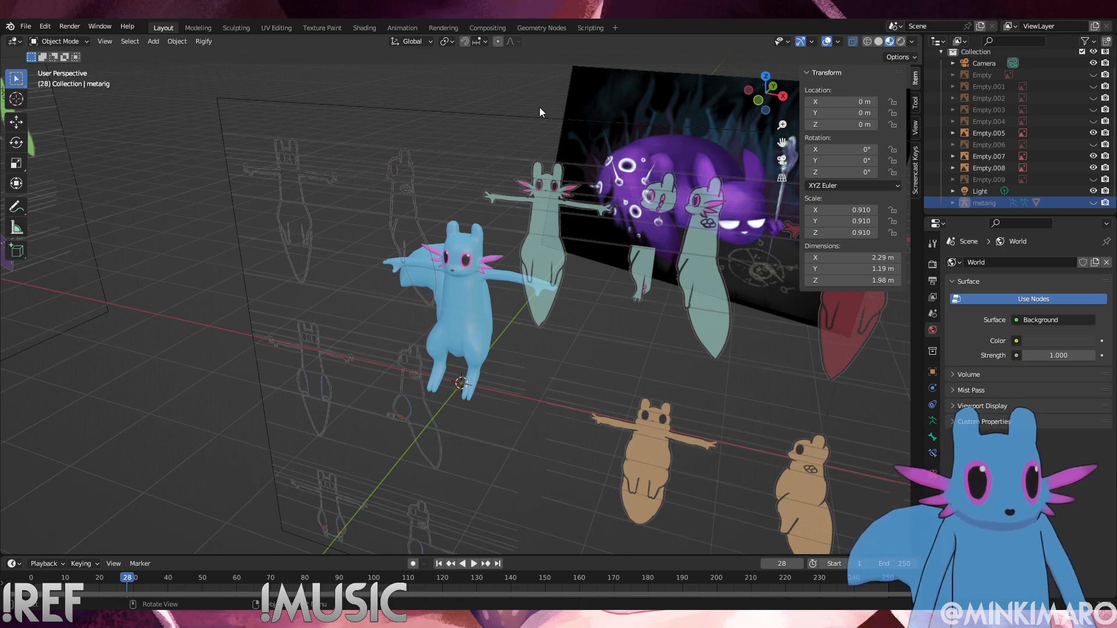
Switch to the front view and select the large character reference sheet behind the model
{"action": "left_click", "coordinate": [478, 301]}
{"action": "middle_click_drag", "start_coordinate": [563, 297], "coordinate": [477, 288], "text": "alt"}
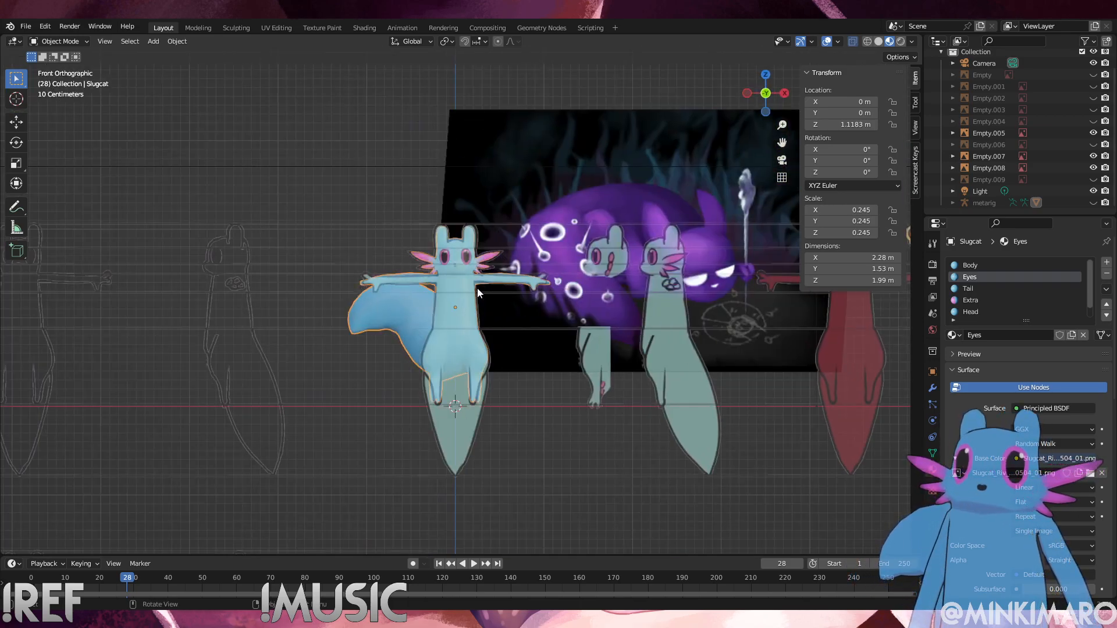
{"action": "left_click", "coordinate": [685, 308]}
{"action": "scroll", "coordinate": [644, 328], "scroll_direction": "down", "scroll_amount": 5}
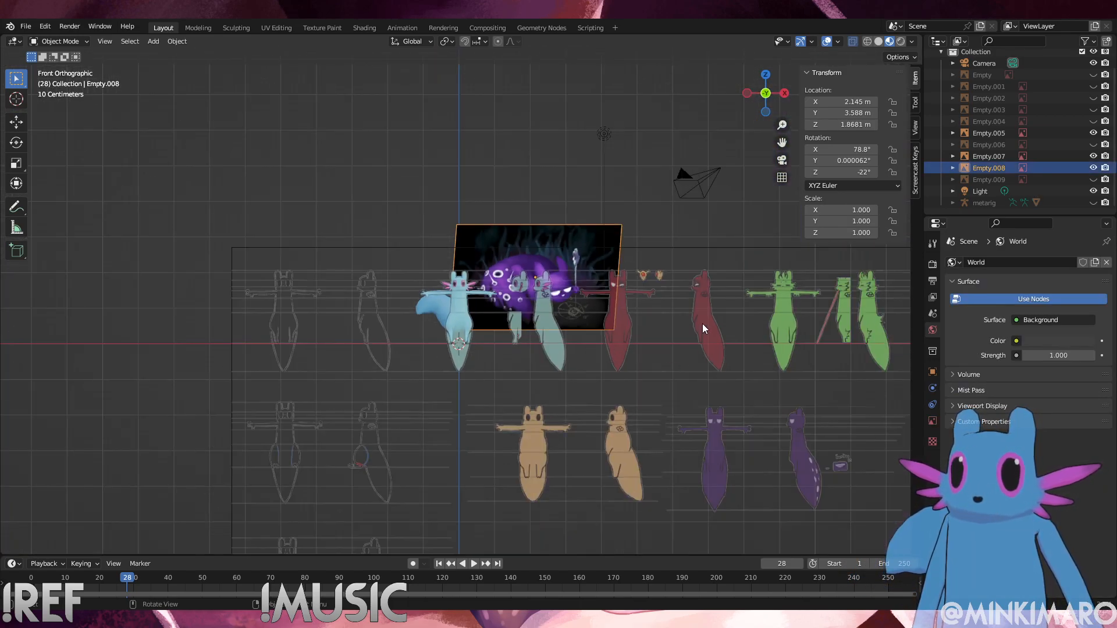
{"action": "left_click", "coordinate": [702, 325]}
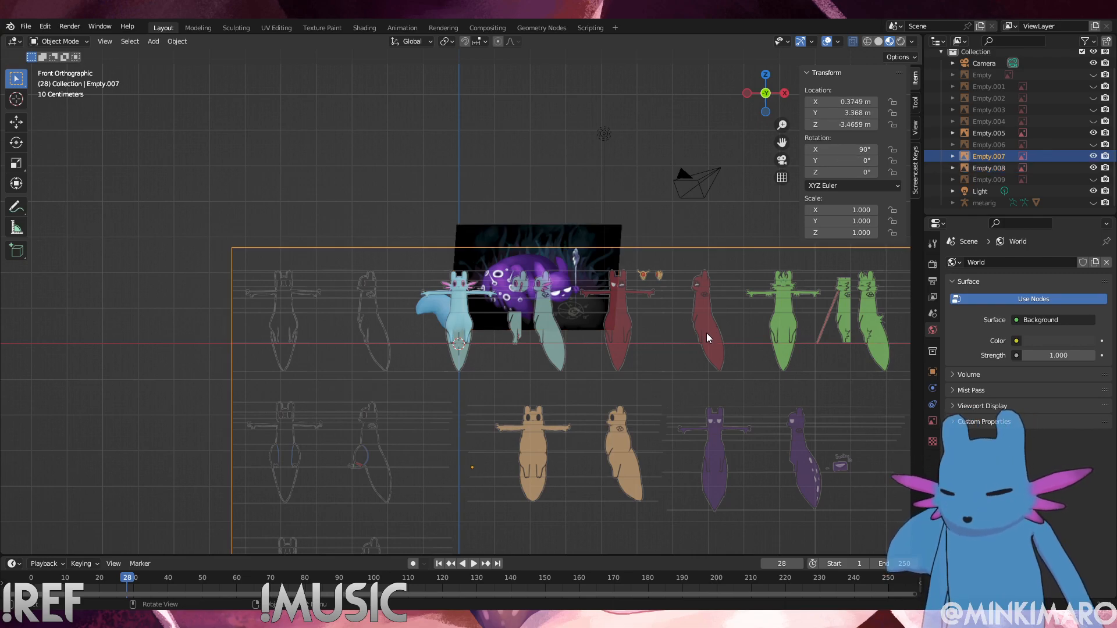
Try moving the reference sheet about -7.17 m along X and 4.03 m along Z to bring the purple design behind the model
{"action": "key", "text": "g"}
{"action": "key", "text": "y"}
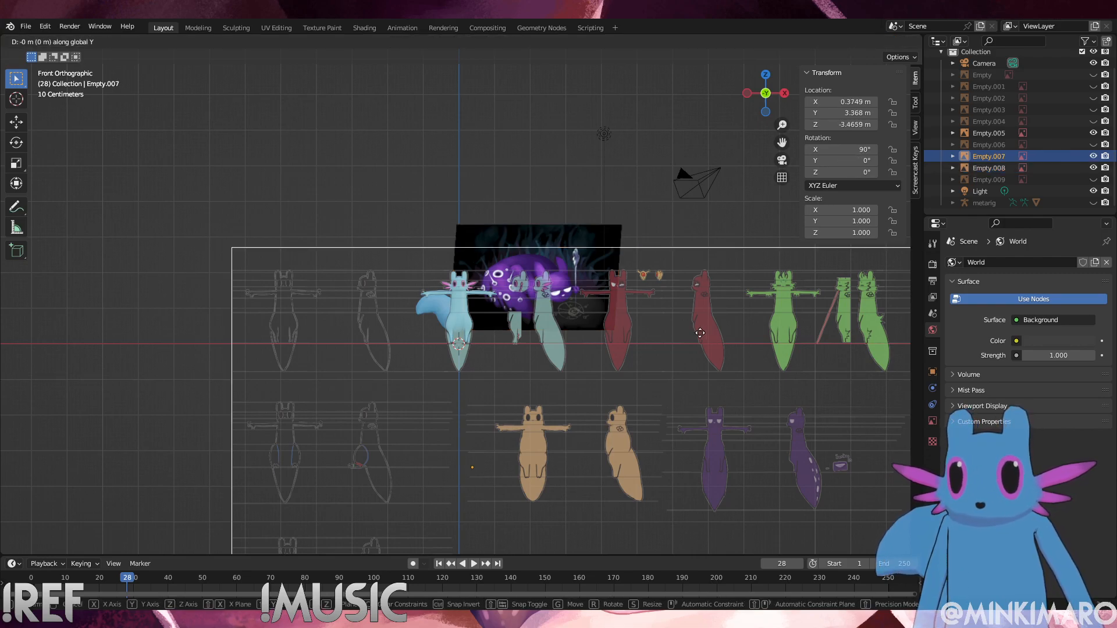
{"action": "key", "text": "x"}
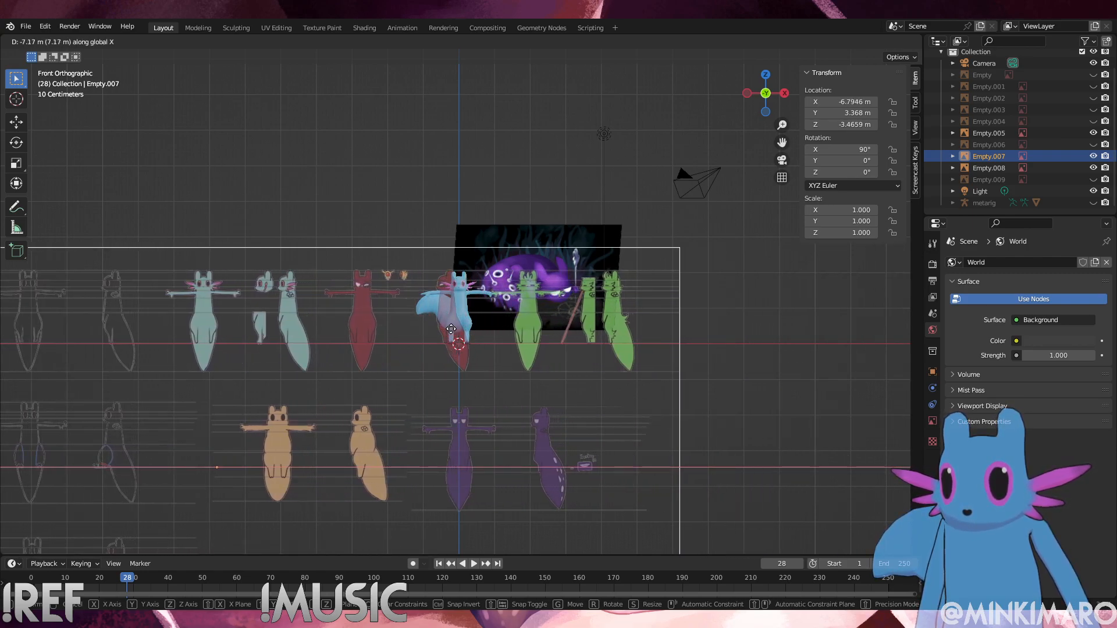
{"action": "left_click", "coordinate": [451, 329]}
{"action": "key", "text": "g"}
{"action": "key", "text": "z"}
{"action": "left_click", "coordinate": [455, 186]}
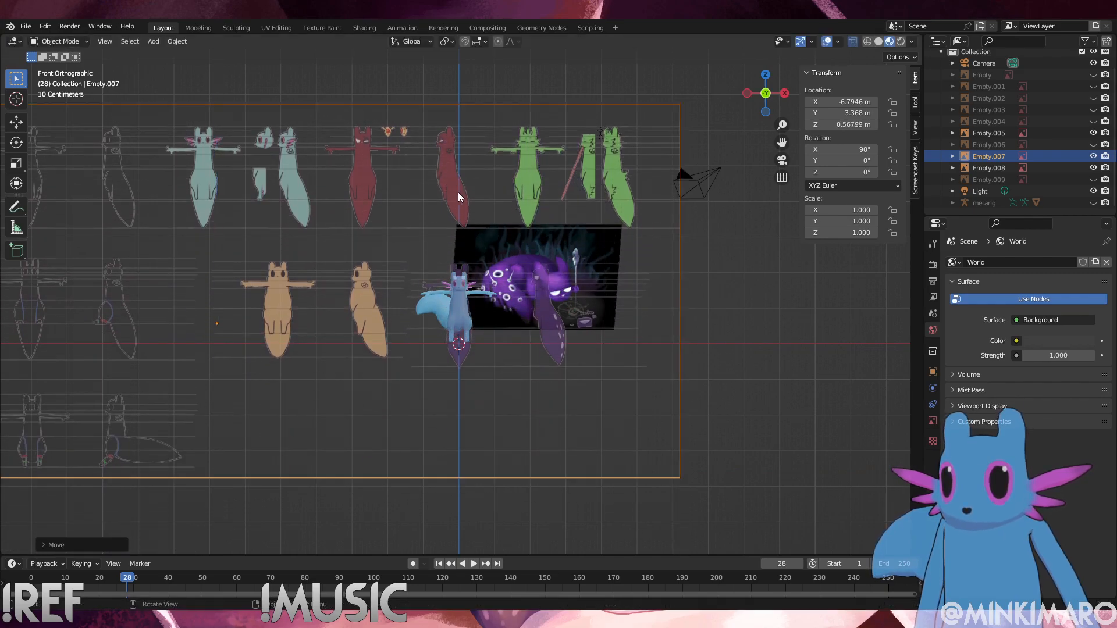
Try lowering the reference sheet about 0.2 m along Z to match the purple drawing's head and arms to the model
{"action": "scroll", "coordinate": [480, 312], "scroll_direction": "up", "scroll_amount": 10}
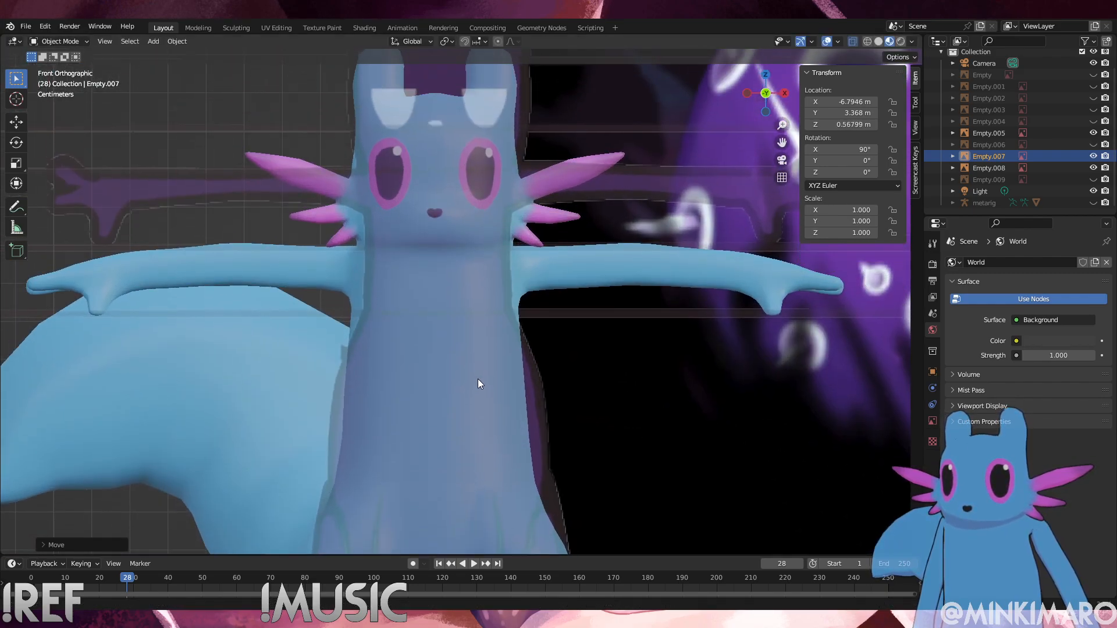
{"action": "middle_click_drag", "start_coordinate": [478, 379], "coordinate": [477, 456], "text": "shift"}
{"action": "key", "text": "g"}
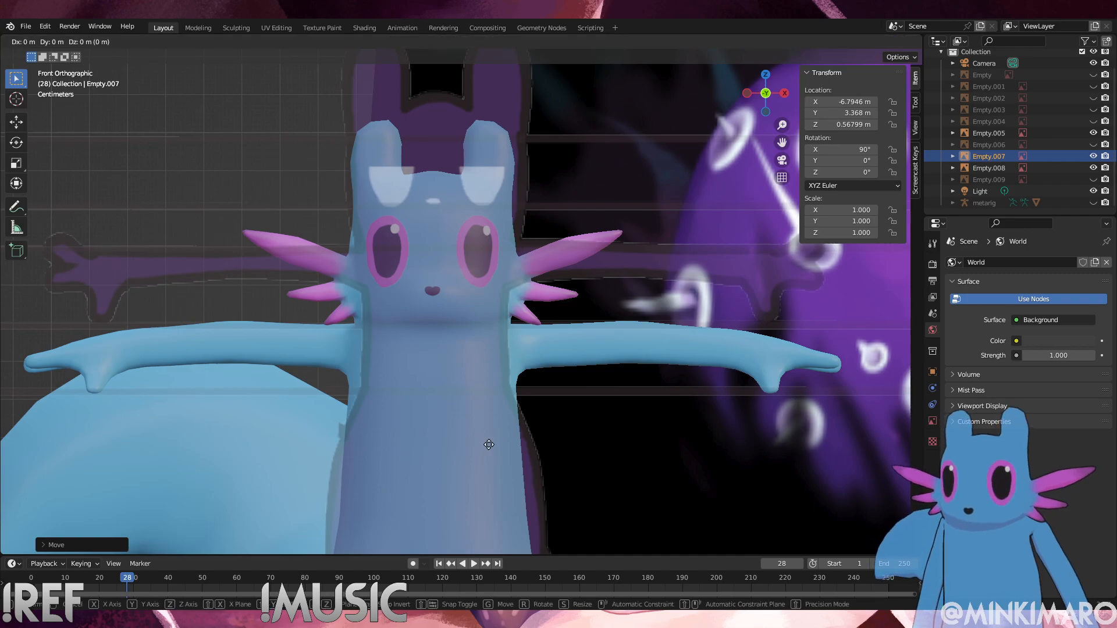
{"action": "key", "text": "z"}
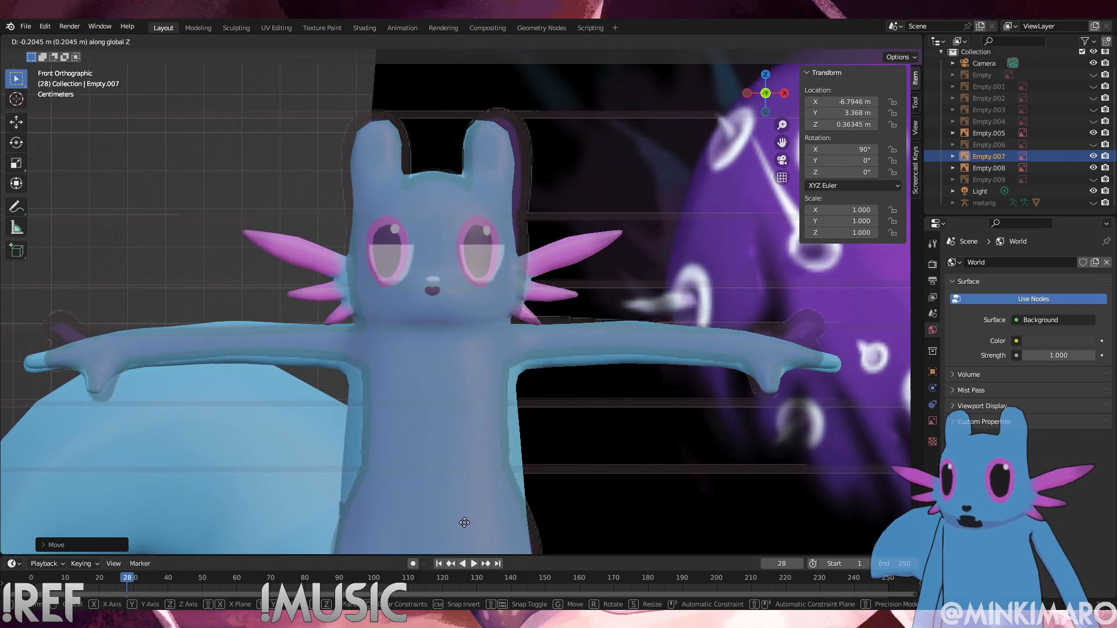
{"action": "left_click", "coordinate": [465, 522]}
{"action": "scroll", "coordinate": [467, 299], "scroll_direction": "up", "scroll_amount": 4}
{"action": "scroll", "coordinate": [438, 399], "scroll_direction": "down", "scroll_amount": 1}
{"action": "scroll", "coordinate": [462, 424], "scroll_direction": "up", "scroll_amount": 2}
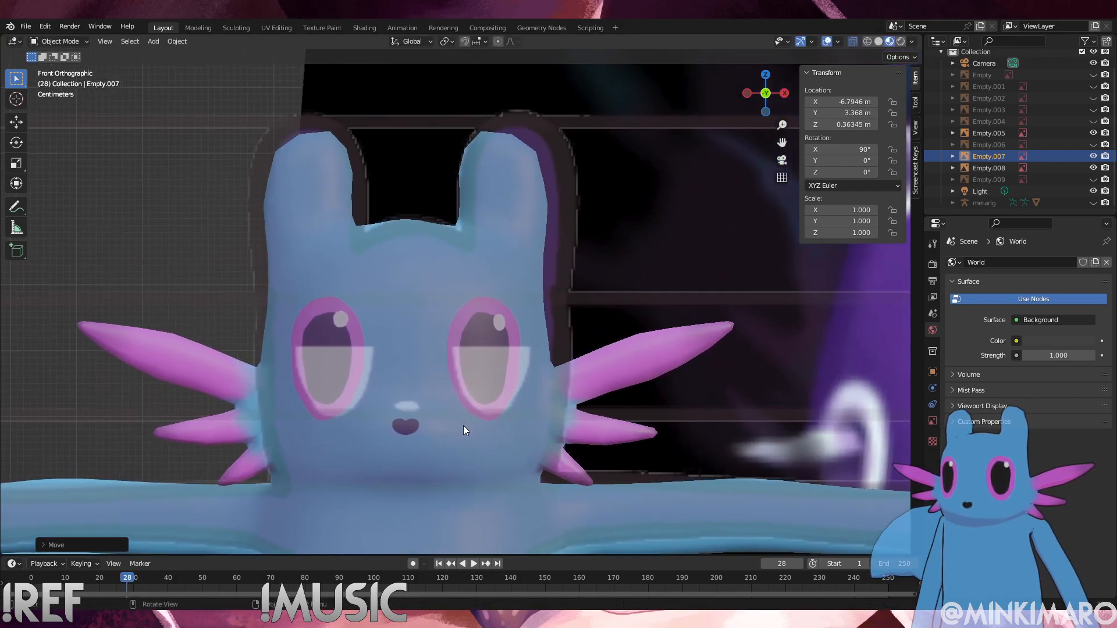
Undo all the moves made to the reference sheet
{"action": "key", "text": "ctrl+z"}
{"action": "key", "text": "ctrl+z"}
{"action": "key", "text": "ctrl+z"}
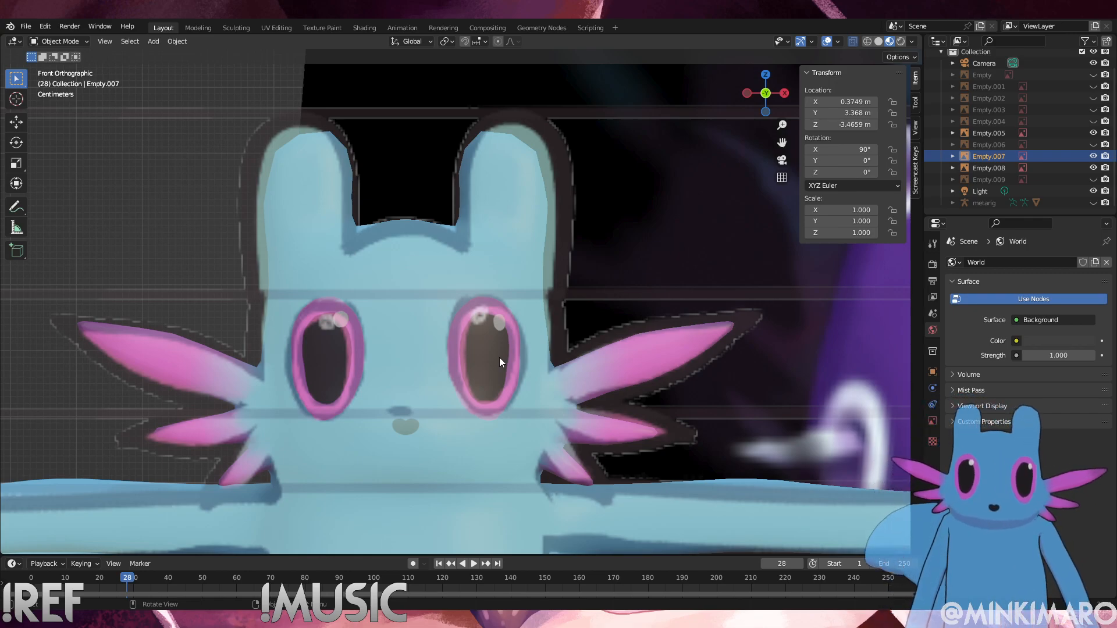
Try placing the reference sheet at about X -6.80 m, Z 0.364 m to overlay the purple front-view drawing on the model
{"action": "scroll", "coordinate": [500, 358], "scroll_direction": "down", "scroll_amount": 5}
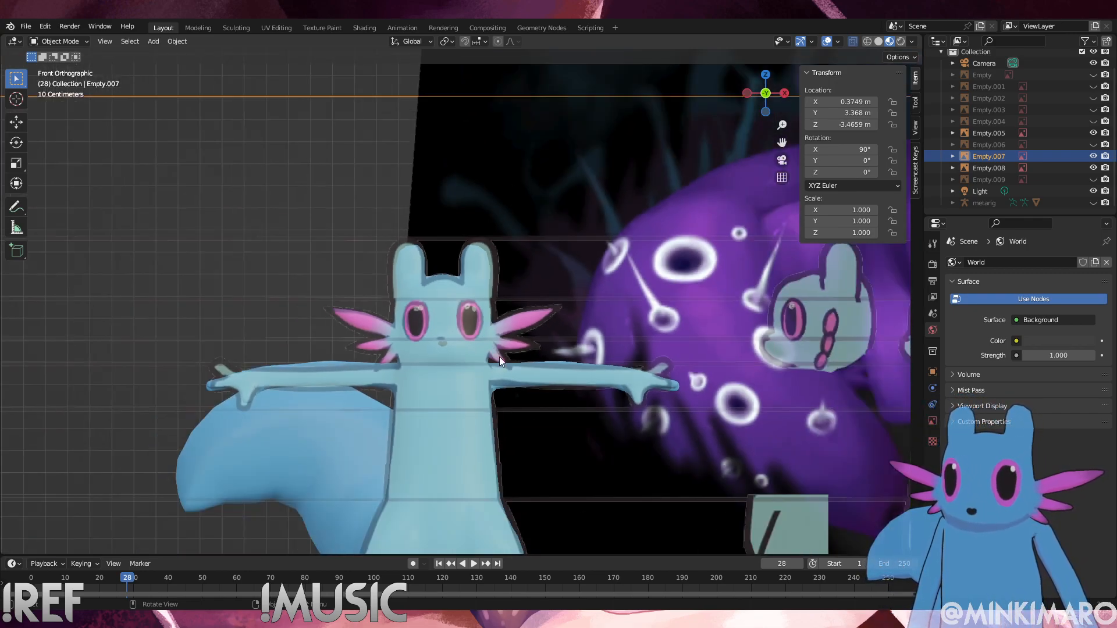
{"action": "key", "text": "g"}
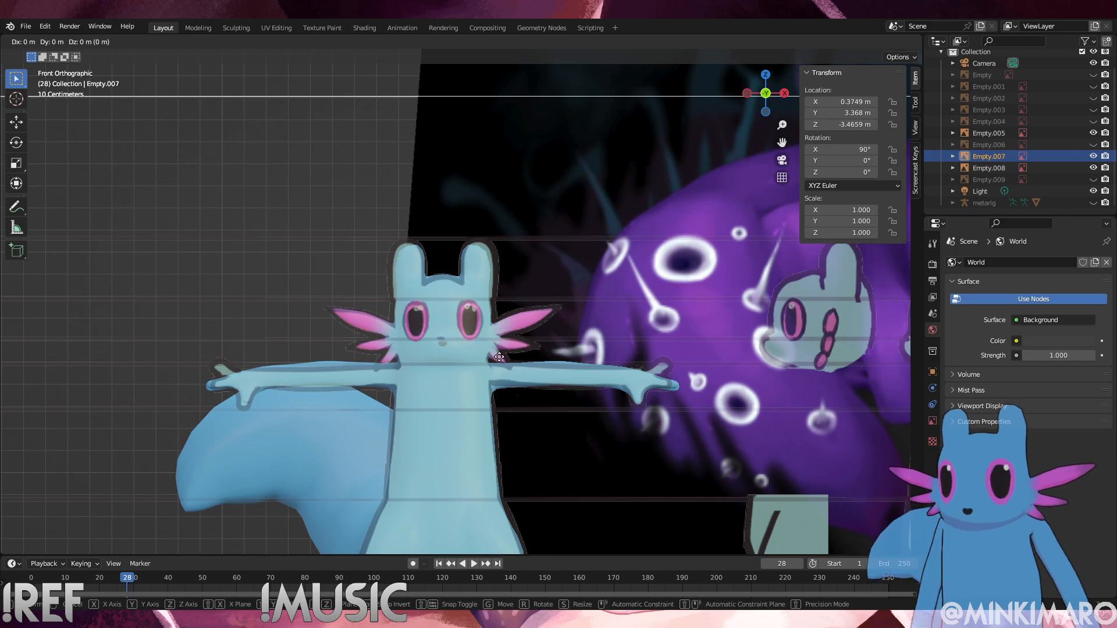
{"action": "key", "text": "z"}
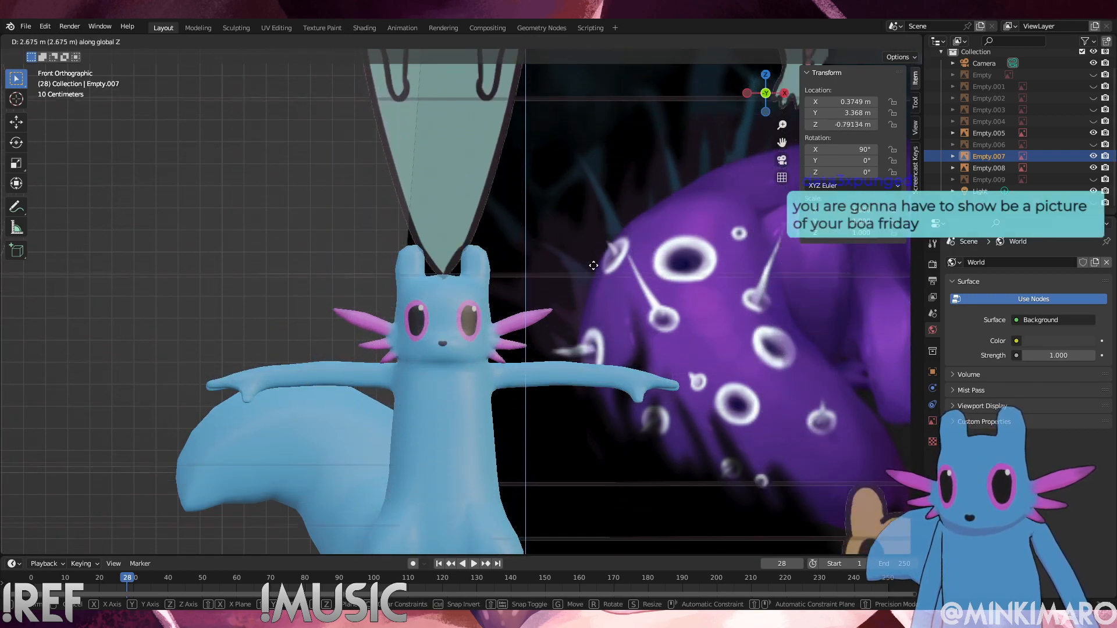
{"action": "left_click", "coordinate": [668, 362]}
{"action": "key", "text": "g"}
{"action": "key", "text": "x"}
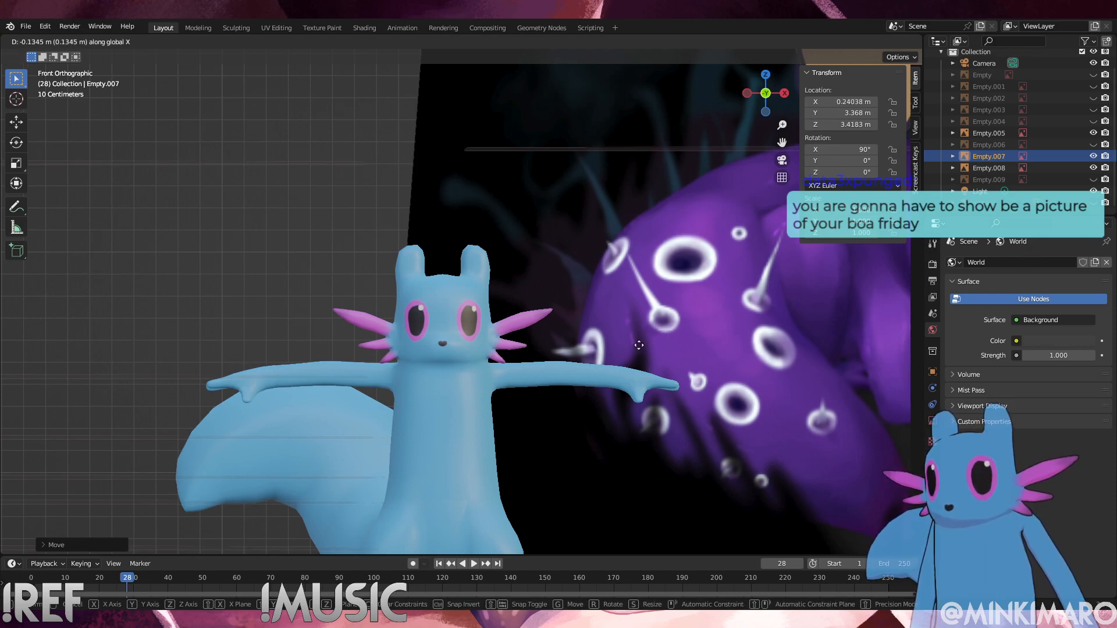
{"action": "left_click", "coordinate": [8, 502]}
{"action": "key", "text": "g"}
{"action": "key", "text": "z"}
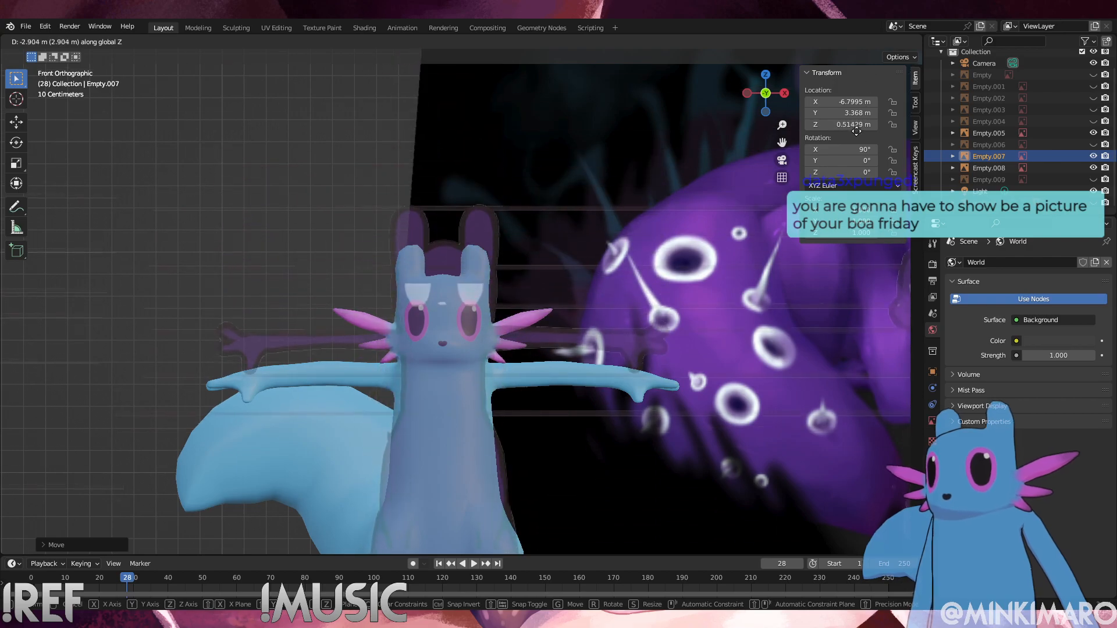
{"action": "left_click", "coordinate": [853, 163]}
Nudge the reference sheet about -0.006 m along X and -0.007 m along Z to refine the head alignment
{"action": "scroll", "coordinate": [645, 234], "scroll_direction": "up", "scroll_amount": 3}
{"action": "scroll", "coordinate": [640, 229], "scroll_direction": "up", "scroll_amount": 3}
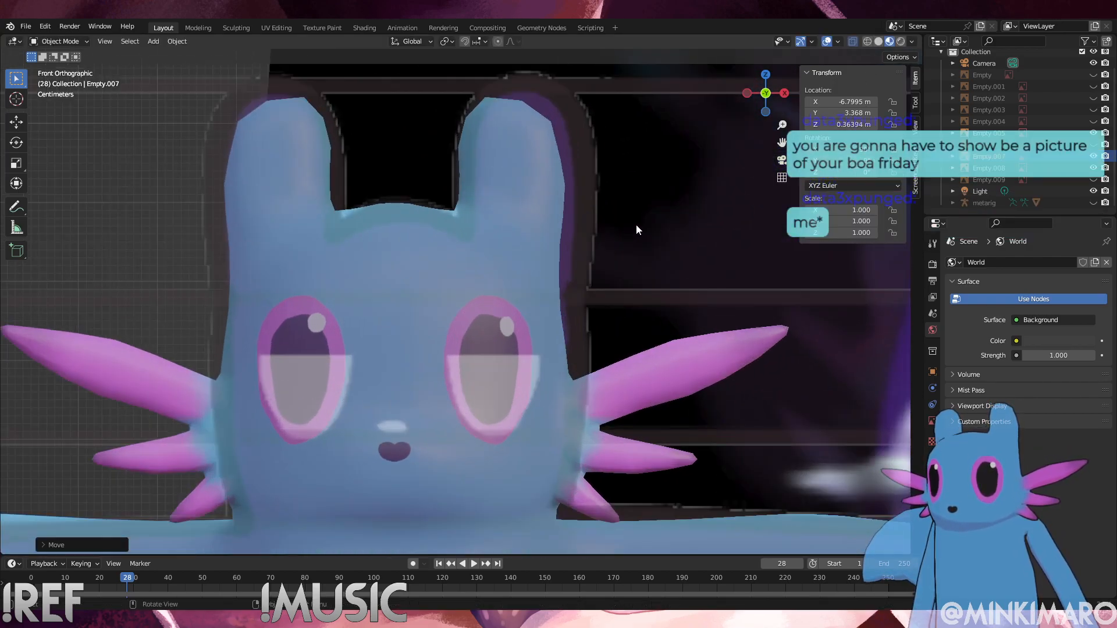
{"action": "scroll", "coordinate": [541, 230], "scroll_direction": "up", "scroll_amount": 1}
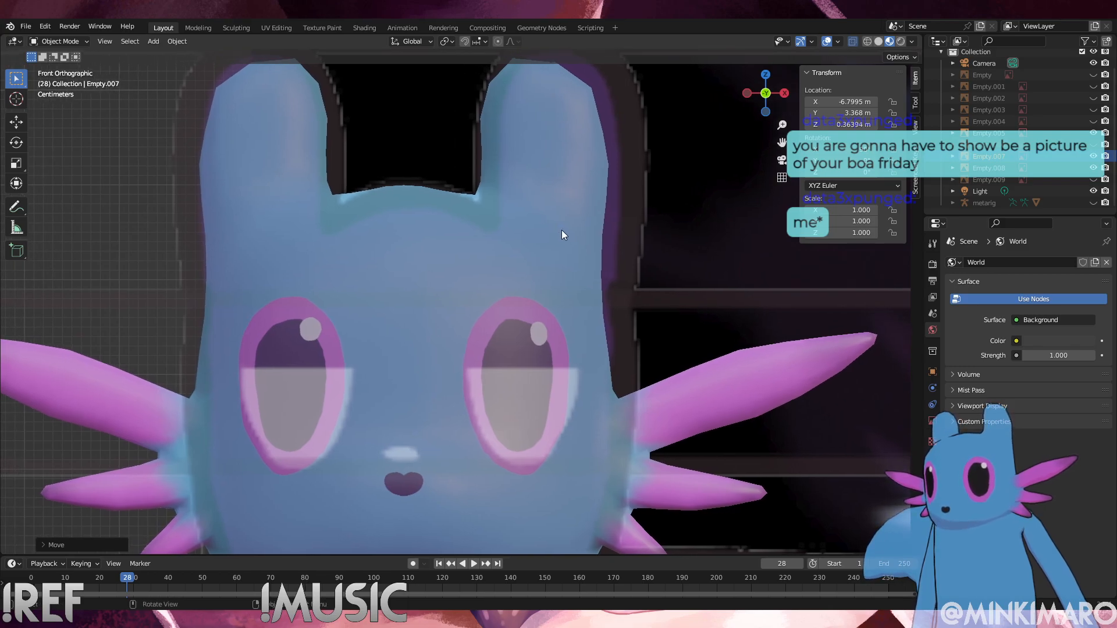
{"action": "key", "text": "g"}
{"action": "key", "text": "x"}
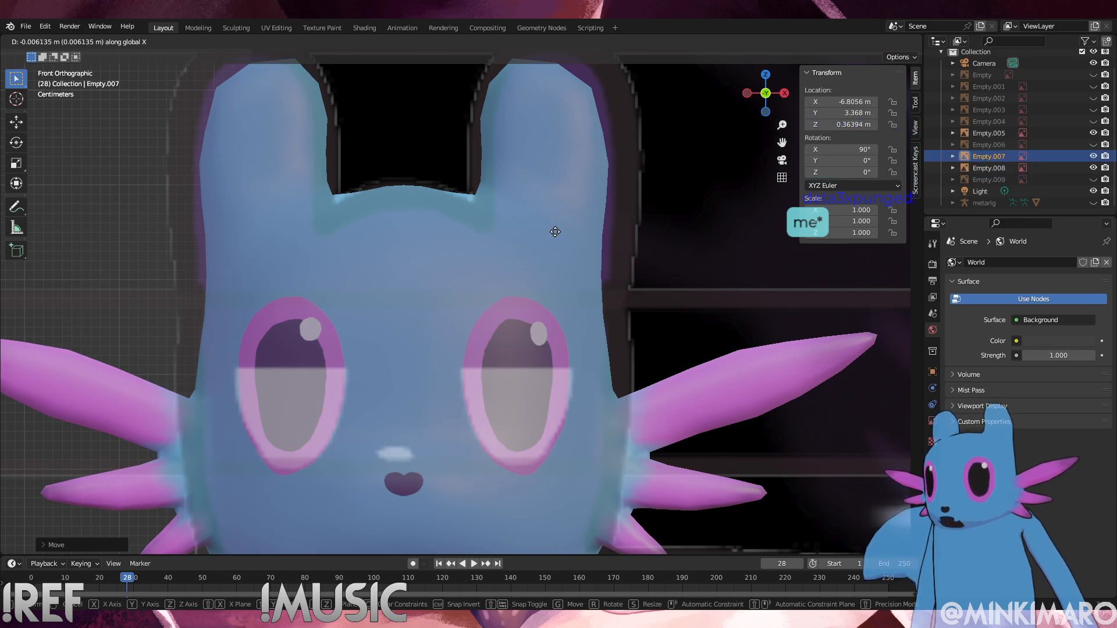
{"action": "left_click", "coordinate": [555, 231]}
{"action": "key", "text": "g"}
{"action": "key", "text": "z"}
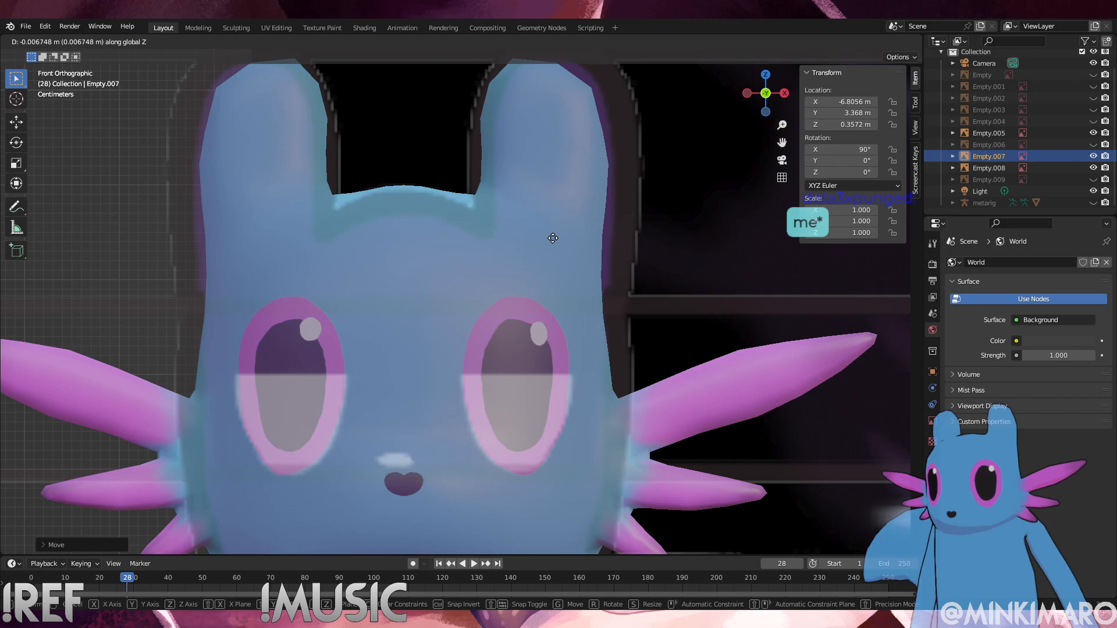
{"action": "left_click", "coordinate": [552, 238]}
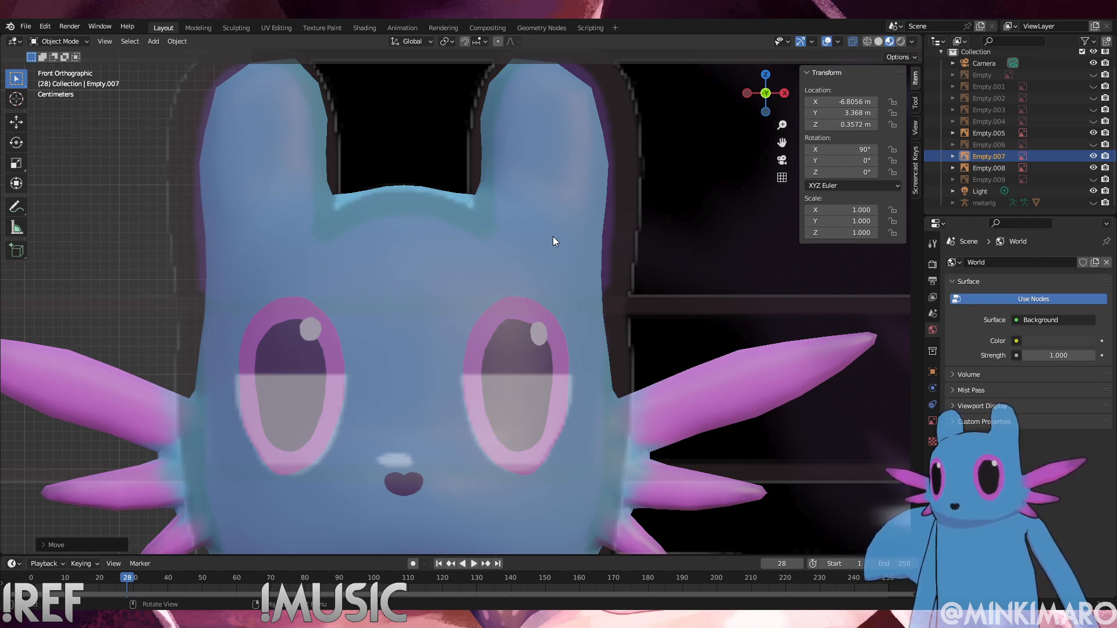
Compare the purple drawing's head, ears and arms with the model, both close up and from farther out
{"action": "scroll", "coordinate": [552, 236], "scroll_direction": "down", "scroll_amount": 2}
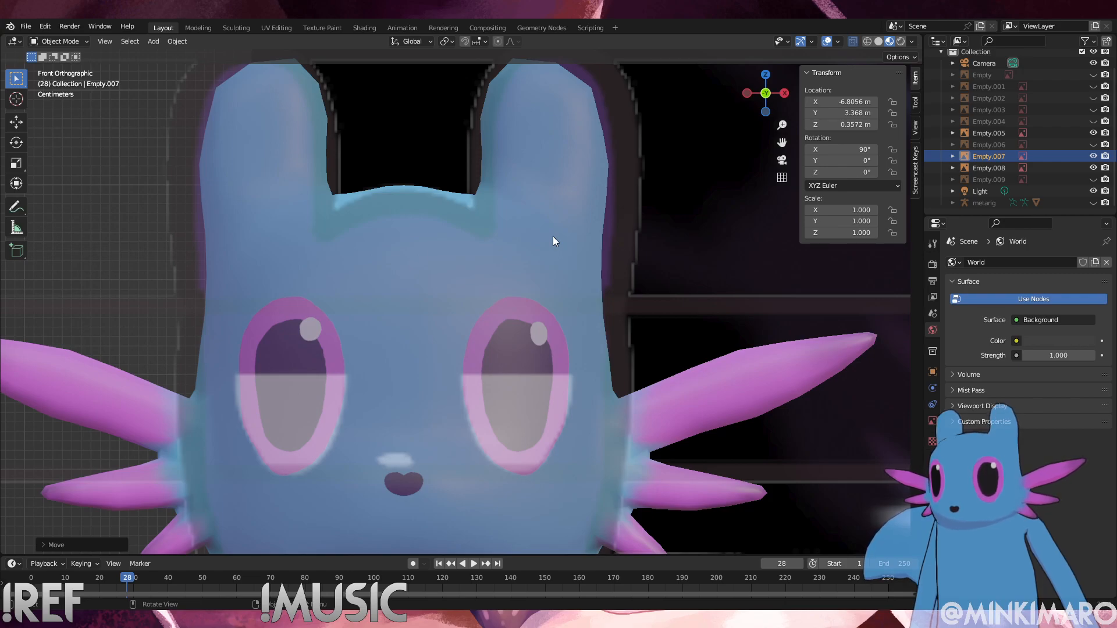
{"action": "scroll", "coordinate": [634, 265], "scroll_direction": "up", "scroll_amount": 2}
{"action": "scroll", "coordinate": [631, 266], "scroll_direction": "down", "scroll_amount": 5}
{"action": "scroll", "coordinate": [631, 264], "scroll_direction": "down", "scroll_amount": 4}
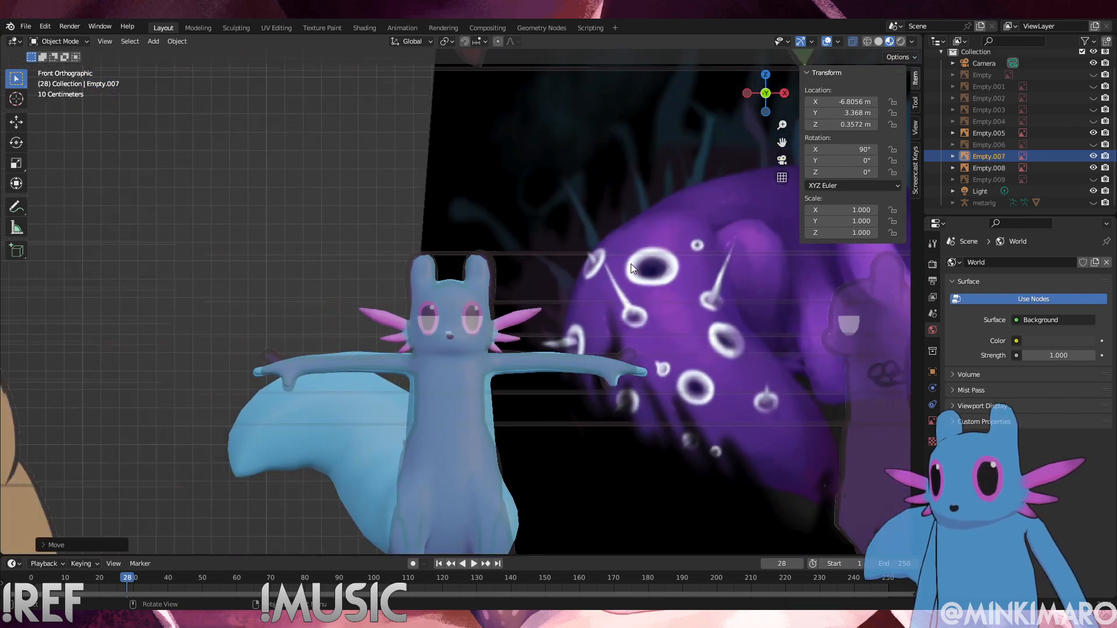
{"action": "scroll", "coordinate": [629, 263], "scroll_direction": "up", "scroll_amount": 6}
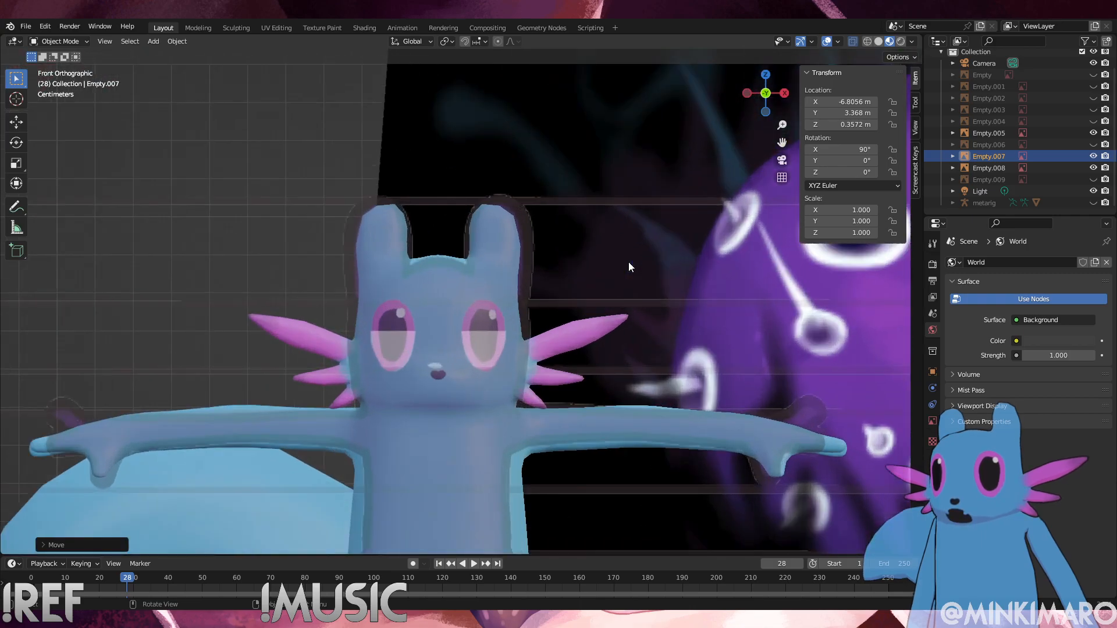
{"action": "scroll", "coordinate": [564, 252], "scroll_direction": "up", "scroll_amount": 4}
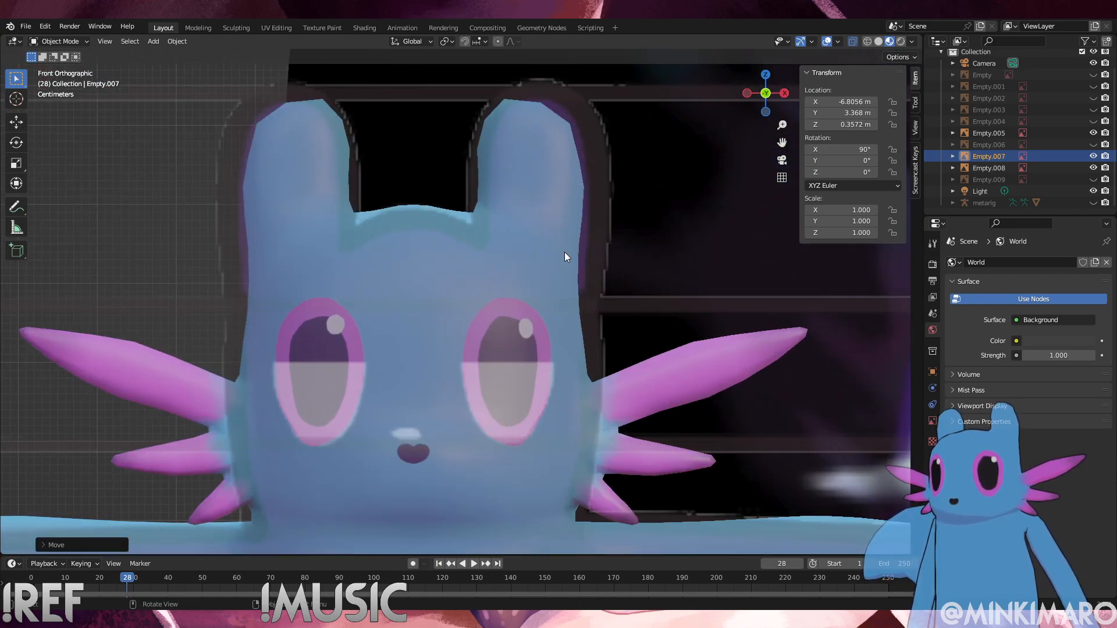
{"action": "scroll", "coordinate": [564, 252], "scroll_direction": "down", "scroll_amount": 4}
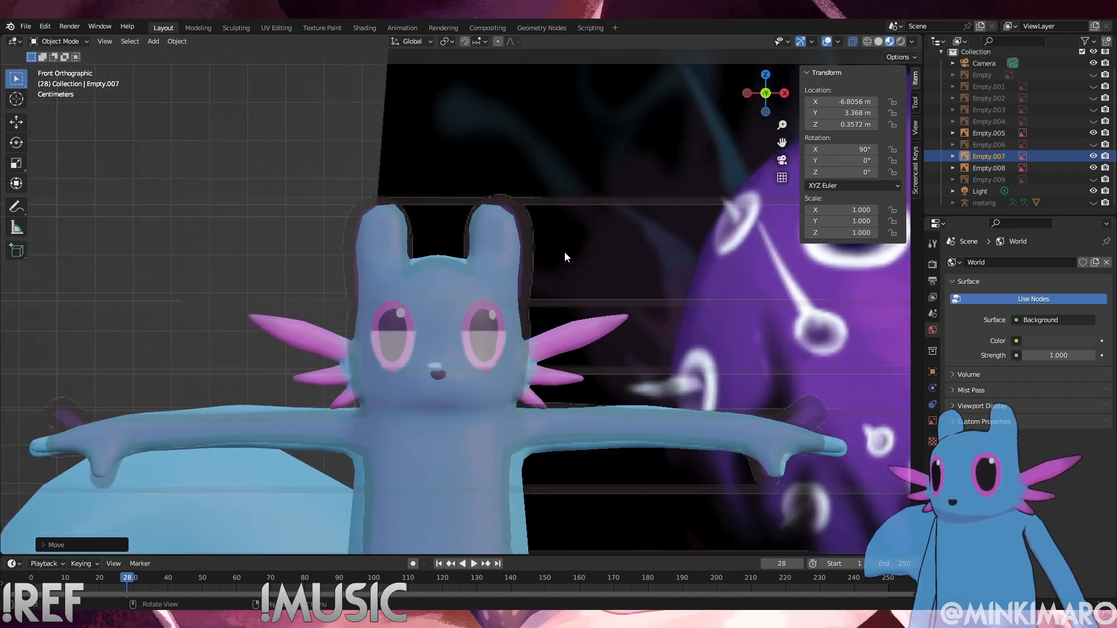
{"action": "scroll", "coordinate": [564, 257], "scroll_direction": "down", "scroll_amount": 3}
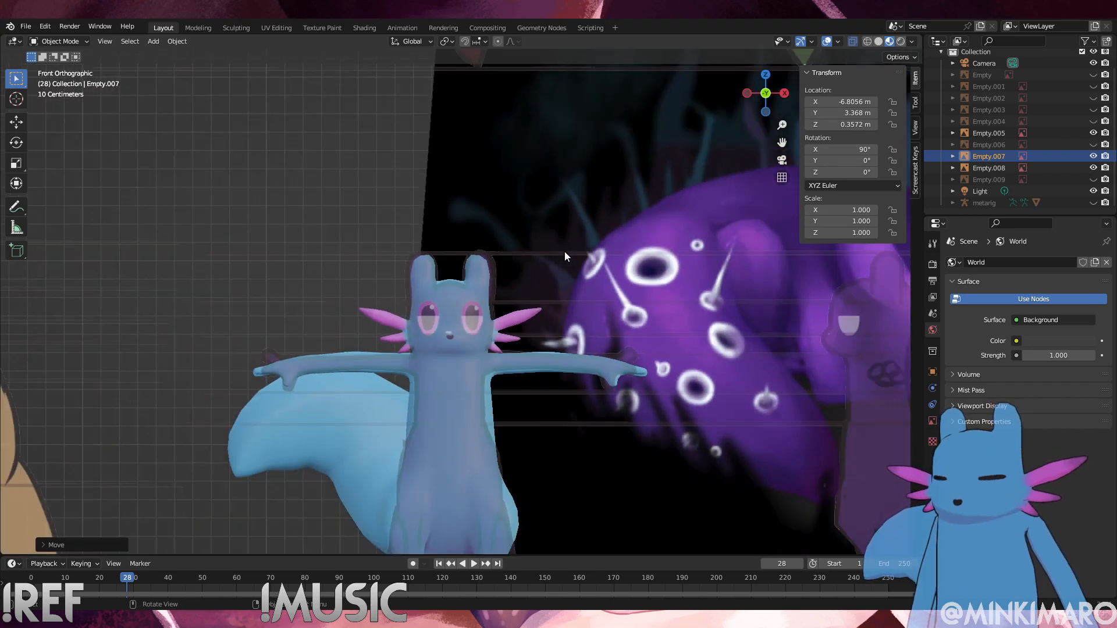
Undo the second round of reference sheet moves
{"action": "key", "text": "ctrl+z"}
{"action": "key", "text": "ctrl+z"}
{"action": "key", "text": "ctrl+z"}
{"action": "key", "text": "ctrl+z"}
{"action": "key", "text": "ctrl+z"}
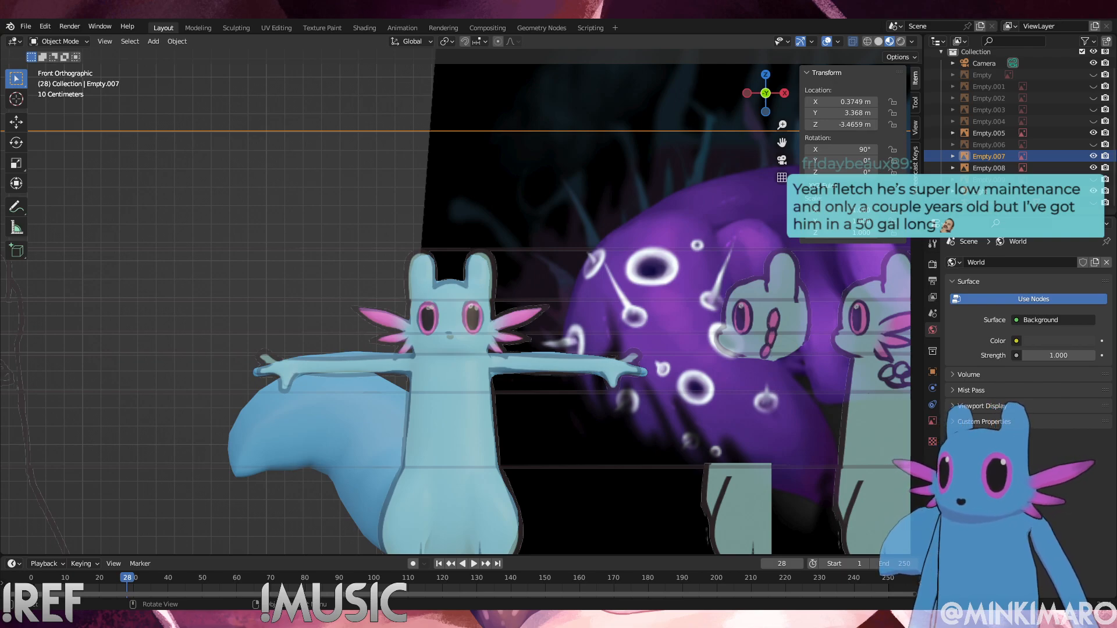
Move the reference sheet along X and Z to X -6.825 m, Z 0.347 m, overlaying the purple front-view drawing on the model
{"action": "scroll", "coordinate": [469, 302], "scroll_direction": "down", "scroll_amount": 4}
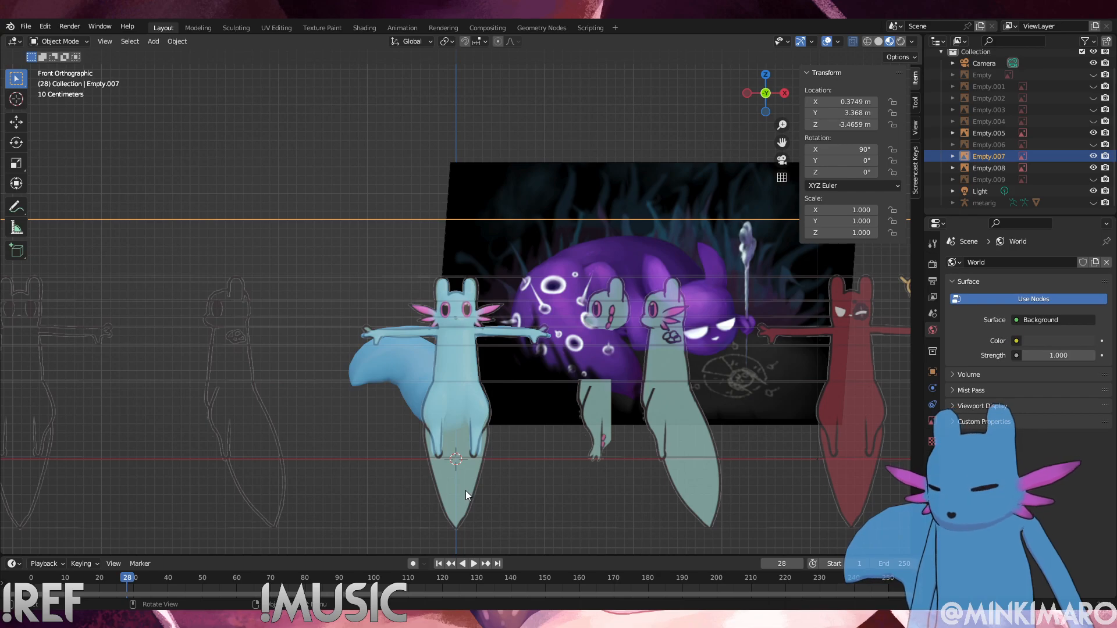
{"action": "key", "text": "g"}
{"action": "key", "text": "x"}
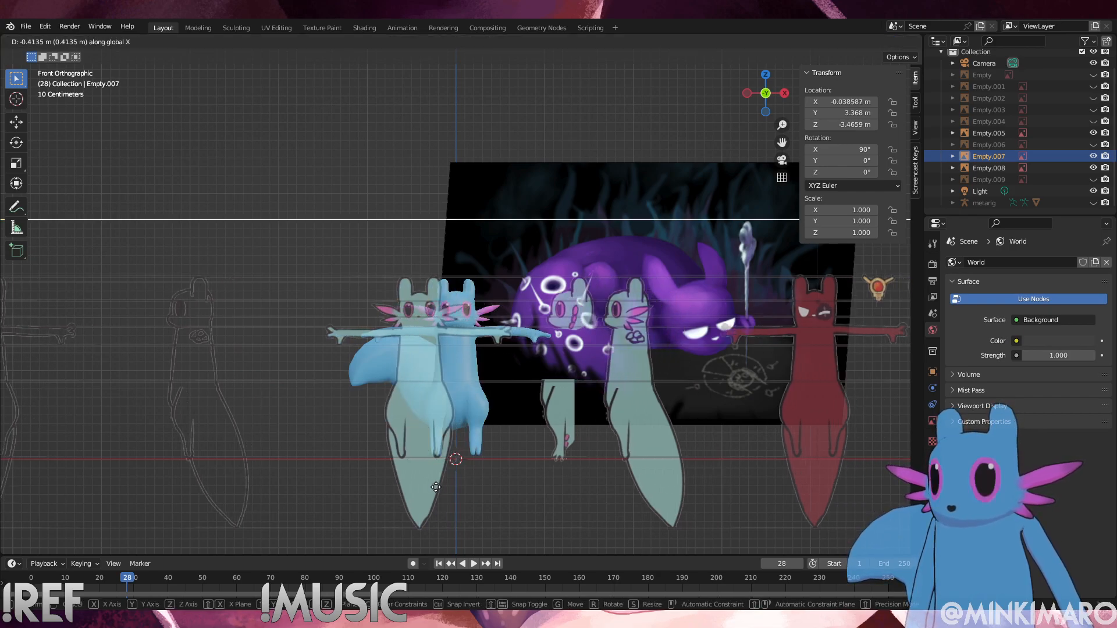
{"action": "left_click", "coordinate": [592, 451]}
{"action": "key", "text": "g"}
{"action": "key", "text": "z"}
{"action": "left_click", "coordinate": [615, 79]}
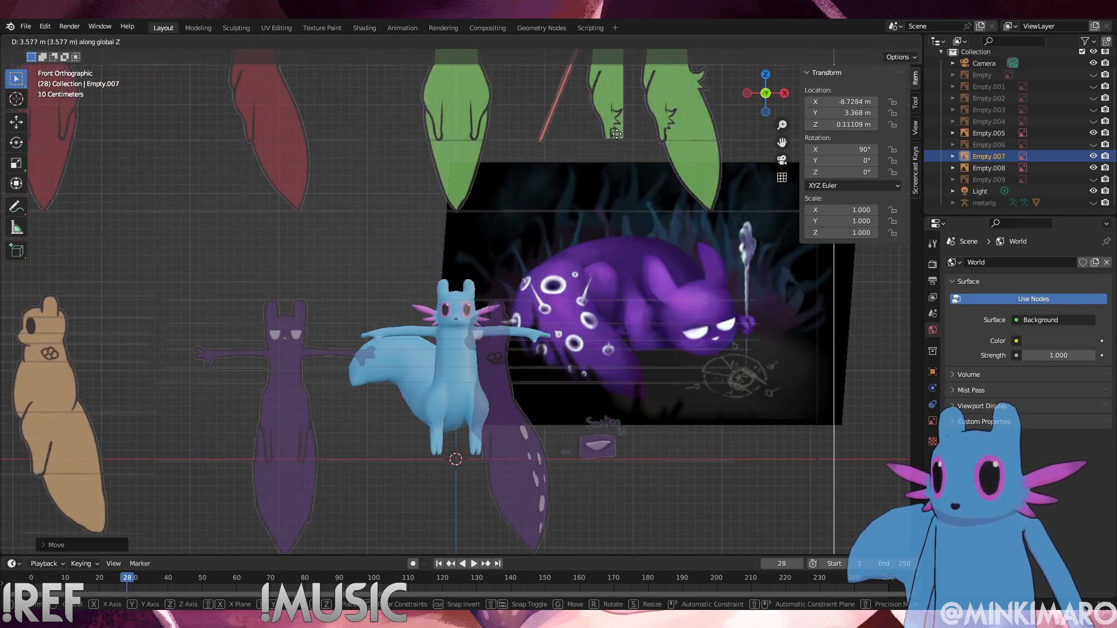
{"action": "key", "text": "g"}
{"action": "key", "text": "x"}
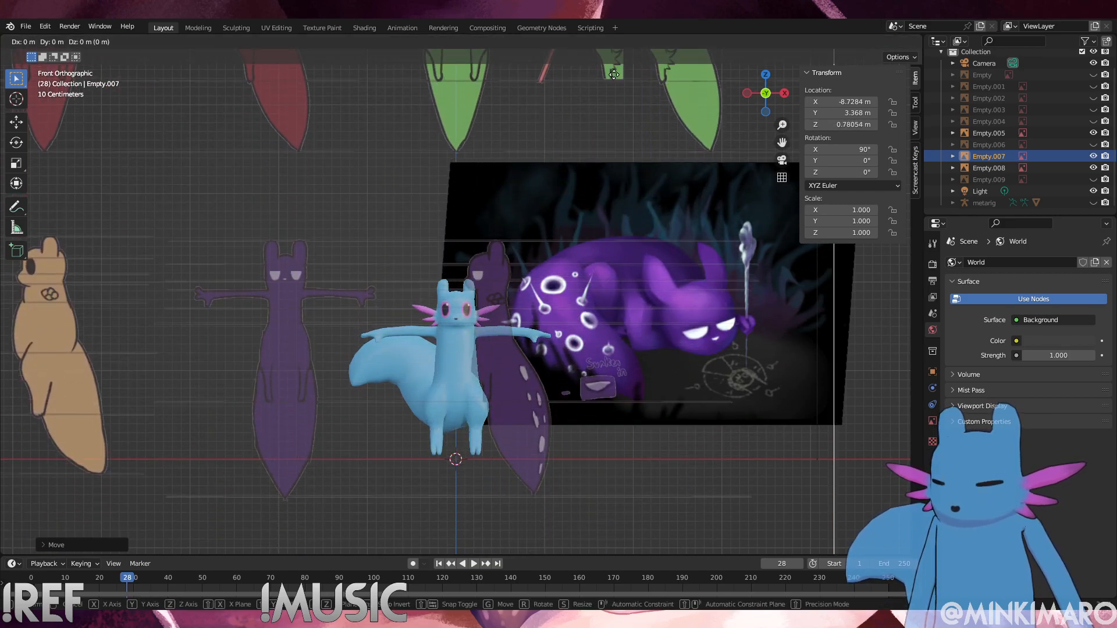
{"action": "left_click", "coordinate": [782, 82]}
{"action": "key", "text": "g"}
{"action": "key", "text": "z"}
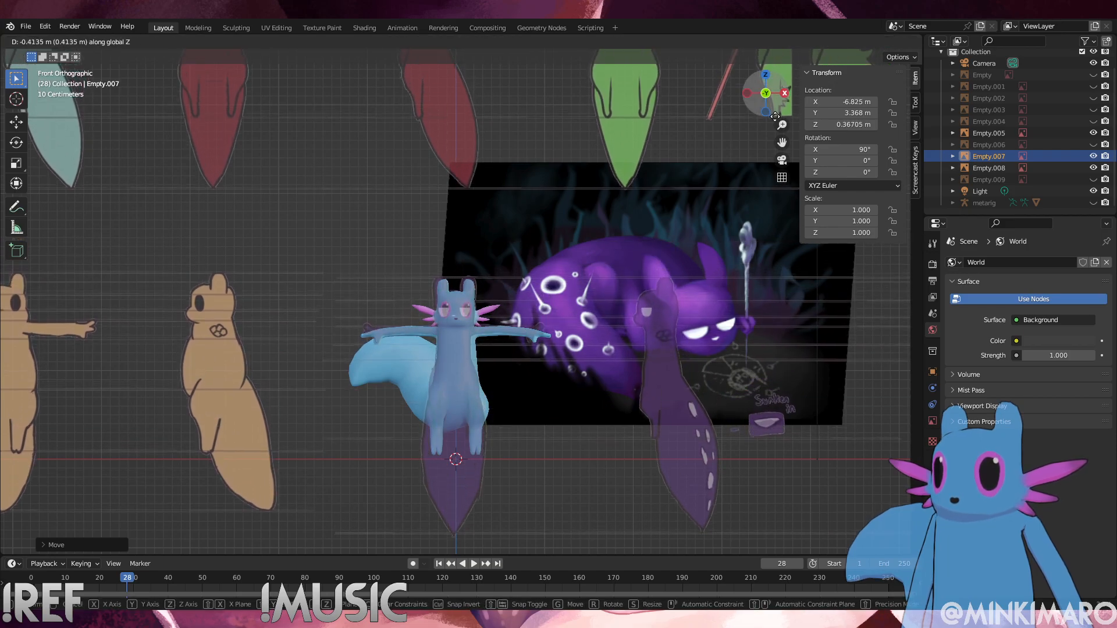
{"action": "left_click", "coordinate": [776, 119]}
Move the reference sheet along X to -6.8065 m and along Z to 0.371 m, lining up the drawing's eyes with the model's
{"action": "scroll", "coordinate": [467, 323], "scroll_direction": "up", "scroll_amount": 7}
{"action": "scroll", "coordinate": [469, 322], "scroll_direction": "up", "scroll_amount": 4}
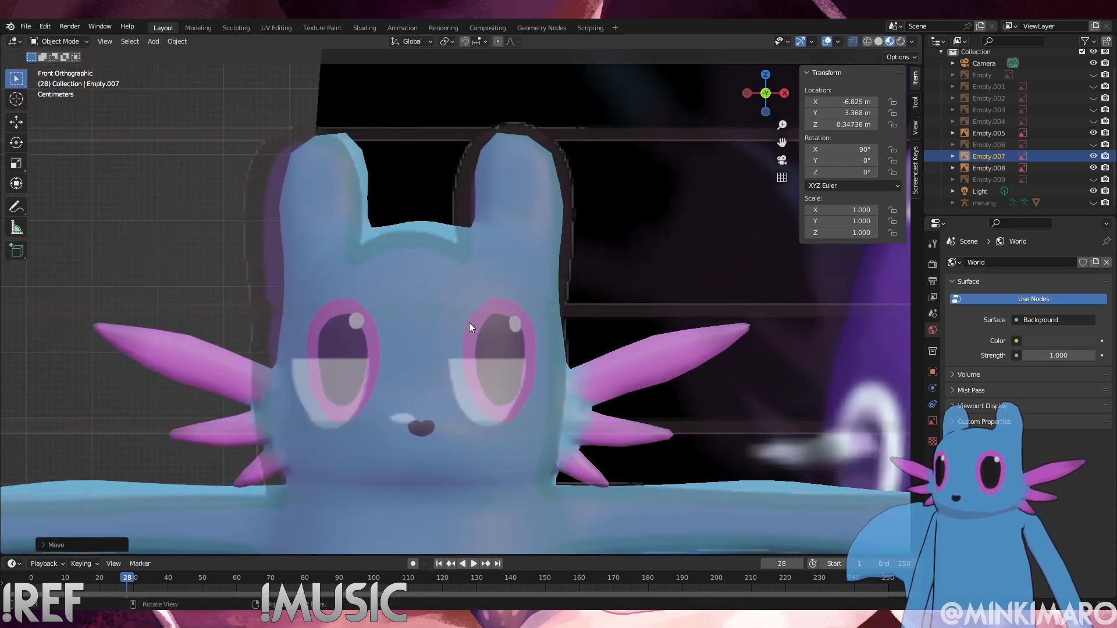
{"action": "key", "text": "g"}
{"action": "key", "text": "x"}
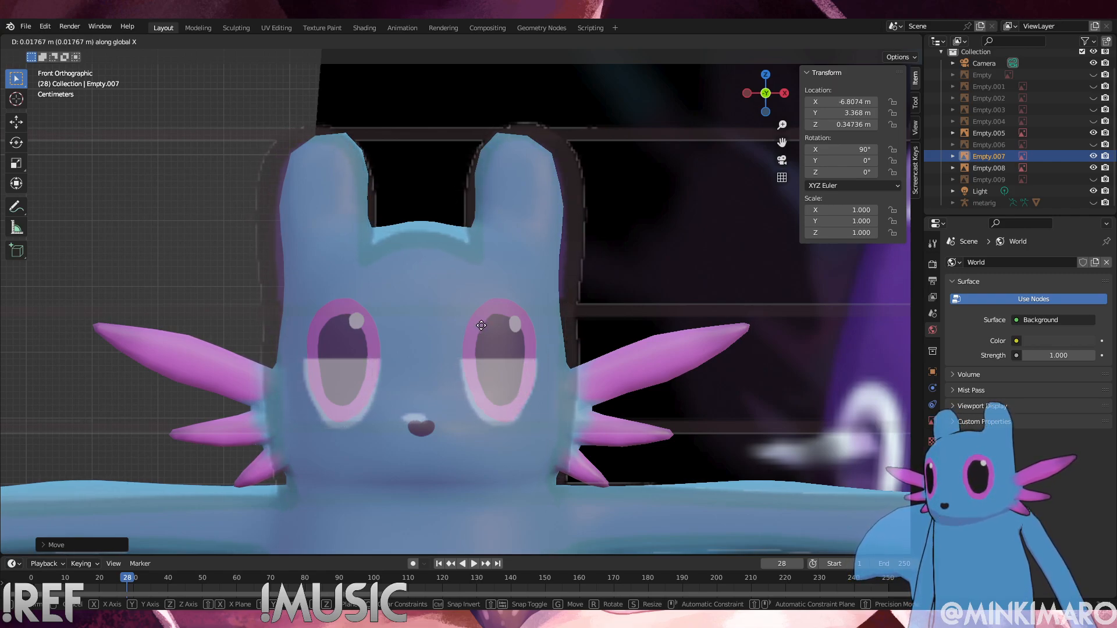
{"action": "key", "text": "z"}
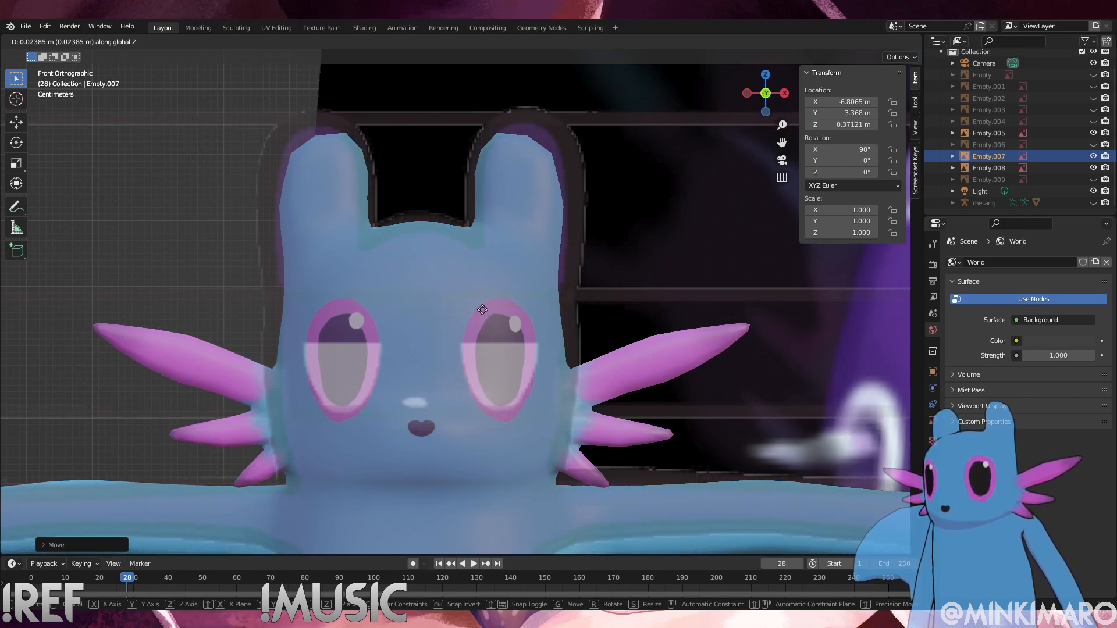
{"action": "left_click", "coordinate": [483, 309]}
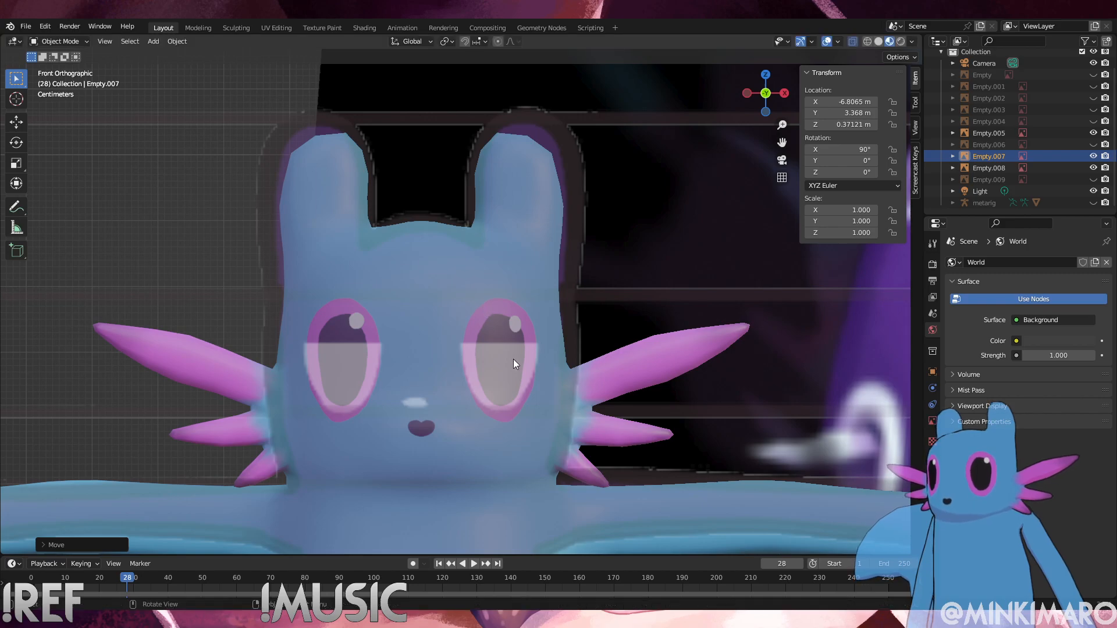
Lower the reference sheet along Z to 0.361 m to refine the fit over the head and arms
{"action": "scroll", "coordinate": [515, 358], "scroll_direction": "down", "scroll_amount": 3}
{"action": "middle_click_drag", "start_coordinate": [514, 360], "coordinate": [526, 284], "text": "shift"}
{"action": "scroll", "coordinate": [465, 308], "scroll_direction": "up", "scroll_amount": 1}
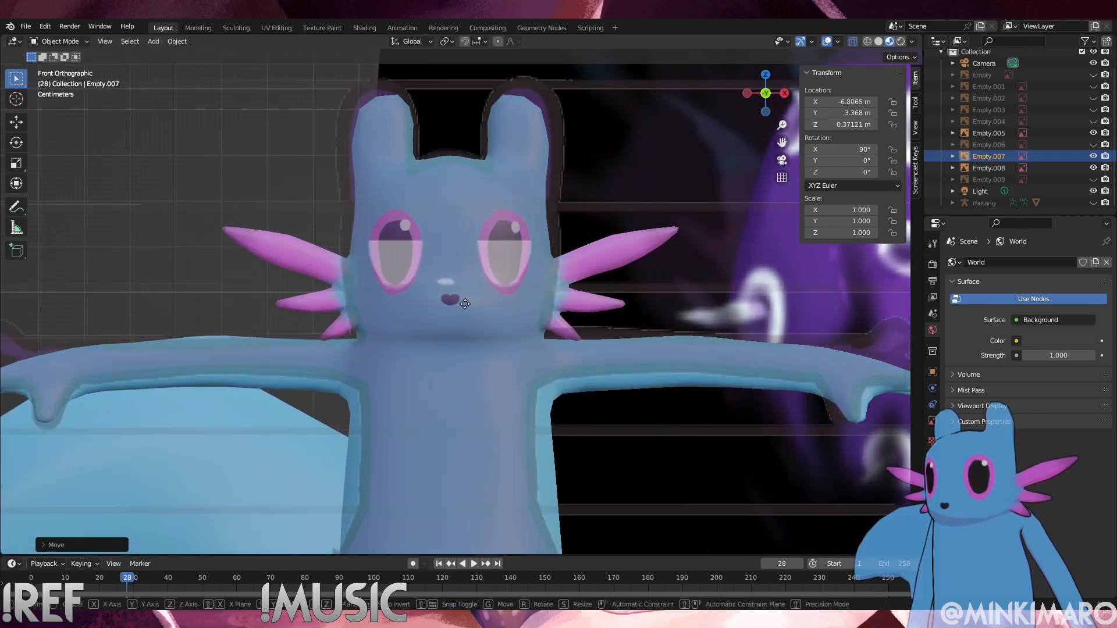
{"action": "key", "text": "g"}
{"action": "key", "text": "z"}
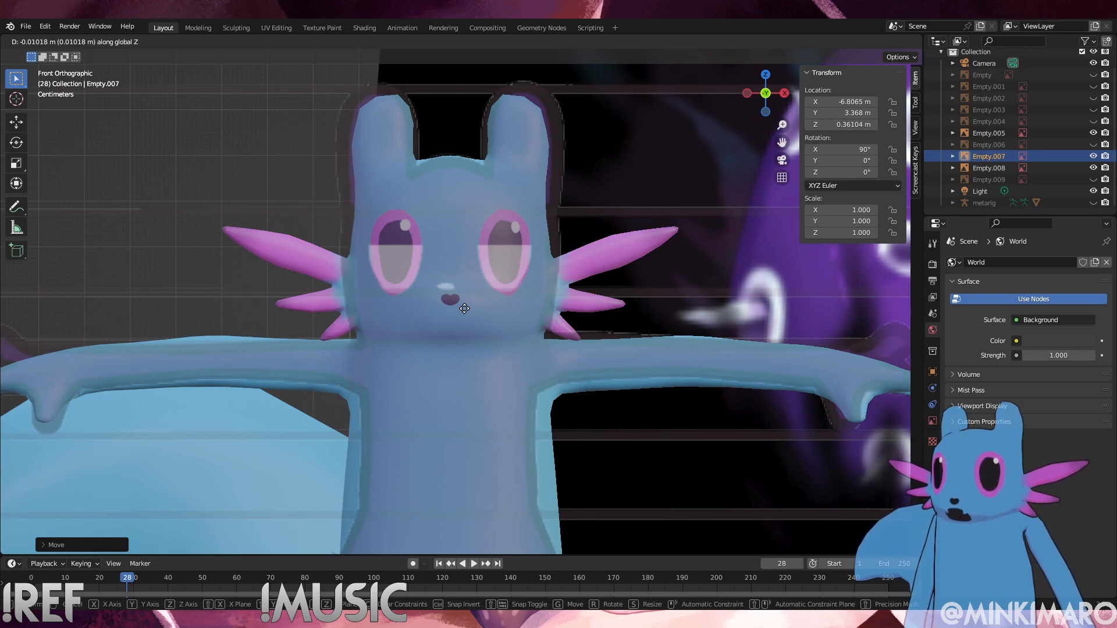
{"action": "left_click", "coordinate": [464, 308]}
Compare the drawing's torso, arms, legs and tail with the model, both close up and from farther out
{"action": "scroll", "coordinate": [517, 353], "scroll_direction": "up", "scroll_amount": 1}
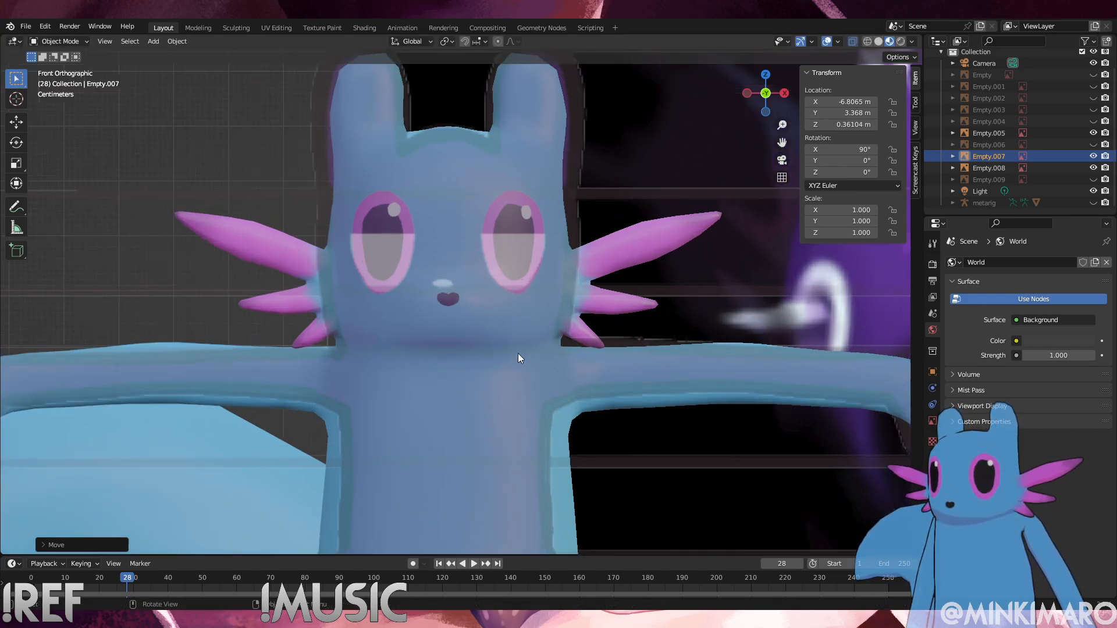
{"action": "middle_click_drag", "start_coordinate": [518, 361], "coordinate": [499, 191], "text": "shift"}
{"action": "middle_click_drag", "start_coordinate": [512, 263], "coordinate": [499, 155], "text": "shift"}
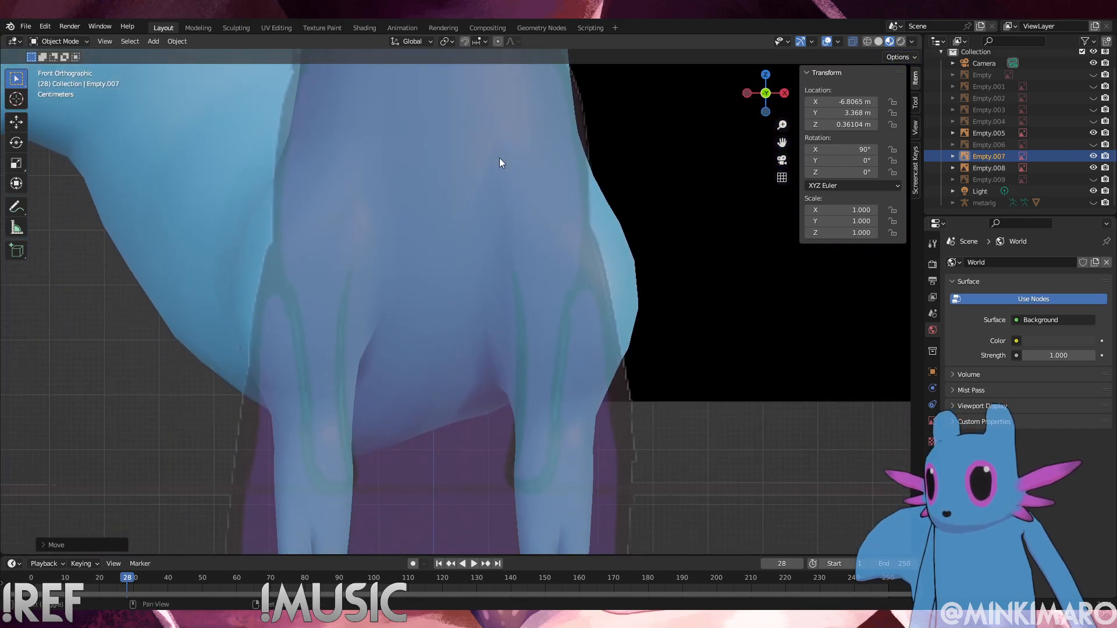
{"action": "scroll", "coordinate": [490, 264], "scroll_direction": "down", "scroll_amount": 5}
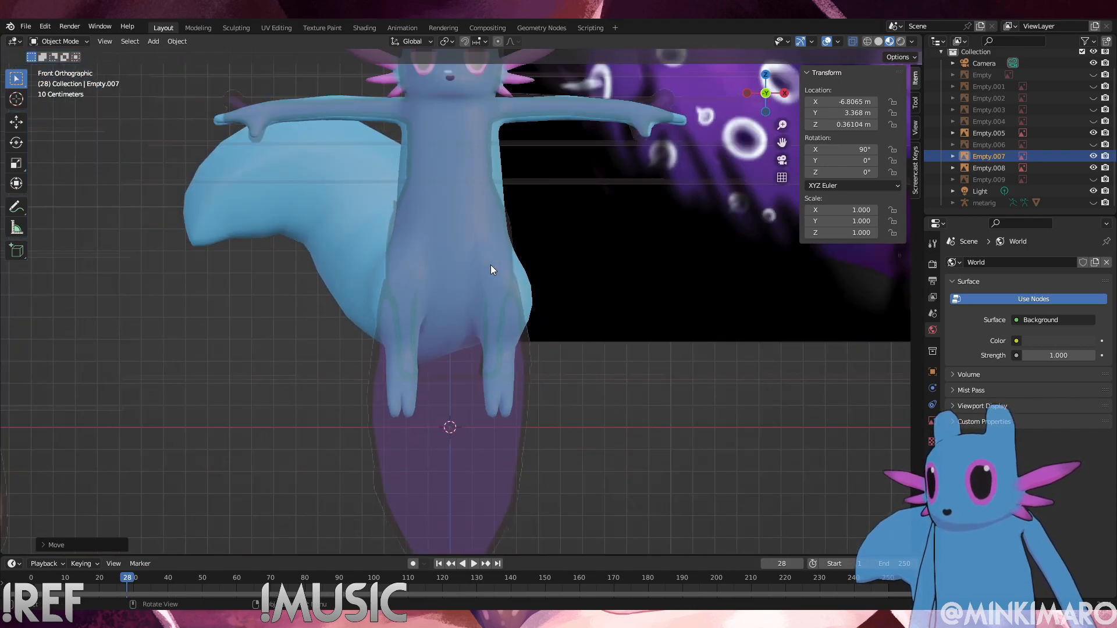
{"action": "scroll", "coordinate": [522, 242], "scroll_direction": "up", "scroll_amount": 1}
{"action": "middle_click_drag", "start_coordinate": [499, 236], "coordinate": [471, 327], "text": "shift"}
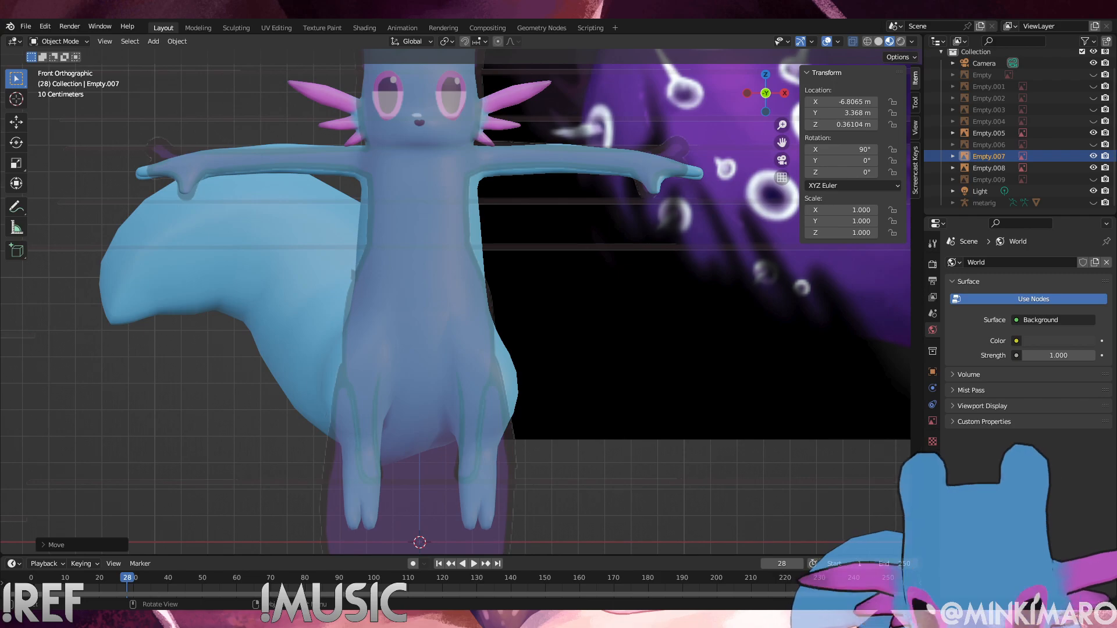
{"action": "scroll", "coordinate": [452, 293], "scroll_direction": "down", "scroll_amount": 6}
{"action": "middle_click_drag", "start_coordinate": [452, 292], "coordinate": [420, 307]}
{"action": "middle_click_drag", "start_coordinate": [420, 308], "coordinate": [433, 306], "text": "alt"}
{"action": "scroll", "coordinate": [445, 408], "scroll_direction": "up", "scroll_amount": 5}
{"action": "scroll", "coordinate": [472, 422], "scroll_direction": "down", "scroll_amount": 3}
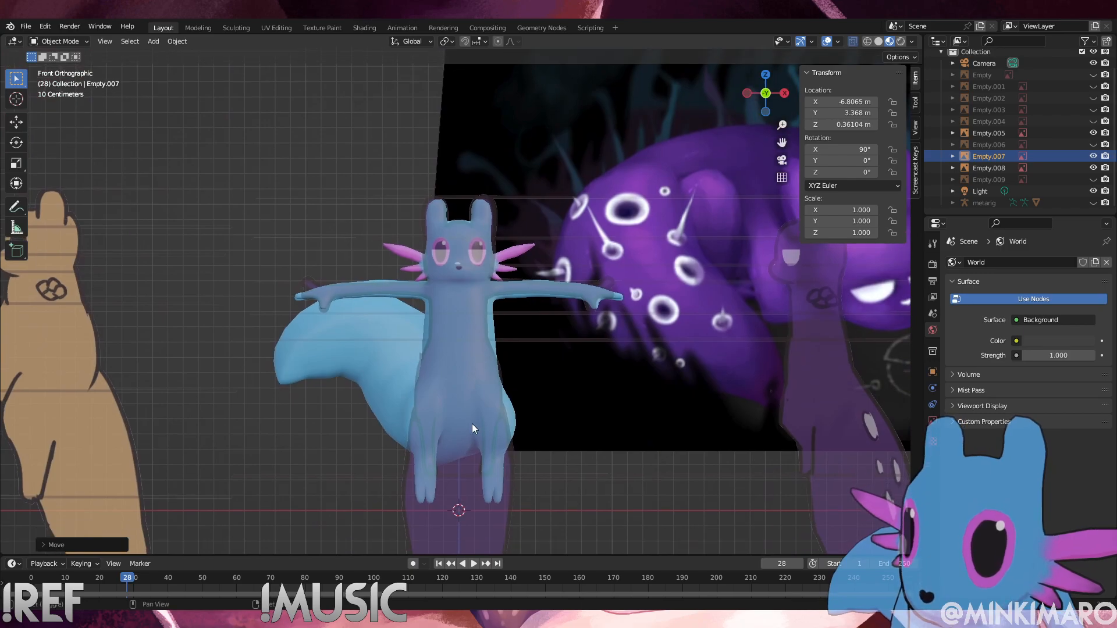
{"action": "scroll", "coordinate": [469, 379], "scroll_direction": "down", "scroll_amount": 4}
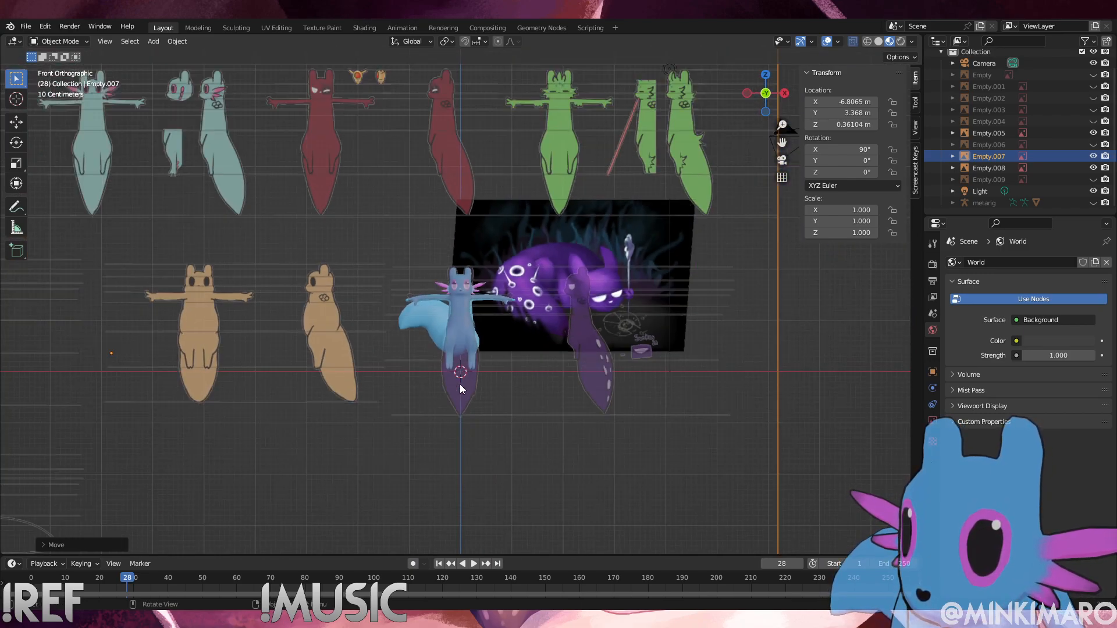
{"action": "scroll", "coordinate": [456, 383], "scroll_direction": "up", "scroll_amount": 1, "text": "alt"}
{"action": "middle_click_drag", "start_coordinate": [456, 382], "coordinate": [485, 186], "text": "alt"}
{"action": "scroll", "coordinate": [473, 387], "scroll_direction": "up", "scroll_amount": 8}
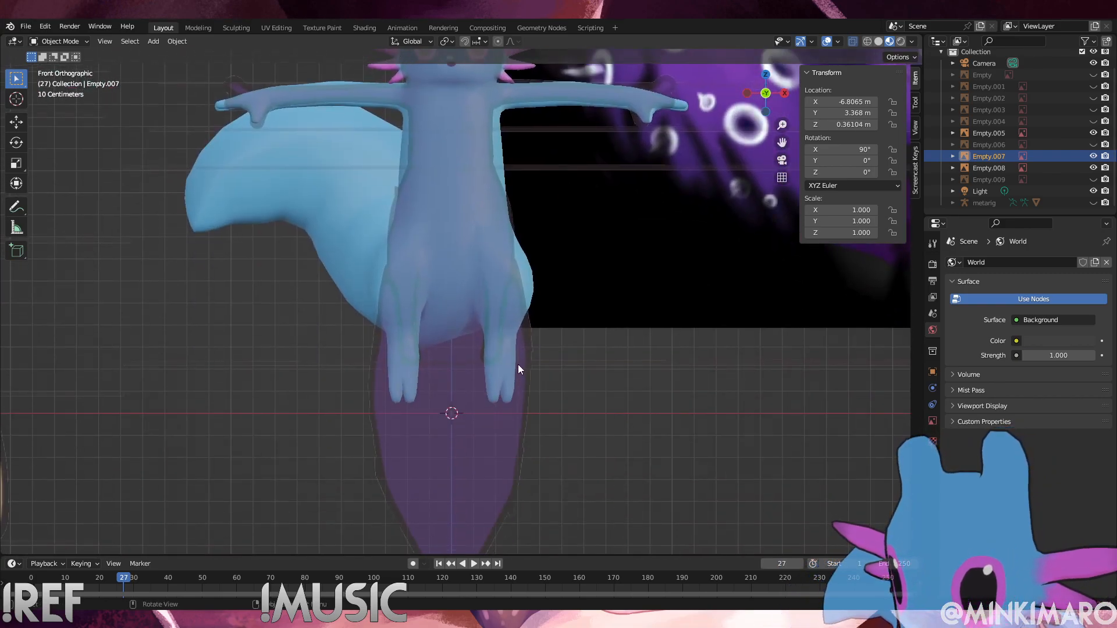
{"action": "middle_click_drag", "start_coordinate": [477, 319], "coordinate": [514, 303], "text": "alt"}
{"action": "scroll", "coordinate": [505, 350], "scroll_direction": "down", "scroll_amount": 4}
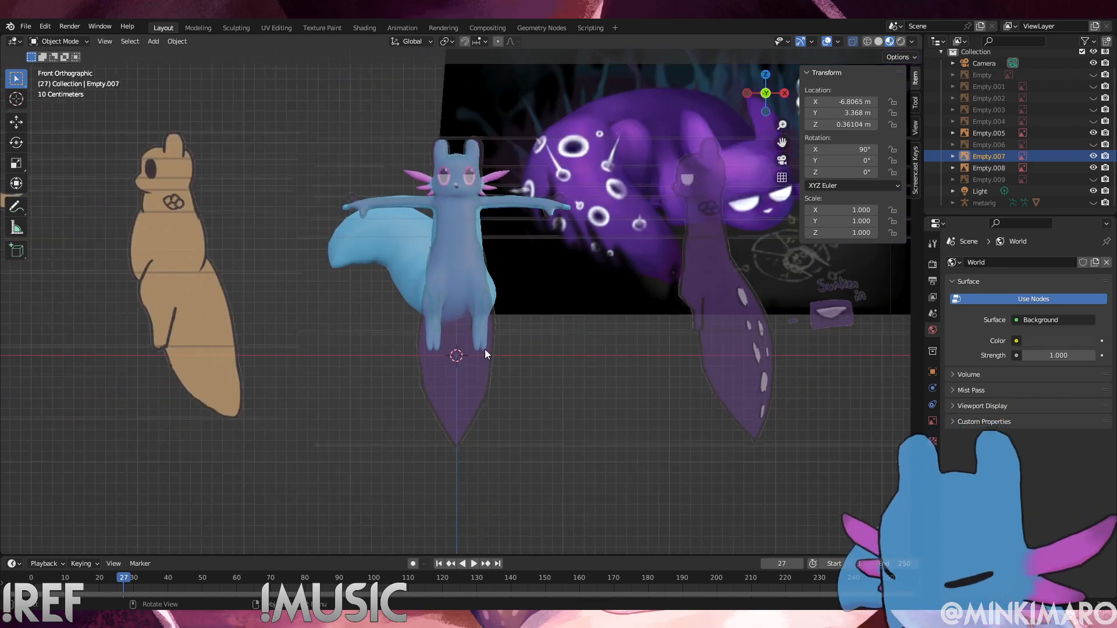
{"action": "scroll", "coordinate": [479, 298], "scroll_direction": "up", "scroll_amount": 2}
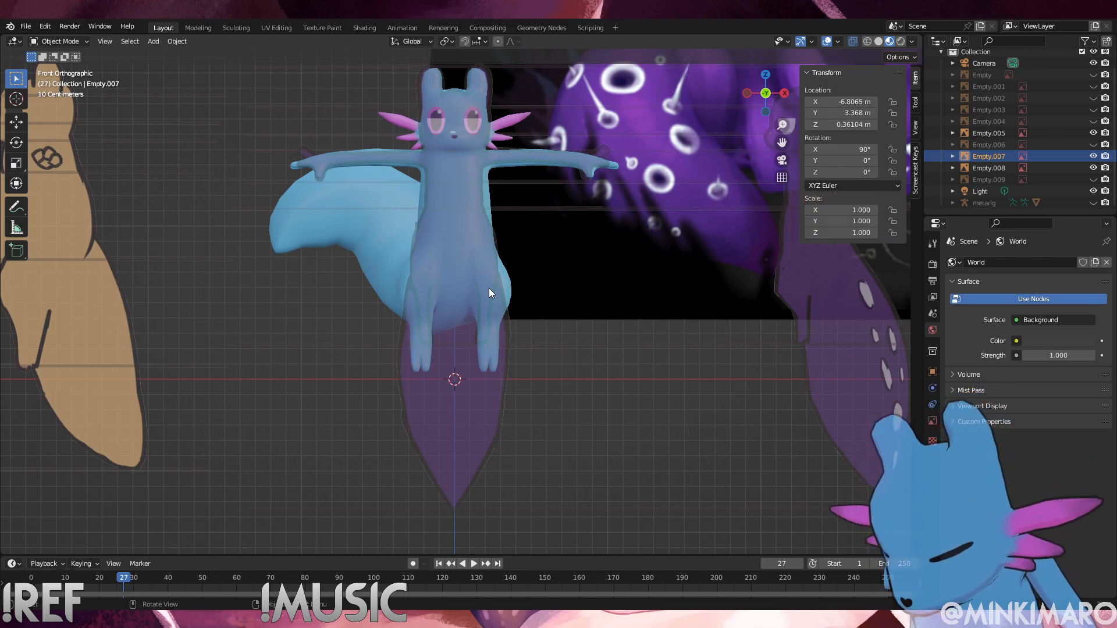
Select the slugcat model and open its mesh in Edit Mode in front view
{"action": "middle_click_drag", "start_coordinate": [448, 166], "coordinate": [373, 201]}
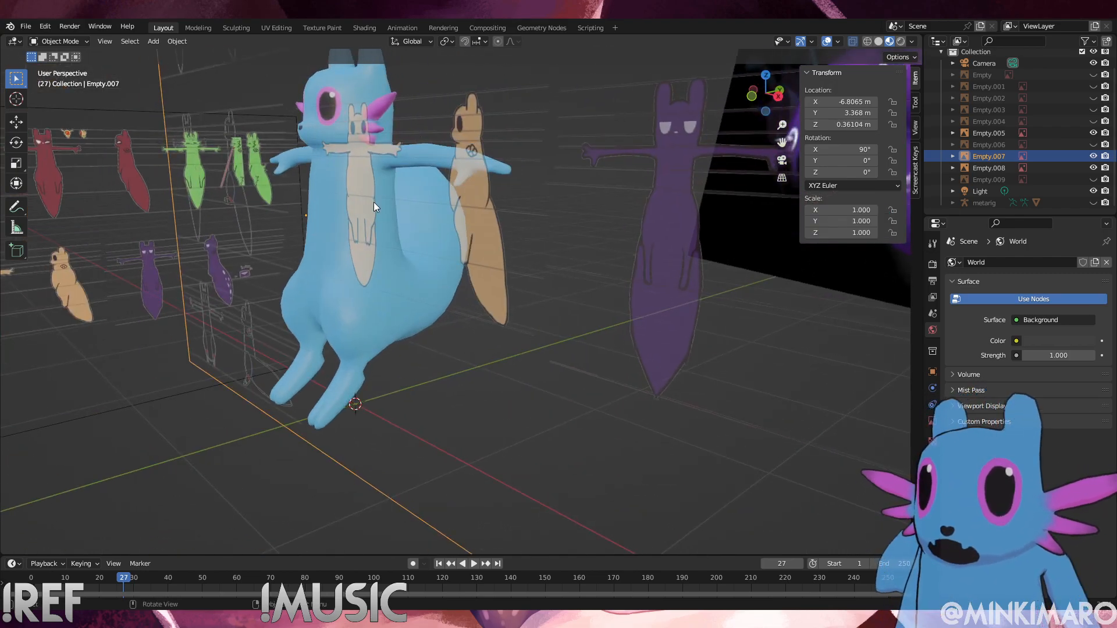
{"action": "left_click", "coordinate": [389, 274]}
{"action": "middle_click_drag", "start_coordinate": [390, 275], "coordinate": [530, 279], "text": "alt"}
{"action": "scroll", "coordinate": [501, 158], "scroll_direction": "up", "scroll_amount": 4}
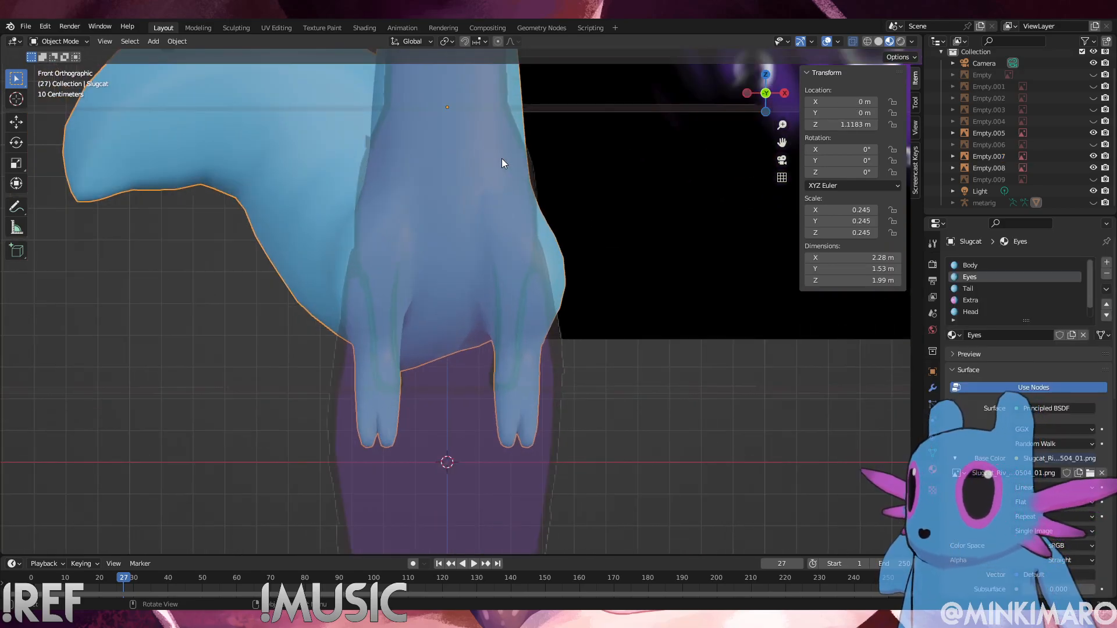
{"action": "middle_click_drag", "start_coordinate": [501, 159], "coordinate": [505, 305], "text": "shift"}
{"action": "left_click", "coordinate": [64, 44]}
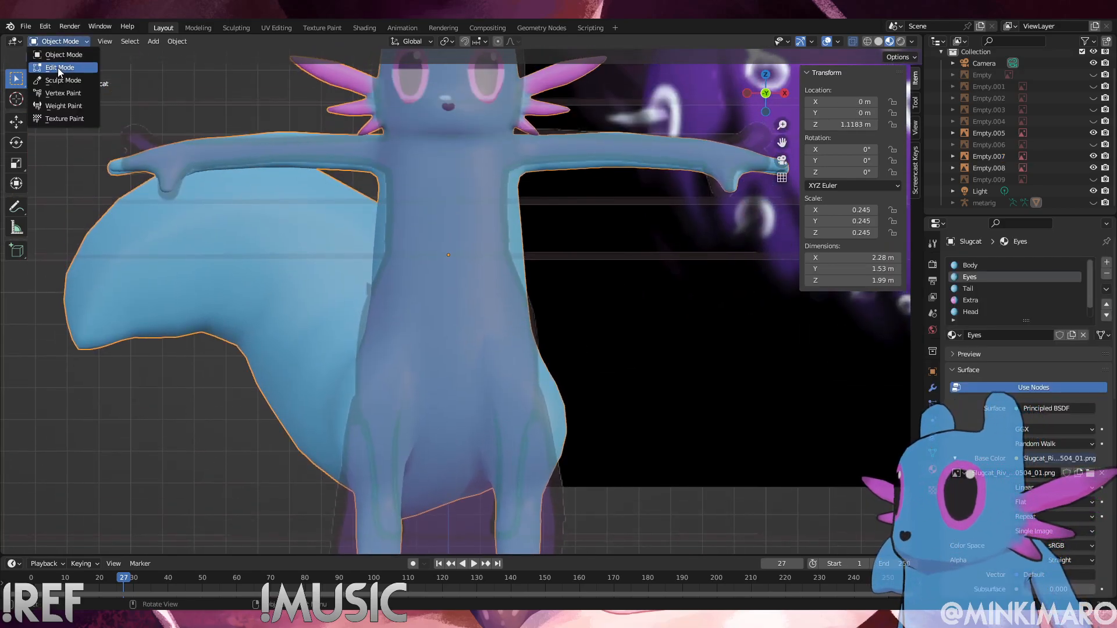
{"action": "left_click", "coordinate": [57, 67]}
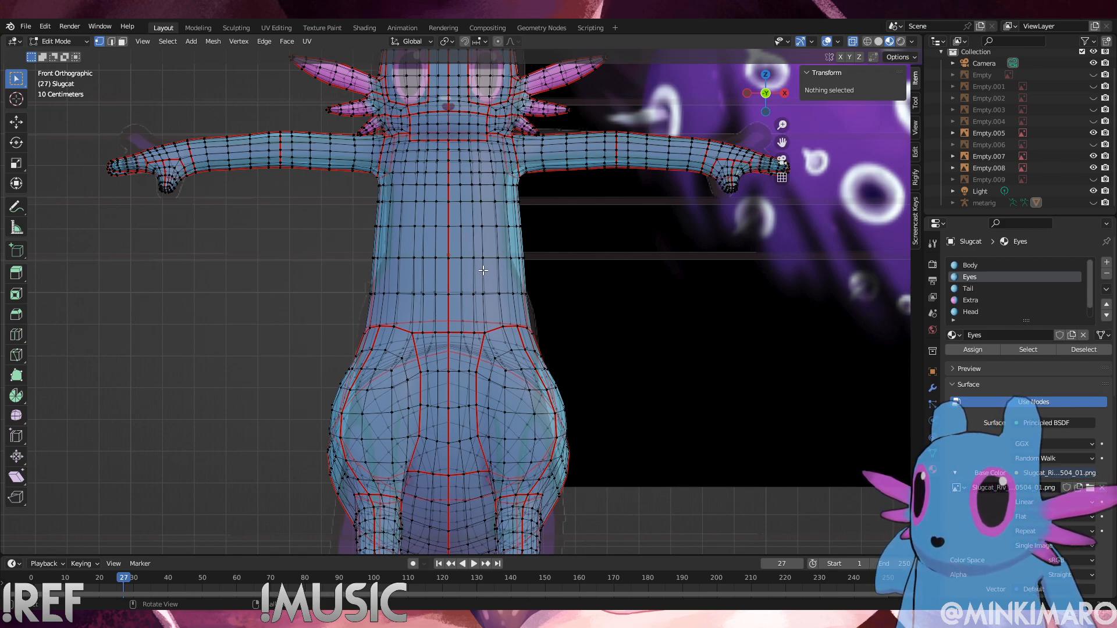
{"action": "scroll", "coordinate": [481, 269], "scroll_direction": "up", "scroll_amount": 1}
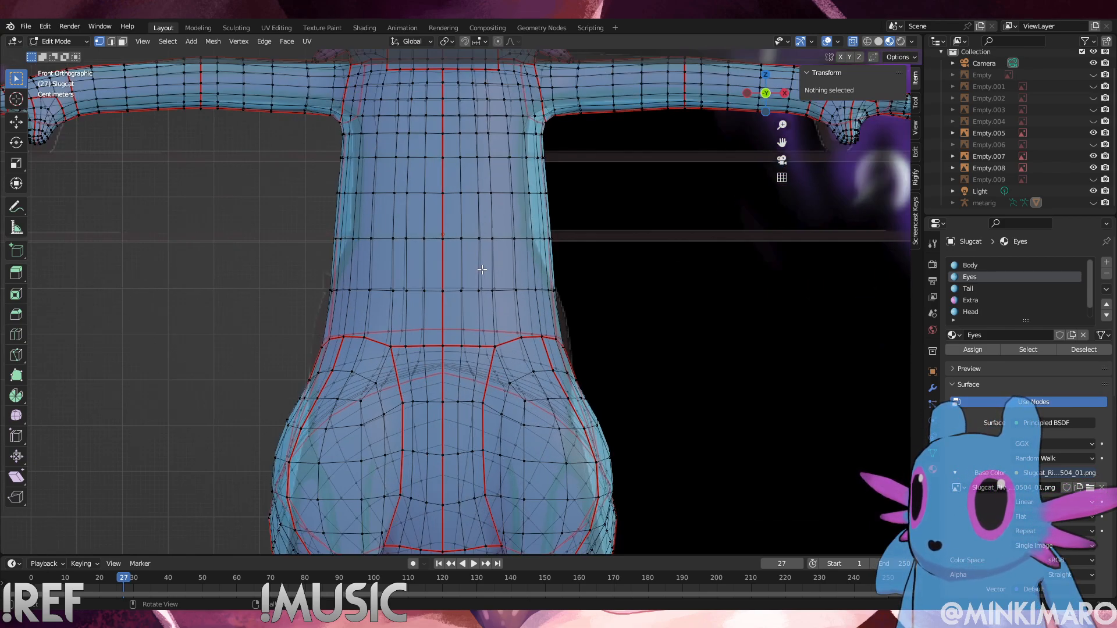
Select the body mesh on the negative X side of the centre line and delete it
{"action": "scroll", "coordinate": [474, 267], "scroll_direction": "down", "scroll_amount": 5}
{"action": "left_click_drag", "start_coordinate": [272, 110], "coordinate": [452, 501]}
{"action": "scroll", "coordinate": [428, 344], "scroll_direction": "up", "scroll_amount": 4}
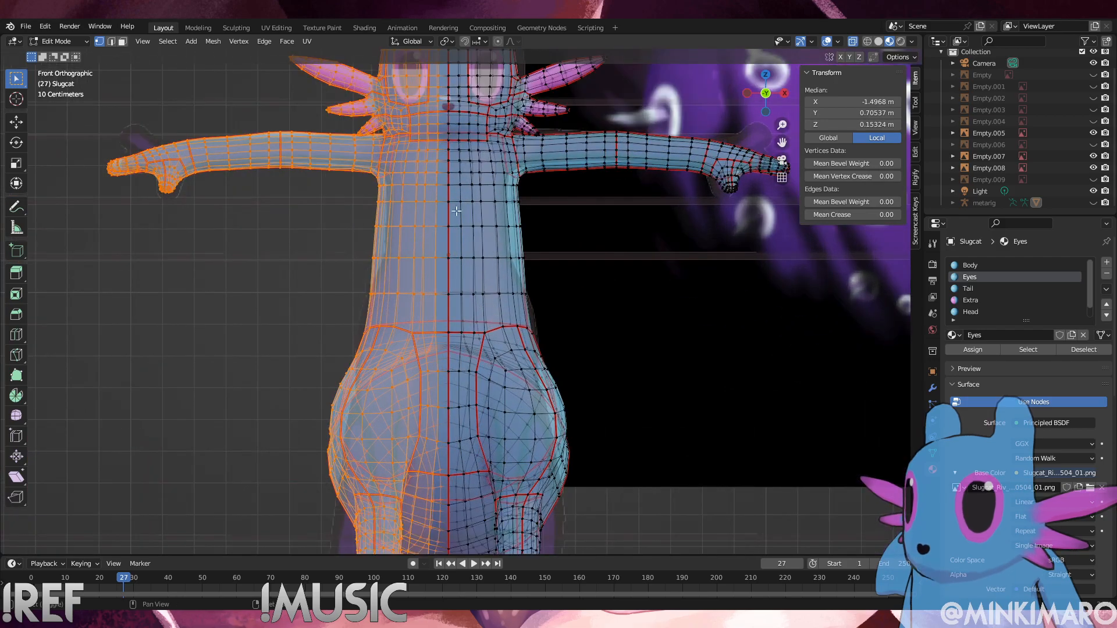
{"action": "scroll", "coordinate": [431, 314], "scroll_direction": "down", "scroll_amount": 2}
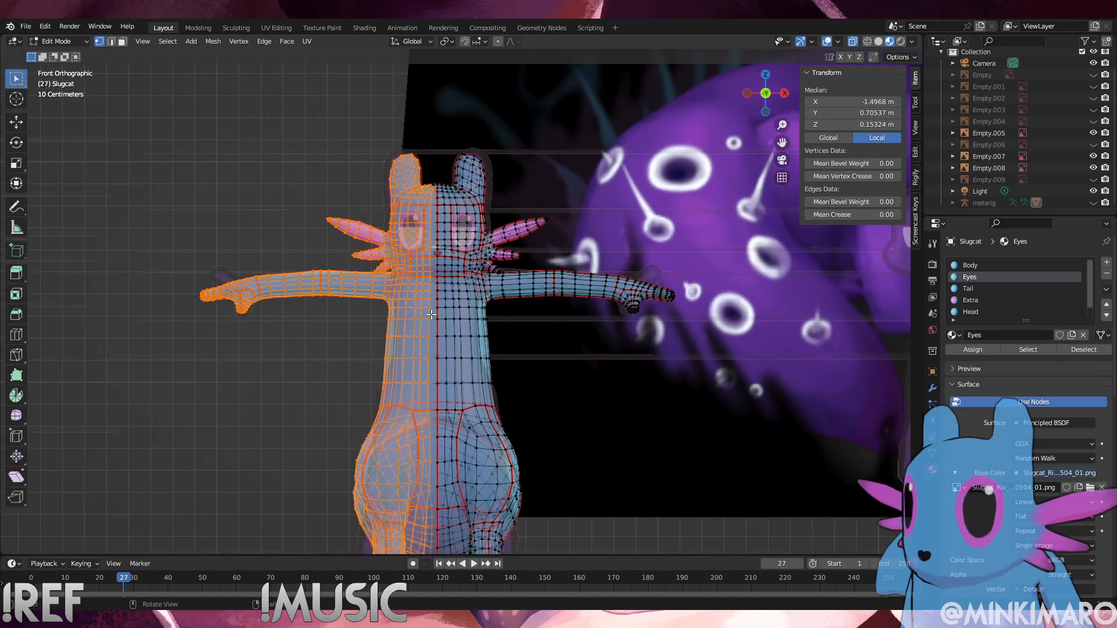
{"action": "key", "text": "x"}
{"action": "left_click", "coordinate": [509, 227]}
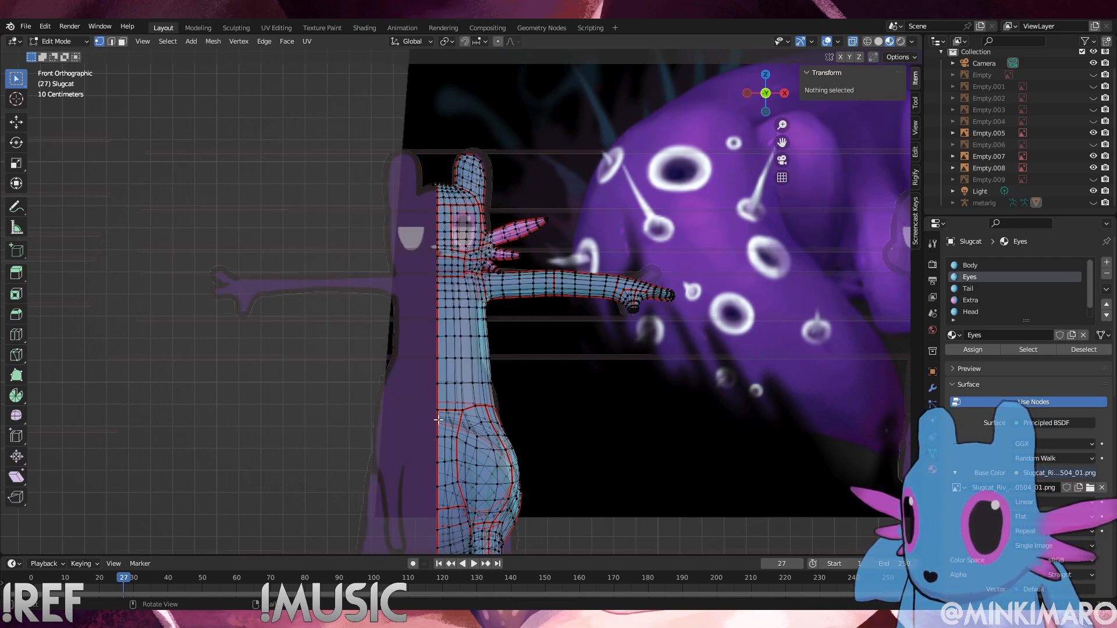
Return to Object Mode and add a Mirror modifier on the X axis with Clipping enabled to the slugcat
{"action": "scroll", "coordinate": [439, 419], "scroll_direction": "down", "scroll_amount": 2}
{"action": "left_click", "coordinate": [59, 41]}
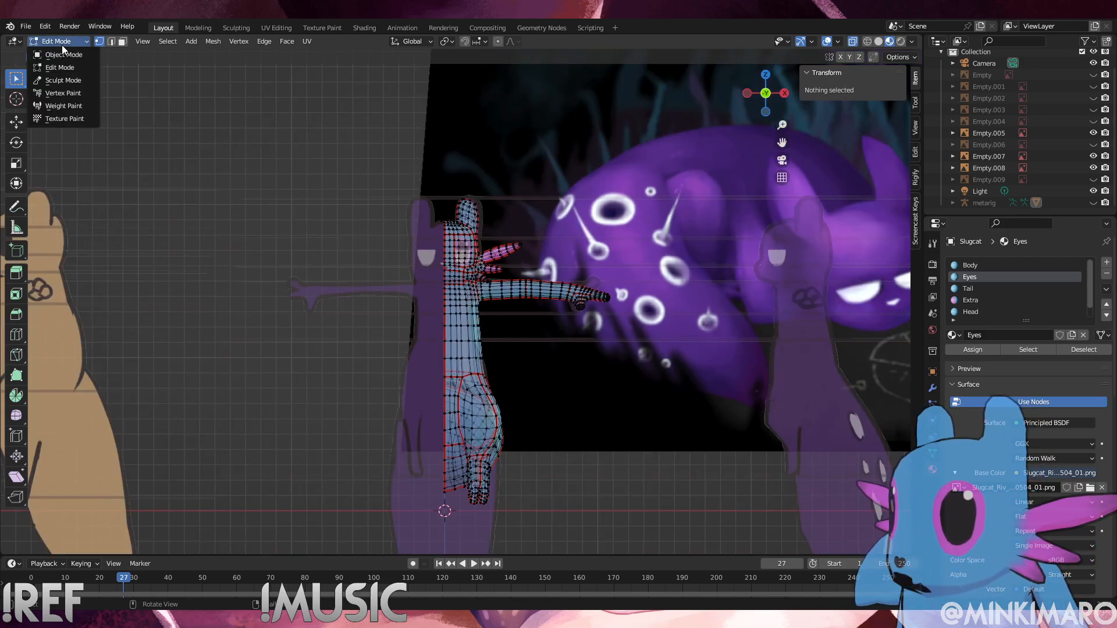
{"action": "left_click", "coordinate": [54, 53]}
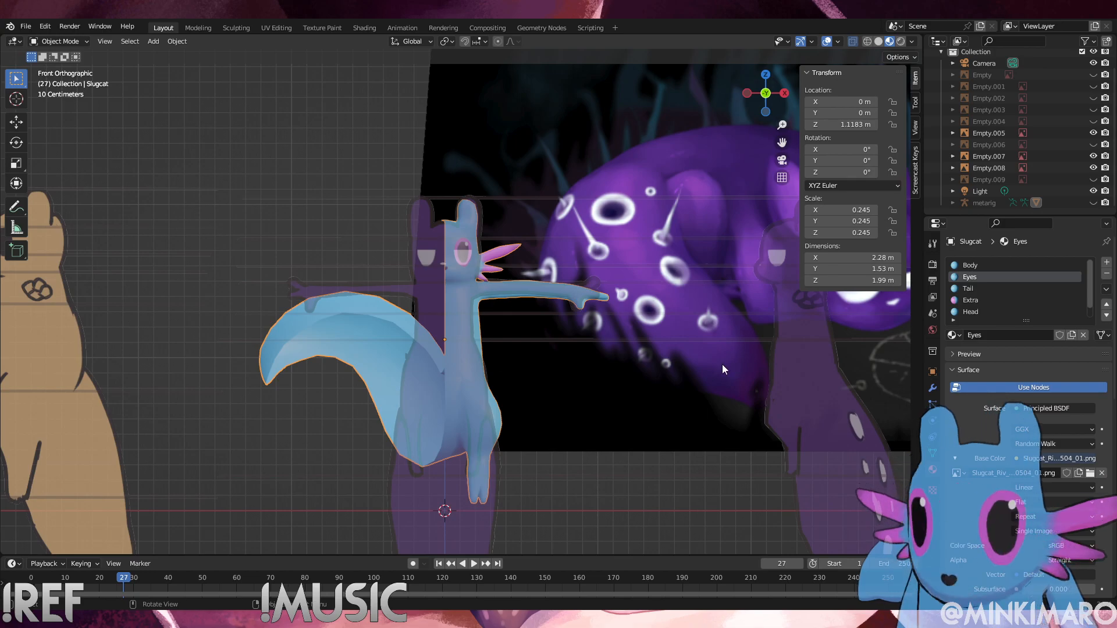
{"action": "left_click", "coordinate": [931, 388]}
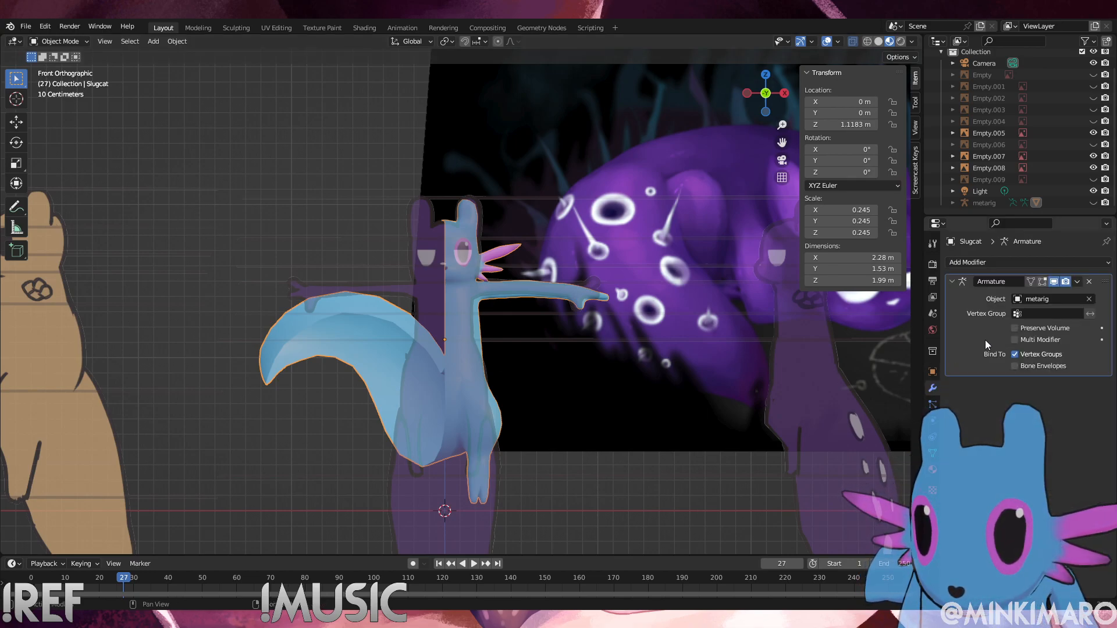
{"action": "left_click", "coordinate": [978, 263]}
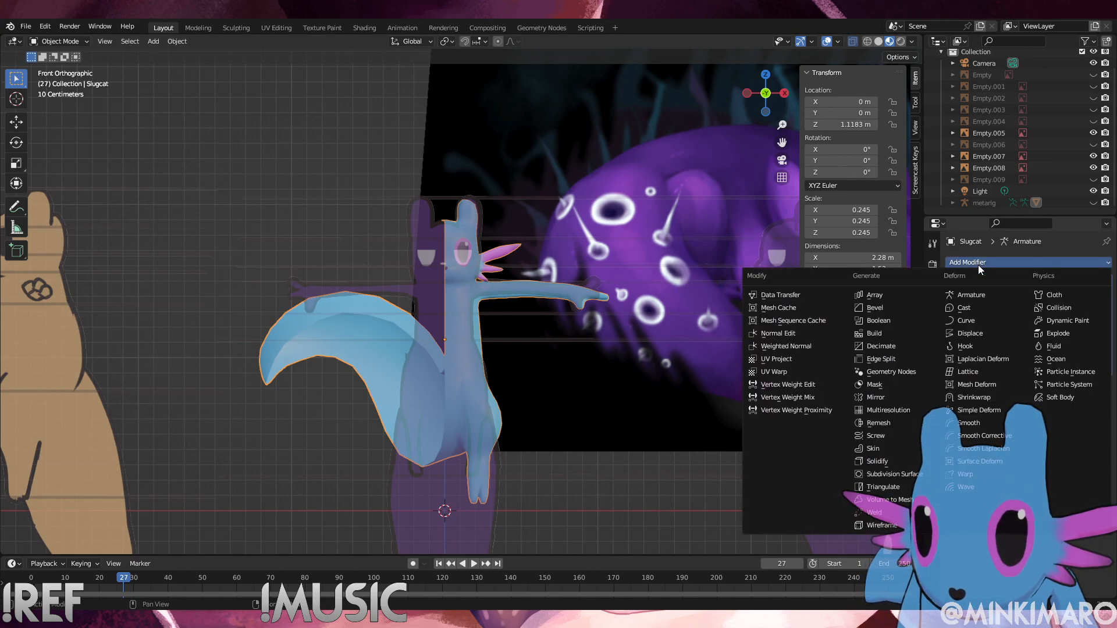
{"action": "left_click", "coordinate": [899, 392]}
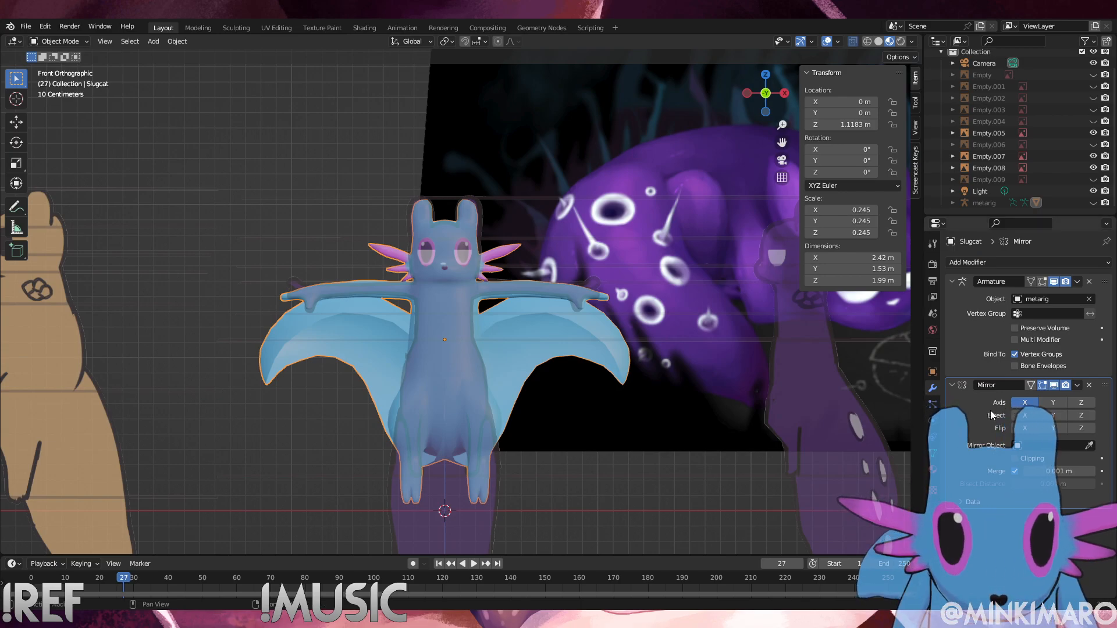
{"action": "left_click", "coordinate": [1033, 459]}
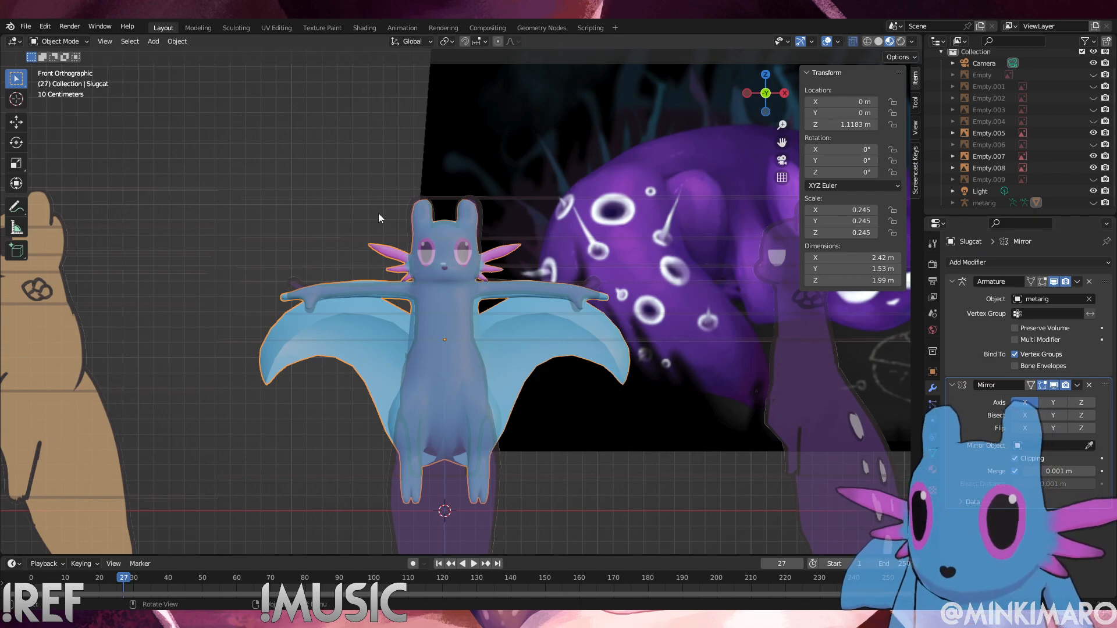
Open the slugcat mesh in Edit Mode and select the whole remaining half of the body
{"action": "left_click", "coordinate": [85, 41]}
{"action": "left_click", "coordinate": [58, 68]}
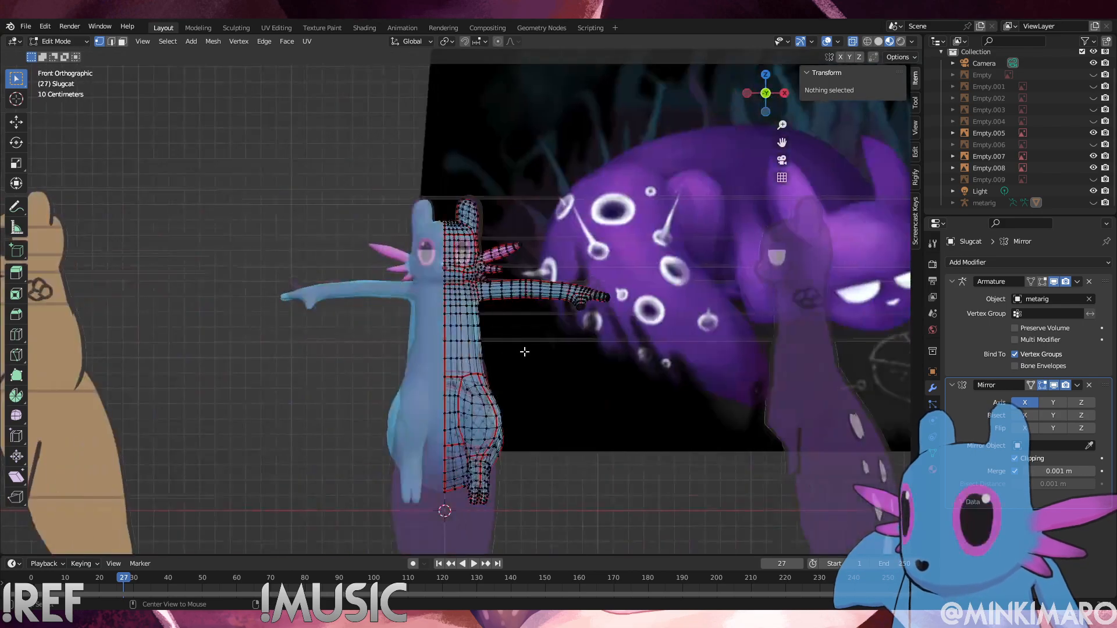
{"action": "left_click_drag", "start_coordinate": [662, 510], "coordinate": [374, 131]}
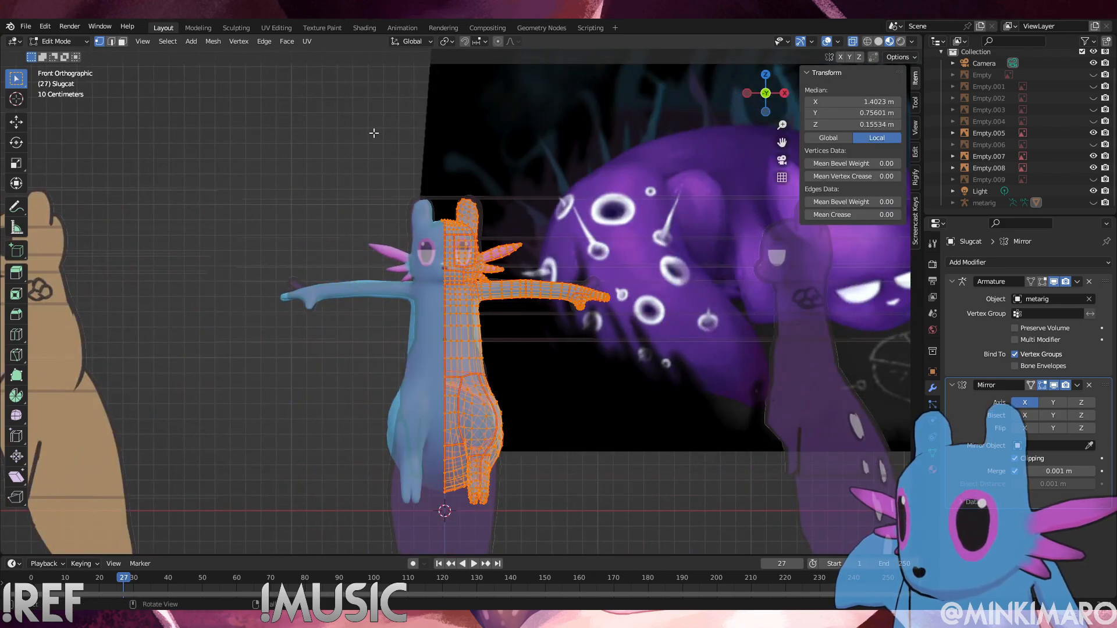
{"action": "key", "text": "g"}
{"action": "key", "text": "y"}
{"action": "key", "text": "s"}
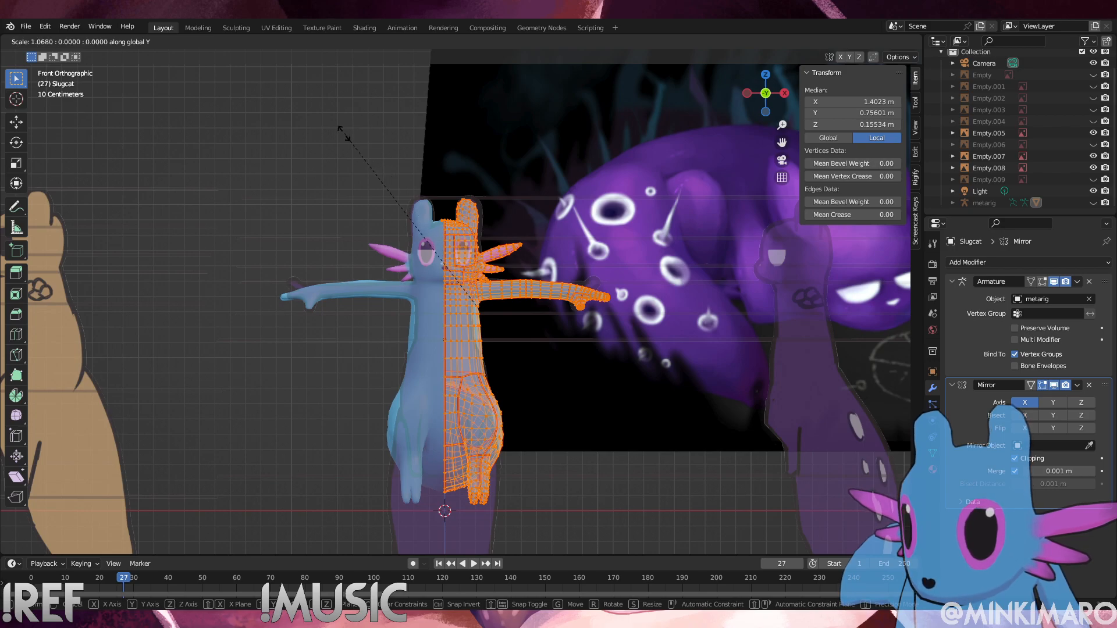
{"action": "left_click", "coordinate": [335, 137]}
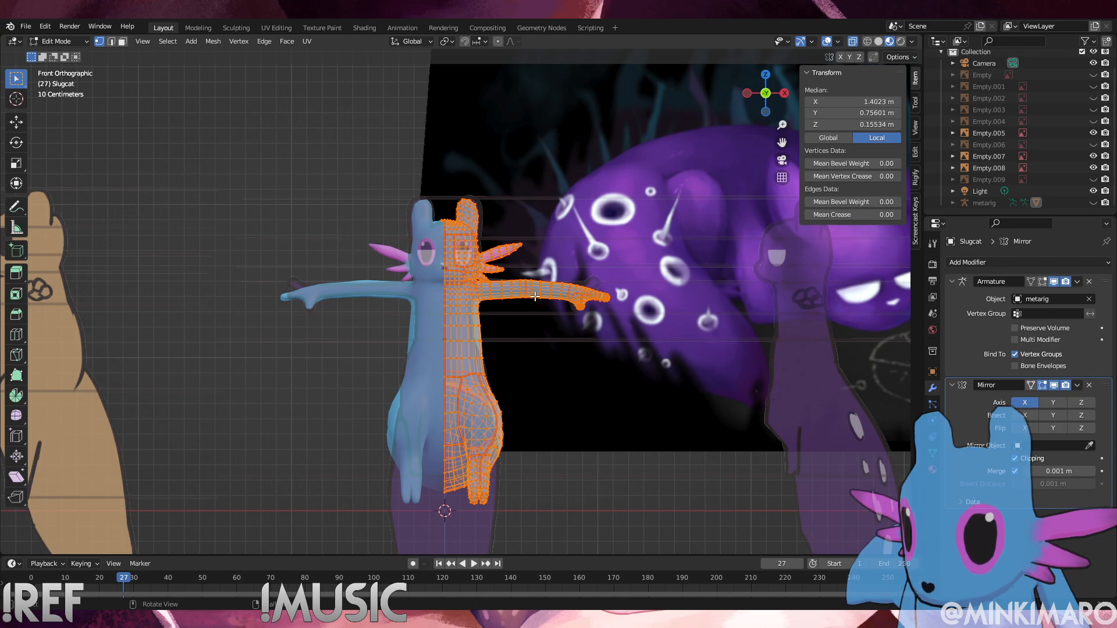
{"action": "key", "text": "alt+a"}
{"action": "key", "text": "a"}
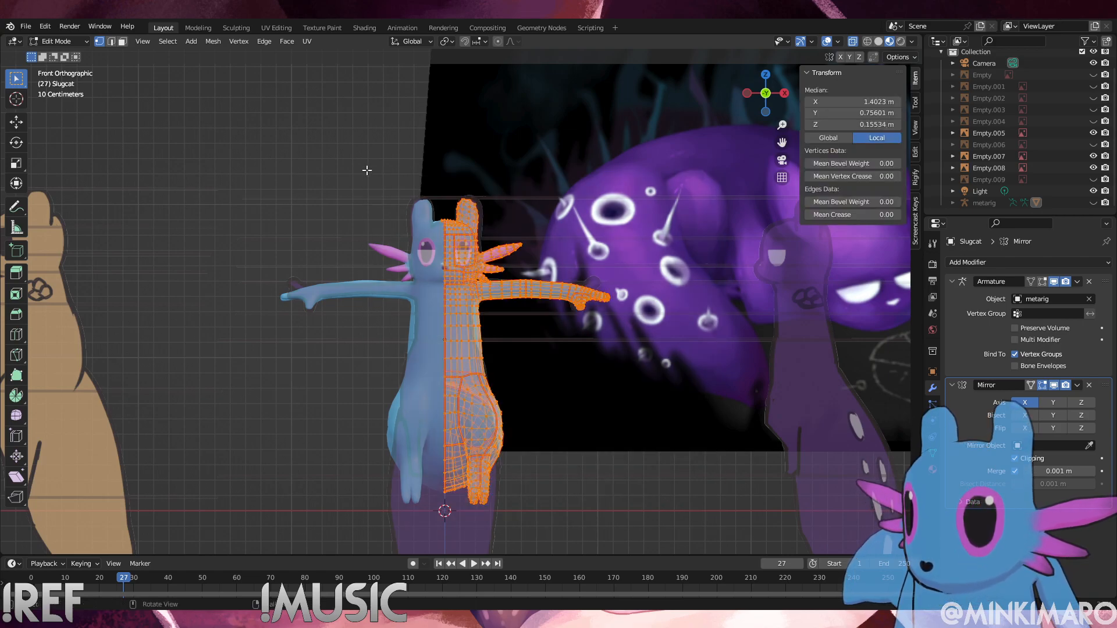
{"action": "key", "text": "g"}
{"action": "key", "text": "x"}
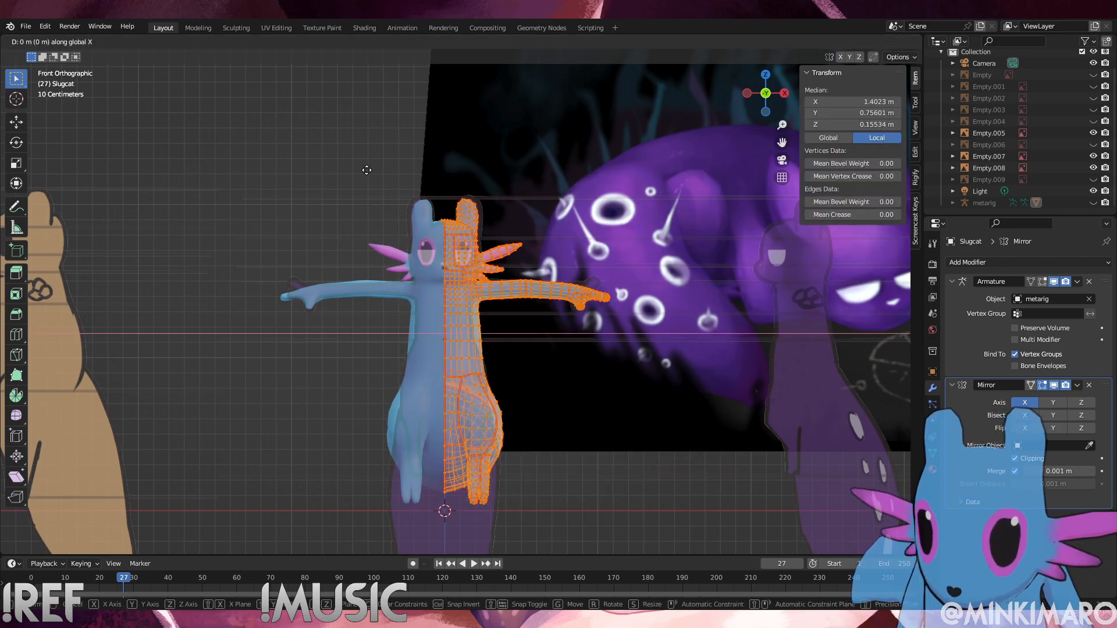
{"action": "key", "text": "Escape"}
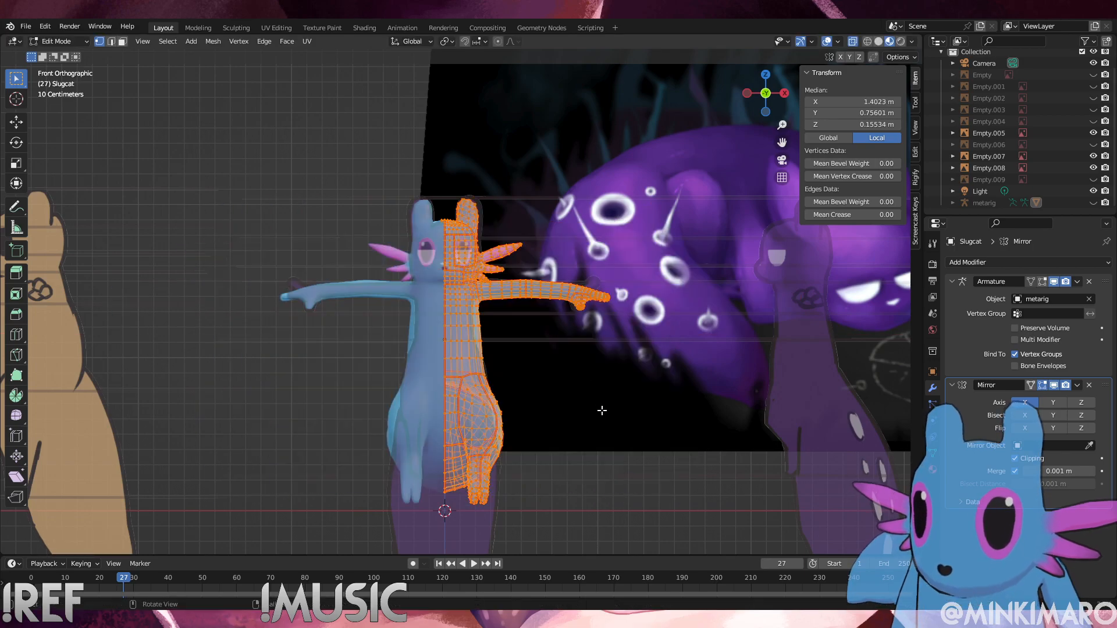
Clear the selection and select all vertices of the slugcat mesh assigned to the Body material
{"action": "key", "text": "alt+a"}
{"action": "middle_click_drag", "start_coordinate": [601, 408], "coordinate": [406, 376]}
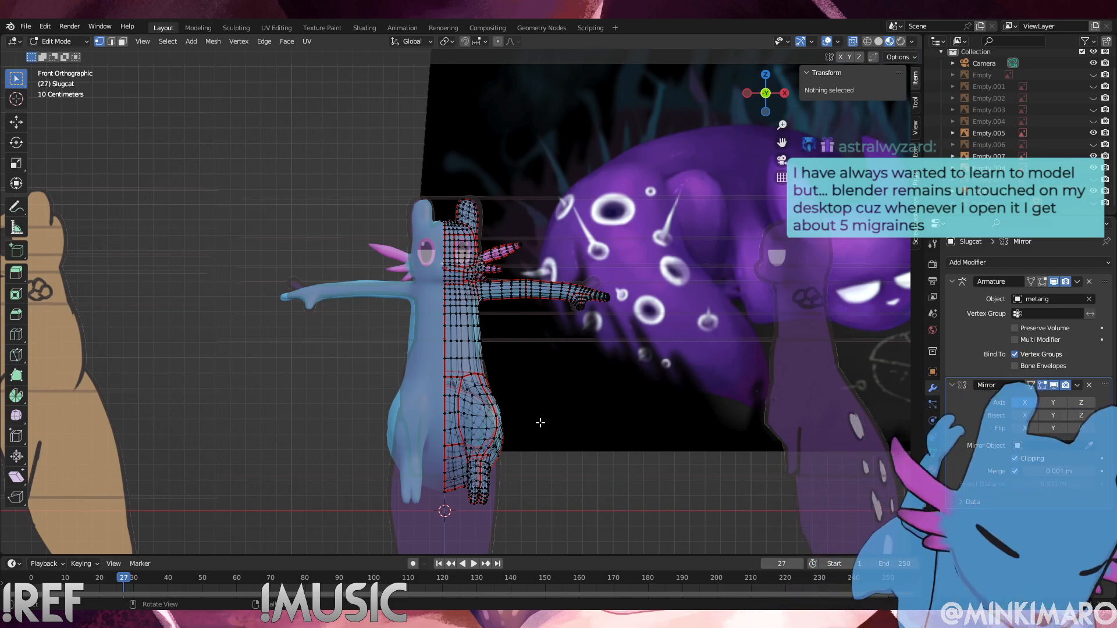
{"action": "scroll", "coordinate": [523, 381], "scroll_direction": "up", "scroll_amount": 2}
{"action": "scroll", "coordinate": [523, 377], "scroll_direction": "down", "scroll_amount": 2}
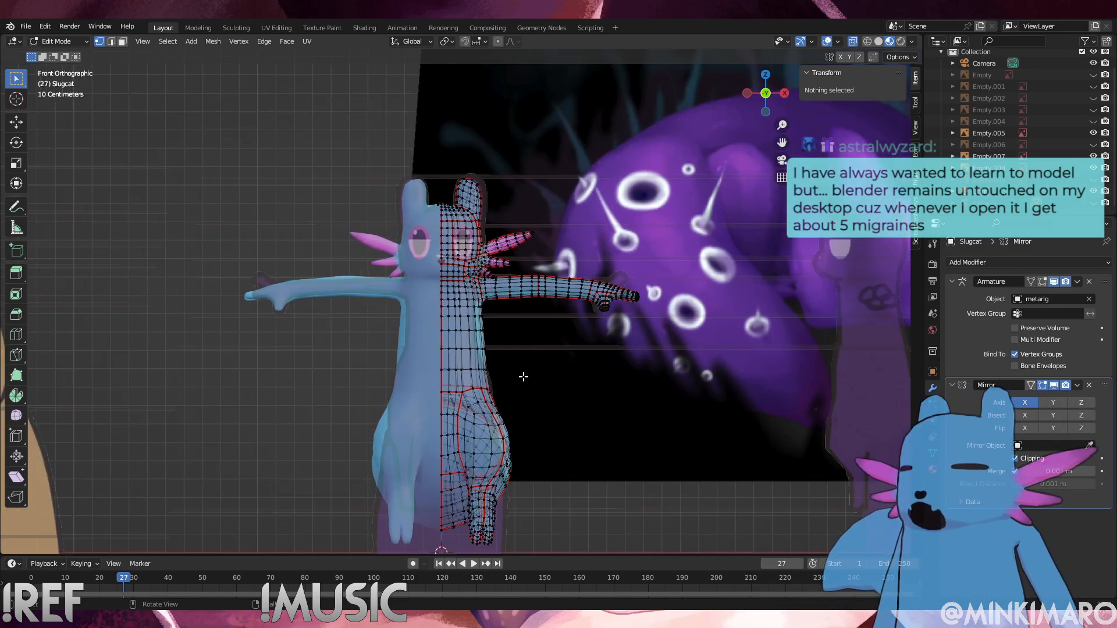
{"action": "scroll", "coordinate": [526, 378], "scroll_direction": "up", "scroll_amount": 2}
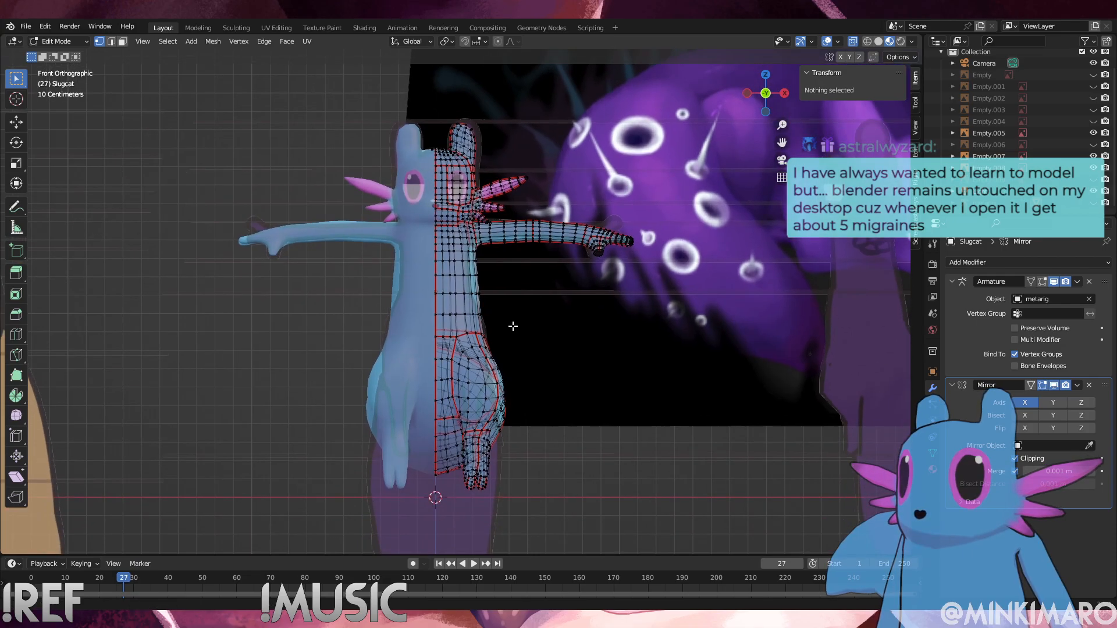
{"action": "middle_click_drag", "start_coordinate": [506, 411], "coordinate": [473, 394]}
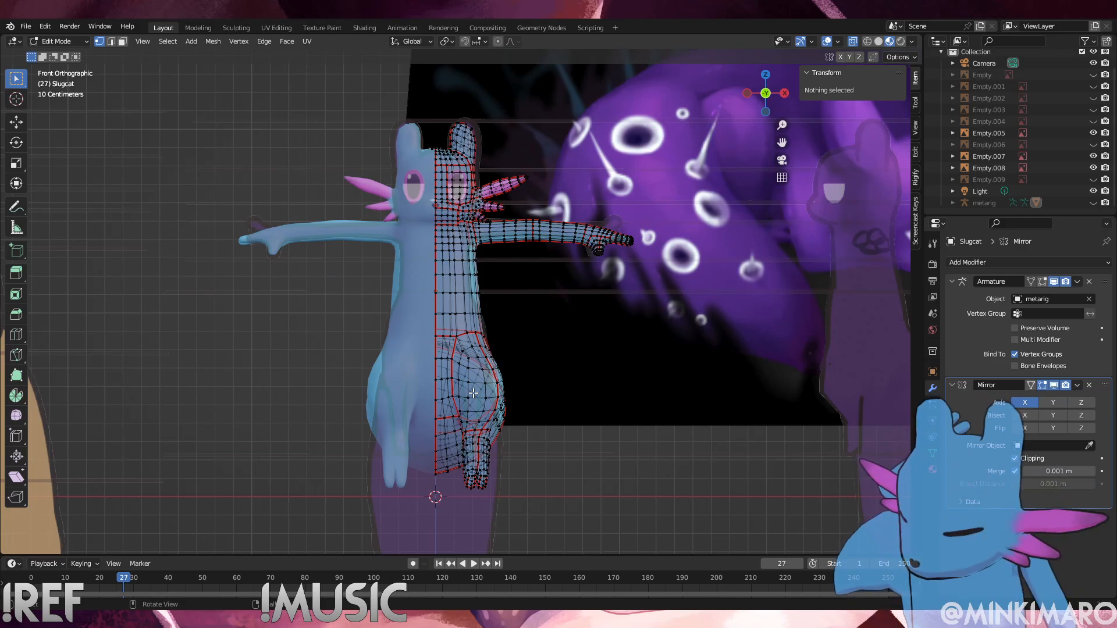
{"action": "left_click", "coordinate": [933, 469]}
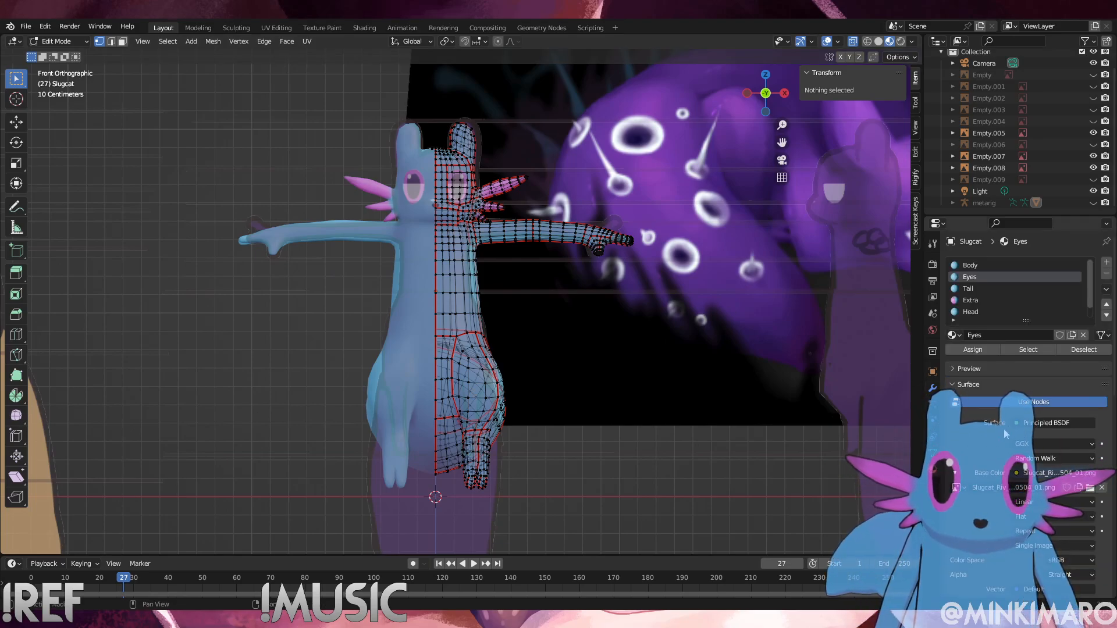
{"action": "left_click", "coordinate": [988, 266]}
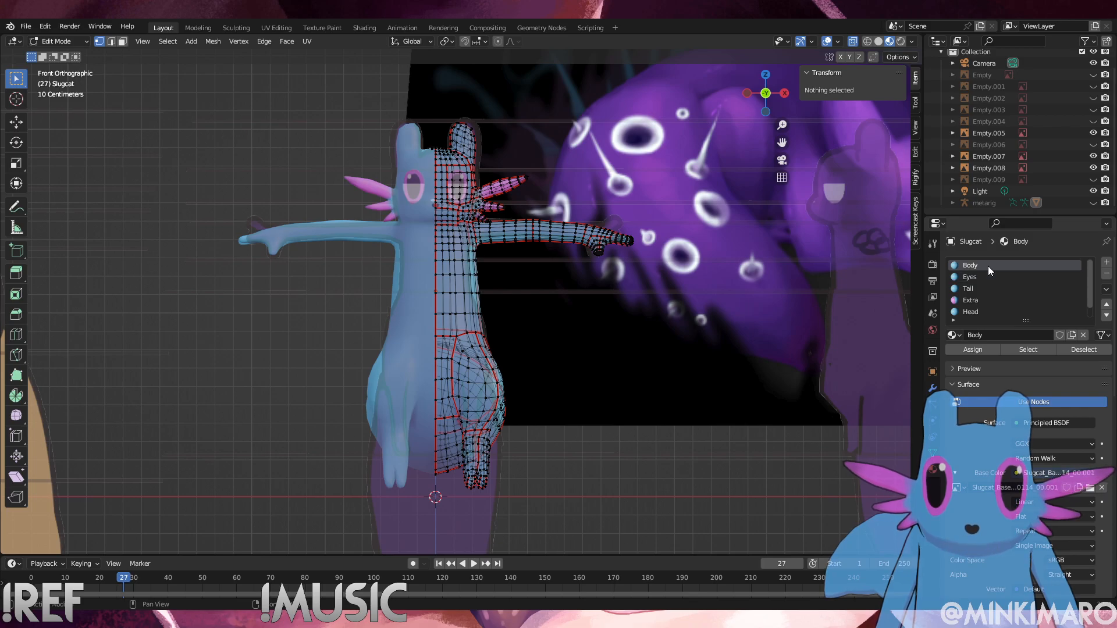
{"action": "left_click", "coordinate": [1045, 347]}
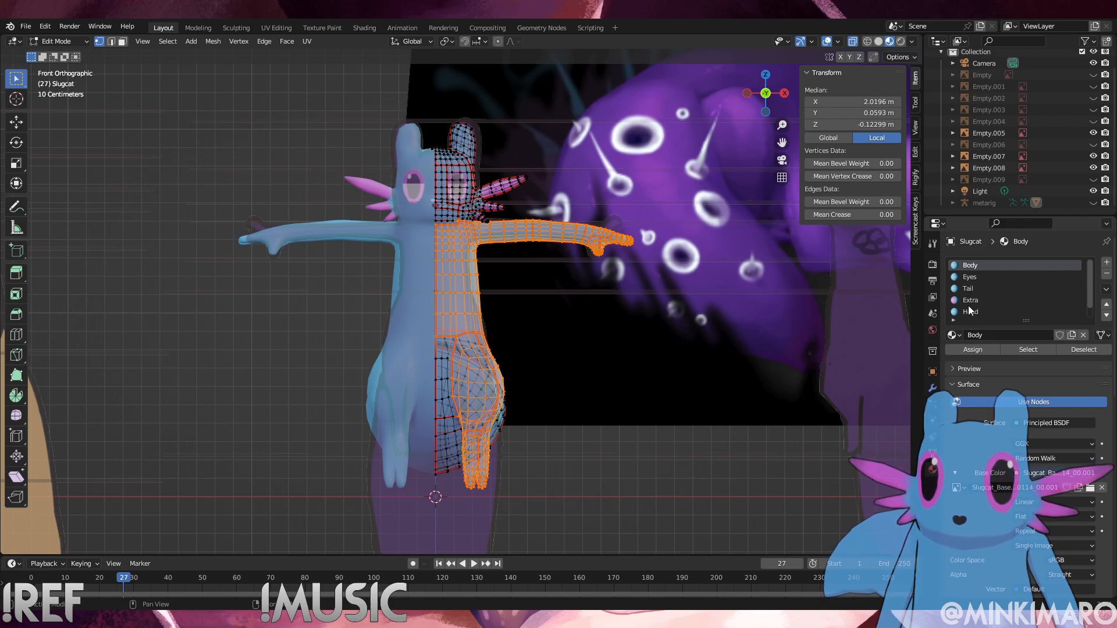
{"action": "scroll", "coordinate": [985, 293], "scroll_direction": "down", "scroll_amount": 1}
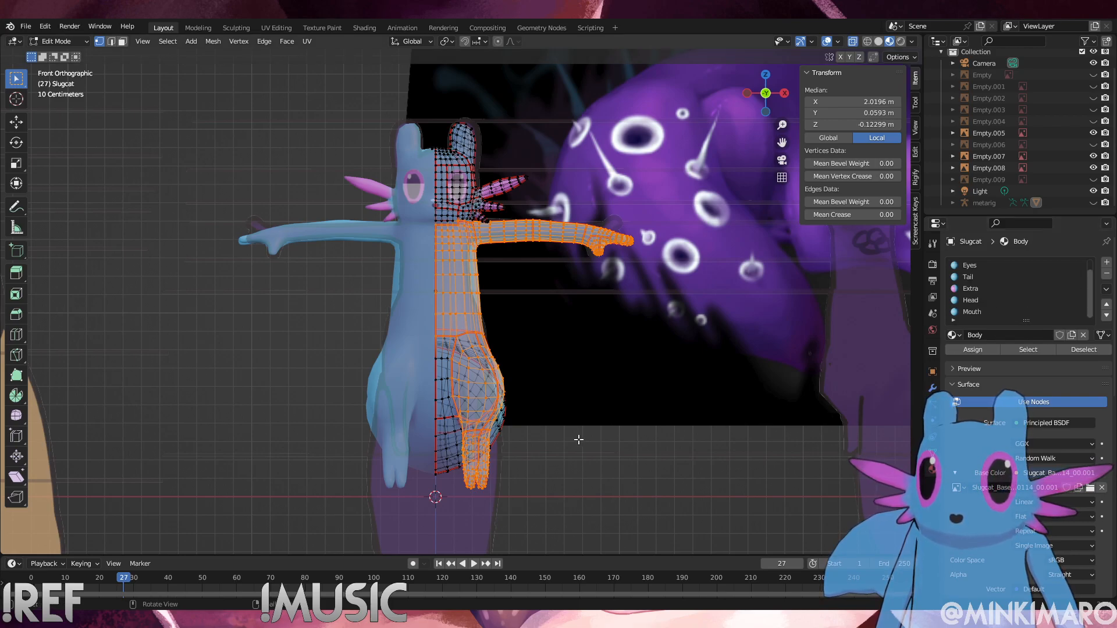
Deselect the arm vertices up to the shoulder, keeping the torso vertices selected
{"action": "middle_click_drag", "start_coordinate": [548, 424], "coordinate": [495, 404], "text": "alt"}
{"action": "scroll", "coordinate": [503, 405], "scroll_direction": "up", "scroll_amount": 2}
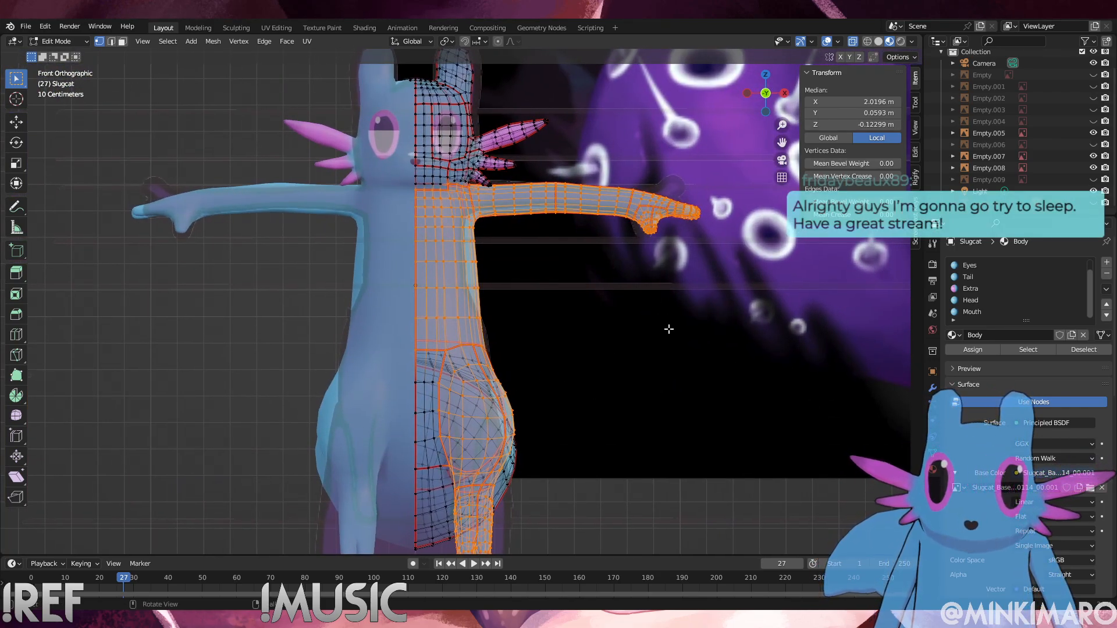
{"action": "left_click_drag", "start_coordinate": [726, 307], "coordinate": [482, 125], "text": "ctrl"}
{"action": "scroll", "coordinate": [501, 215], "scroll_direction": "up", "scroll_amount": 7}
{"action": "scroll", "coordinate": [506, 216], "scroll_direction": "down", "scroll_amount": 3}
{"action": "left_click_drag", "start_coordinate": [540, 344], "coordinate": [507, 235]}
{"action": "middle_click_drag", "start_coordinate": [482, 300], "coordinate": [478, 298]}
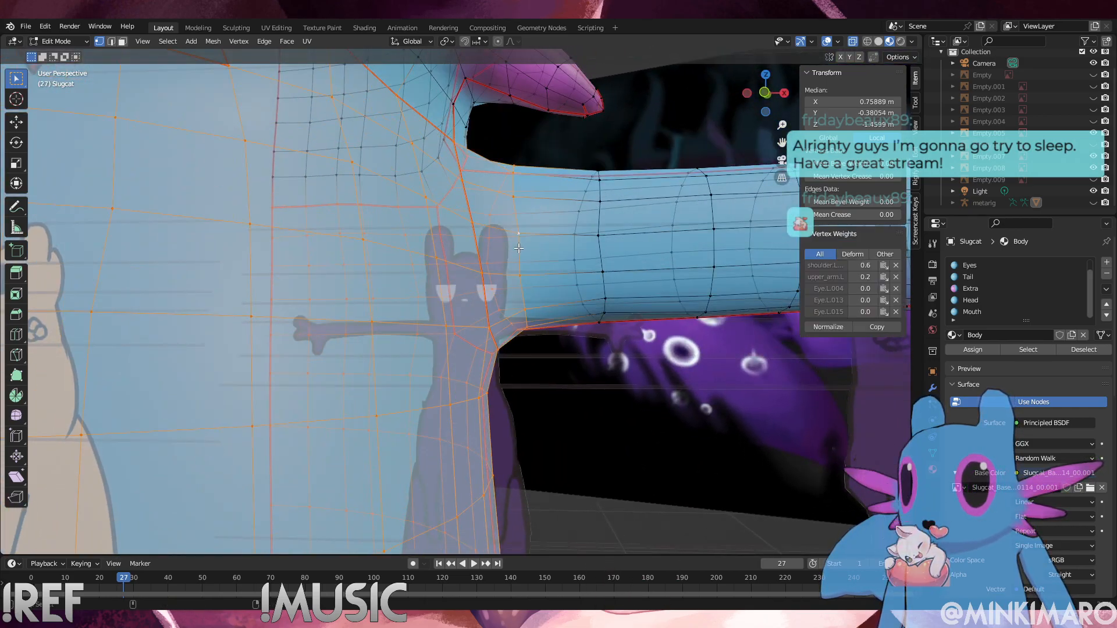
{"action": "middle_click_drag", "start_coordinate": [537, 349], "coordinate": [498, 374]}
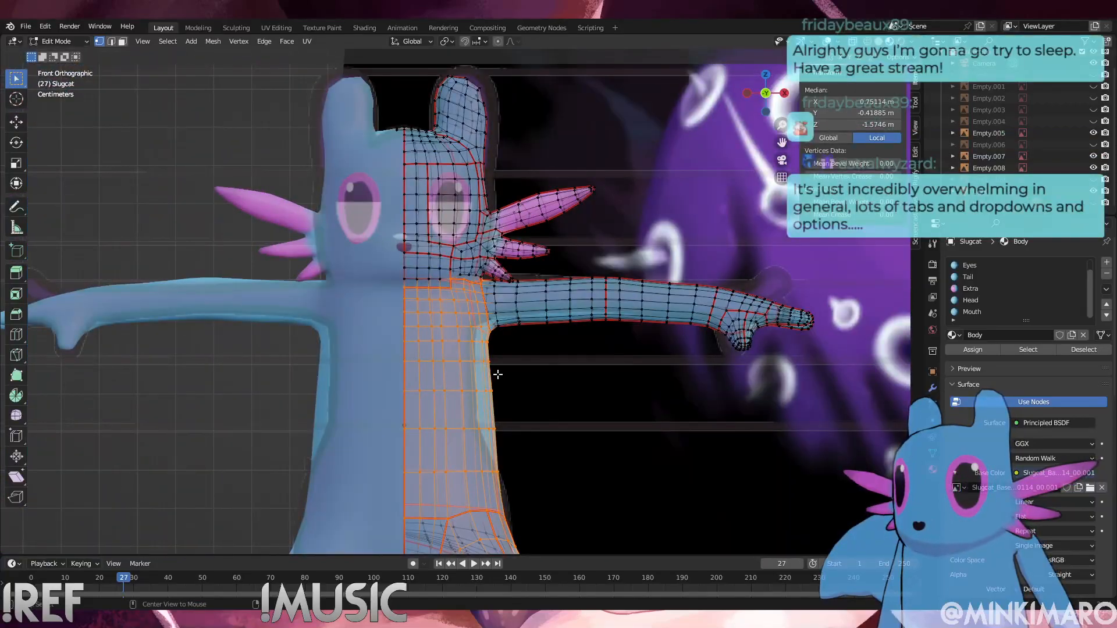
Deselect the uppermost body vertices along the neck seam beneath the head
{"action": "scroll", "coordinate": [542, 364], "scroll_direction": "up", "scroll_amount": 3}
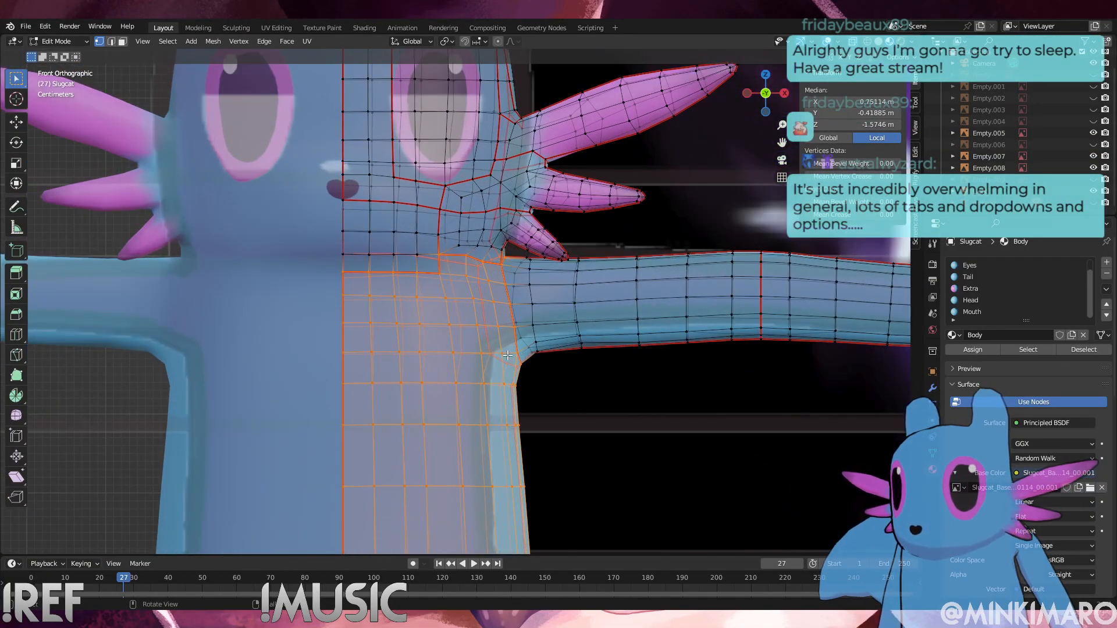
{"action": "scroll", "coordinate": [507, 355], "scroll_direction": "down", "scroll_amount": 3}
{"action": "scroll", "coordinate": [506, 302], "scroll_direction": "up", "scroll_amount": 2}
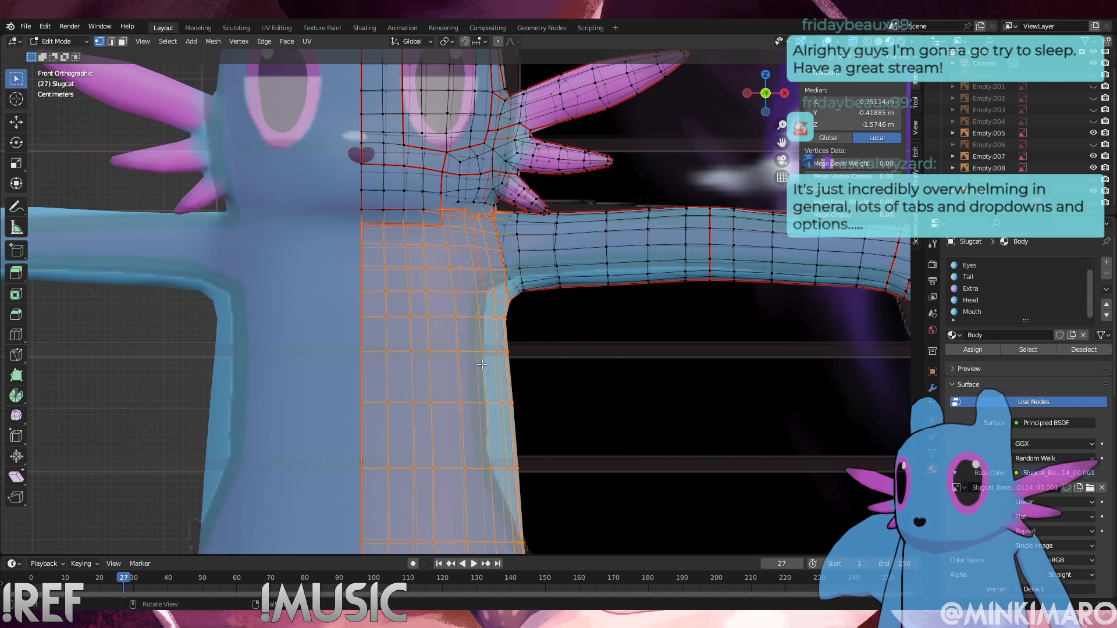
{"action": "left_click_drag", "start_coordinate": [508, 221], "coordinate": [435, 177], "text": "ctrl"}
{"action": "left_click_drag", "start_coordinate": [444, 215], "coordinate": [335, 146], "text": "ctrl"}
{"action": "middle_click_drag", "start_coordinate": [487, 258], "coordinate": [499, 338]}
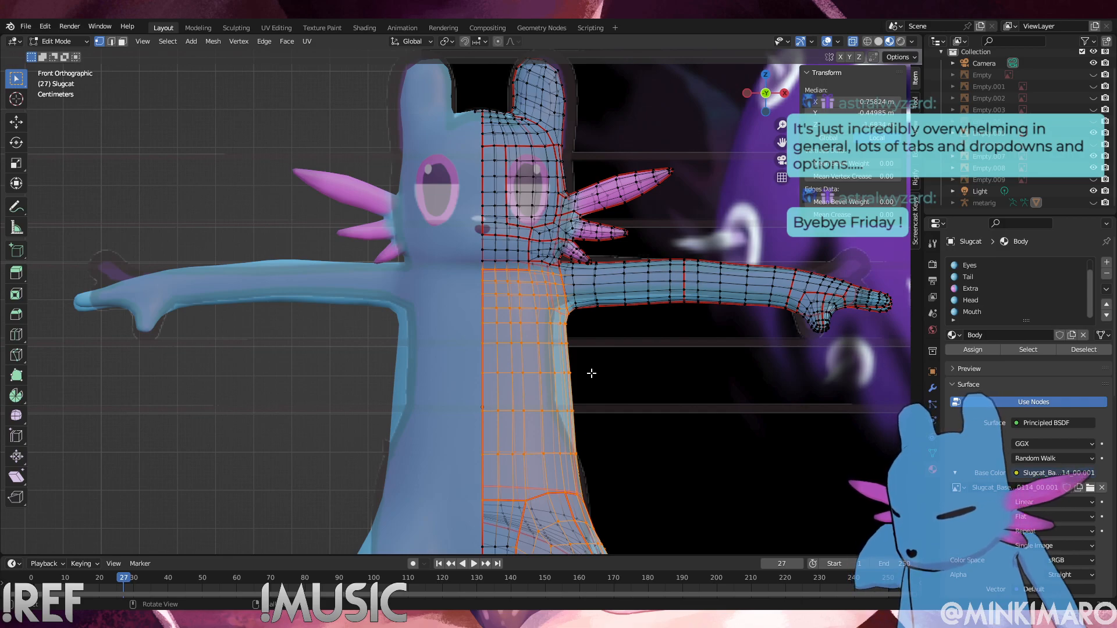
Try to shrink the selected body vertices inward with Shrink/Fatten by about 0.16 m
{"action": "key", "text": "alt+s"}
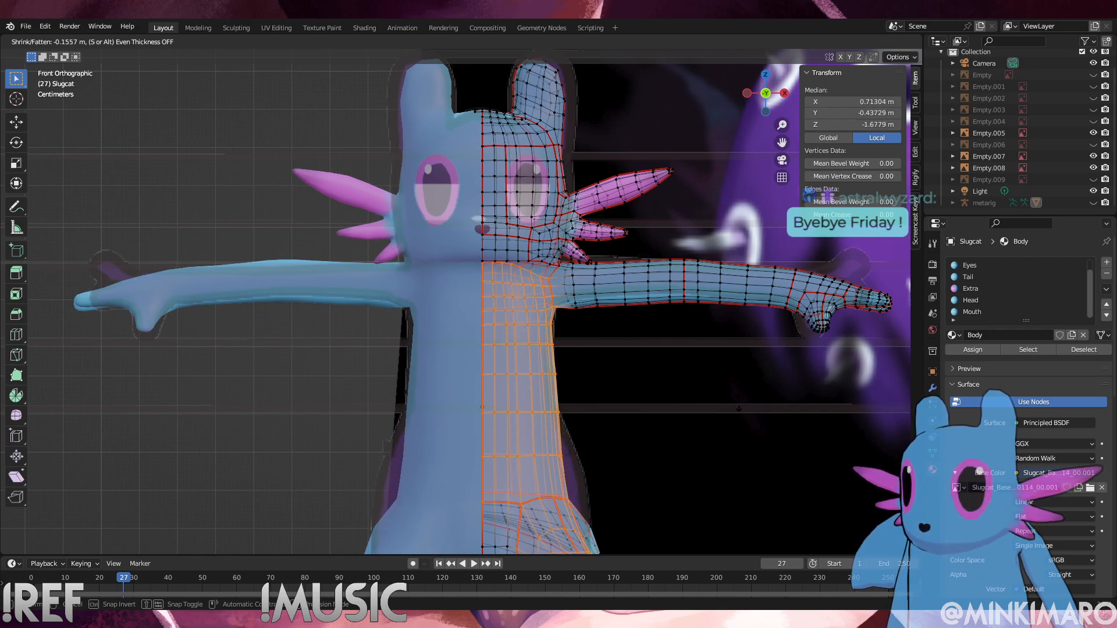
{"action": "left_click", "coordinate": [739, 409]}
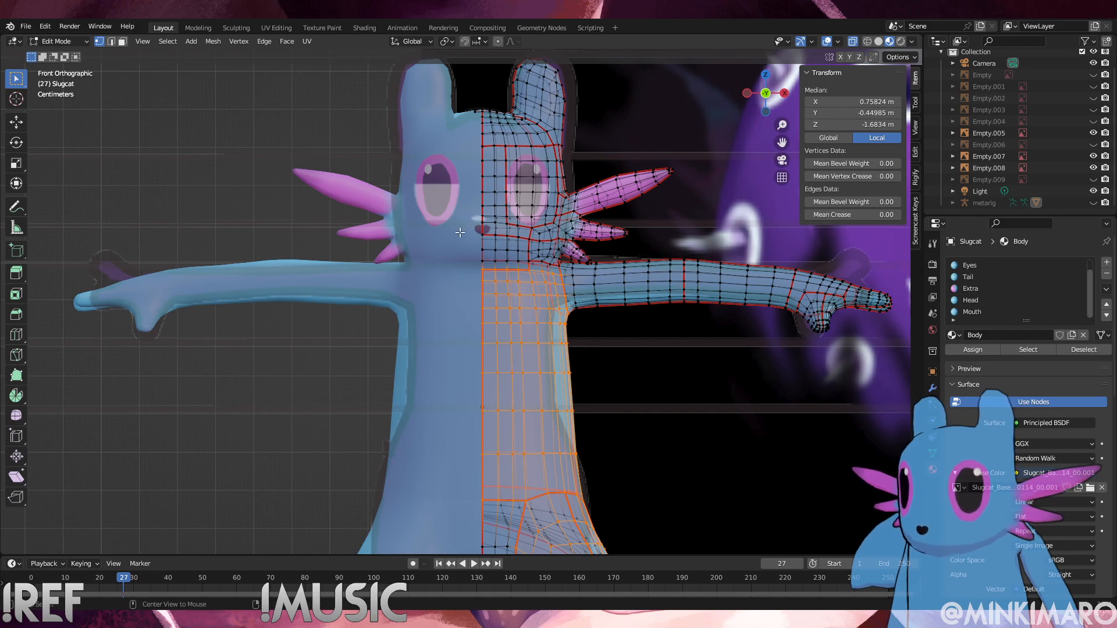
Deselect the top rows of torso vertices between the neck and the shoulder
{"action": "left_click", "coordinate": [588, 278], "text": "ctrl"}
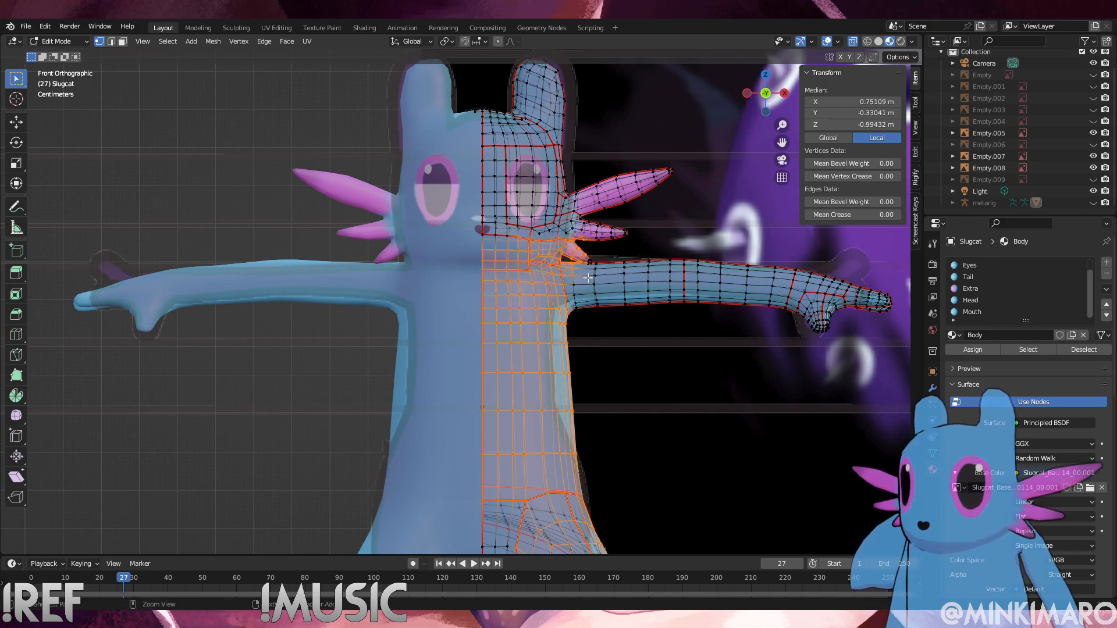
{"action": "left_click_drag", "start_coordinate": [594, 281], "coordinate": [445, 205], "text": "ctrl"}
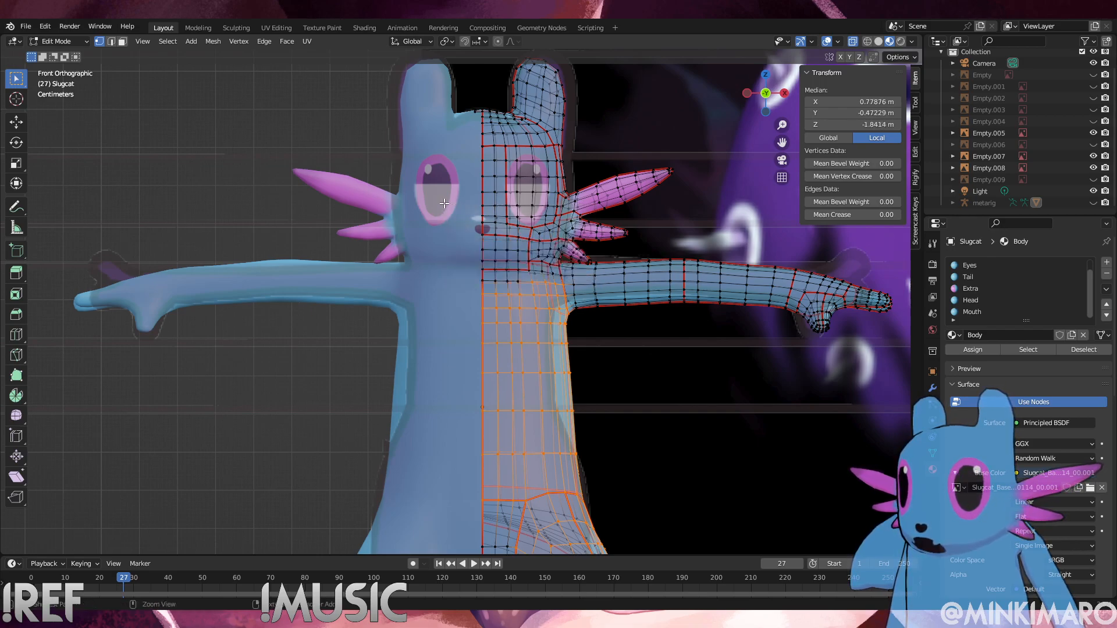
{"action": "left_click_drag", "start_coordinate": [584, 285], "coordinate": [457, 247], "text": "ctrl"}
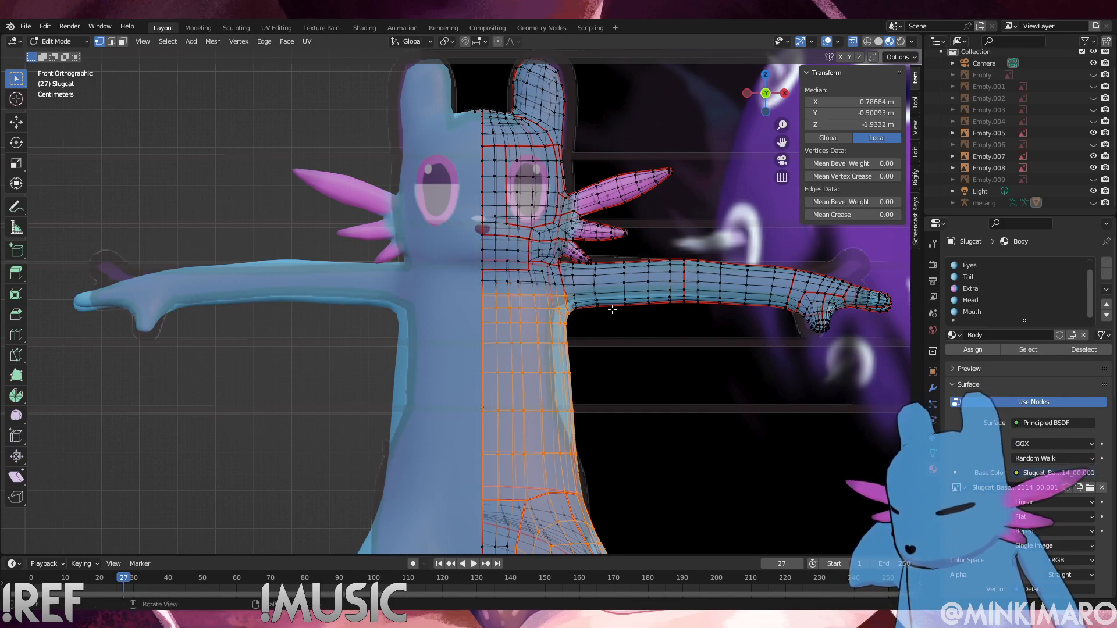
Try to shrink the selected torso and leg vertices inward by about 0.15 m with Shrink/Fatten, and undo it
{"action": "key", "text": "alt+s"}
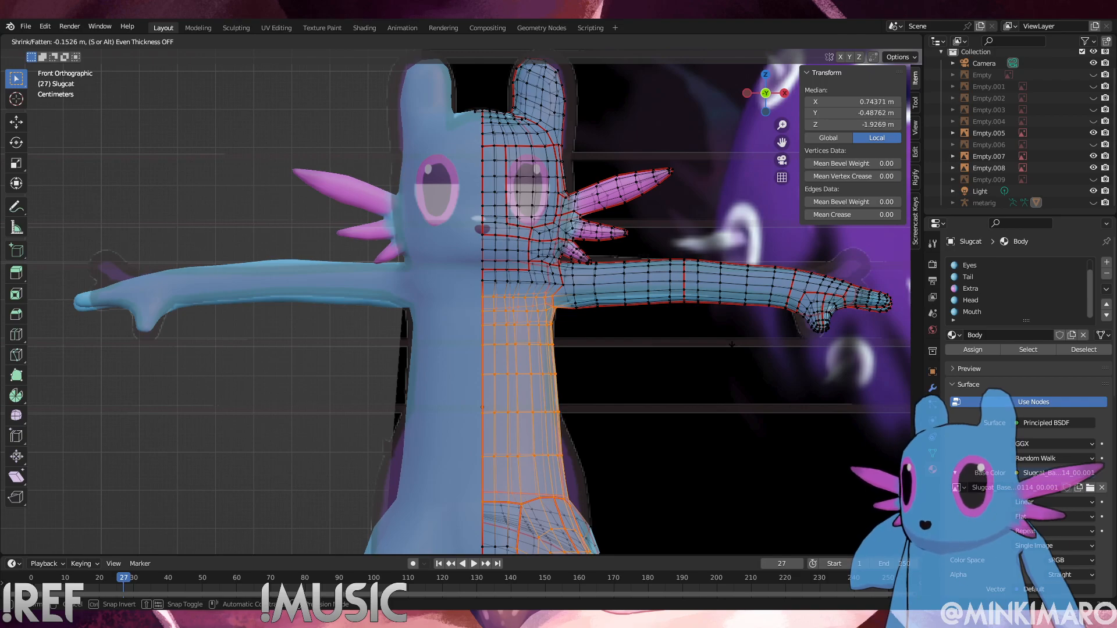
{"action": "left_click", "coordinate": [731, 343]}
{"action": "scroll", "coordinate": [599, 449], "scroll_direction": "down", "scroll_amount": 4}
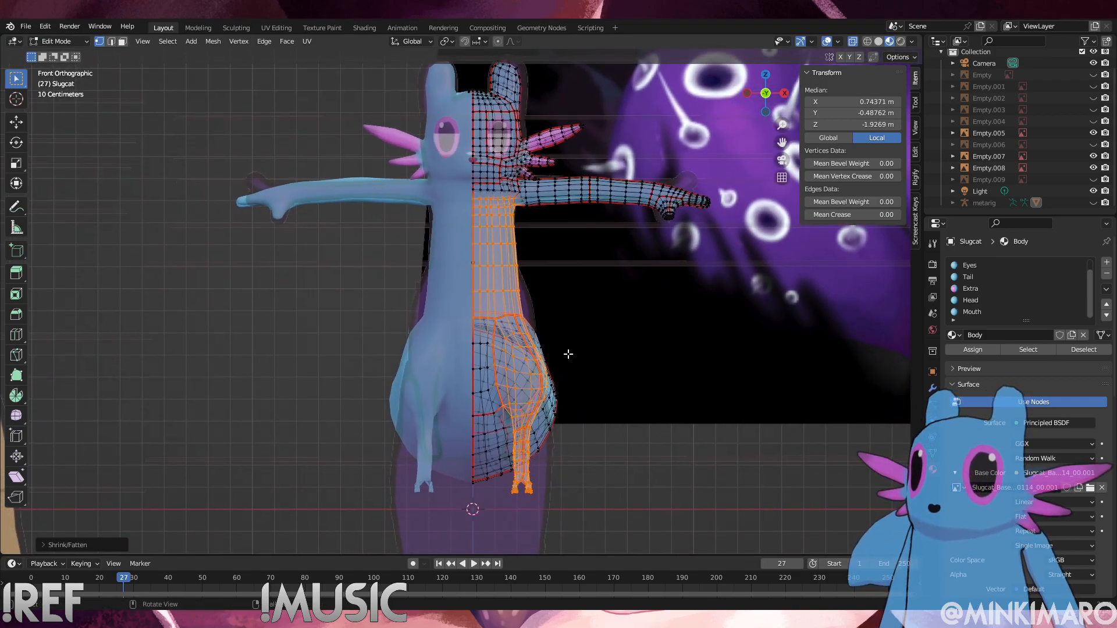
{"action": "key", "text": "ctrl+z"}
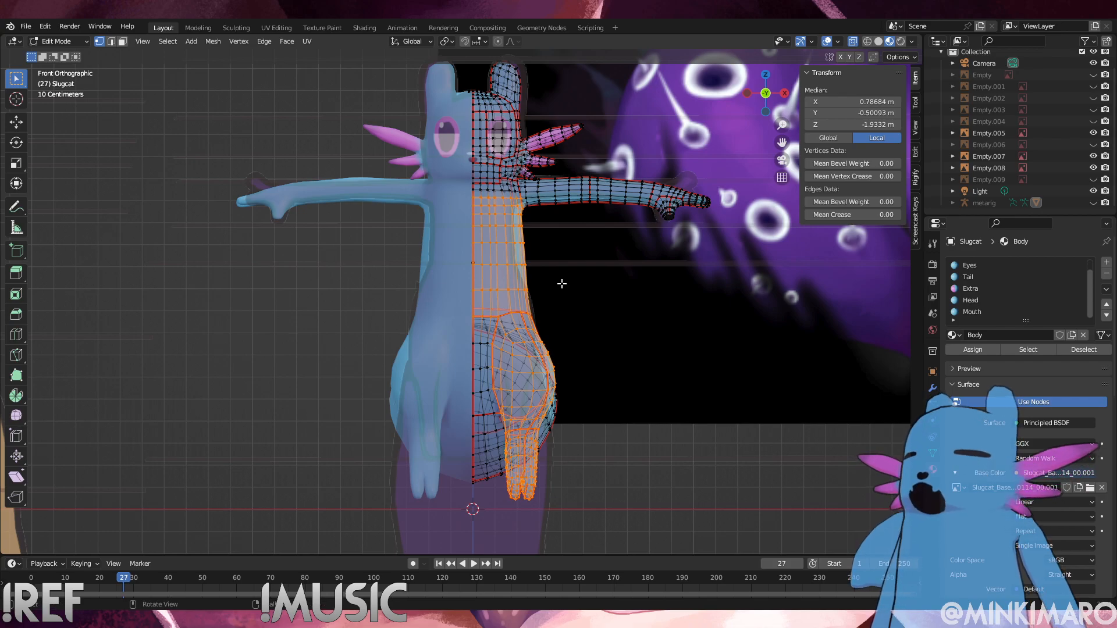
Deselect the hip, leg and foot vertices so only the torso above the hips stays selected
{"action": "left_click_drag", "start_coordinate": [638, 529], "coordinate": [485, 321]}
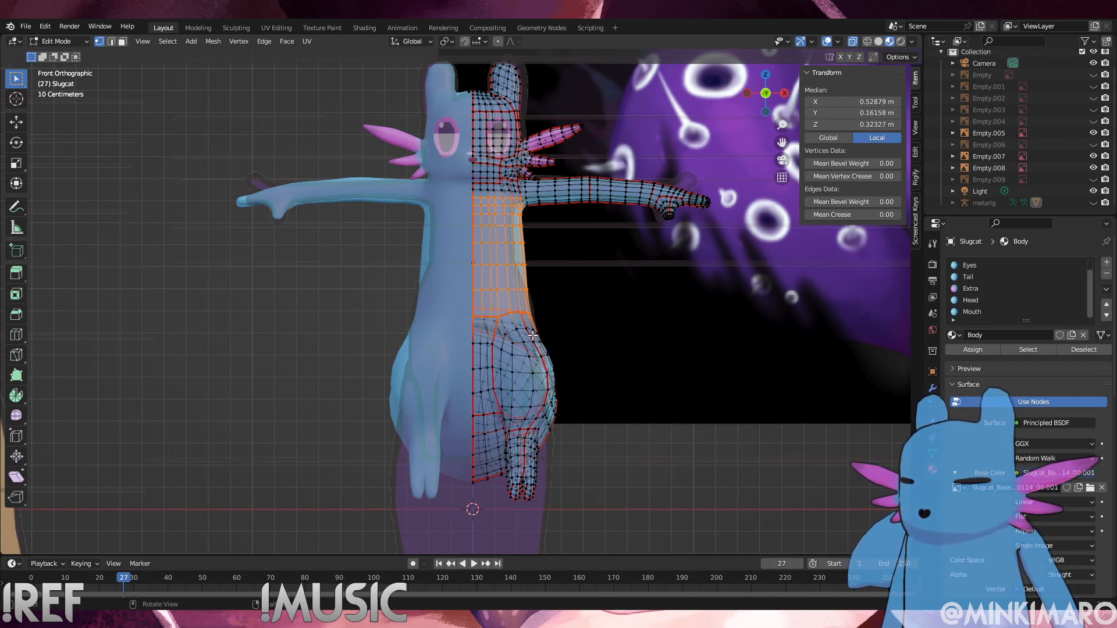
{"action": "scroll", "coordinate": [532, 335], "scroll_direction": "up", "scroll_amount": 1}
{"action": "mouse_move", "coordinate": [526, 336]}
{"action": "middle_mouse_down"}
{"action": "mouse_move", "coordinate": [464, 342]}
{"action": "mouse_move", "coordinate": [528, 345]}
{"action": "middle_mouse_up"}
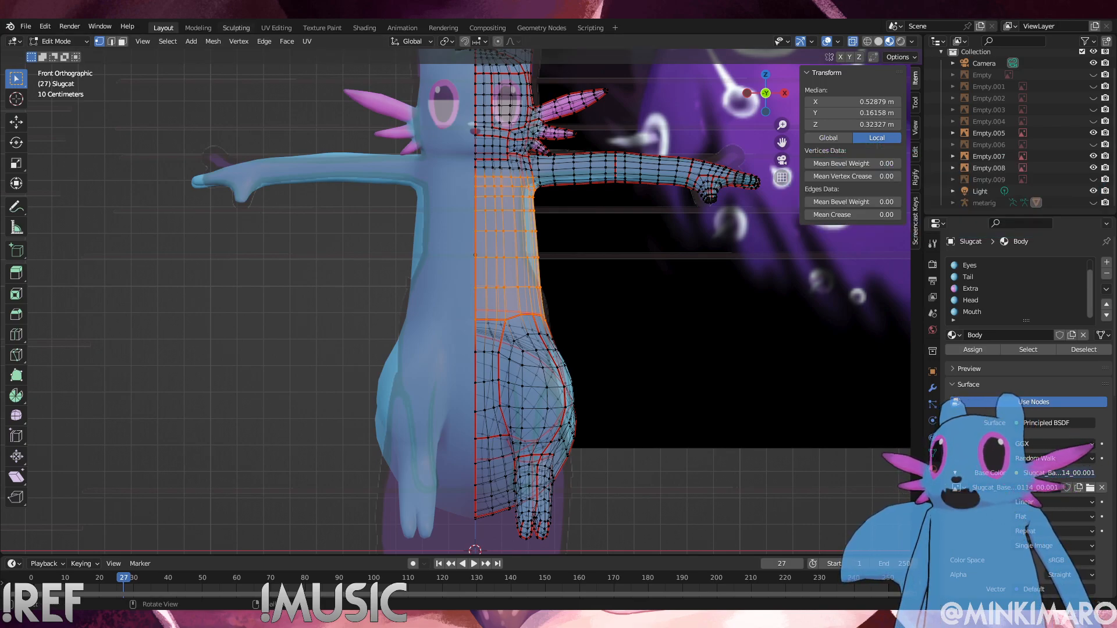
Look at the model in the Sculpting workspace, and return to Edit Mode in the Layout workspace
{"action": "left_click", "coordinate": [229, 28]}
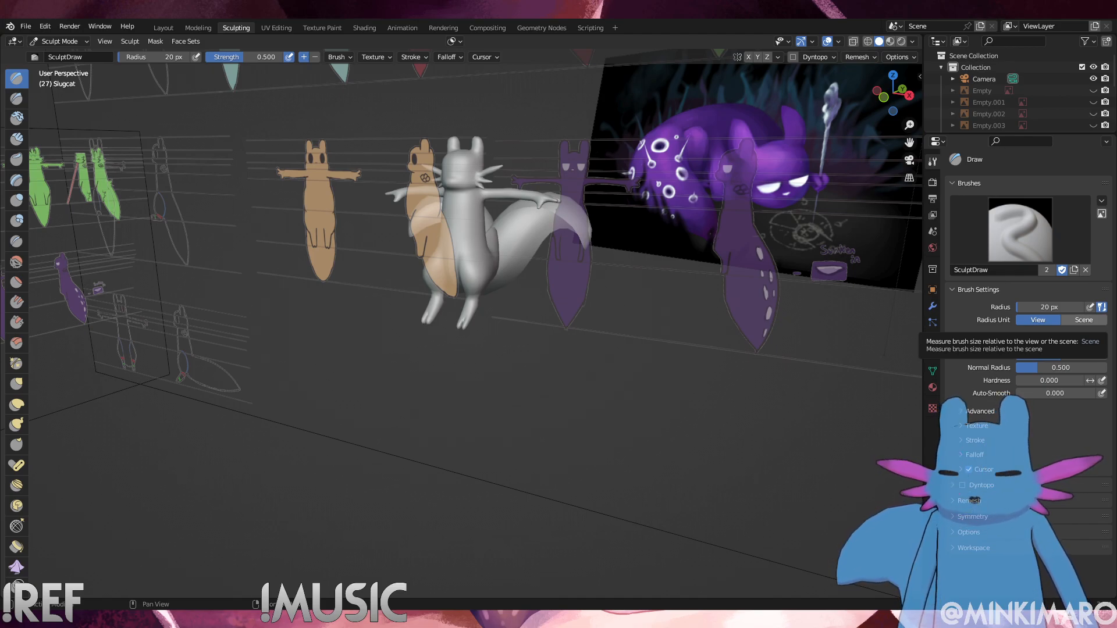
{"action": "left_click", "coordinate": [164, 28]}
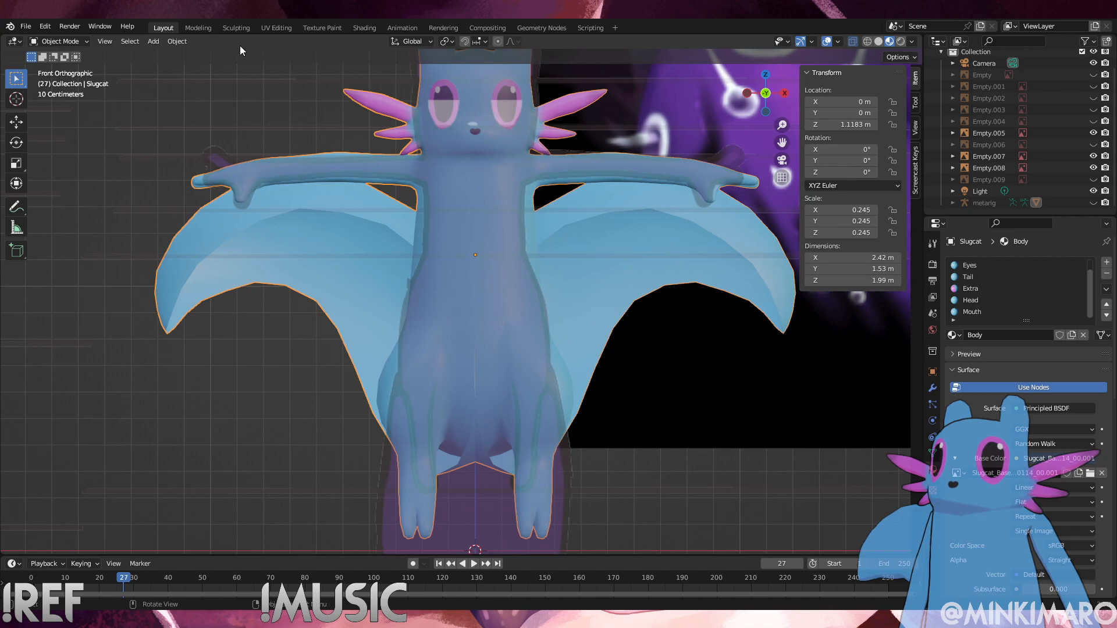
{"action": "left_click", "coordinate": [65, 41]}
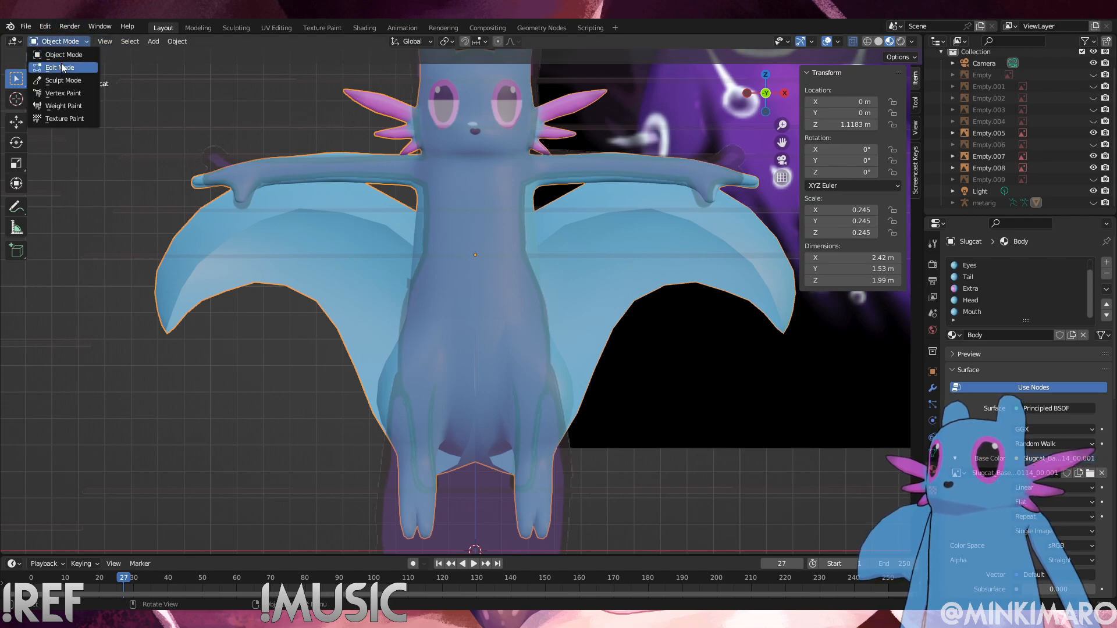
{"action": "left_click", "coordinate": [61, 53]}
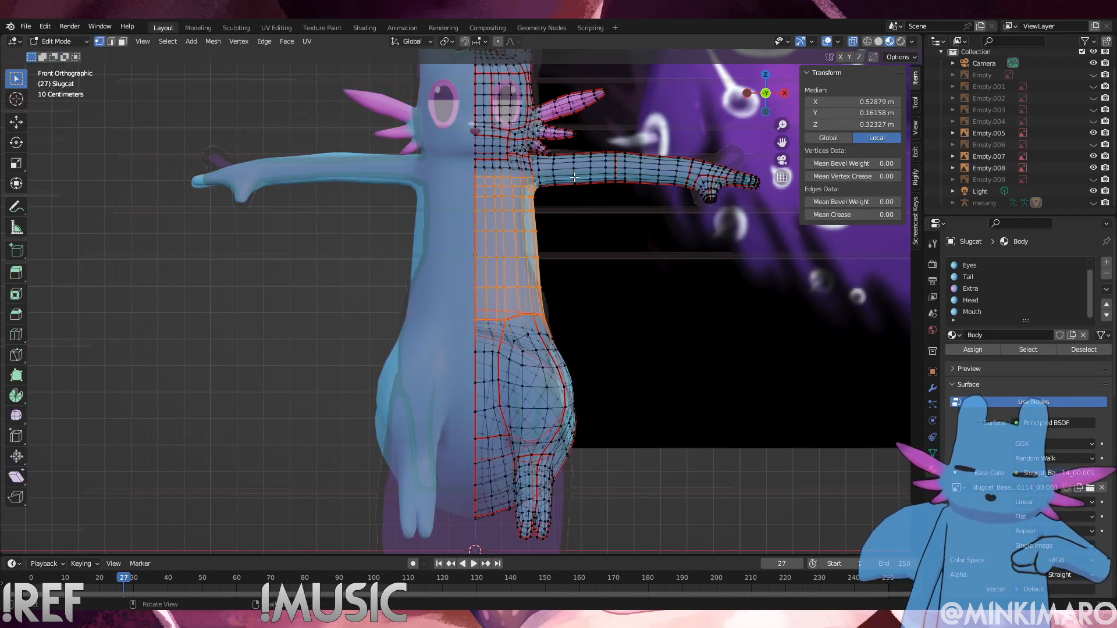
Shrink the selected torso vertices inward with Shrink/Fatten by about 0.2 m to slim the upper body
{"action": "scroll", "coordinate": [591, 187], "scroll_direction": "up", "scroll_amount": 3}
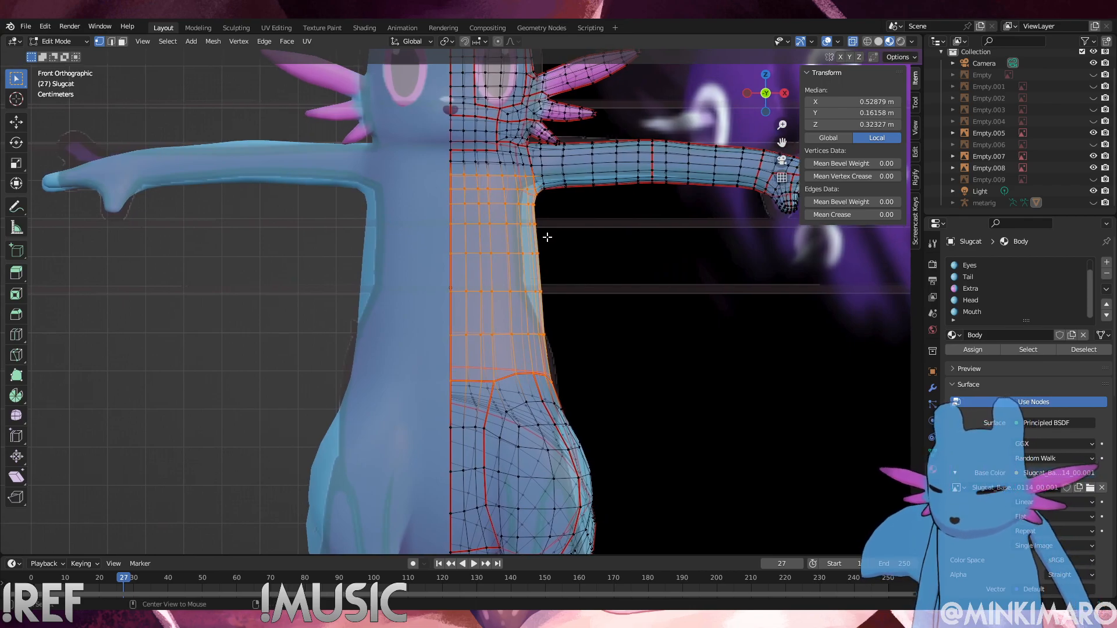
{"action": "key", "text": "alt+s"}
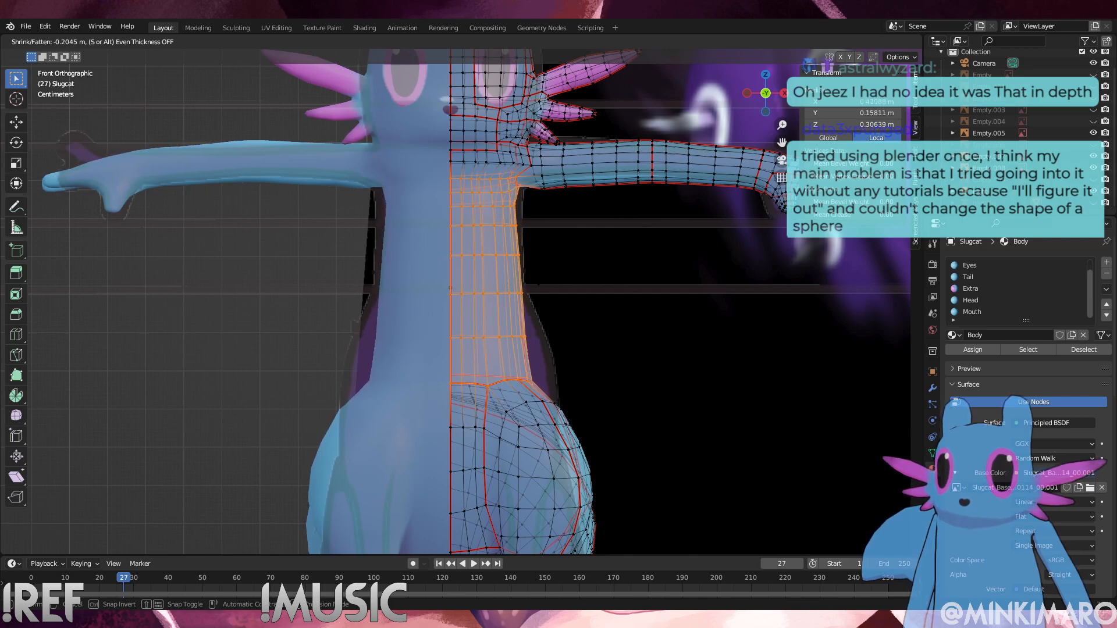
{"action": "left_click", "coordinate": [536, 273]}
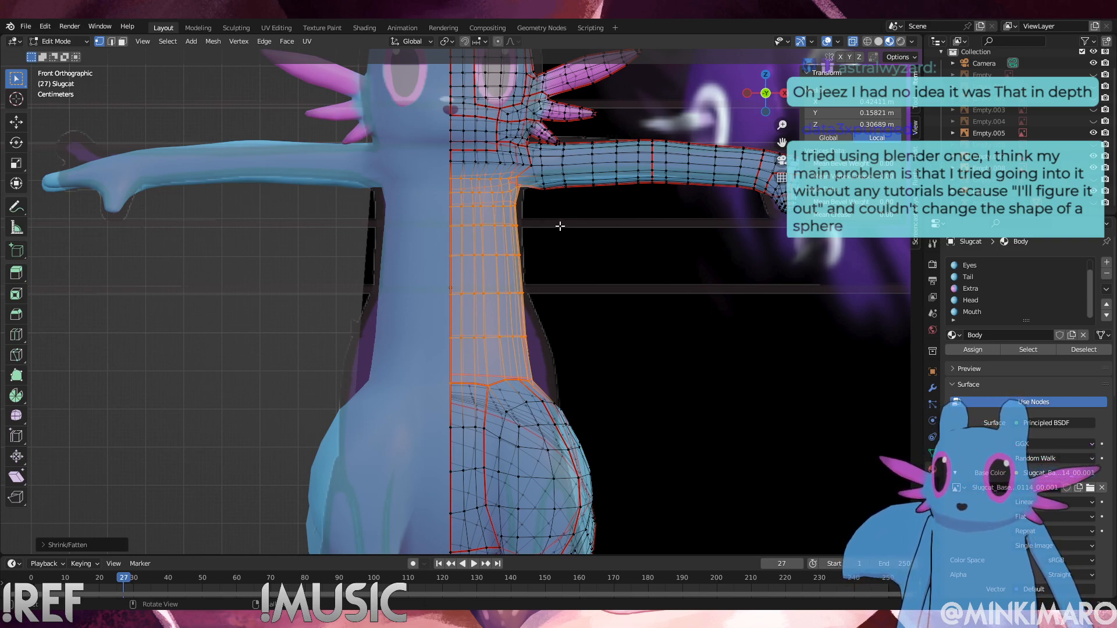
Deselect the waist rows, try to push the remaining chest and lower-torso rows outward with Shrink/Fatten, and undo it
{"action": "left_click_drag", "start_coordinate": [547, 320], "coordinate": [433, 218], "text": "ctrl"}
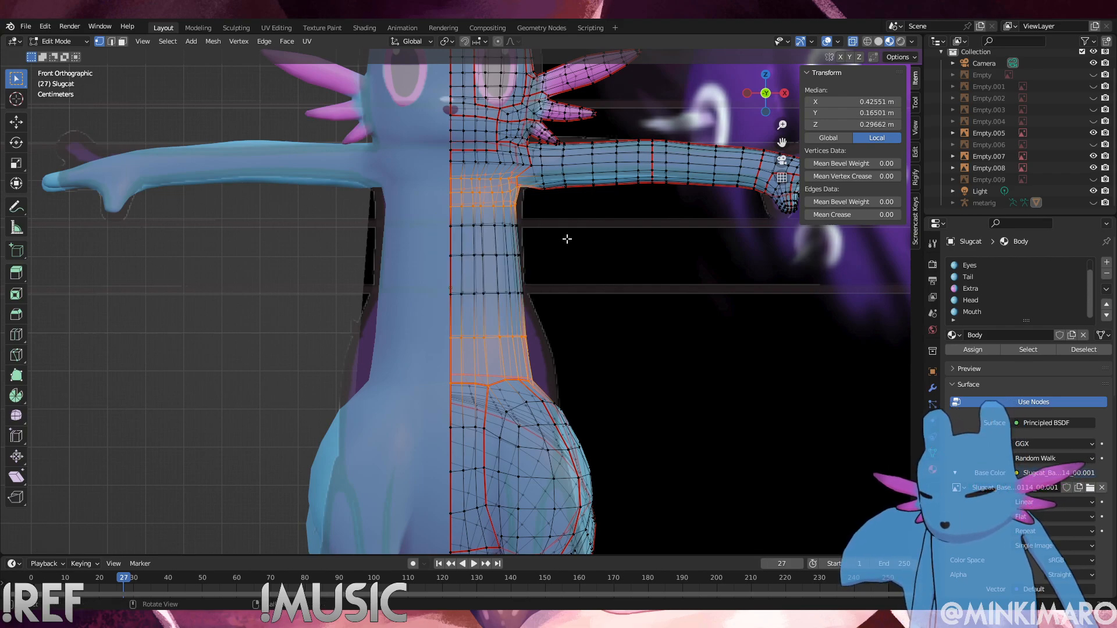
{"action": "key", "text": "alt+s"}
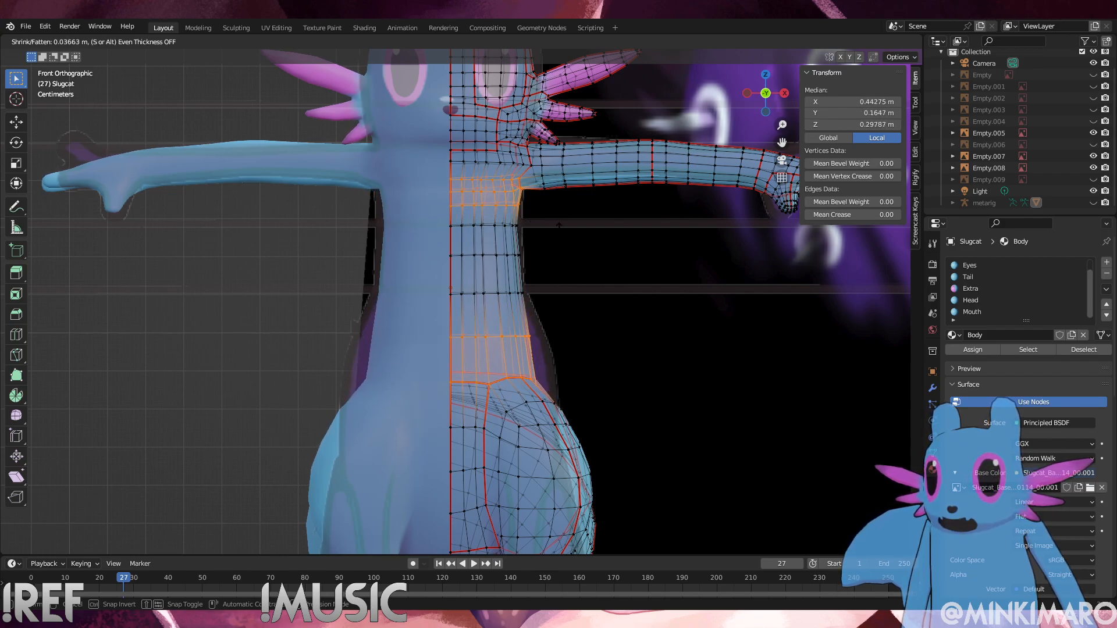
{"action": "left_click", "coordinate": [357, 216]}
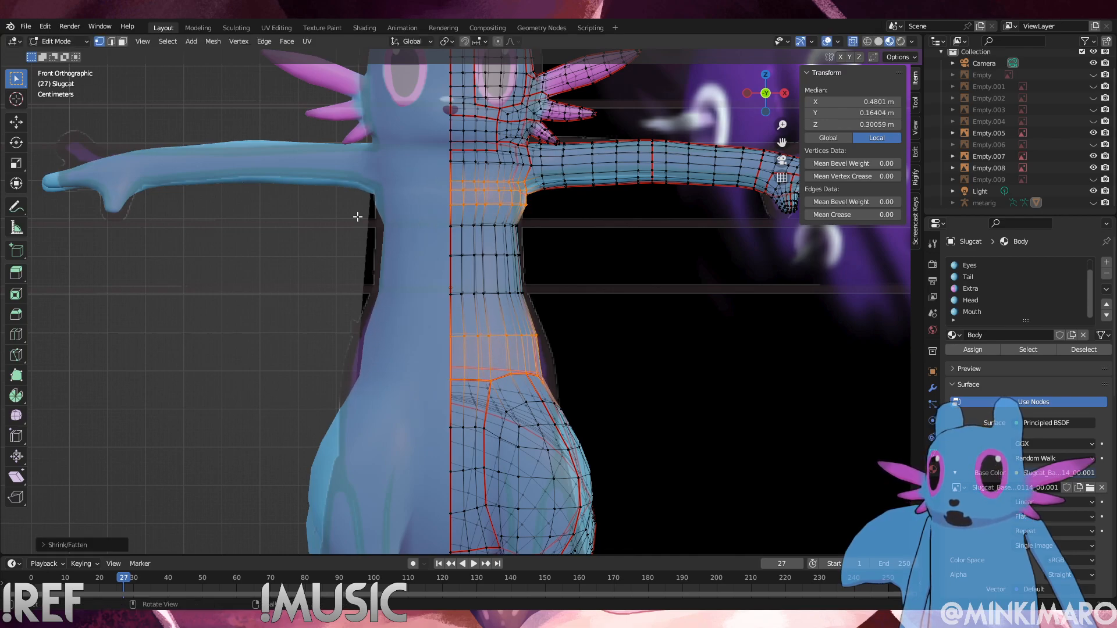
{"action": "key", "text": "ctrl+z"}
Try to scale only the upper chest rows, and undo the scaling and the selection changes
{"action": "left_click_drag", "start_coordinate": [592, 404], "coordinate": [443, 333], "text": "ctrl"}
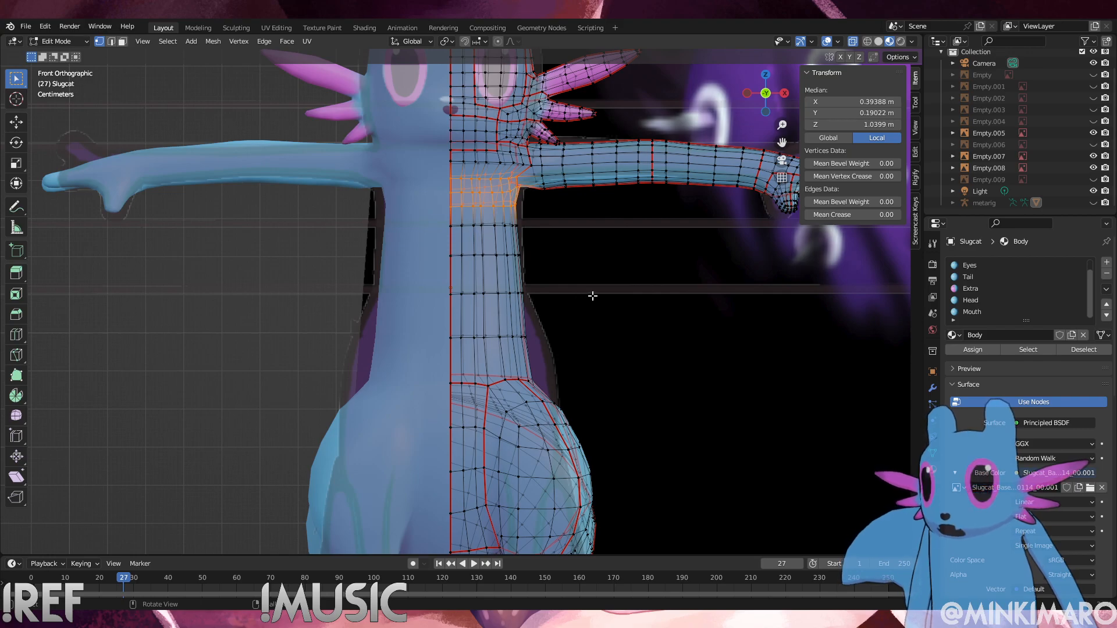
{"action": "key", "text": "s"}
{"action": "left_click", "coordinate": [629, 299]}
{"action": "key", "text": "ctrl+z"}
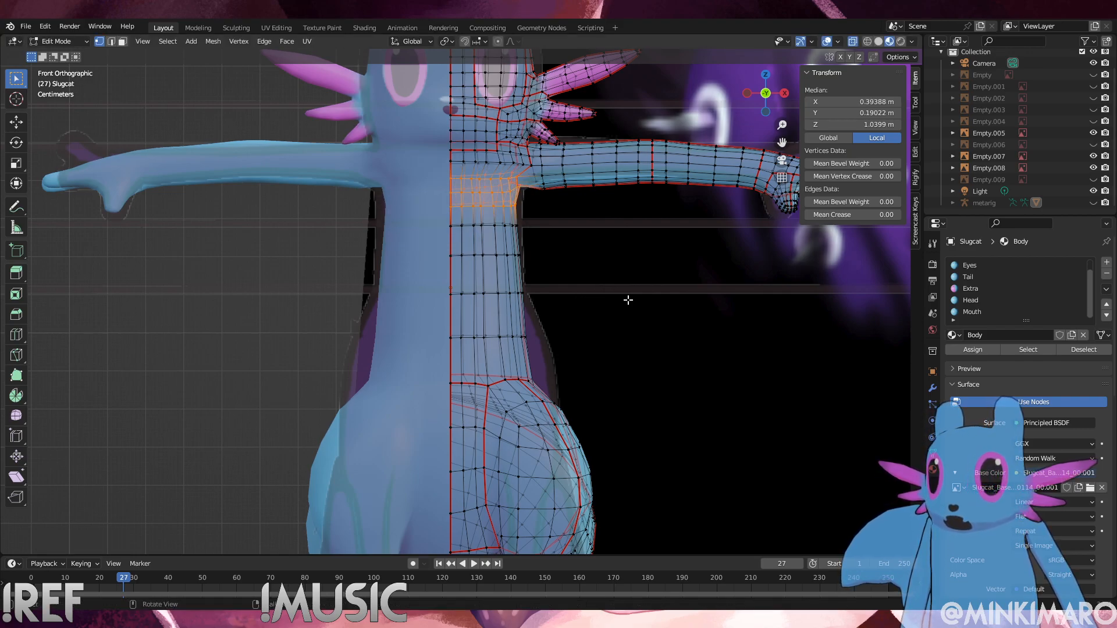
{"action": "key", "text": "ctrl+z"}
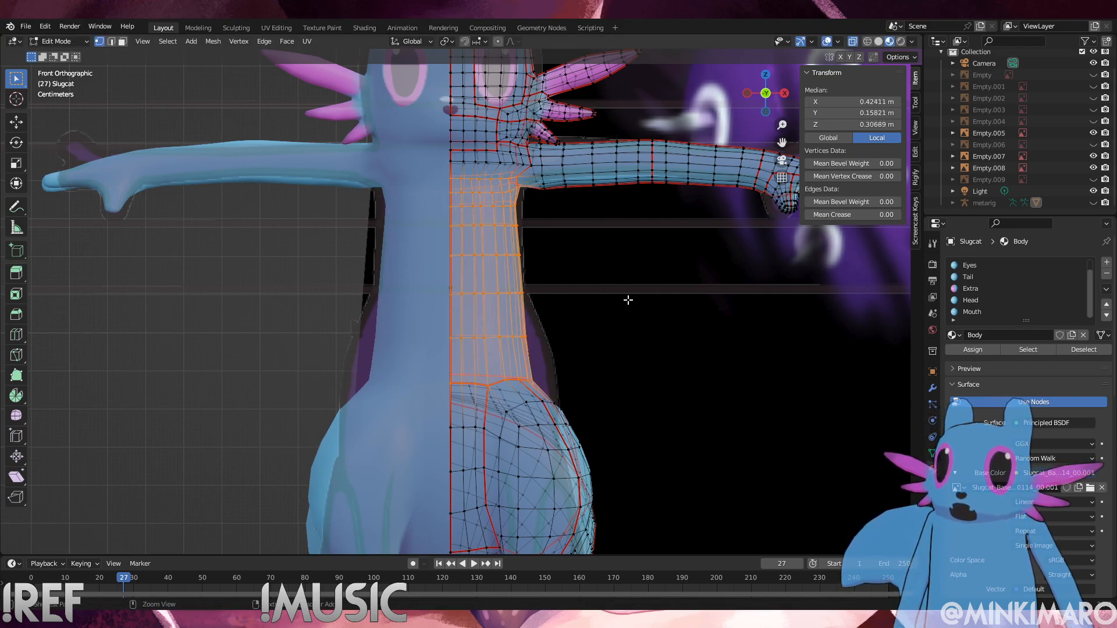
Undo the full torso shrink, and shrink only the torso rows below the chest inward by about 0.2 m with Shrink/Fatten
{"action": "key", "text": "ctrl+z"}
{"action": "left_click_drag", "start_coordinate": [554, 212], "coordinate": [373, 129], "text": "ctrl"}
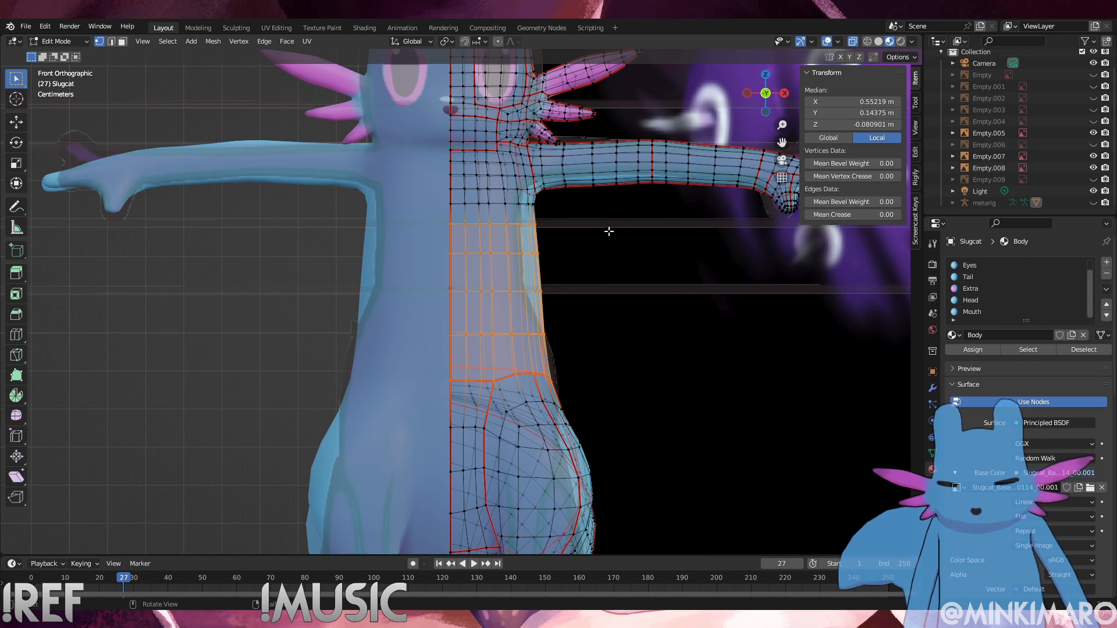
{"action": "key", "text": "alt+s"}
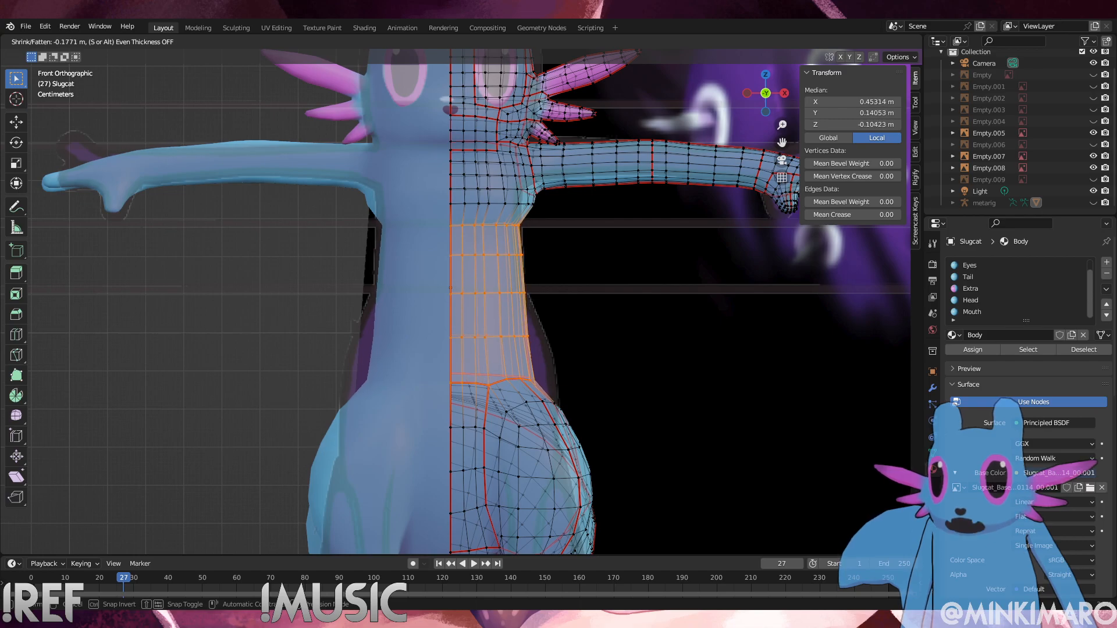
{"action": "left_click", "coordinate": [603, 304]}
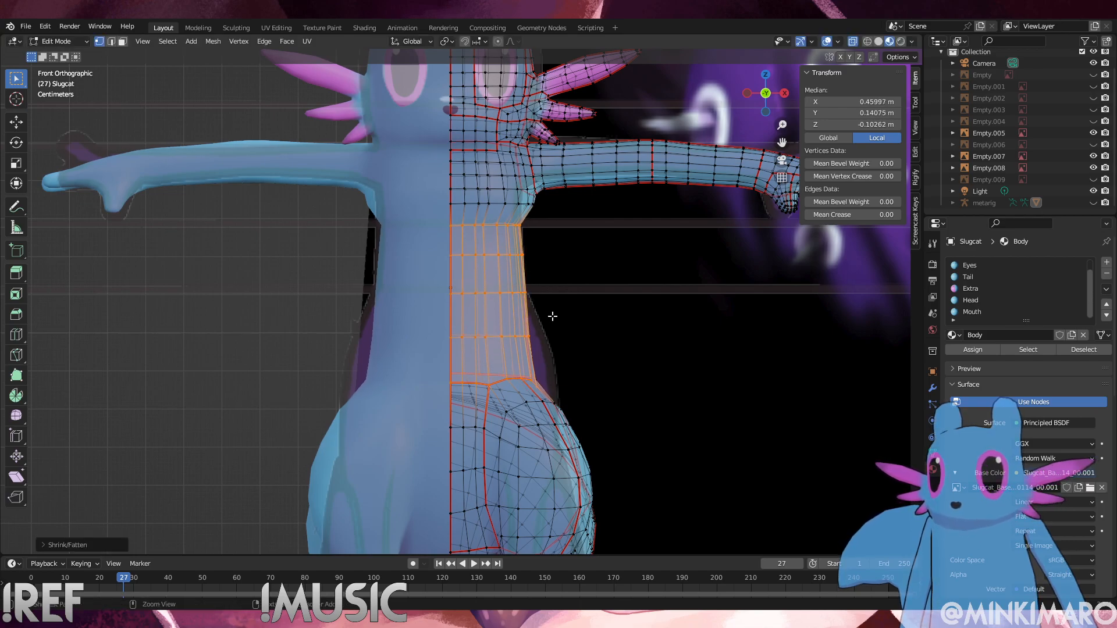
{"action": "key", "text": "alt+s"}
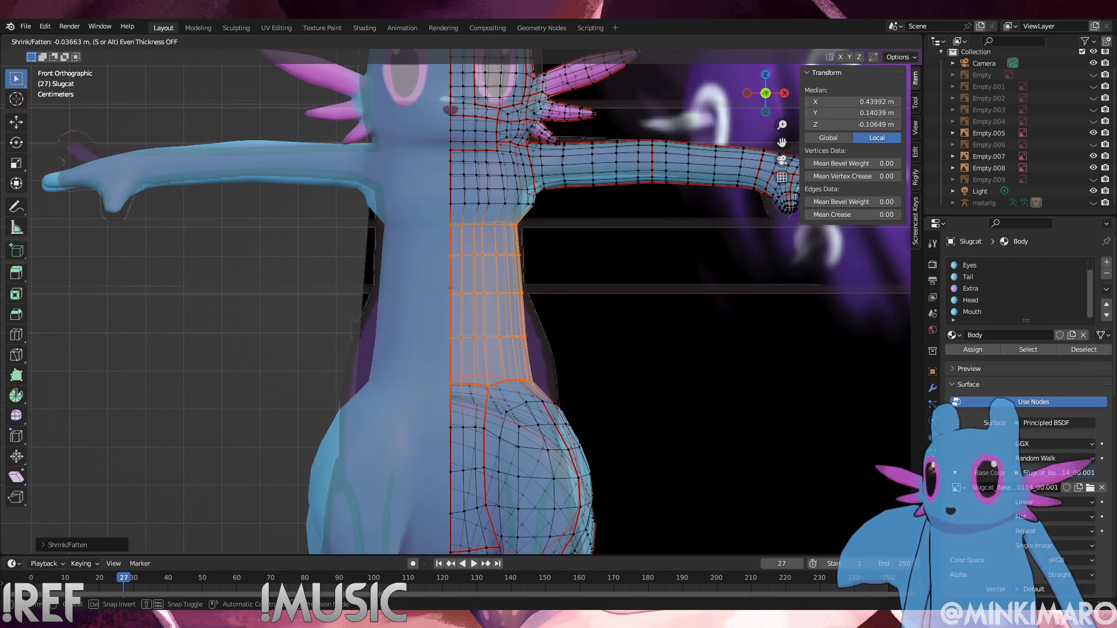
{"action": "left_click", "coordinate": [630, 317]}
Fatten the torso rows just above the hips outward by about 0.09 m and the waist row slightly with Shrink/Fatten
{"action": "left_click_drag", "start_coordinate": [570, 328], "coordinate": [429, 205], "text": "ctrl"}
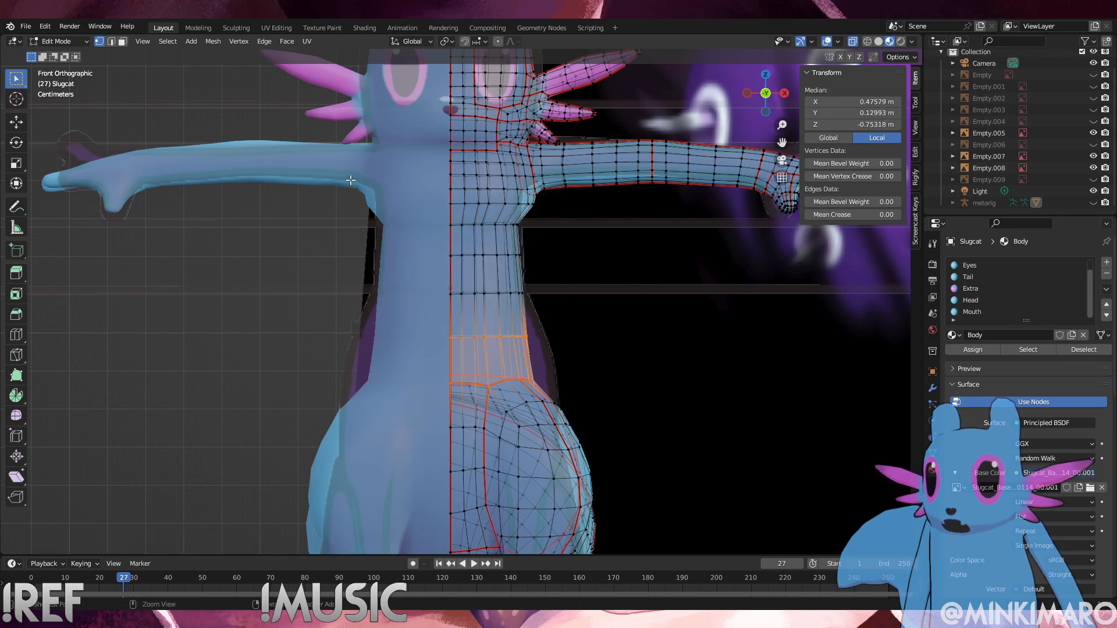
{"action": "key", "text": "alt+s"}
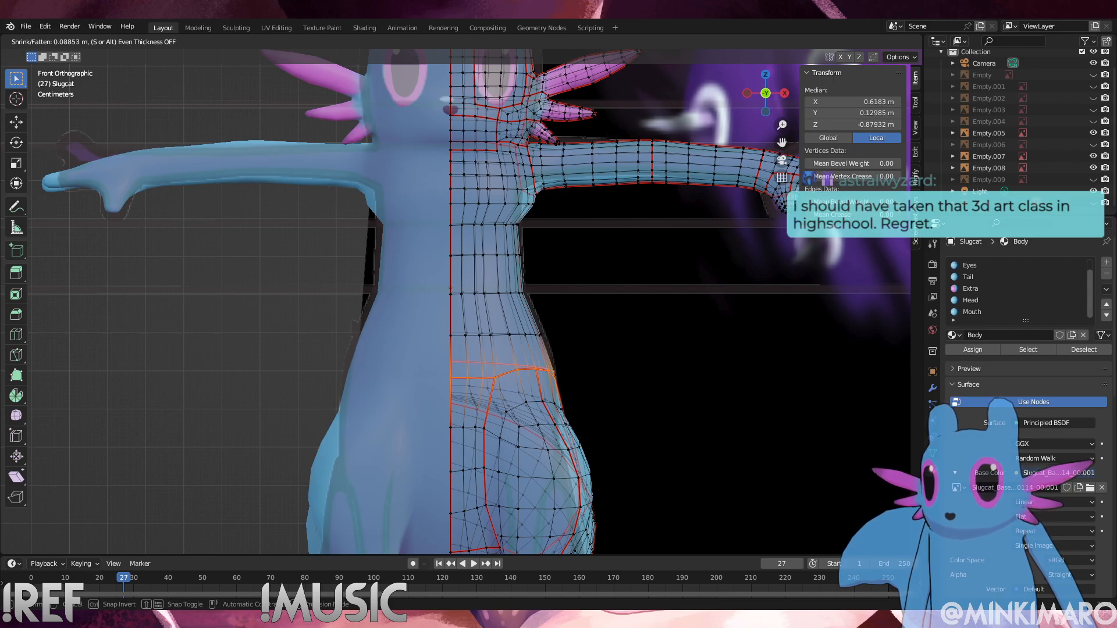
{"action": "left_click", "coordinate": [519, 271]}
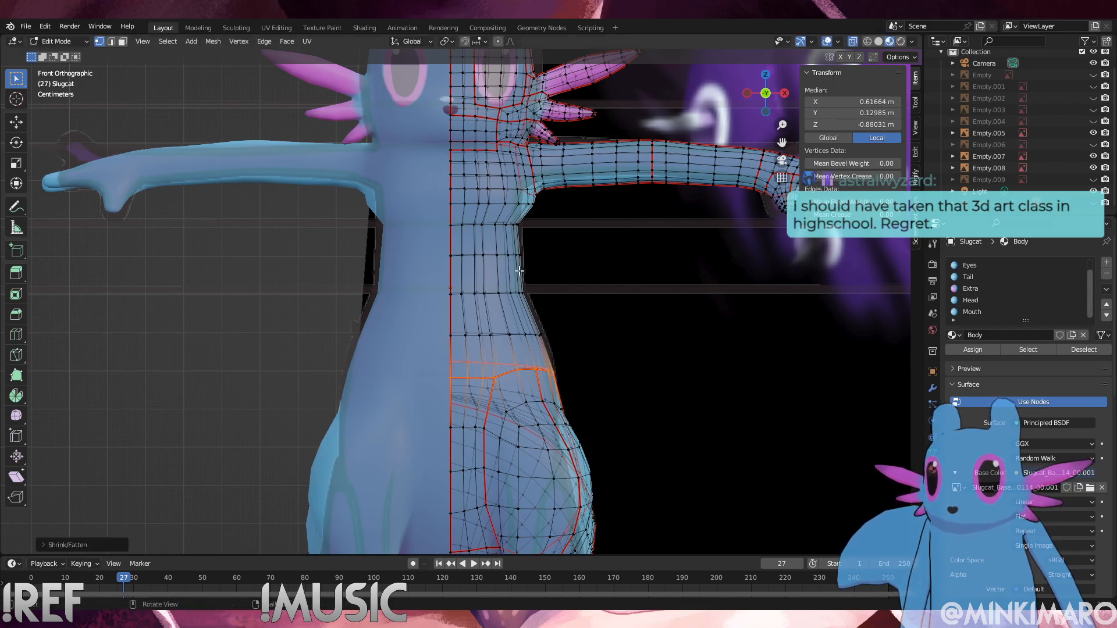
{"action": "left_click_drag", "start_coordinate": [552, 308], "coordinate": [393, 279]}
{"action": "key", "text": "alt+s"}
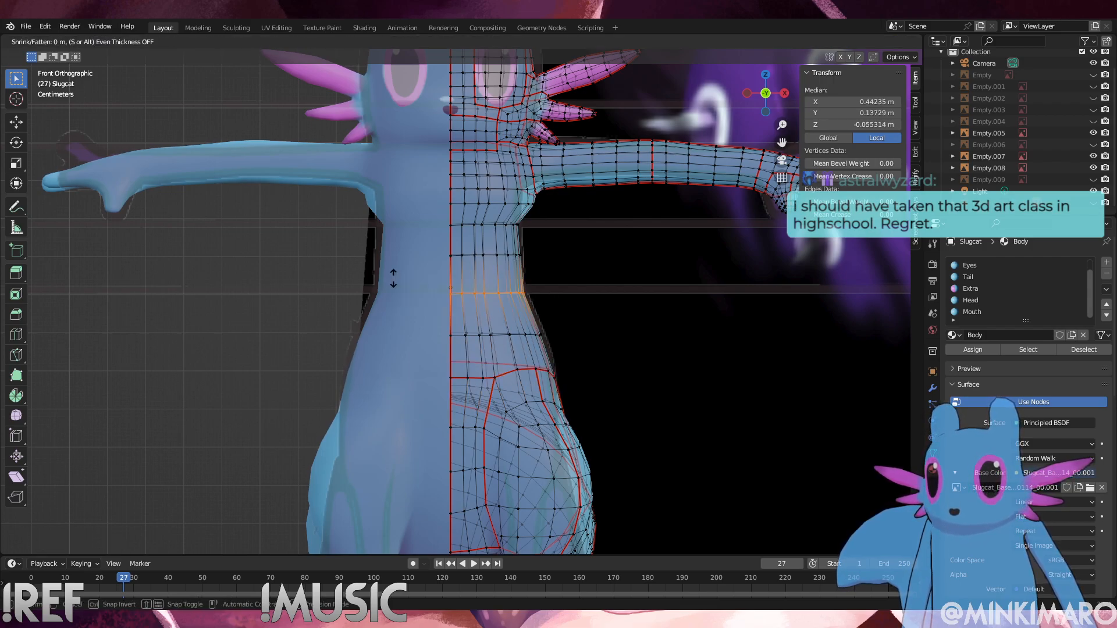
{"action": "left_click", "coordinate": [386, 265]}
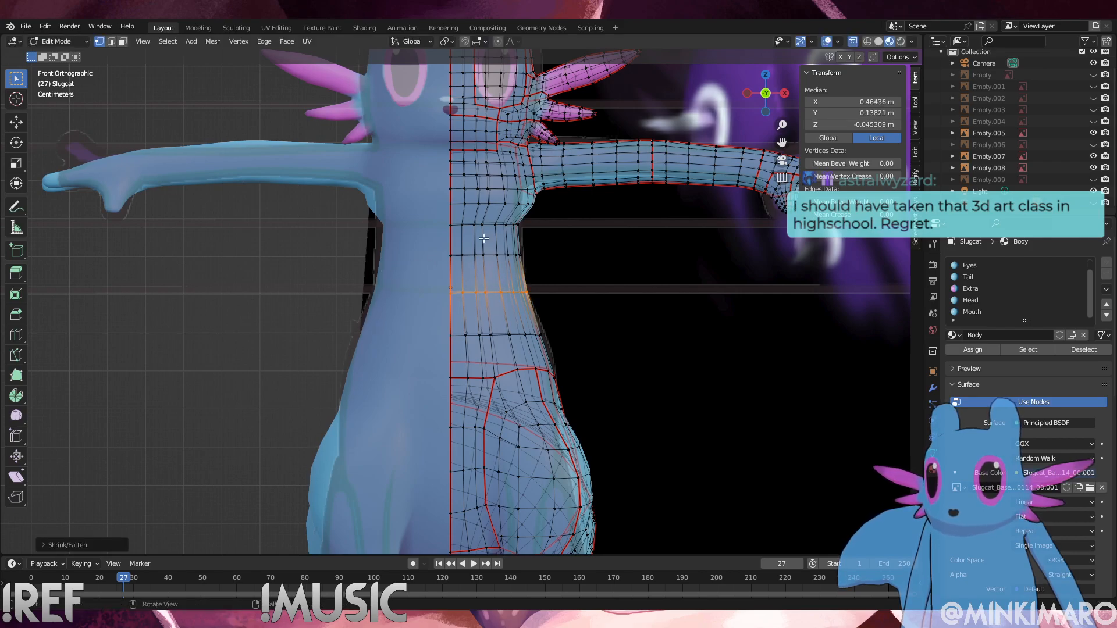
Select the horizontal torso vertex row just below the armpit
{"action": "left_click", "coordinate": [515, 224], "text": "alt"}
{"action": "left_click_drag", "start_coordinate": [547, 215], "coordinate": [453, 201]}
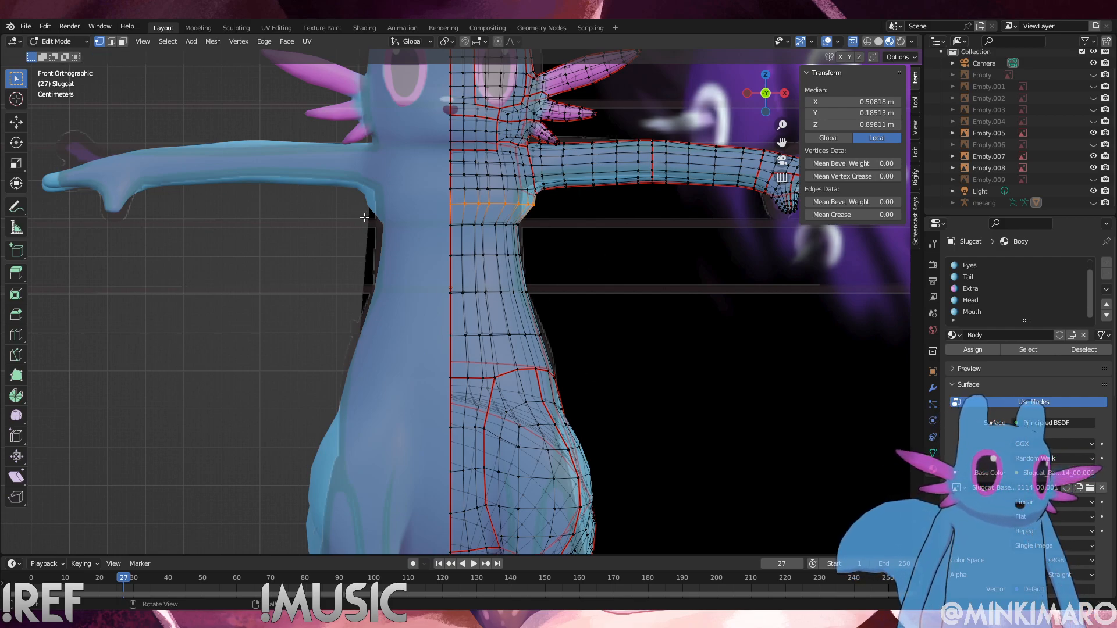
{"action": "left_click", "coordinate": [84, 45]}
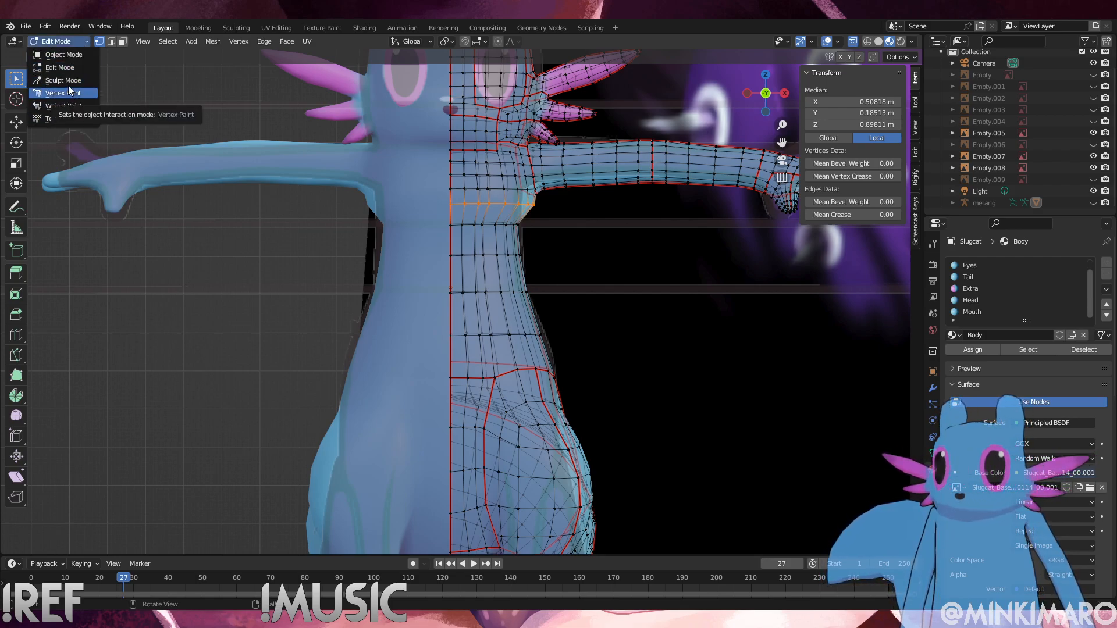
{"action": "left_click", "coordinate": [76, 43]}
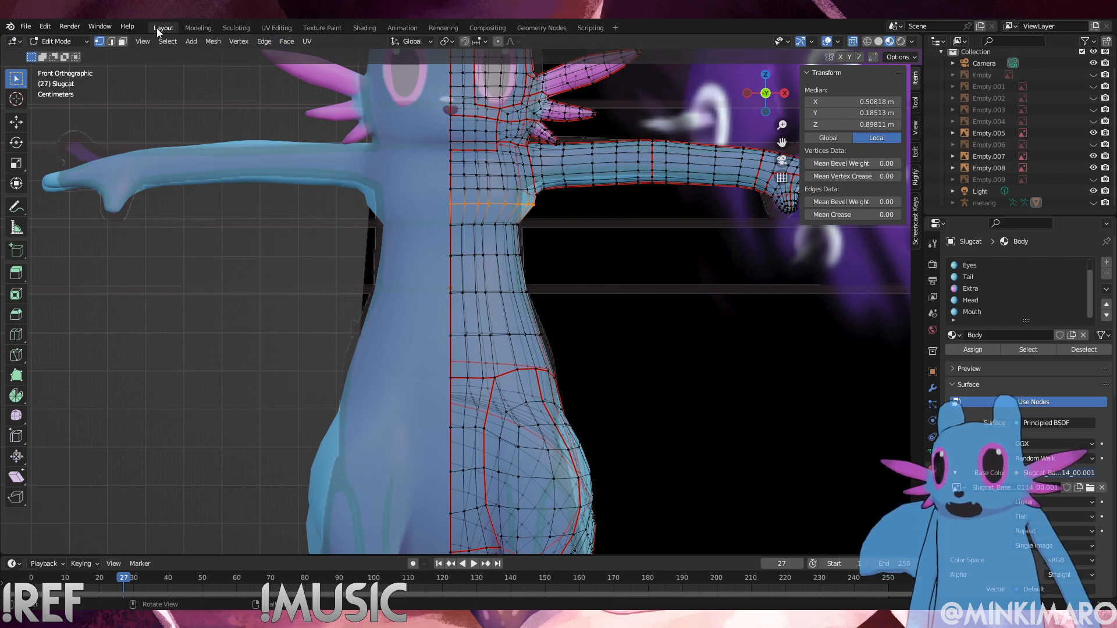
Examine the reshaped body in Object Mode from the front and from an angle
{"action": "left_click", "coordinate": [71, 40]}
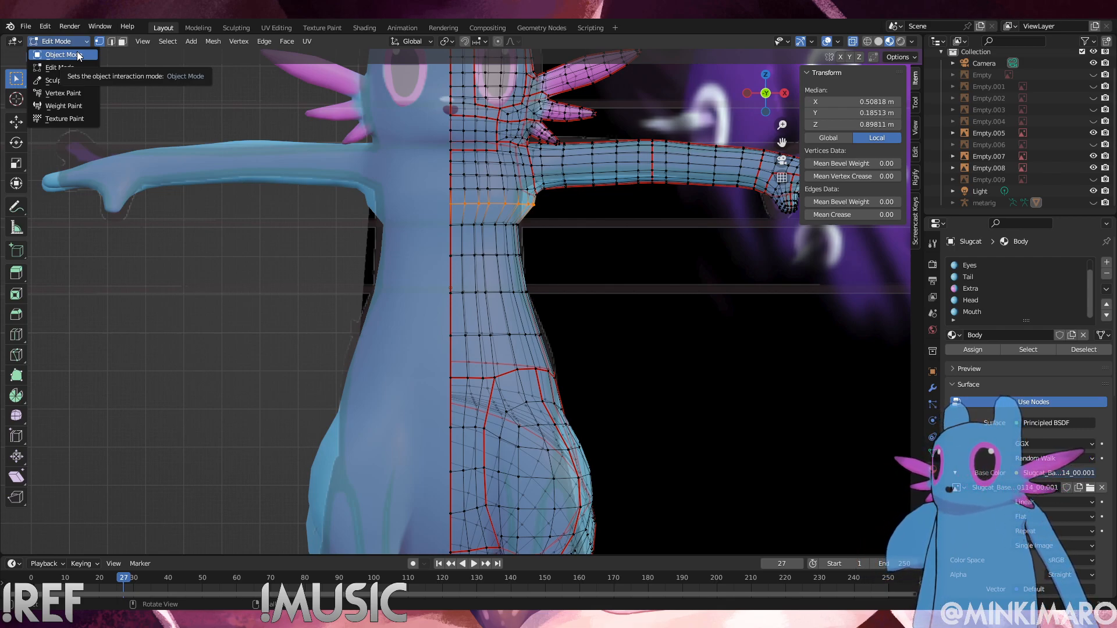
{"action": "left_click", "coordinate": [64, 55]}
{"action": "scroll", "coordinate": [399, 213], "scroll_direction": "up", "scroll_amount": 4}
{"action": "scroll", "coordinate": [414, 251], "scroll_direction": "down", "scroll_amount": 4}
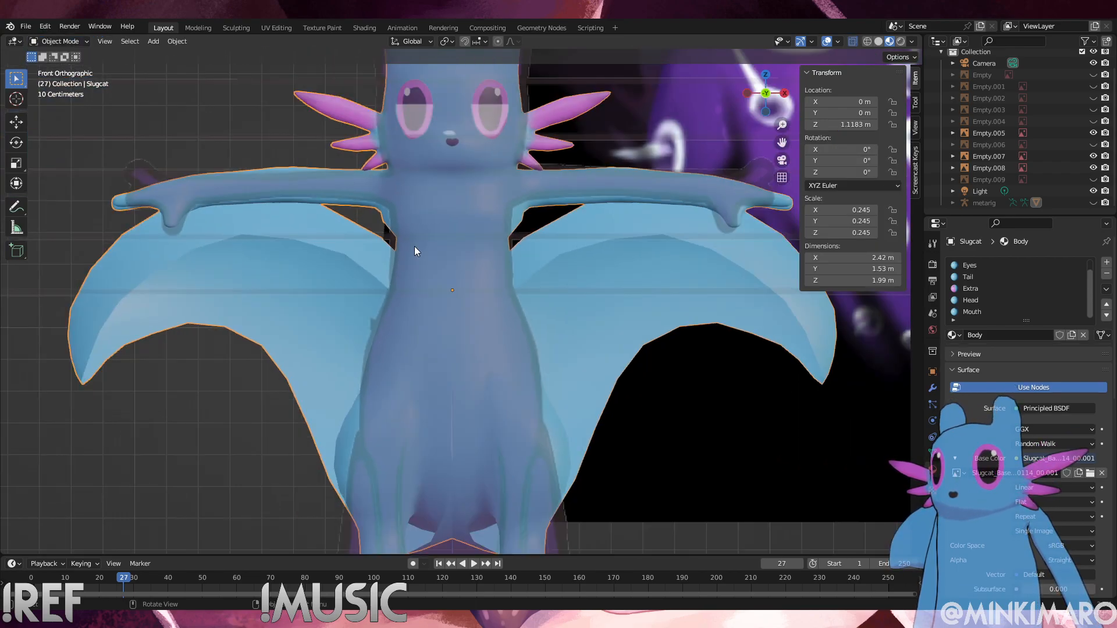
{"action": "scroll", "coordinate": [414, 250], "scroll_direction": "down", "scroll_amount": 3}
{"action": "middle_click_drag", "start_coordinate": [406, 263], "coordinate": [385, 304]}
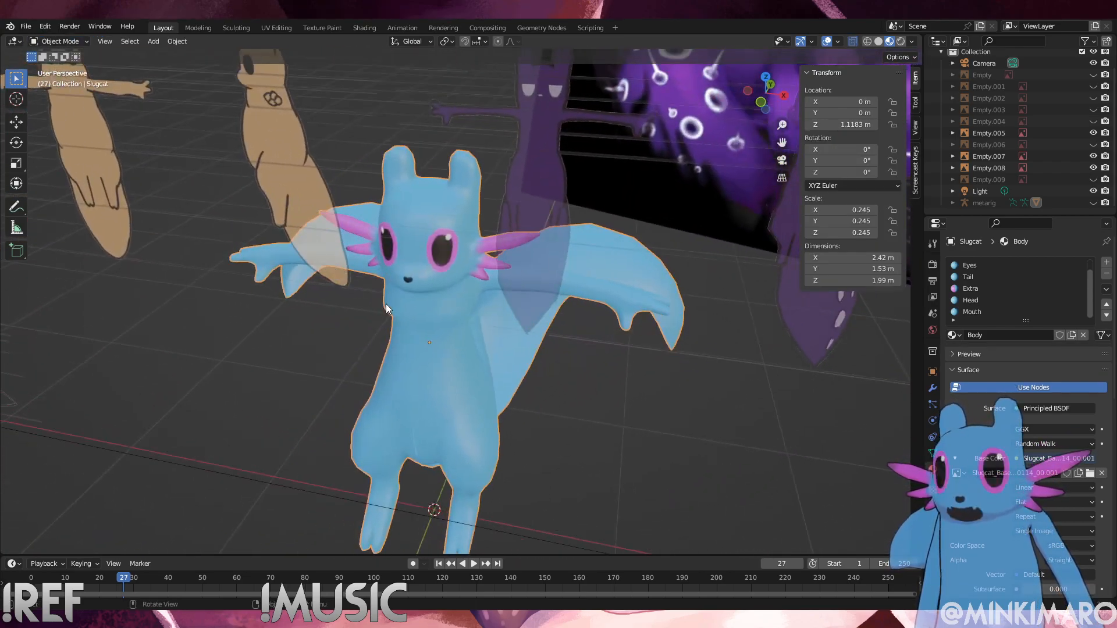
Review the body's modifiers, and show the metarig armature over the model before hiding it again
{"action": "left_click", "coordinate": [934, 389]}
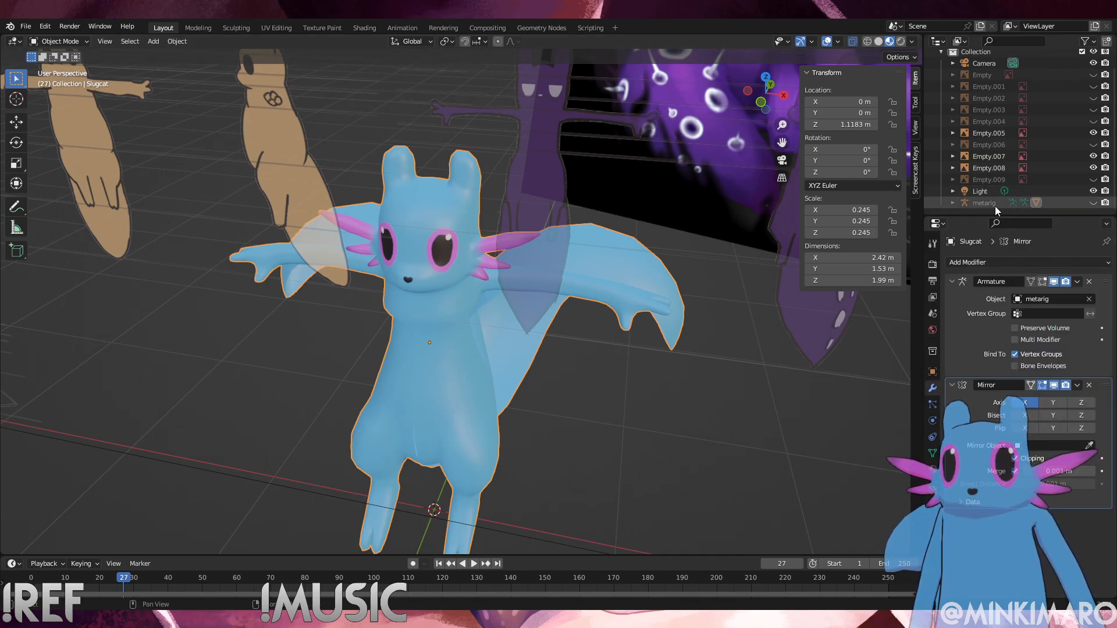
{"action": "left_click", "coordinate": [1093, 203]}
{"action": "middle_click_drag", "start_coordinate": [495, 311], "coordinate": [384, 329]}
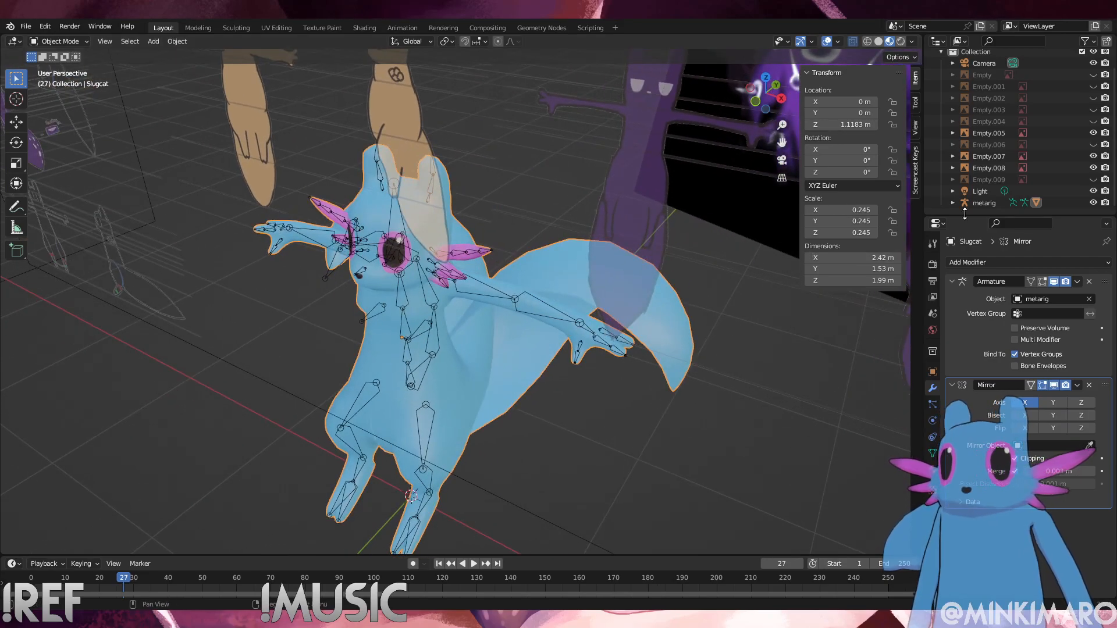
{"action": "left_click", "coordinate": [1093, 202]}
Return to Edit Mode in front view and shrink the torso row just below the armpit inward by about 0.11 m
{"action": "left_click", "coordinate": [60, 41]}
{"action": "left_click", "coordinate": [58, 68]}
{"action": "middle_click_drag", "start_coordinate": [268, 233], "coordinate": [401, 247]}
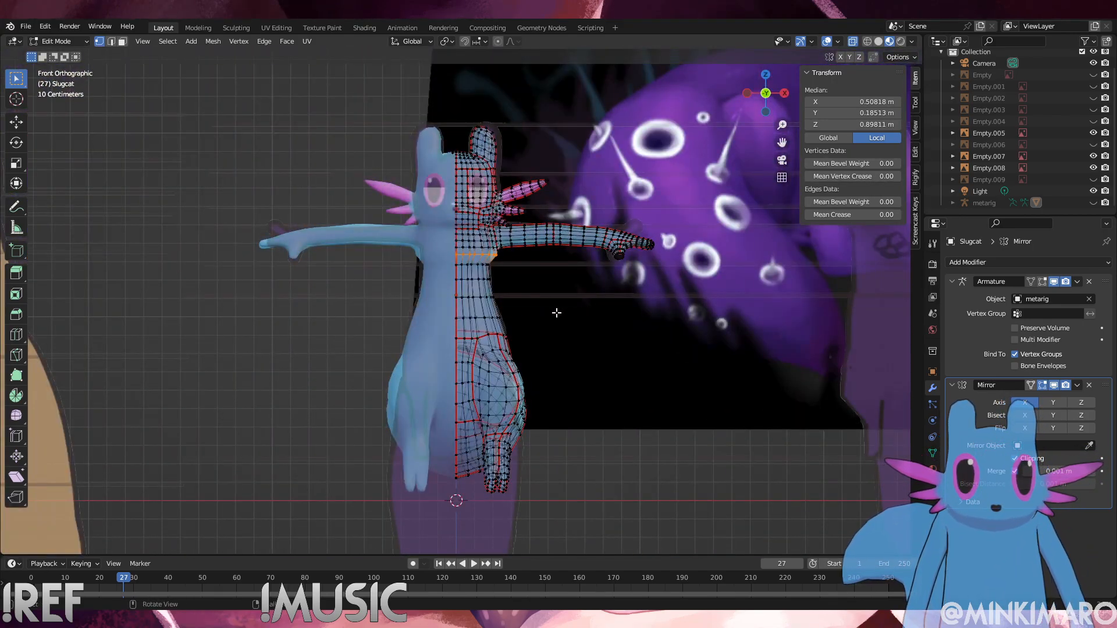
{"action": "scroll", "coordinate": [556, 313], "scroll_direction": "up", "scroll_amount": 6}
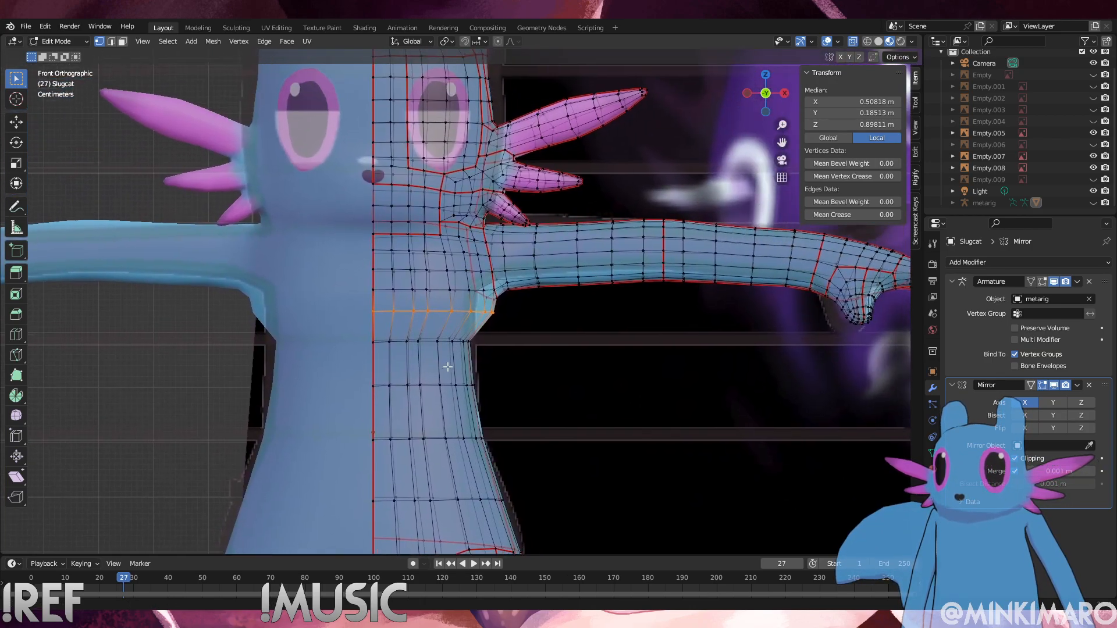
{"action": "middle_click_drag", "start_coordinate": [447, 367], "coordinate": [458, 361]}
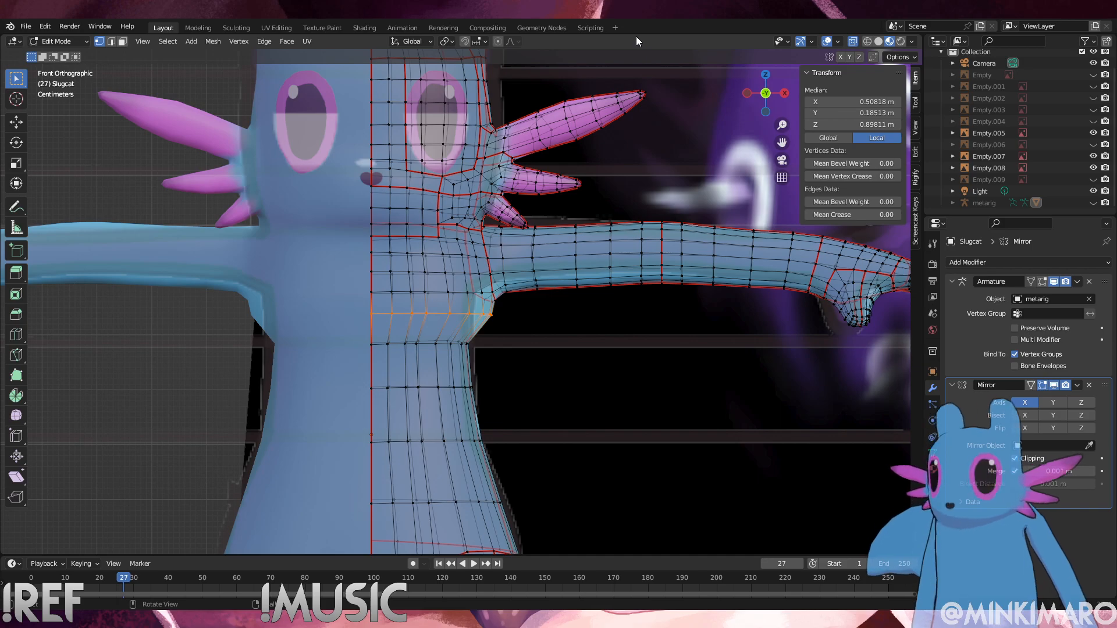
{"action": "key", "text": "alt+a"}
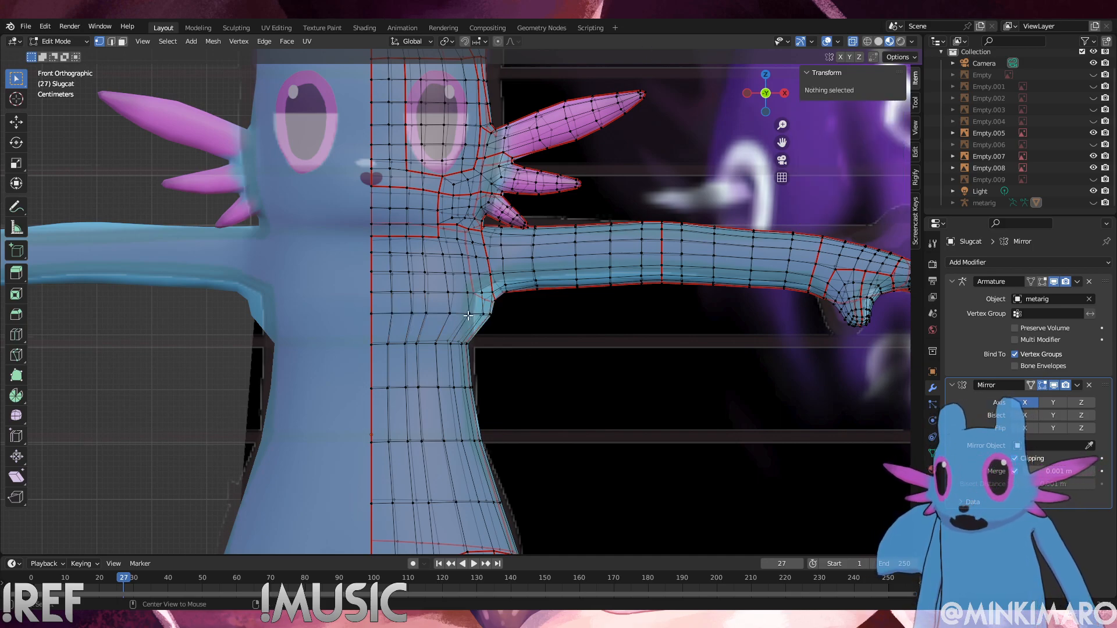
{"action": "left_click", "coordinate": [442, 314], "text": "alt"}
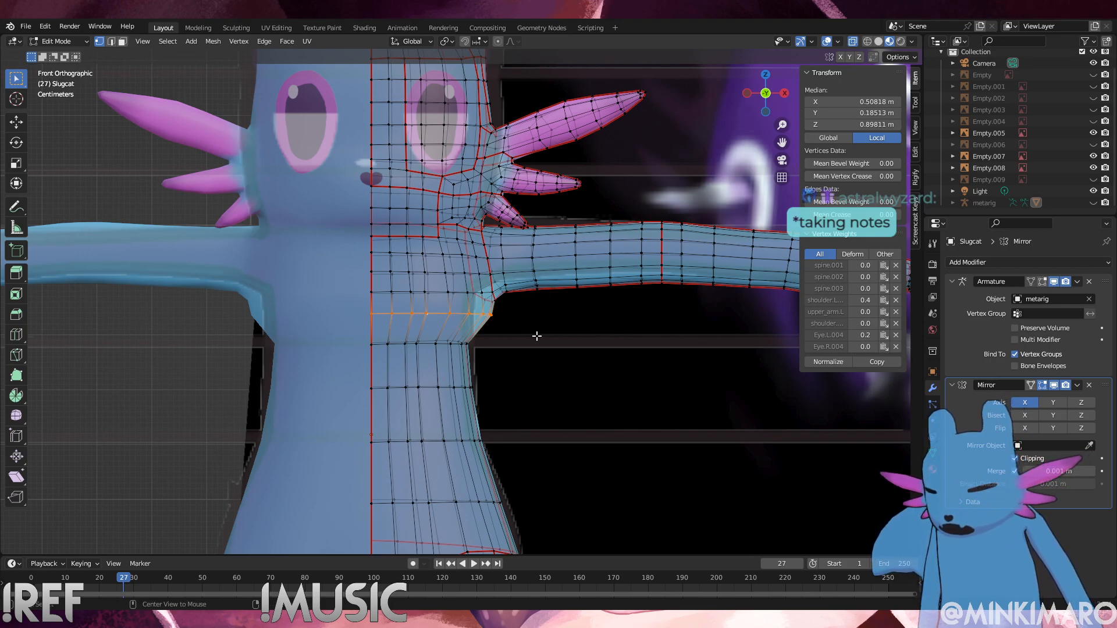
{"action": "key", "text": "alt+s"}
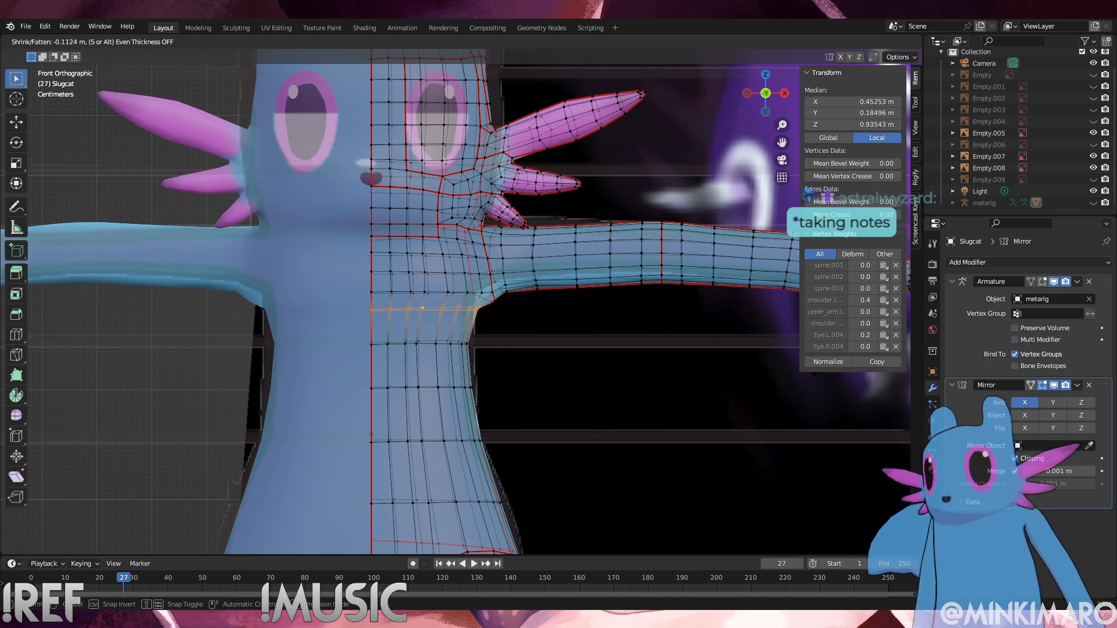
{"action": "left_click", "coordinate": [525, 293]}
Clear the selection and select the horizontal vertex row at armpit level, including the arm's underside corner
{"action": "scroll", "coordinate": [525, 293], "scroll_direction": "down", "scroll_amount": 2}
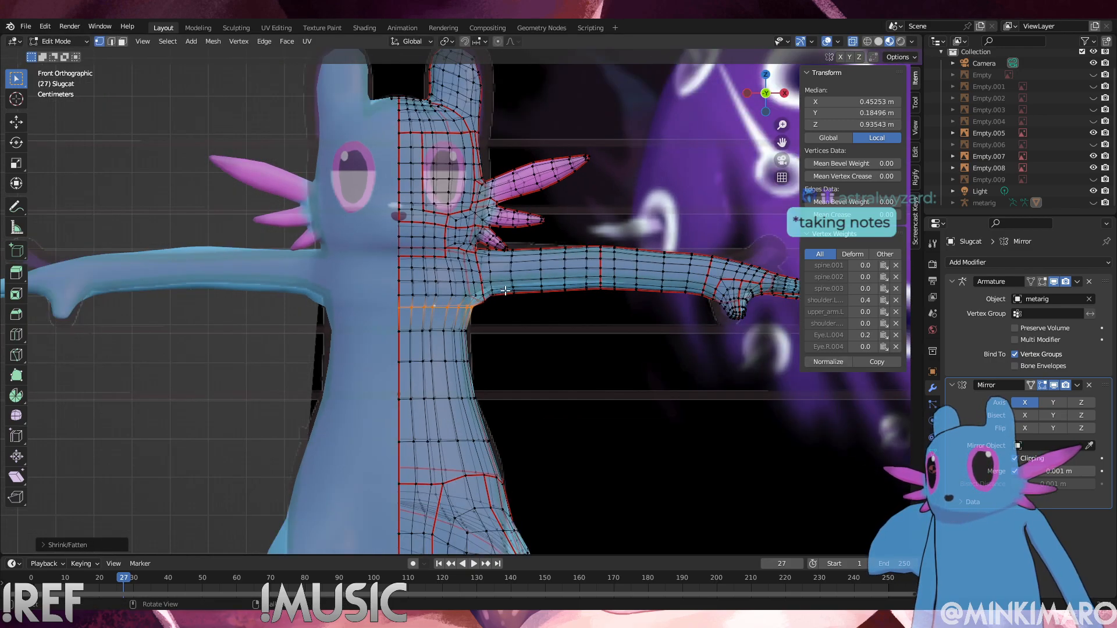
{"action": "scroll", "coordinate": [539, 311], "scroll_direction": "up", "scroll_amount": 5}
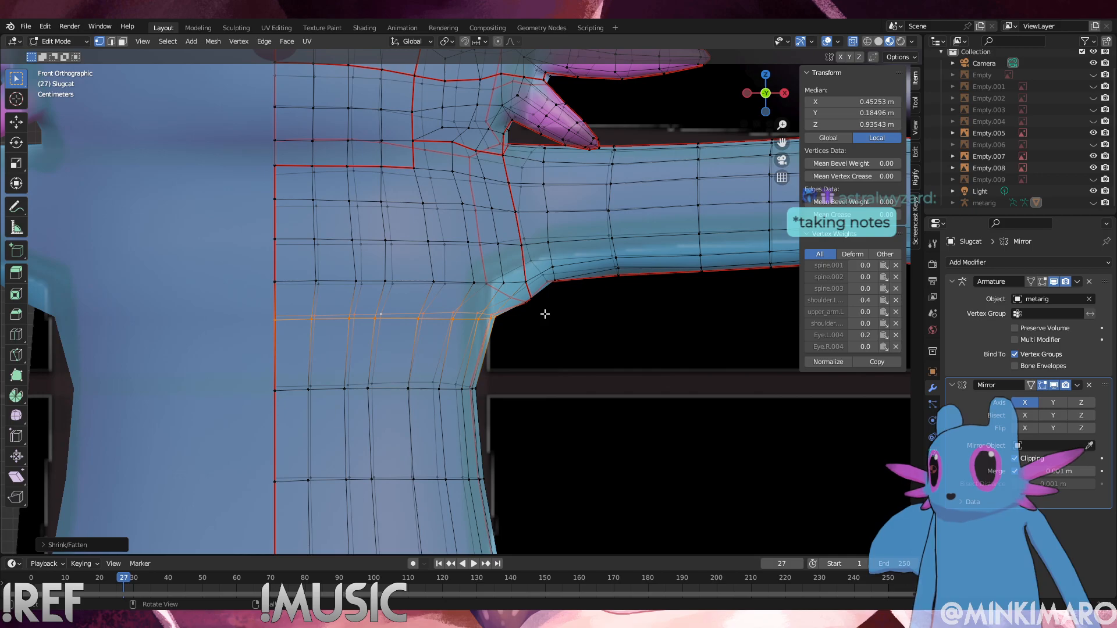
{"action": "key", "text": "alt+a"}
{"action": "left_click_drag", "start_coordinate": [271, 275], "coordinate": [536, 309]}
Try to scale the selected armpit-level row, and undo it
{"action": "key", "text": "s"}
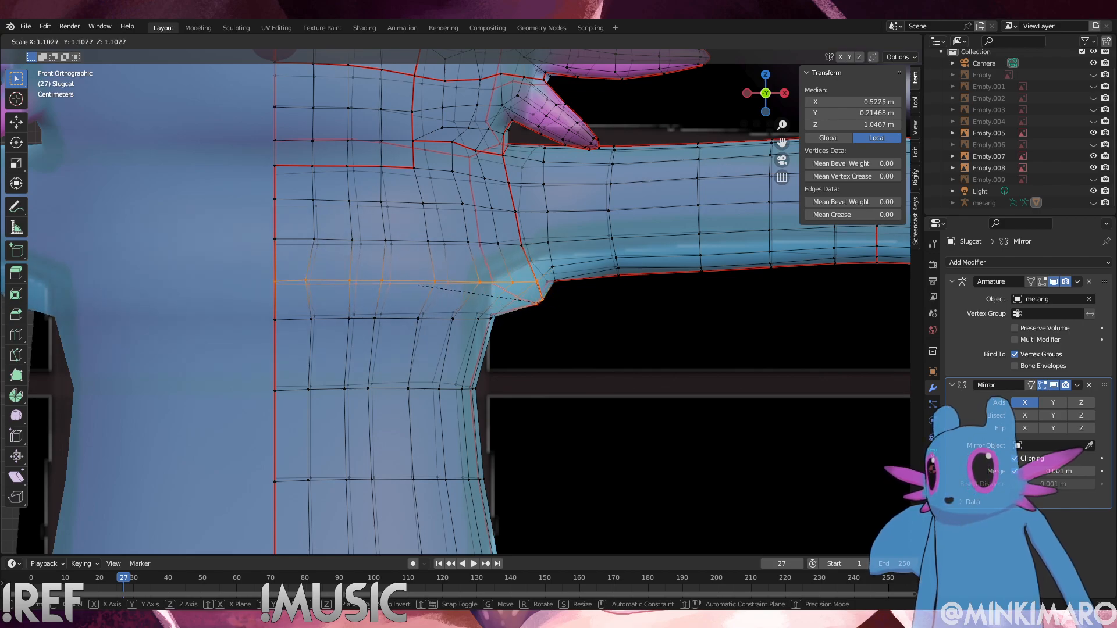
{"action": "left_click", "coordinate": [288, 276]}
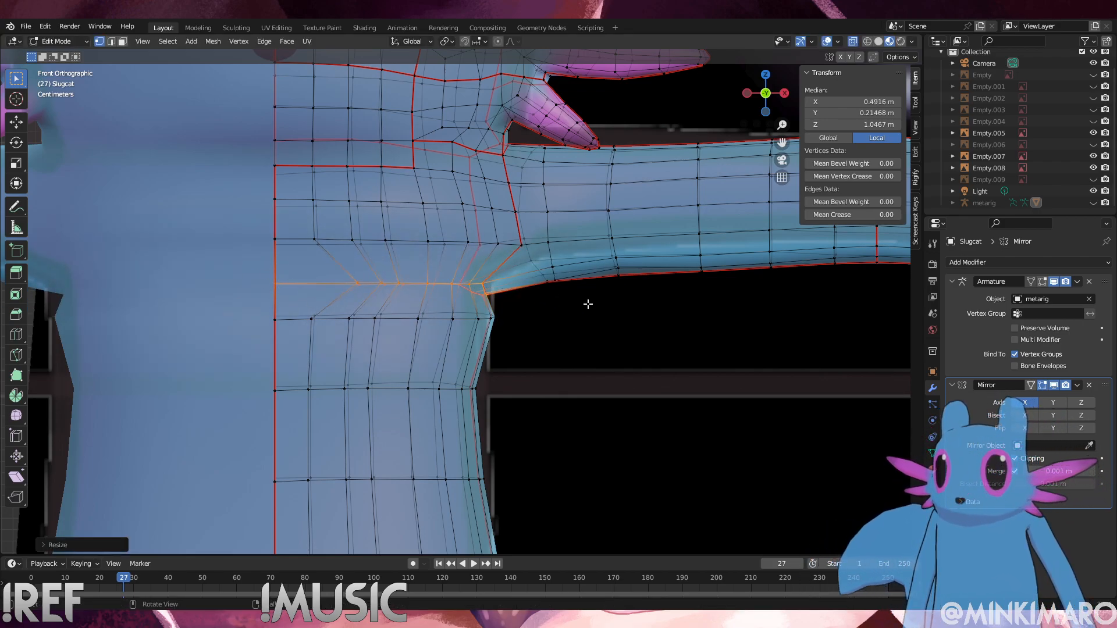
{"action": "key", "text": "ctrl+z"}
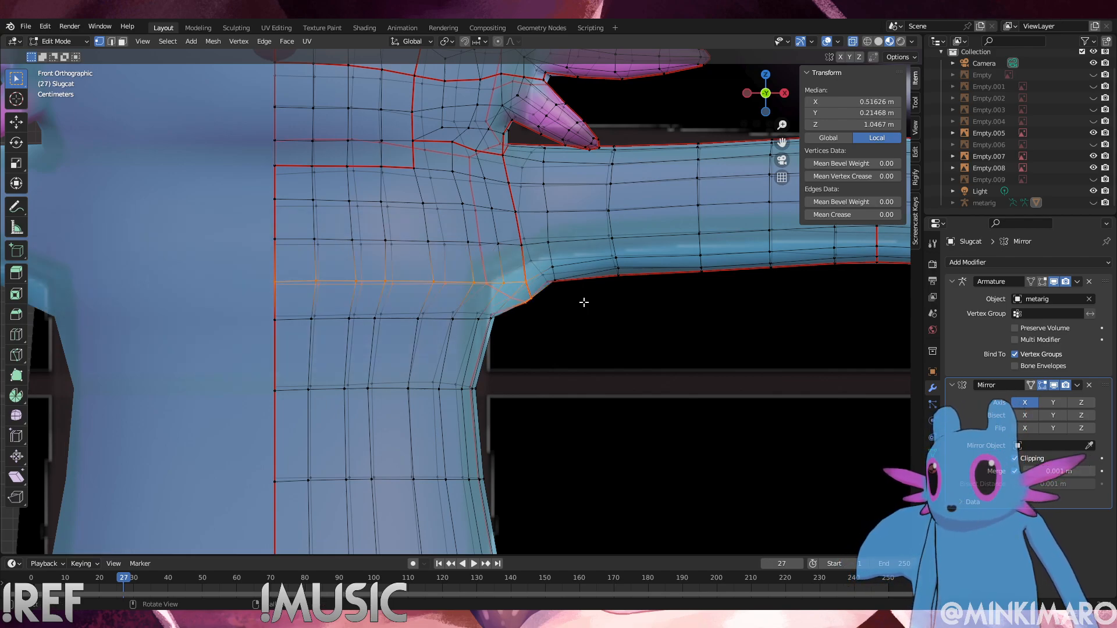
Shrink the selected armpit-level row inward by about 0.095 m, and lower the vertices at the armpit corner slightly
{"action": "key", "text": "alt+s"}
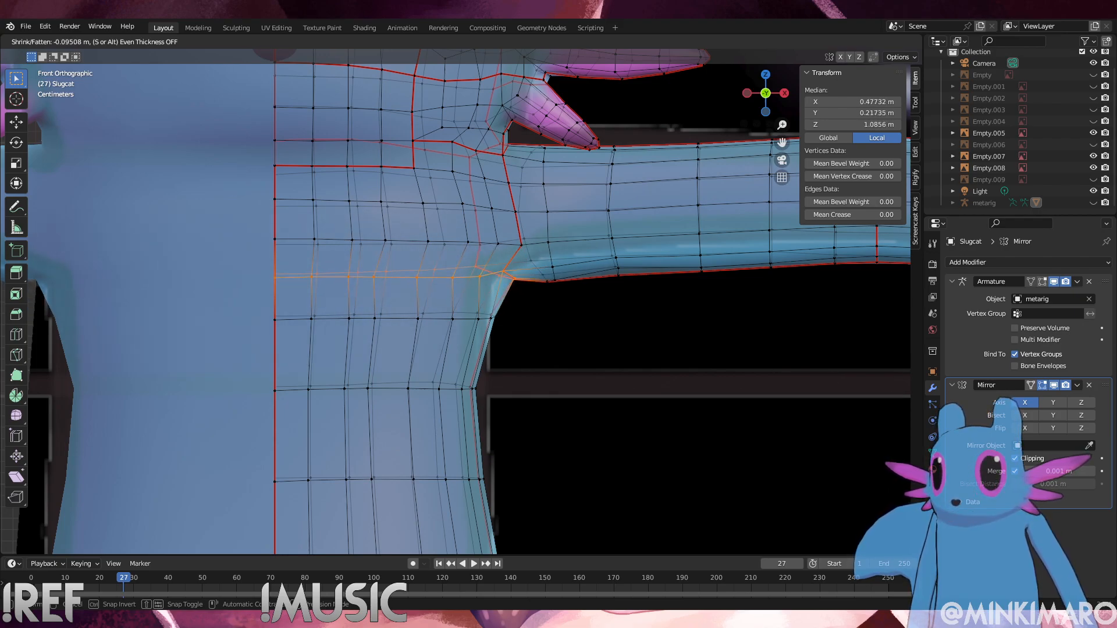
{"action": "left_click", "coordinate": [856, 363]}
{"action": "left_click_drag", "start_coordinate": [527, 284], "coordinate": [481, 260]}
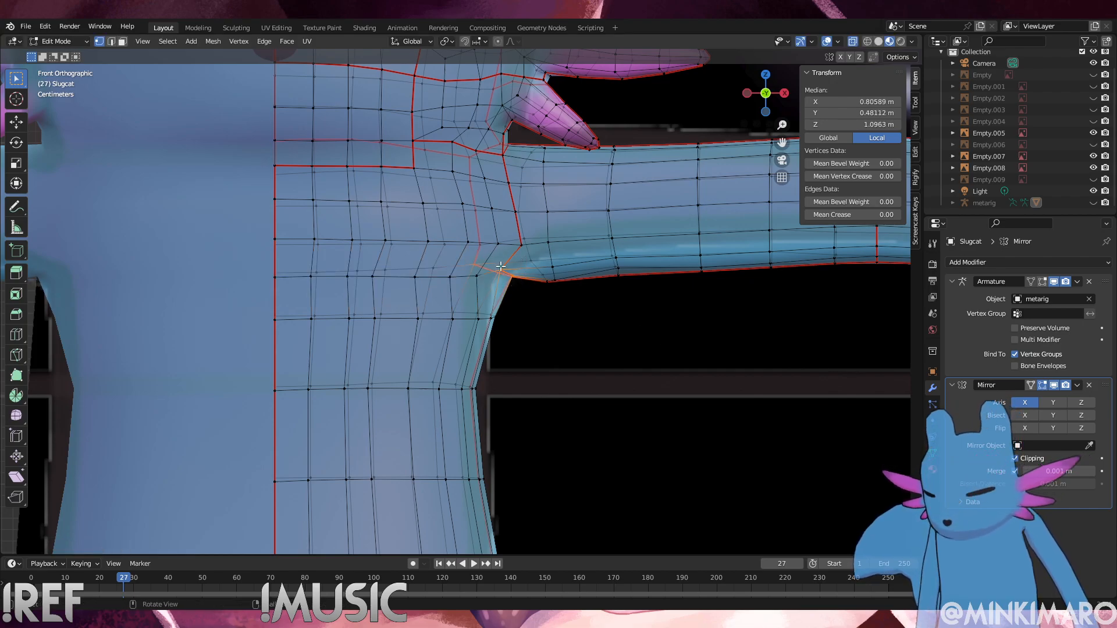
{"action": "key", "text": "g"}
{"action": "left_click", "coordinate": [502, 272]}
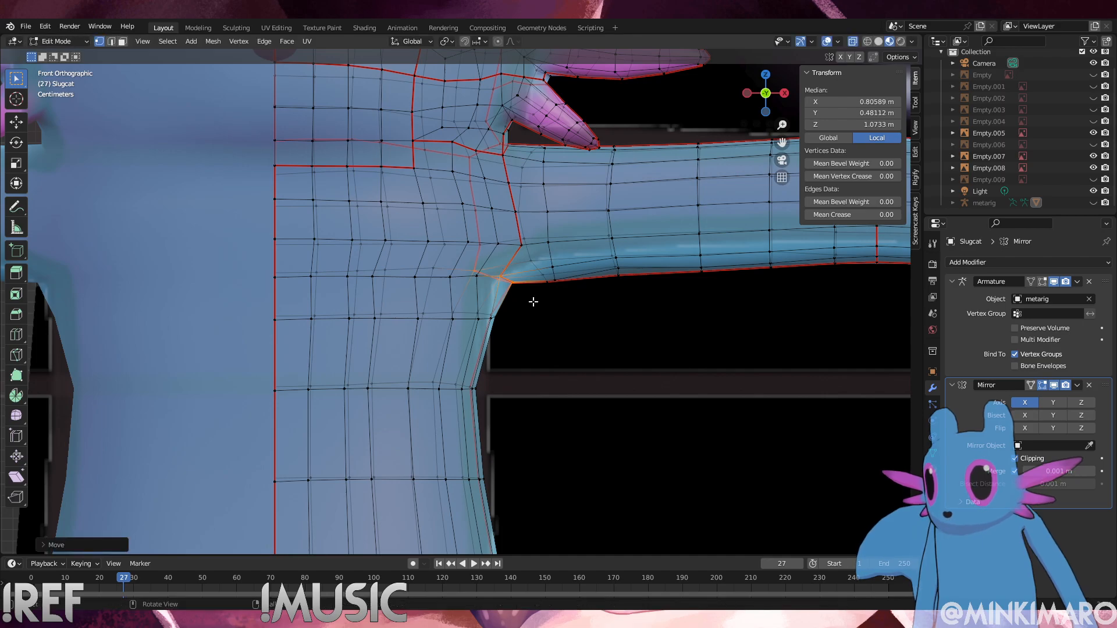
{"action": "left_click", "coordinate": [574, 329]}
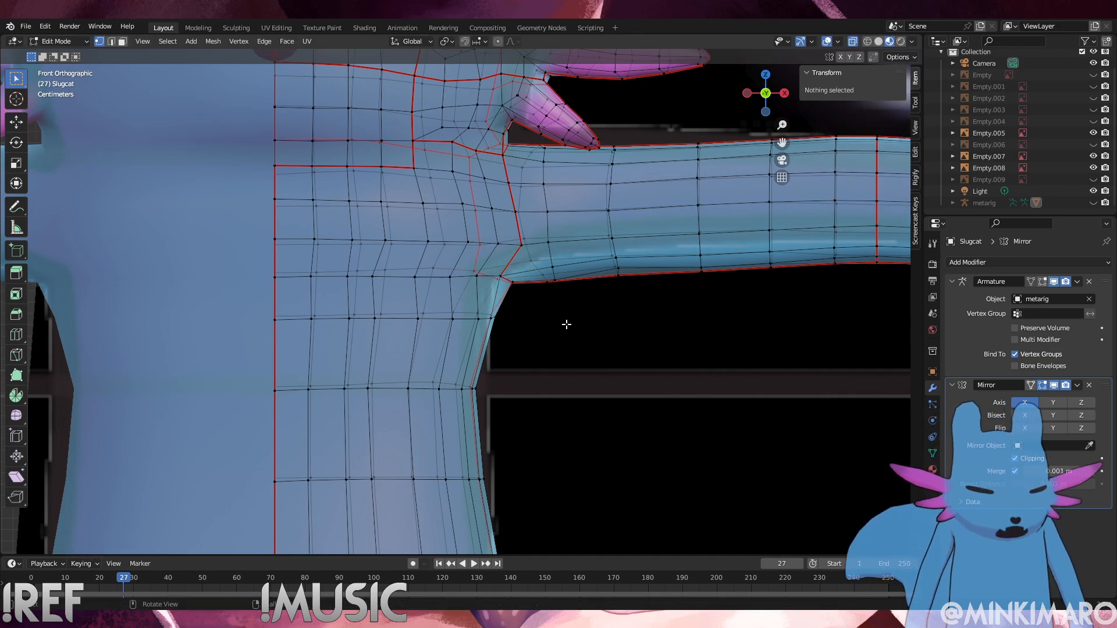
Select the torso row just below the armpit and try moving it along the X, Y and Z axes
{"action": "left_click_drag", "start_coordinate": [594, 395], "coordinate": [327, 296]}
{"action": "key", "text": "g"}
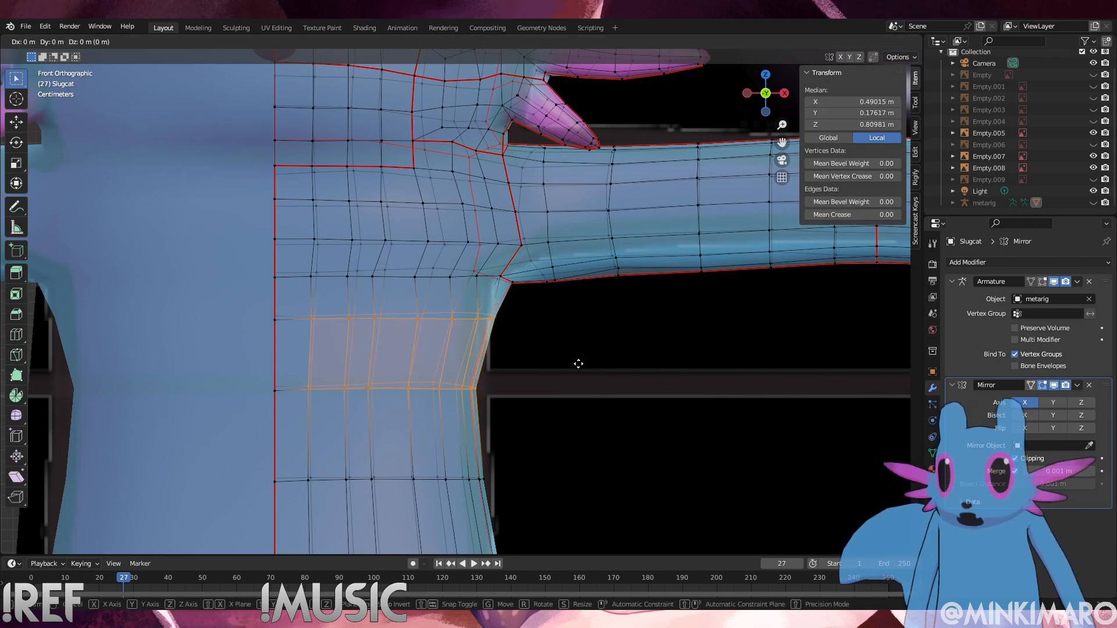
{"action": "left_click", "coordinate": [578, 363]}
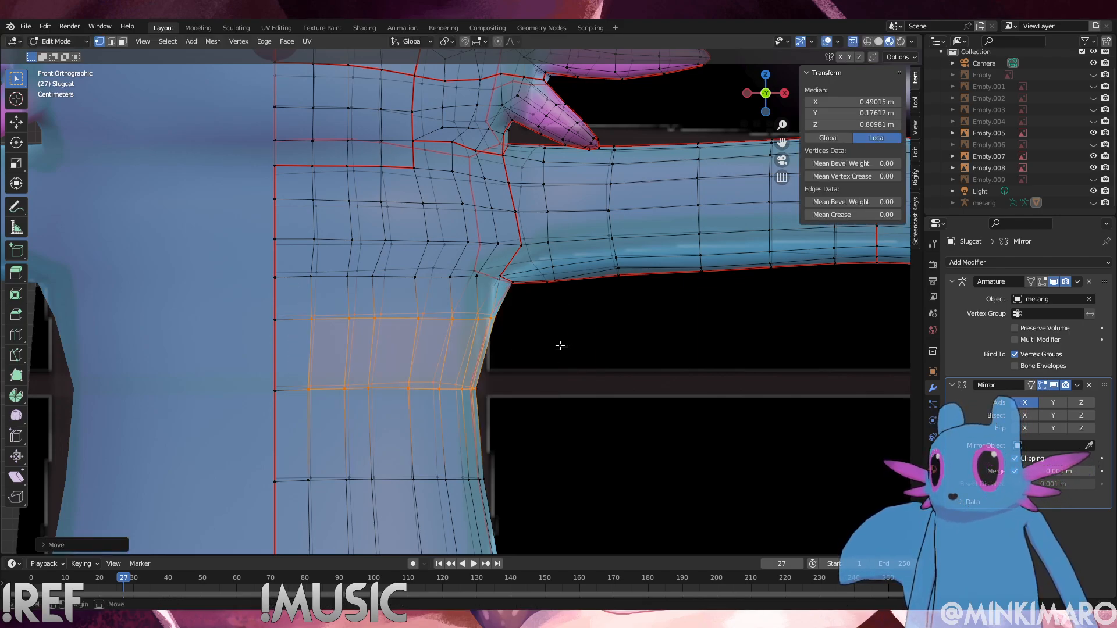
{"action": "left_click_drag", "start_coordinate": [567, 349], "coordinate": [209, 283]}
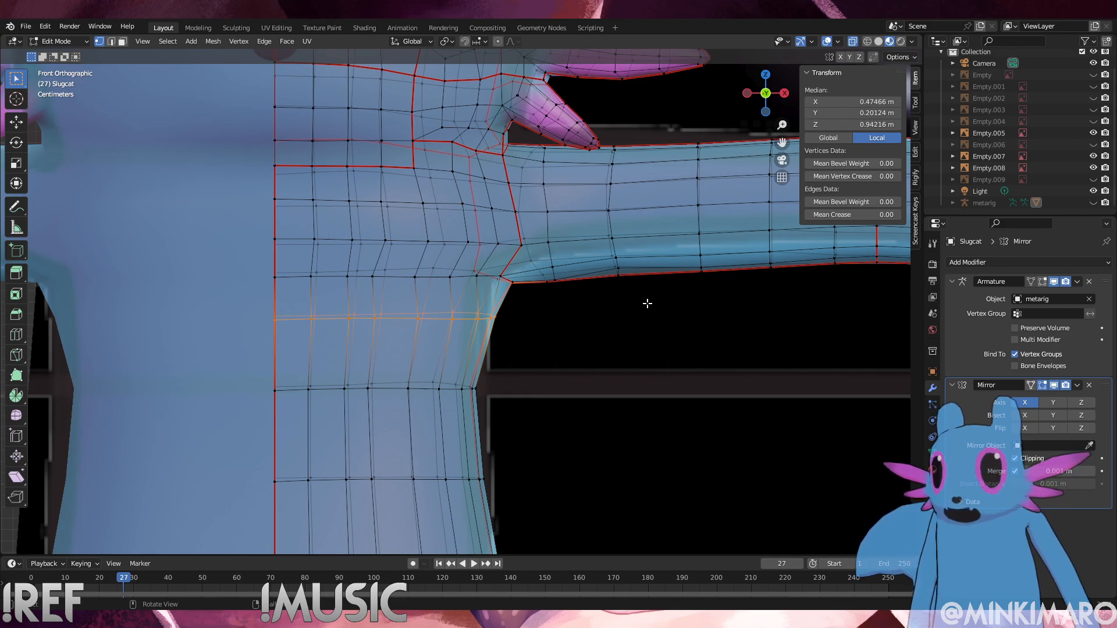
{"action": "key", "text": "g"}
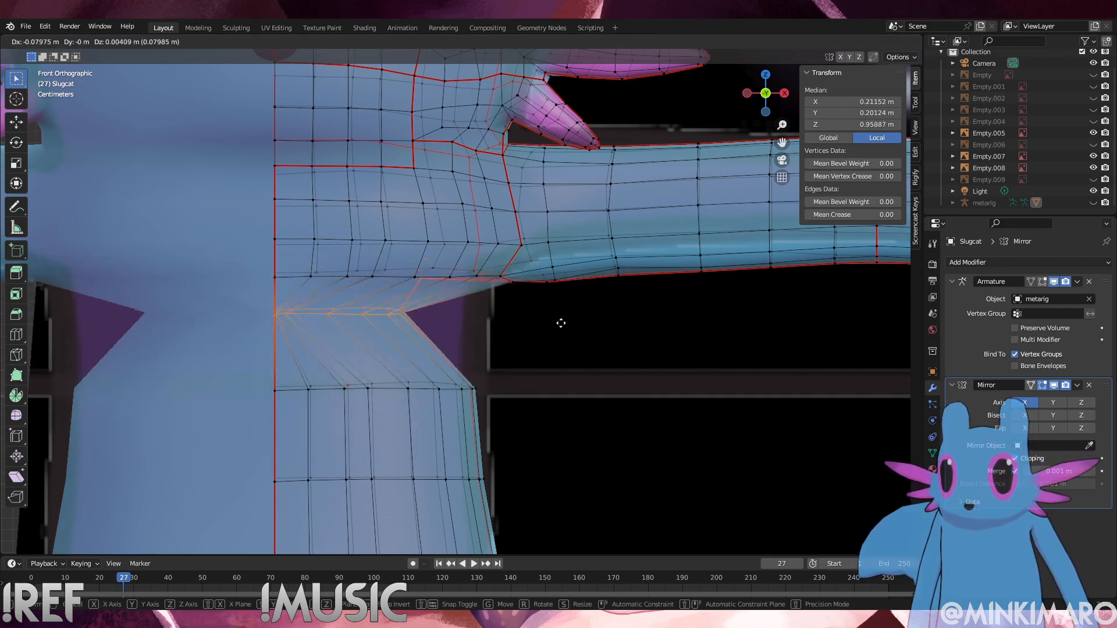
{"action": "key", "text": "x"}
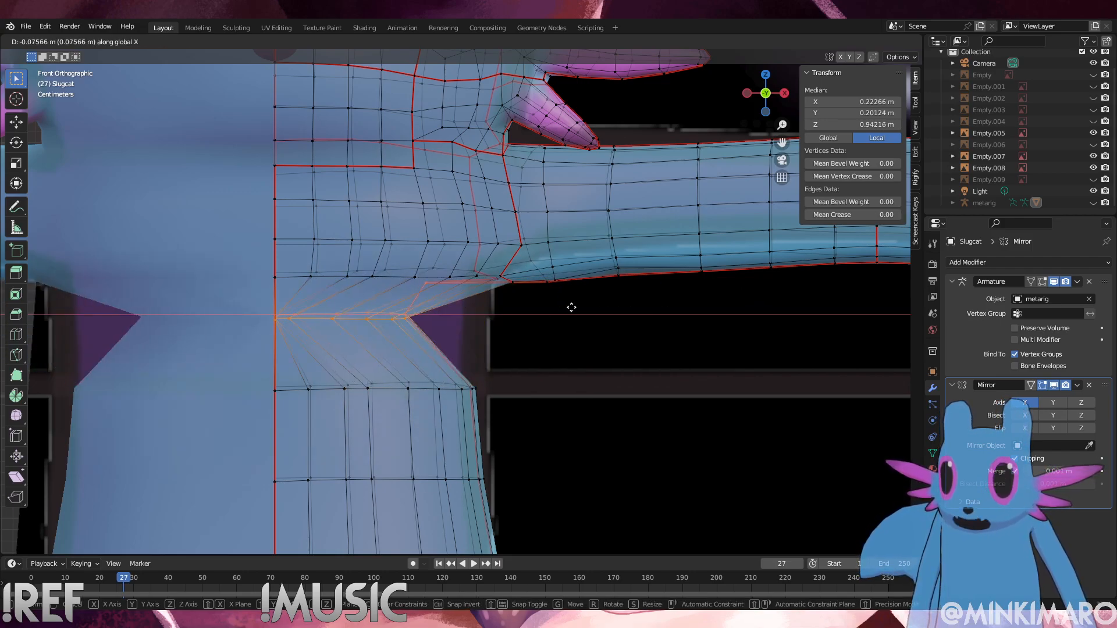
{"action": "key", "text": "y"}
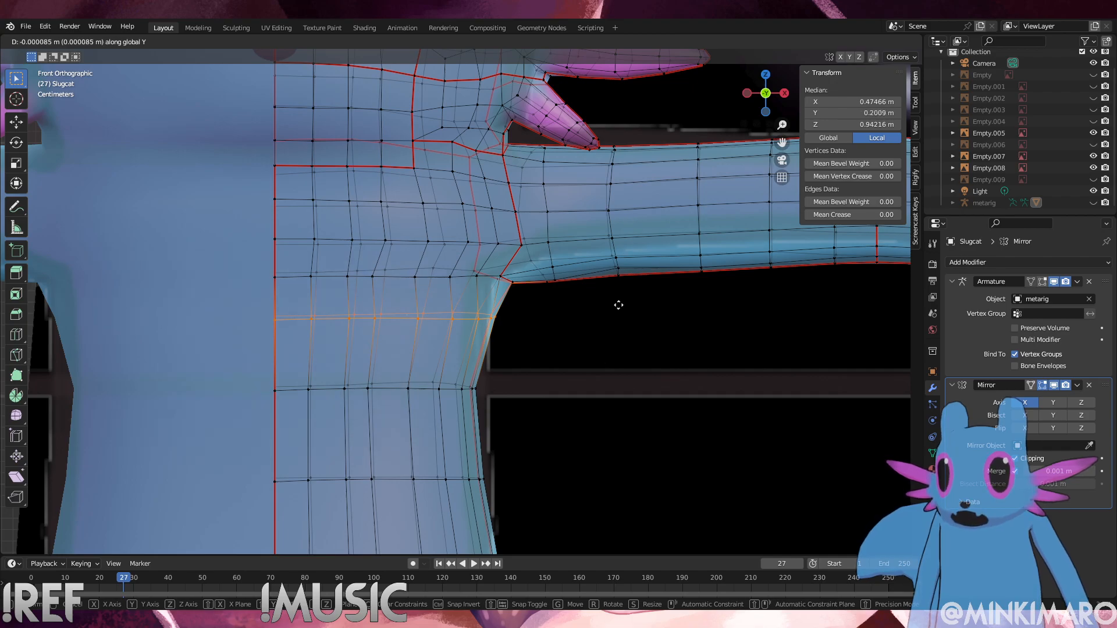
{"action": "left_click", "coordinate": [571, 343]}
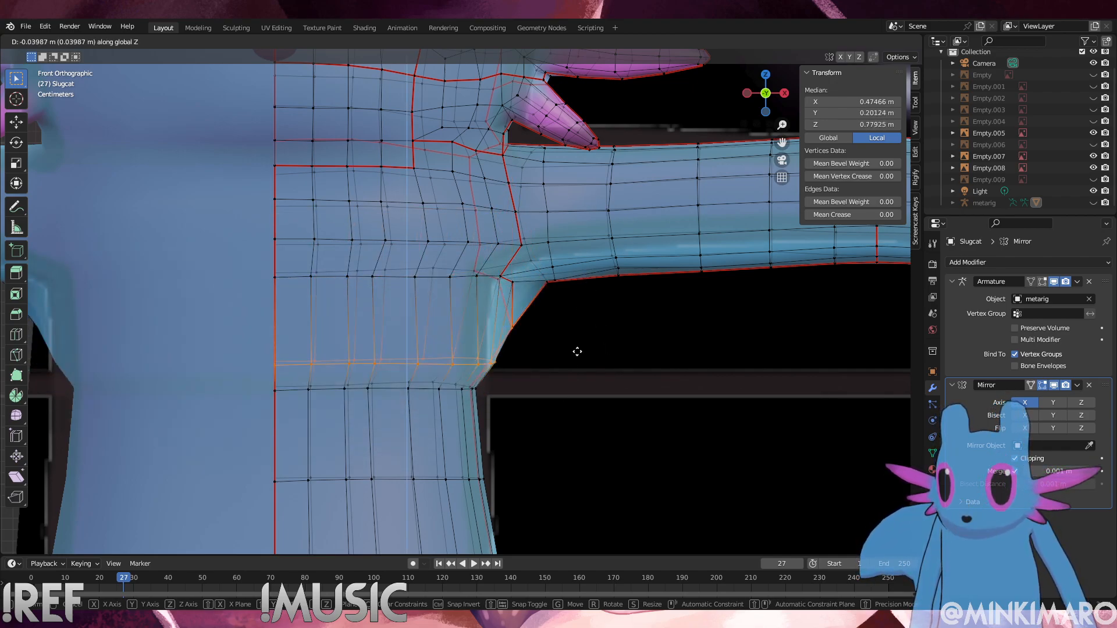
Try scaling the selected torso row uniformly and rotating it, both freely and about the X axis
{"action": "key", "text": "s"}
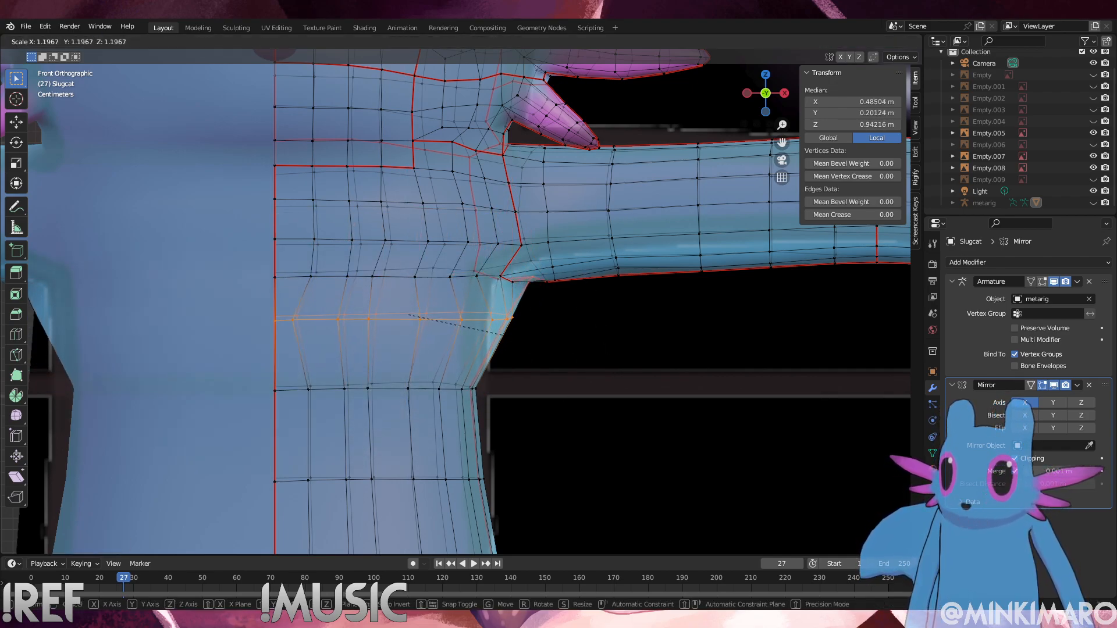
{"action": "right_click", "coordinate": [689, 356]}
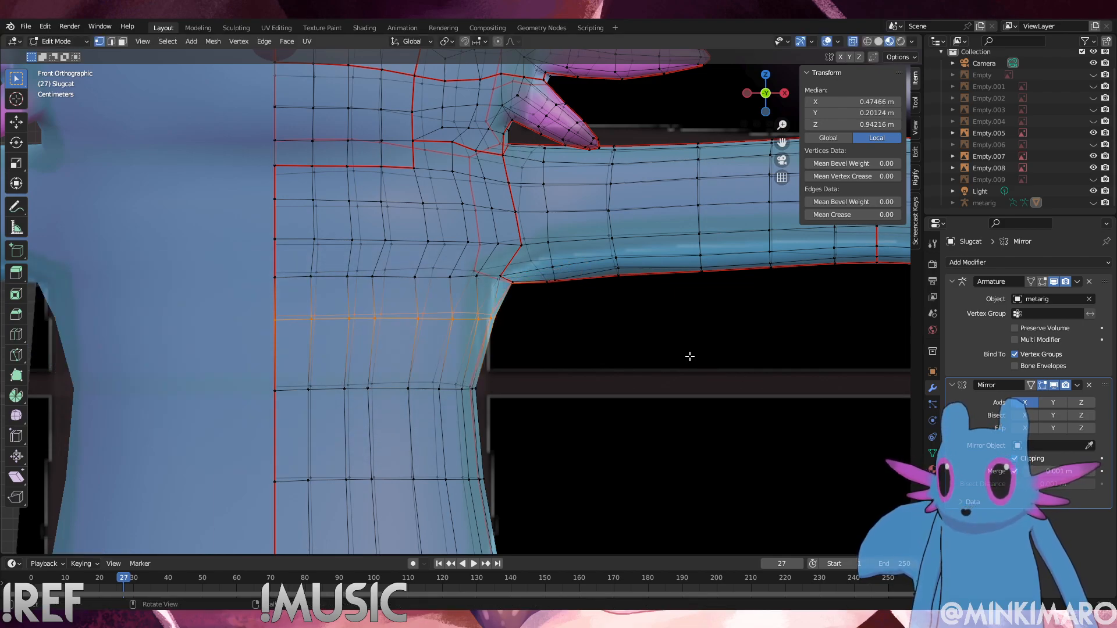
{"action": "key", "text": "r"}
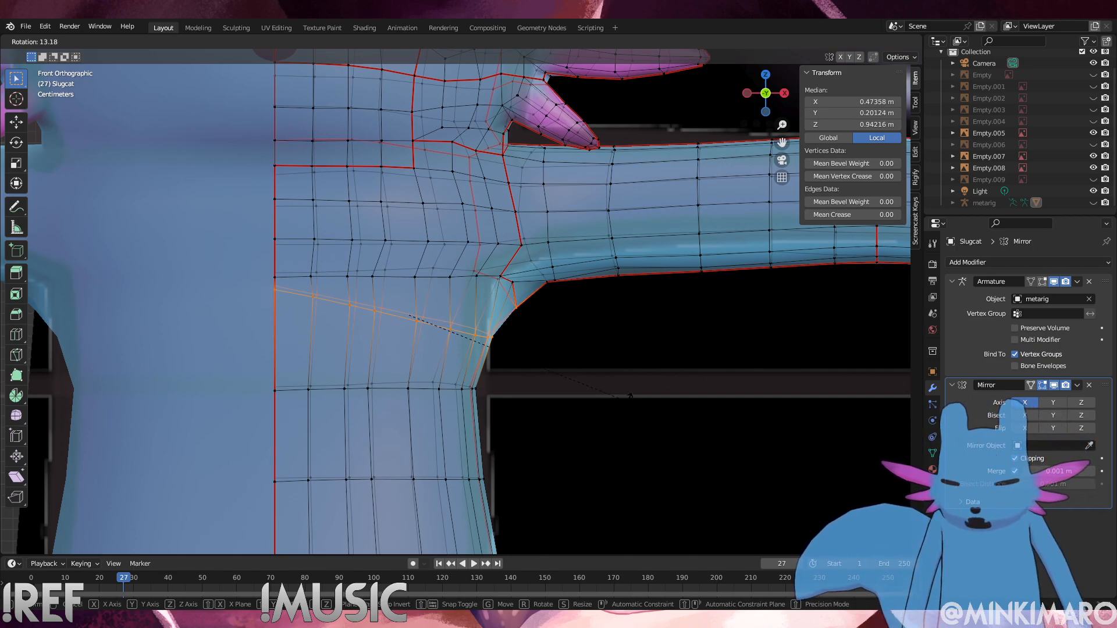
{"action": "key", "text": "x"}
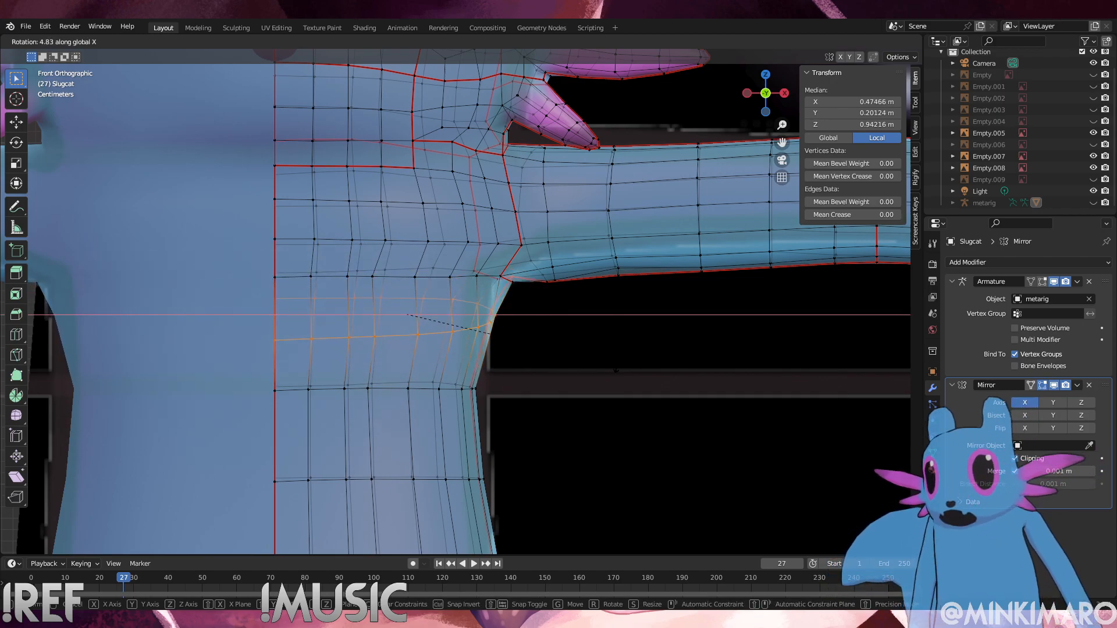
{"action": "key", "text": "Escape"}
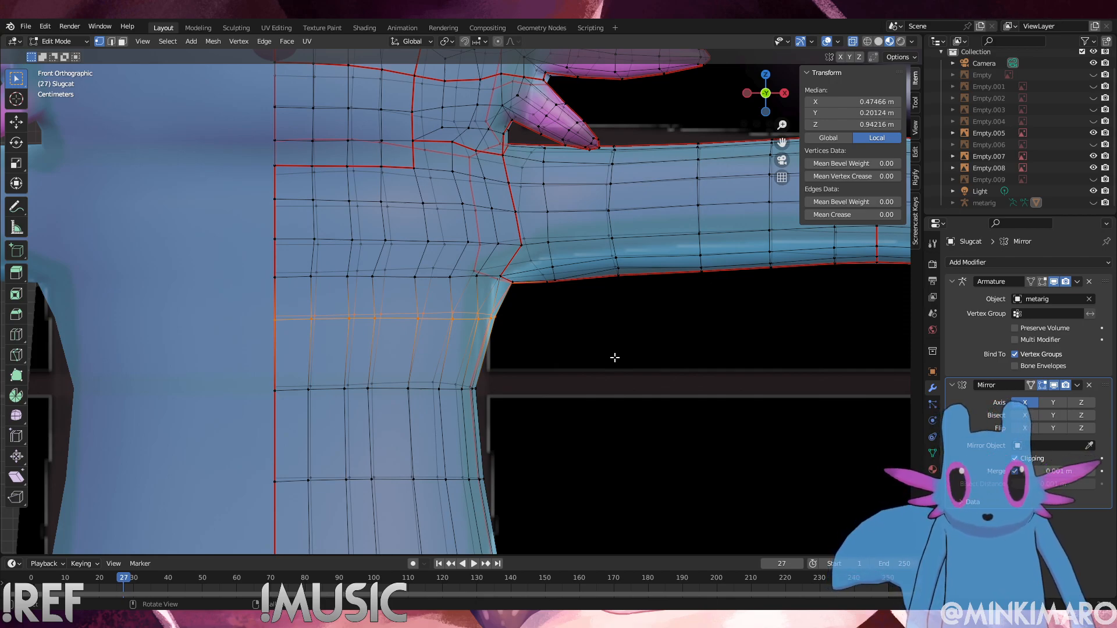
Reselect the row just below the armpit without its centre-line vertices and scale it slightly narrower
{"action": "key", "text": "alt+a"}
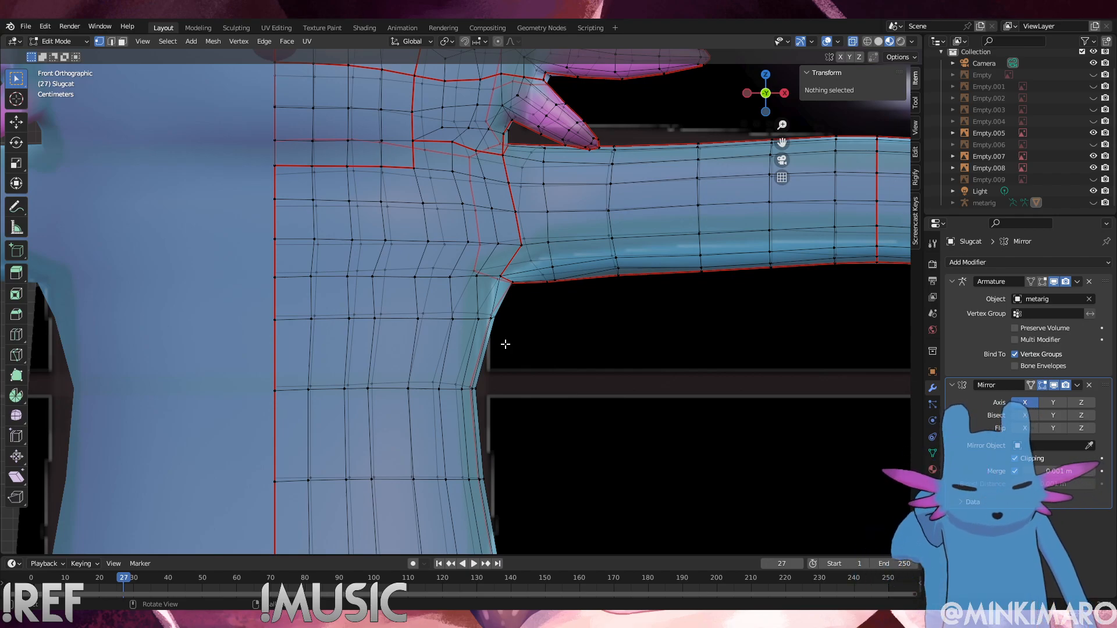
{"action": "left_click_drag", "start_coordinate": [550, 340], "coordinate": [298, 303]}
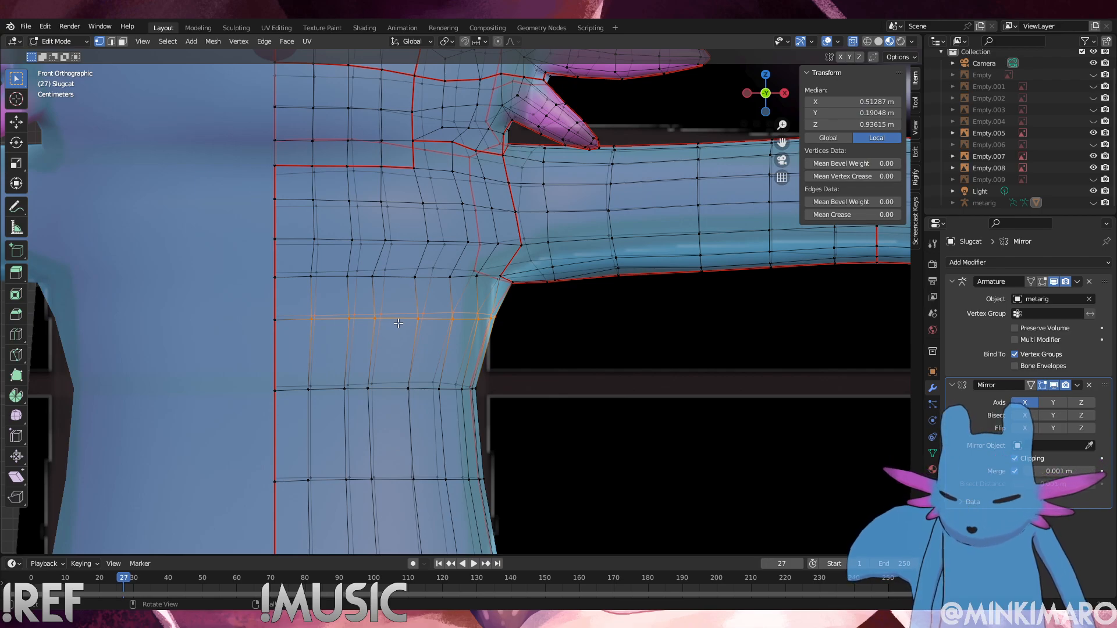
{"action": "key", "text": "s"}
{"action": "left_click", "coordinate": [553, 340]}
{"action": "key", "text": "g"}
{"action": "left_click", "coordinate": [552, 341]}
Select the next torso row down and push it slightly outward with Shrink/Fatten
{"action": "left_click_drag", "start_coordinate": [505, 420], "coordinate": [204, 367]}
{"action": "key", "text": "alt+s"}
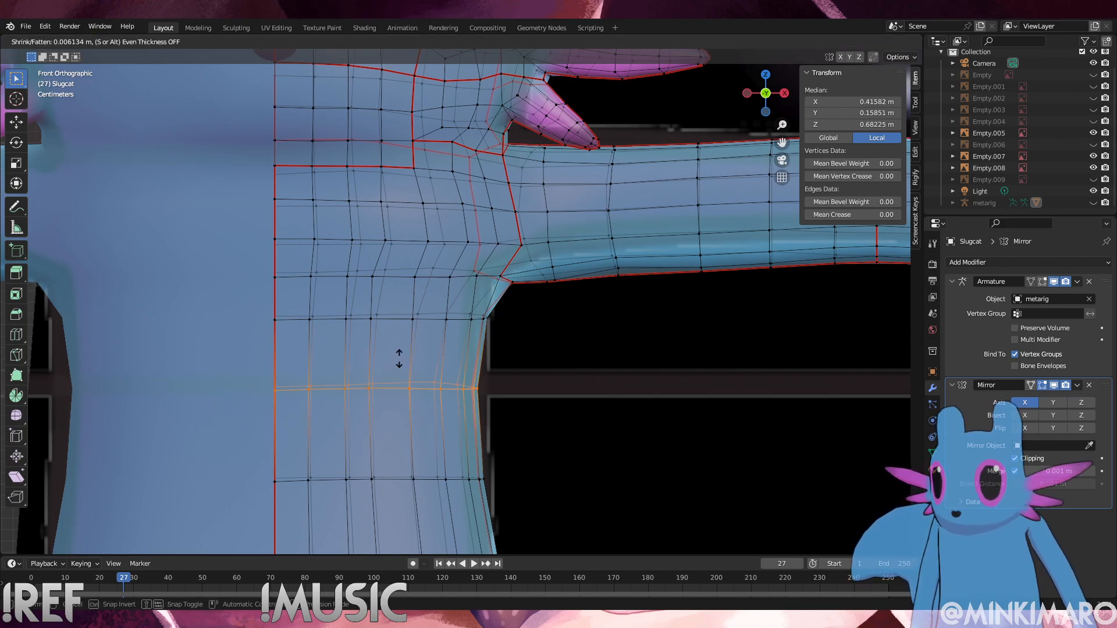
{"action": "left_click", "coordinate": [387, 346]}
Select the front and back centre-line vertices of the row below the armpit and scale them to blend with that row
{"action": "middle_click_drag", "start_coordinate": [386, 347], "coordinate": [467, 360]}
{"action": "scroll", "coordinate": [356, 342], "scroll_direction": "down", "scroll_amount": 5}
{"action": "left_click", "coordinate": [281, 308]}
{"action": "scroll", "coordinate": [404, 332], "scroll_direction": "down", "scroll_amount": 2}
{"action": "left_click", "coordinate": [431, 316], "text": "alt"}
{"action": "scroll", "coordinate": [462, 326], "scroll_direction": "up", "scroll_amount": 1}
{"action": "key", "text": "s"}
{"action": "left_click", "coordinate": [554, 322]}
{"action": "scroll", "coordinate": [545, 349], "scroll_direction": "up", "scroll_amount": 2}
{"action": "middle_click_drag", "start_coordinate": [545, 349], "coordinate": [440, 395], "text": "shift"}
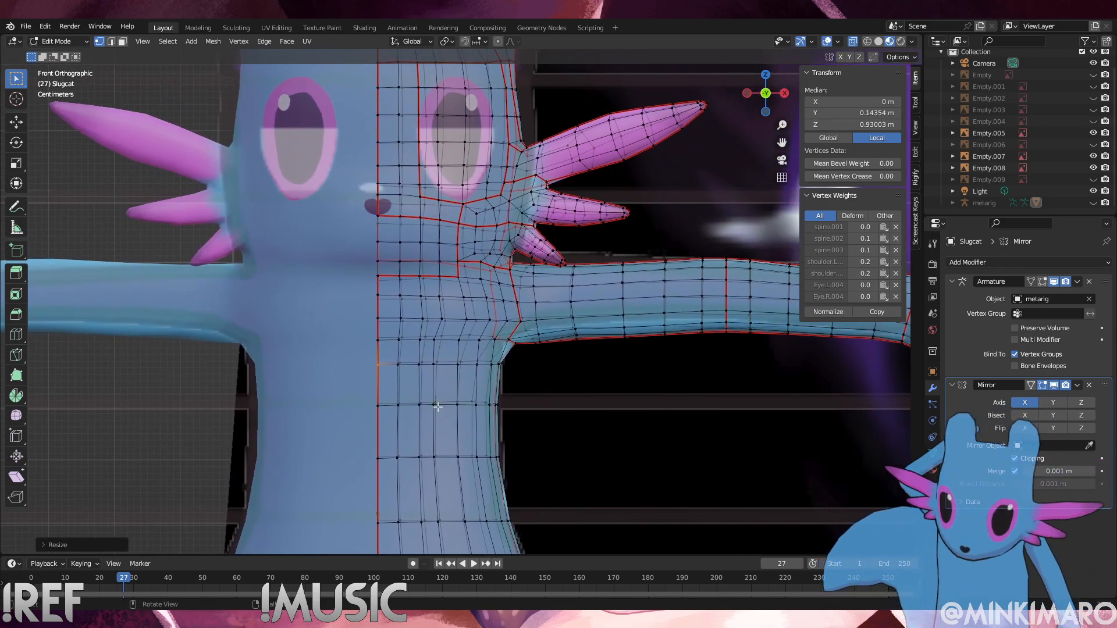
{"action": "left_click", "coordinate": [520, 375]}
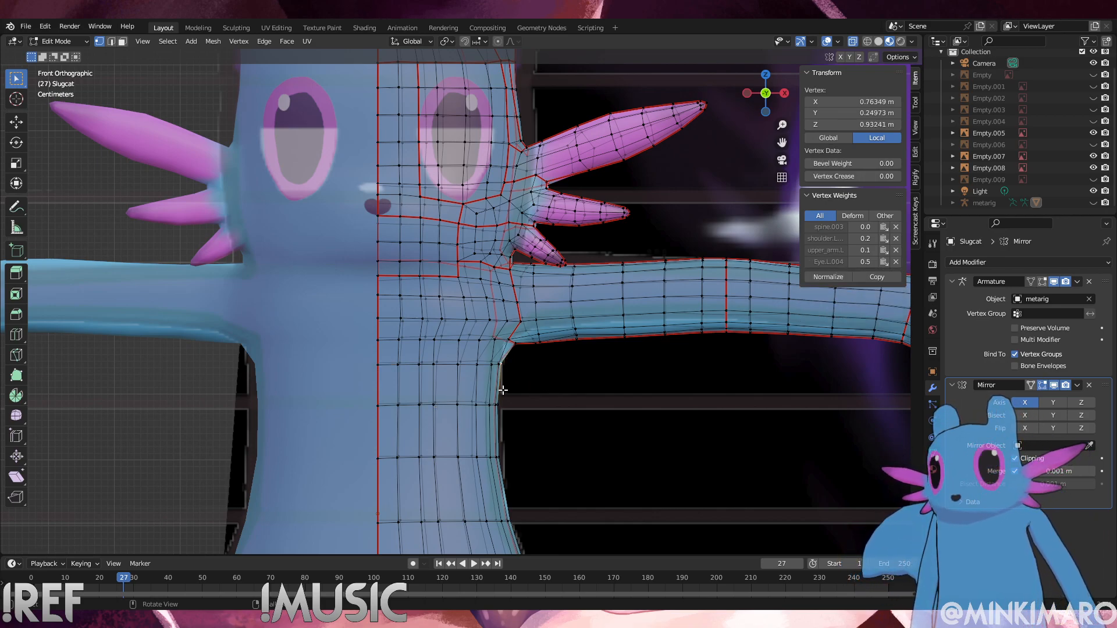
Return to Object Mode, add a cube, and move it along X to -3.7579 m beside the character
{"action": "left_click", "coordinate": [58, 41]}
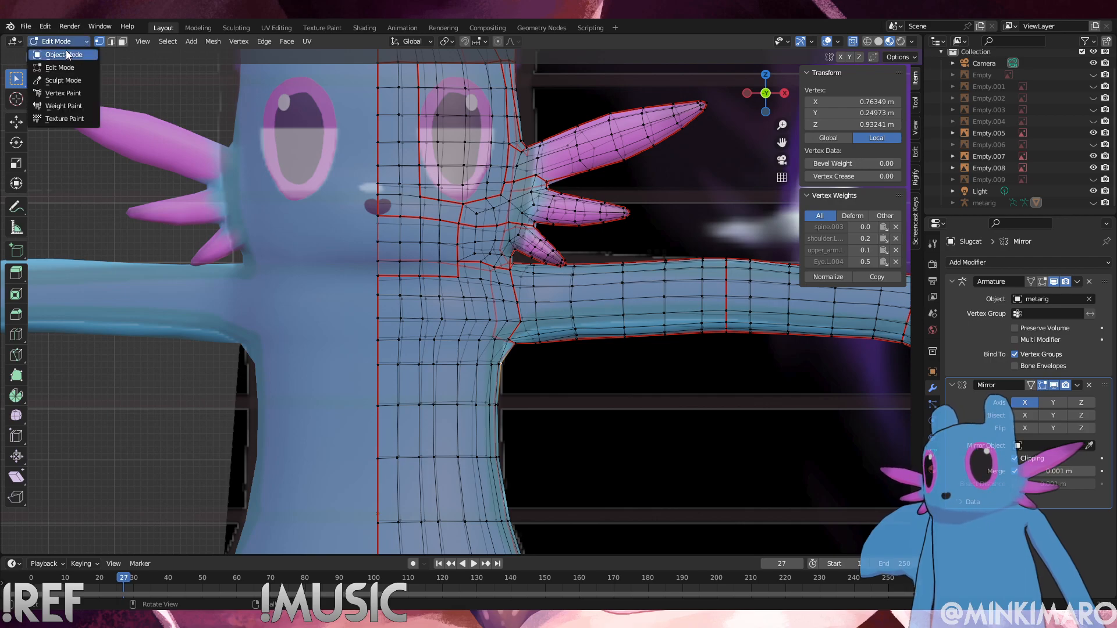
{"action": "left_click", "coordinate": [61, 56]}
{"action": "scroll", "coordinate": [453, 300], "scroll_direction": "down", "scroll_amount": 6}
{"action": "middle_click_drag", "start_coordinate": [410, 353], "coordinate": [349, 372]}
{"action": "left_click", "coordinate": [153, 42]}
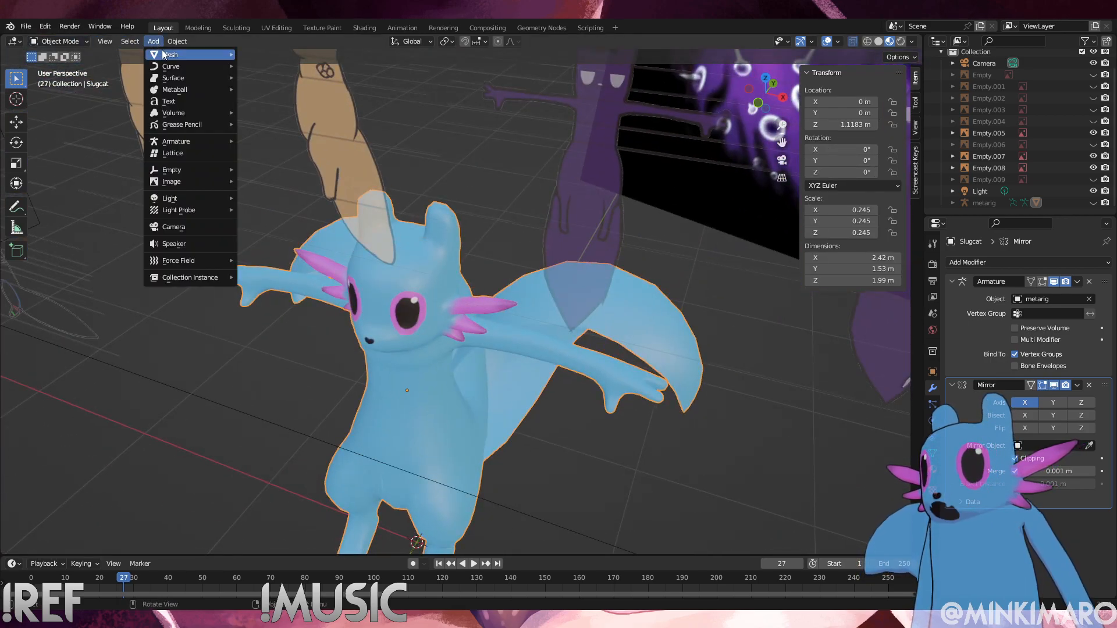
{"action": "mouse_move", "coordinate": [166, 56]}
{"action": "left_click", "coordinate": [278, 64]}
{"action": "middle_click_drag", "start_coordinate": [473, 294], "coordinate": [505, 218]}
{"action": "key", "text": "g"}
{"action": "left_click", "coordinate": [236, 168]}
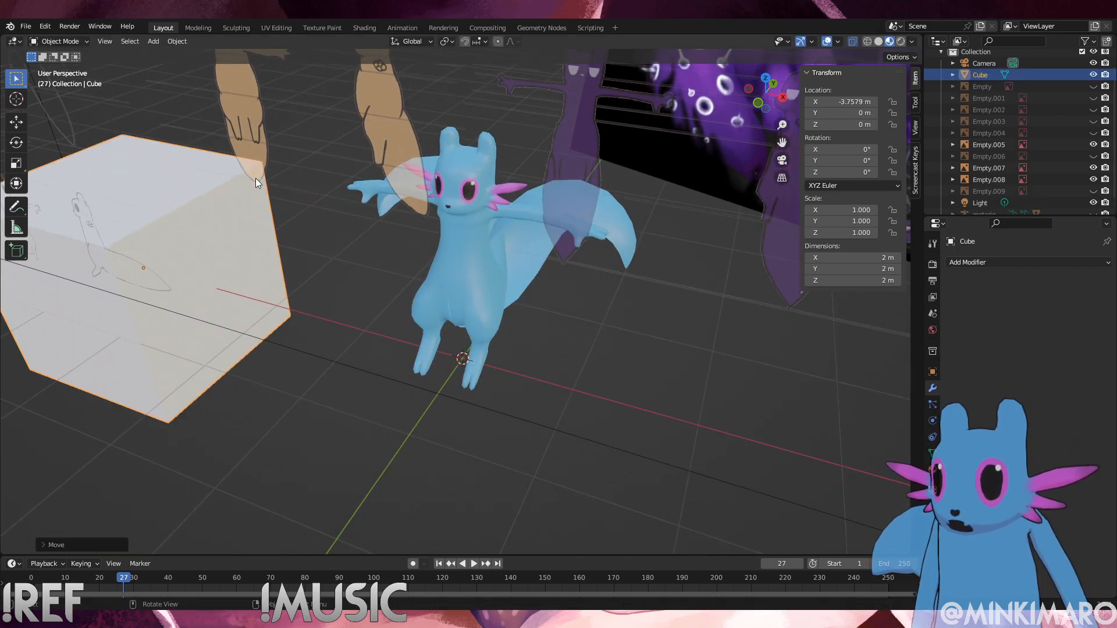
{"action": "middle_click_drag", "start_coordinate": [221, 145], "coordinate": [357, 229]}
Enter Edit Mode on the cube, clear the selection, and select its hidden lower back corner vertex
{"action": "left_click", "coordinate": [58, 42]}
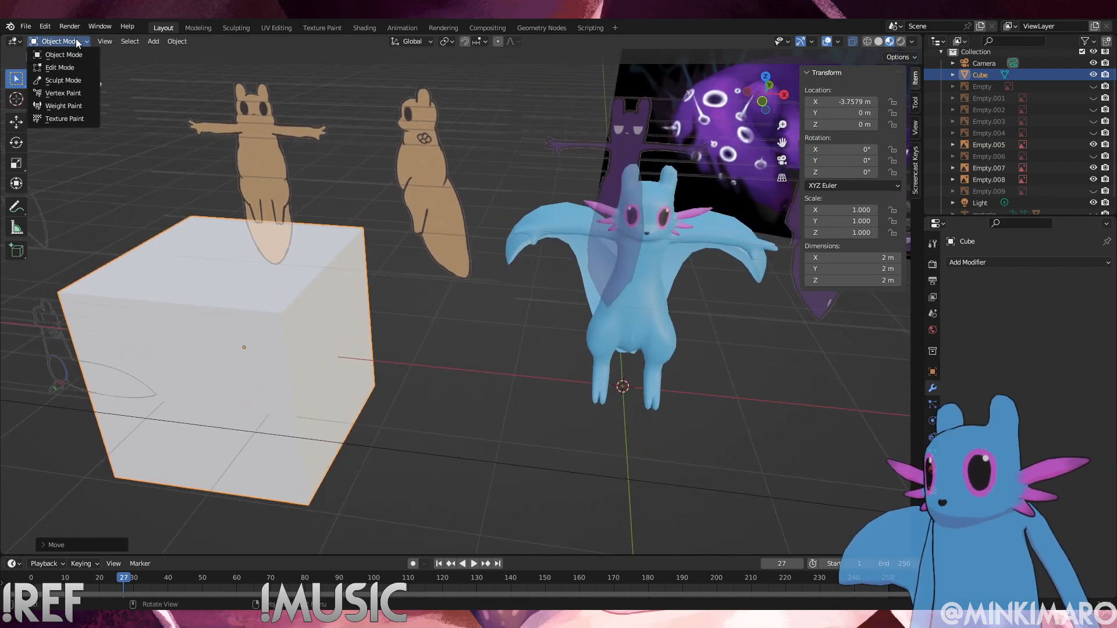
{"action": "left_click", "coordinate": [58, 67]}
{"action": "middle_click_drag", "start_coordinate": [442, 280], "coordinate": [436, 410]}
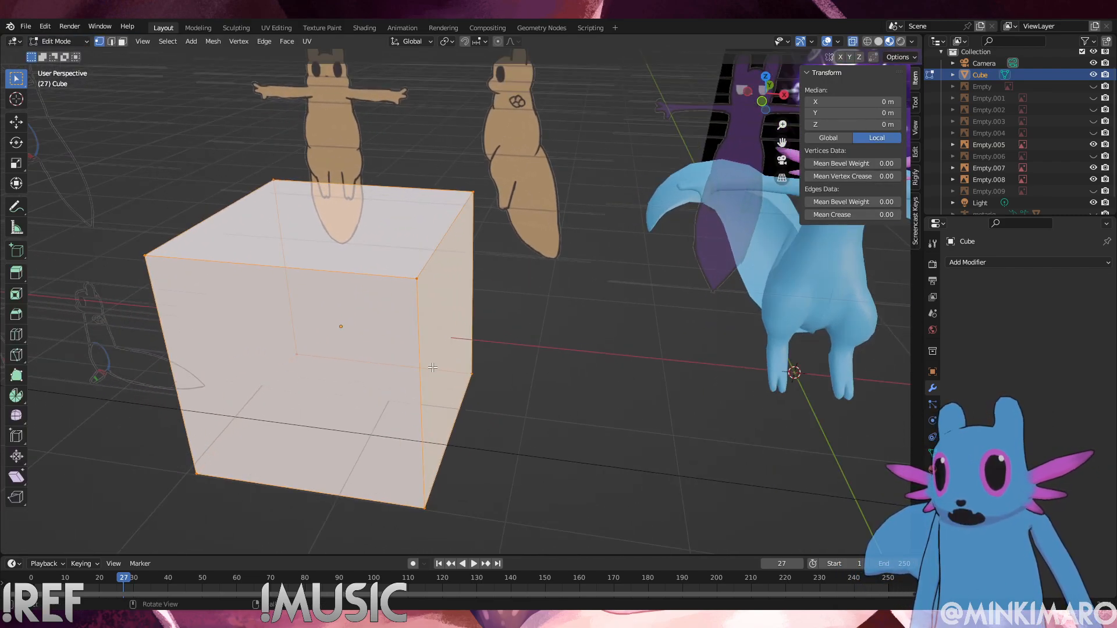
{"action": "key", "text": "alt+a"}
{"action": "left_click_drag", "start_coordinate": [549, 491], "coordinate": [85, 188]}
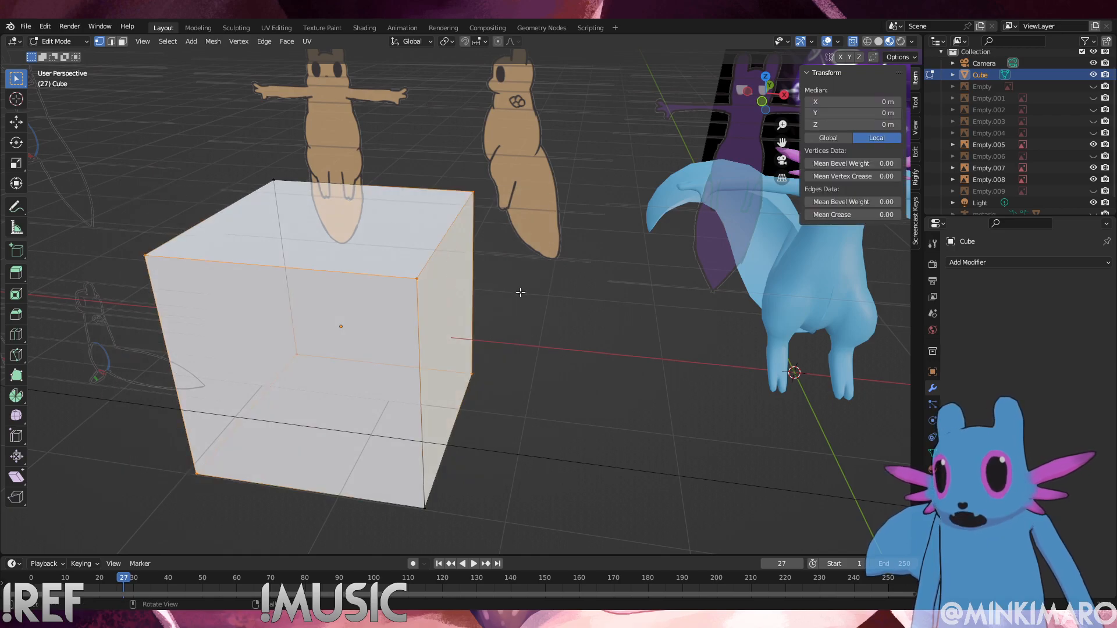
{"action": "left_click", "coordinate": [519, 292]}
{"action": "middle_click_drag", "start_coordinate": [421, 254], "coordinate": [412, 289]}
{"action": "left_click", "coordinate": [330, 282]}
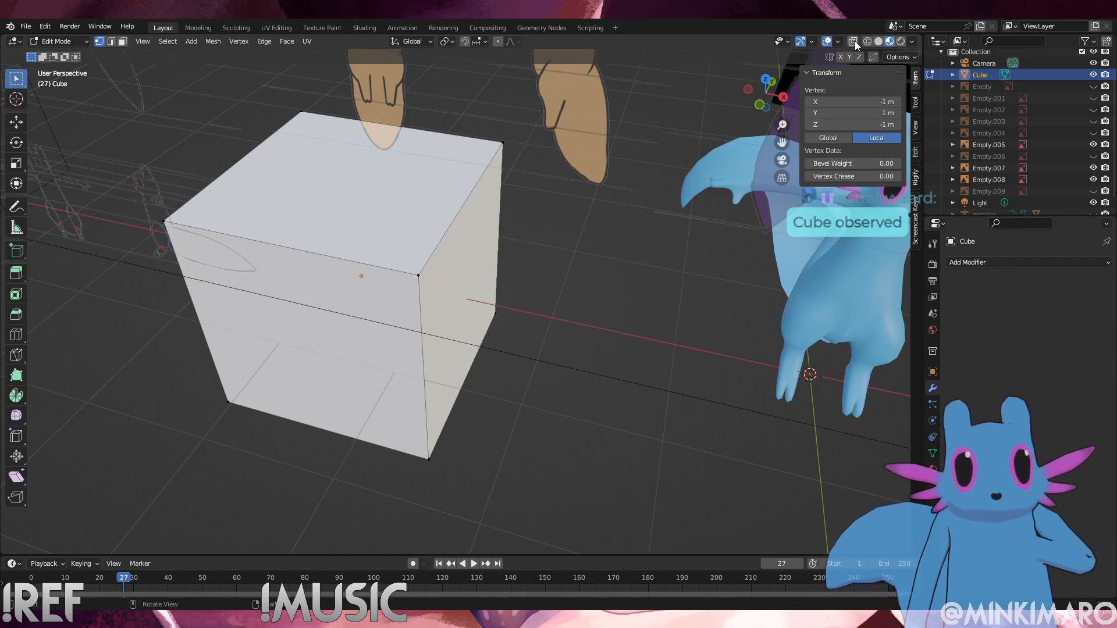
Compare the cube in rendered, solid and wireframe shading with X-ray toggled, and return to Material Preview with X-ray on
{"action": "left_click", "coordinate": [854, 41]}
{"action": "left_click", "coordinate": [901, 42]}
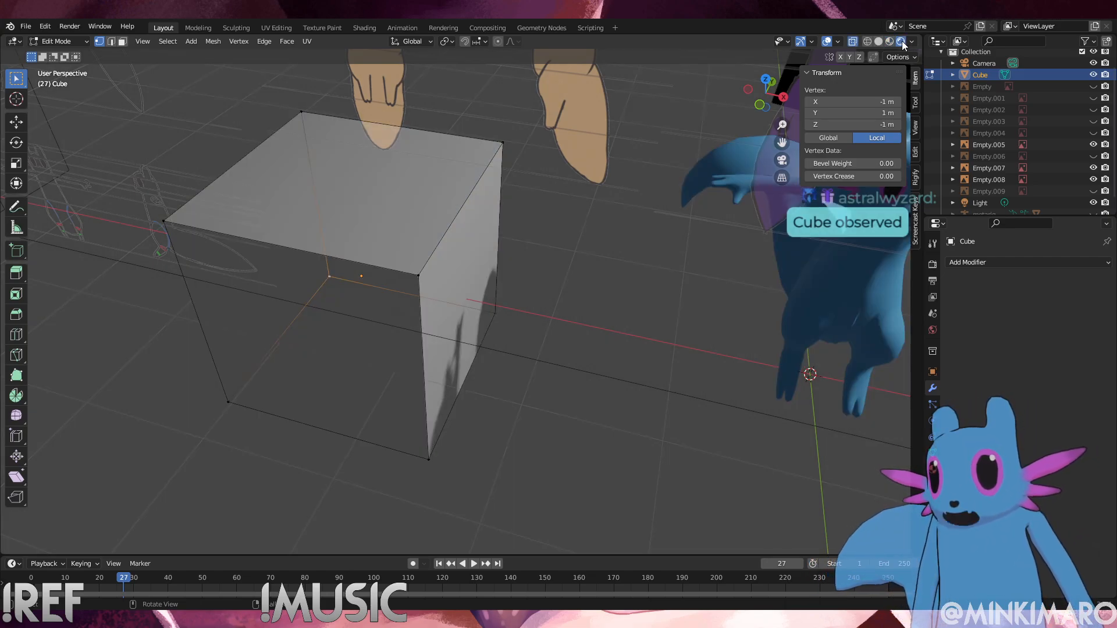
{"action": "left_click", "coordinate": [879, 42]}
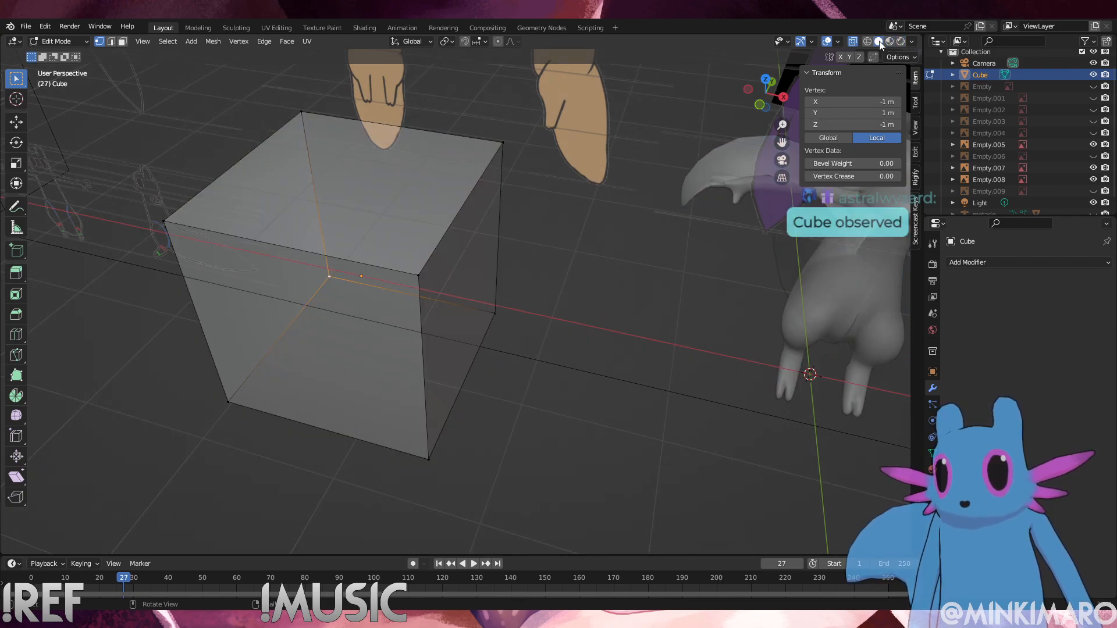
{"action": "left_click", "coordinate": [868, 42]}
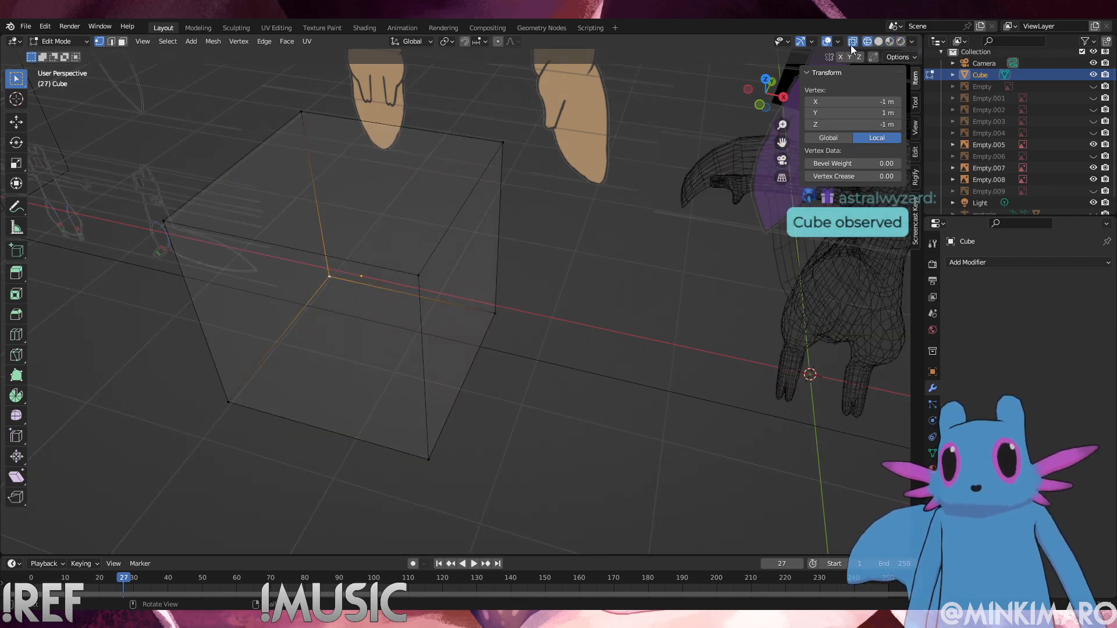
{"action": "left_click", "coordinate": [852, 42]}
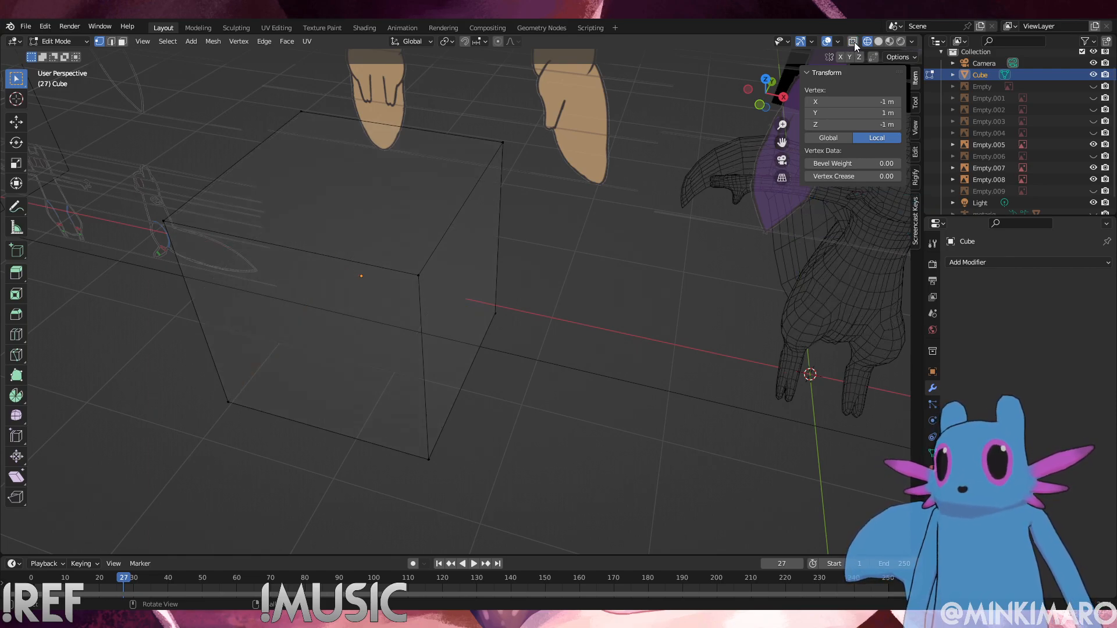
{"action": "left_click", "coordinate": [854, 42]}
{"action": "left_click", "coordinate": [888, 42]}
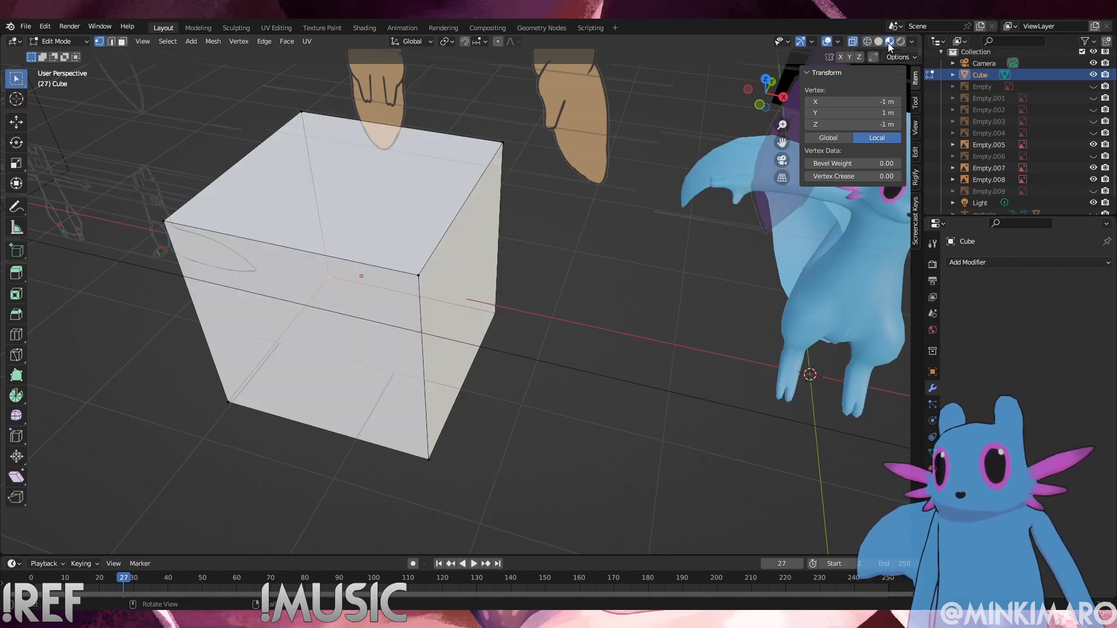
Enable X-axis mesh symmetry, test it by moving the cube's near top corner vertex, and undo the move
{"action": "left_click", "coordinate": [842, 57]}
{"action": "left_click", "coordinate": [431, 279]}
{"action": "key", "text": "g"}
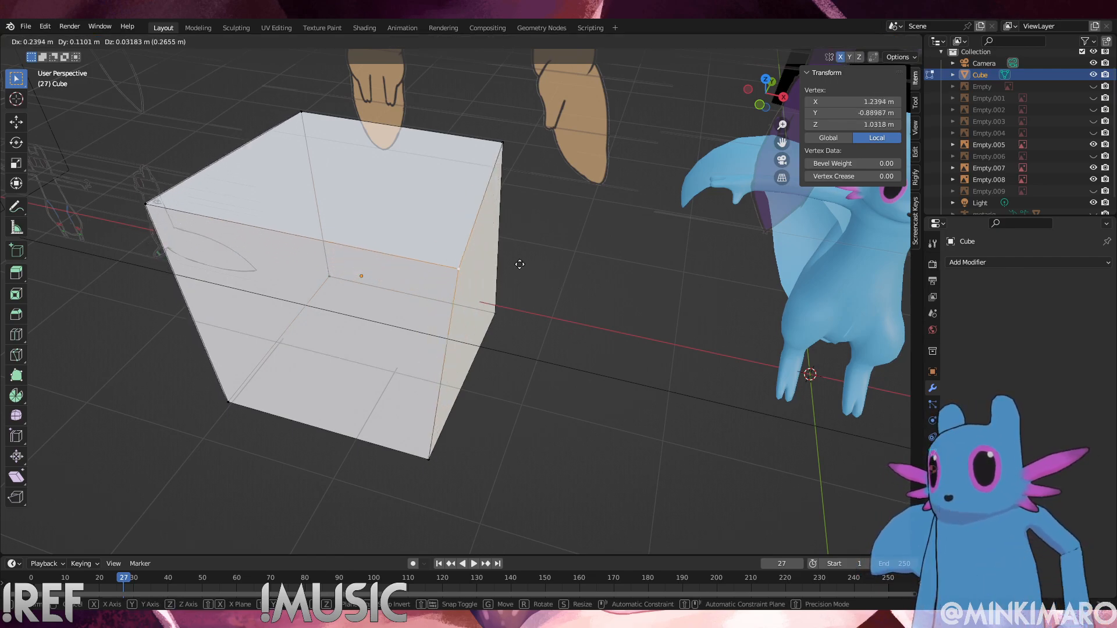
{"action": "left_click", "coordinate": [270, 216]}
{"action": "key", "text": "ctrl+z"}
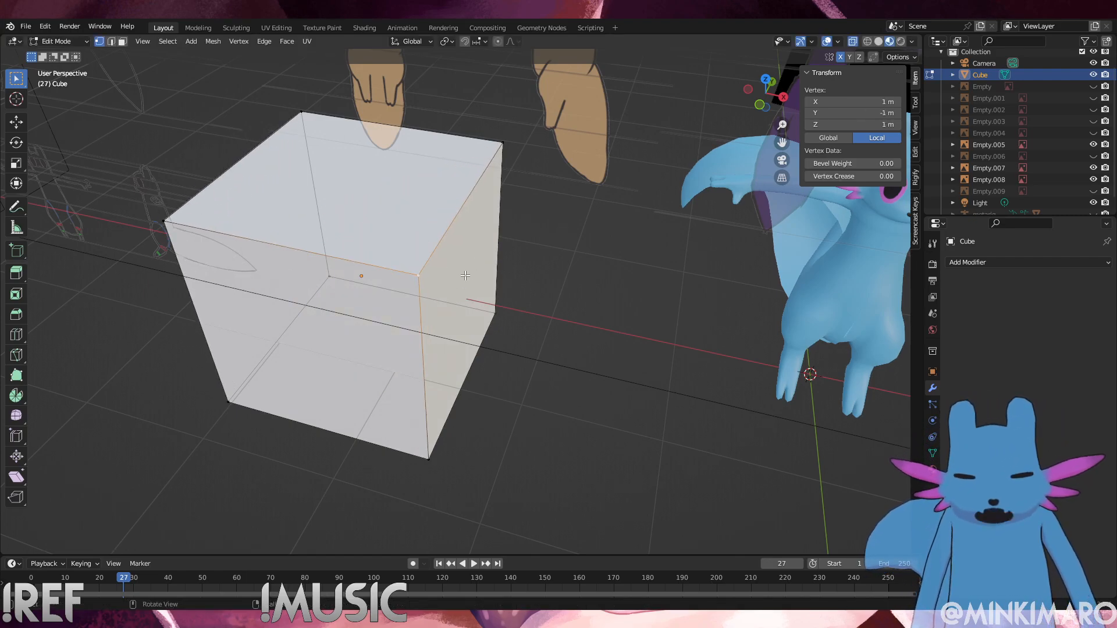
Clear the selection and add a centred loop cut that divides the cube into two halves along X
{"action": "left_click", "coordinate": [565, 411]}
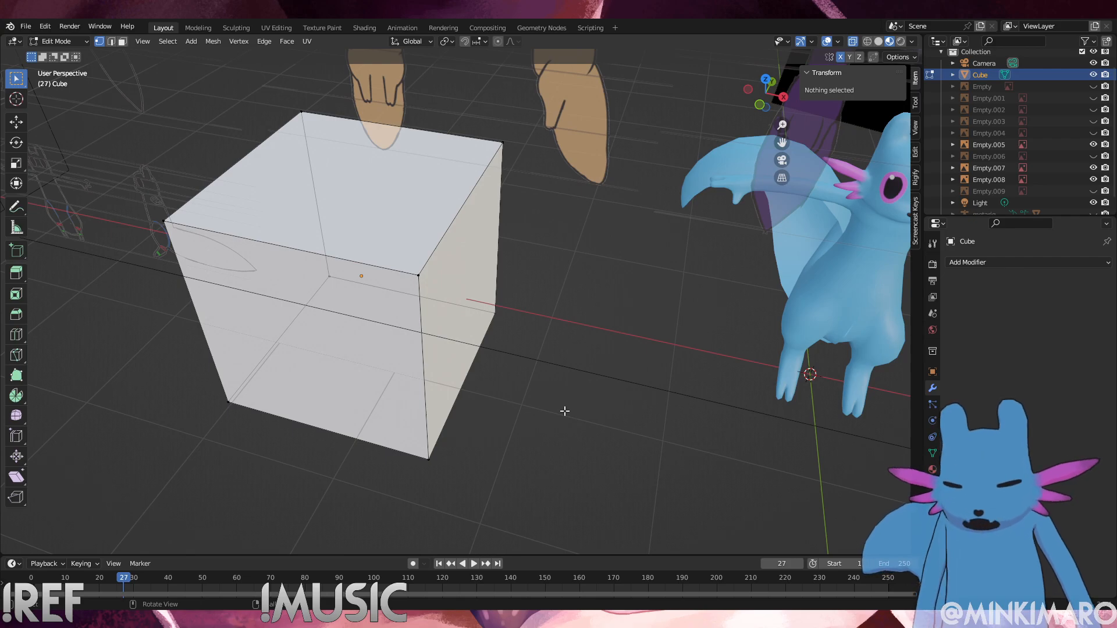
{"action": "middle_click_drag", "start_coordinate": [561, 398], "coordinate": [706, 317]}
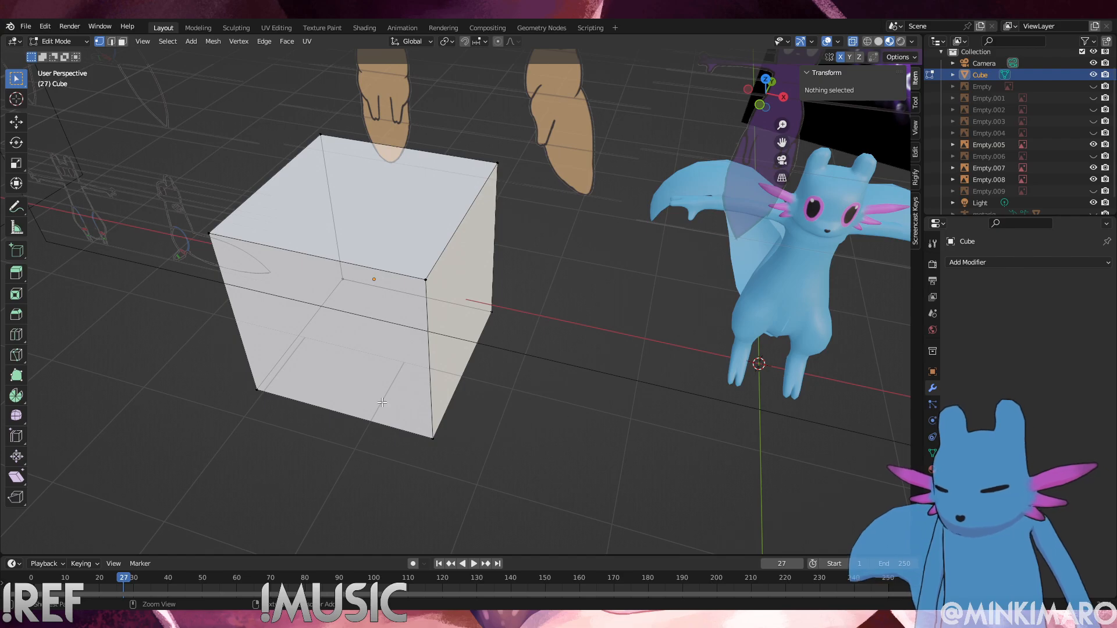
{"action": "key", "text": "ctrl+r"}
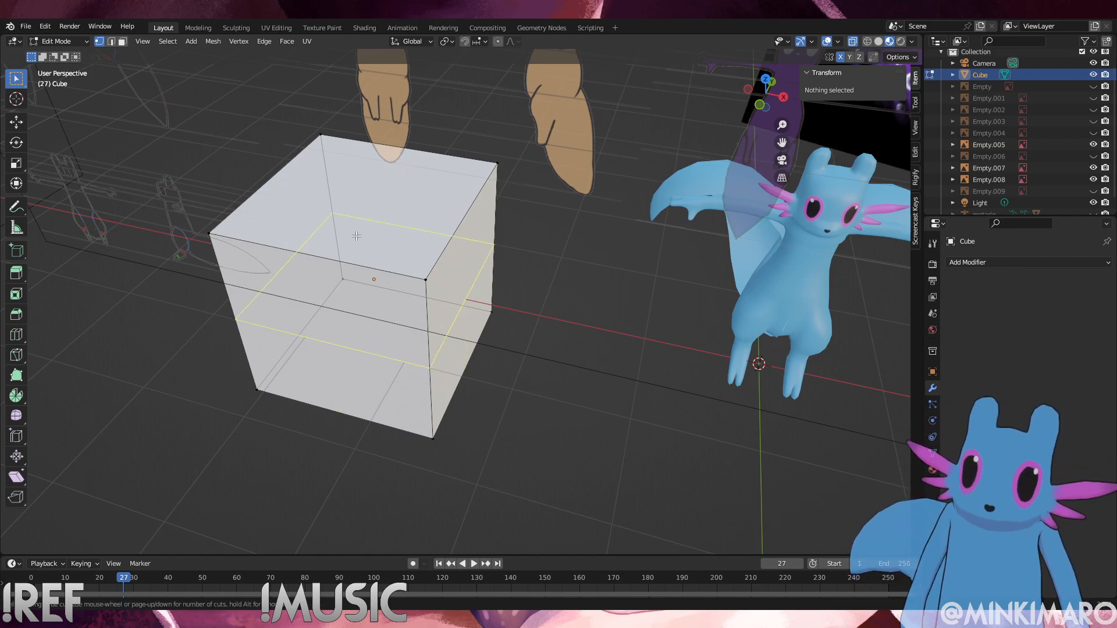
{"action": "left_click", "coordinate": [391, 285]}
{"action": "right_click", "coordinate": [550, 454]}
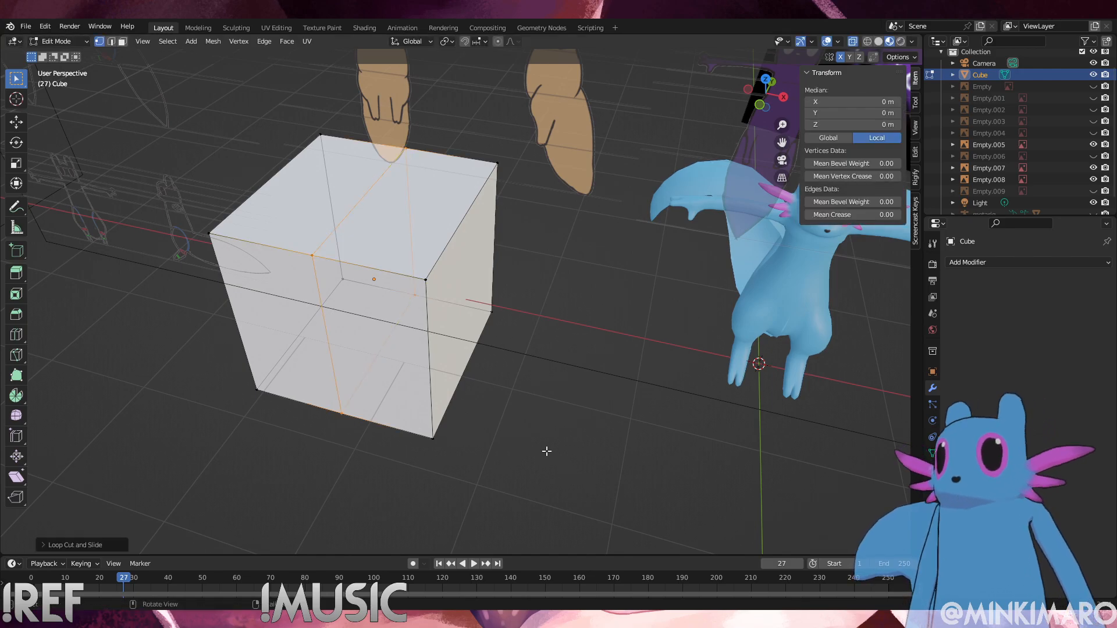
Move the cube's near top corner vertex to about 1.0232, -1.1388, 0.83682 m with X symmetry active
{"action": "left_click", "coordinate": [576, 420]}
{"action": "left_click", "coordinate": [427, 288]}
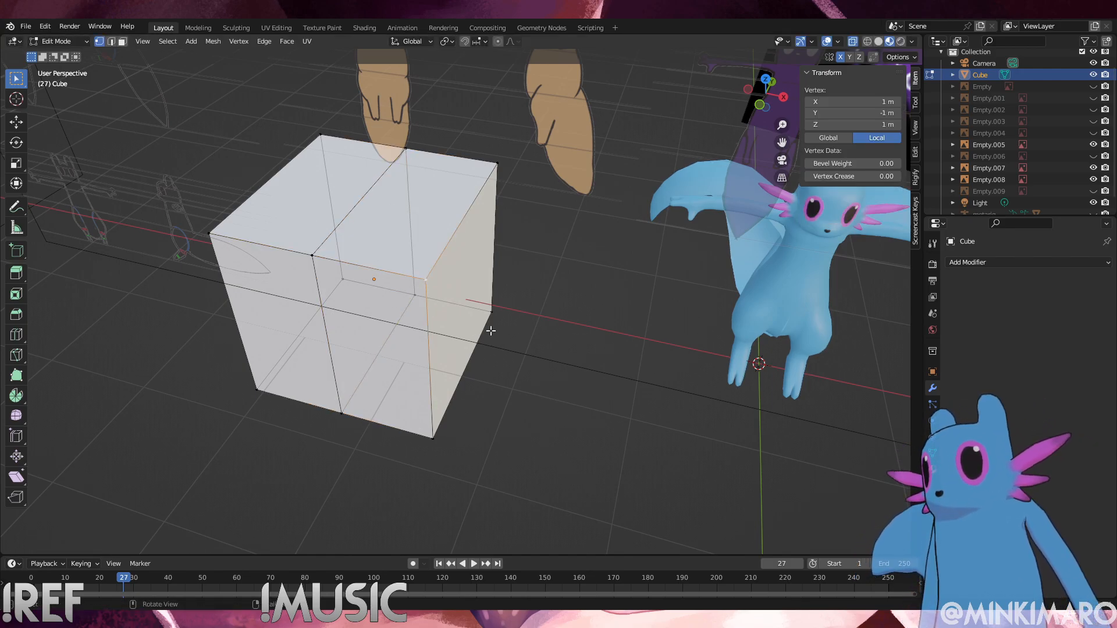
{"action": "key", "text": "g"}
{"action": "left_click", "coordinate": [505, 369]}
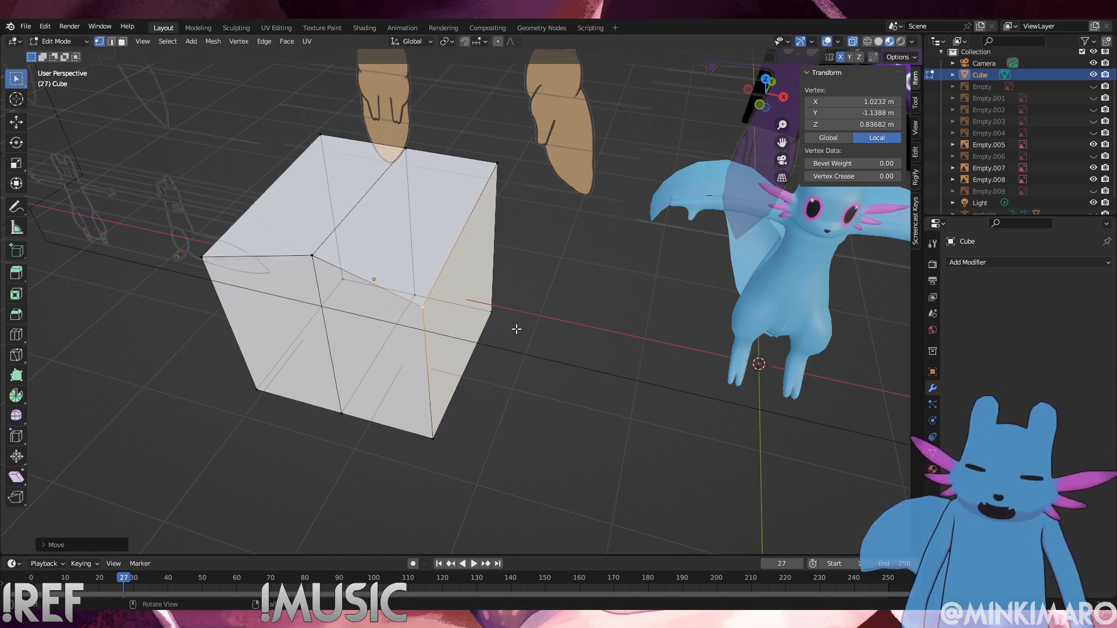
Select the whole cube mesh in the front view and return to Object Mode
{"action": "mouse_move", "coordinate": [555, 345]}
{"action": "middle_mouse_down"}
{"action": "mouse_move", "coordinate": [591, 289]}
{"action": "mouse_move", "coordinate": [546, 352]}
{"action": "middle_mouse_up"}
{"action": "key", "text": "KP_1"}
{"action": "left_click_drag", "start_coordinate": [611, 204], "coordinate": [197, 547]}
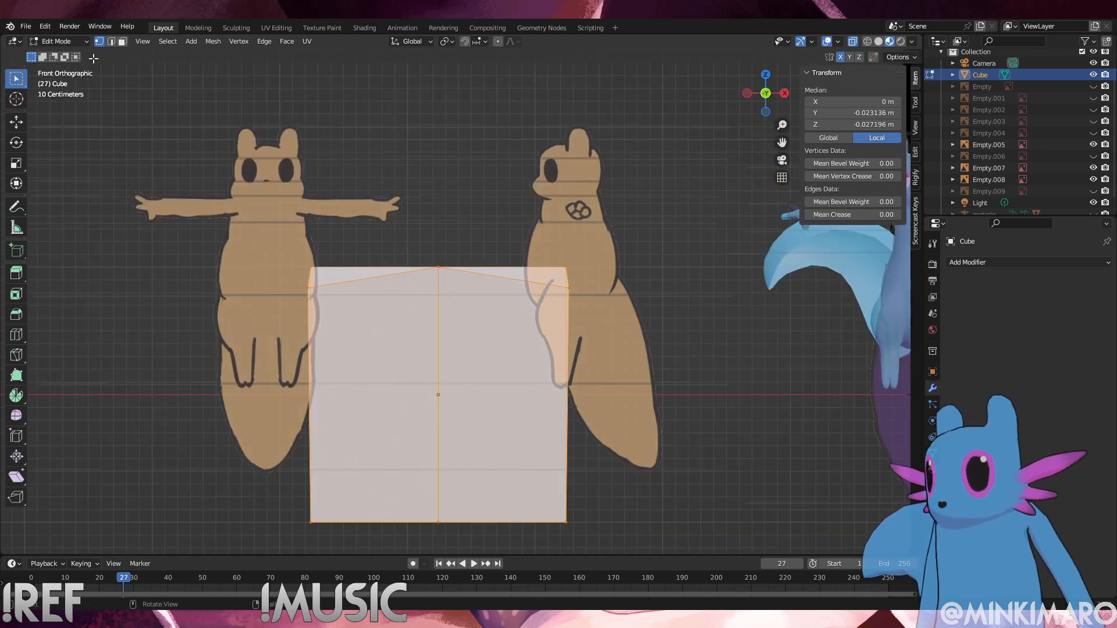
{"action": "left_click", "coordinate": [79, 43]}
{"action": "key", "text": "g"}
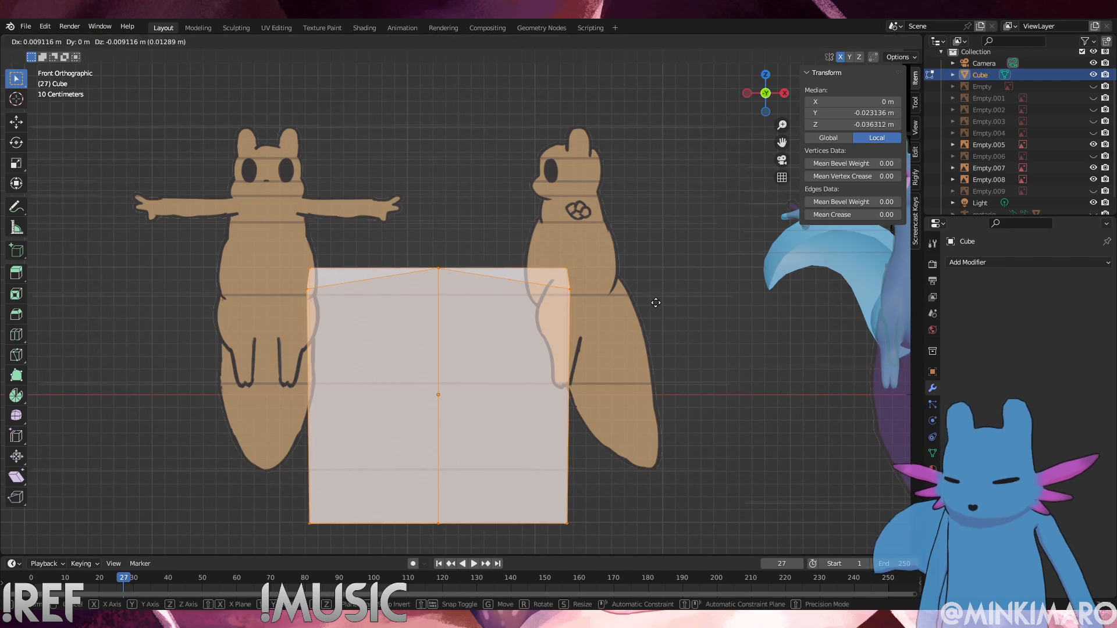
{"action": "key", "text": "Escape"}
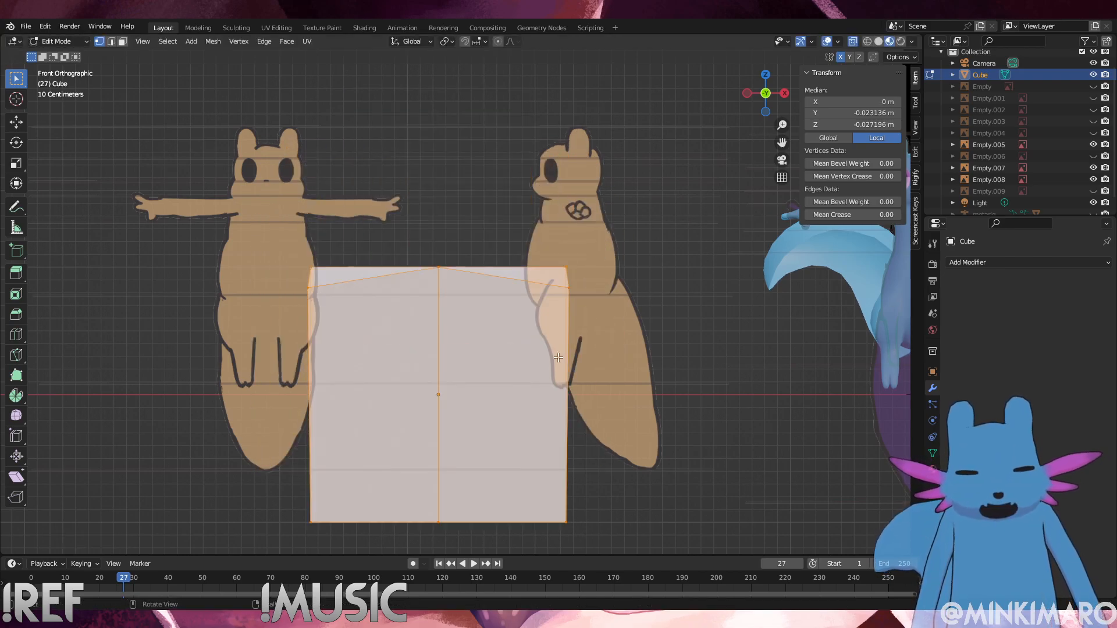
{"action": "left_click", "coordinate": [57, 40]}
{"action": "left_click", "coordinate": [58, 53]}
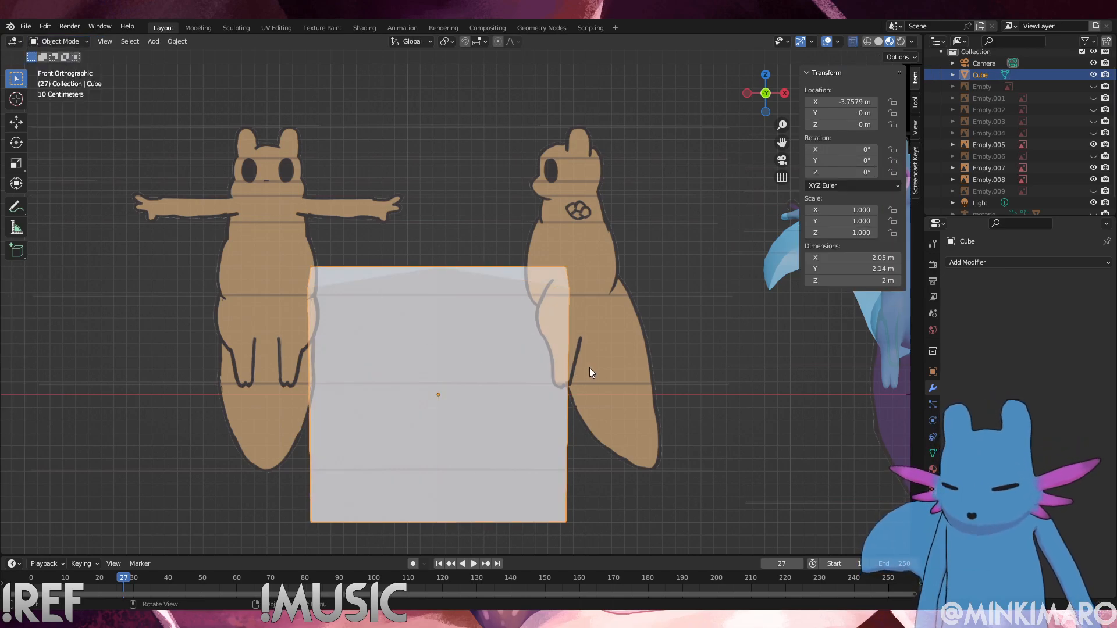
Move the cube over the tan front-view reference, to about X -5.1116 m and Z 0.87966 m
{"action": "key", "text": "g"}
{"action": "left_click", "coordinate": [413, 265]}
{"action": "middle_click_drag", "start_coordinate": [413, 264], "coordinate": [535, 326], "text": "shift"}
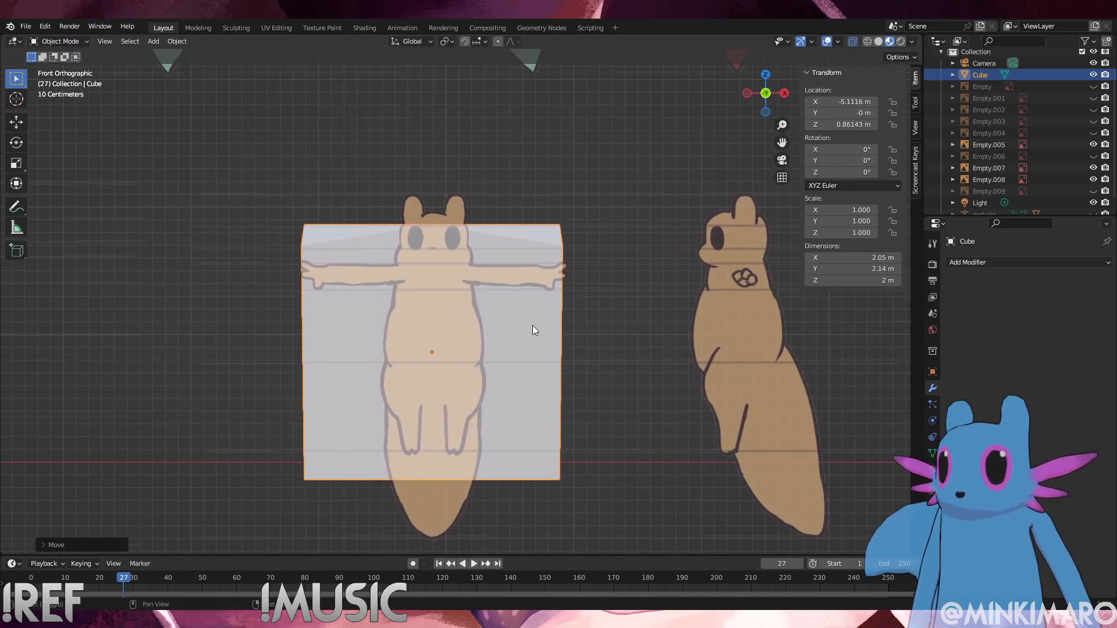
{"action": "key", "text": "g"}
{"action": "left_click", "coordinate": [505, 317]}
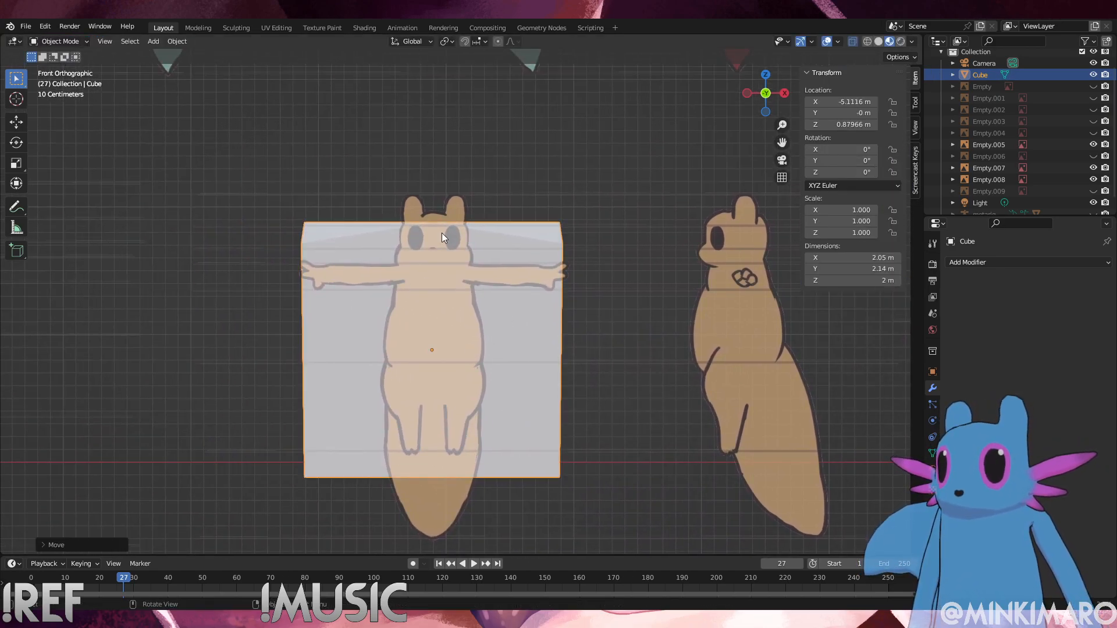
Enter Edit Mode on the repositioned cube
{"action": "key", "text": "KP_7"}
{"action": "key", "text": "KP_1"}
{"action": "left_click", "coordinate": [62, 41]}
{"action": "left_click", "coordinate": [61, 67]}
Add three horizontal loop cuts around the cube and slide them slightly upward
{"action": "middle_click_drag", "start_coordinate": [388, 282], "coordinate": [347, 316]}
{"action": "key", "text": "KP_3"}
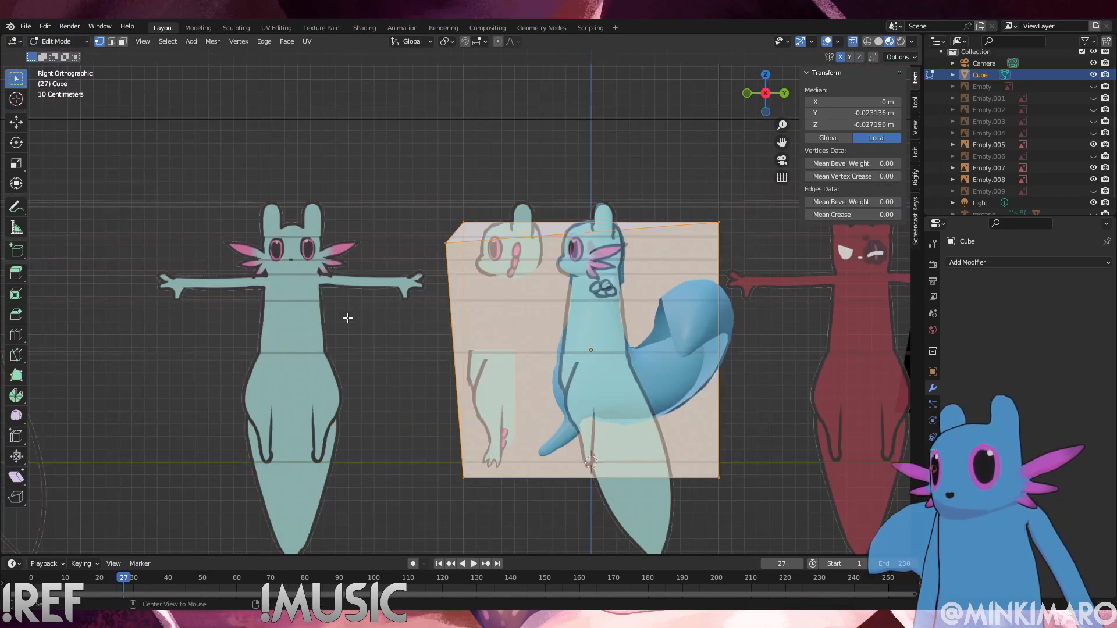
{"action": "key", "text": "KP_1"}
{"action": "middle_click_drag", "start_coordinate": [458, 317], "coordinate": [627, 346]}
{"action": "left_click", "coordinate": [627, 345]}
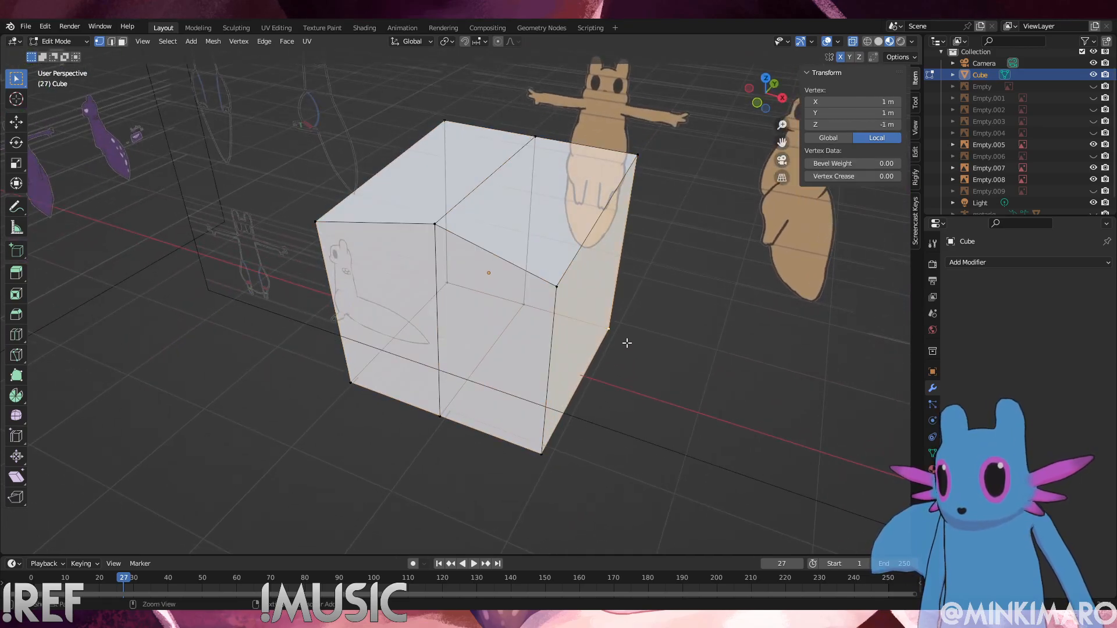
{"action": "key", "text": "ctrl+r"}
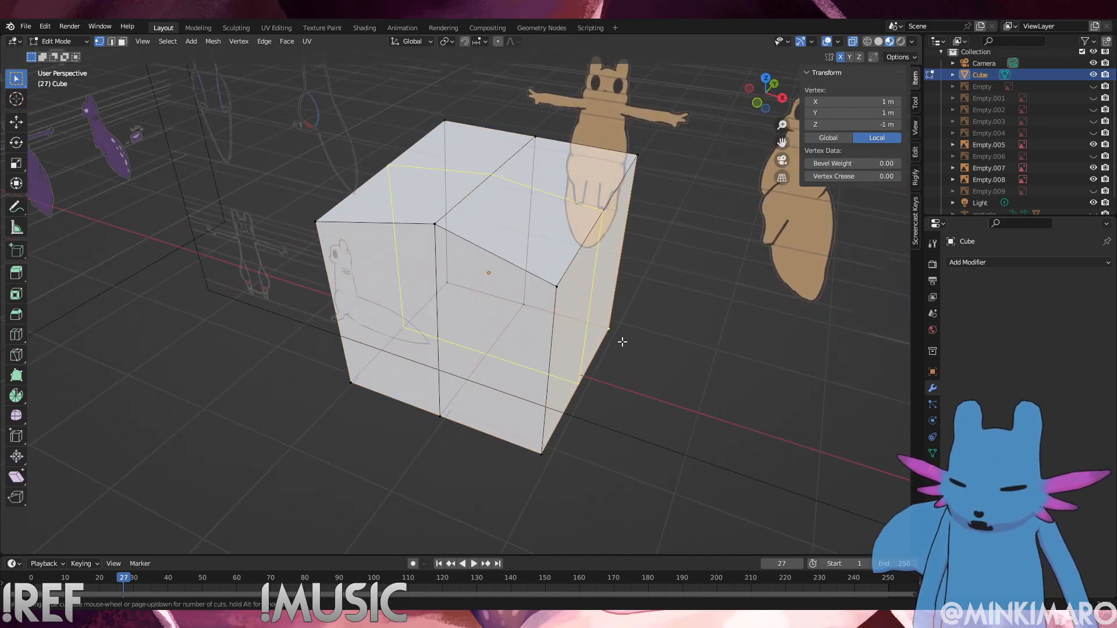
{"action": "scroll", "coordinate": [618, 343], "scroll_direction": "up", "scroll_amount": 4}
{"action": "left_click", "coordinate": [625, 345]}
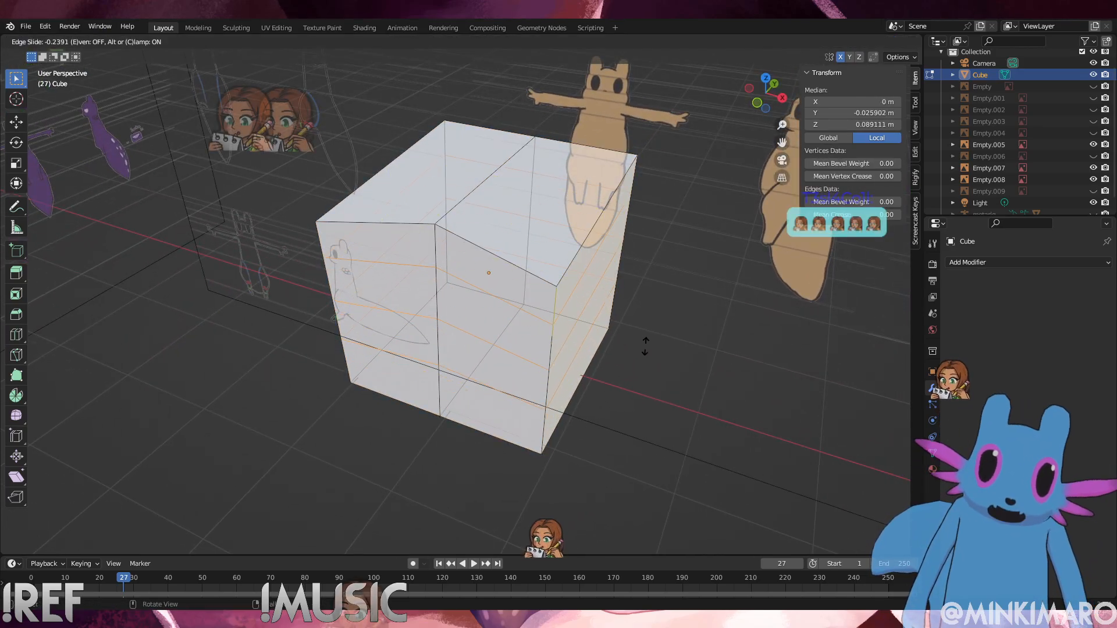
{"action": "left_click", "coordinate": [645, 347]}
In the front view, scale the top two vertex rows inward to the tan reference's head and shoulder width
{"action": "key", "text": "KP_1"}
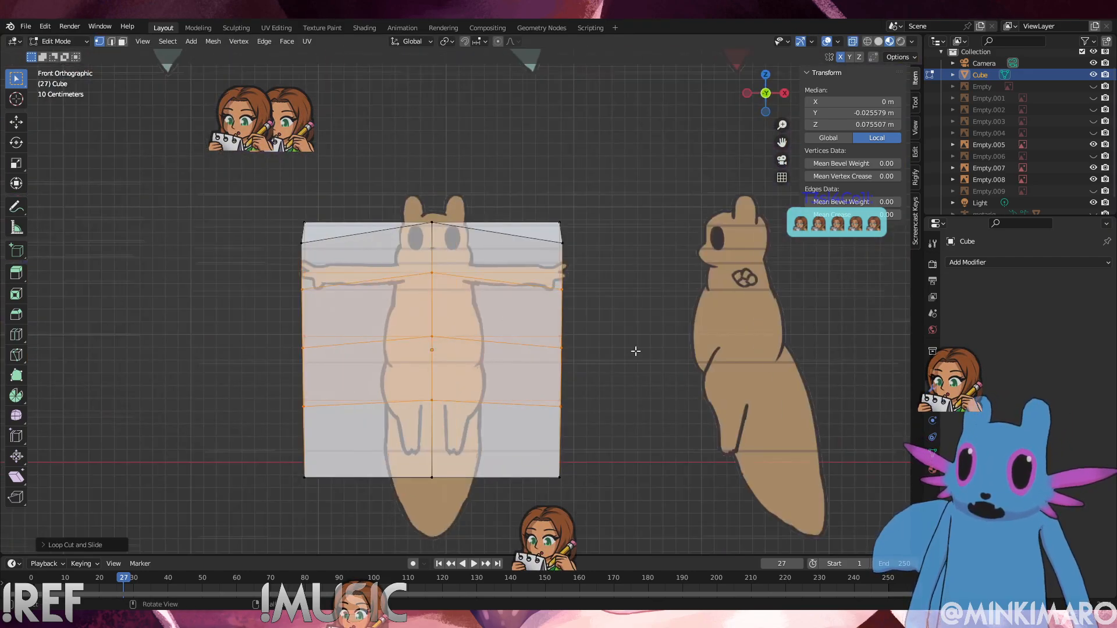
{"action": "key", "text": "alt+a"}
{"action": "left_click_drag", "start_coordinate": [617, 256], "coordinate": [293, 200]}
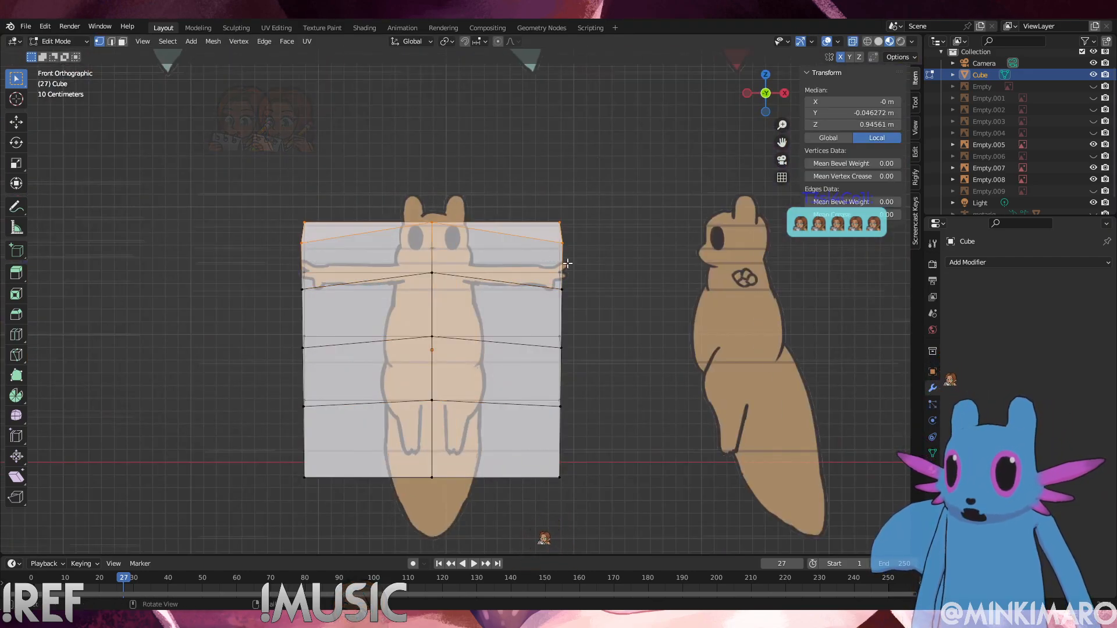
{"action": "key", "text": "s"}
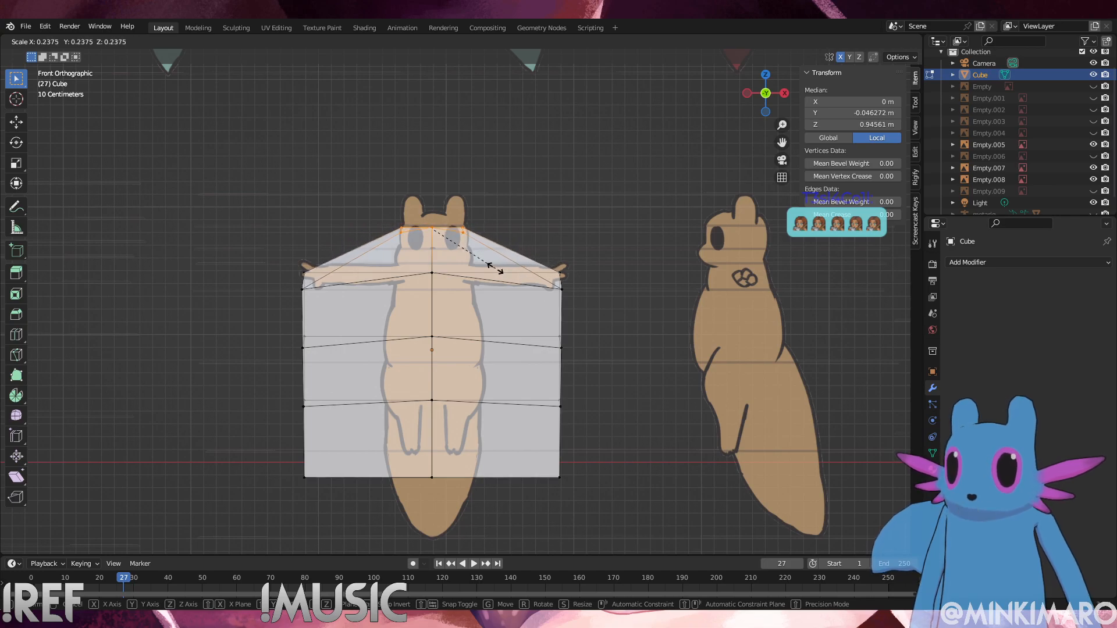
{"action": "left_click", "coordinate": [633, 322]}
{"action": "left_click_drag", "start_coordinate": [638, 306], "coordinate": [204, 252]}
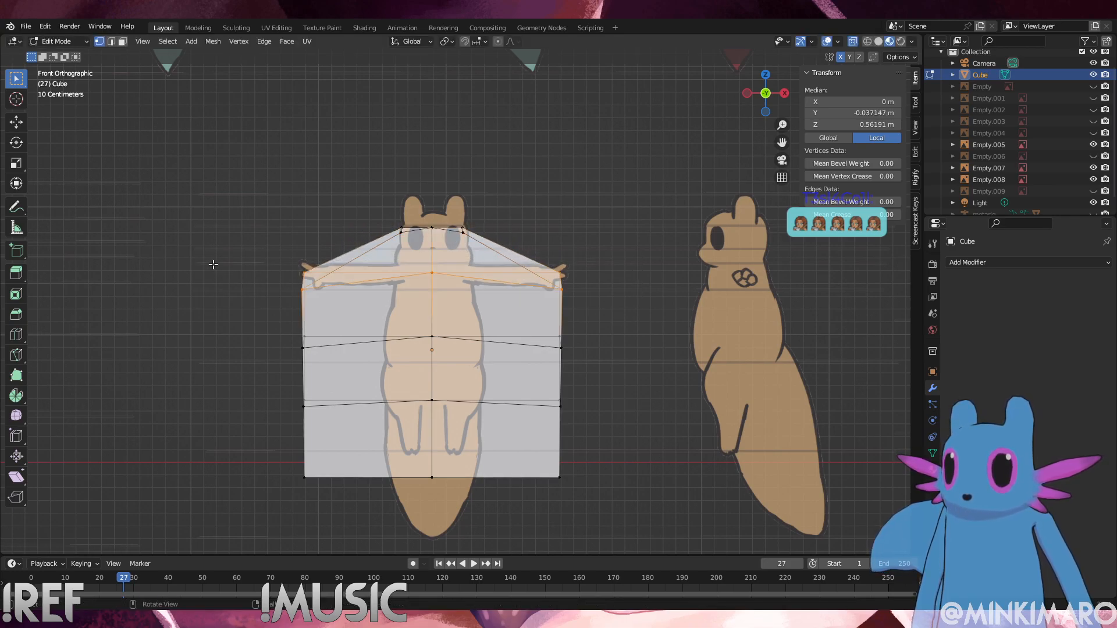
{"action": "key", "text": "s"}
{"action": "left_click", "coordinate": [521, 292]}
Scale the lower three vertex rows inward to follow the tan reference's torso, hips and tail outline
{"action": "left_click_drag", "start_coordinate": [606, 381], "coordinate": [225, 302]}
{"action": "key", "text": "s"}
{"action": "left_click", "coordinate": [510, 351]}
{"action": "left_click_drag", "start_coordinate": [601, 434], "coordinate": [226, 387]}
{"action": "key", "text": "s"}
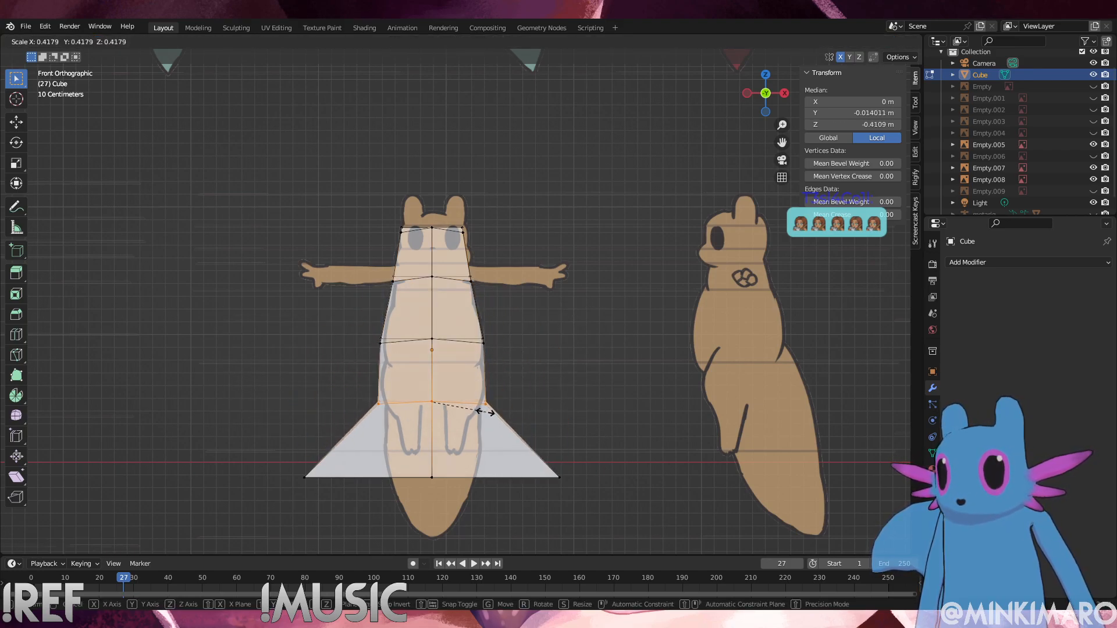
{"action": "left_click", "coordinate": [487, 429]}
{"action": "left_click_drag", "start_coordinate": [628, 506], "coordinate": [244, 446]}
{"action": "key", "text": "s"}
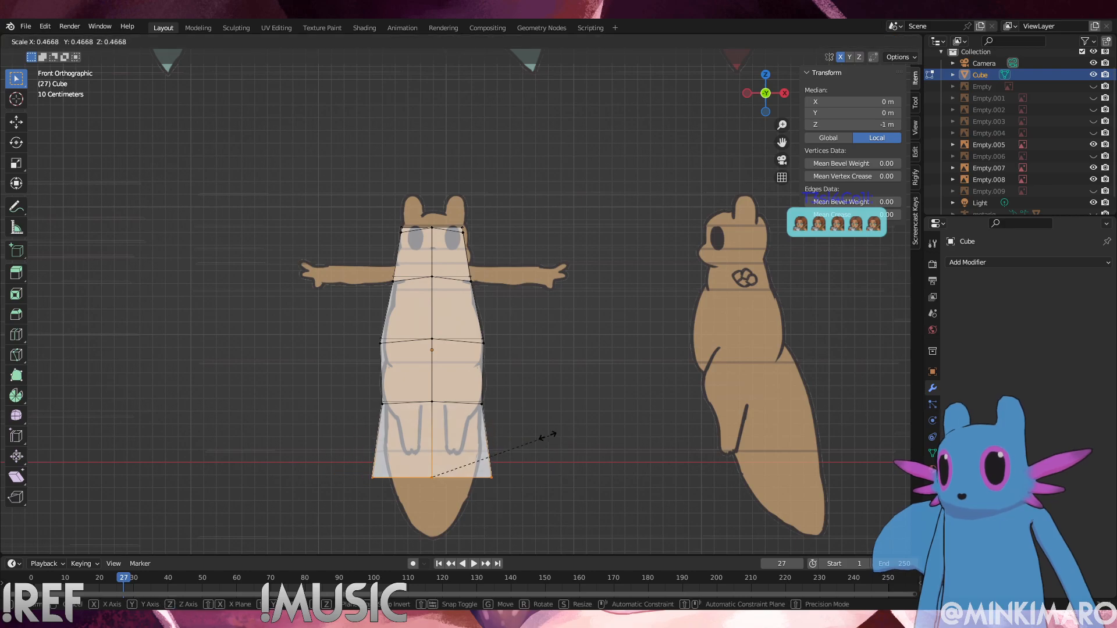
{"action": "left_click", "coordinate": [510, 437]}
Select the body's vertical centre edge loop, try scaling it uniformly, and undo the scaling
{"action": "middle_click_drag", "start_coordinate": [511, 437], "coordinate": [514, 322]}
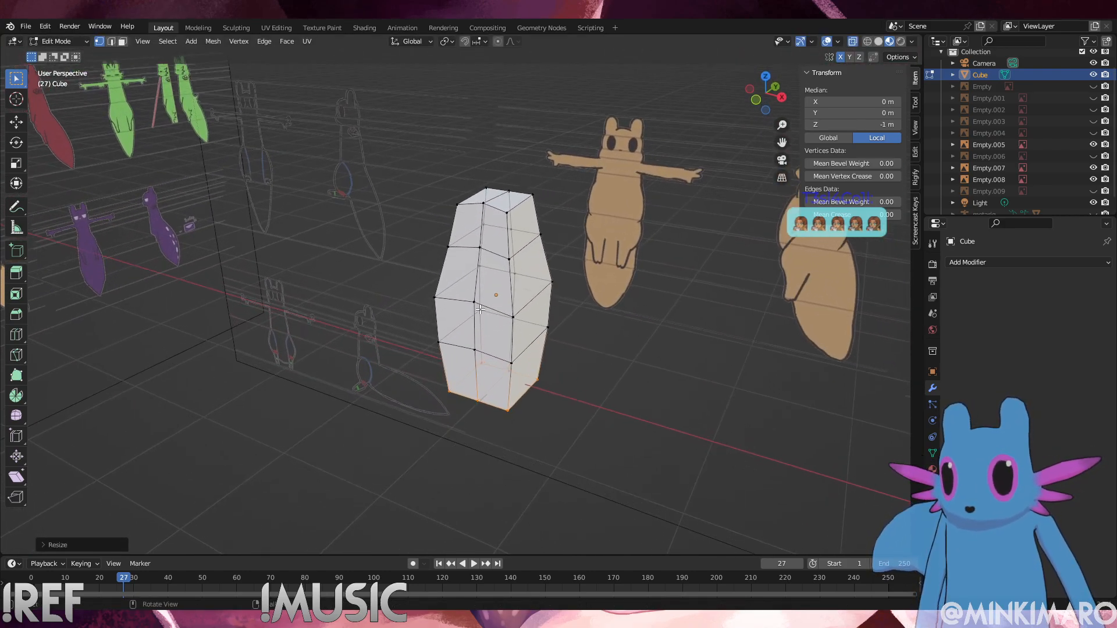
{"action": "left_click", "coordinate": [476, 329], "text": "alt"}
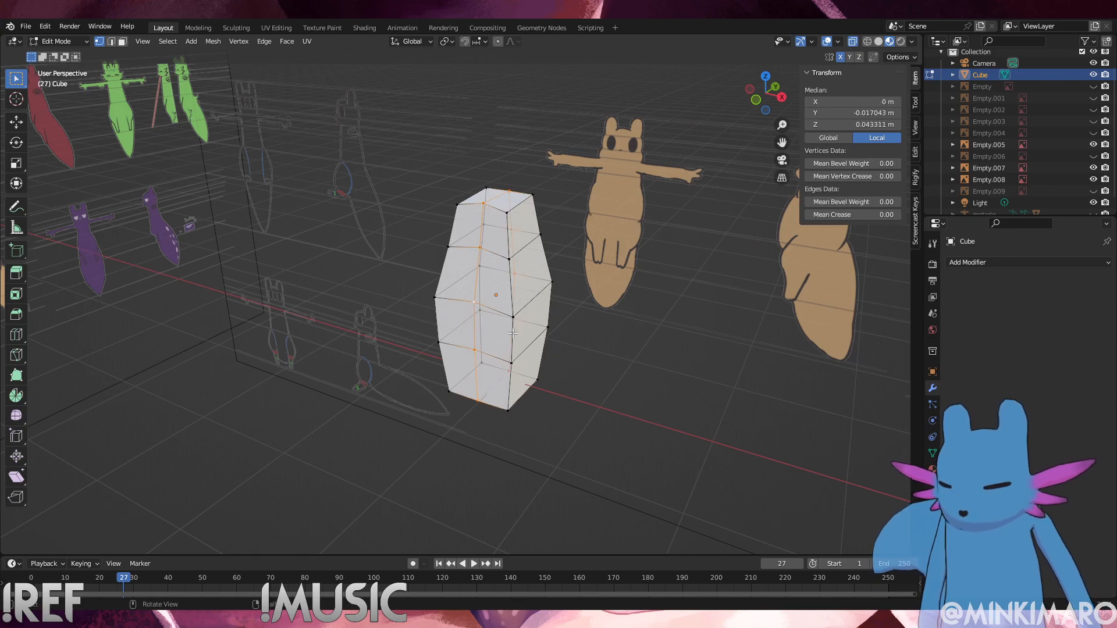
{"action": "key", "text": "s"}
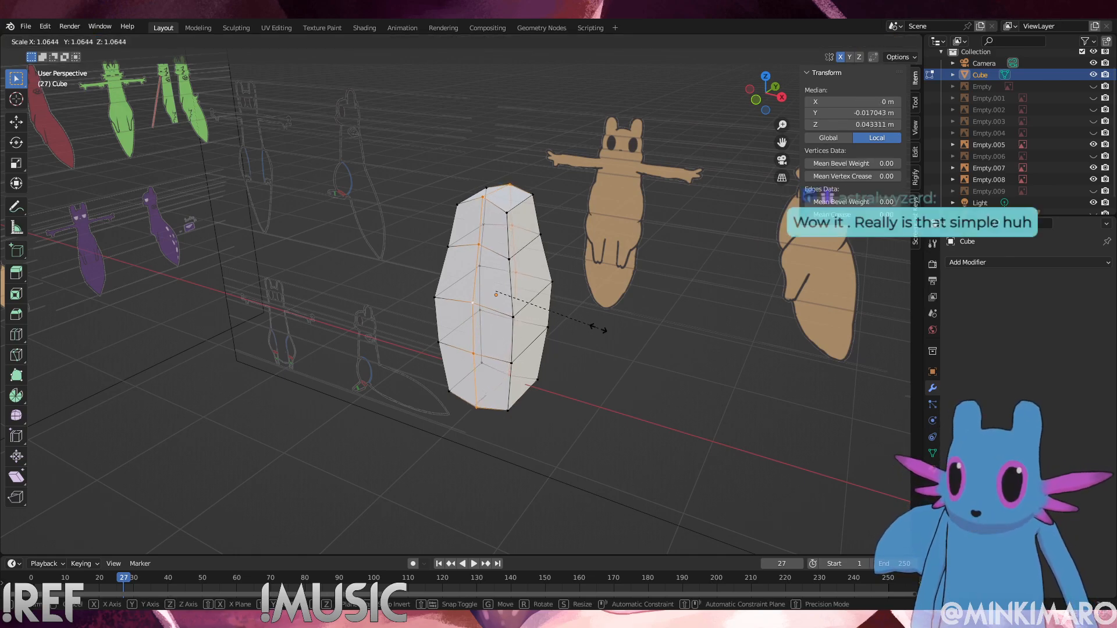
{"action": "left_click", "coordinate": [600, 328]}
{"action": "middle_click_drag", "start_coordinate": [601, 328], "coordinate": [466, 288]}
{"action": "key", "text": "ctrl+z"}
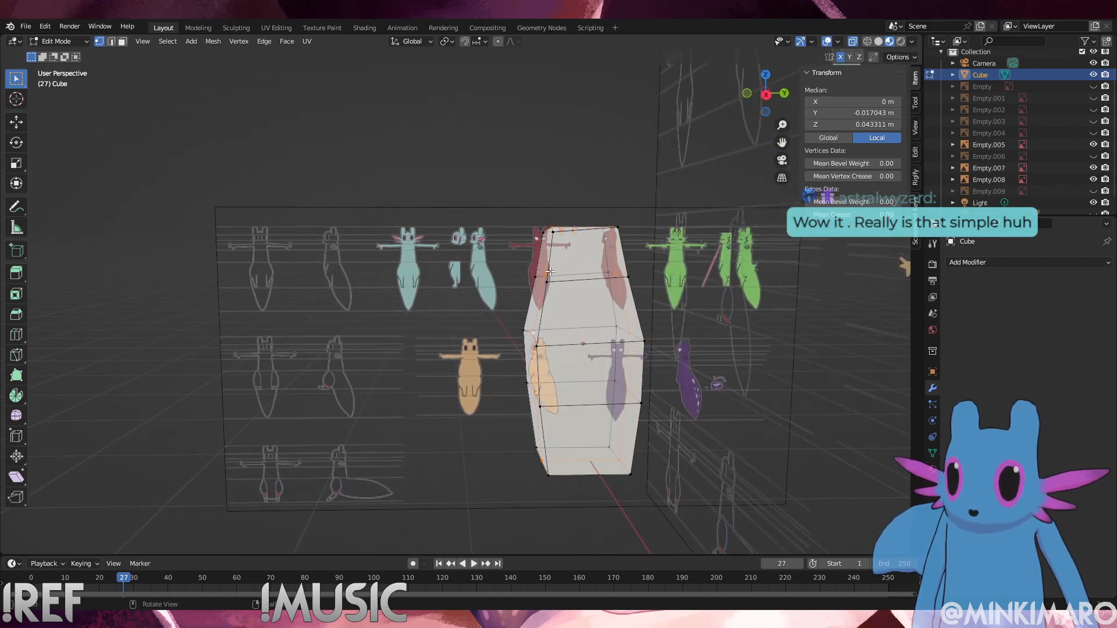
Scale the vertical centre edge loop outward along the Y axis to round the body's front and back
{"action": "key", "text": "s"}
{"action": "key", "text": "x"}
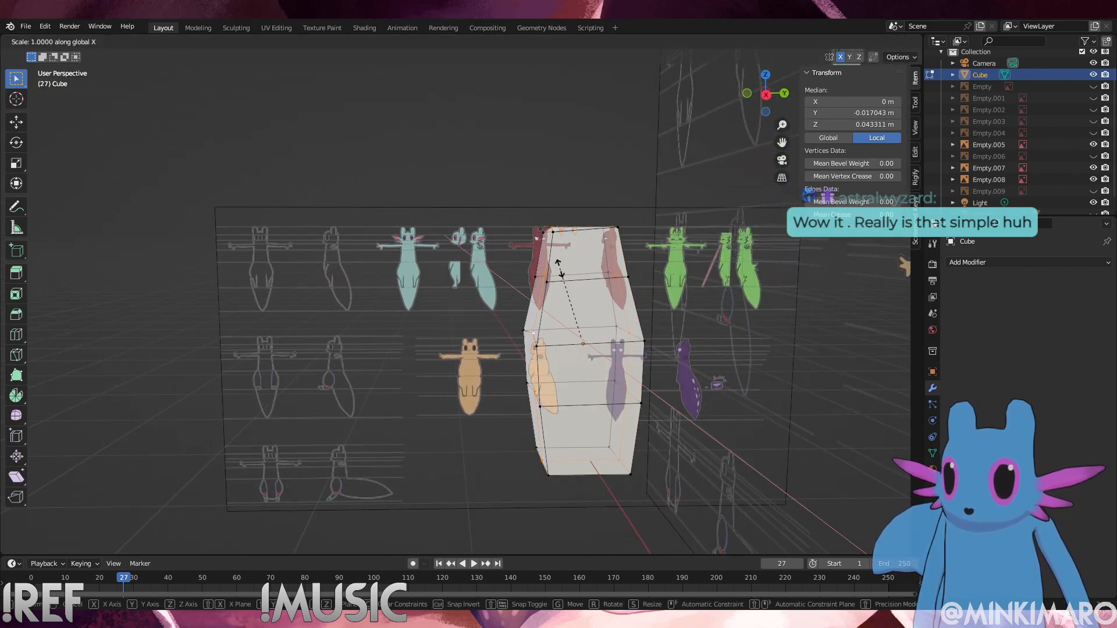
{"action": "key", "text": "y"}
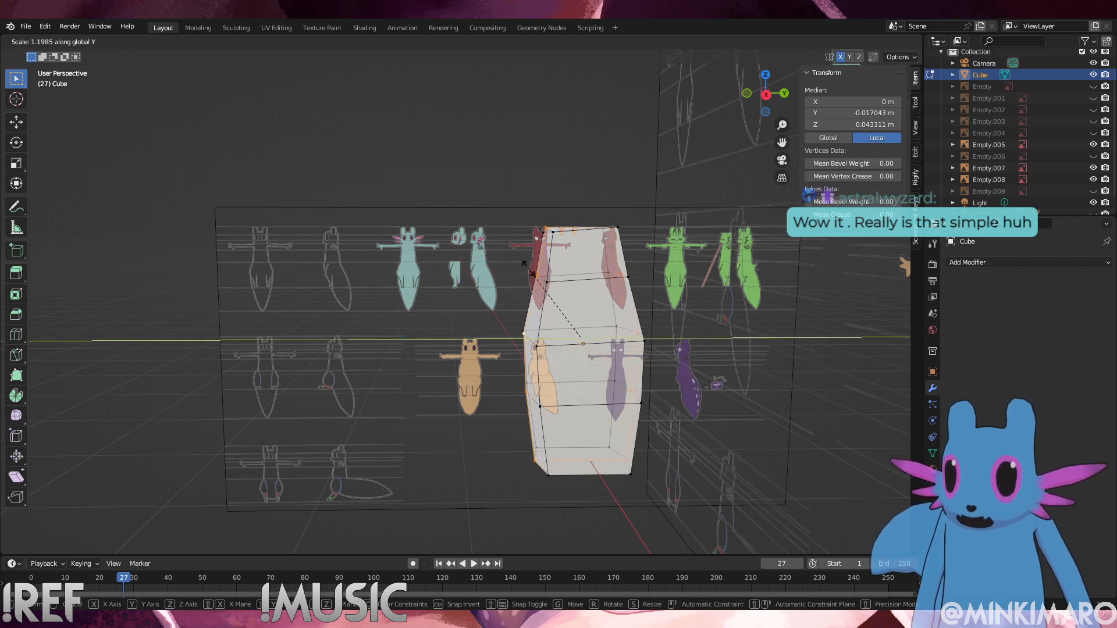
{"action": "left_click", "coordinate": [499, 269]}
{"action": "middle_click_drag", "start_coordinate": [499, 269], "coordinate": [711, 286]}
Add a centred vertical loop cut through the body's side faces and clear the selection
{"action": "key", "text": "KP_1"}
{"action": "key", "text": "ctrl+KP_3"}
{"action": "left_click", "coordinate": [513, 396]}
{"action": "middle_click_drag", "start_coordinate": [419, 346], "coordinate": [337, 326]}
{"action": "key", "text": "ctrl+r"}
{"action": "left_click", "coordinate": [332, 247]}
{"action": "right_click", "coordinate": [331, 247]}
{"action": "left_click", "coordinate": [516, 319]}
{"action": "middle_click_drag", "start_coordinate": [516, 318], "coordinate": [469, 269]}
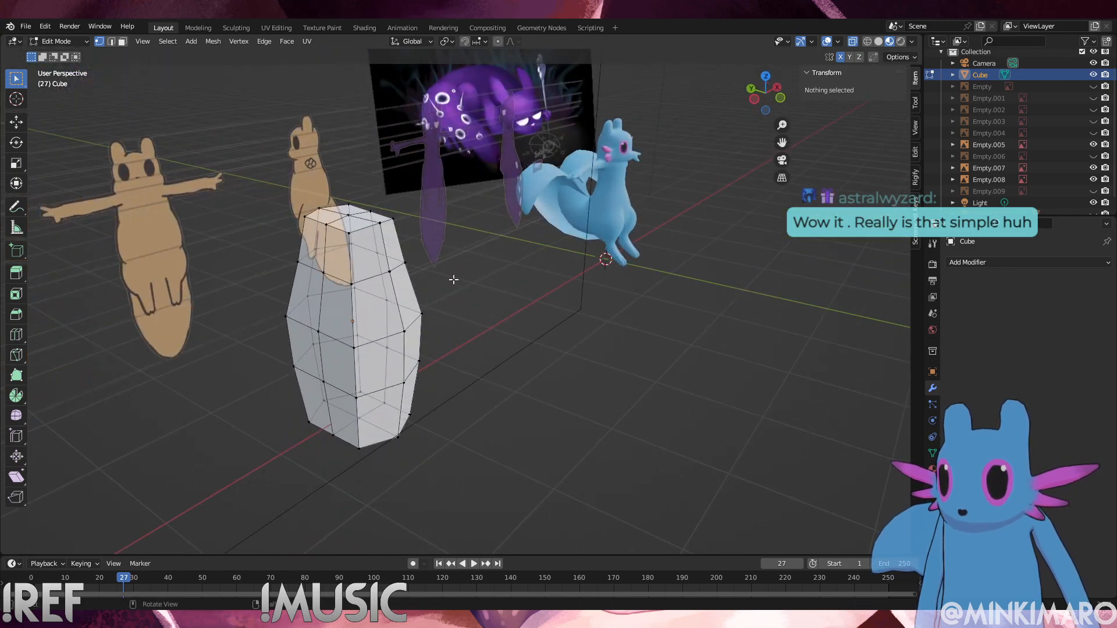
Select the side edge loop and scale it outward along the X axis to round the body's sides
{"action": "left_click", "coordinate": [322, 312], "text": "alt"}
{"action": "key", "text": "s"}
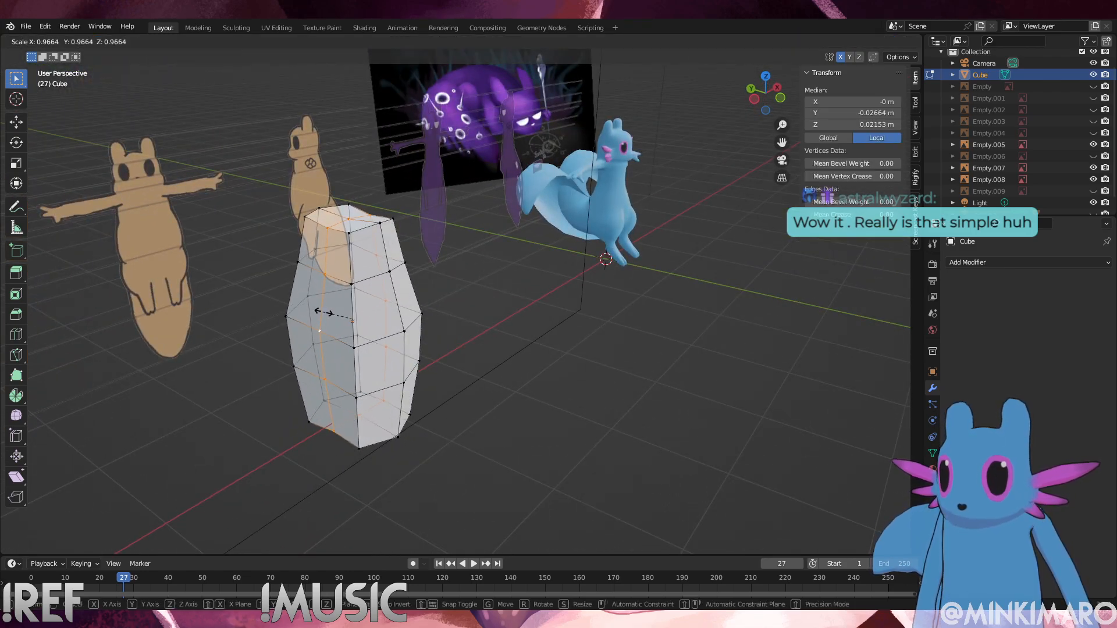
{"action": "key", "text": "x"}
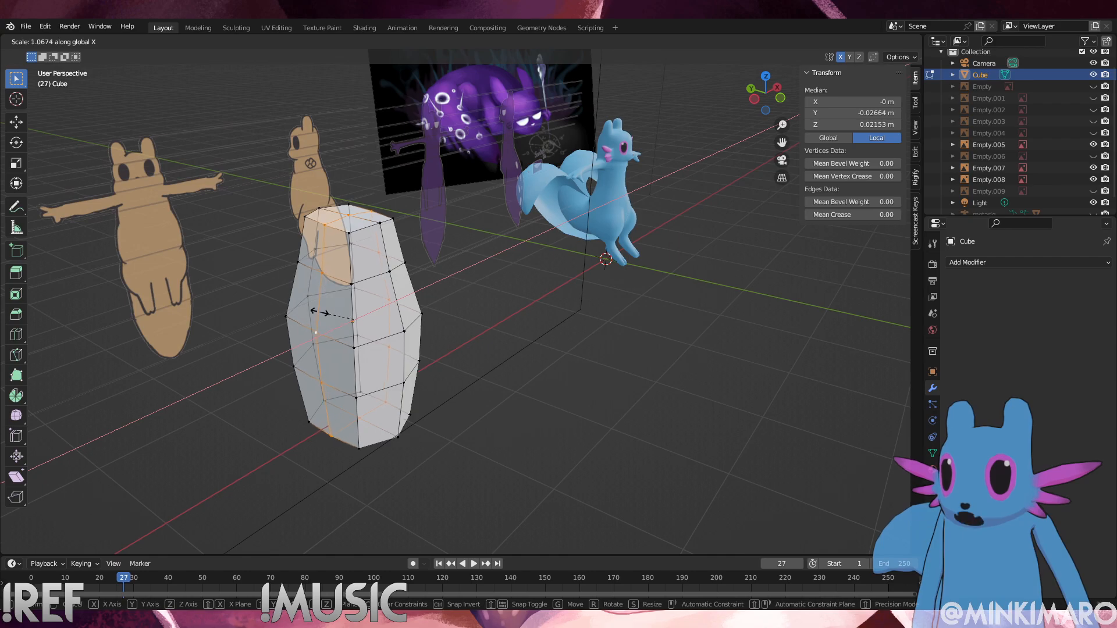
{"action": "left_click", "coordinate": [313, 312]}
{"action": "middle_click_drag", "start_coordinate": [315, 313], "coordinate": [443, 225], "text": "alt"}
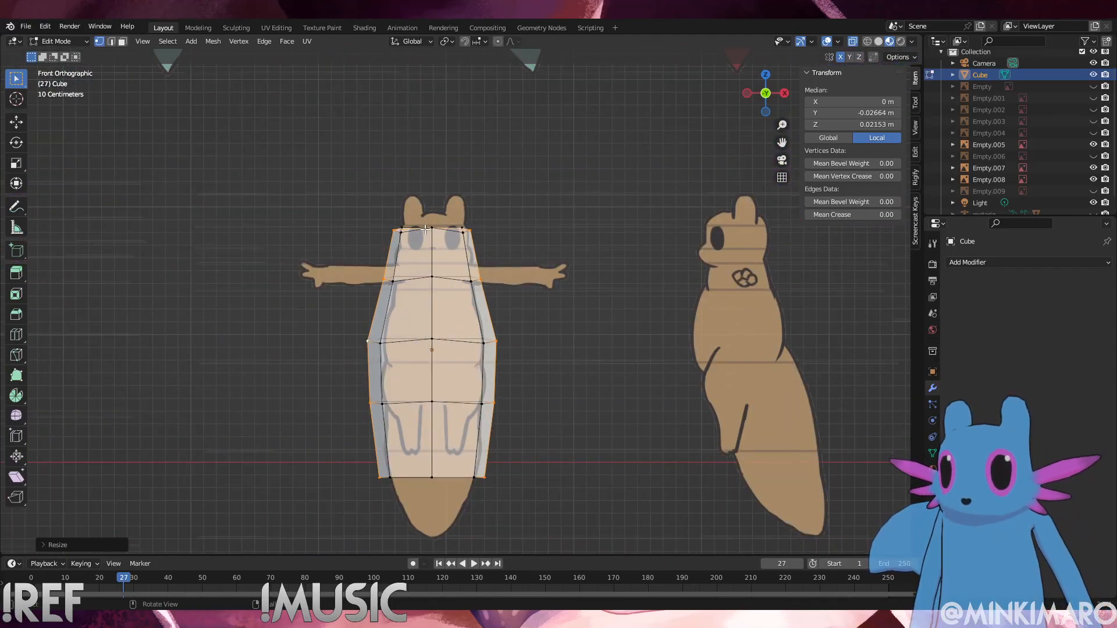
{"action": "middle_click_drag", "start_coordinate": [466, 216], "coordinate": [489, 289]}
{"action": "left_click", "coordinate": [454, 213]}
{"action": "left_click_drag", "start_coordinate": [491, 506], "coordinate": [330, 452]}
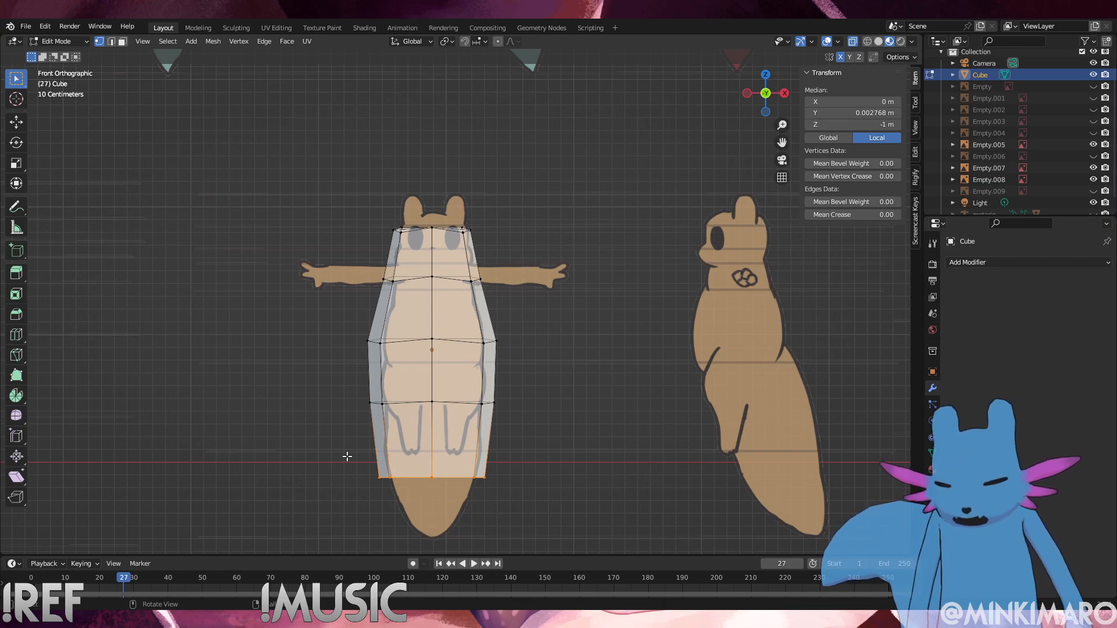
{"action": "key", "text": "alt+a"}
{"action": "key", "text": "ctrl+r"}
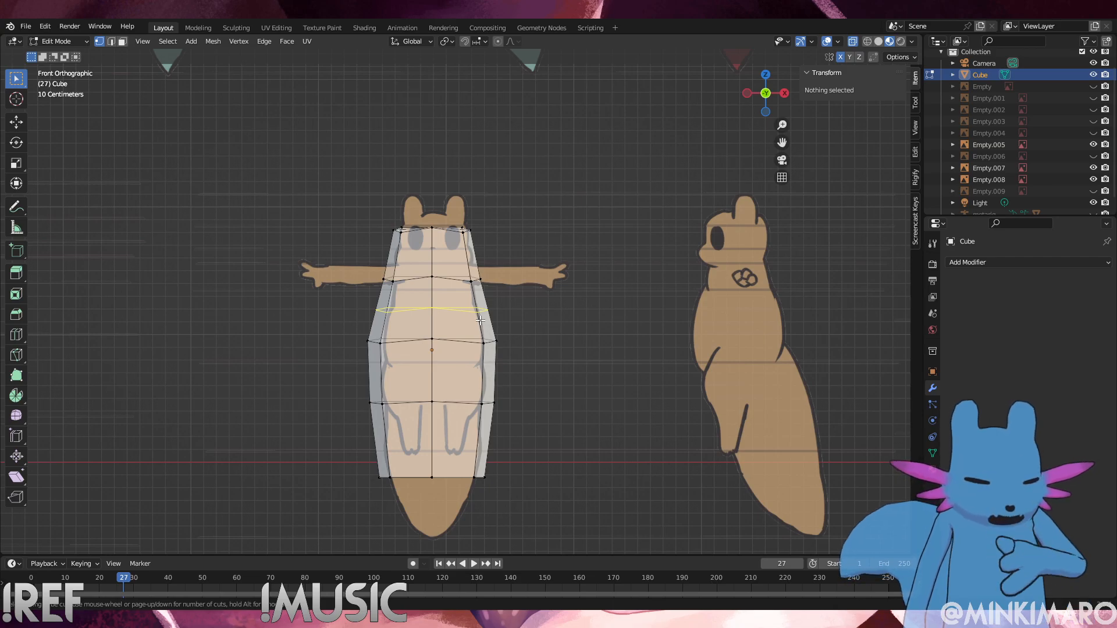
{"action": "right_click", "coordinate": [480, 331]}
{"action": "middle_click_drag", "start_coordinate": [494, 355], "coordinate": [470, 396]}
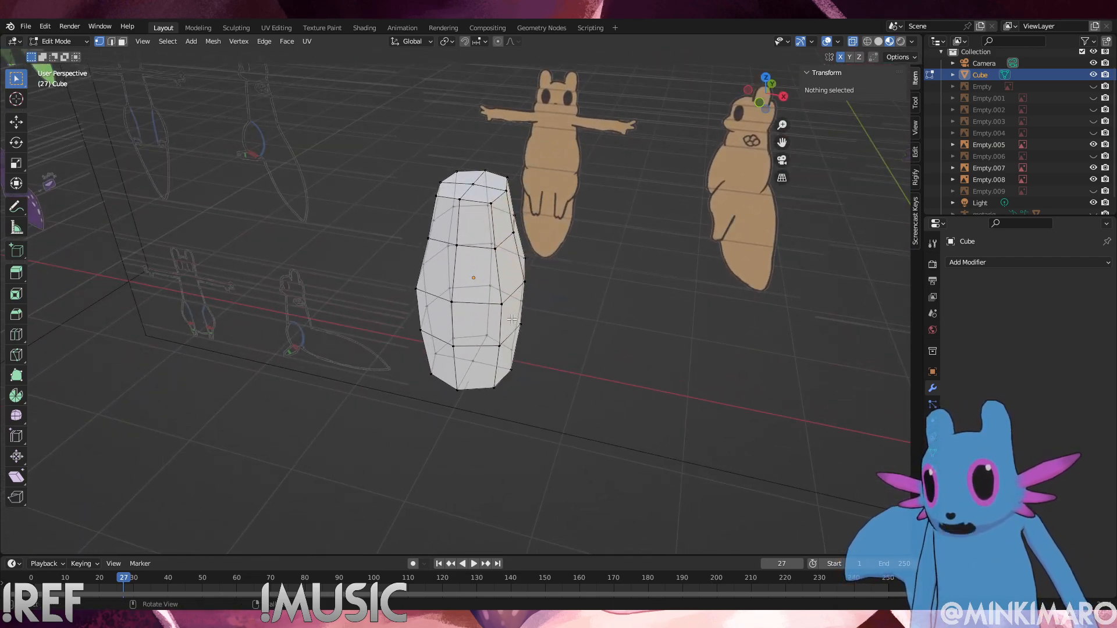
Subdivide the horizontal edge between two neighbouring vertices at the middle of the body's front, then clear the selection
{"action": "left_click", "coordinate": [503, 307]}
{"action": "left_click", "coordinate": [455, 308], "text": "shift"}
{"action": "right_click", "coordinate": [640, 317]}
{"action": "left_click", "coordinate": [606, 337]}
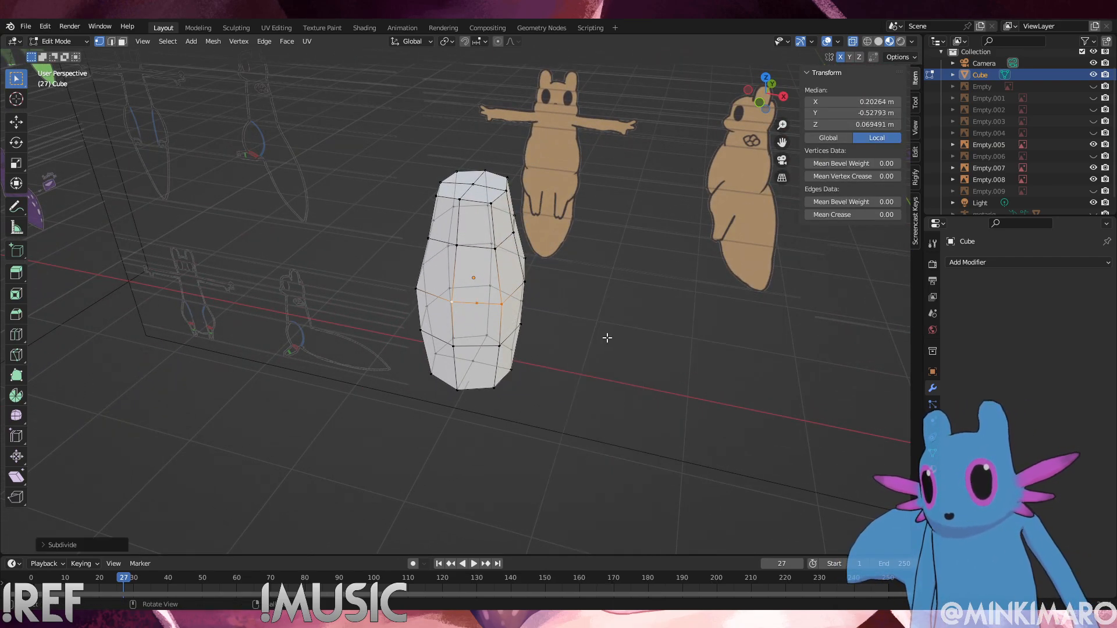
{"action": "left_click", "coordinate": [584, 318]}
{"action": "scroll", "coordinate": [482, 308], "scroll_direction": "up", "scroll_amount": 2}
{"action": "scroll", "coordinate": [482, 307], "scroll_direction": "up", "scroll_amount": 1}
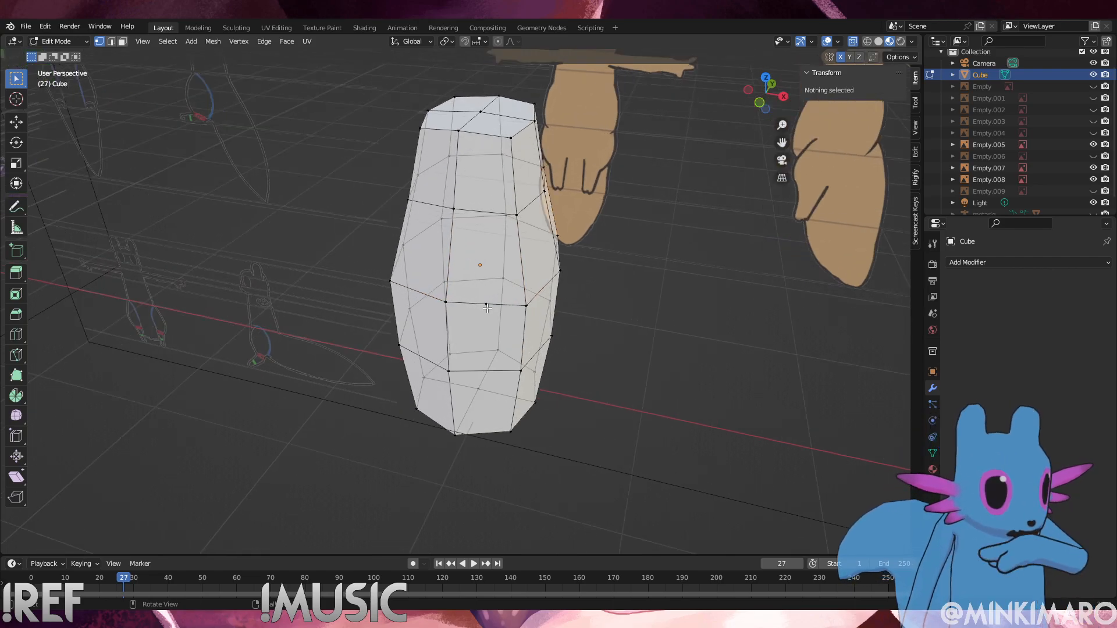
Select the entire body mesh and subdivide it once
{"action": "left_click", "coordinate": [487, 306], "text": "alt"}
{"action": "key", "text": "a"}
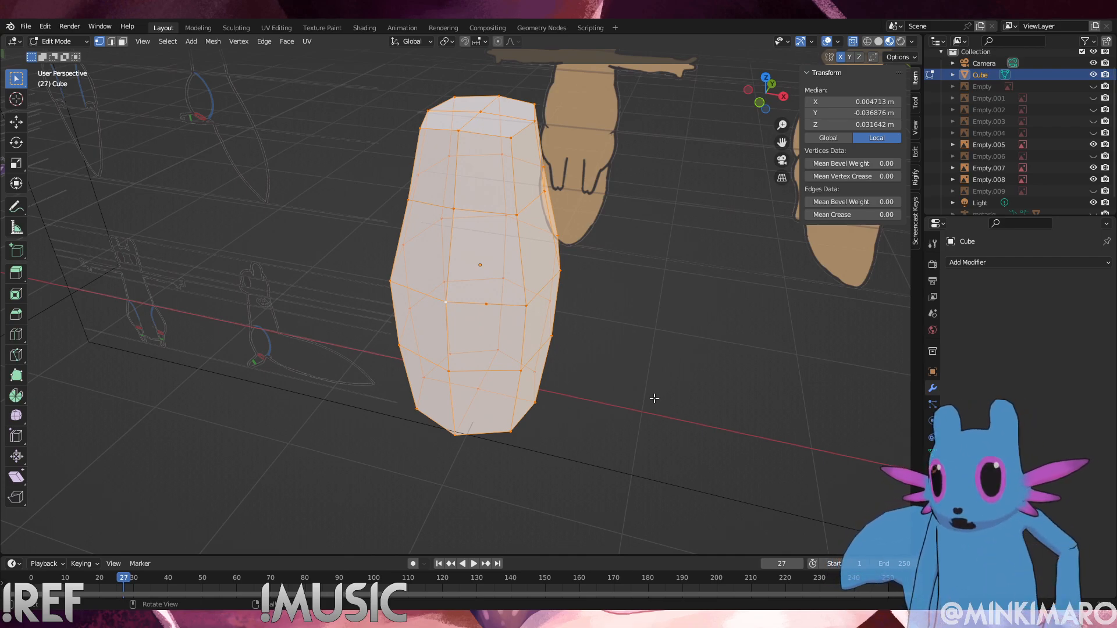
{"action": "right_click", "coordinate": [655, 398]}
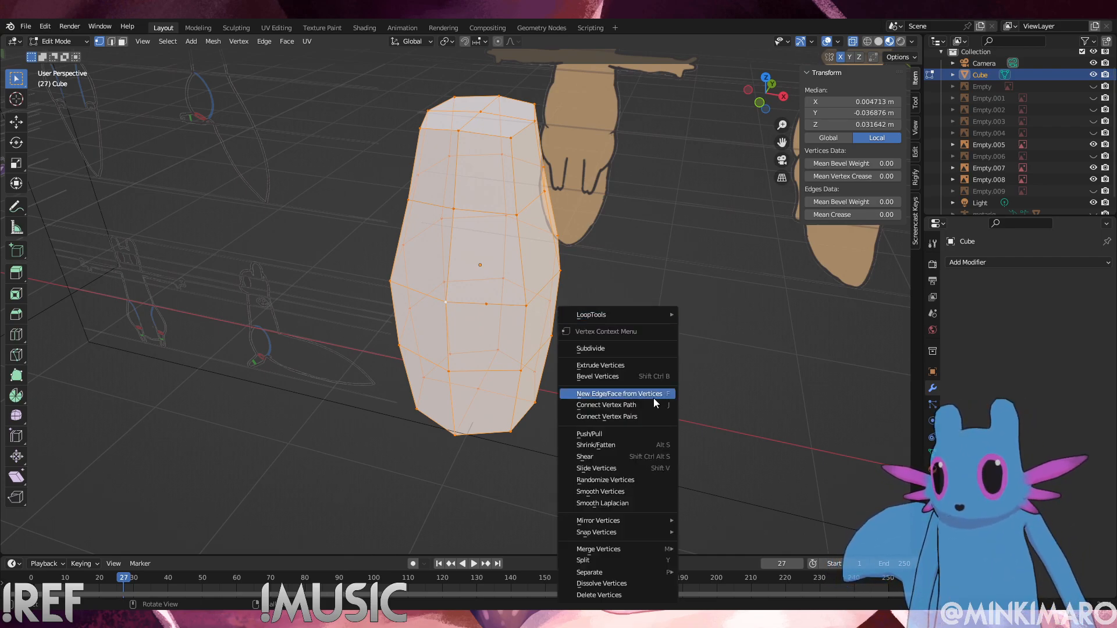
{"action": "left_click", "coordinate": [633, 357]}
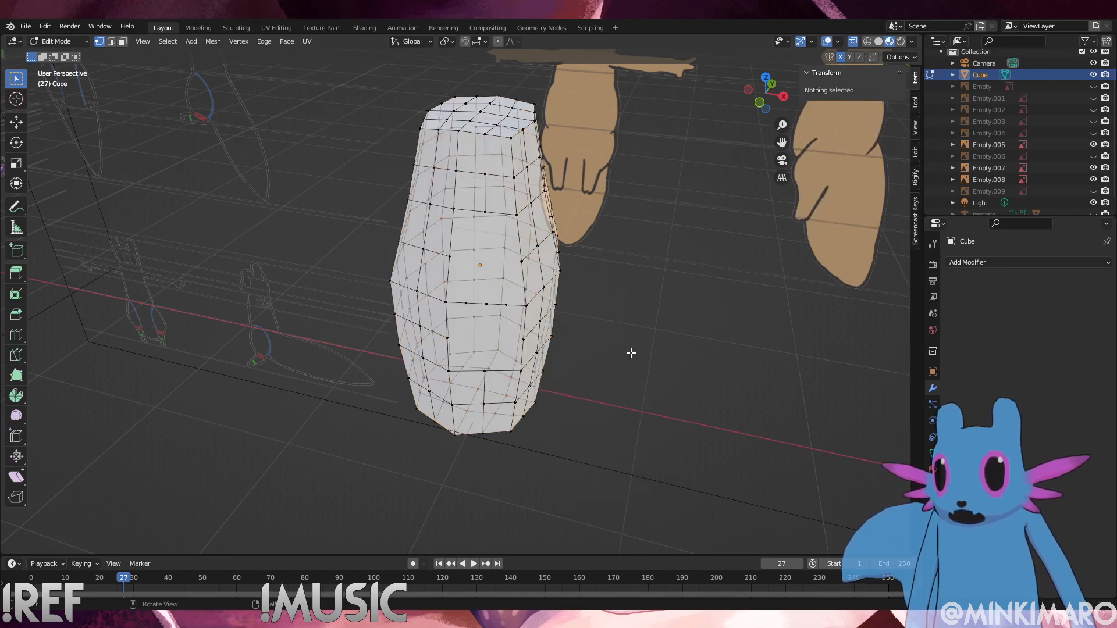
{"action": "middle_click_drag", "start_coordinate": [544, 298], "coordinate": [631, 366]}
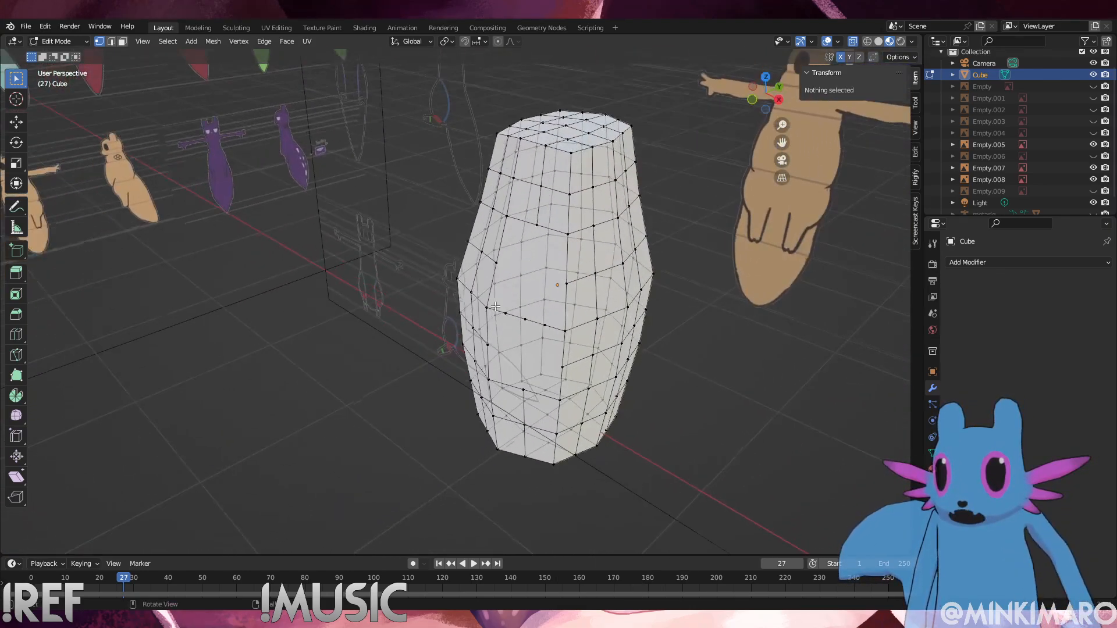
Undo both the whole-mesh subdivision and the earlier single-edge subdivision
{"action": "key", "text": "a"}
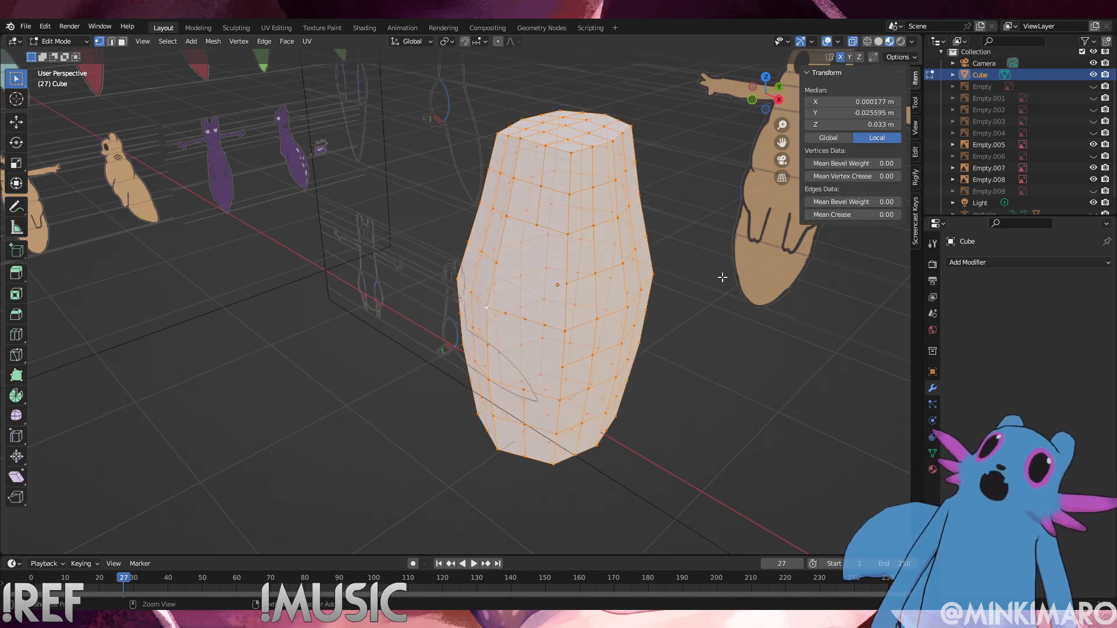
{"action": "key", "text": "ctrl+z"}
{"action": "key", "text": "ctrl+z"}
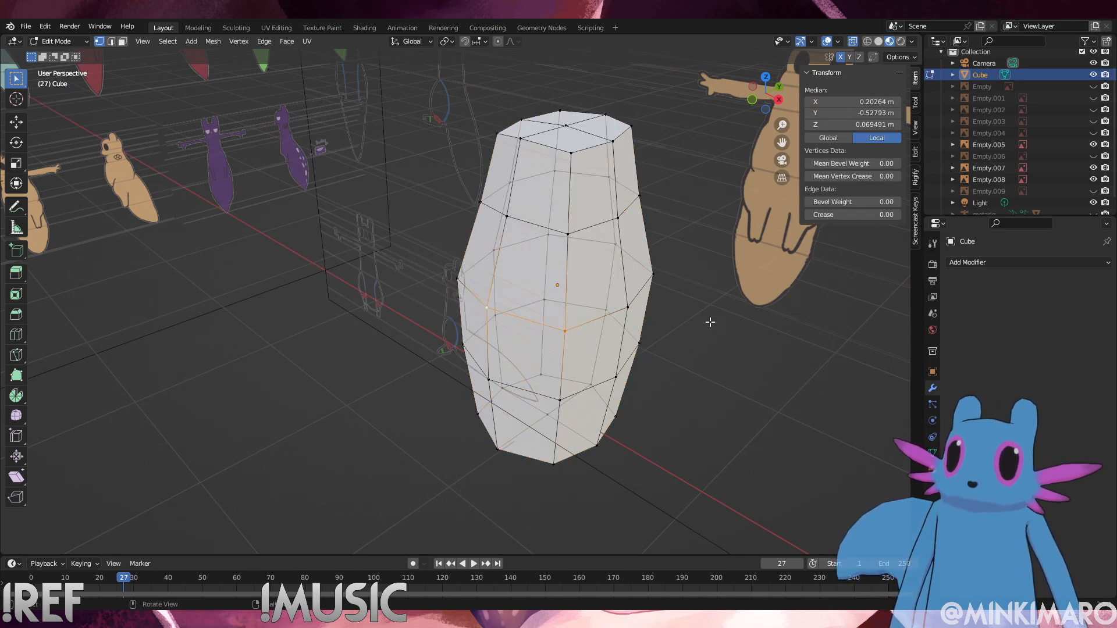
Subdivide the whole body mesh again, clear the selection and inspect the denser grid
{"action": "key", "text": "a"}
{"action": "right_click", "coordinate": [690, 405]}
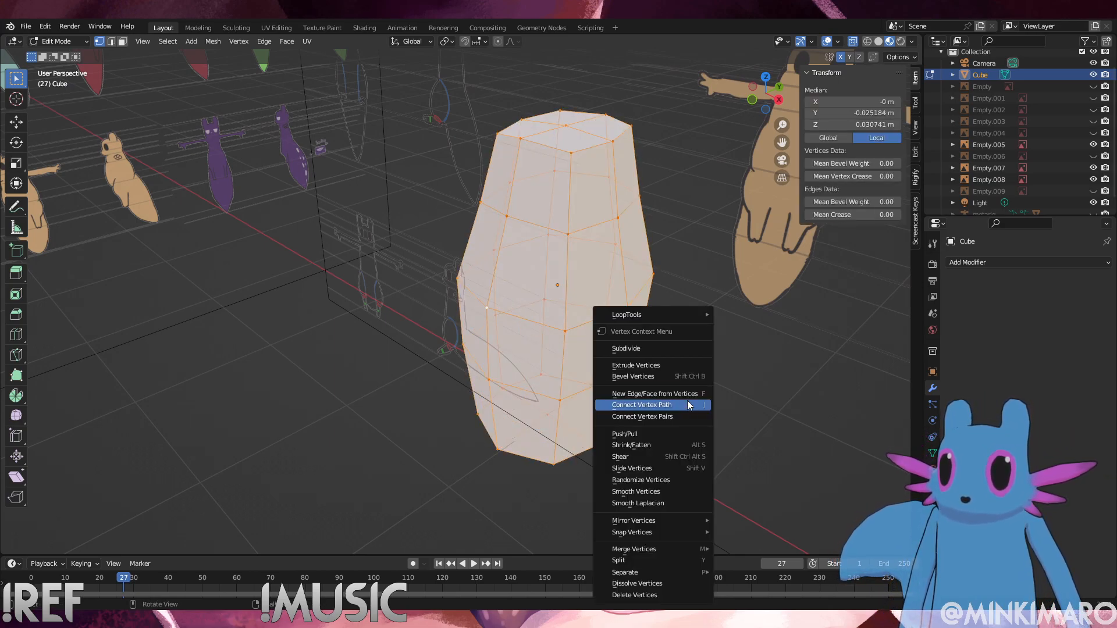
{"action": "left_click", "coordinate": [669, 351]}
{"action": "key", "text": "alt+a"}
{"action": "middle_click_drag", "start_coordinate": [691, 374], "coordinate": [724, 358]}
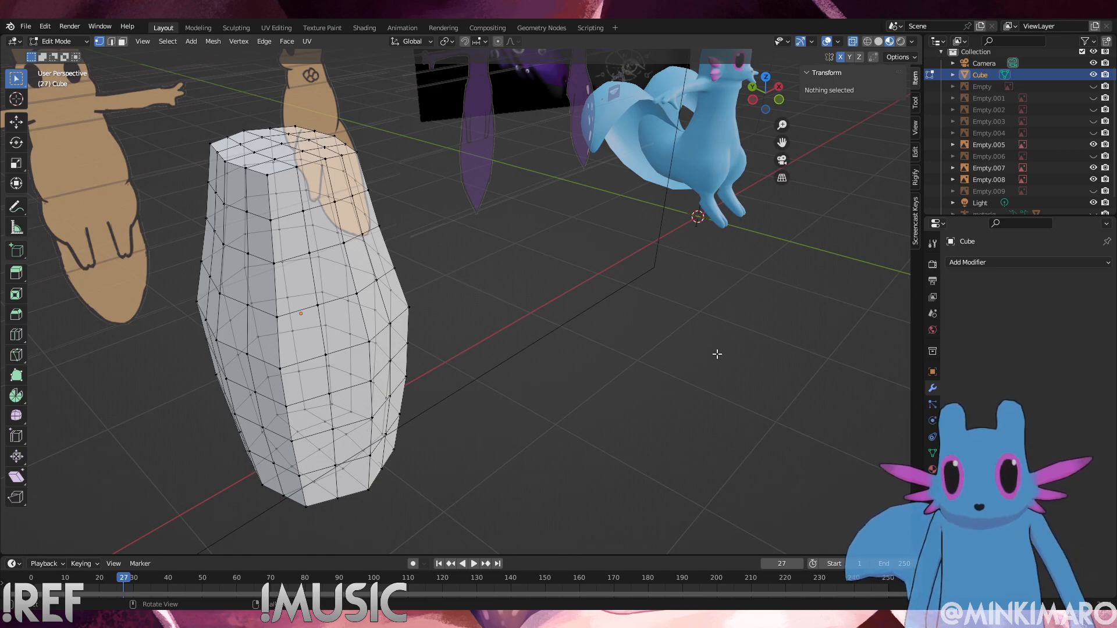
Undo the repeated whole-mesh subdivision and clear the selection
{"action": "key", "text": "ctrl+z"}
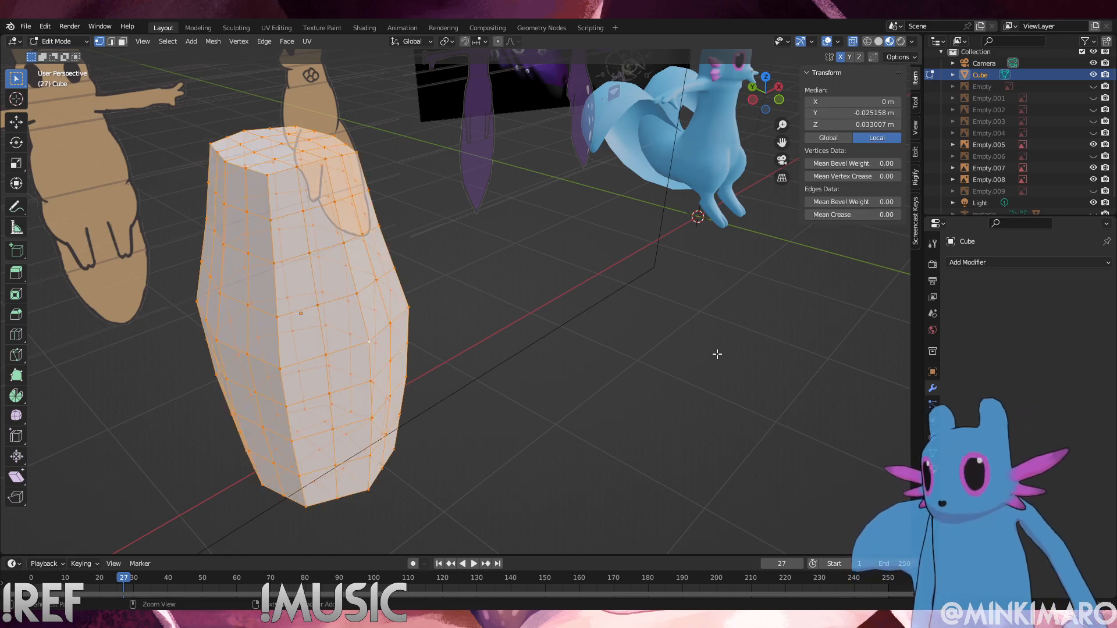
{"action": "key", "text": "ctrl+z"}
{"action": "key", "text": "alt+a"}
{"action": "middle_click_drag", "start_coordinate": [550, 361], "coordinate": [518, 353], "text": "alt"}
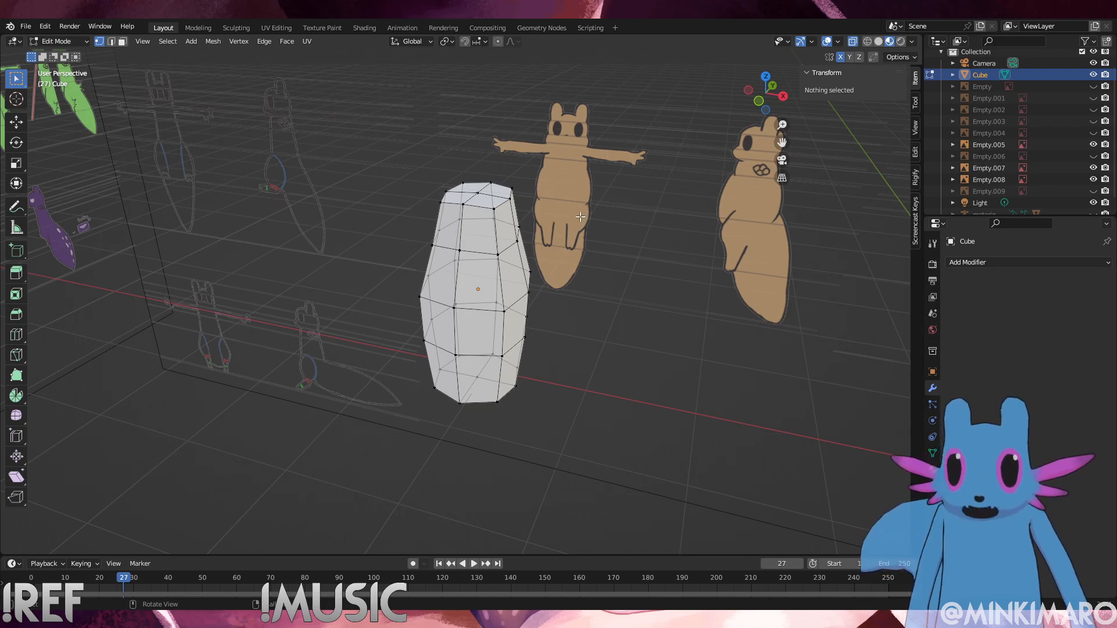
Select a vertical edge on the body's upper front and compare it with the tan reference in Front Orthographic view
{"action": "left_click", "coordinate": [471, 268]}
{"action": "left_click", "coordinate": [495, 256]}
{"action": "left_click", "coordinate": [510, 316], "text": "shift"}
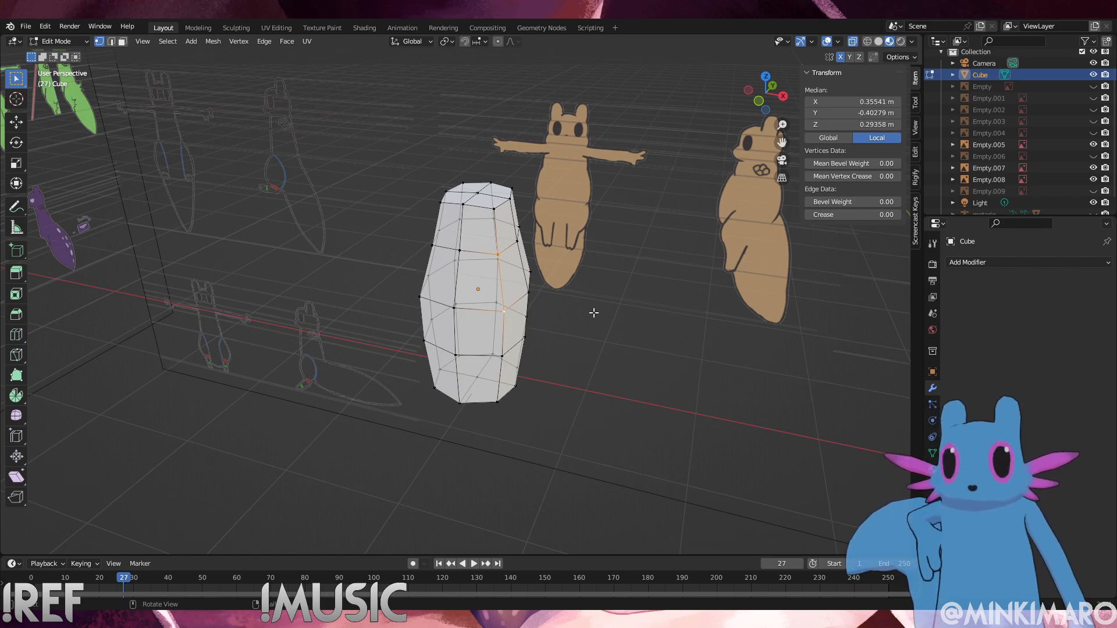
{"action": "key", "text": "ctrl+KP_3"}
{"action": "key", "text": "KP_1"}
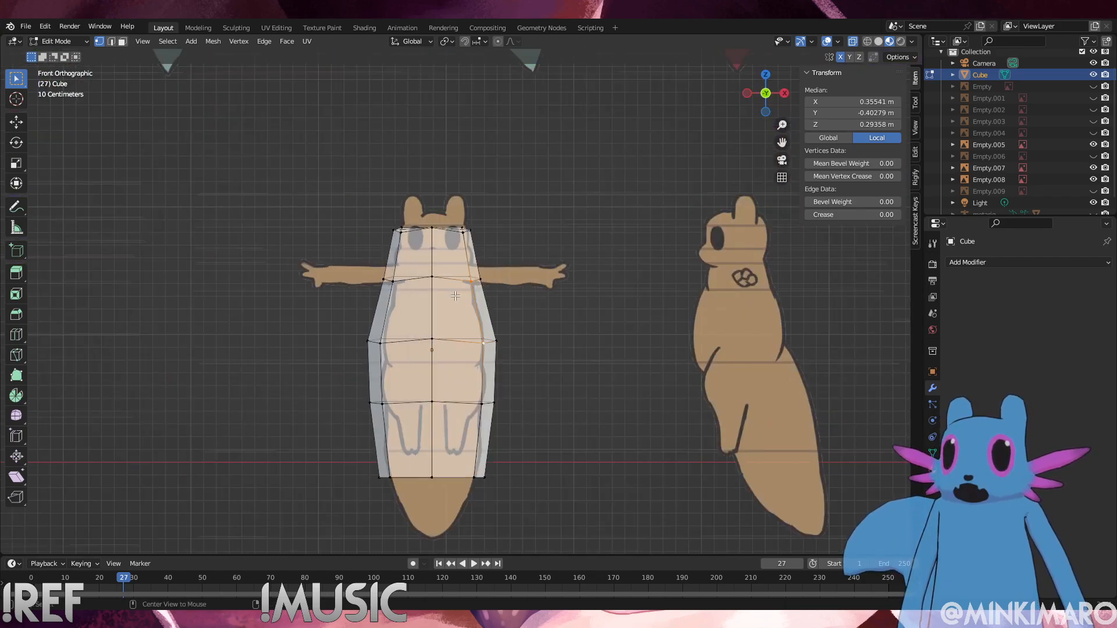
{"action": "middle_click_drag", "start_coordinate": [463, 299], "coordinate": [481, 267]}
{"action": "scroll", "coordinate": [481, 266], "scroll_direction": "up", "scroll_amount": 7}
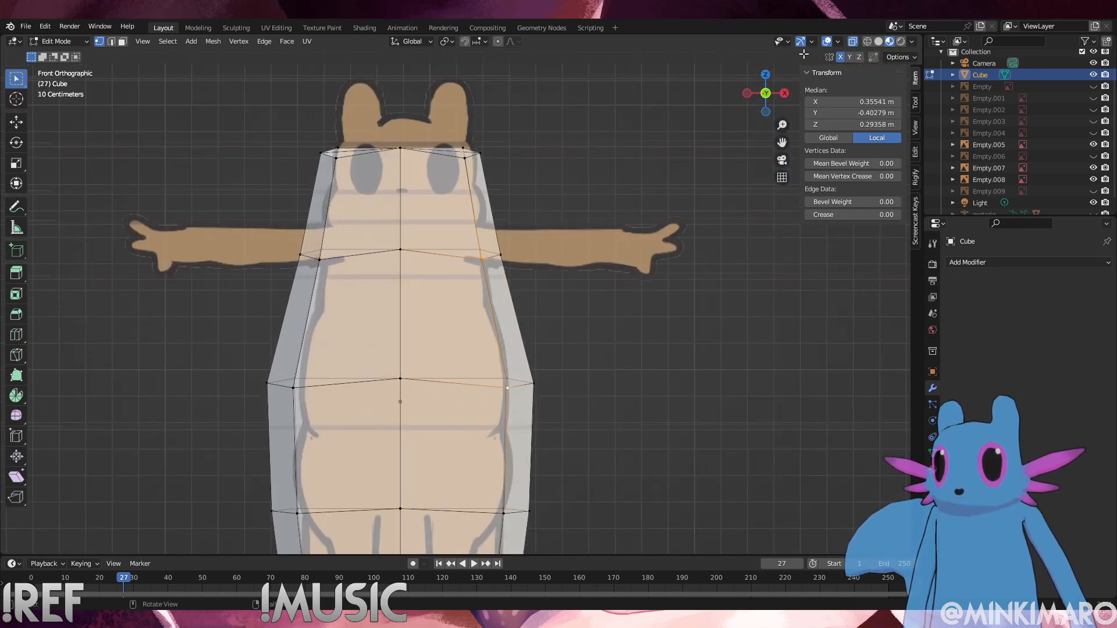
With X-ray off, lower the front corner vertex of the body's top along Z to about 0.78 m
{"action": "middle_click_drag", "start_coordinate": [213, 87], "coordinate": [581, 215]}
{"action": "scroll", "coordinate": [582, 217], "scroll_direction": "up", "scroll_amount": 4}
{"action": "left_click", "coordinate": [555, 161]}
{"action": "key", "text": "g"}
{"action": "key", "text": "z"}
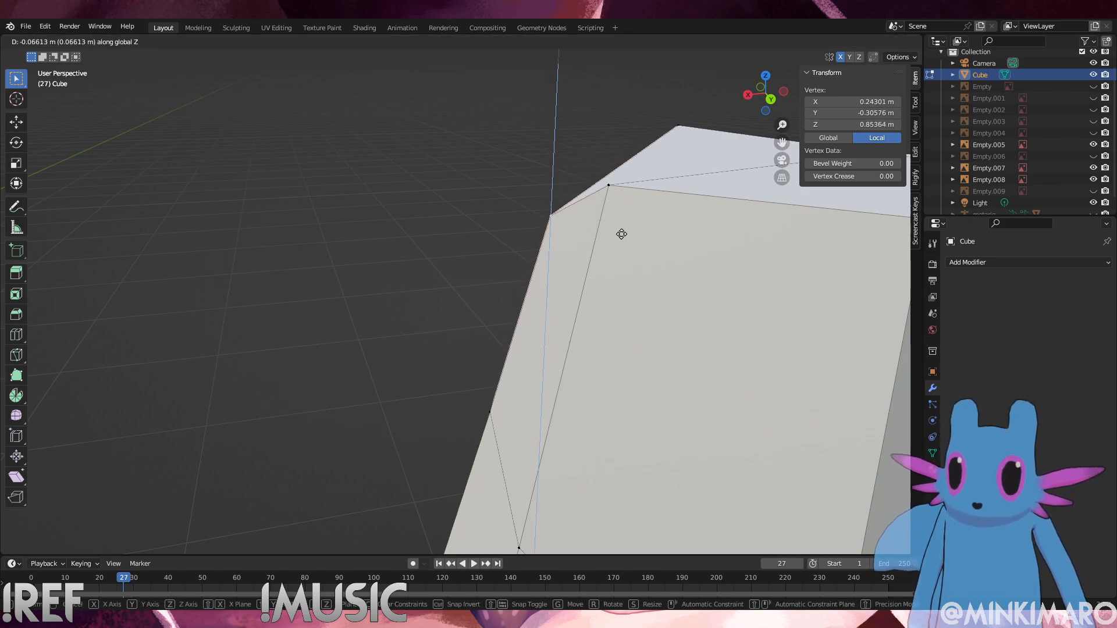
{"action": "left_click", "coordinate": [615, 282]}
{"action": "middle_click_drag", "start_coordinate": [615, 281], "coordinate": [686, 141]}
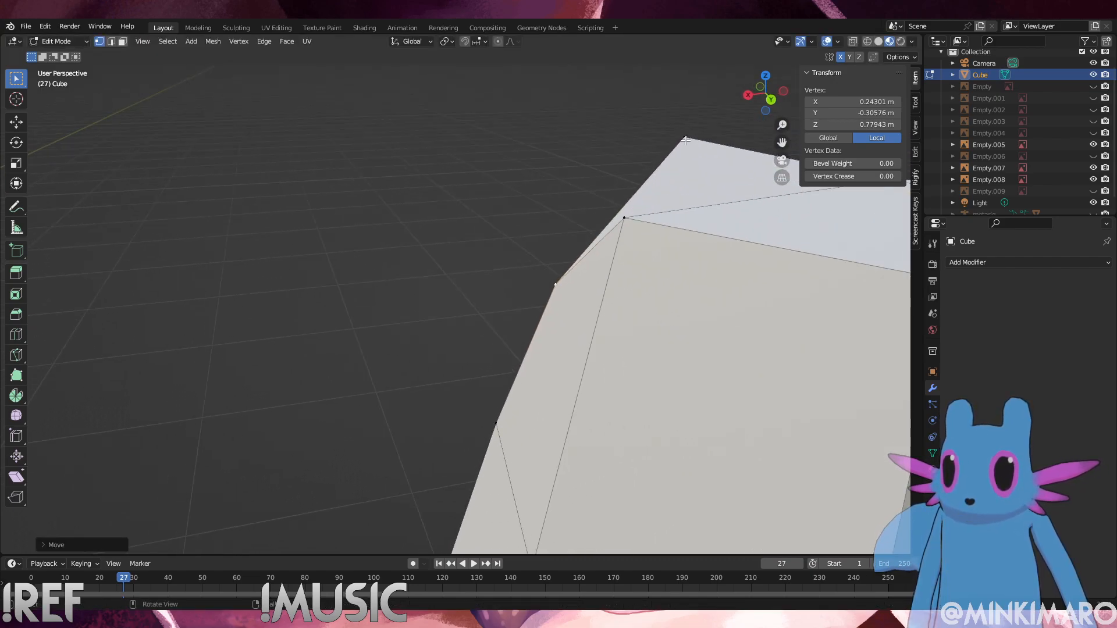
{"action": "middle_click_drag", "start_coordinate": [608, 213], "coordinate": [654, 153]}
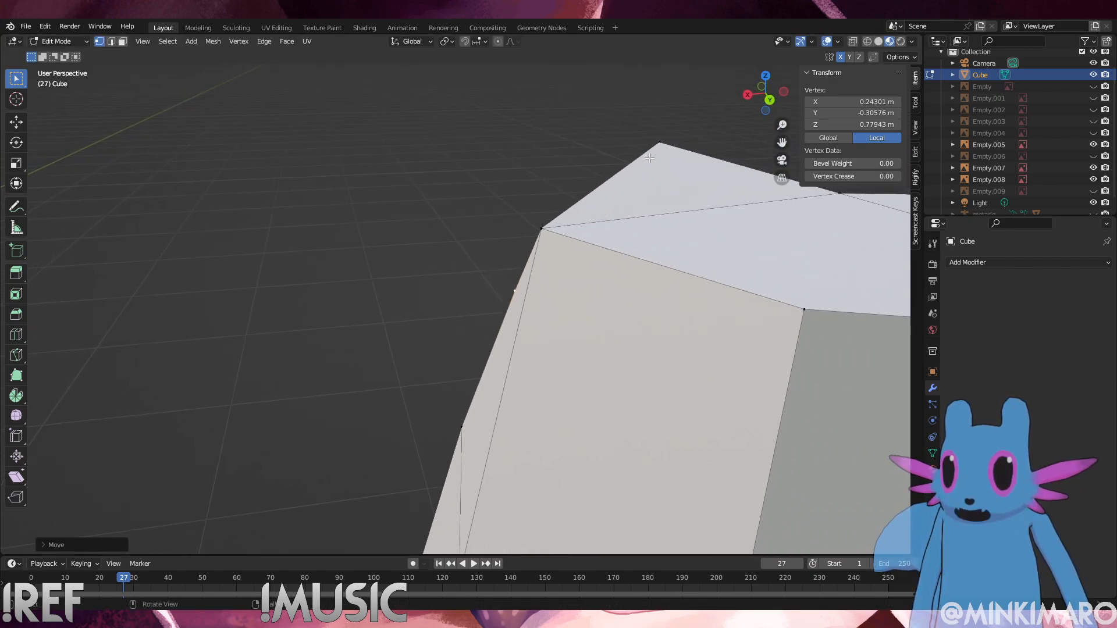
{"action": "middle_click_drag", "start_coordinate": [559, 225], "coordinate": [714, 169]}
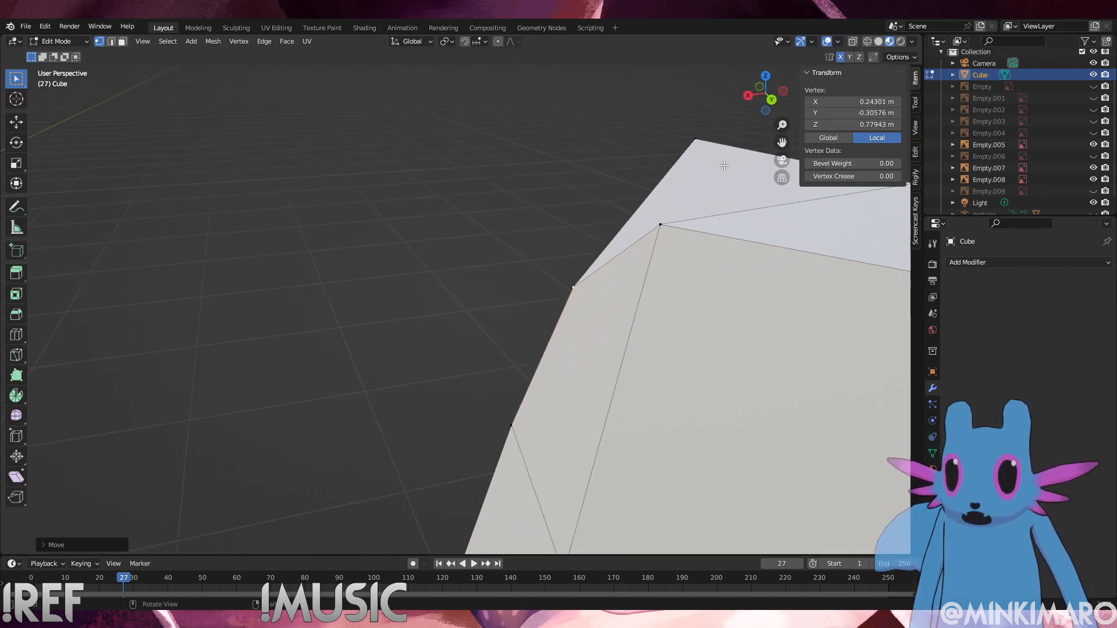
Raise the same top corner vertex along the Z axis to about 0.96 m
{"action": "key", "text": "alt+a"}
{"action": "middle_click_drag", "start_coordinate": [637, 222], "coordinate": [671, 334]}
{"action": "middle_click_drag", "start_coordinate": [644, 383], "coordinate": [629, 351]}
{"action": "left_click", "coordinate": [556, 284]}
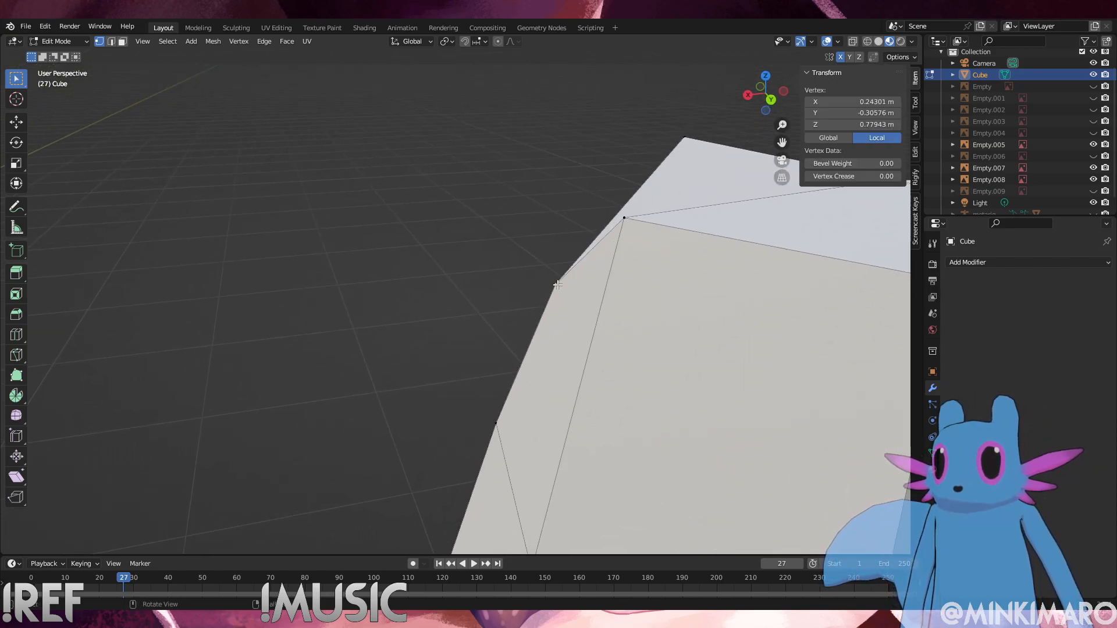
{"action": "key", "text": "g"}
{"action": "key", "text": "z"}
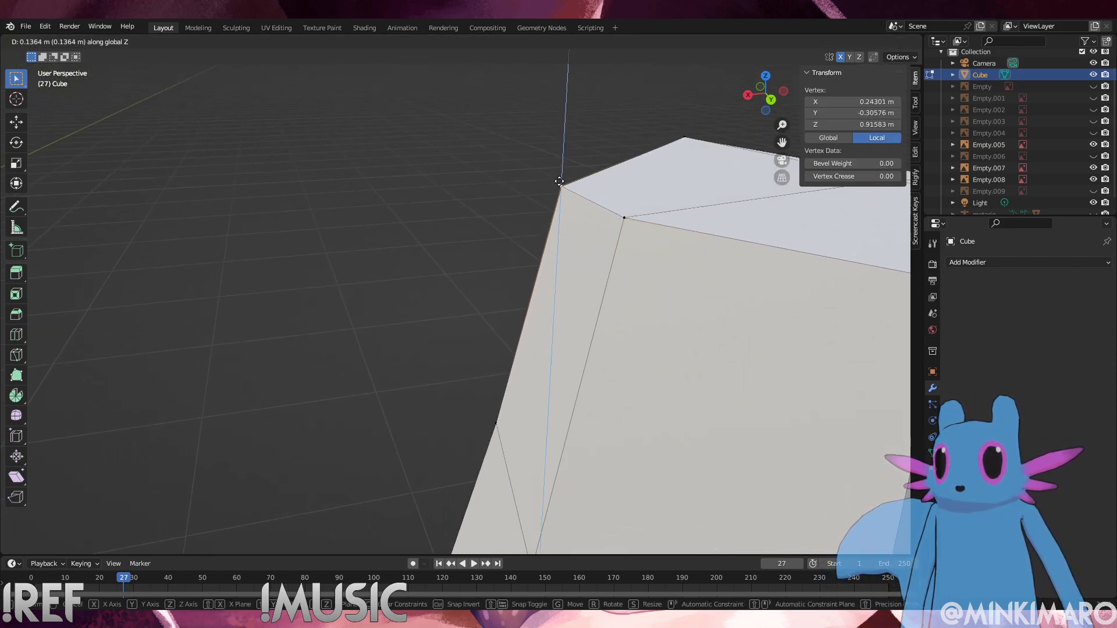
{"action": "left_click", "coordinate": [561, 145]}
{"action": "middle_click_drag", "start_coordinate": [561, 146], "coordinate": [654, 218]}
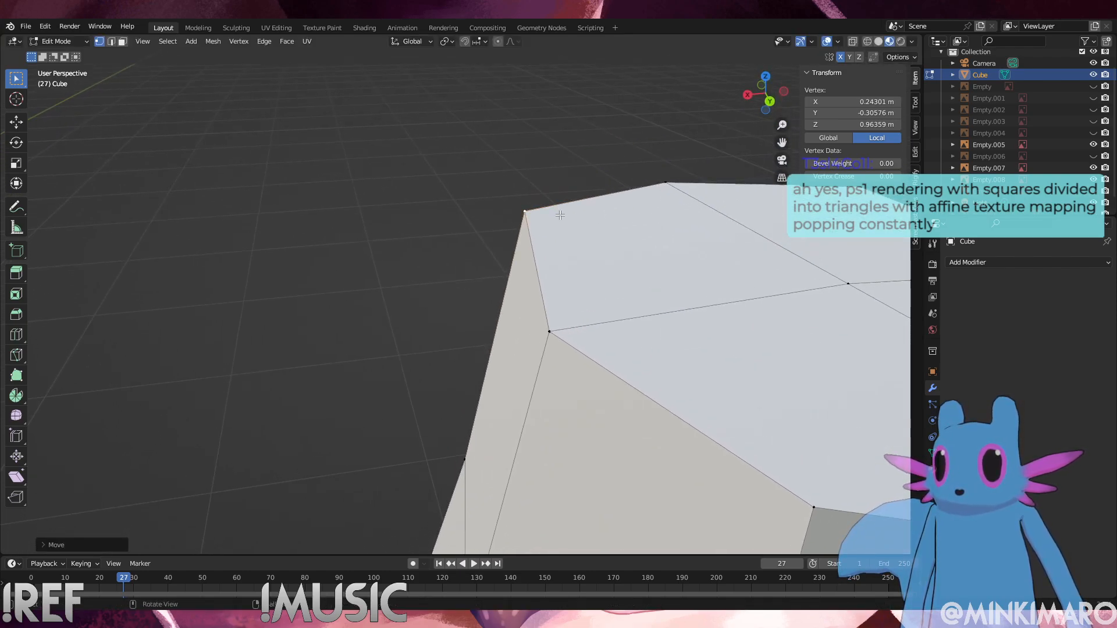
Try lowering the raised corner vertex together with the top face's centre vertex along the Z axis
{"action": "left_click", "coordinate": [824, 282], "text": "shift"}
{"action": "key", "text": "g"}
{"action": "key", "text": "z"}
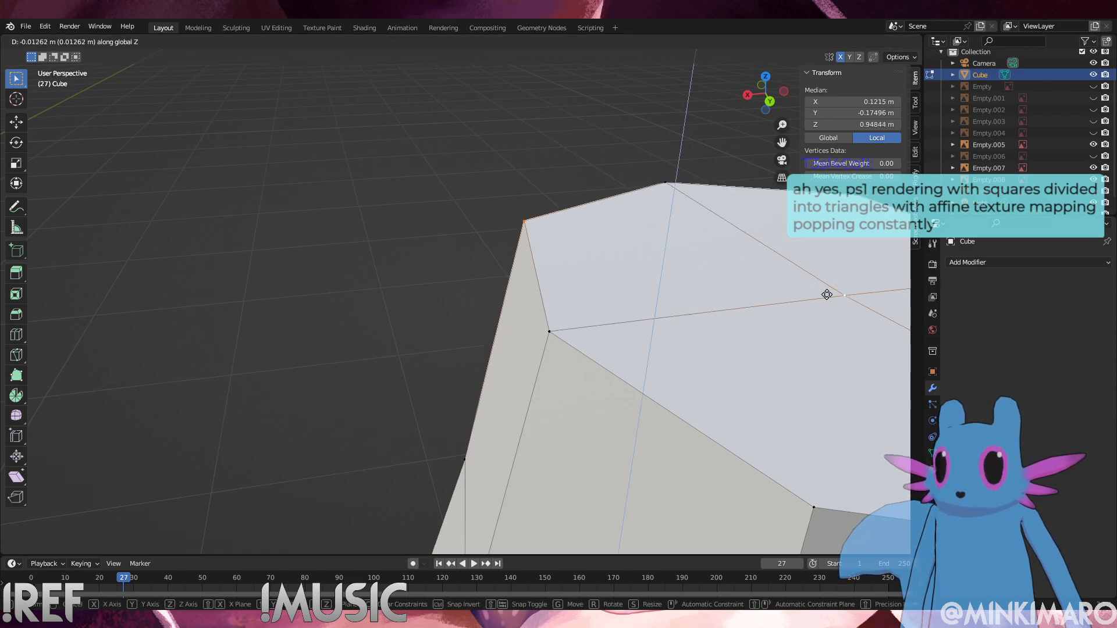
{"action": "left_click", "coordinate": [811, 342]}
Lower the two top-rim vertices on either side of the raised corner along Z to about 0.88 m
{"action": "middle_click_drag", "start_coordinate": [811, 342], "coordinate": [692, 225]}
{"action": "left_click", "coordinate": [609, 235]}
{"action": "key", "text": "g"}
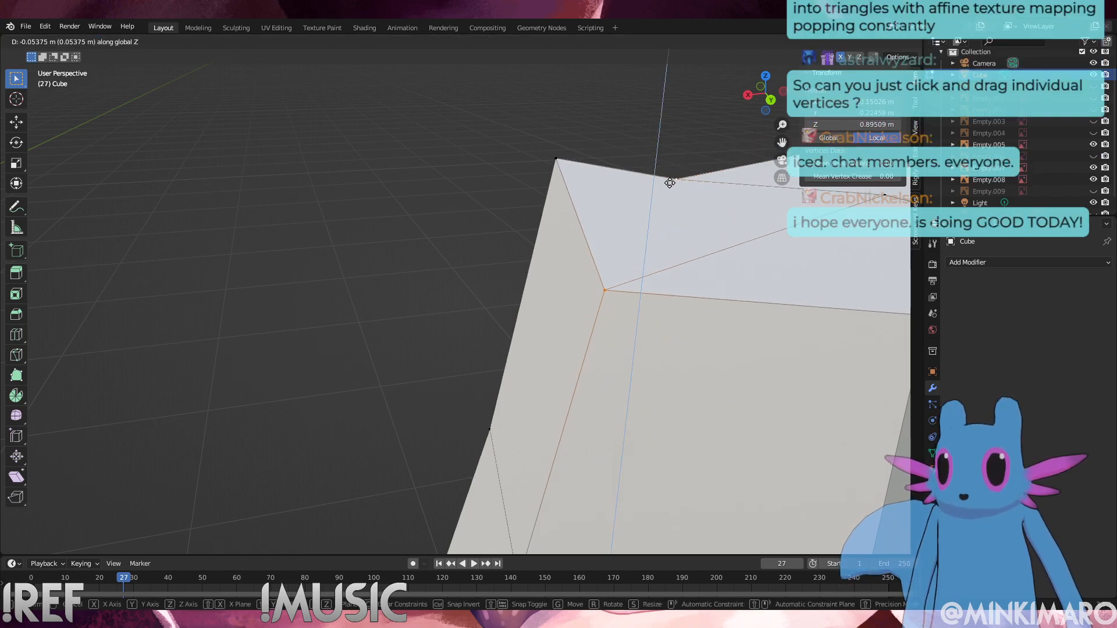
{"action": "left_click", "coordinate": [663, 198]}
{"action": "middle_click_drag", "start_coordinate": [681, 192], "coordinate": [649, 229]}
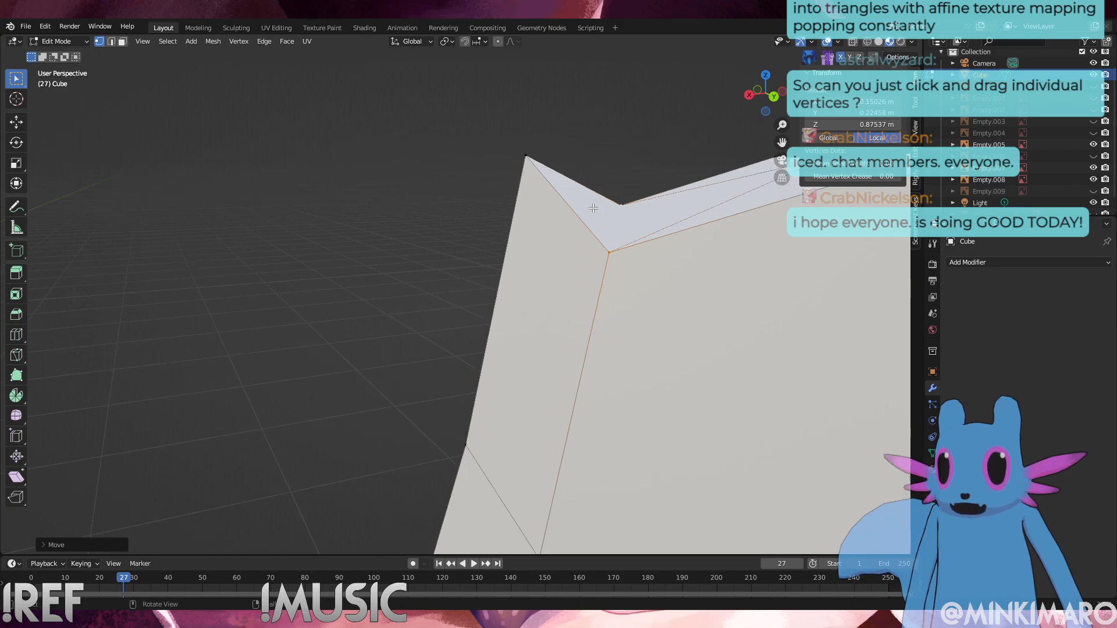
Lower the two rim vertices further along Z to about 0.77 m and shift them outward along X
{"action": "key", "text": "g"}
{"action": "key", "text": "z"}
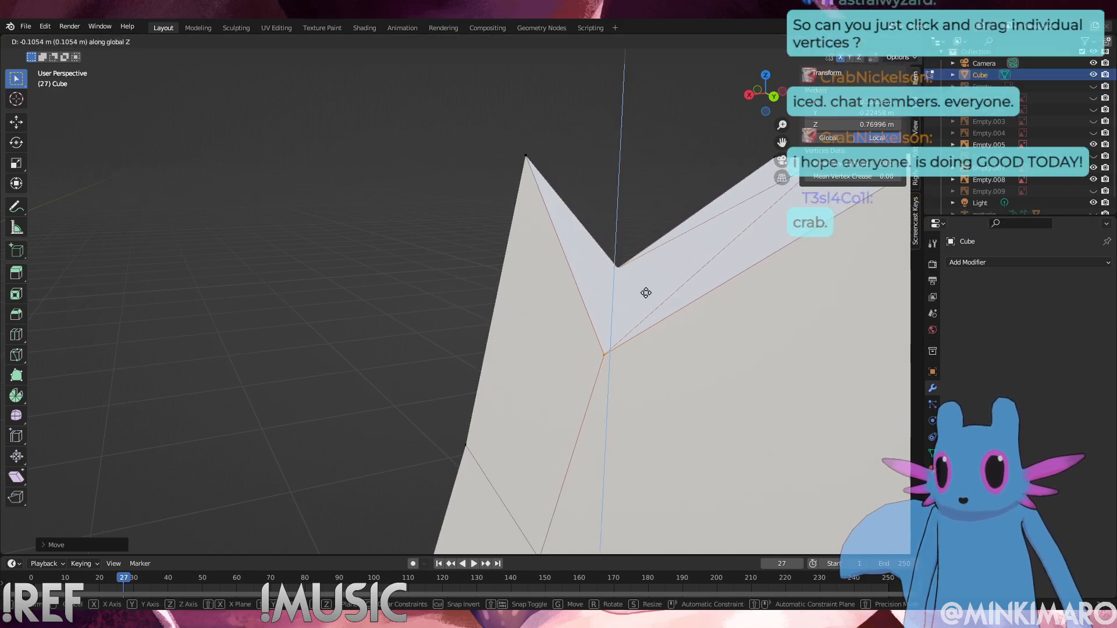
{"action": "key", "text": "x"}
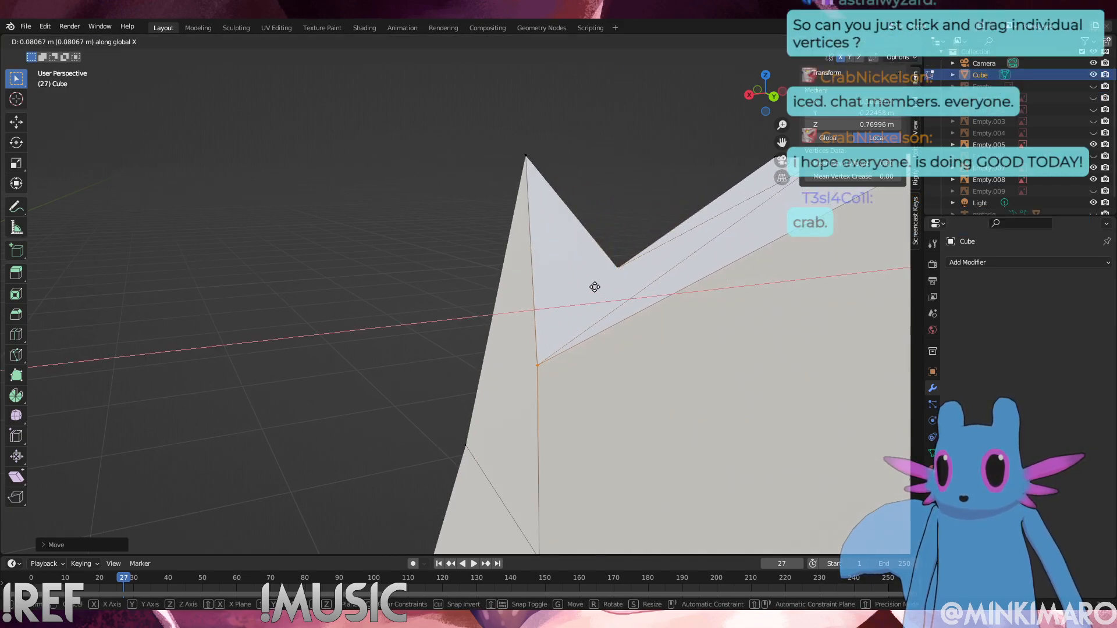
{"action": "left_click", "coordinate": [556, 281]}
Raise the two shifted rim vertices along the Z axis to about 0.88 m
{"action": "key", "text": "g"}
{"action": "key", "text": "z"}
{"action": "left_click", "coordinate": [584, 199]}
{"action": "middle_click_drag", "start_coordinate": [583, 198], "coordinate": [599, 198]}
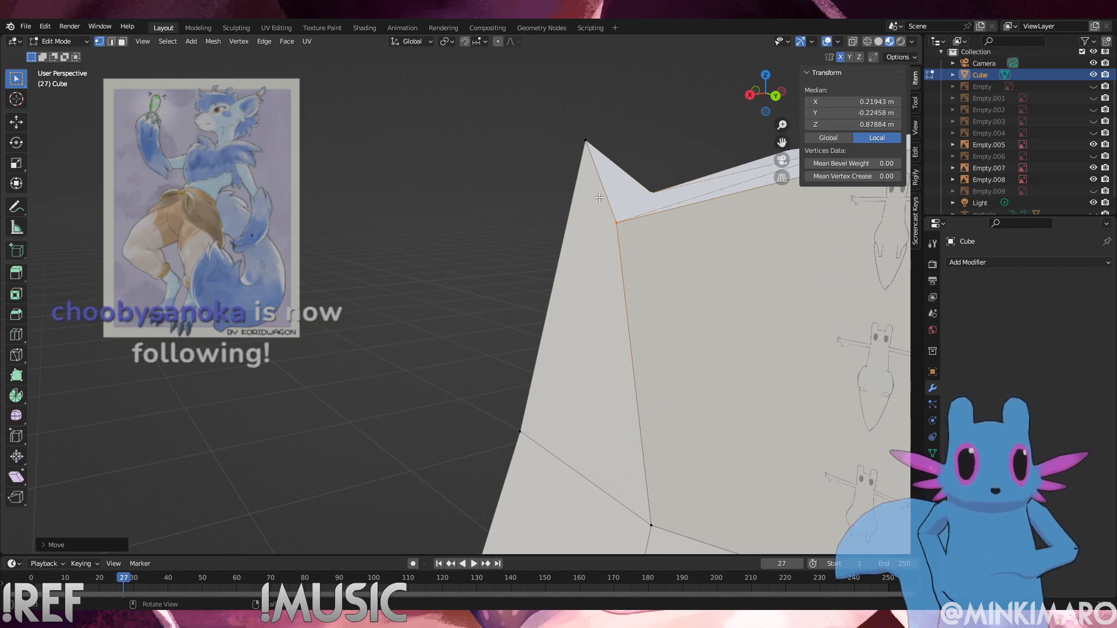
Undo all the moves of the two rim vertices beside the corner and return to the front view
{"action": "key", "text": "ctrl+z"}
{"action": "key", "text": "ctrl+z"}
{"action": "key", "text": "ctrl+z"}
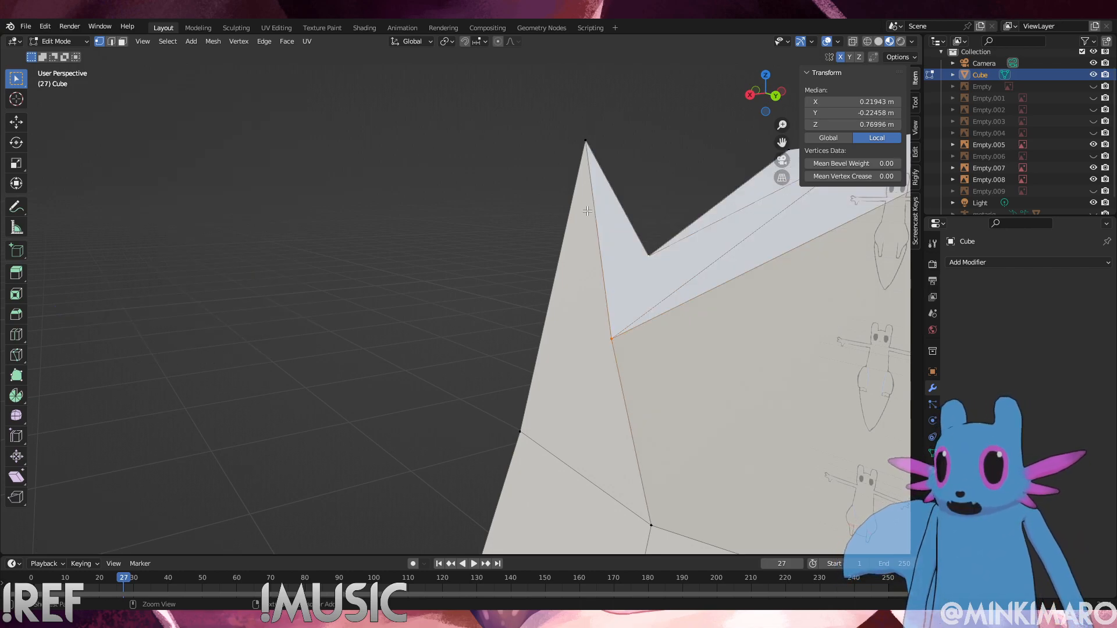
{"action": "key", "text": "ctrl+z"}
{"action": "middle_click_drag", "start_coordinate": [639, 220], "coordinate": [735, 224], "text": "alt"}
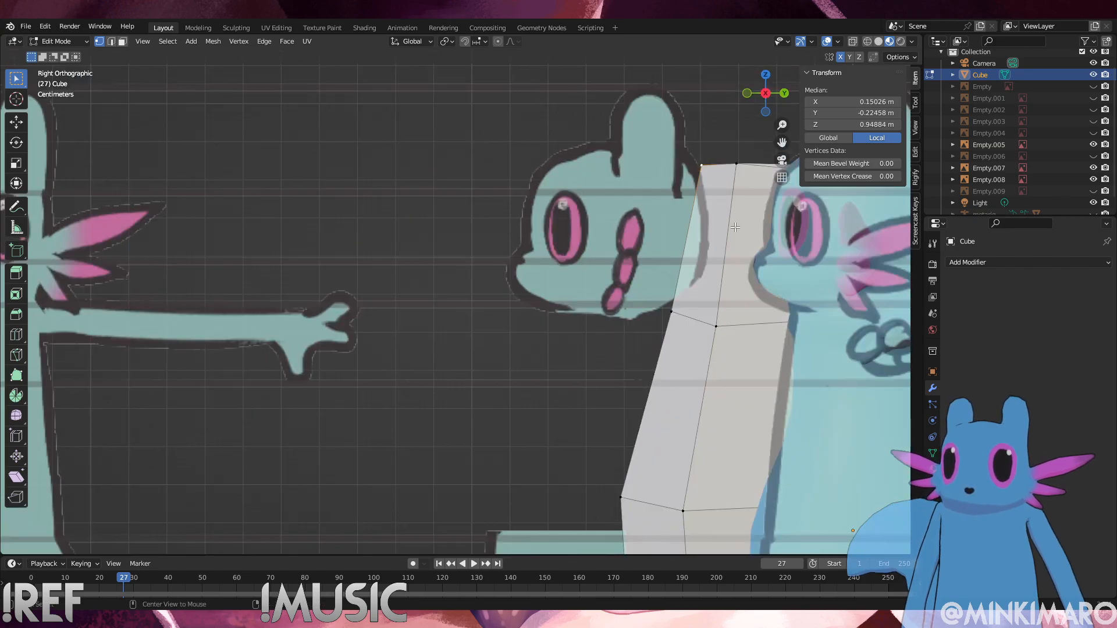
{"action": "middle_click_drag", "start_coordinate": [642, 344], "coordinate": [628, 340], "text": "alt"}
{"action": "scroll", "coordinate": [613, 337], "scroll_direction": "down", "scroll_amount": 6}
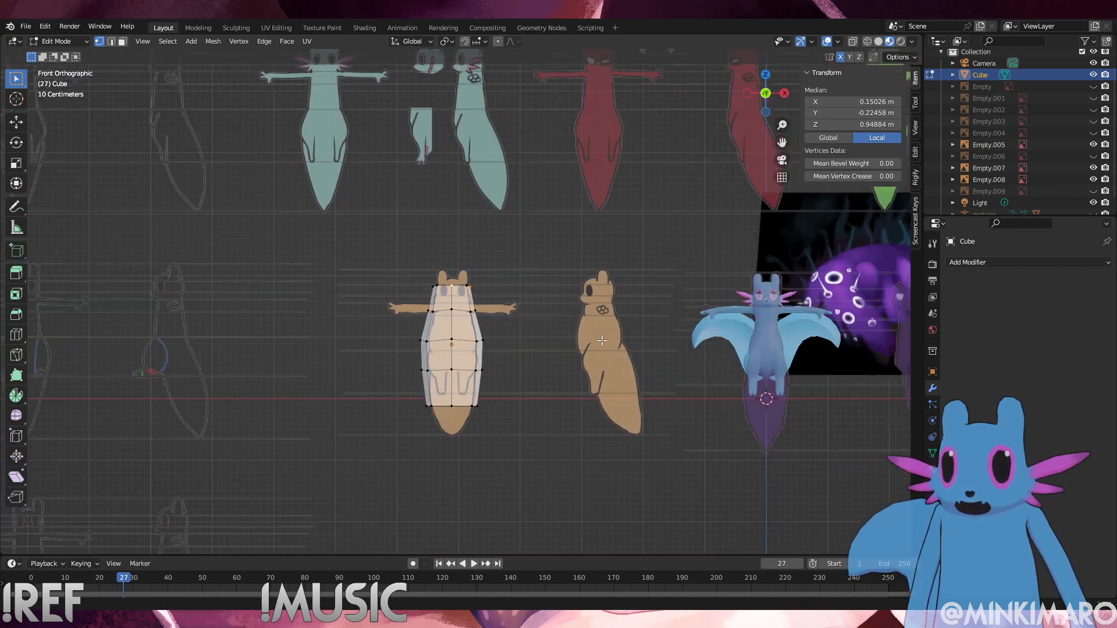
Try moving the top rim's front corner vertex freely together with its mirrored counterpart
{"action": "middle_click_drag", "start_coordinate": [486, 375], "coordinate": [601, 321]}
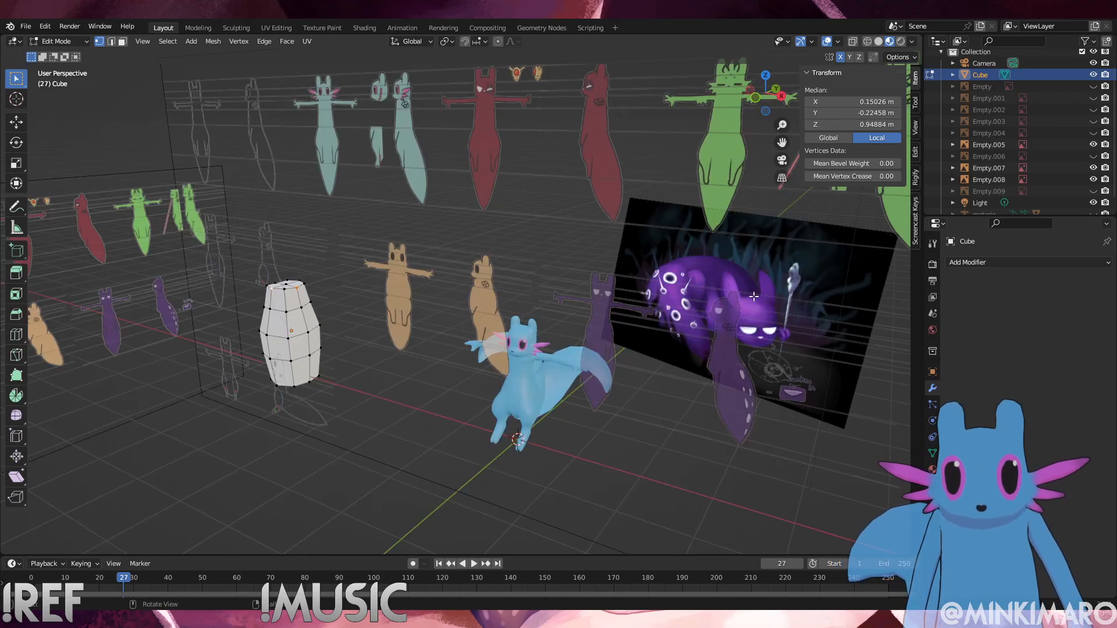
{"action": "mouse_move", "coordinate": [376, 312]}
{"action": "middle_mouse_down", "text": "alt"}
{"action": "mouse_move", "coordinate": [416, 313]}
{"action": "mouse_move", "coordinate": [396, 314]}
{"action": "middle_mouse_up", "text": "alt"}
{"action": "middle_click_drag", "start_coordinate": [325, 338], "coordinate": [631, 322], "text": "shift"}
{"action": "scroll", "coordinate": [484, 391], "scroll_direction": "up", "scroll_amount": 5}
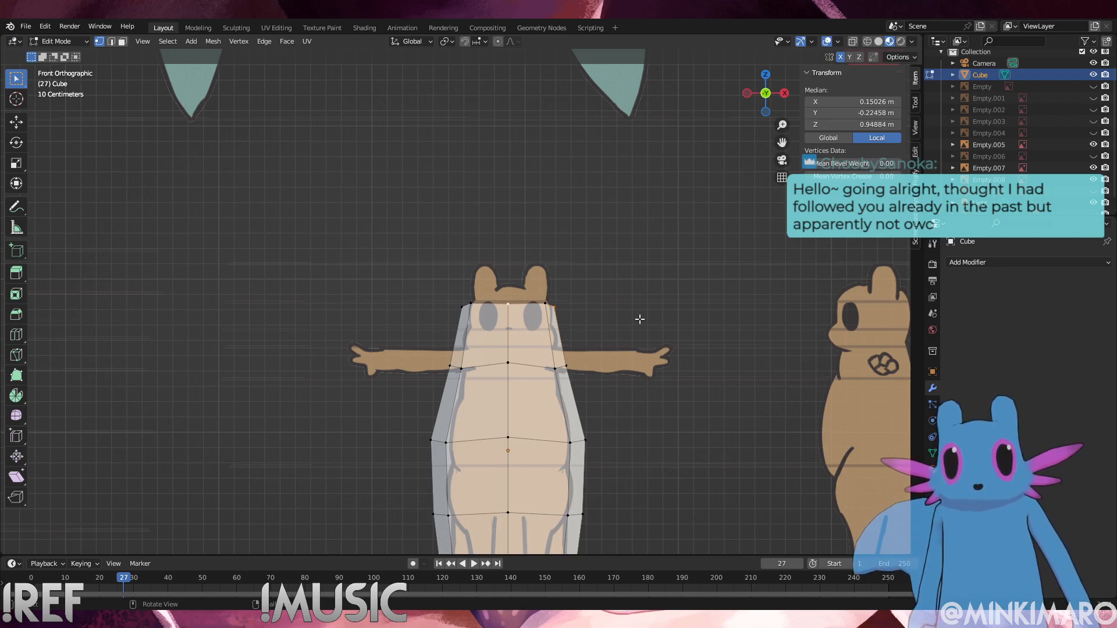
{"action": "left_click", "coordinate": [511, 296], "text": "alt"}
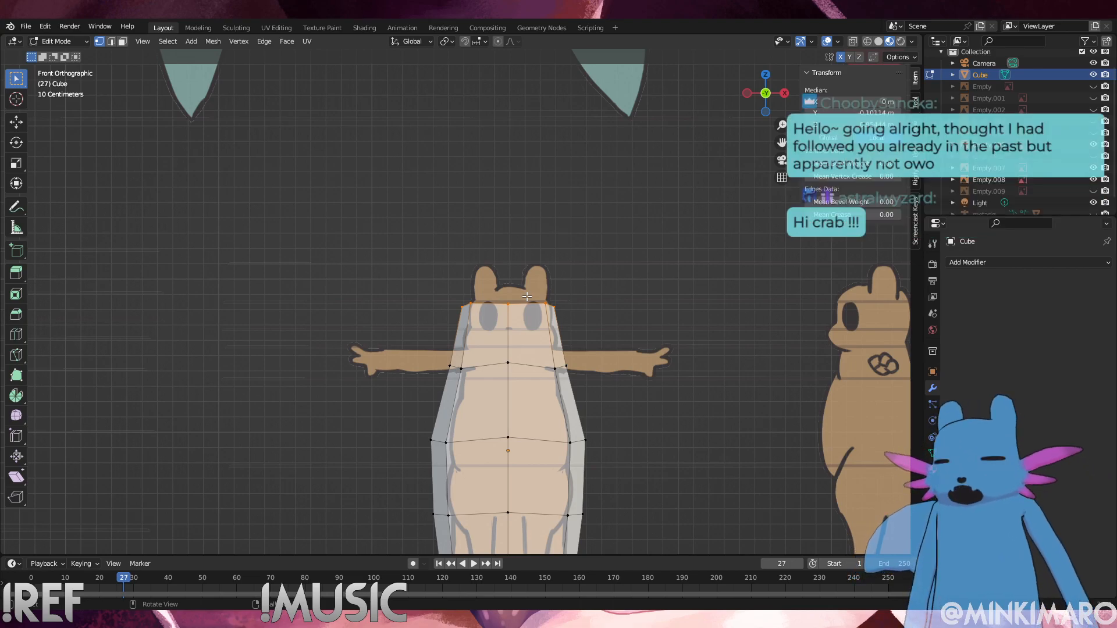
{"action": "left_click", "coordinate": [547, 308]}
{"action": "middle_click_drag", "start_coordinate": [547, 308], "coordinate": [531, 355]}
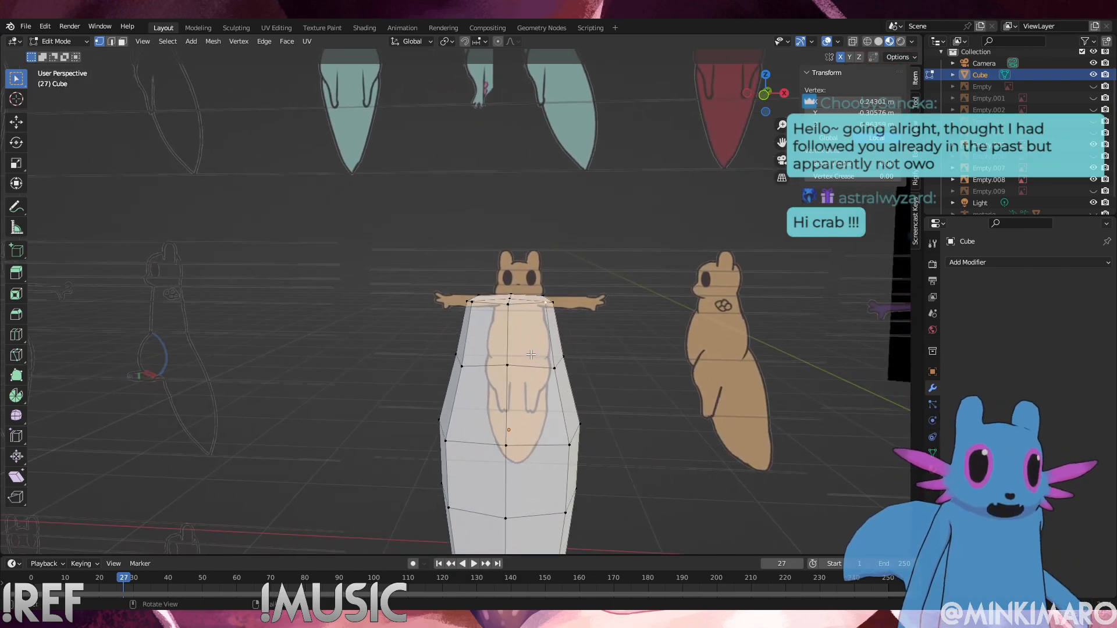
{"action": "middle_click_drag", "start_coordinate": [558, 330], "coordinate": [535, 305]}
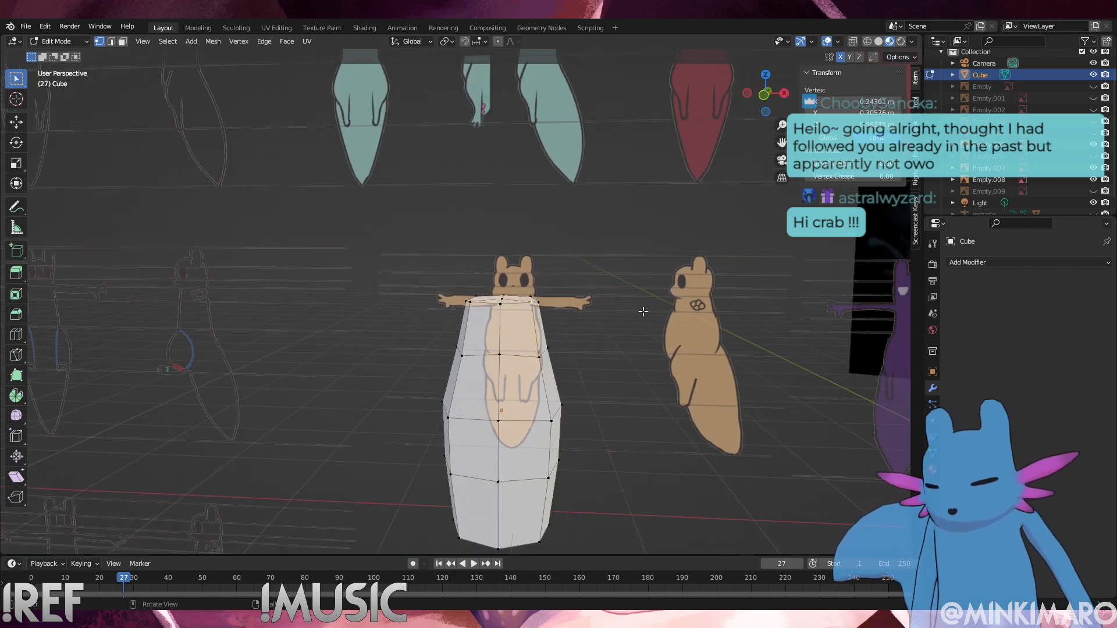
{"action": "key", "text": "g"}
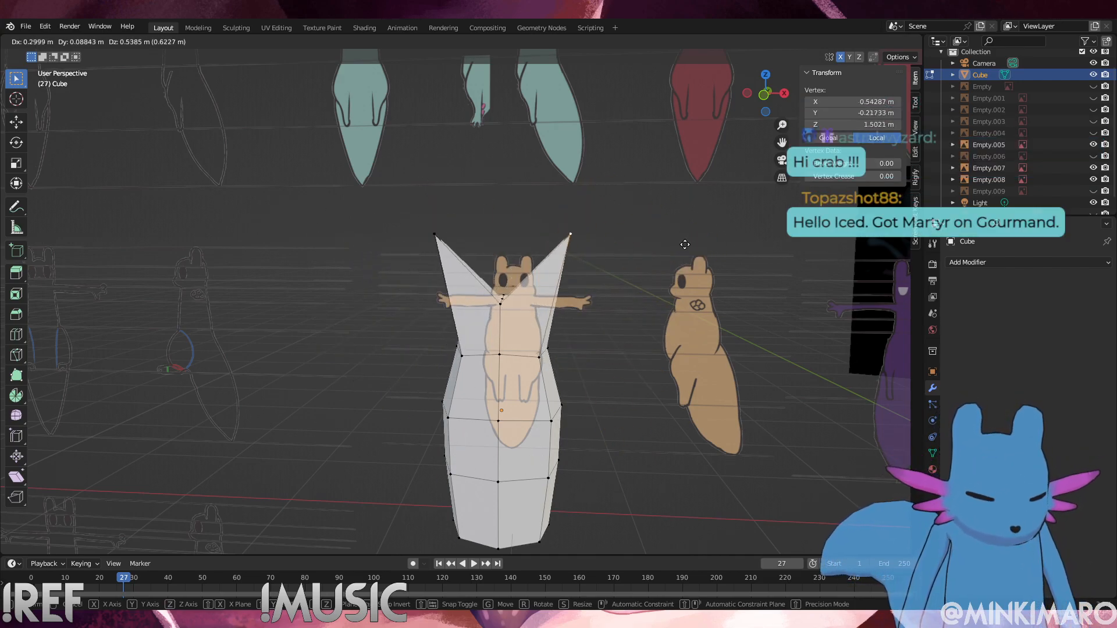
{"action": "right_click", "coordinate": [660, 444]}
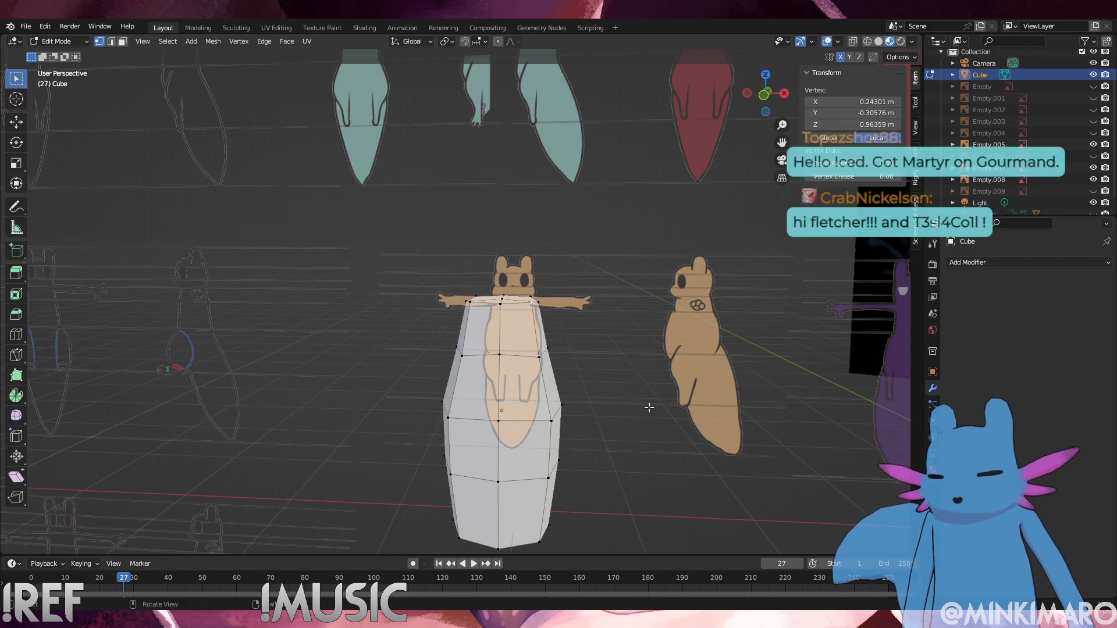
Clear the vertex selection on the cube and switch it to Sculpt Mode
{"action": "scroll", "coordinate": [658, 436], "scroll_direction": "down", "scroll_amount": 1}
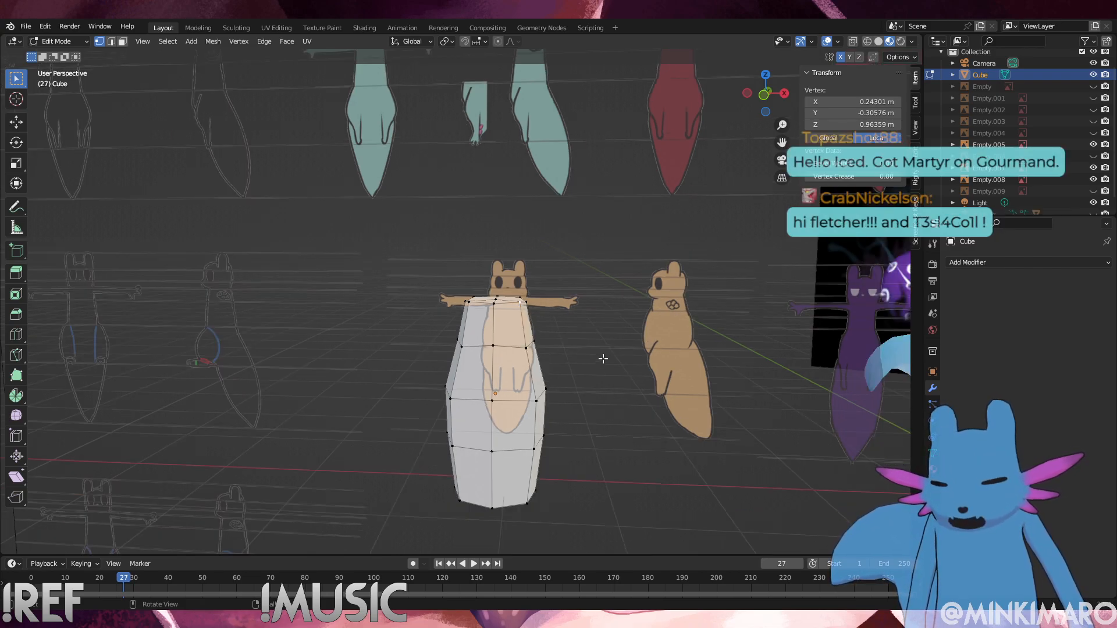
{"action": "key", "text": "KP_3"}
{"action": "key", "text": "KP_1"}
{"action": "middle_click_drag", "start_coordinate": [613, 380], "coordinate": [444, 377], "text": "shift"}
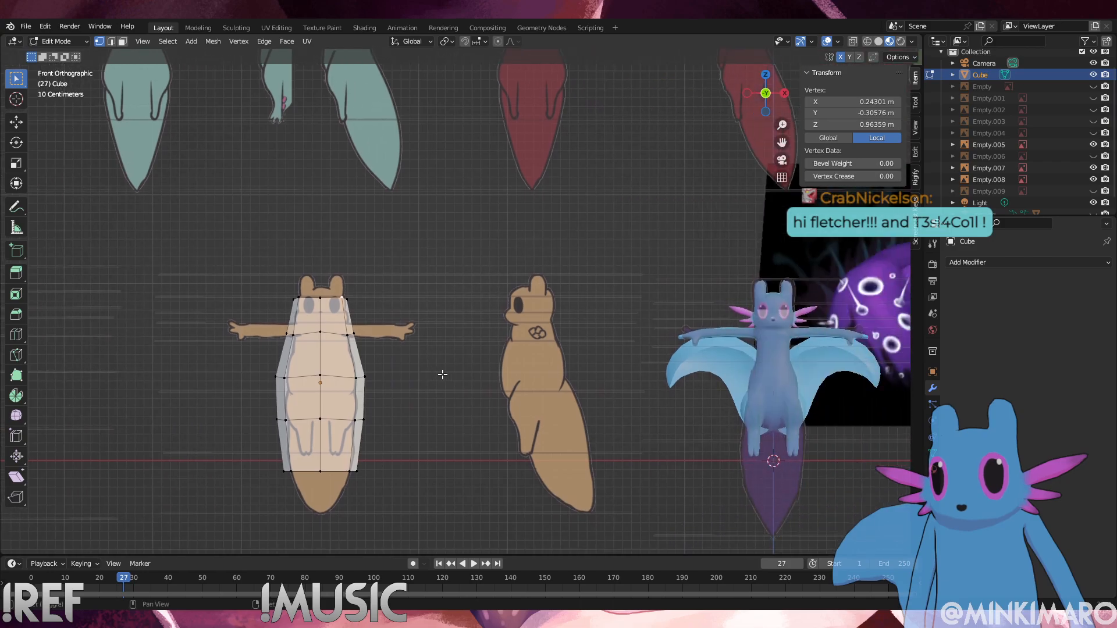
{"action": "middle_click_drag", "start_coordinate": [687, 374], "coordinate": [528, 394], "text": "shift"}
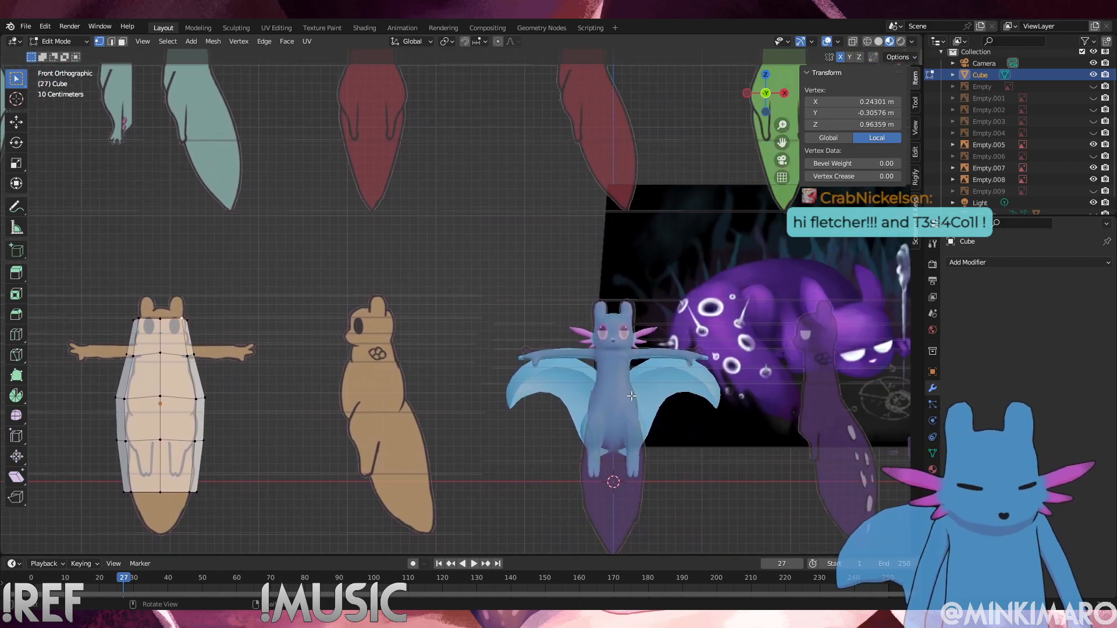
{"action": "middle_click_drag", "start_coordinate": [616, 358], "coordinate": [542, 419]}
{"action": "left_click", "coordinate": [583, 466]}
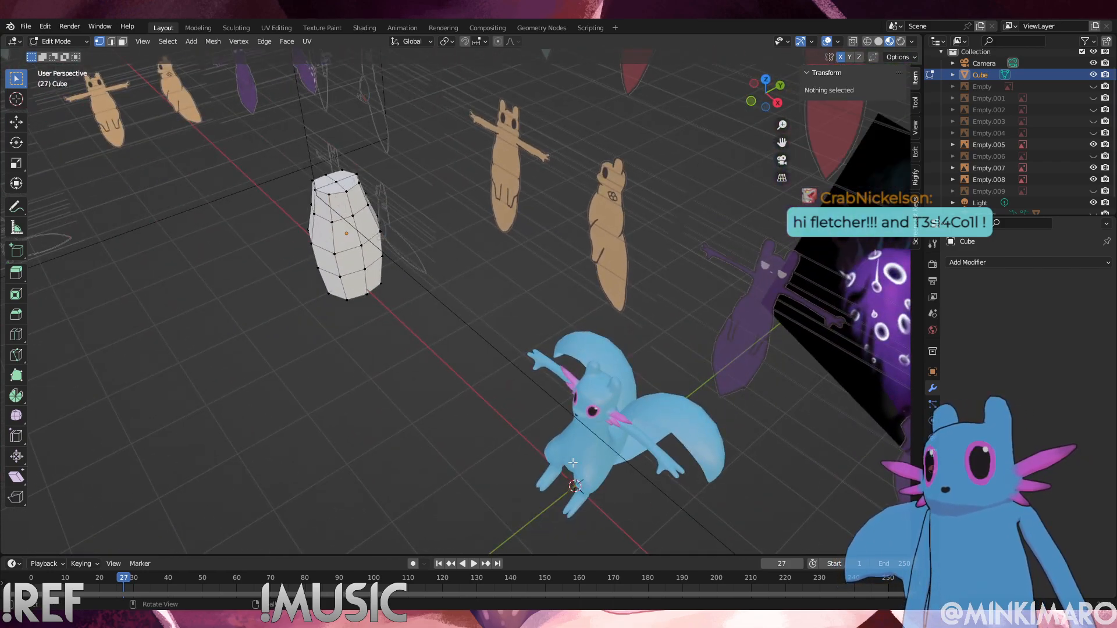
{"action": "left_click", "coordinate": [58, 41]}
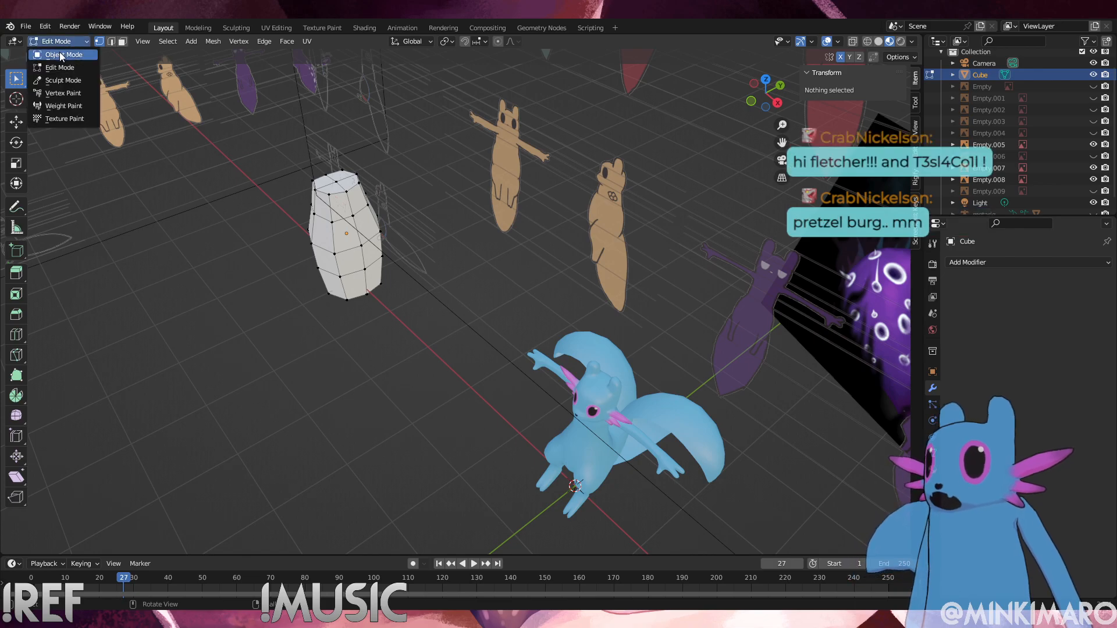
{"action": "mouse_move", "coordinate": [324, 344]}
{"action": "middle_mouse_down", "text": "alt"}
{"action": "mouse_move", "coordinate": [308, 344]}
{"action": "mouse_move", "coordinate": [356, 343]}
{"action": "middle_mouse_up", "text": "alt"}
{"action": "left_click", "coordinate": [58, 41]}
{"action": "left_click", "coordinate": [52, 79]}
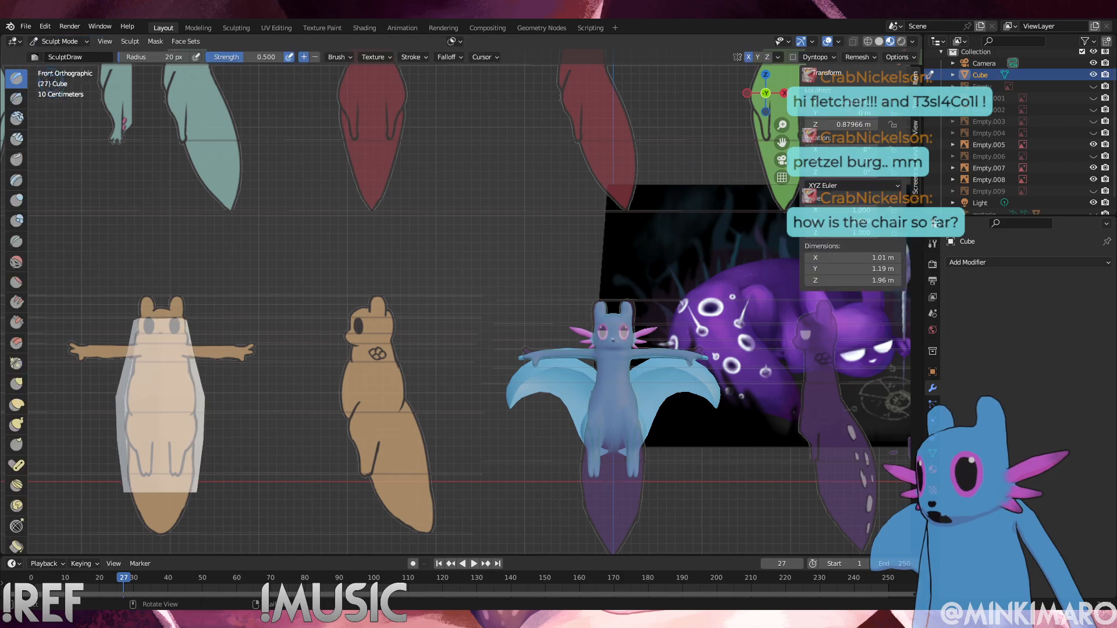
Return the cube to Edit Mode and subdivide the whole mesh twice
{"action": "middle_click_drag", "start_coordinate": [243, 339], "coordinate": [127, 73]}
{"action": "left_click", "coordinate": [59, 42]}
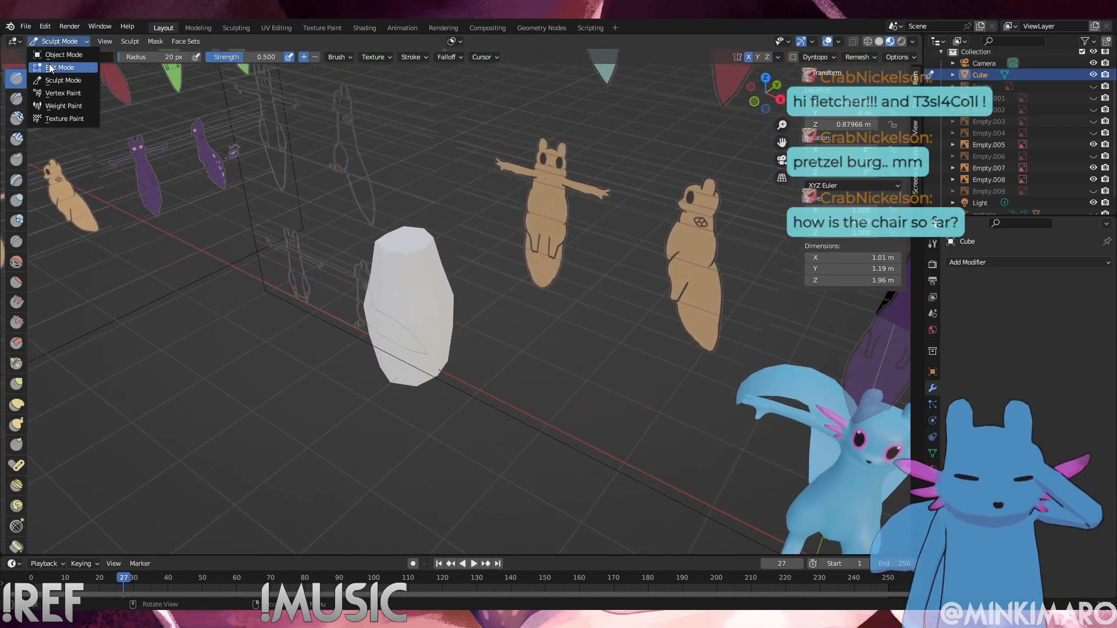
{"action": "left_click", "coordinate": [49, 67]}
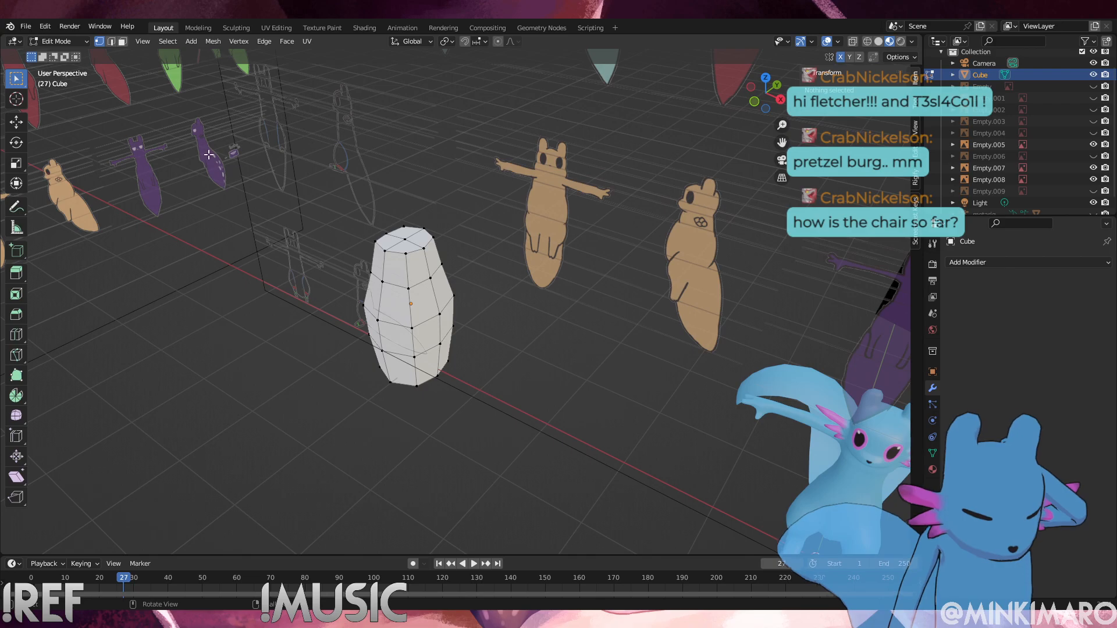
{"action": "right_click", "coordinate": [437, 344]}
{"action": "left_click", "coordinate": [437, 344]}
{"action": "right_click", "coordinate": [438, 345]}
{"action": "left_click", "coordinate": [438, 345]}
{"action": "left_click", "coordinate": [440, 401]}
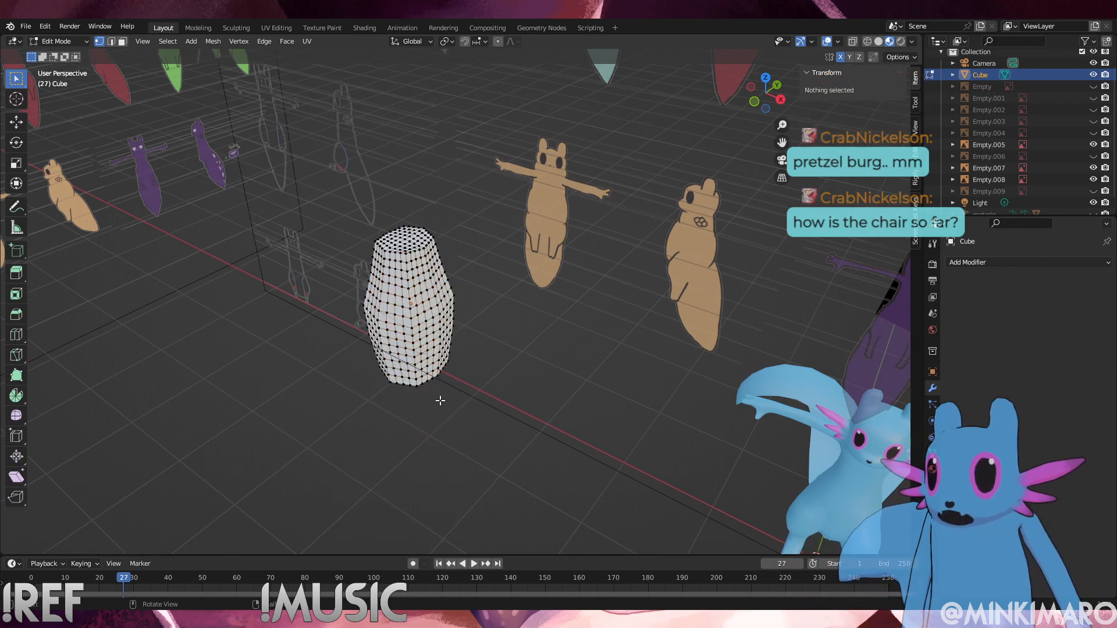
Switch the subdivided cube to Sculpt Mode and stroke its surface with the Draw brush, enlarging the radius to 400 px
{"action": "left_click", "coordinate": [58, 41]}
{"action": "left_click", "coordinate": [68, 88]}
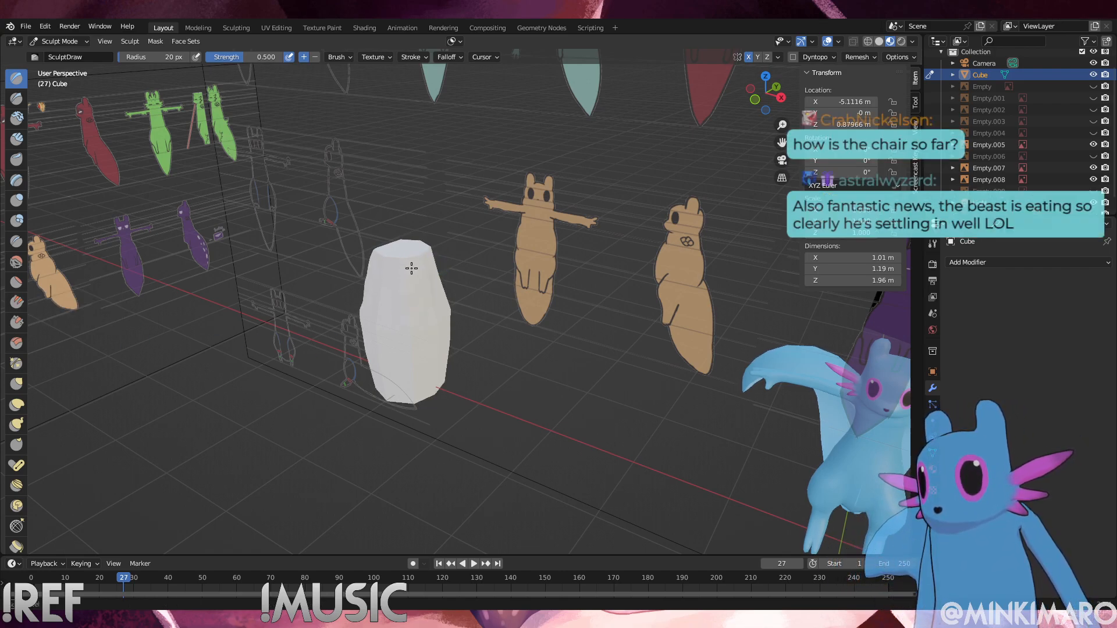
{"action": "middle_click_drag", "start_coordinate": [406, 307], "coordinate": [394, 250]}
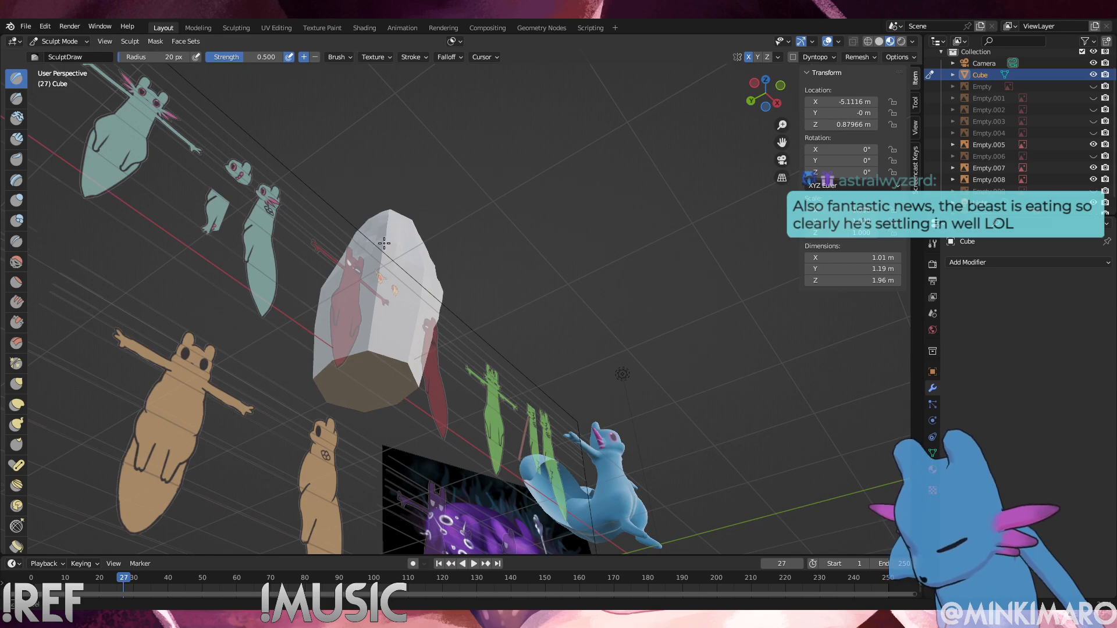
{"action": "middle_click_drag", "start_coordinate": [388, 265], "coordinate": [357, 282]}
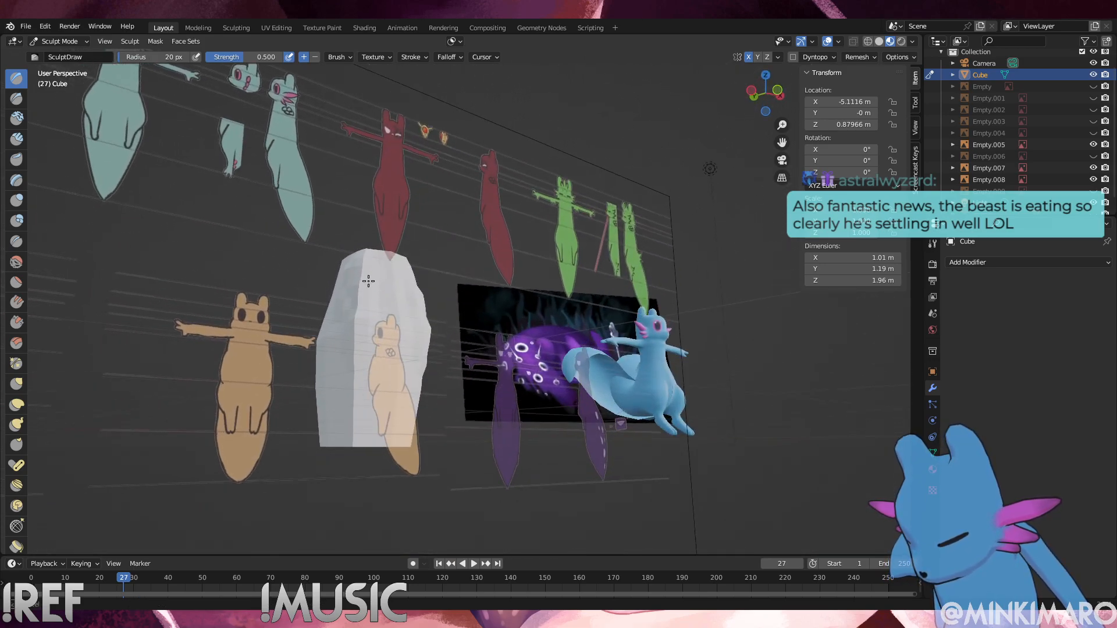
{"action": "mouse_move", "coordinate": [364, 324]}
{"action": "middle_mouse_down", "text": "alt"}
{"action": "mouse_move", "coordinate": [423, 367]}
{"action": "mouse_move", "coordinate": [457, 346]}
{"action": "middle_mouse_up", "text": "alt"}
{"action": "left_click_drag", "start_coordinate": [400, 381], "coordinate": [409, 349]}
{"action": "left_click_drag", "start_coordinate": [126, 57], "coordinate": [179, 57]}
{"action": "left_click_drag", "start_coordinate": [392, 308], "coordinate": [388, 331]}
Raise the Draw brush strength to 1.000, sculpt another bulge on the body and show the mesh in Edit Mode
{"action": "left_click_drag", "start_coordinate": [242, 56], "coordinate": [284, 57]}
{"action": "left_click_drag", "start_coordinate": [401, 352], "coordinate": [399, 364]}
{"action": "mouse_move", "coordinate": [405, 378]}
{"action": "middle_mouse_down"}
{"action": "mouse_move", "coordinate": [338, 404]}
{"action": "mouse_move", "coordinate": [399, 419]}
{"action": "mouse_move", "coordinate": [388, 420]}
{"action": "middle_mouse_up"}
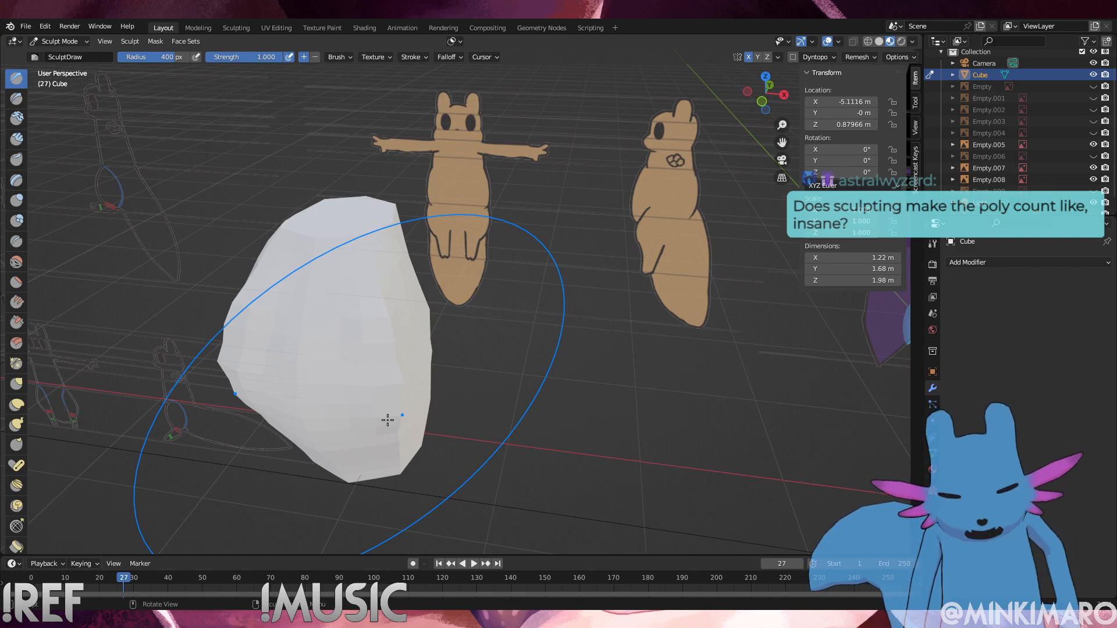
{"action": "left_click", "coordinate": [74, 40]}
{"action": "left_click", "coordinate": [56, 66]}
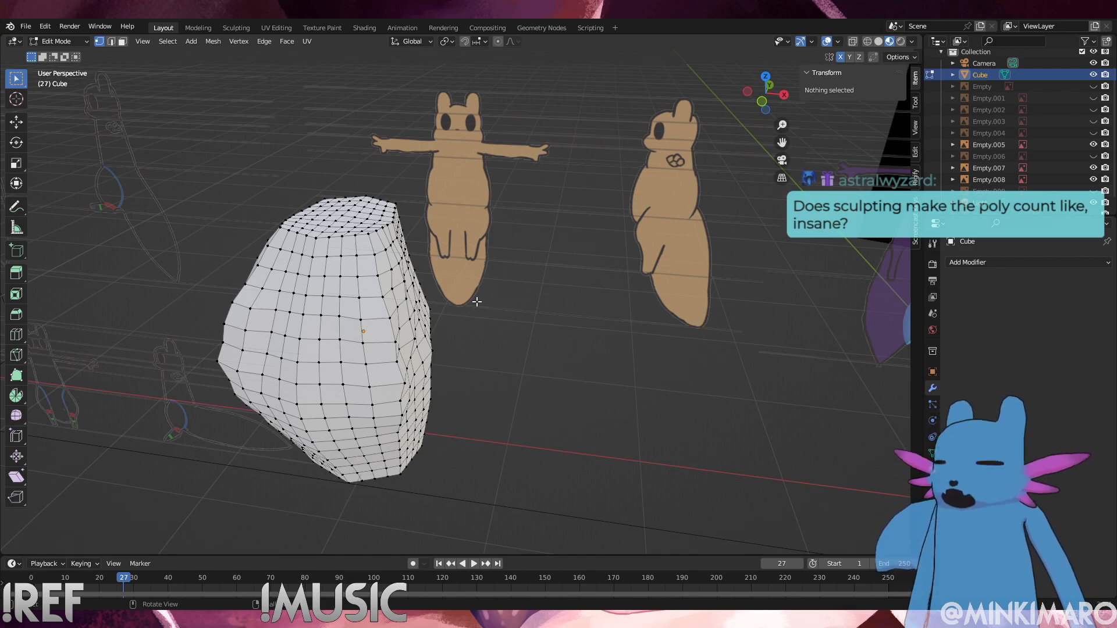
Undo the sculpt strokes and both subdivisions of the cube, ending in Edit Mode with nothing selected
{"action": "key", "text": "Tab"}
{"action": "key", "text": "ctrl+z"}
{"action": "key", "text": "ctrl+z"}
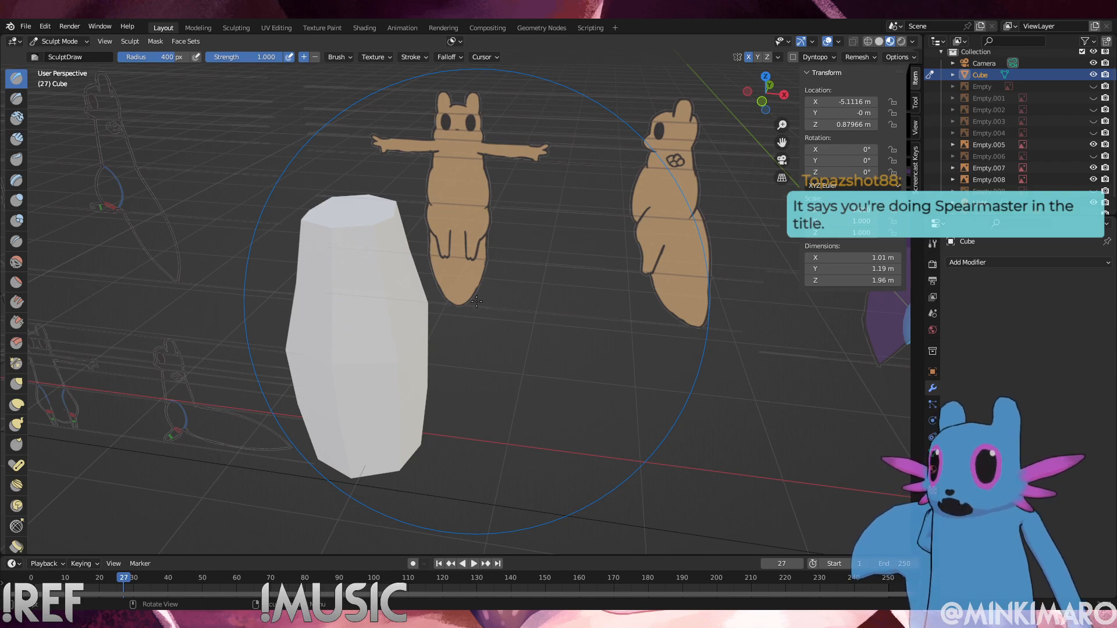
{"action": "key", "text": "Tab"}
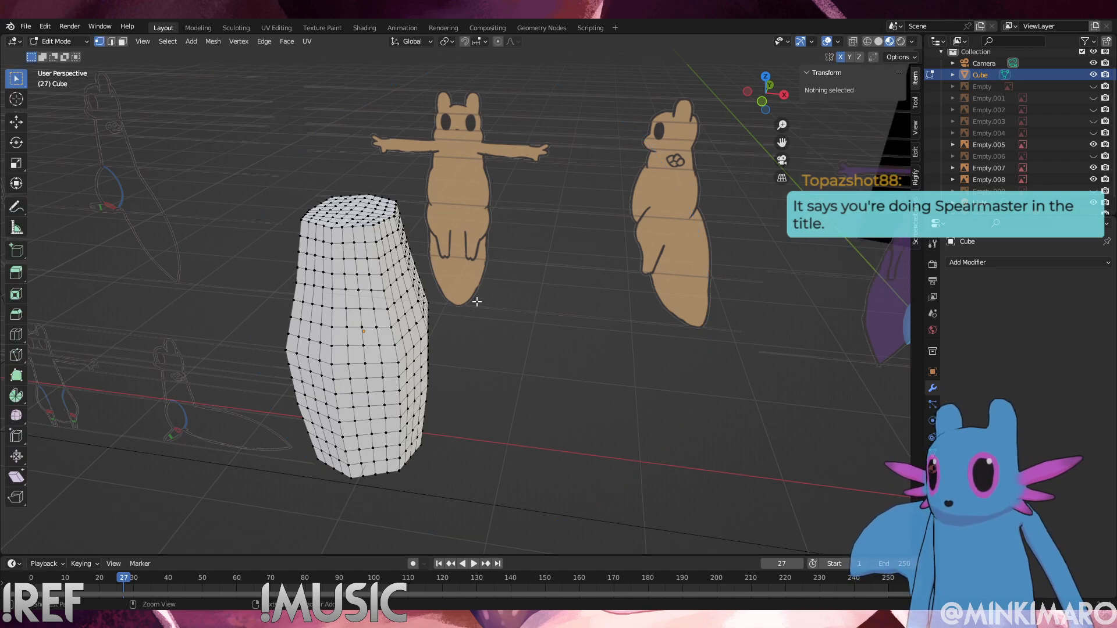
{"action": "key", "text": "a"}
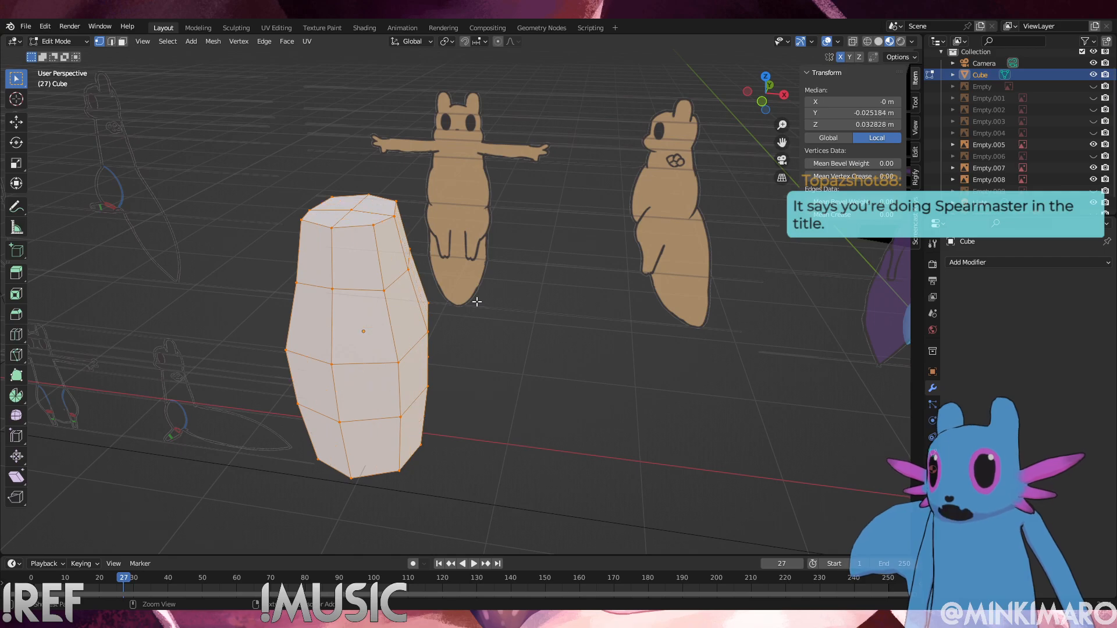
{"action": "left_click", "coordinate": [499, 401]}
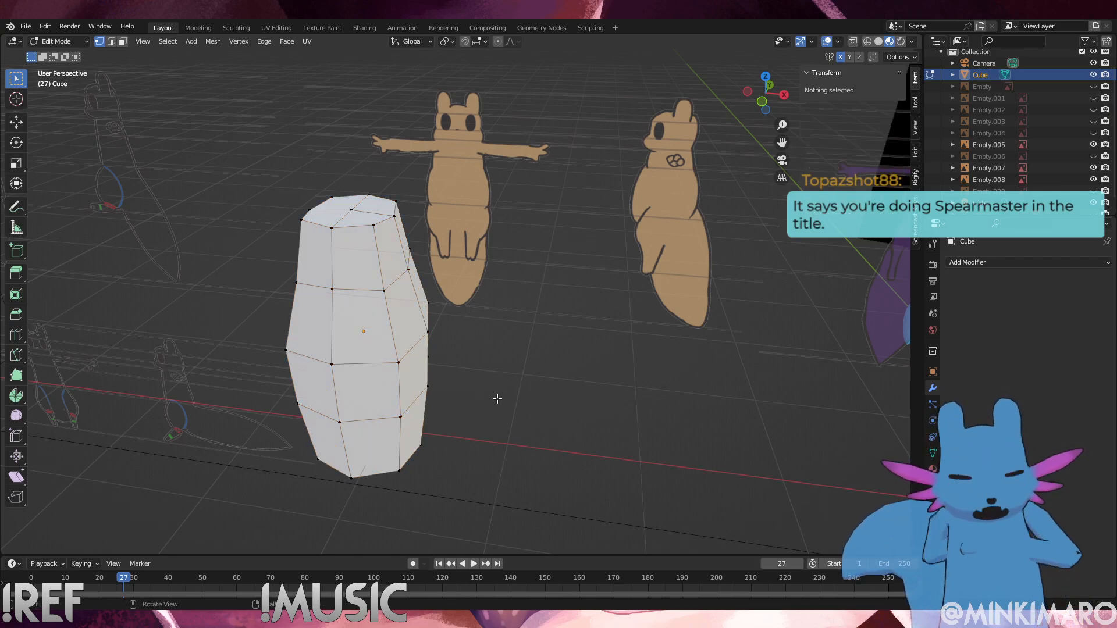
Leave Edit Mode on the cube body with nothing selected and return to Object Mode
{"action": "key", "text": "KP_1"}
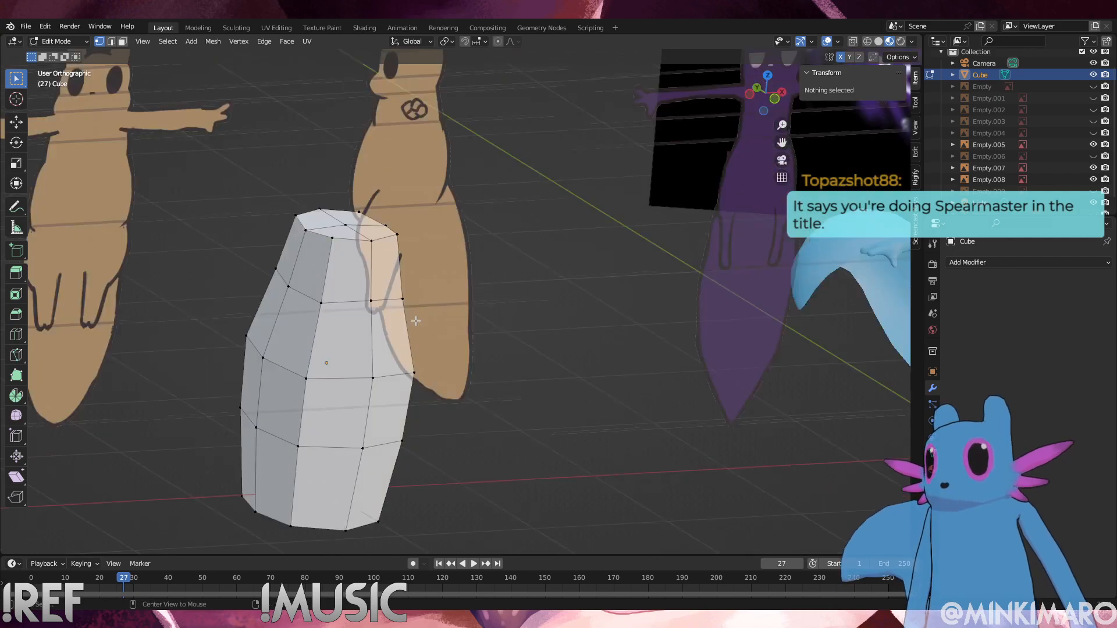
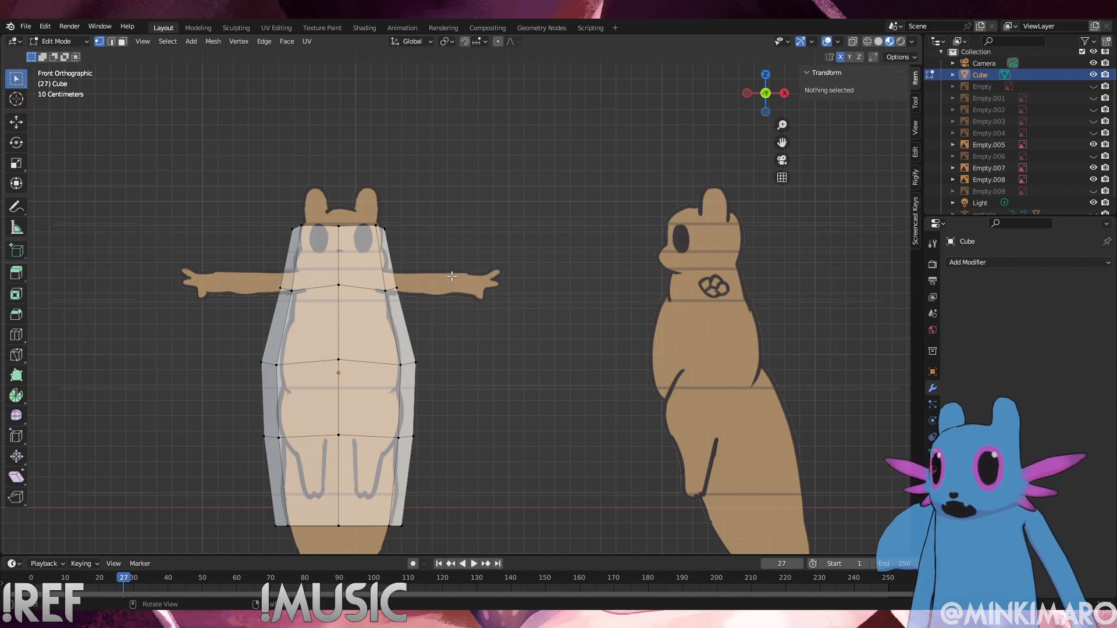
{"action": "middle_click_drag", "start_coordinate": [398, 330], "coordinate": [419, 295]}
{"action": "left_click_drag", "start_coordinate": [453, 466], "coordinate": [283, 153]}
{"action": "left_click", "coordinate": [510, 466]}
{"action": "left_click", "coordinate": [59, 41]}
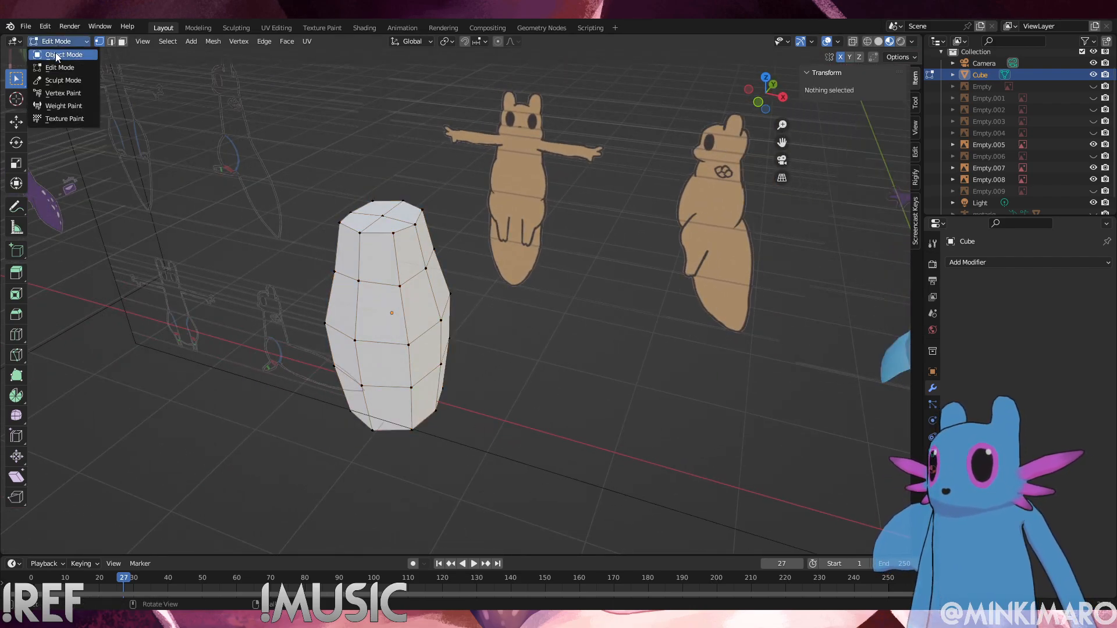
{"action": "left_click", "coordinate": [56, 53]}
Select the finished blue slugcat model and put it into Edit Mode
{"action": "middle_click_drag", "start_coordinate": [476, 395], "coordinate": [262, 320]}
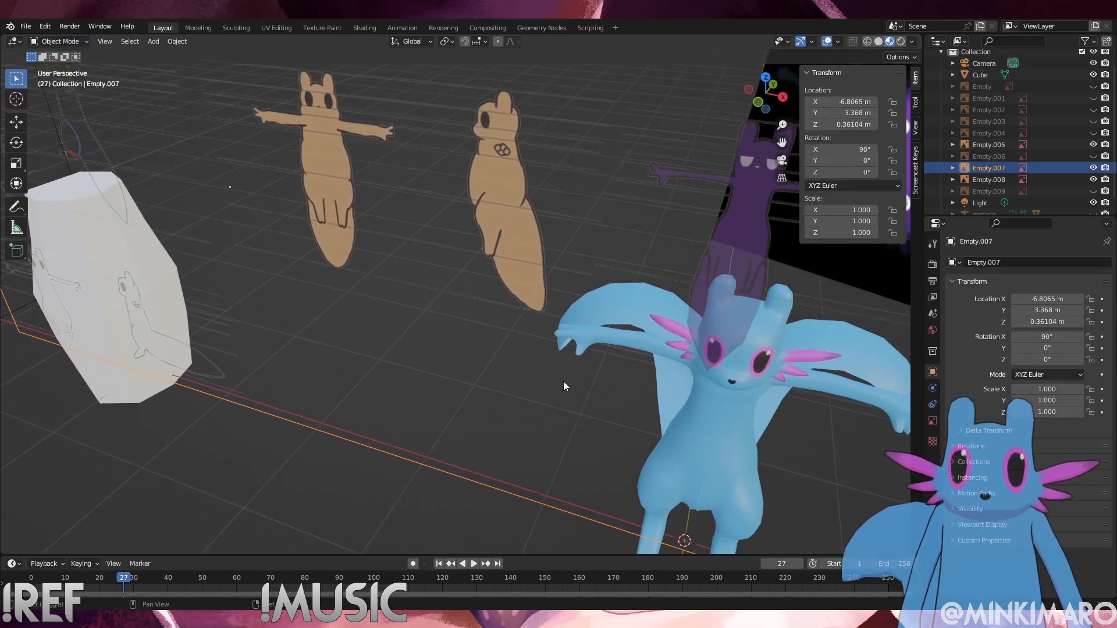
{"action": "middle_click_drag", "start_coordinate": [567, 384], "coordinate": [505, 342]}
{"action": "left_click", "coordinate": [505, 342]}
{"action": "left_click", "coordinate": [58, 41]}
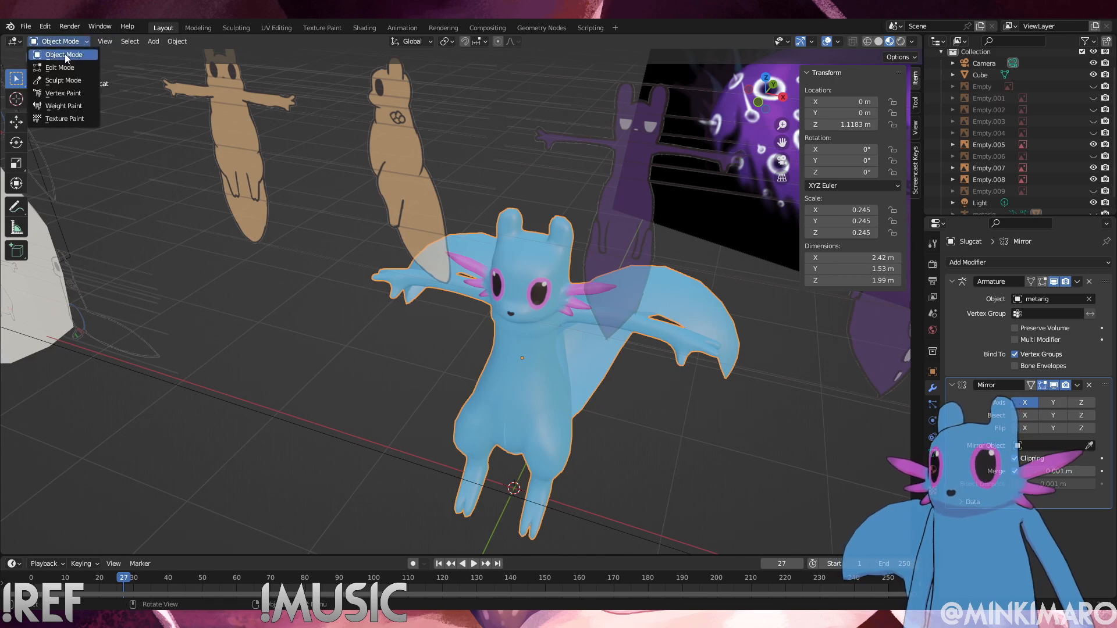
{"action": "left_click", "coordinate": [55, 68]}
Examine the blue slugcat's mesh topology from the front and side, especially around the torso, neck and arm
{"action": "key", "text": "KP_1"}
{"action": "scroll", "coordinate": [475, 371], "scroll_direction": "up", "scroll_amount": 4}
{"action": "middle_click_drag", "start_coordinate": [641, 302], "coordinate": [399, 400], "text": "shift"}
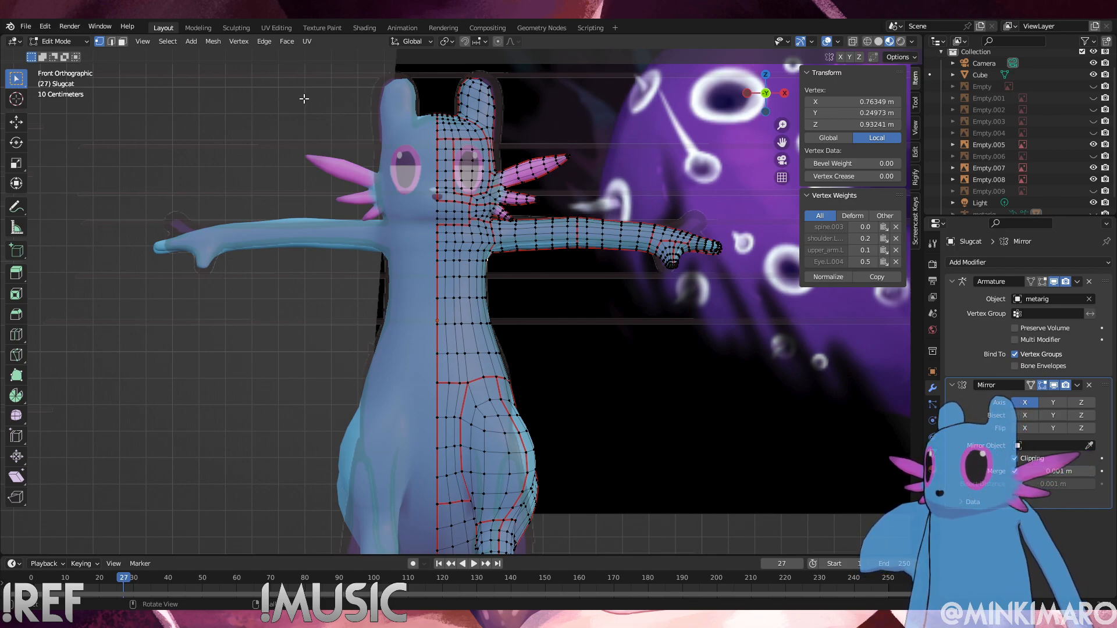
{"action": "middle_click_drag", "start_coordinate": [547, 311], "coordinate": [516, 348], "text": "alt"}
{"action": "scroll", "coordinate": [555, 349], "scroll_direction": "up", "scroll_amount": 4}
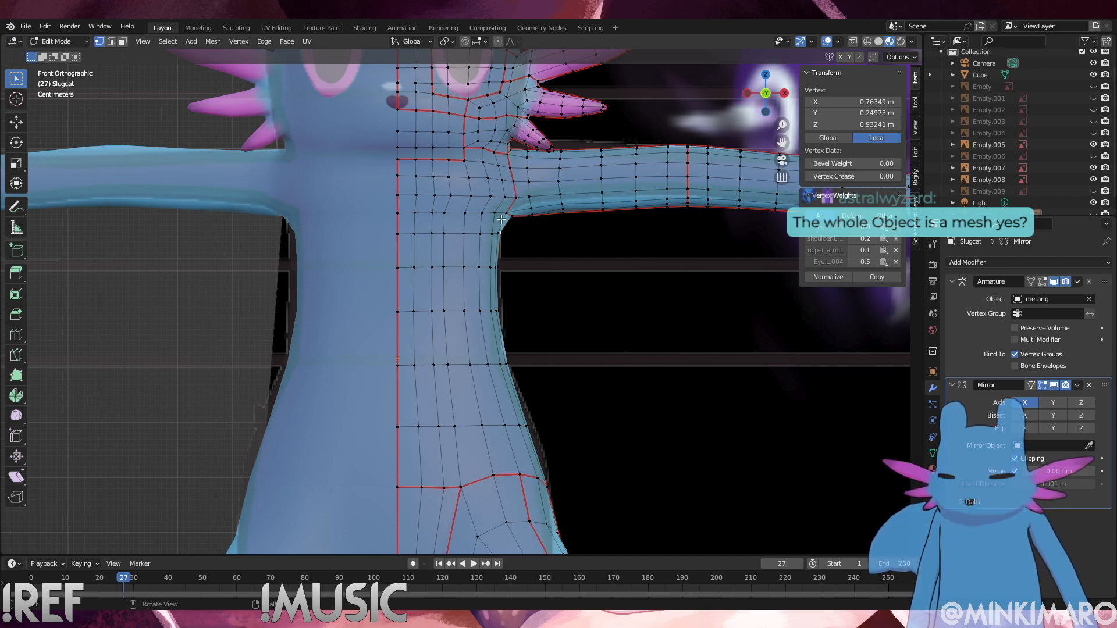
{"action": "scroll", "coordinate": [530, 224], "scroll_direction": "up", "scroll_amount": 2}
{"action": "middle_click_drag", "start_coordinate": [530, 225], "coordinate": [358, 317]}
{"action": "scroll", "coordinate": [380, 307], "scroll_direction": "up", "scroll_amount": 2}
{"action": "scroll", "coordinate": [383, 305], "scroll_direction": "down", "scroll_amount": 9}
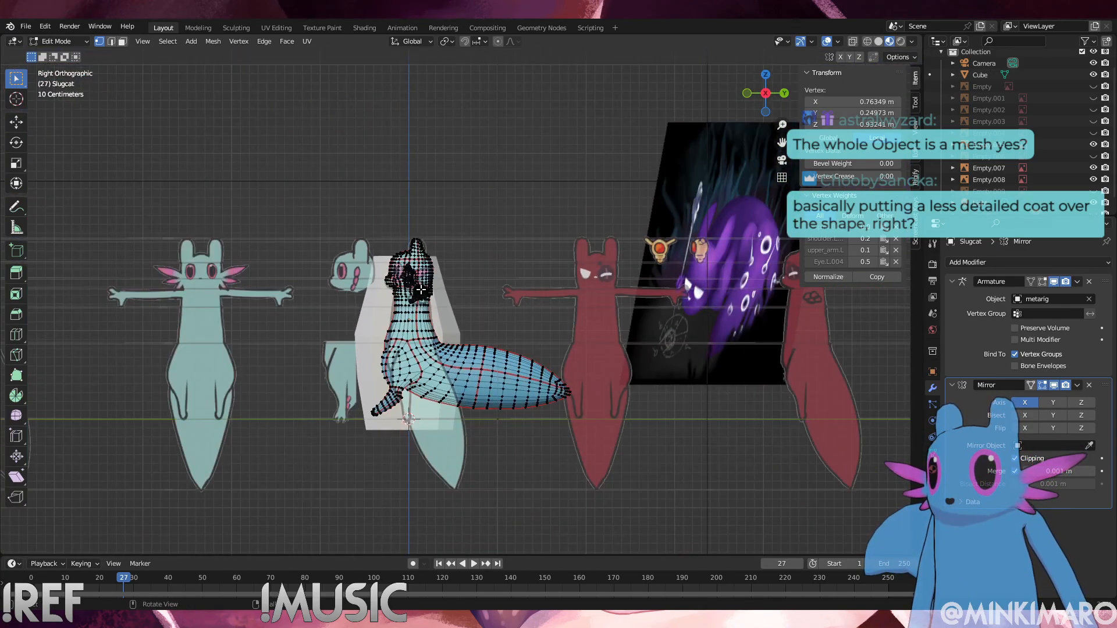
Return the blue slugcat model to Object Mode
{"action": "middle_click_drag", "start_coordinate": [299, 217], "coordinate": [310, 235]}
{"action": "left_click", "coordinate": [67, 43]}
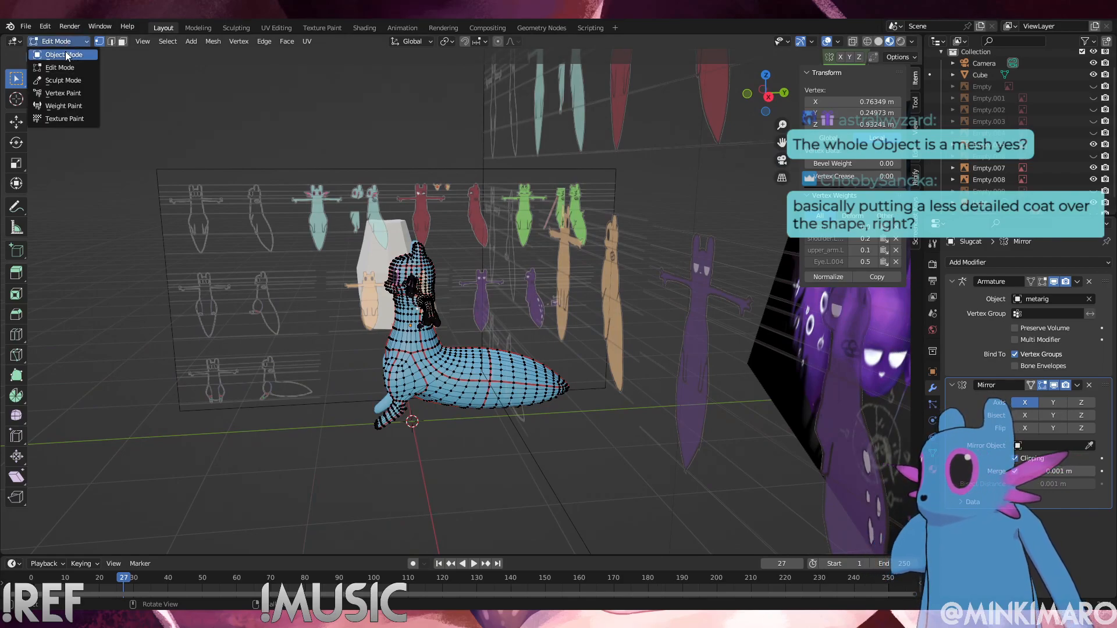
{"action": "left_click", "coordinate": [58, 53]}
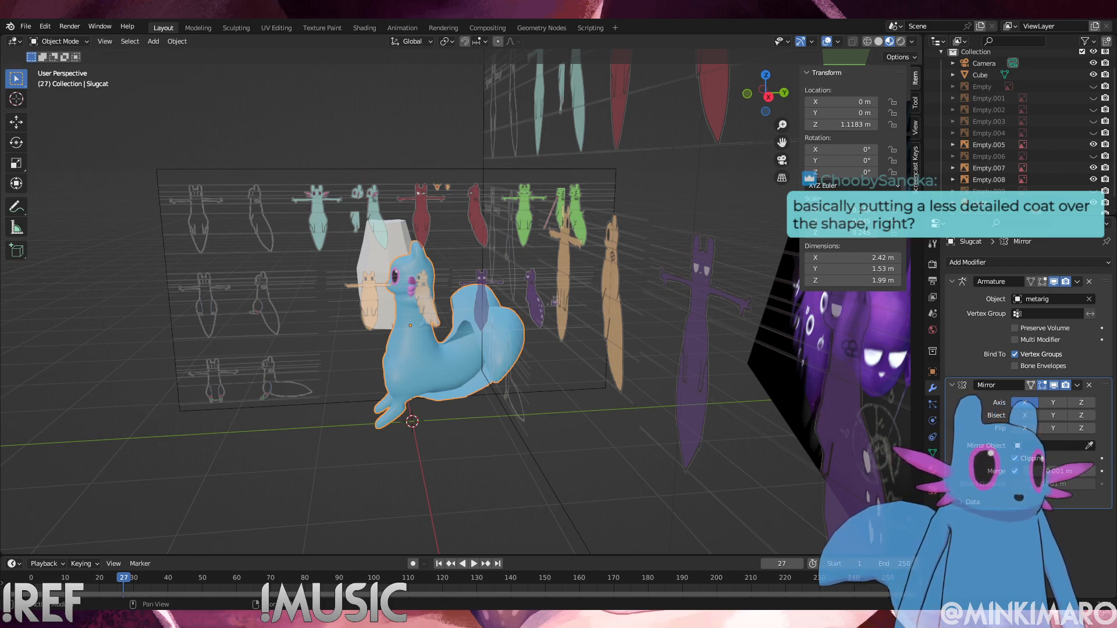
Switch to the right orthographic view and try moving the slugcat reference sheet along Y behind the model
{"action": "left_click", "coordinate": [389, 458]}
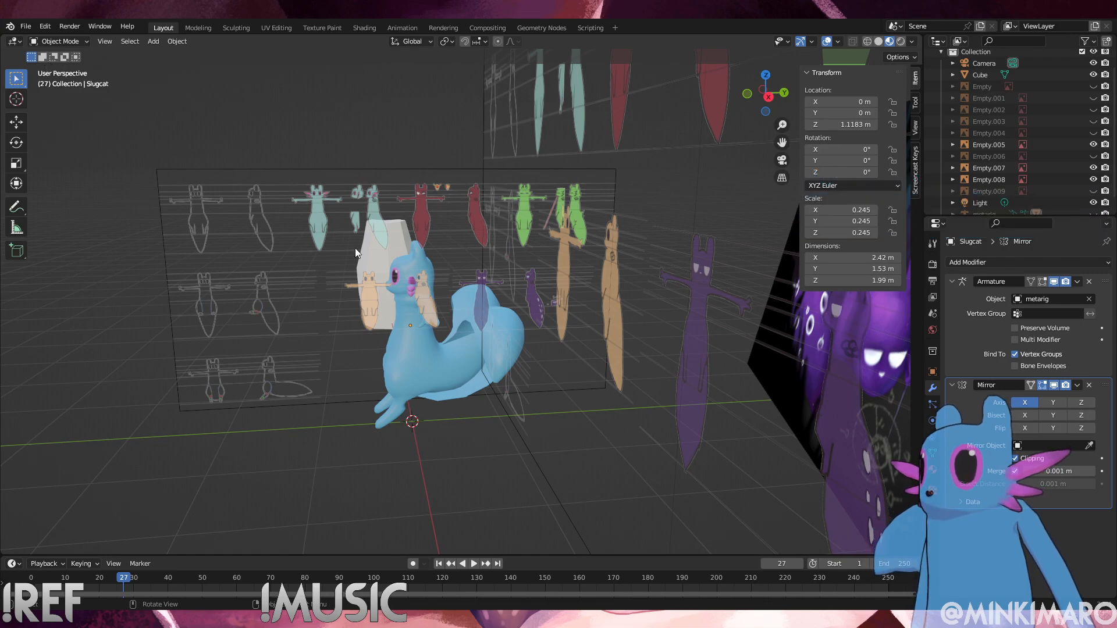
{"action": "key", "text": "KP_3"}
{"action": "left_click", "coordinate": [214, 296]}
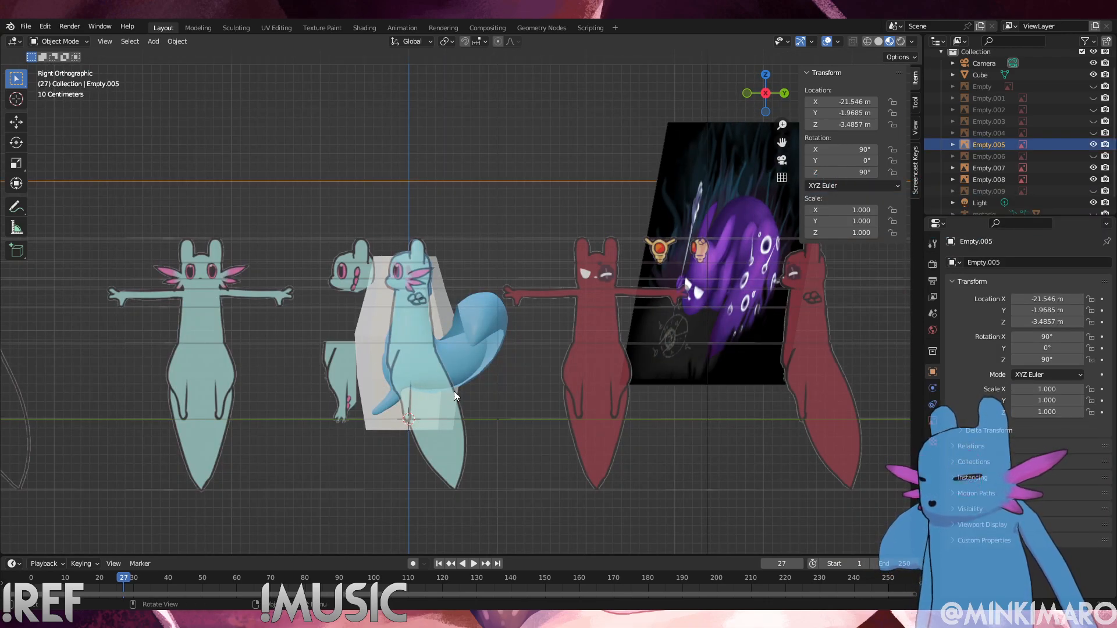
{"action": "scroll", "coordinate": [456, 397], "scroll_direction": "down", "scroll_amount": 3}
{"action": "key", "text": "g"}
{"action": "key", "text": "y"}
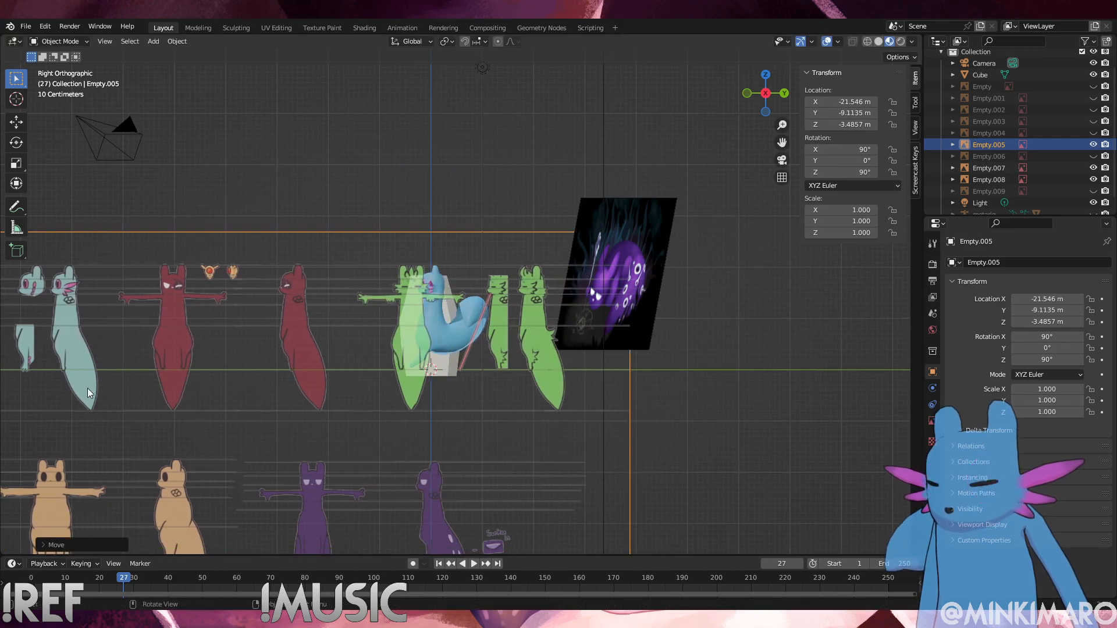
{"action": "right_click", "coordinate": [87, 389]}
{"action": "scroll", "coordinate": [445, 362], "scroll_direction": "up", "scroll_amount": 3}
{"action": "scroll", "coordinate": [444, 362], "scroll_direction": "up", "scroll_amount": 3}
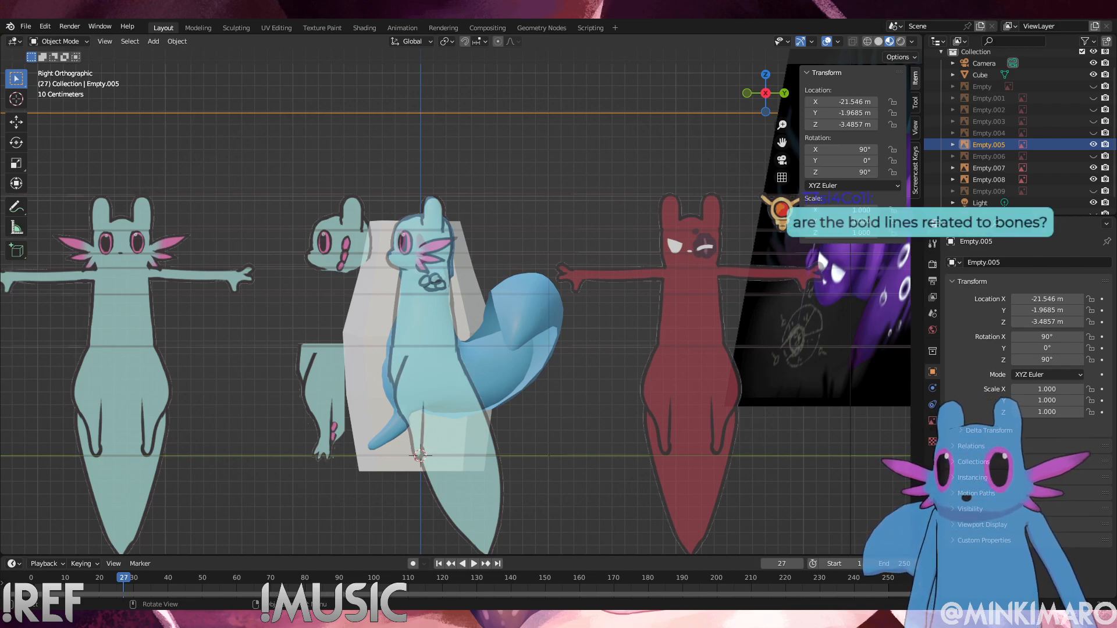
{"action": "left_click", "coordinate": [728, 62]}
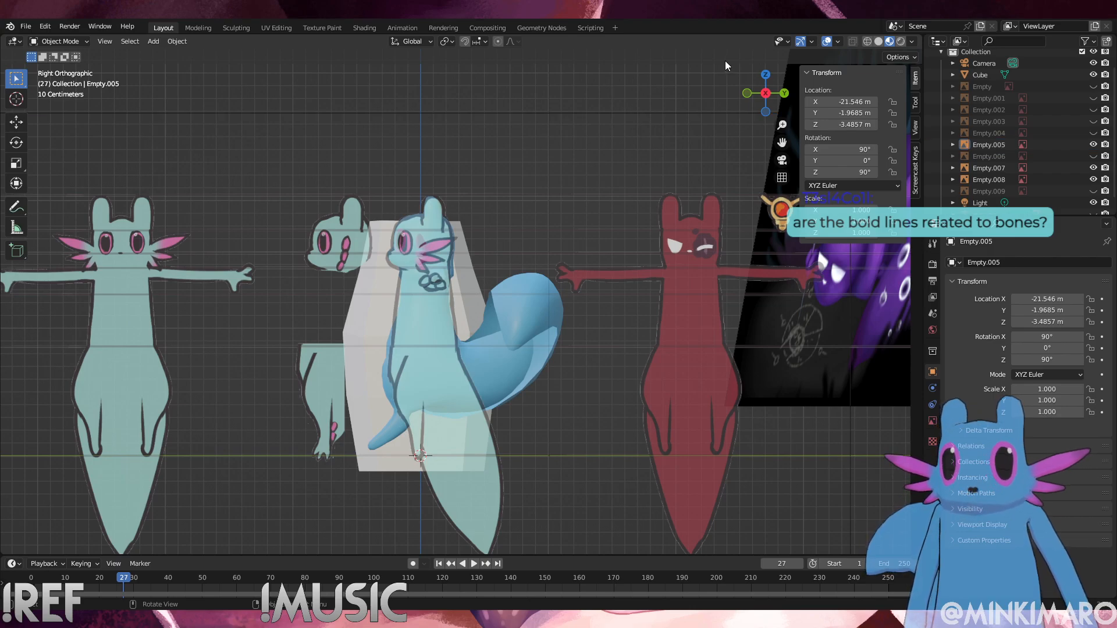
{"action": "left_click", "coordinate": [490, 361]}
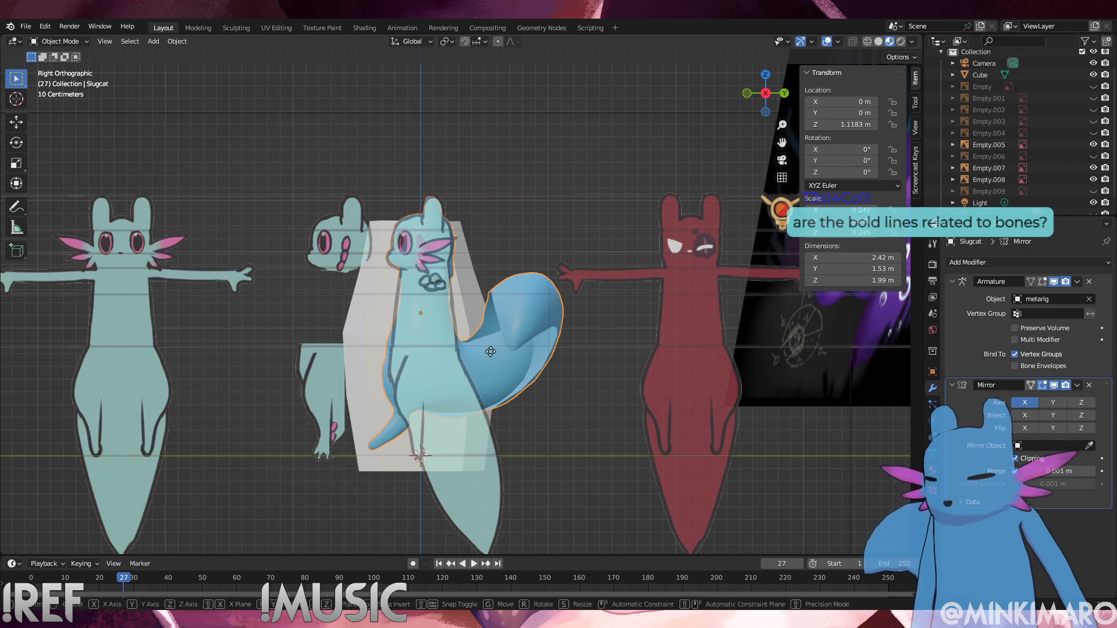
{"action": "key", "text": "g"}
{"action": "key", "text": "y"}
{"action": "right_click", "coordinate": [256, 355]}
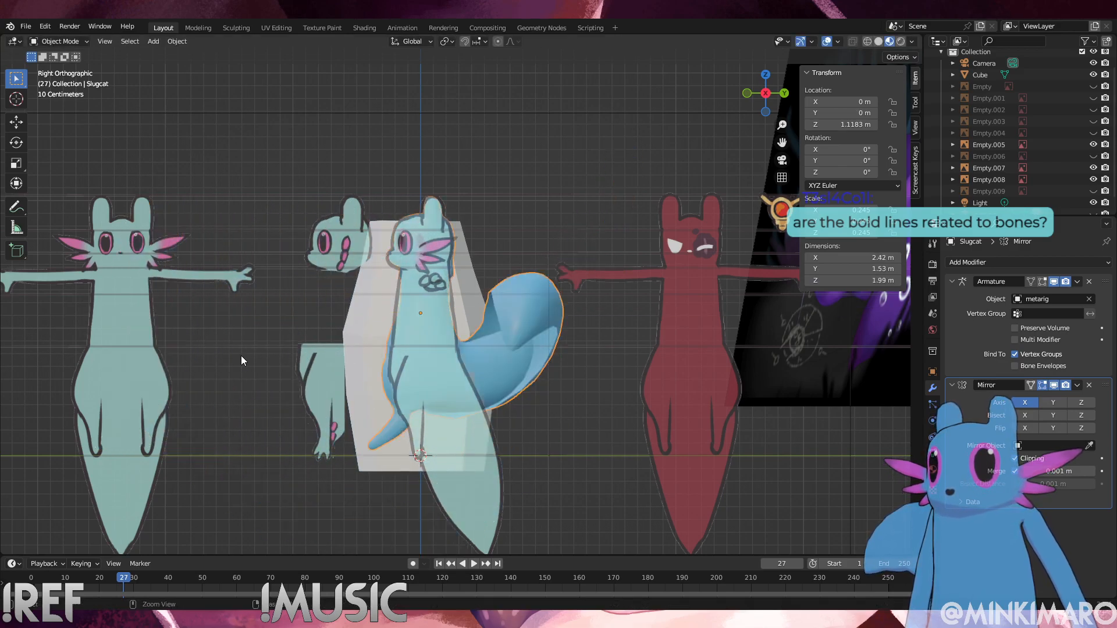
Move the slugcat reference sheet along Y to about -11.06 m and up along Z to about 0.90 m
{"action": "left_click", "coordinate": [336, 238]}
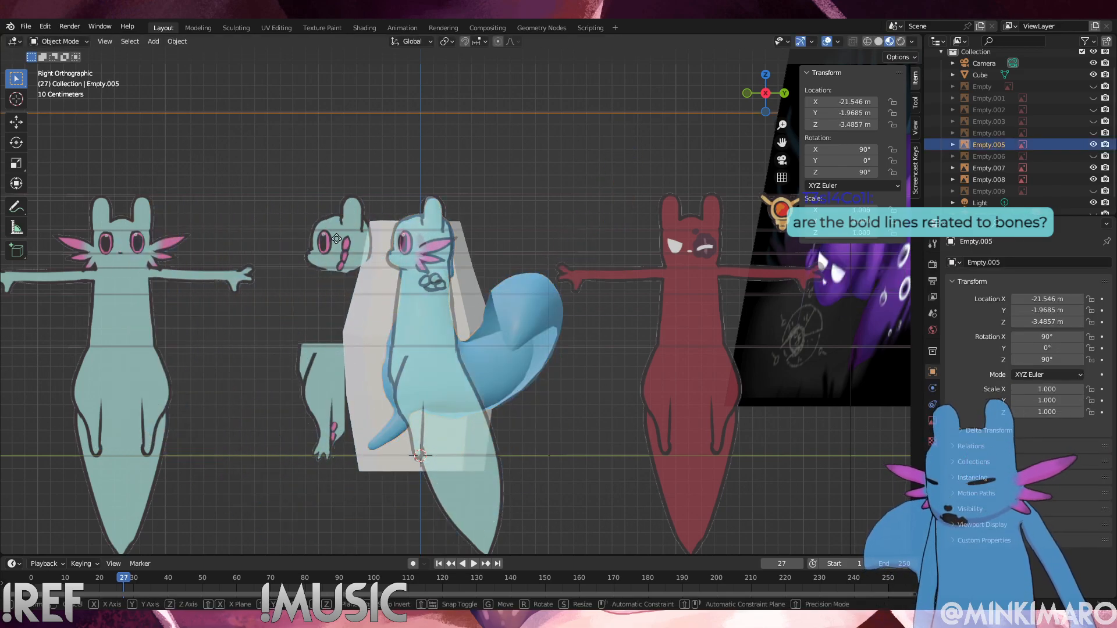
{"action": "key", "text": "g"}
{"action": "key", "text": "y"}
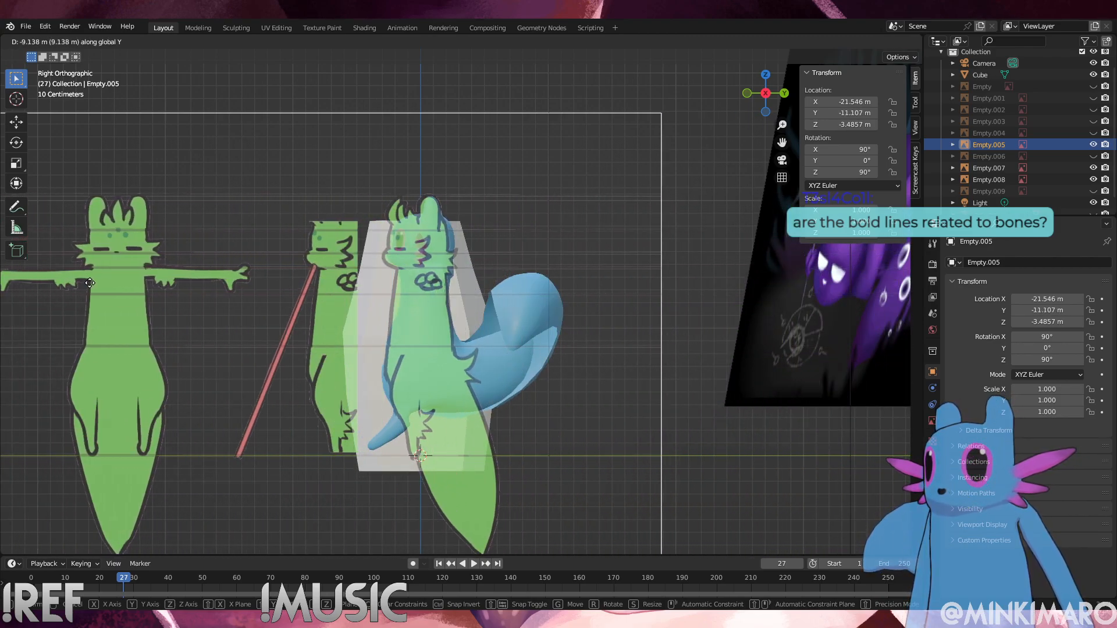
{"action": "left_click", "coordinate": [95, 282]}
{"action": "key", "text": "g"}
{"action": "key", "text": "z"}
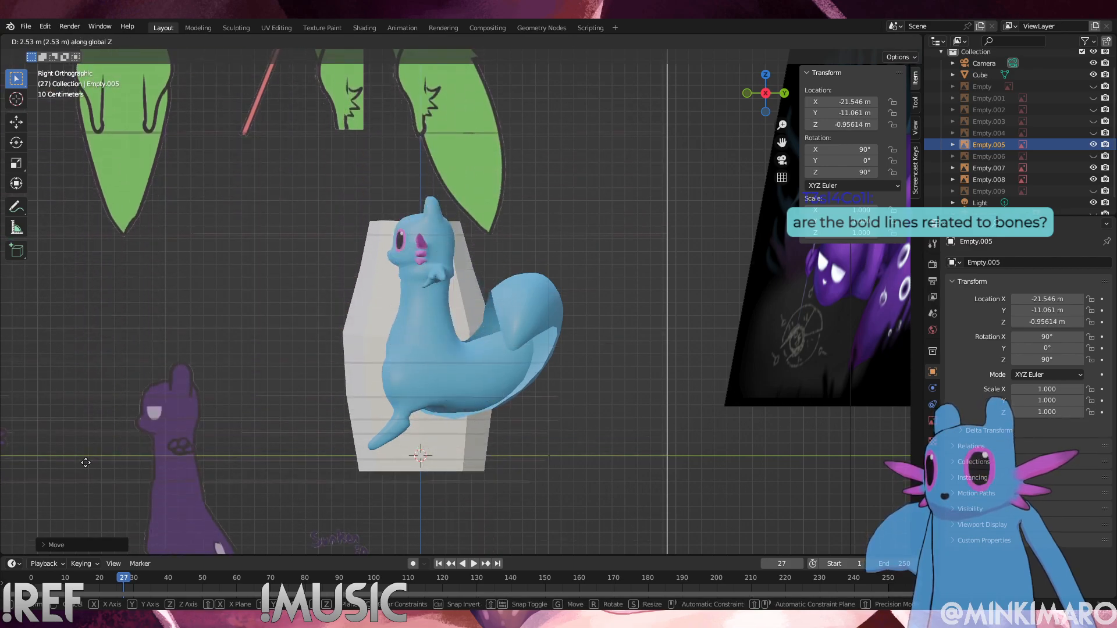
{"action": "left_click", "coordinate": [114, 231]}
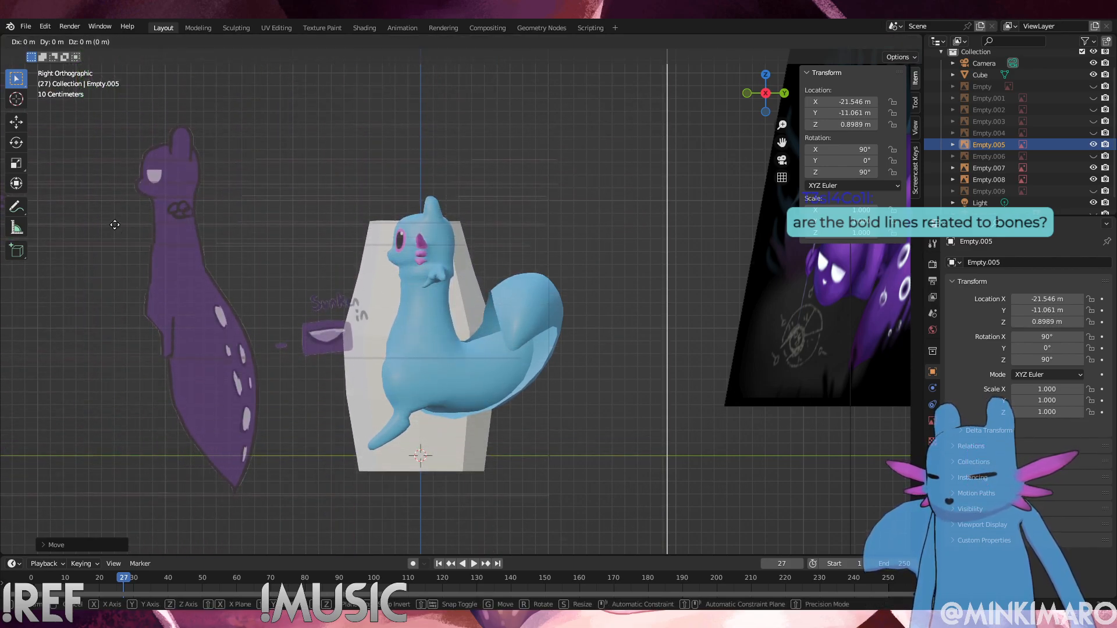
Place the purple side-view drawing over the blue model by moving the sheet to about Y -9.12 m, Z 0.38 m
{"action": "key", "text": "g"}
{"action": "key", "text": "y"}
{"action": "key", "text": "z"}
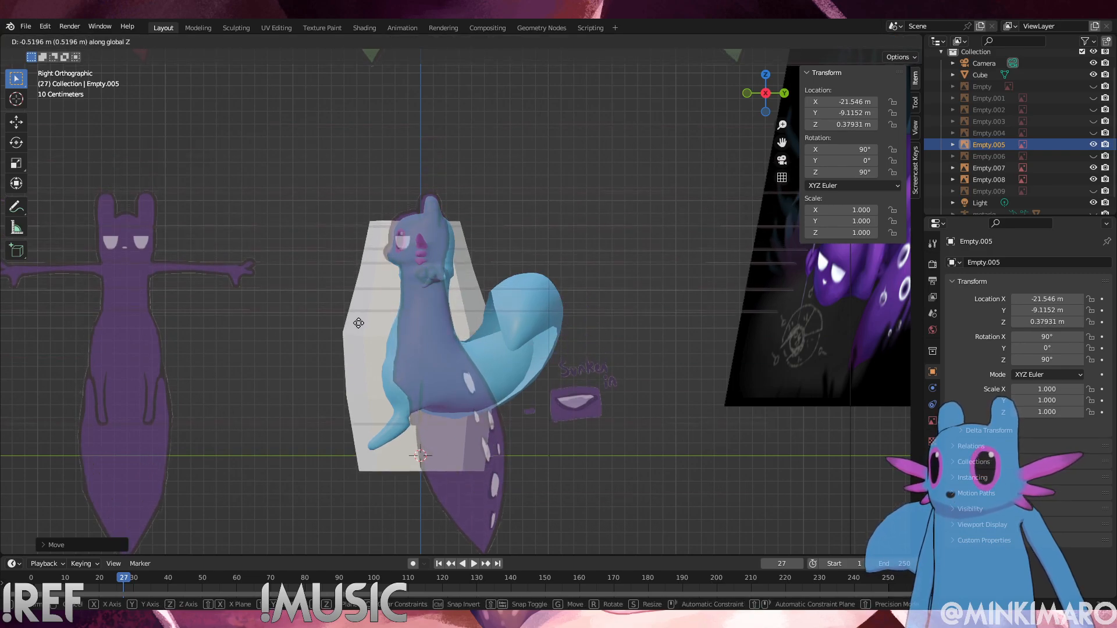
{"action": "left_click", "coordinate": [364, 323]}
Fine-tune the reference sheet to about Y -9.08 m, Z 0.35 m, matching the purple drawing's head to the model's head
{"action": "scroll", "coordinate": [437, 270], "scroll_direction": "up", "scroll_amount": 5}
{"action": "scroll", "coordinate": [439, 341], "scroll_direction": "up", "scroll_amount": 2}
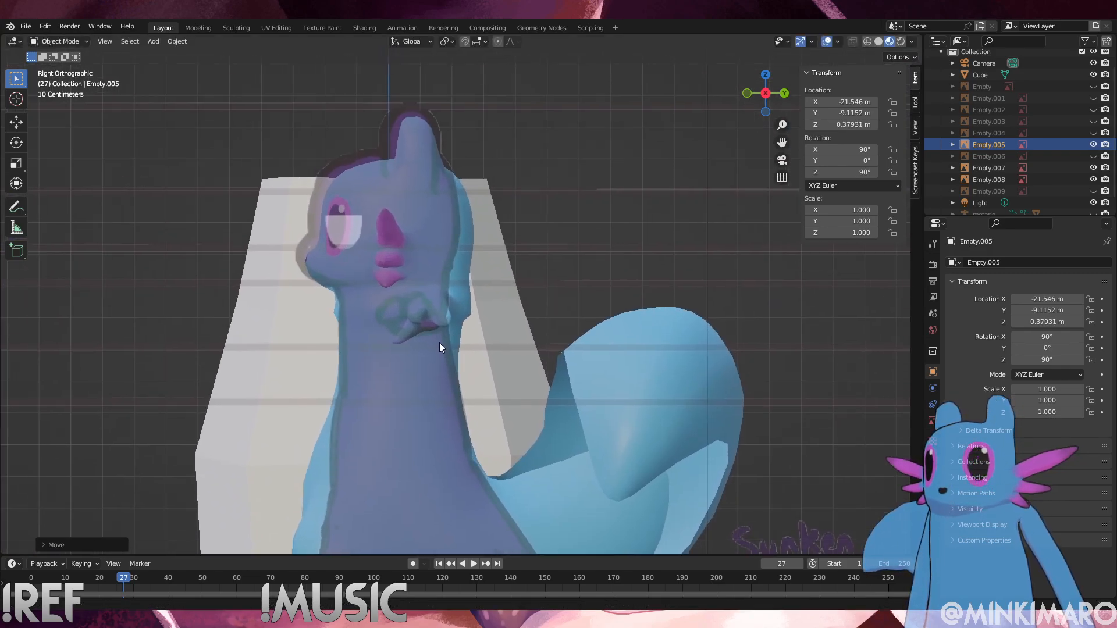
{"action": "key", "text": "g"}
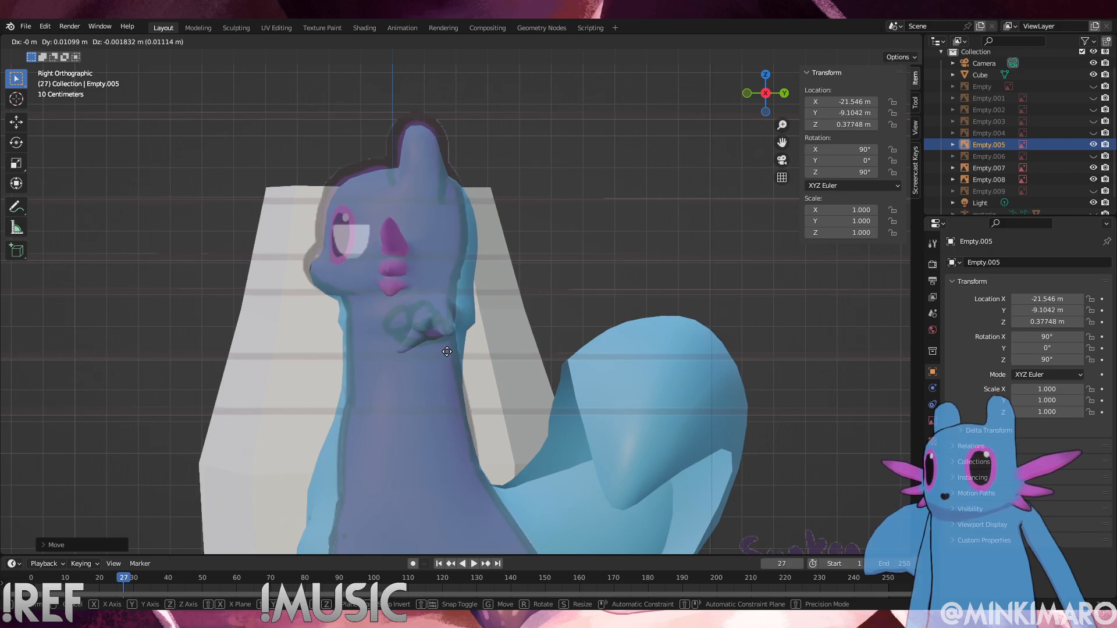
{"action": "key", "text": "z"}
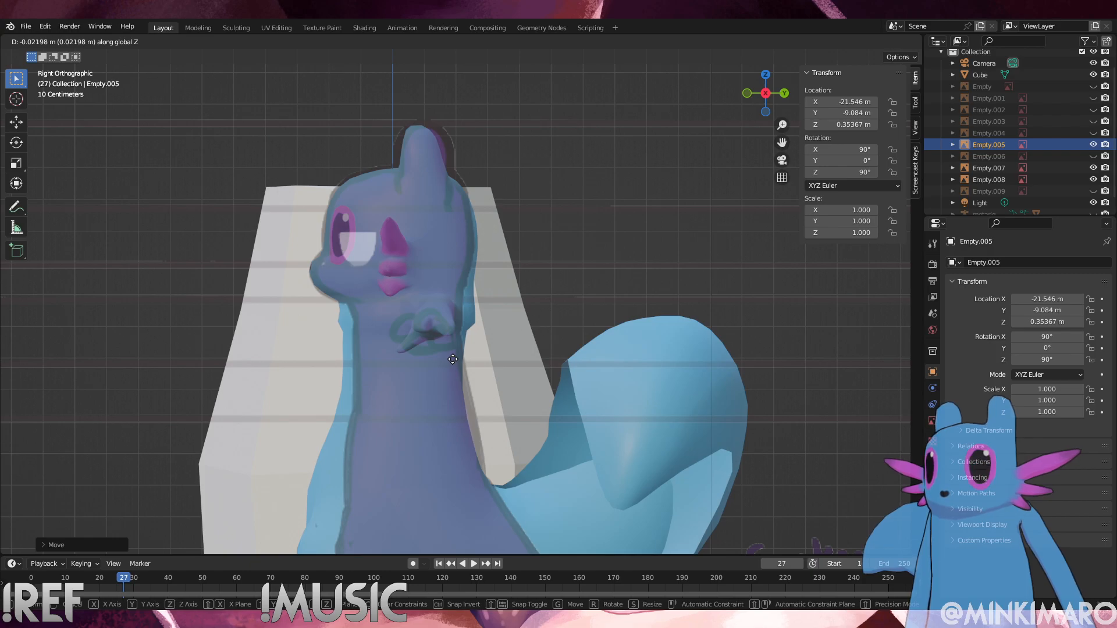
{"action": "left_click", "coordinate": [452, 359]}
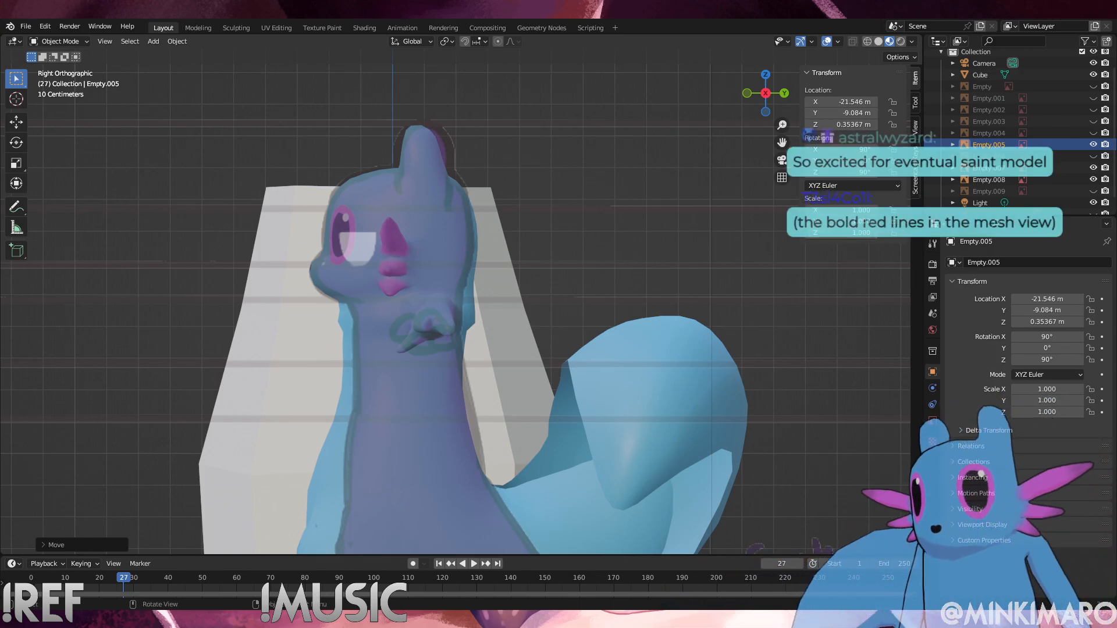
Select the blue slugcat model and put it into Edit Mode
{"action": "scroll", "coordinate": [549, 328], "scroll_direction": "down", "scroll_amount": 2}
{"action": "scroll", "coordinate": [549, 328], "scroll_direction": "down", "scroll_amount": 3}
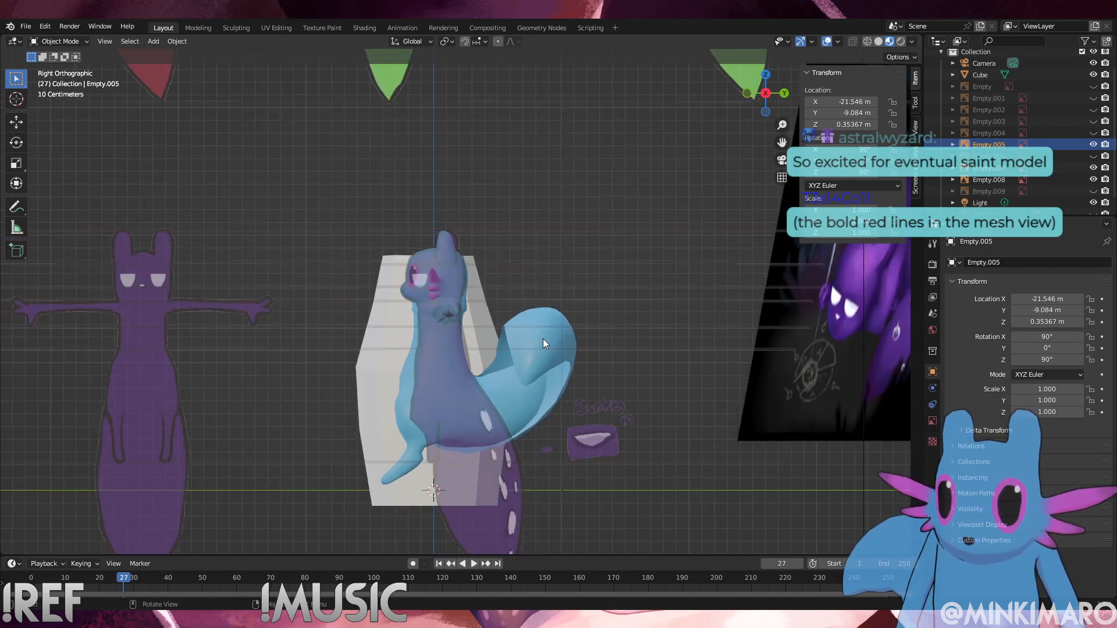
{"action": "scroll", "coordinate": [543, 338], "scroll_direction": "up", "scroll_amount": 2}
{"action": "scroll", "coordinate": [499, 359], "scroll_direction": "up", "scroll_amount": 2}
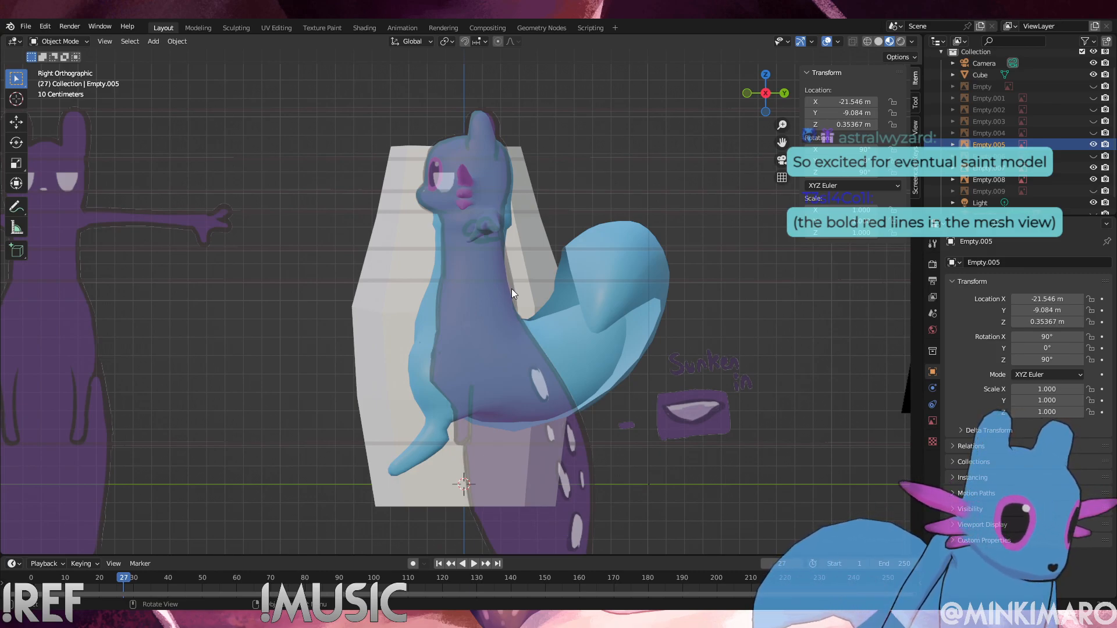
{"action": "middle_click_drag", "start_coordinate": [512, 288], "coordinate": [519, 315]}
{"action": "middle_click_drag", "start_coordinate": [533, 266], "coordinate": [511, 333]}
{"action": "left_click", "coordinate": [512, 332]}
{"action": "left_click", "coordinate": [60, 41]}
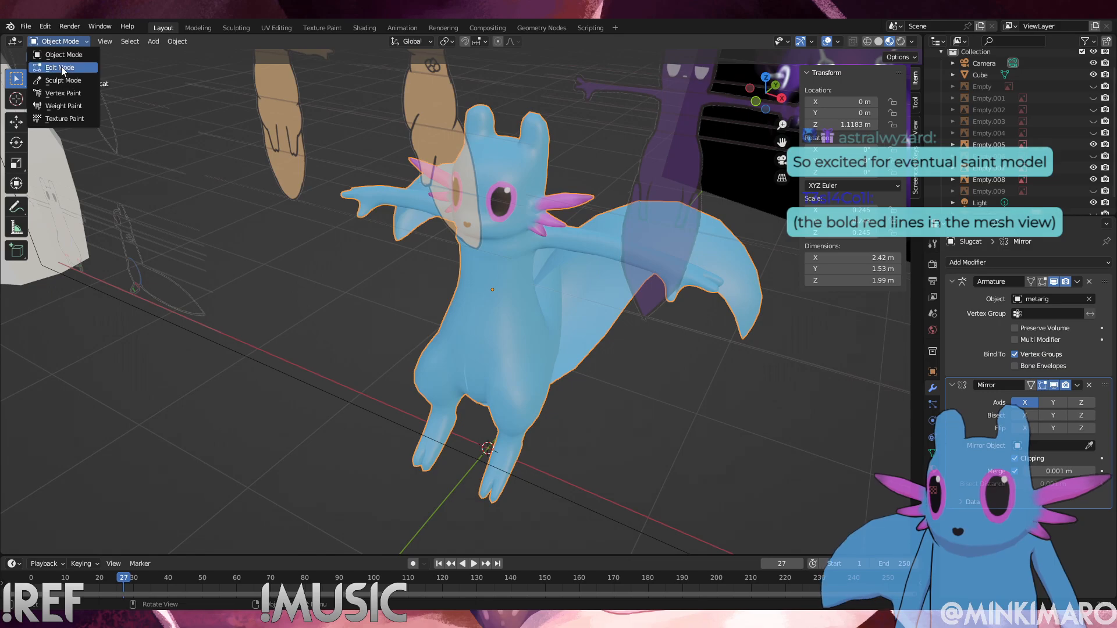
{"action": "left_click", "coordinate": [61, 68]}
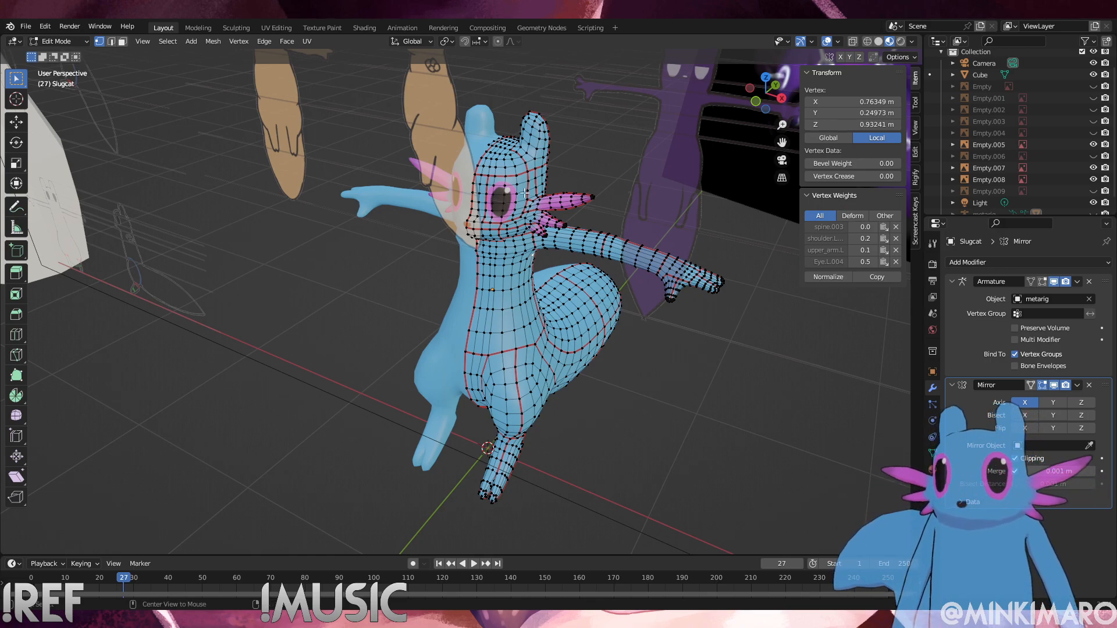
In the right view with X-ray on, select the protruding back vertices behind the arm and rotate them slightly
{"action": "key", "text": "KP_3"}
{"action": "scroll", "coordinate": [524, 239], "scroll_direction": "up", "scroll_amount": 2}
{"action": "scroll", "coordinate": [524, 240], "scroll_direction": "up", "scroll_amount": 6}
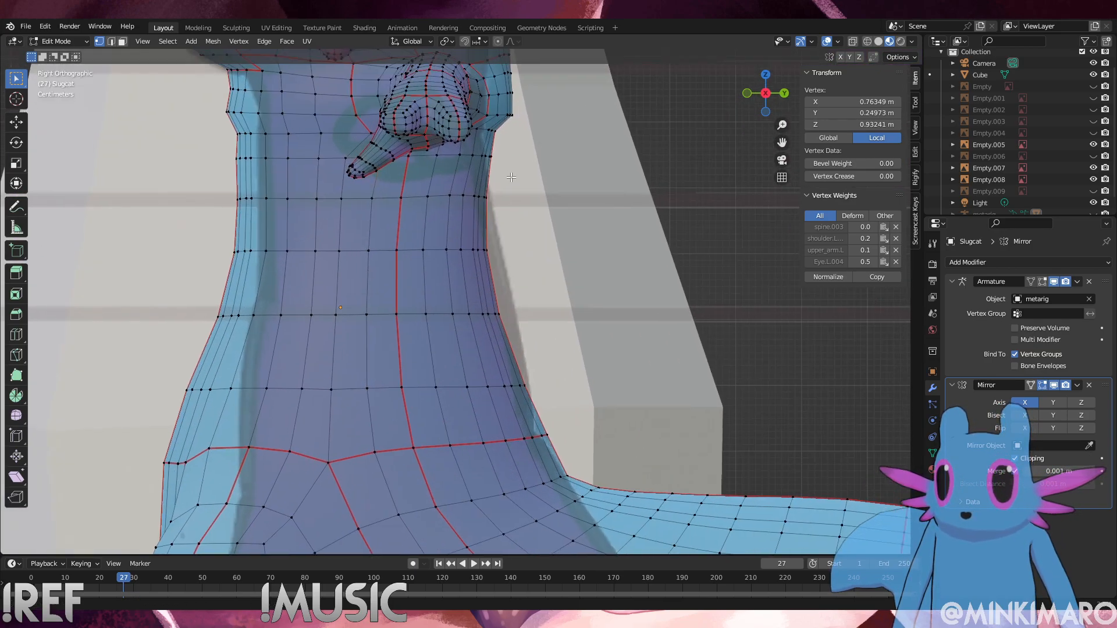
{"action": "middle_click_drag", "start_coordinate": [511, 177], "coordinate": [433, 333], "text": "shift"}
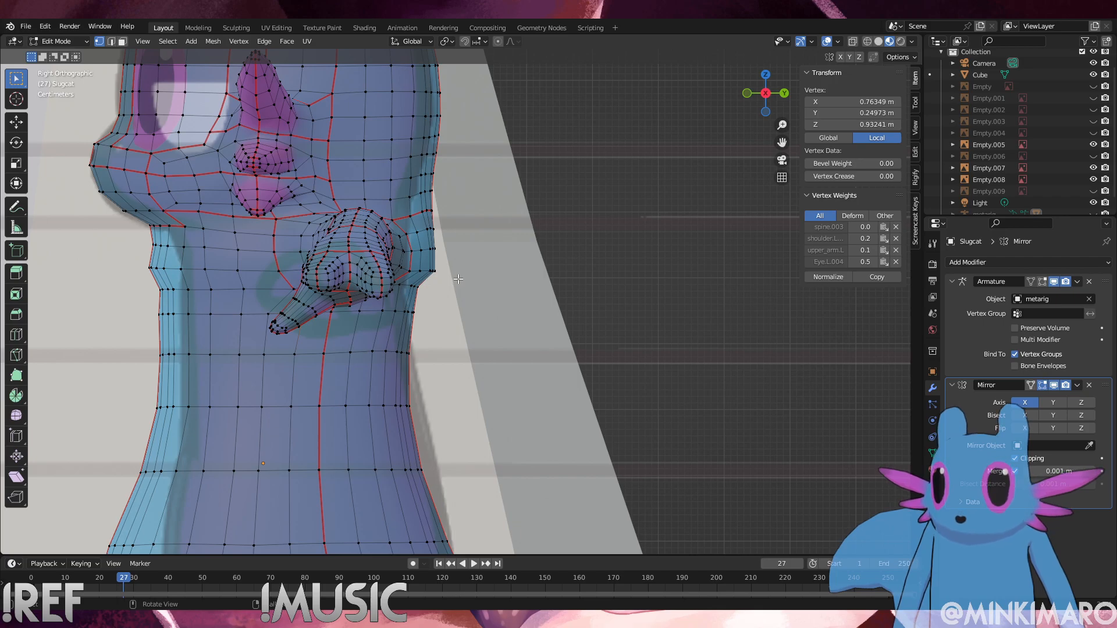
{"action": "left_click_drag", "start_coordinate": [459, 278], "coordinate": [417, 223]}
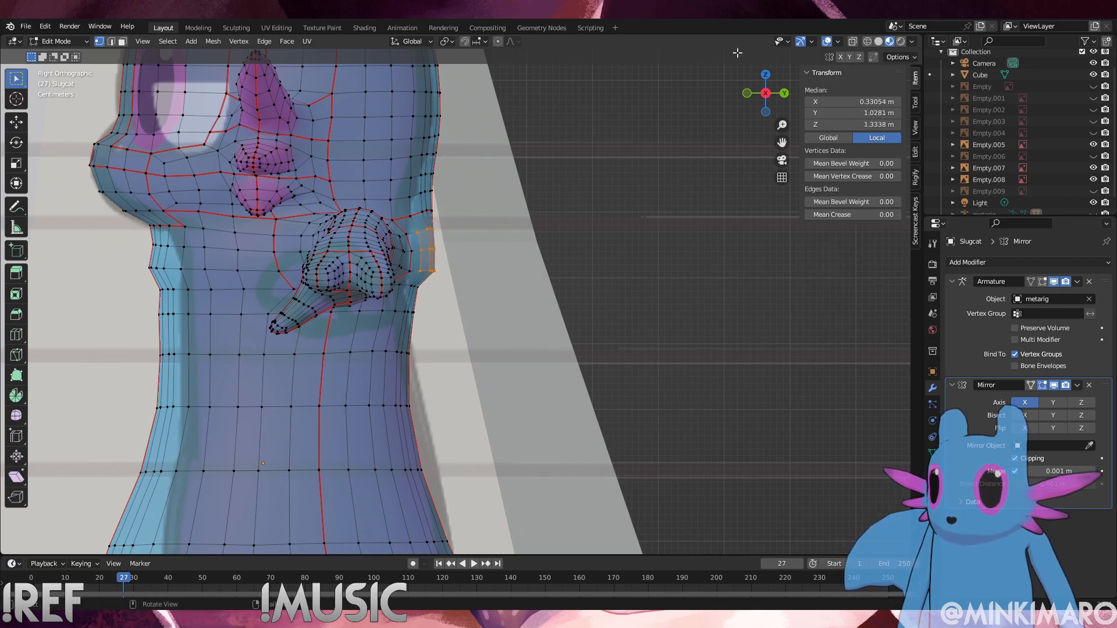
{"action": "scroll", "coordinate": [479, 214], "scroll_direction": "up", "scroll_amount": 2}
{"action": "middle_click_drag", "start_coordinate": [479, 213], "coordinate": [470, 257], "text": "shift"}
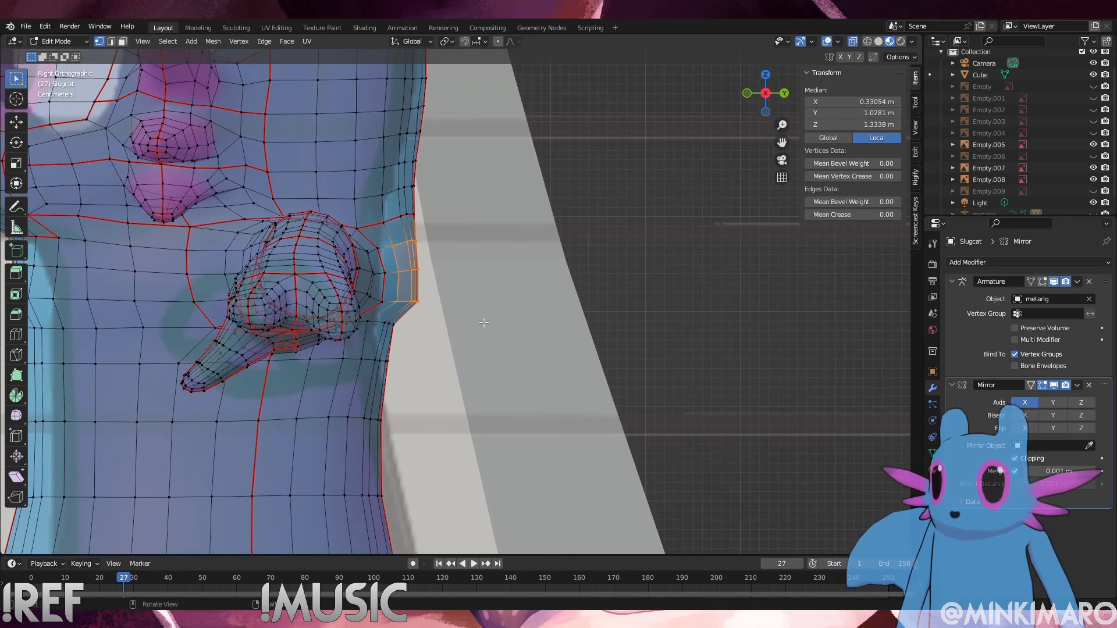
{"action": "left_click_drag", "start_coordinate": [483, 323], "coordinate": [378, 230]}
{"action": "left_click", "coordinate": [478, 298]}
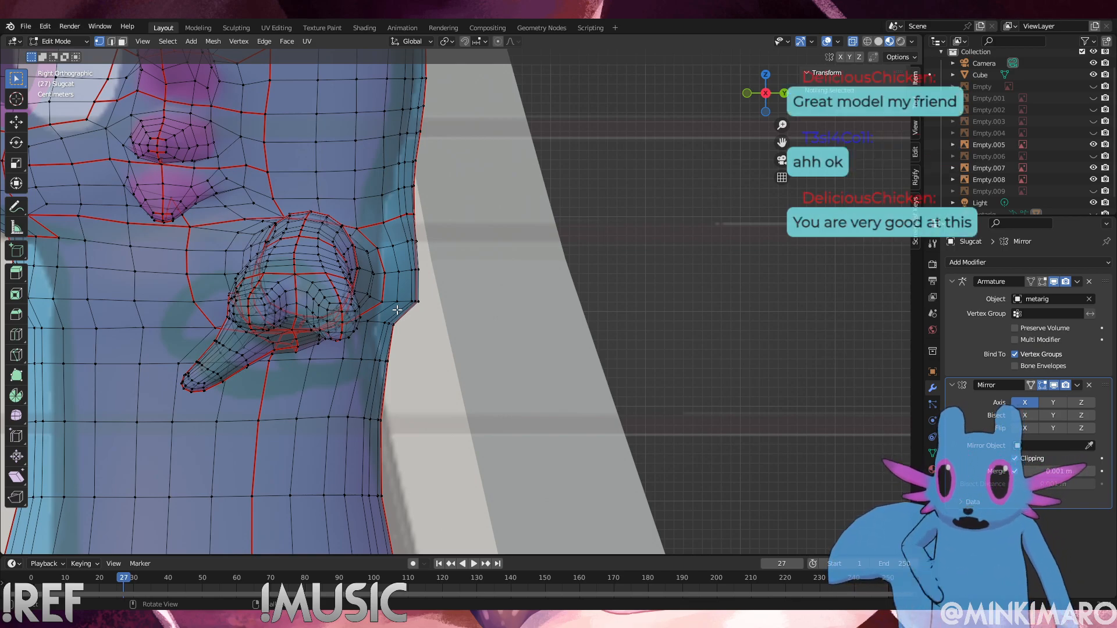
{"action": "left_click_drag", "start_coordinate": [446, 311], "coordinate": [391, 233]}
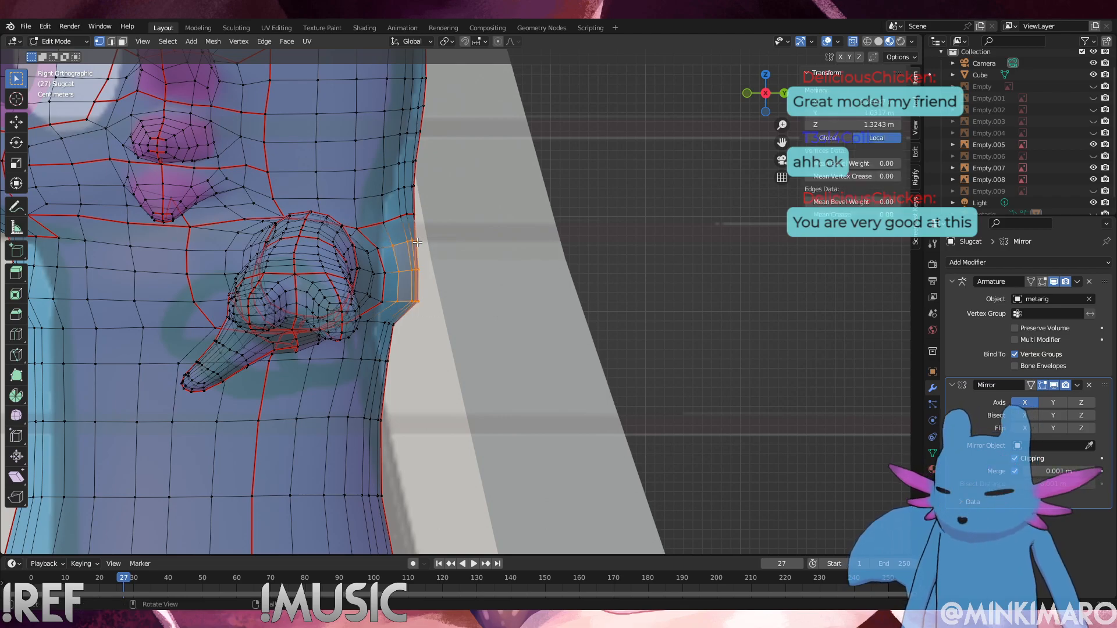
{"action": "key", "text": "r"}
{"action": "left_click", "coordinate": [488, 252]}
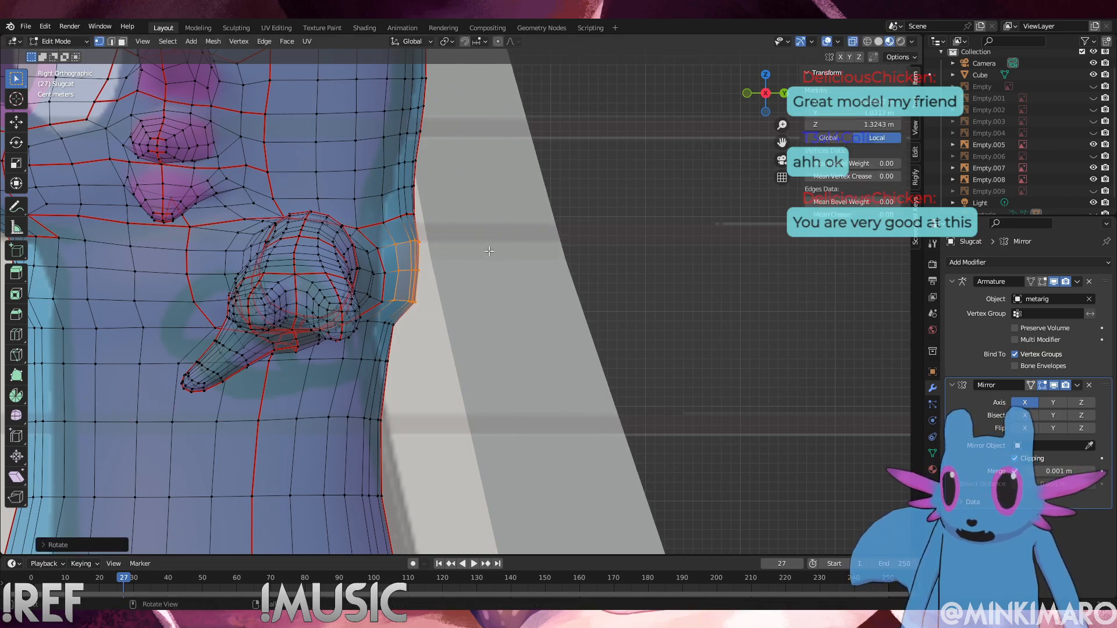
Move the selected back vertices inward along Y to a median of about 0.98 m, and hide the toolbar
{"action": "key", "text": "g"}
{"action": "key", "text": "x"}
{"action": "key", "text": "g"}
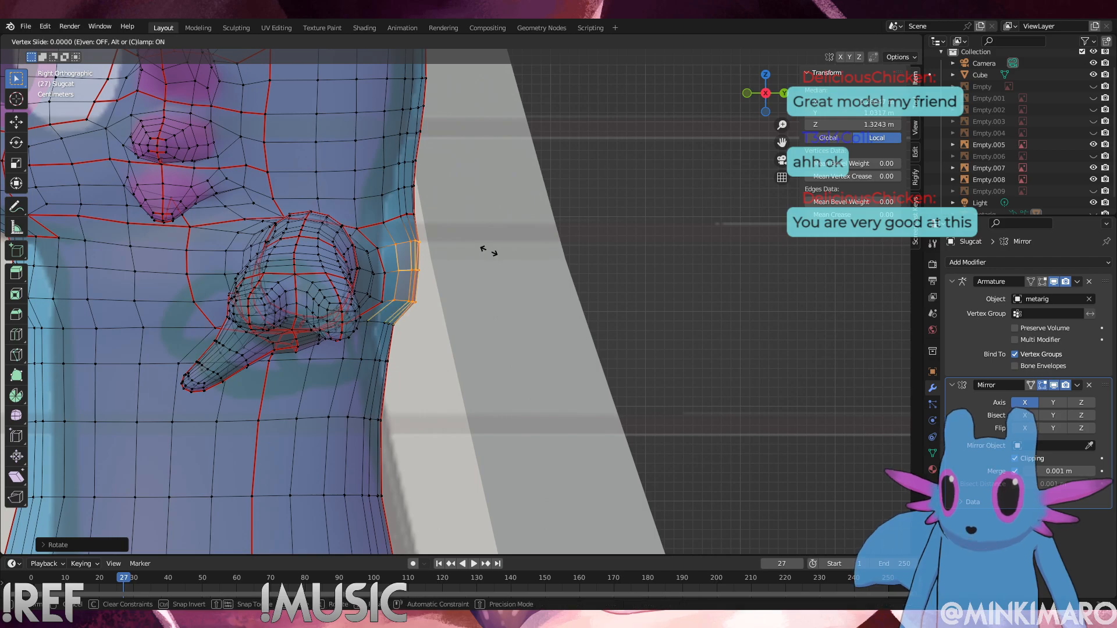
{"action": "left_click", "coordinate": [489, 251]}
{"action": "key", "text": "g"}
{"action": "key", "text": "y"}
{"action": "left_click", "coordinate": [478, 252]}
{"action": "key", "text": "t"}
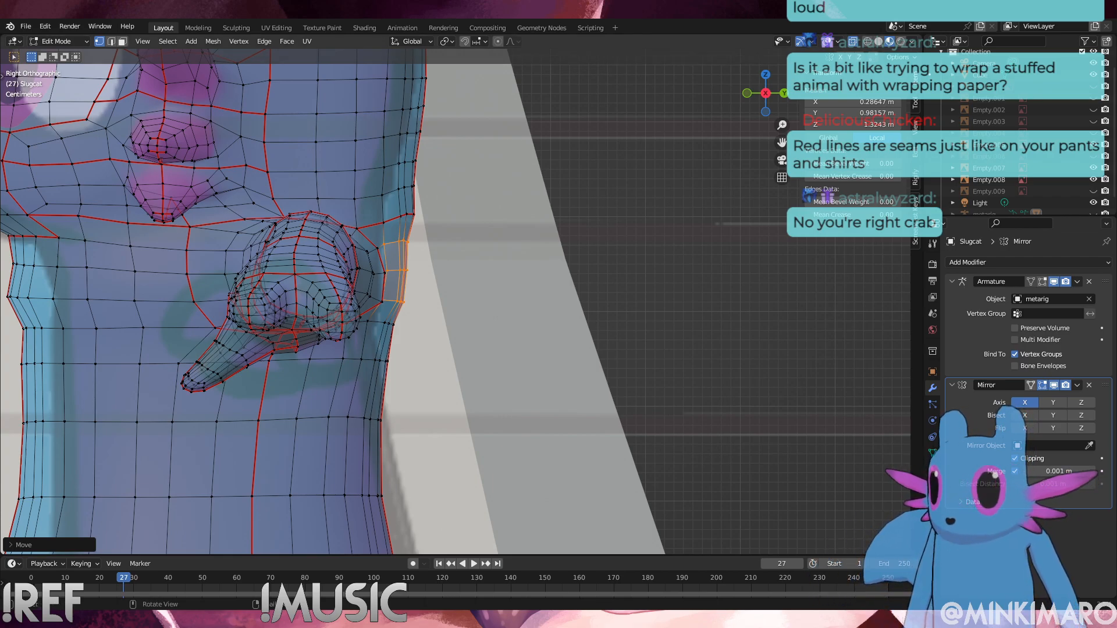
Select the three vertices beside the seam behind the arm and move them along Y to a median of about 0.956 m
{"action": "left_click", "coordinate": [387, 274]}
{"action": "middle_click_drag", "start_coordinate": [388, 275], "coordinate": [390, 275]}
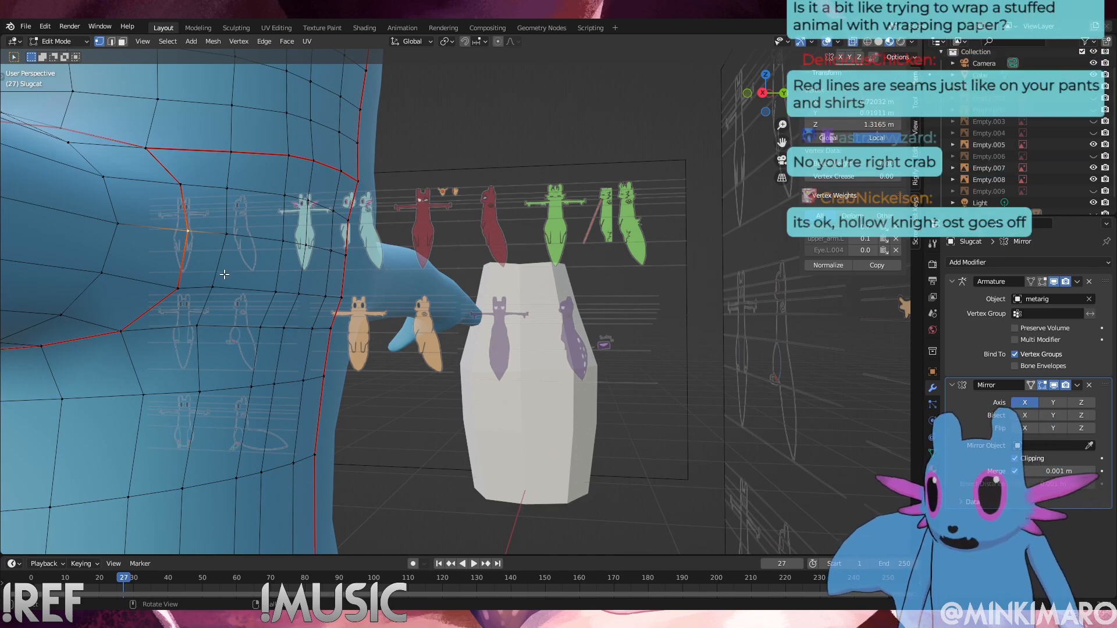
{"action": "left_click", "coordinate": [227, 236]}
{"action": "left_click", "coordinate": [214, 284], "text": "shift"}
{"action": "left_click", "coordinate": [227, 191], "text": "shift"}
{"action": "middle_click_drag", "start_coordinate": [267, 302], "coordinate": [303, 319], "text": "alt"}
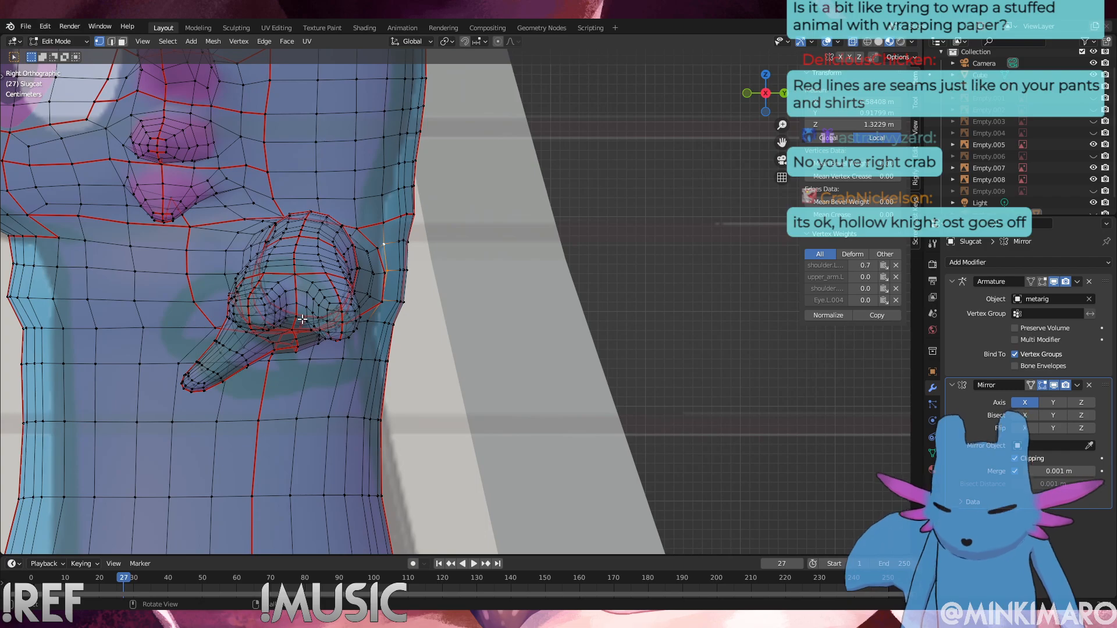
{"action": "key", "text": "g"}
{"action": "key", "text": "y"}
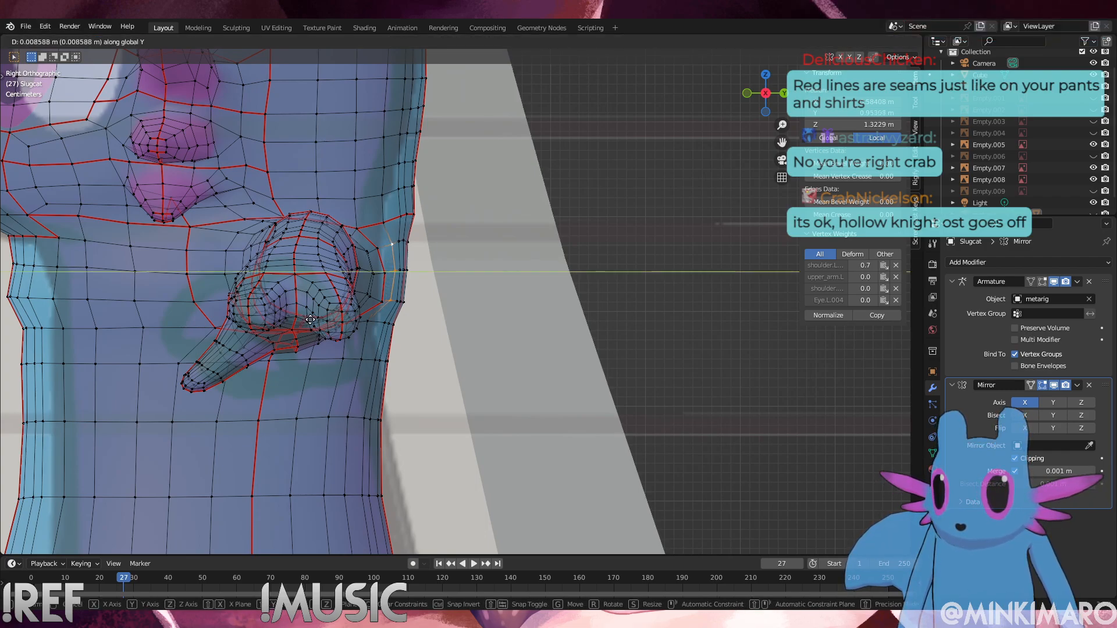
{"action": "left_click", "coordinate": [312, 320]}
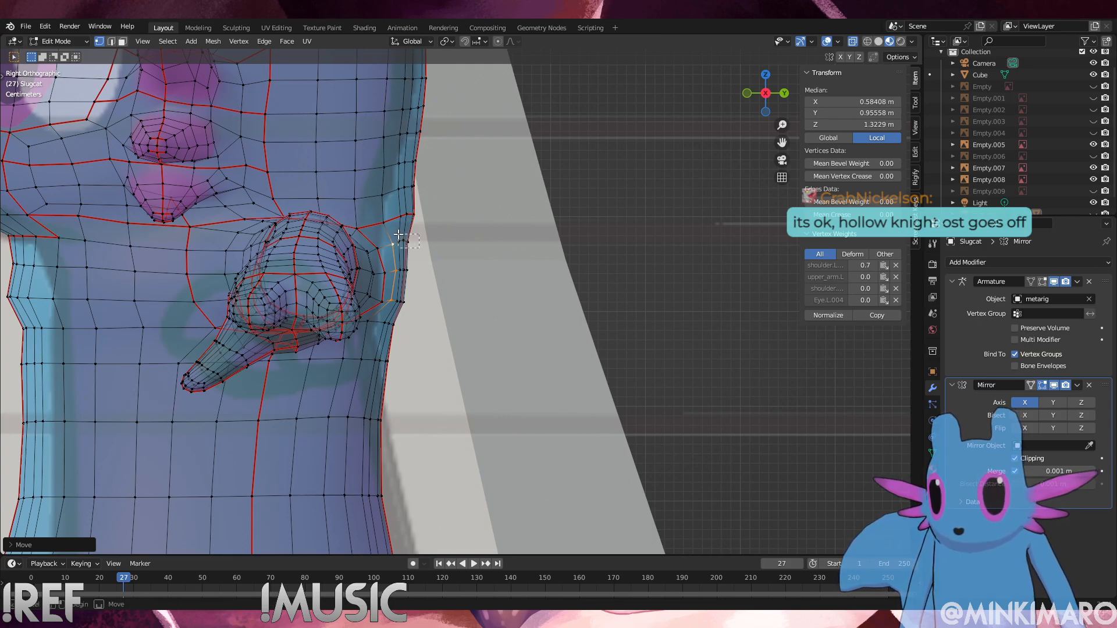
Select the row of back vertices level with the top of the arm and move it inward along Y to a median of about 0.922 m
{"action": "left_click", "coordinate": [423, 230]}
{"action": "left_click", "coordinate": [418, 222], "text": "alt"}
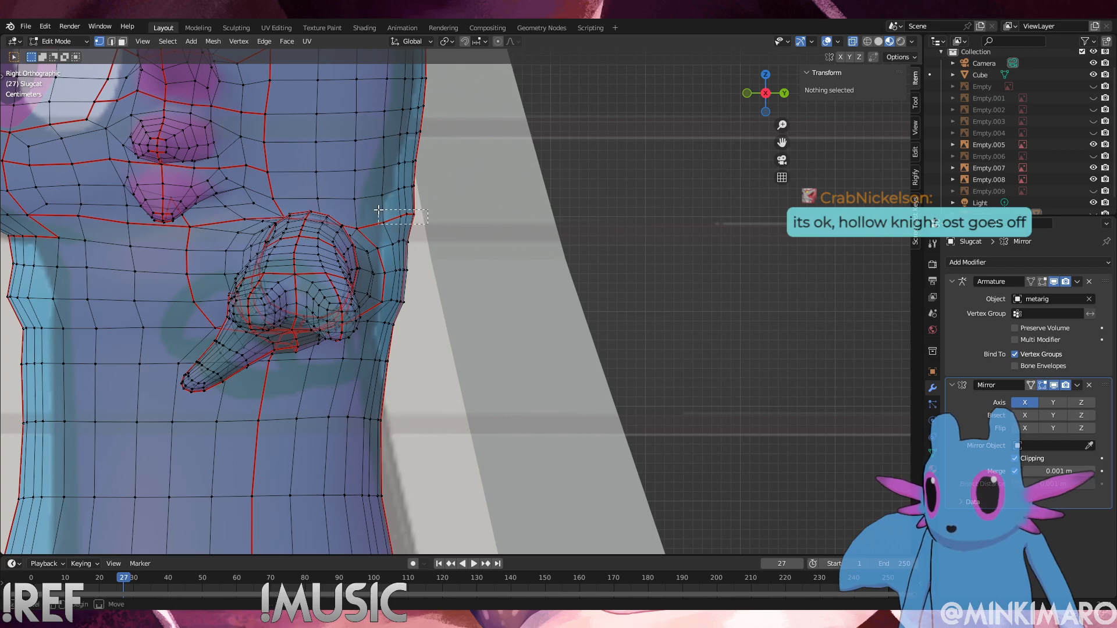
{"action": "key", "text": "g"}
{"action": "key", "text": "y"}
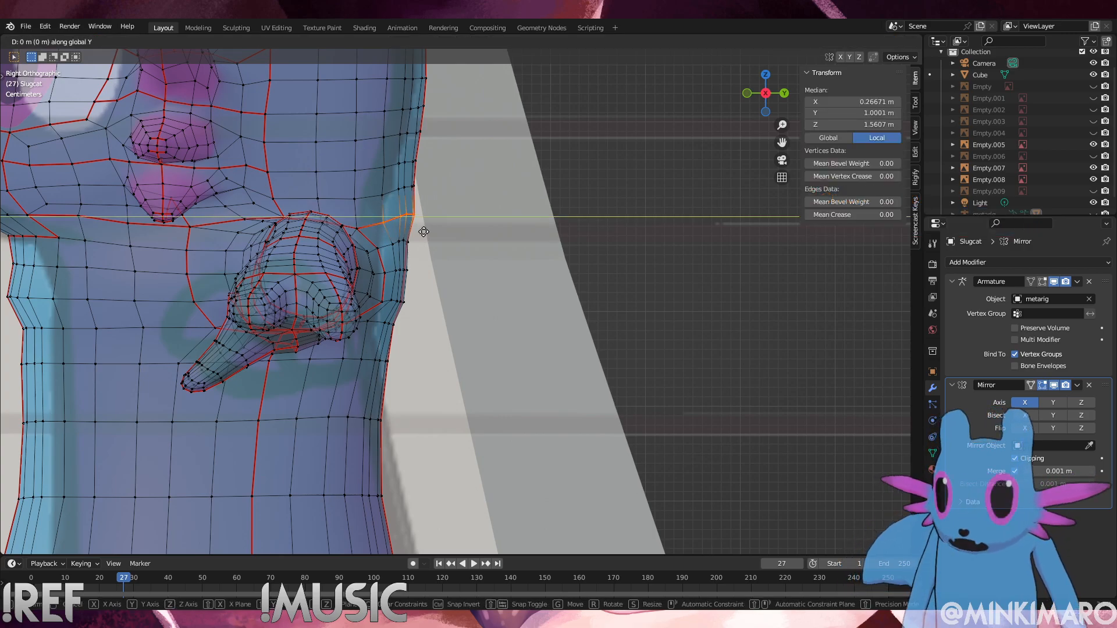
{"action": "left_click", "coordinate": [405, 231]}
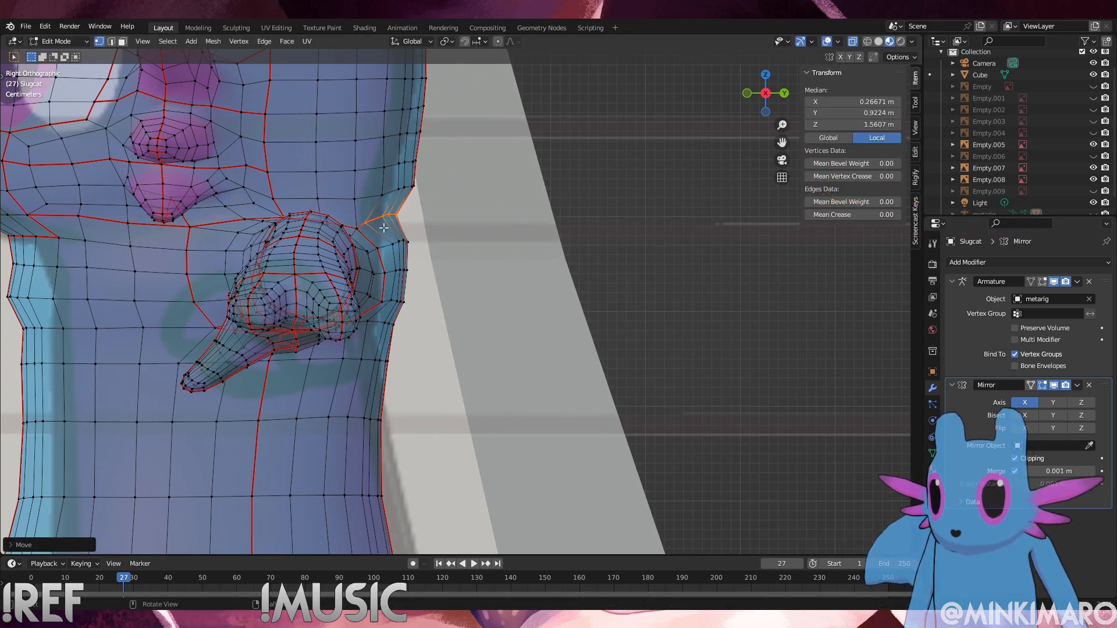
Move the single vertex at the row's inner end along Y to about 0.87 m, and slightly adjust the neighbouring back vertices
{"action": "left_click", "coordinate": [366, 223]}
{"action": "key", "text": "g"}
{"action": "key", "text": "y"}
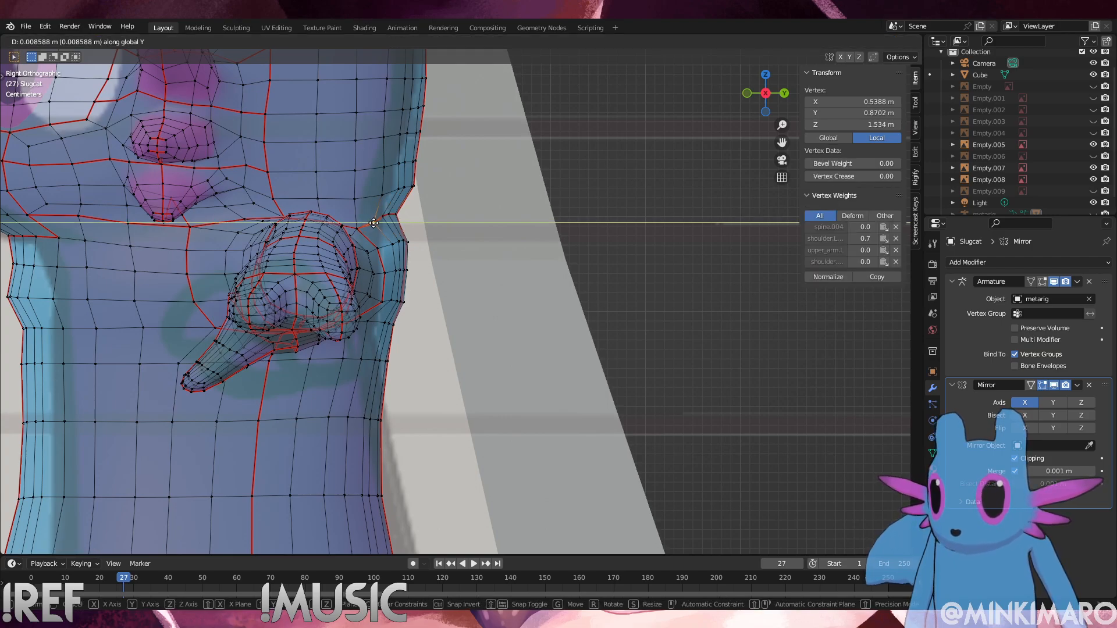
{"action": "left_click", "coordinate": [373, 222]}
{"action": "left_click", "coordinate": [391, 216], "text": "alt"}
{"action": "key", "text": "r"}
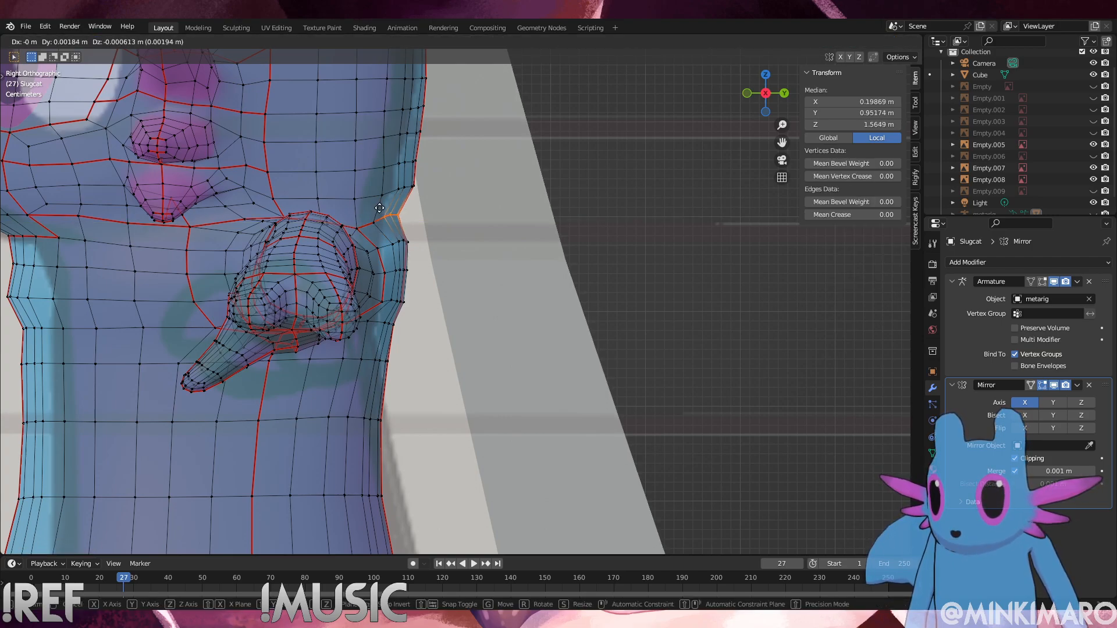
{"action": "left_click", "coordinate": [434, 210]}
Select the back vertices just above the shifted row and move them slightly inward along Y
{"action": "left_click_drag", "start_coordinate": [424, 197], "coordinate": [392, 178]}
{"action": "key", "text": "g"}
{"action": "key", "text": "y"}
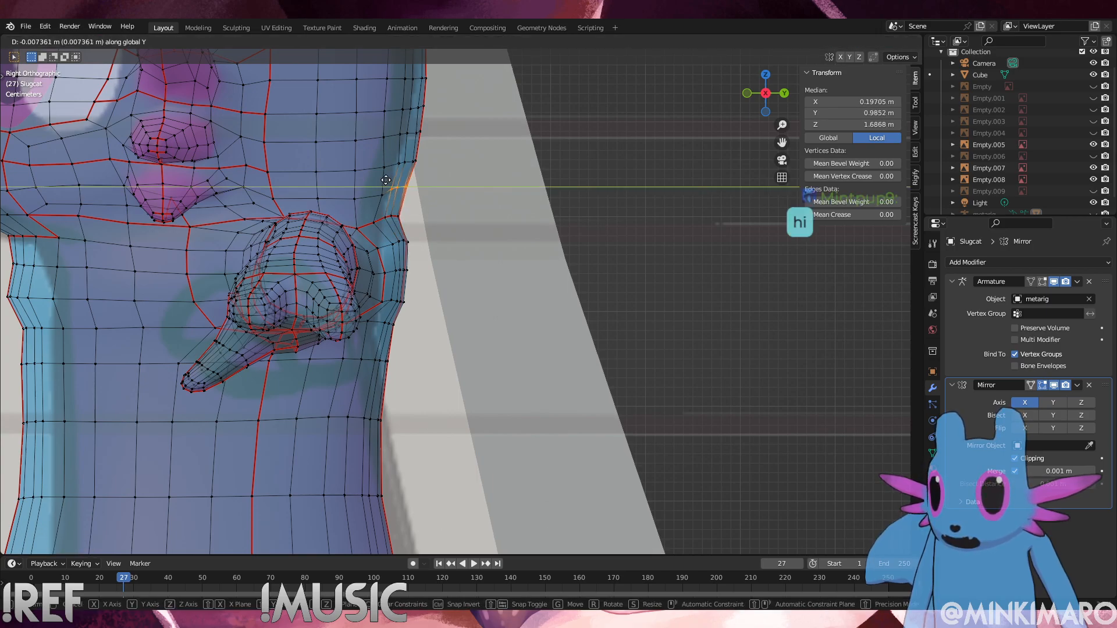
{"action": "left_click", "coordinate": [382, 180]}
Try sliding the single vertex beside the upper back row, undo it, and move the vertex along Y to about 0.863 m instead
{"action": "left_click", "coordinate": [384, 197]}
{"action": "key", "text": "g"}
{"action": "key", "text": "g"}
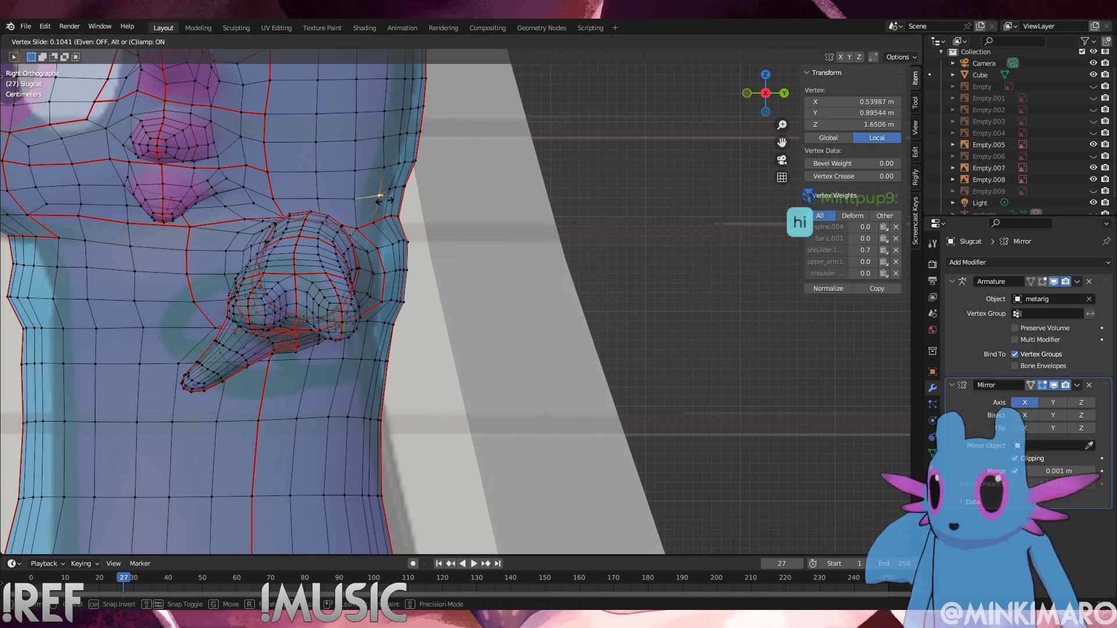
{"action": "left_click", "coordinate": [390, 202]}
{"action": "key", "text": "ctrl+z"}
{"action": "key", "text": "g"}
{"action": "key", "text": "y"}
{"action": "left_click", "coordinate": [389, 193]}
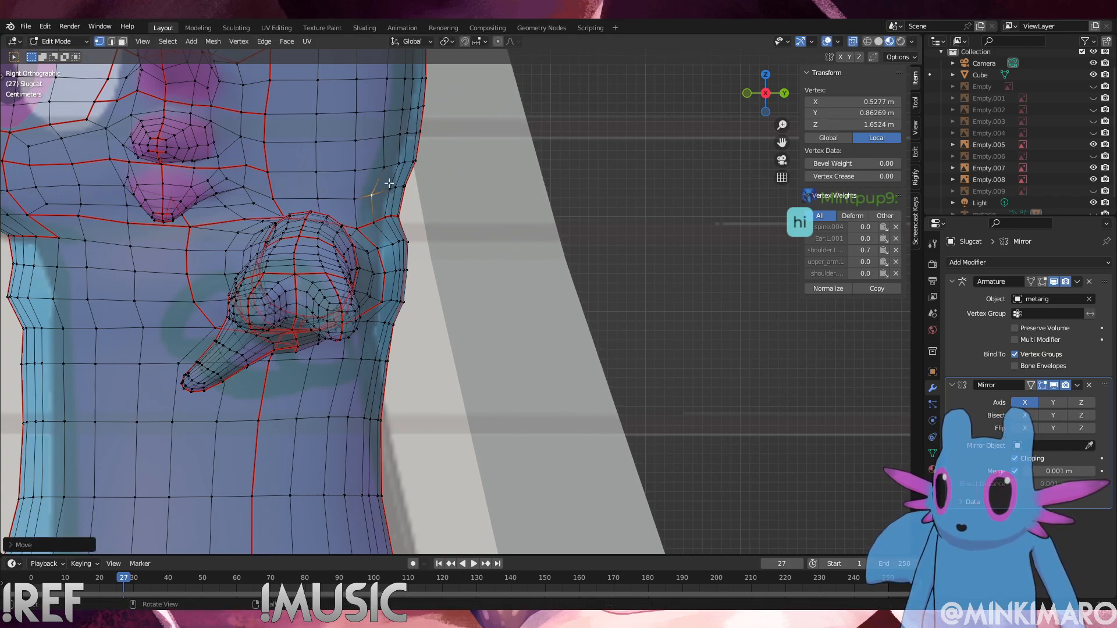
Select the next back vertices further up, and undo the recent moves of the vertices behind the arm
{"action": "left_click_drag", "start_coordinate": [422, 178], "coordinate": [376, 154]}
{"action": "key", "text": "shift+r"}
{"action": "key", "text": "ctrl+z"}
{"action": "key", "text": "ctrl+z"}
{"action": "key", "text": "ctrl+z"}
{"action": "key", "text": "ctrl+z"}
{"action": "key", "text": "ctrl+z"}
{"action": "key", "text": "ctrl+z"}
{"action": "key", "text": "ctrl+z"}
{"action": "key", "text": "ctrl+z"}
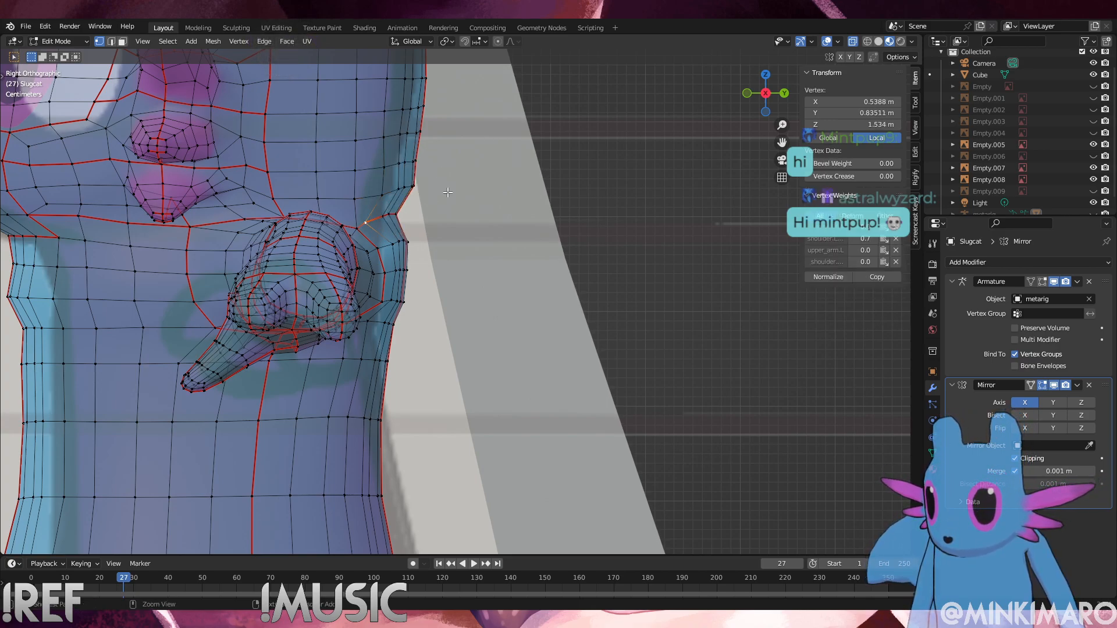
{"action": "key", "text": "ctrl+shift+z"}
{"action": "key", "text": "ctrl+shift+z"}
{"action": "key", "text": "ctrl+shift+z"}
Select the patch of back vertices above the arm, try Shrink/Fatten at about -0.08 m, and undo it
{"action": "left_click_drag", "start_coordinate": [430, 225], "coordinate": [363, 140]}
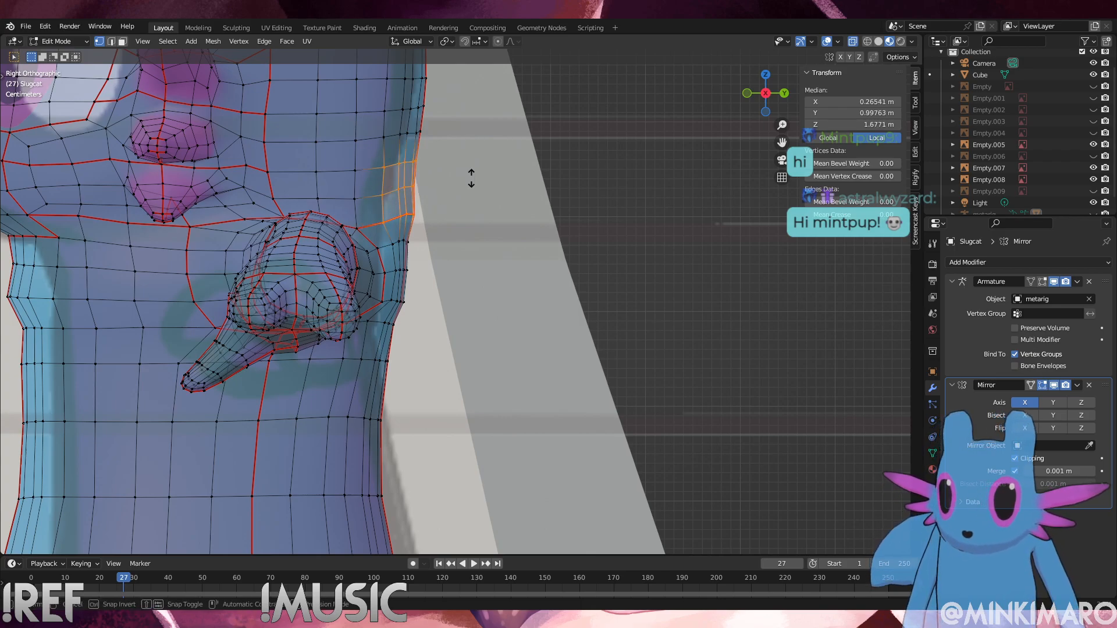
{"action": "key", "text": "alt+s"}
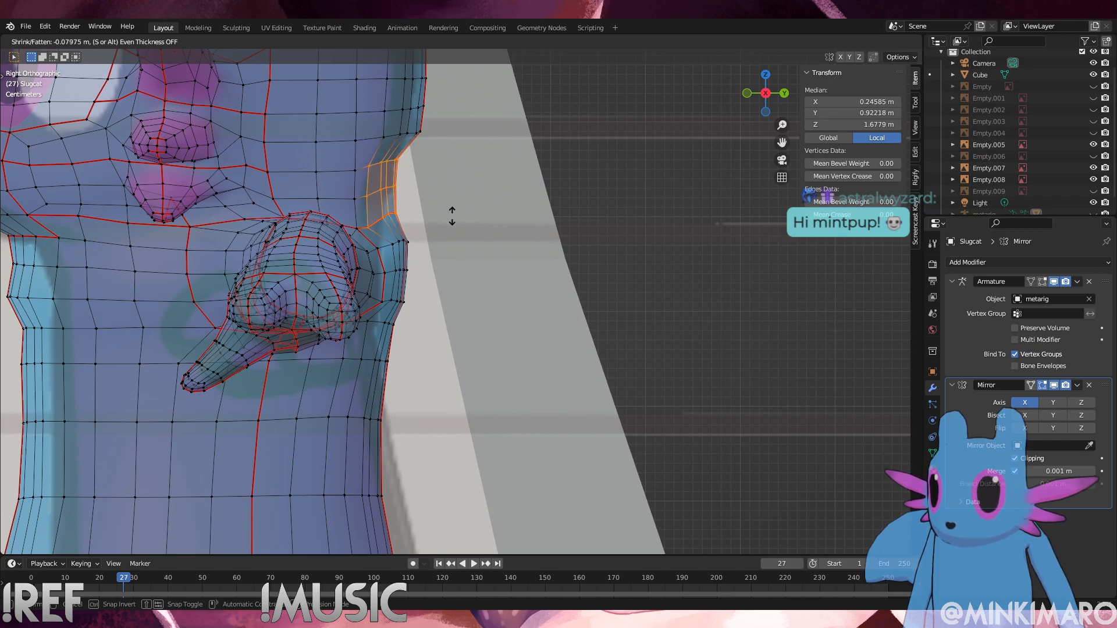
{"action": "left_click", "coordinate": [452, 215]}
{"action": "scroll", "coordinate": [397, 219], "scroll_direction": "down", "scroll_amount": 2}
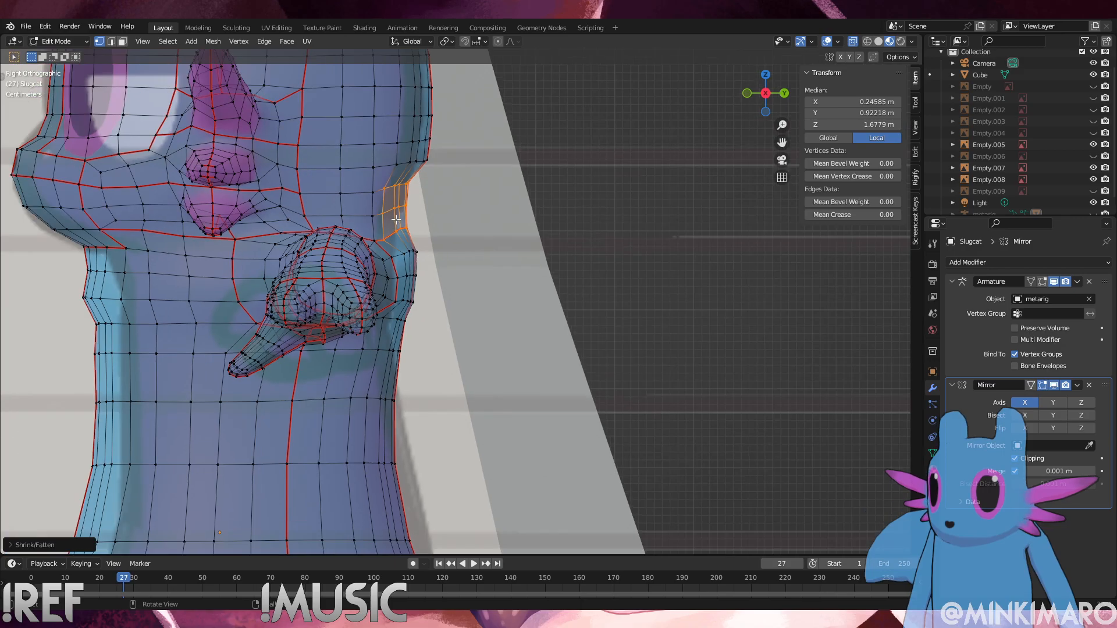
{"action": "middle_click_drag", "start_coordinate": [408, 217], "coordinate": [902, 309]}
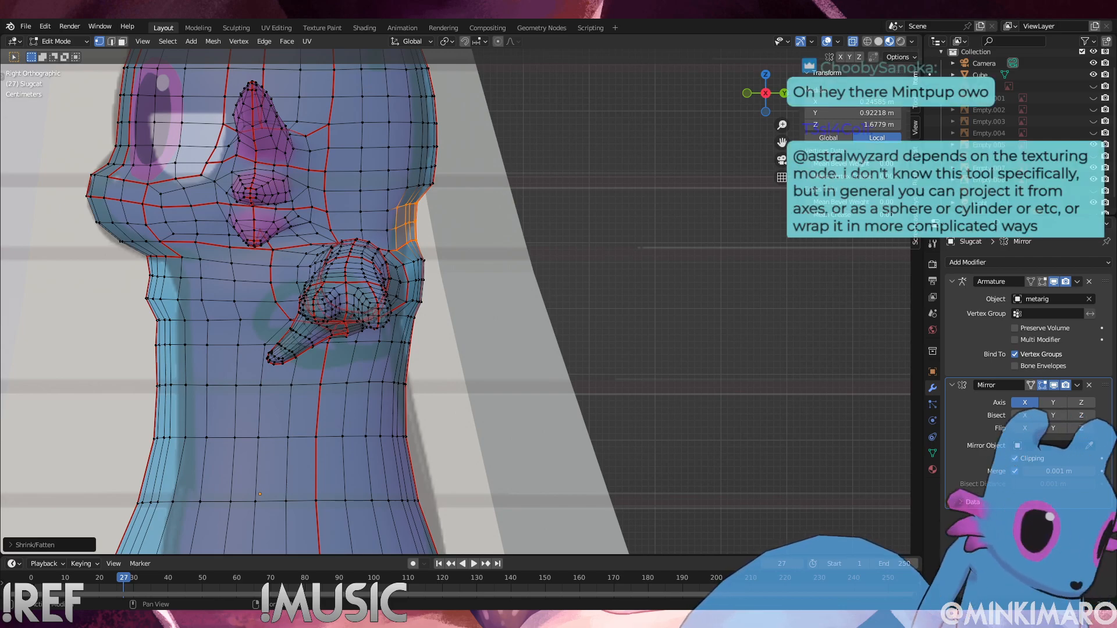
{"action": "key", "text": "ctrl+z"}
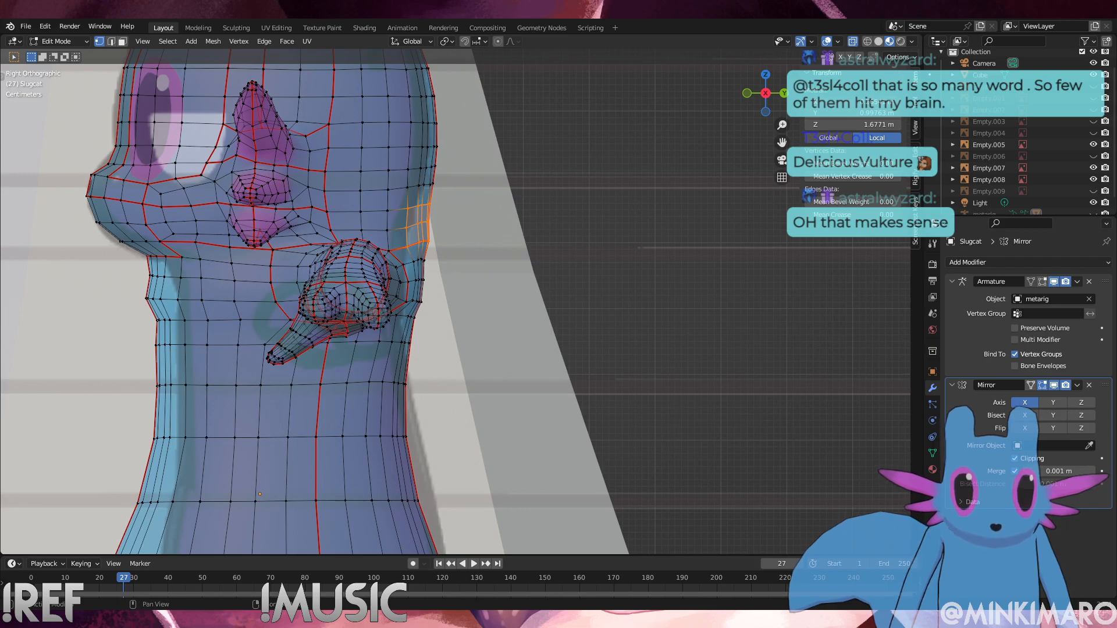
Open the UV Editing workspace and examine the UV layout of the whole mesh and of the Body material's faces
{"action": "left_click", "coordinate": [287, 26]}
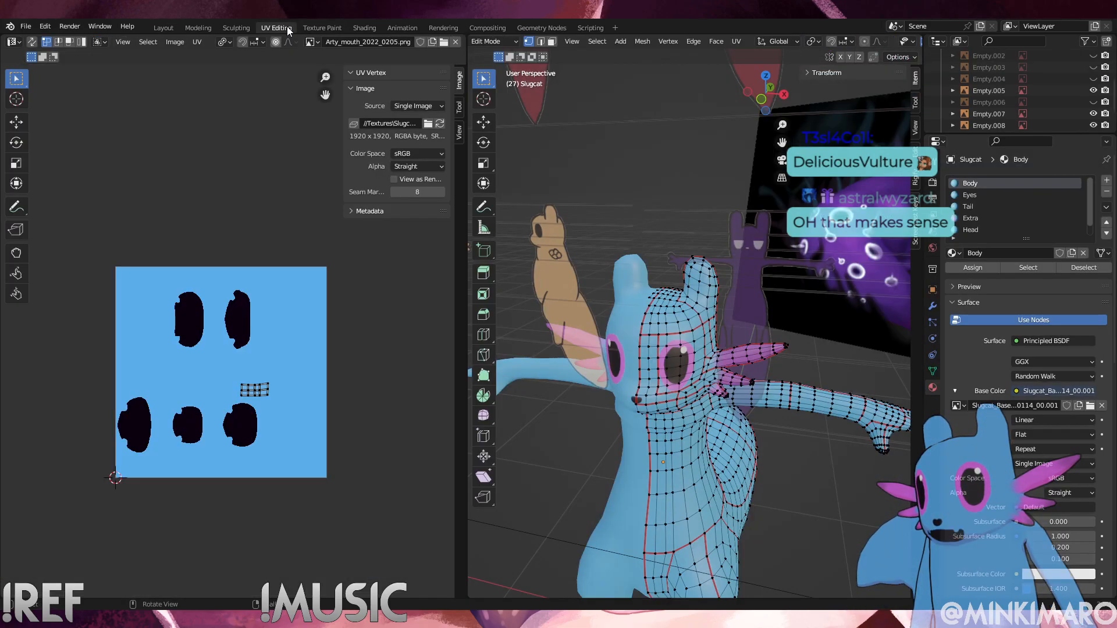
{"action": "key", "text": "a"}
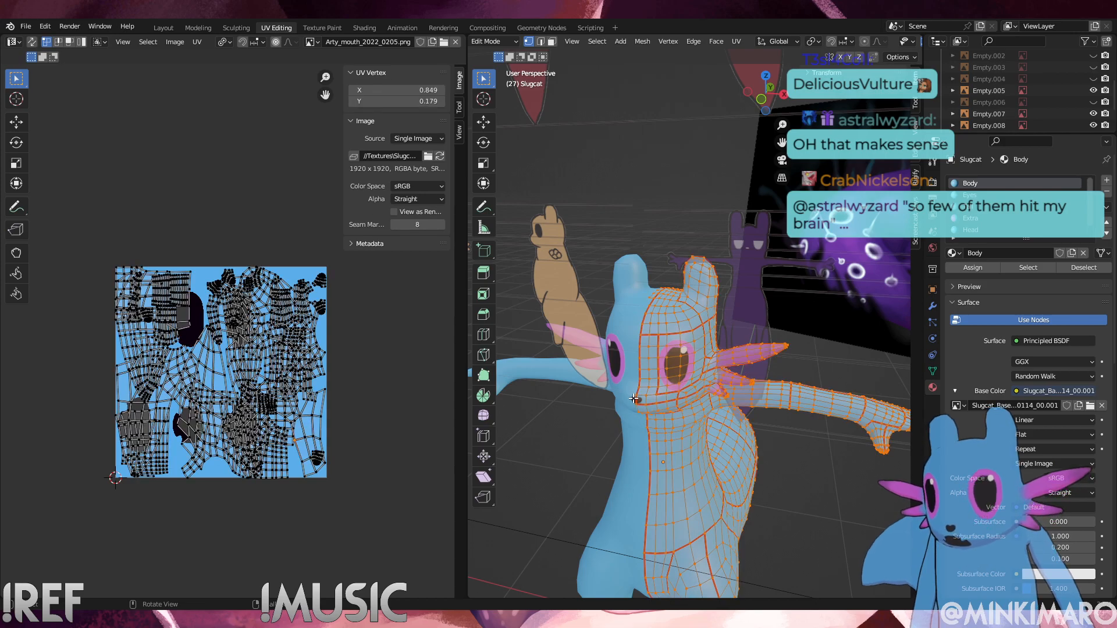
{"action": "scroll", "coordinate": [256, 390], "scroll_direction": "up", "scroll_amount": 2}
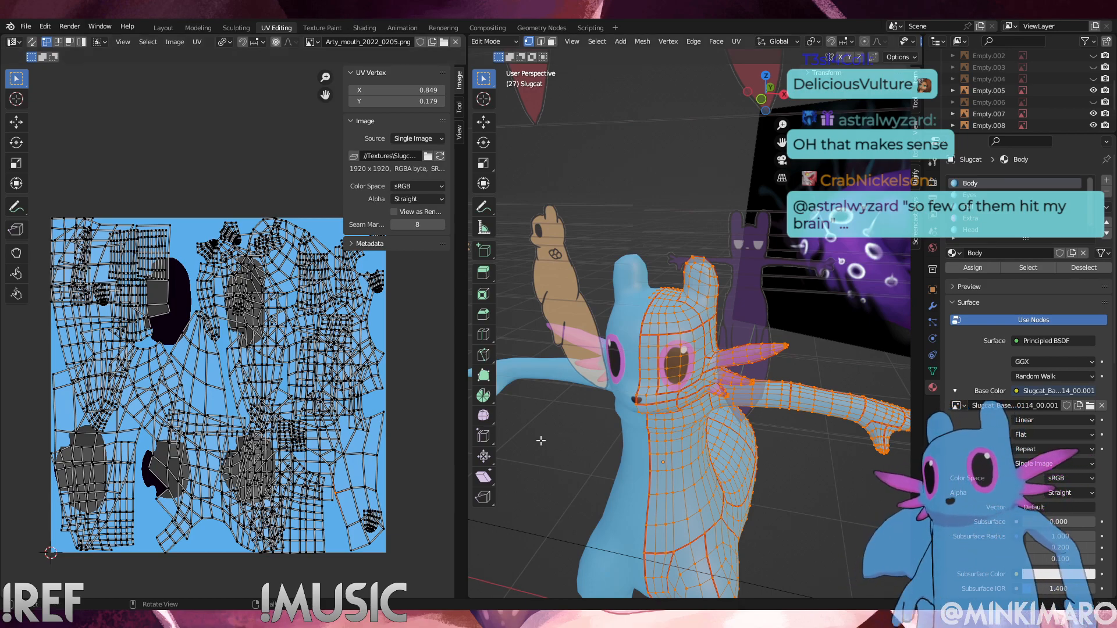
{"action": "key", "text": "alt+a"}
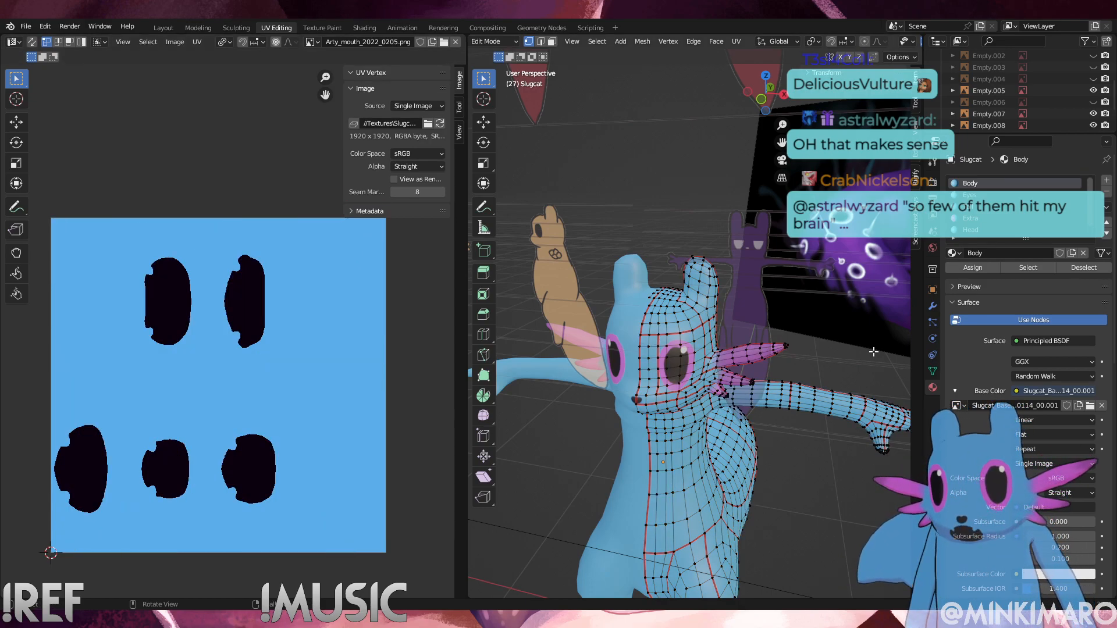
{"action": "left_click", "coordinate": [1039, 269]}
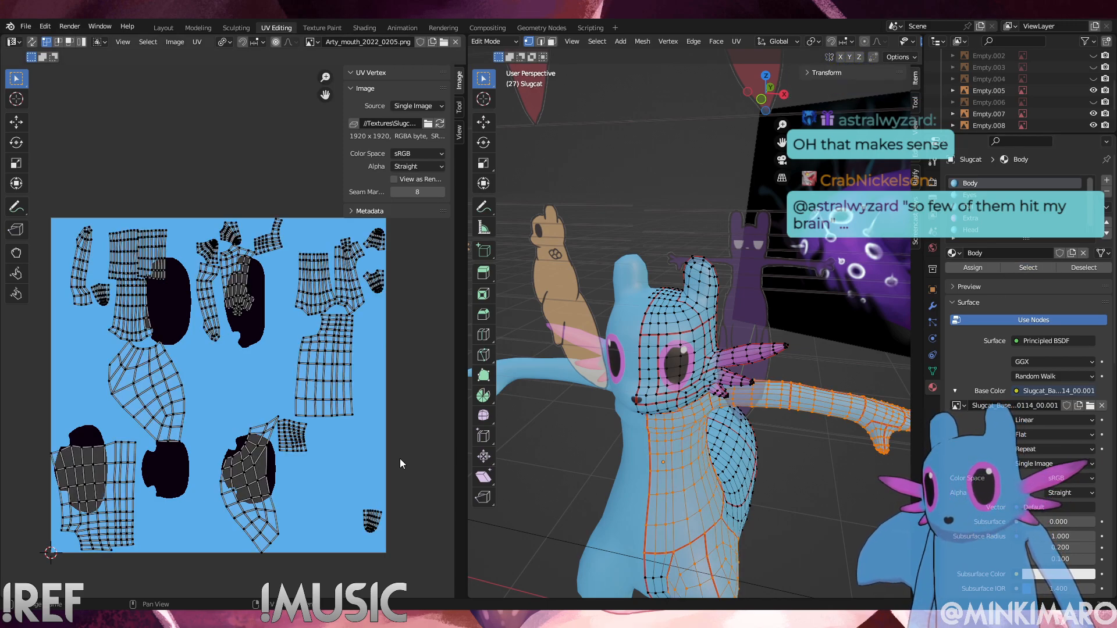
{"action": "key", "text": "alt+a"}
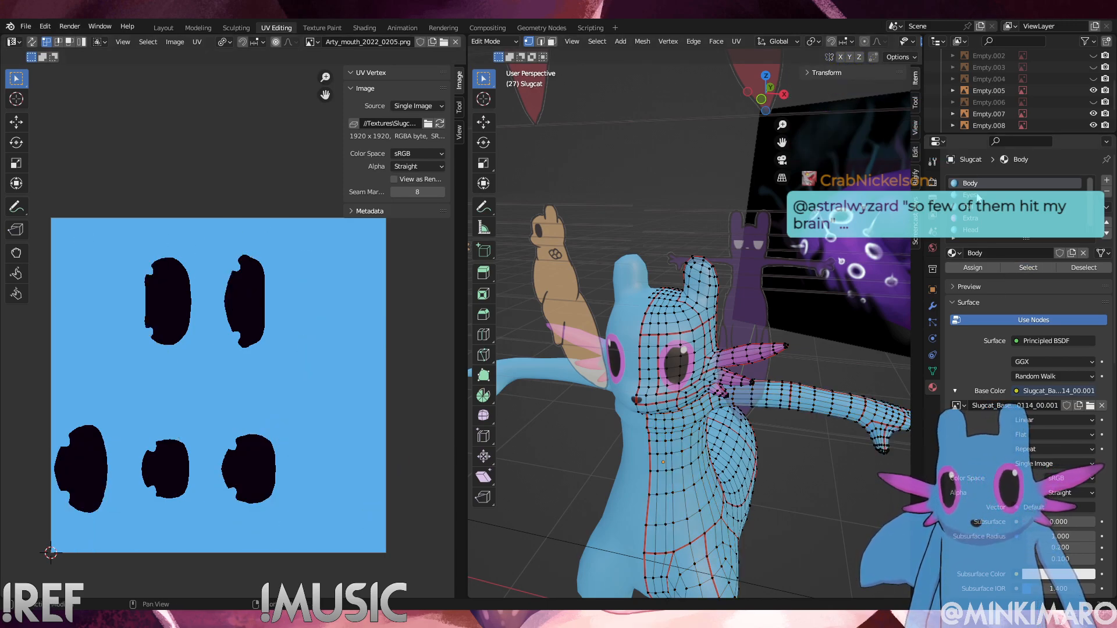
Select the faces assigned to the Mouth material on the slugcat mesh
{"action": "left_click", "coordinate": [980, 198]}
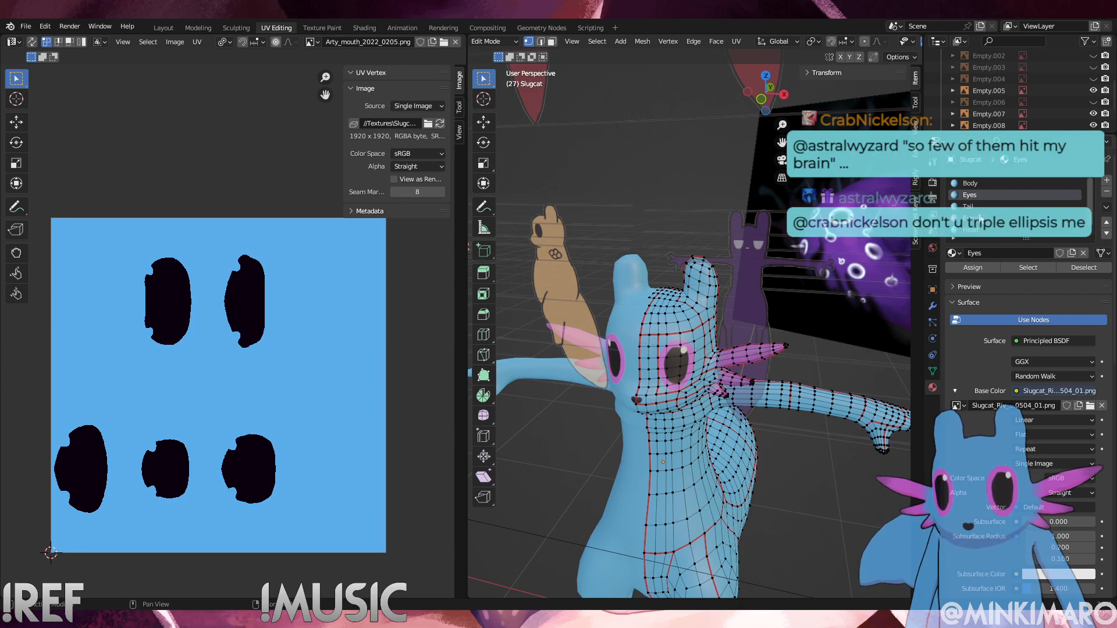
{"action": "scroll", "coordinate": [982, 206], "scroll_direction": "down", "scroll_amount": 1}
{"action": "left_click", "coordinate": [978, 228]}
{"action": "left_click", "coordinate": [1035, 268]}
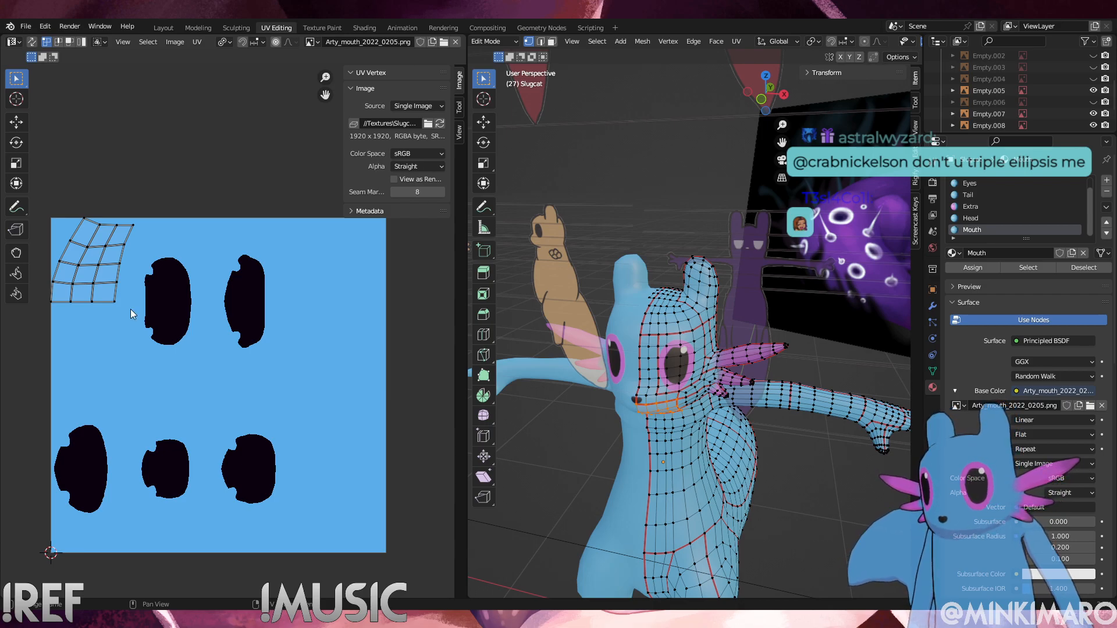
Select all the mouth UVs and move them along X to about 0.363, over the dark mouth shape in the texture
{"action": "left_click_drag", "start_coordinate": [188, 323], "coordinate": [12, 193]}
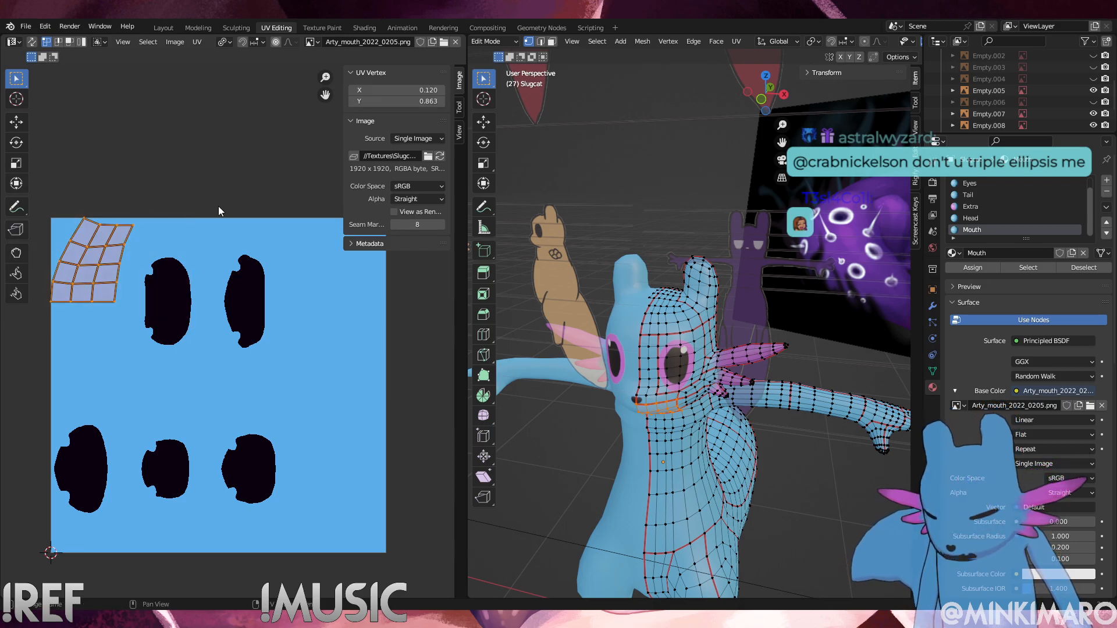
{"action": "key", "text": "g"}
{"action": "key", "text": "x"}
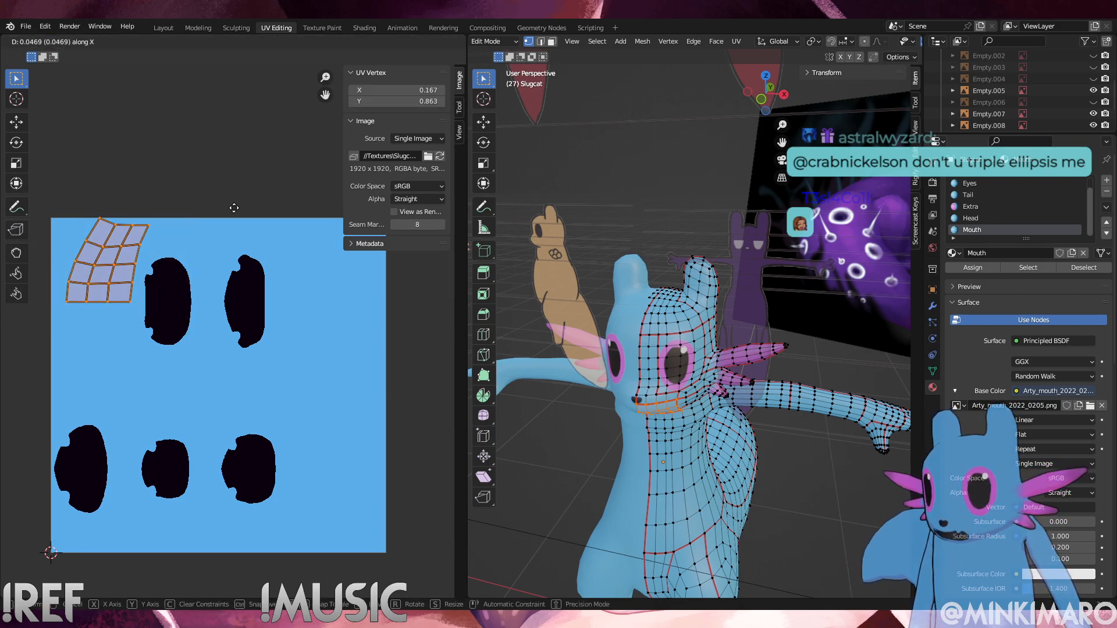
{"action": "left_click", "coordinate": [299, 210]}
{"action": "scroll", "coordinate": [651, 396], "scroll_direction": "down", "scroll_amount": 3}
{"action": "scroll", "coordinate": [650, 396], "scroll_direction": "up", "scroll_amount": 3}
{"action": "middle_click_drag", "start_coordinate": [651, 407], "coordinate": [666, 367]}
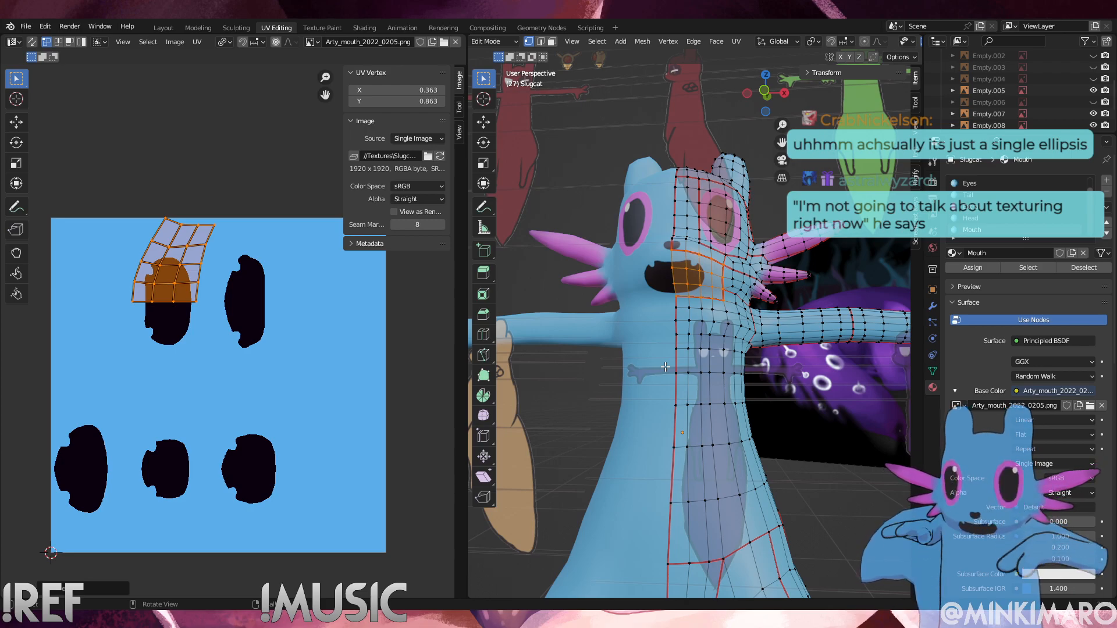
Undo the recent placement and unwrapping changes to the mouth UV island
{"action": "key", "text": "ctrl+z"}
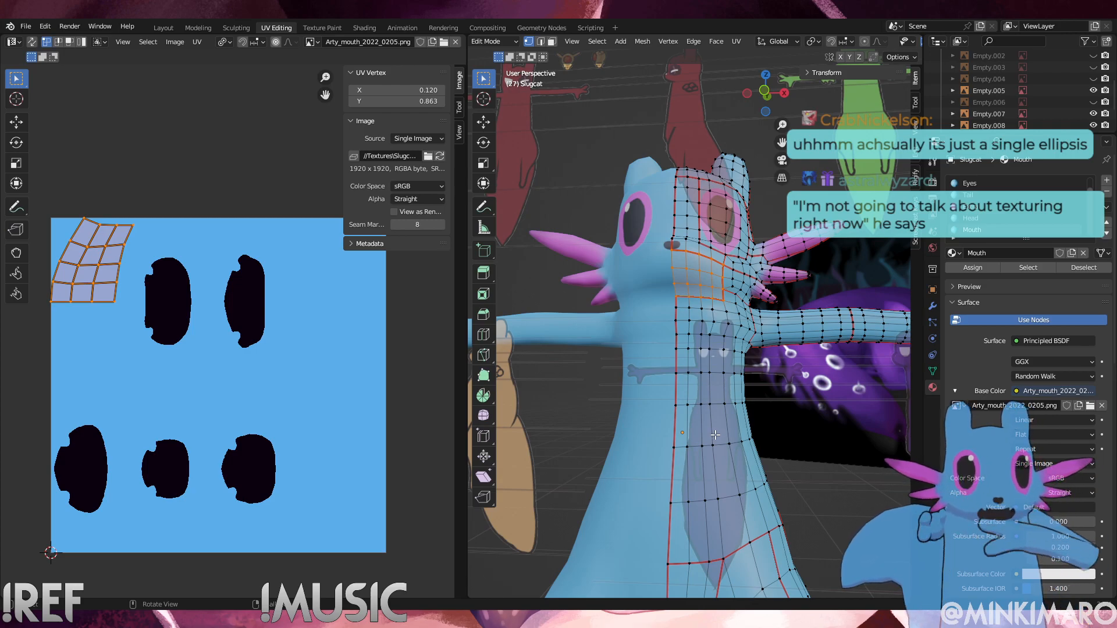
{"action": "middle_click_drag", "start_coordinate": [689, 377], "coordinate": [712, 391]}
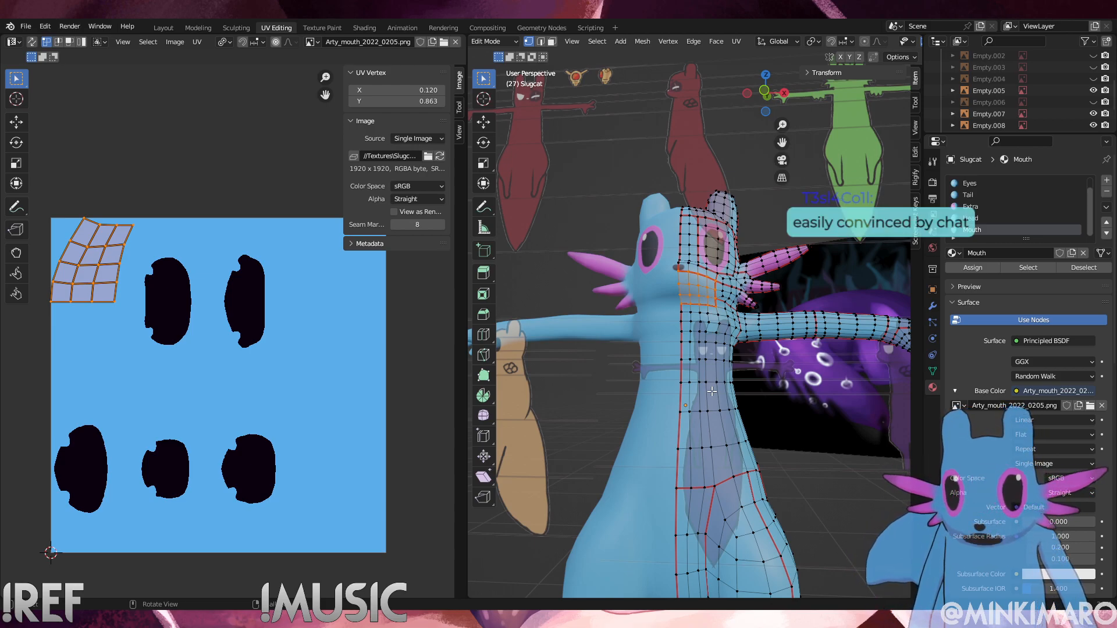
{"action": "key", "text": "ctrl+z"}
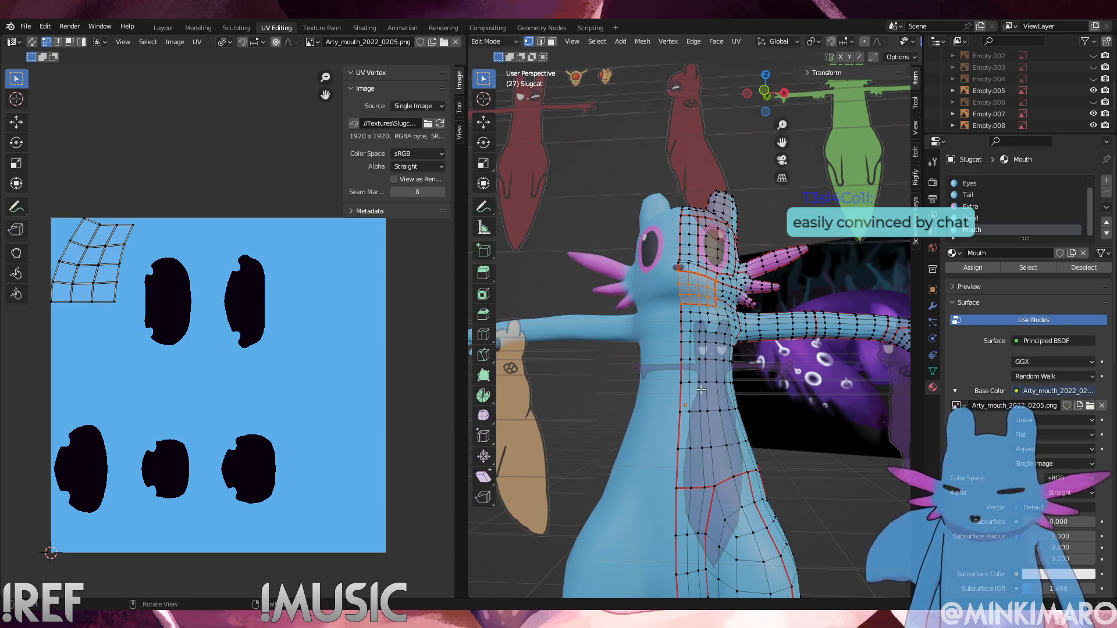
{"action": "left_click", "coordinate": [707, 324]}
{"action": "key", "text": "ctrl+l"}
{"action": "key", "text": "ctrl+z"}
{"action": "key", "text": "ctrl+z"}
{"action": "key", "text": "ctrl+z"}
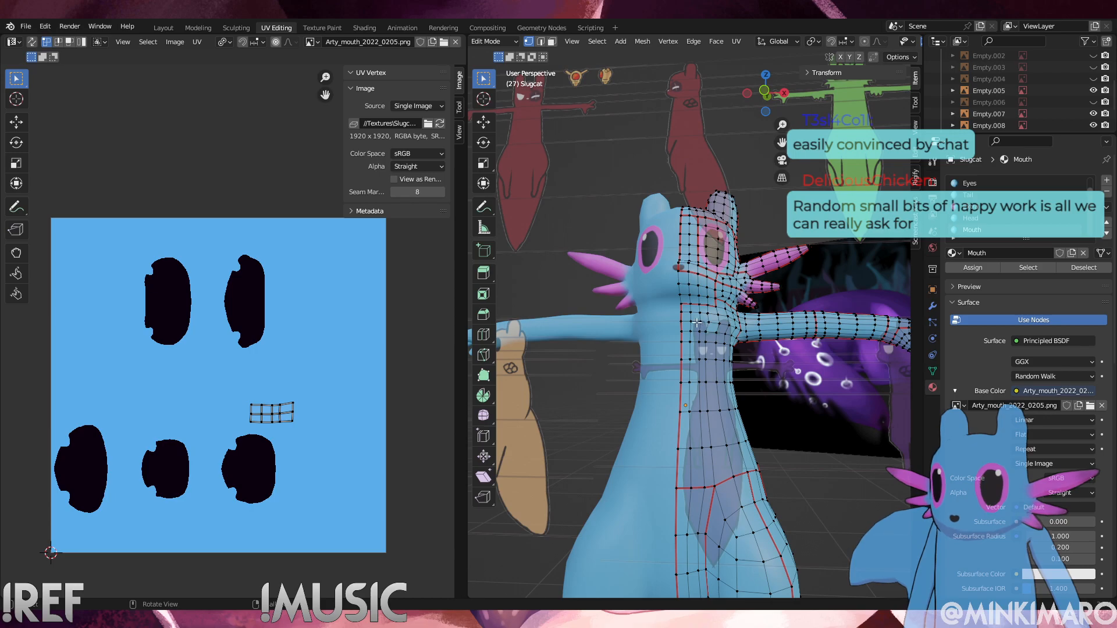
Switch to the Layout workspace and put the Slugcat mesh in Edit Mode
{"action": "left_click", "coordinate": [167, 28]}
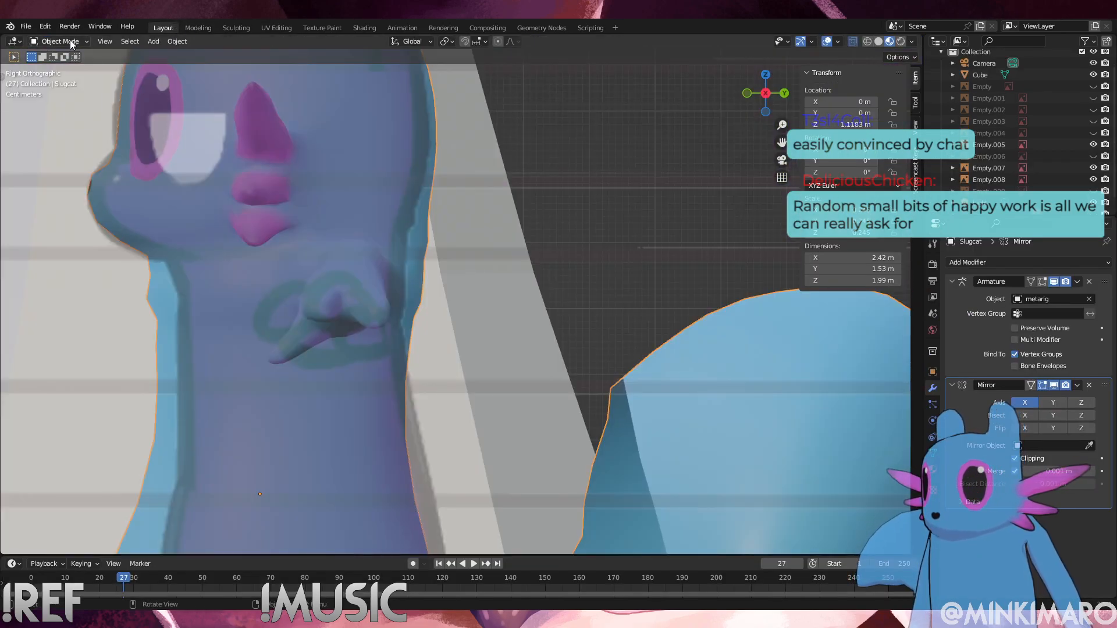
{"action": "left_click", "coordinate": [67, 41]}
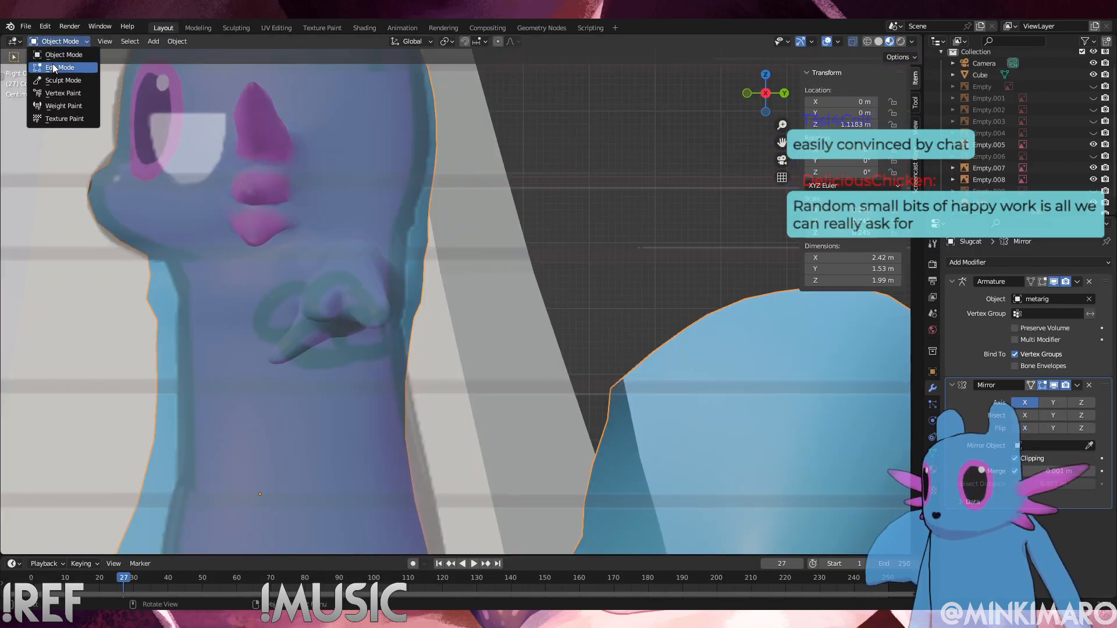
{"action": "left_click", "coordinate": [58, 67]}
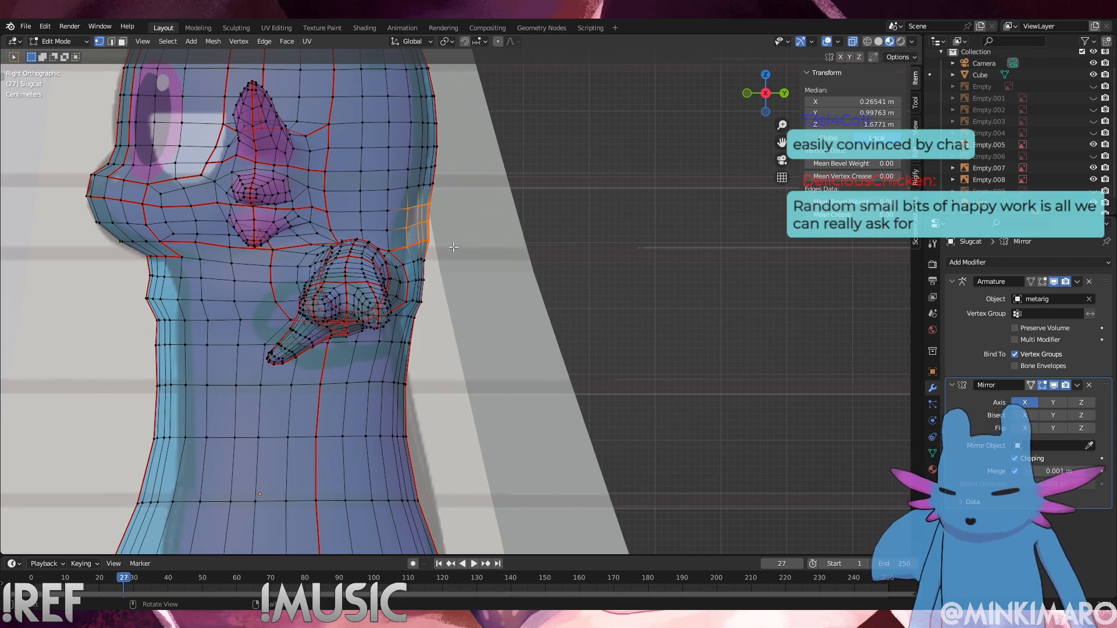
Move the nape seam's edge loop about 0.01 m inward along global Y and edge-slide it slightly to refine the neck outline
{"action": "scroll", "coordinate": [456, 230], "scroll_direction": "up", "scroll_amount": 4}
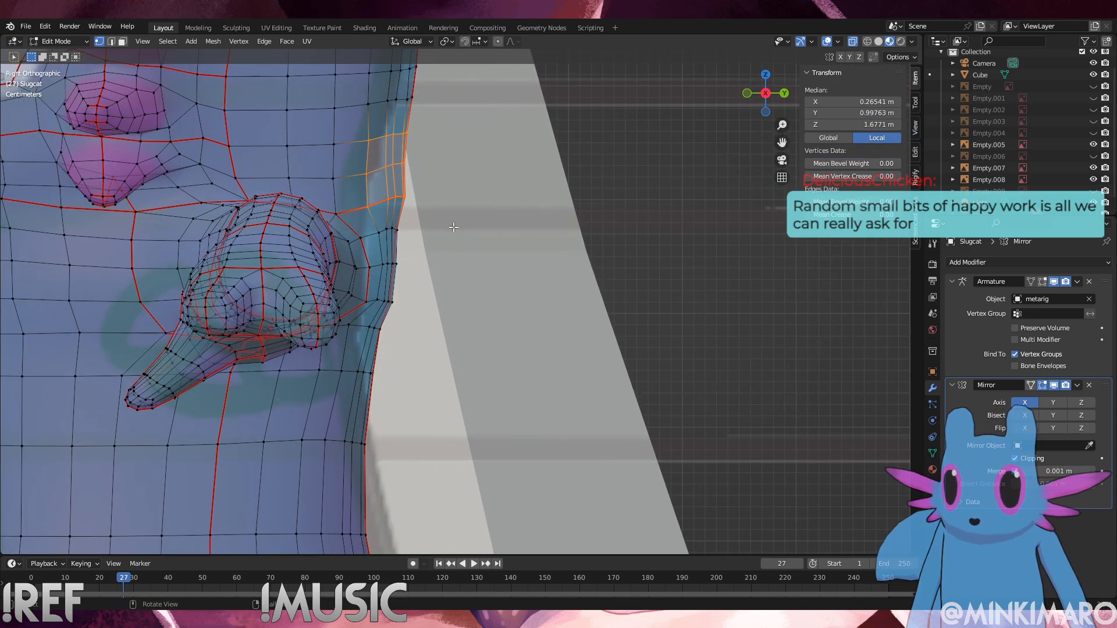
{"action": "left_click", "coordinate": [382, 235]}
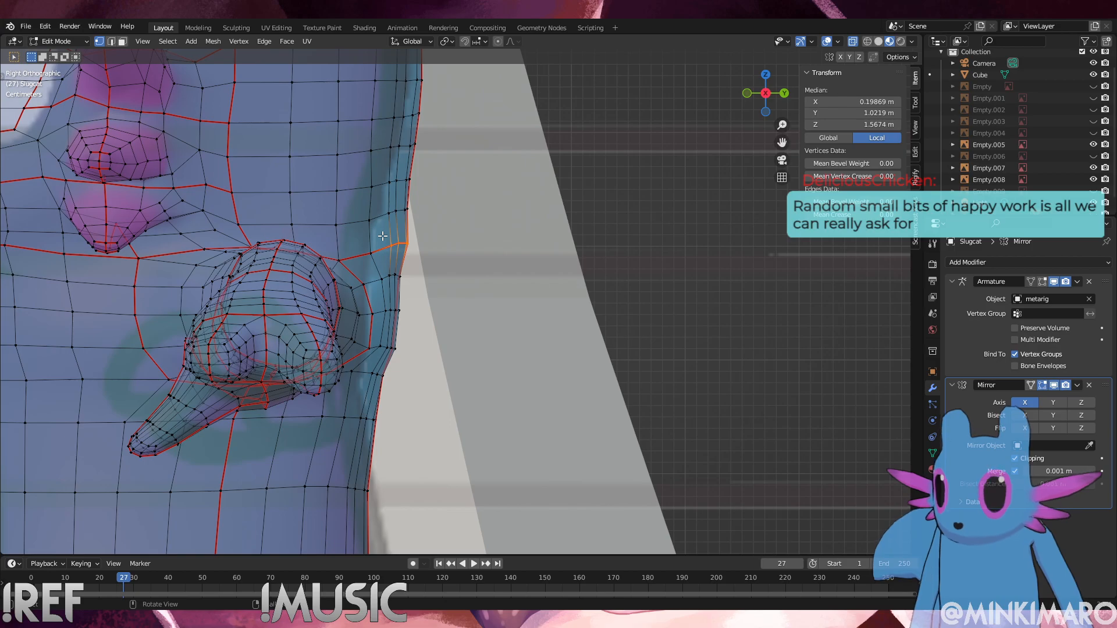
{"action": "key", "text": "g"}
{"action": "key", "text": "y"}
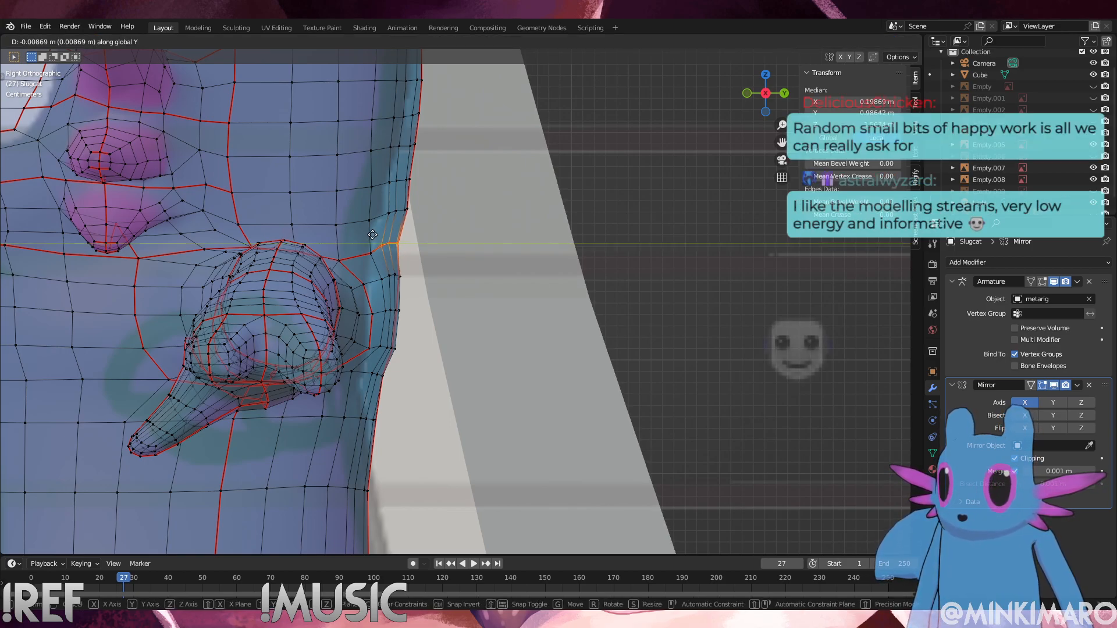
{"action": "left_click", "coordinate": [370, 235]}
{"action": "key", "text": "g"}
{"action": "key", "text": "g"}
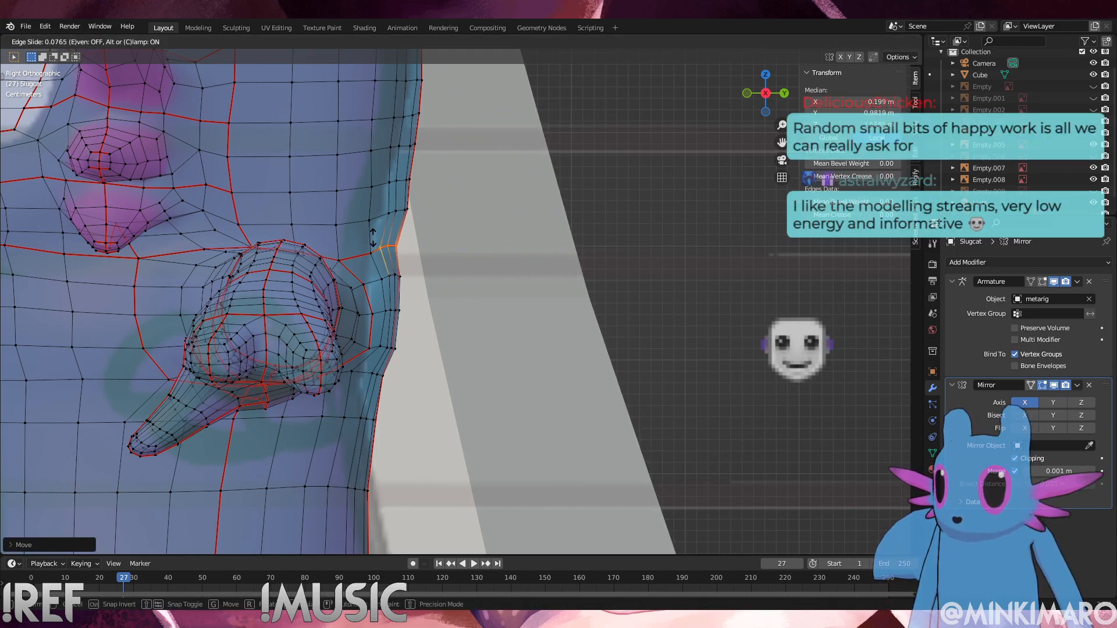
{"action": "left_click", "coordinate": [372, 239]}
{"action": "key", "text": "g"}
{"action": "left_click", "coordinate": [380, 243]}
Move the vertex row just above the nape seam about 0.002 m inward and 0.0015 m down
{"action": "left_click", "coordinate": [401, 250]}
{"action": "mouse_move", "coordinate": [400, 249]}
{"action": "middle_mouse_down"}
{"action": "mouse_move", "coordinate": [356, 251]}
{"action": "mouse_move", "coordinate": [386, 342]}
{"action": "mouse_move", "coordinate": [401, 263]}
{"action": "middle_mouse_up"}
{"action": "middle_click_drag", "start_coordinate": [401, 263], "coordinate": [256, 255], "text": "alt"}
{"action": "left_click_drag", "start_coordinate": [424, 225], "coordinate": [382, 198]}
{"action": "key", "text": "g"}
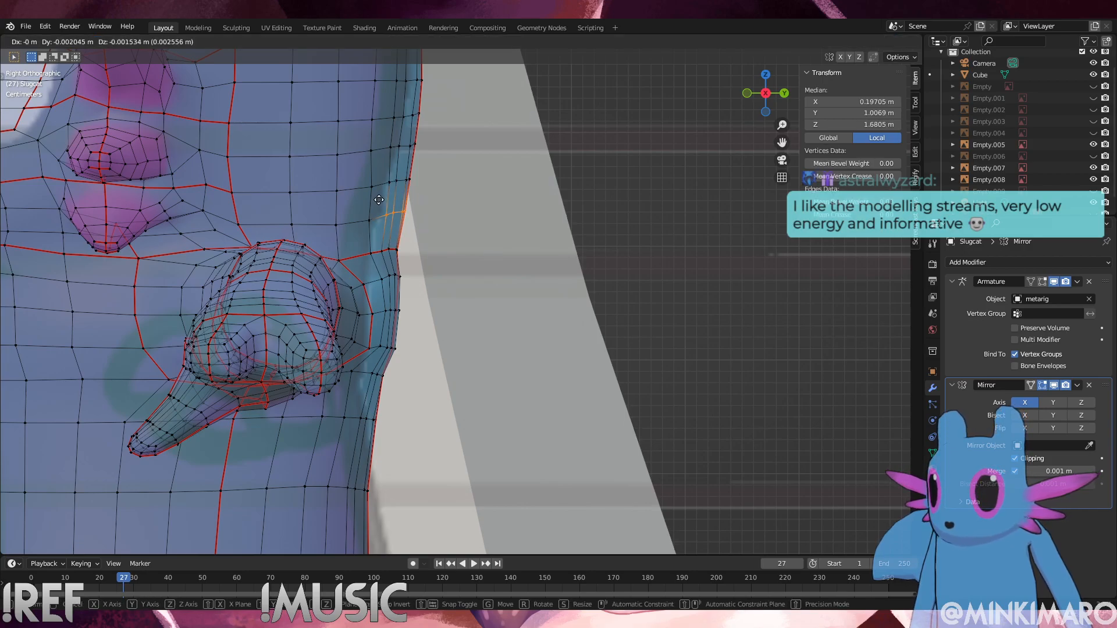
{"action": "left_click", "coordinate": [379, 200]}
Nudge two individual vertices on the back outline above the nape seam to smooth the neck's profile
{"action": "left_click", "coordinate": [401, 177]}
{"action": "key", "text": "g"}
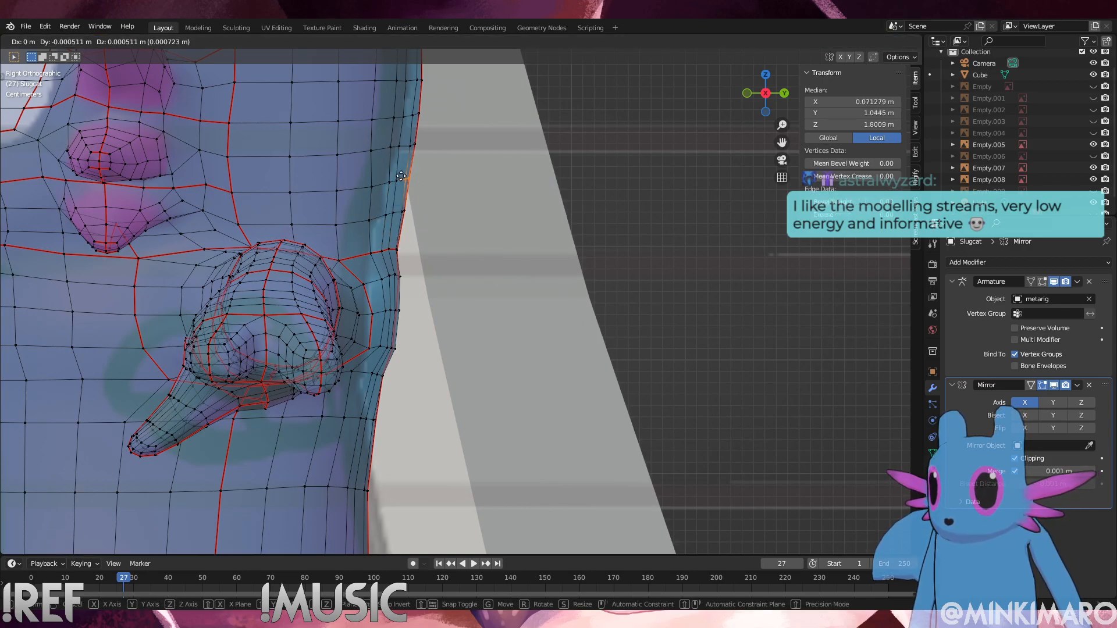
{"action": "left_click", "coordinate": [401, 177]}
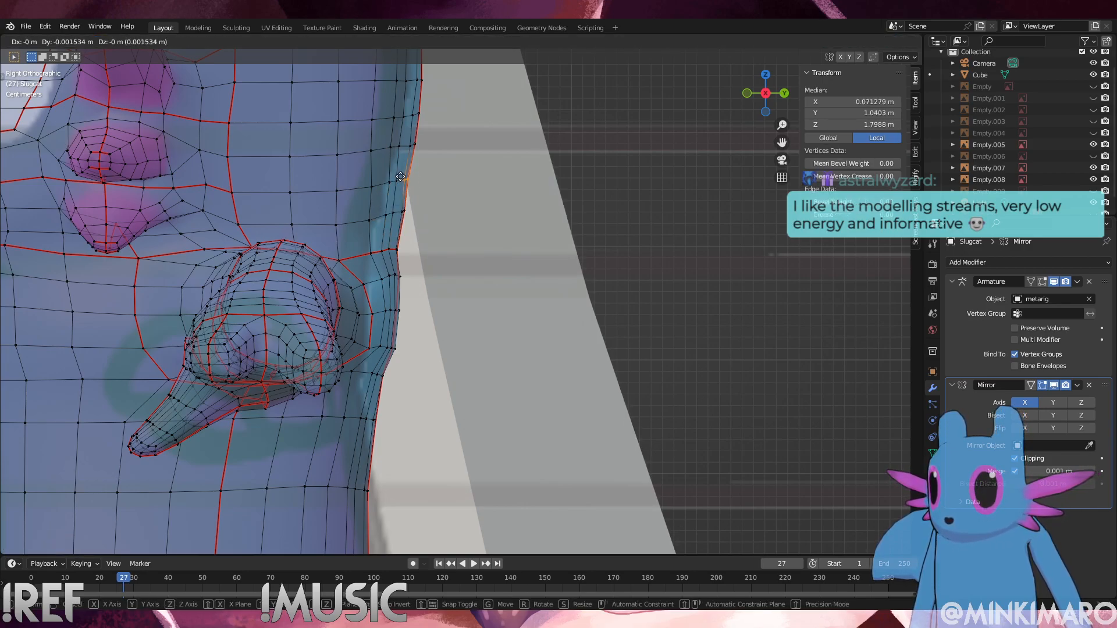
{"action": "left_click", "coordinate": [401, 206]}
{"action": "key", "text": "g"}
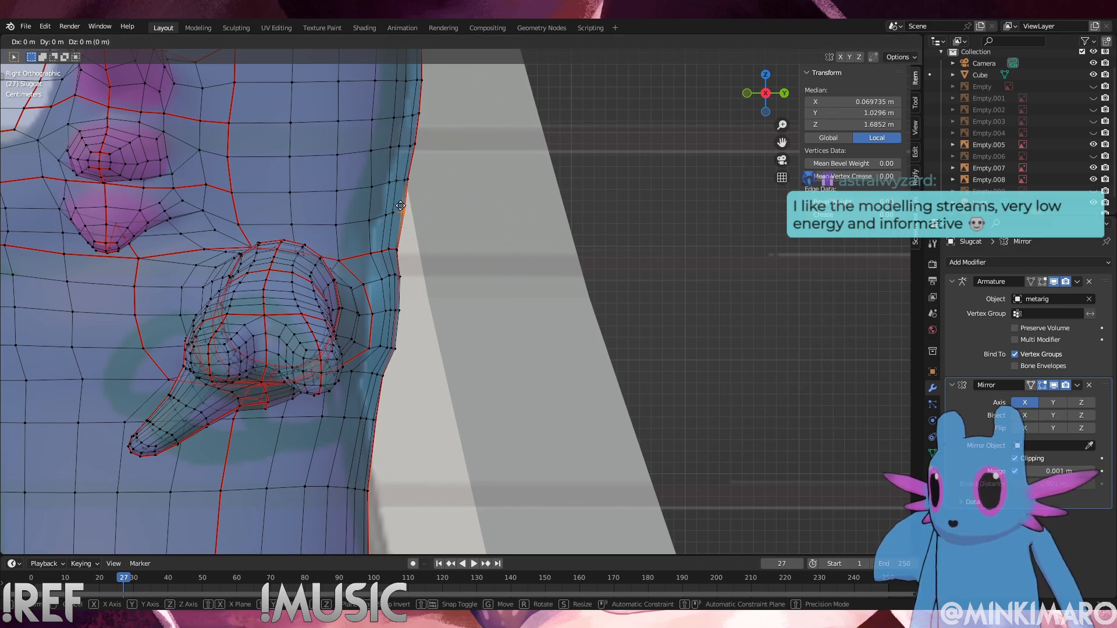
{"action": "left_click", "coordinate": [400, 205]}
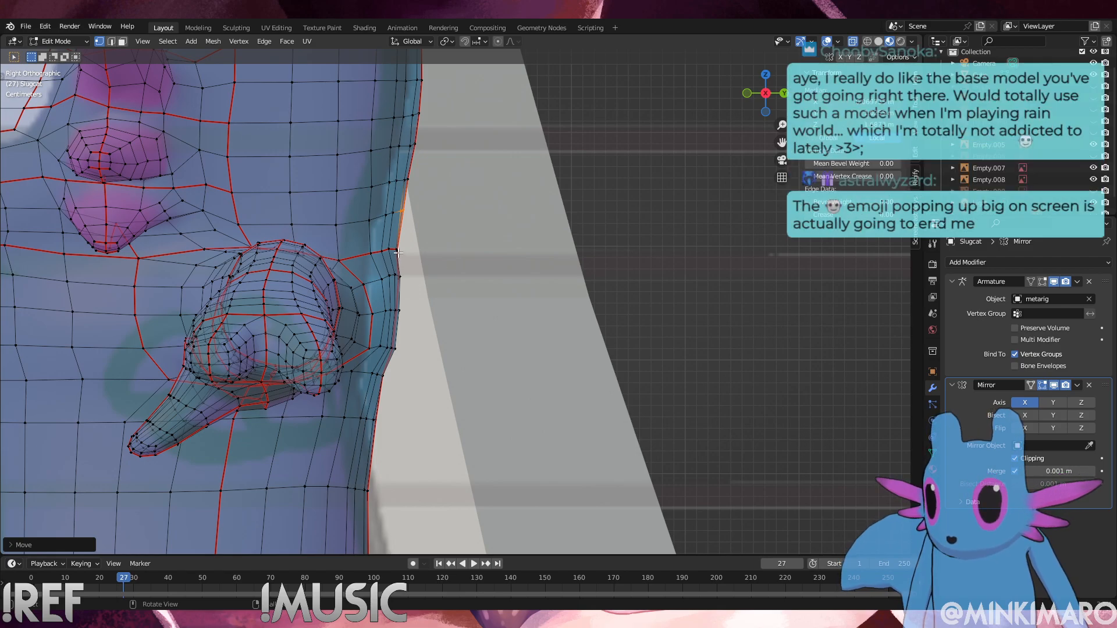
Slide a single vertex of the nape seam along its edge to even out the loop's spacing
{"action": "mouse_move", "coordinate": [398, 253]}
{"action": "middle_mouse_down"}
{"action": "mouse_move", "coordinate": [308, 220]}
{"action": "mouse_move", "coordinate": [392, 251]}
{"action": "middle_mouse_up"}
{"action": "left_click", "coordinate": [283, 212]}
{"action": "left_click", "coordinate": [237, 202], "text": "shift"}
{"action": "left_click", "coordinate": [306, 221], "text": "shift"}
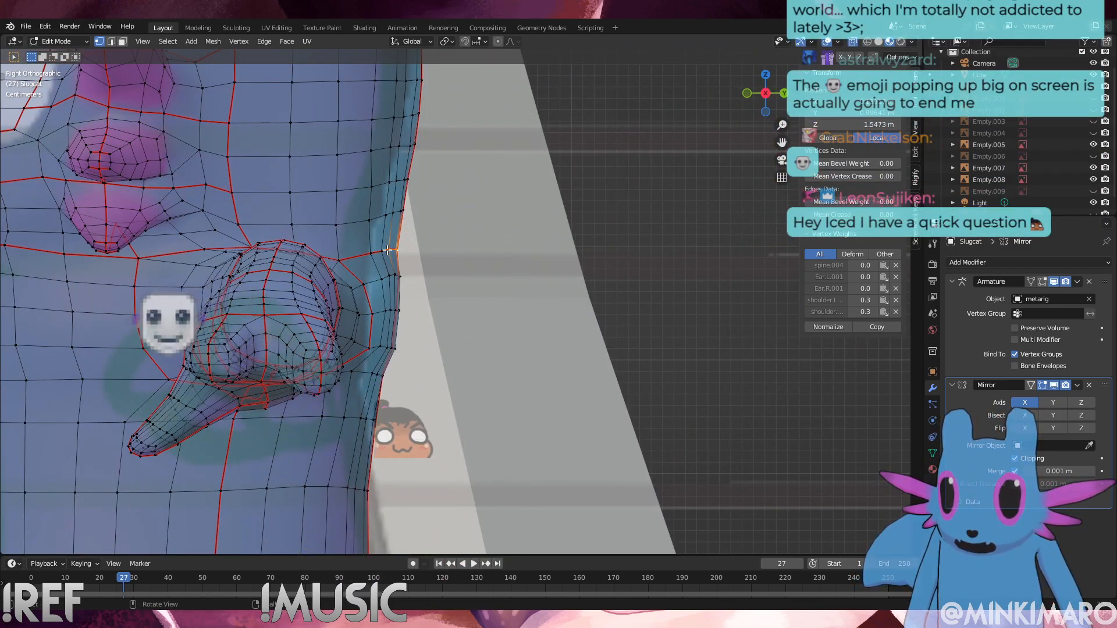
{"action": "left_click", "coordinate": [387, 251]}
{"action": "key", "text": "g"}
{"action": "key", "text": "g"}
{"action": "left_click", "coordinate": [434, 251]}
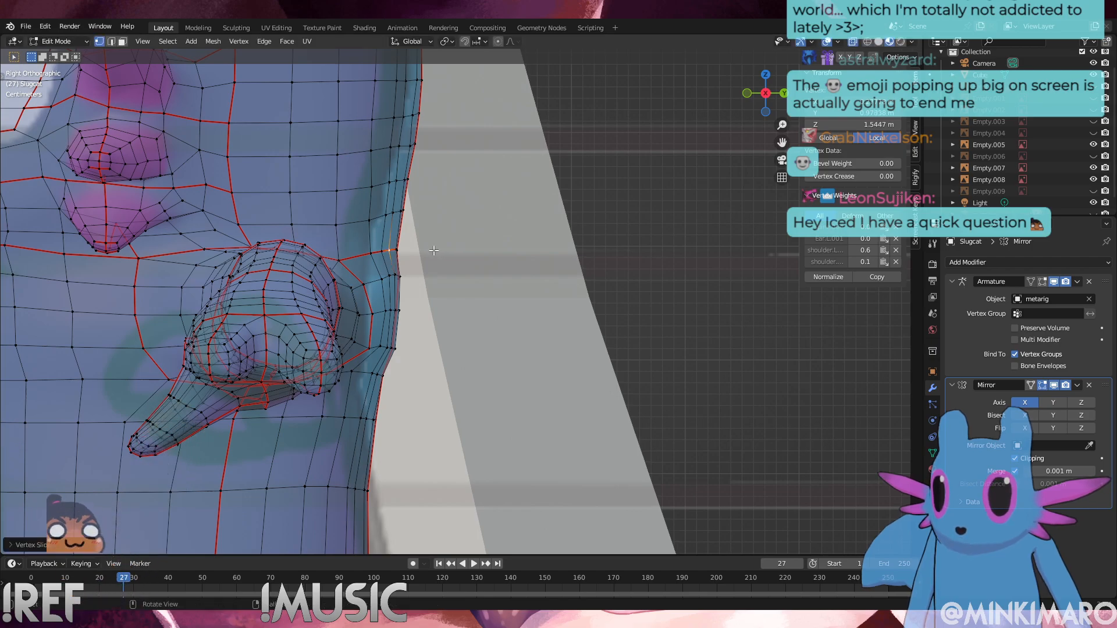
Select the whole nape seam loop and move it slightly further inward
{"action": "left_click", "coordinate": [369, 239], "text": "alt"}
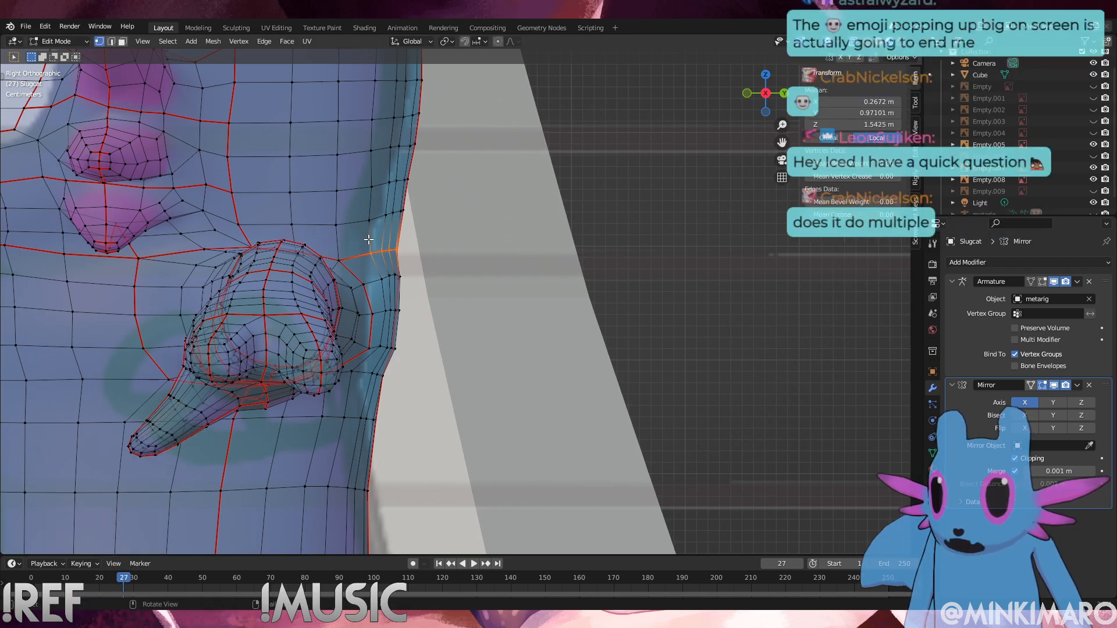
{"action": "key", "text": "g"}
{"action": "left_click", "coordinate": [366, 238]}
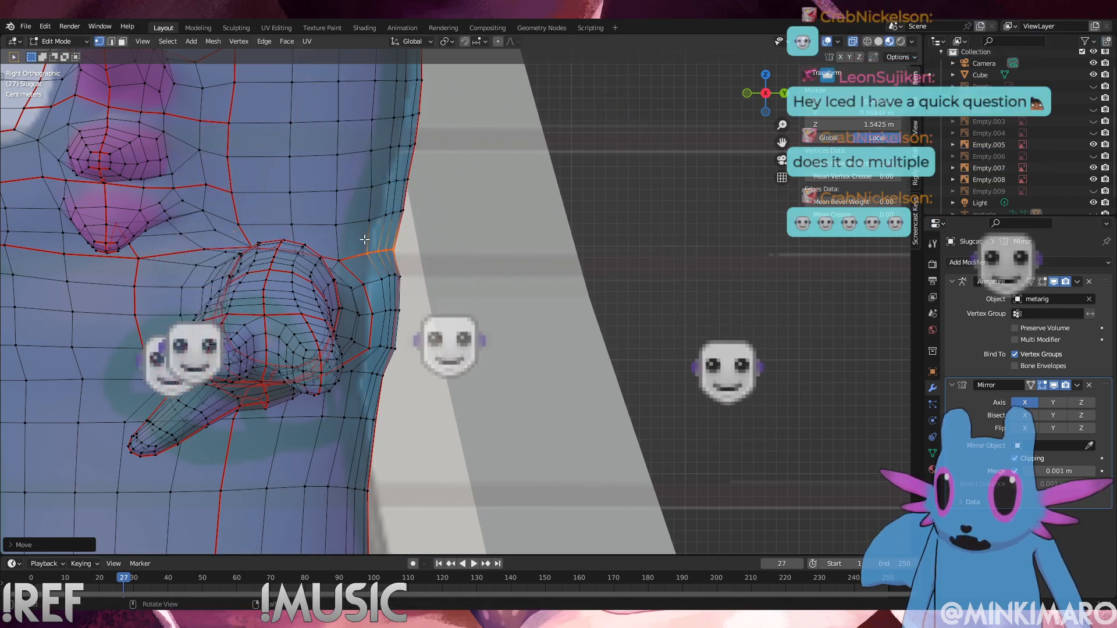
Select the vertical run of vertices above the nape seam and slide it toward the back outline
{"action": "left_click", "coordinate": [393, 216]}
{"action": "left_click", "coordinate": [402, 148], "text": "ctrl"}
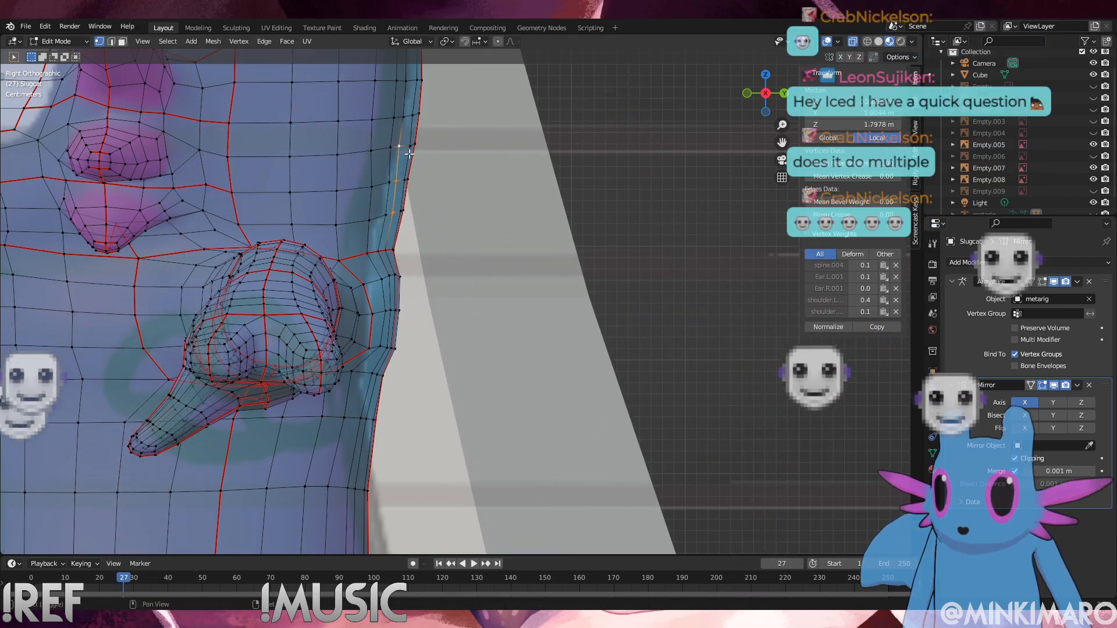
{"action": "key", "text": "g"}
{"action": "key", "text": "g"}
{"action": "left_click", "coordinate": [412, 153]}
Slide a vertex on the nape seam in perspective view to straighten the seam line, and clear the selection
{"action": "left_click", "coordinate": [409, 178]}
{"action": "middle_click_drag", "start_coordinate": [409, 178], "coordinate": [234, 369]}
{"action": "left_click", "coordinate": [197, 409]}
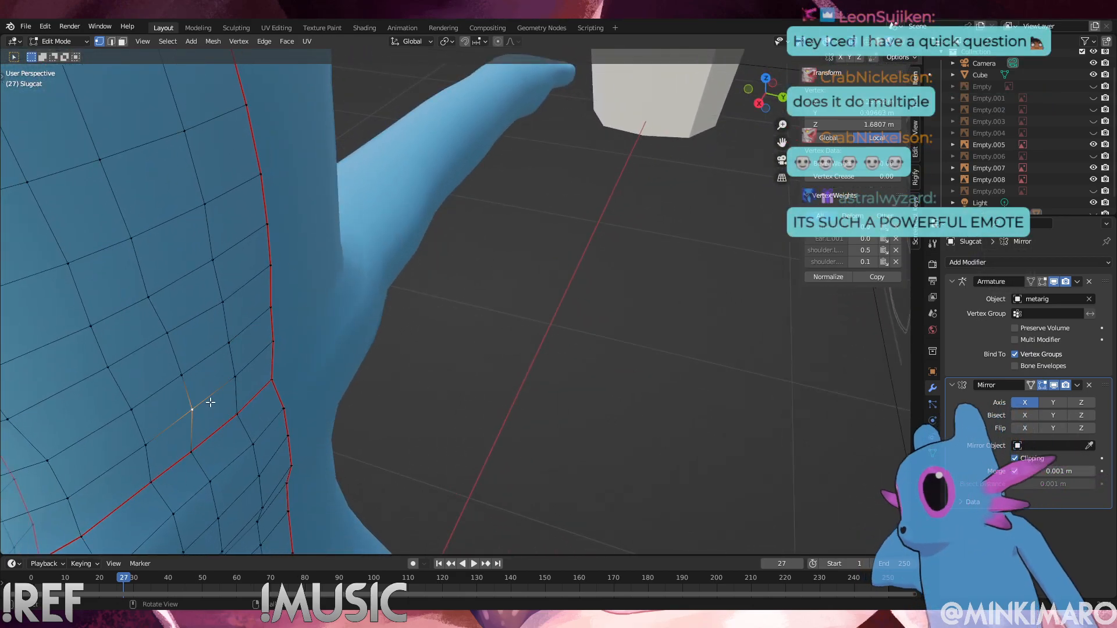
{"action": "key", "text": "shift+v"}
{"action": "left_click", "coordinate": [199, 452]}
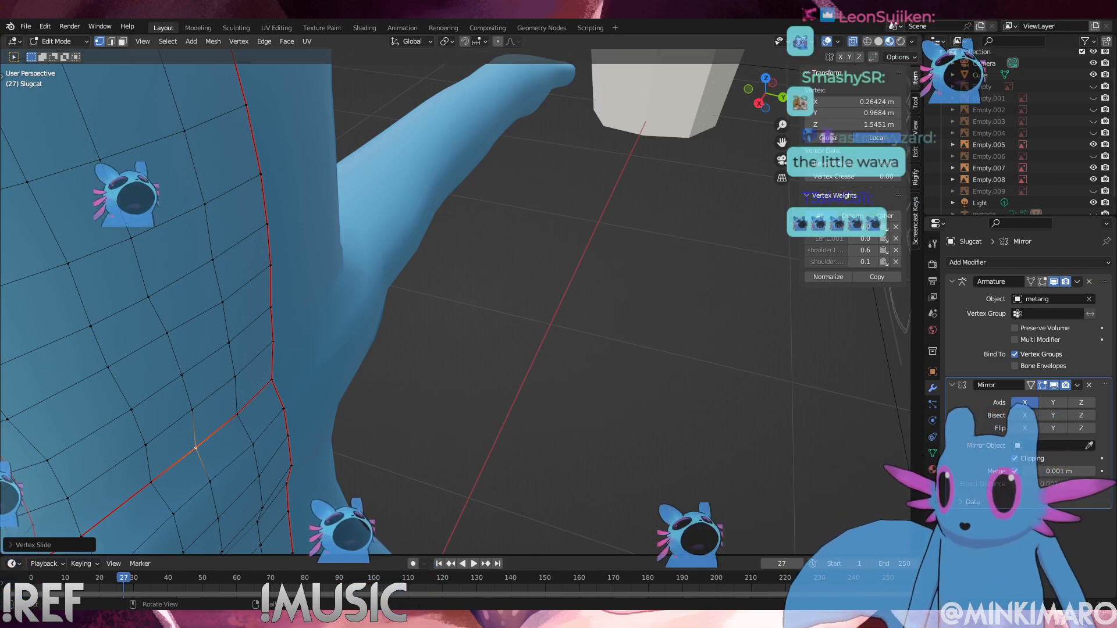
{"action": "left_click", "coordinate": [622, 392]}
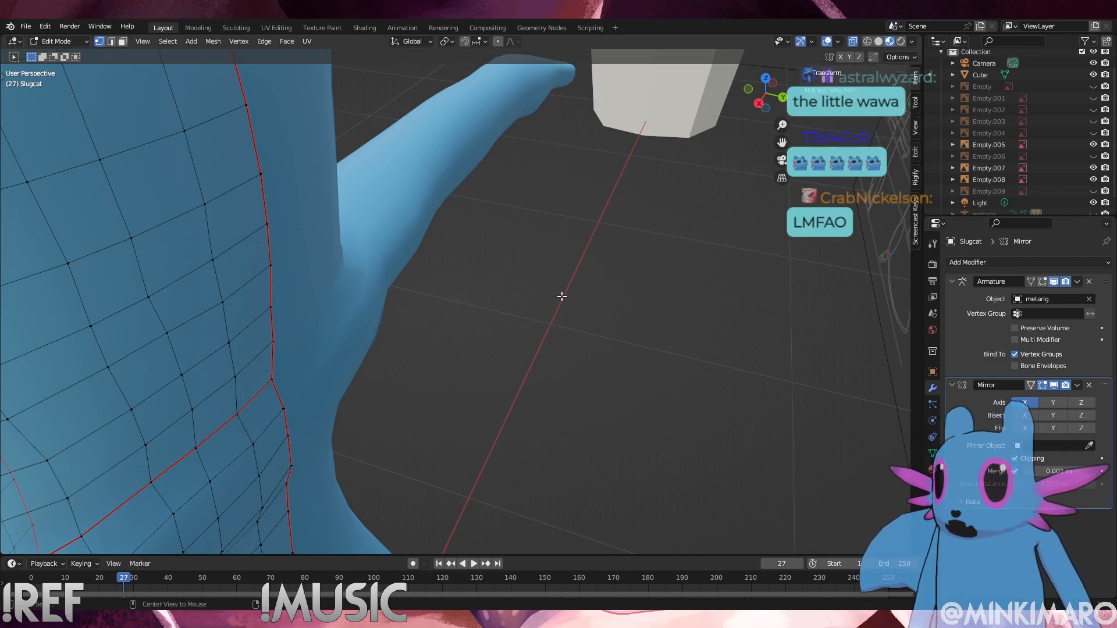
Move the nape seam loop about 0.004 m outward along Y and 0.001 m up in the side view
{"action": "key", "text": "KP_3"}
{"action": "key", "text": "Left"}
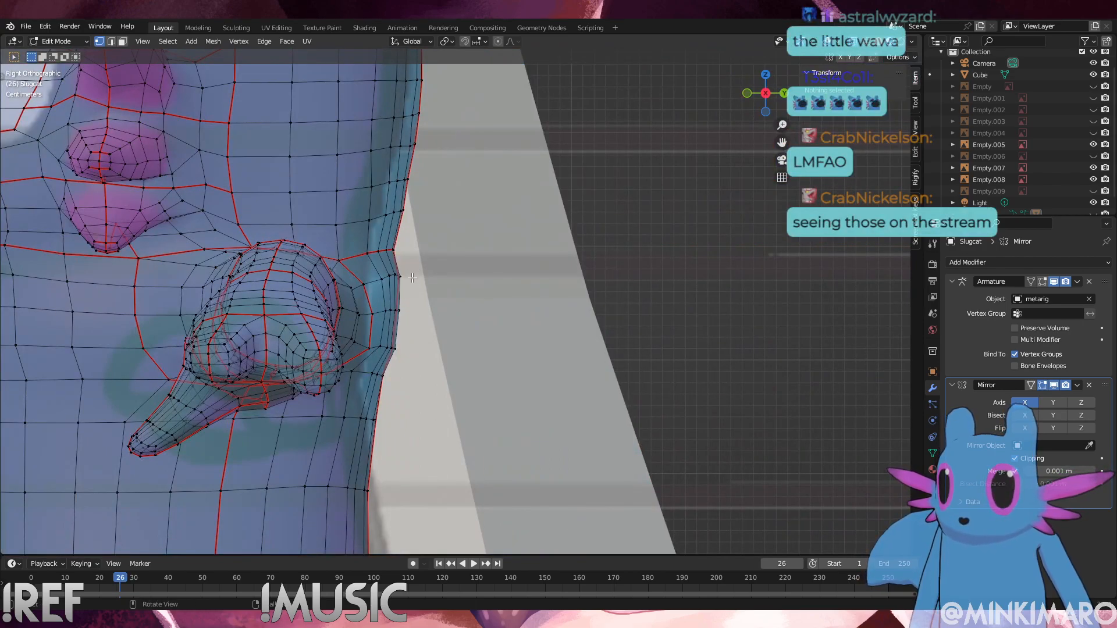
{"action": "left_click", "coordinate": [361, 245], "text": "alt"}
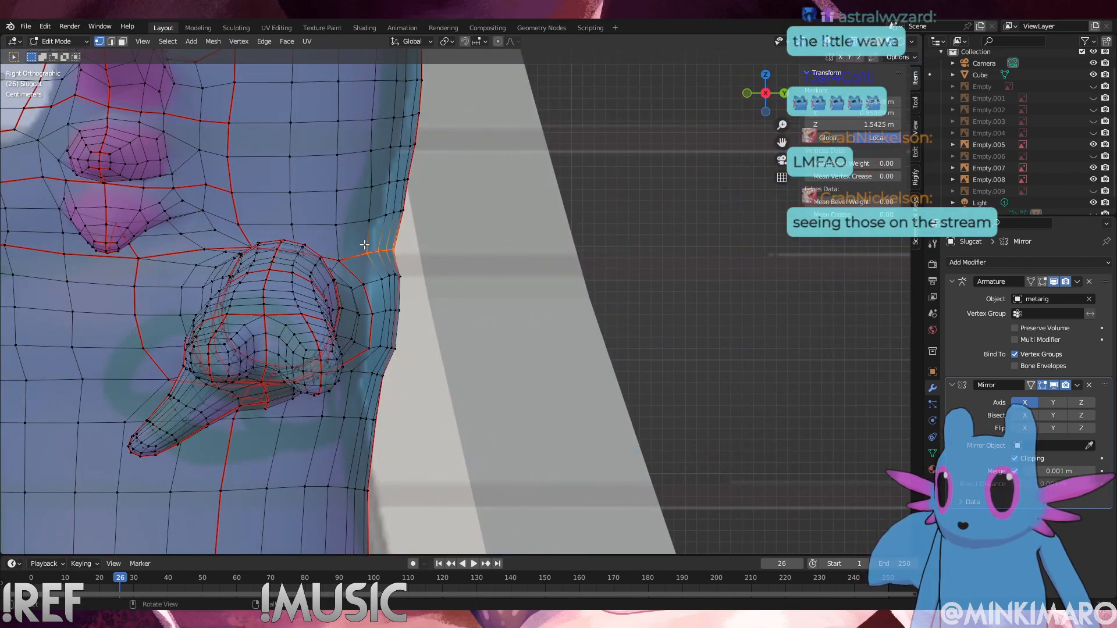
{"action": "key", "text": "g"}
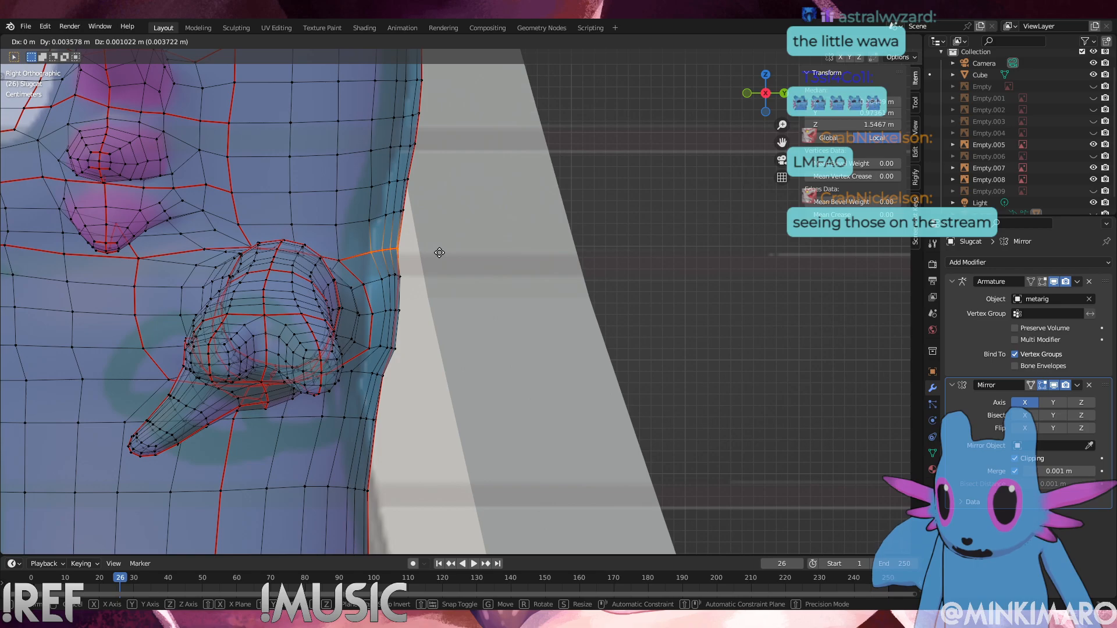
{"action": "left_click", "coordinate": [439, 252]}
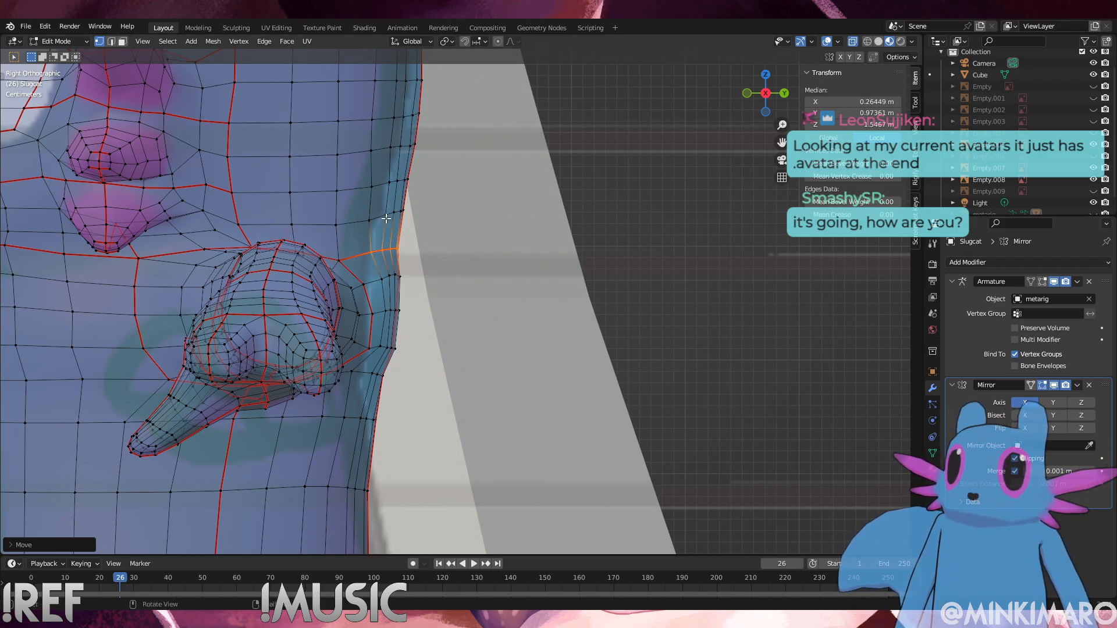
Move the single vertex on the back beneath the arm joint along the global Y axis
{"action": "middle_click_drag", "start_coordinate": [396, 287], "coordinate": [422, 344], "text": "shift"}
{"action": "left_click", "coordinate": [445, 272]}
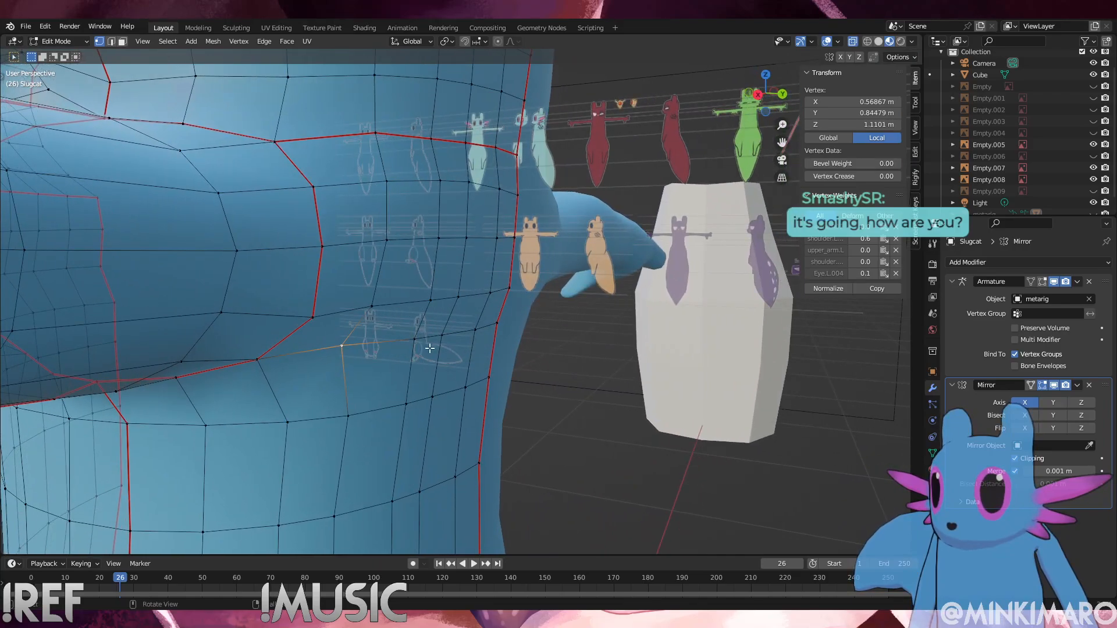
{"action": "key", "text": "g"}
{"action": "key", "text": "y"}
{"action": "left_click", "coordinate": [441, 345]}
Apply Smooth Vertices to the block of vertices on the back of the head and nape, and deselect them
{"action": "middle_click_drag", "start_coordinate": [446, 327], "coordinate": [524, 326]}
{"action": "left_click_drag", "start_coordinate": [549, 303], "coordinate": [421, 176]}
{"action": "left_click_drag", "start_coordinate": [535, 334], "coordinate": [414, 172]}
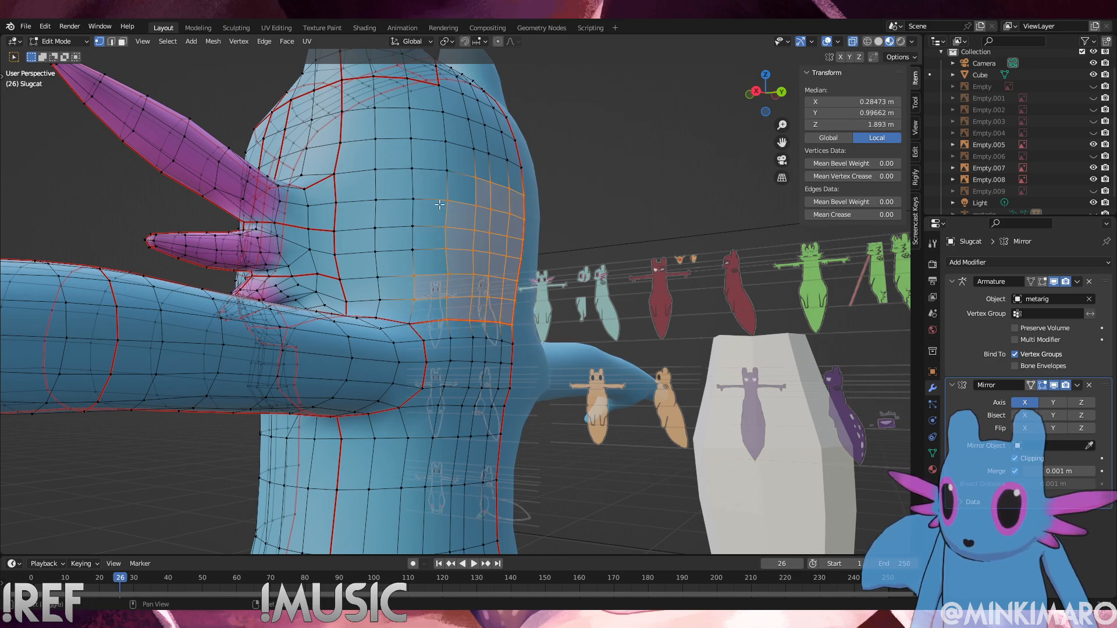
{"action": "right_click", "coordinate": [601, 251]}
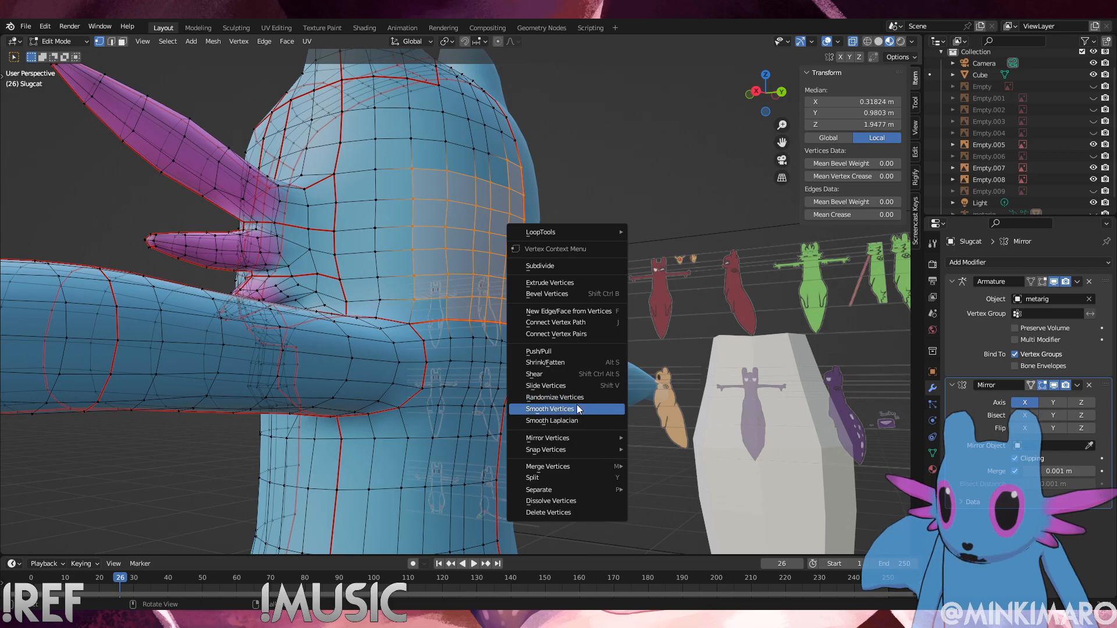
{"action": "left_click", "coordinate": [577, 407]}
{"action": "left_click", "coordinate": [581, 230]}
Examine the reshaped nape up close and the whole Slugcat model against the reference images in perspective and side views
{"action": "middle_click_drag", "start_coordinate": [581, 230], "coordinate": [531, 270]}
{"action": "scroll", "coordinate": [492, 355], "scroll_direction": "up", "scroll_amount": 3}
{"action": "middle_click_drag", "start_coordinate": [599, 459], "coordinate": [510, 360], "text": "shift"}
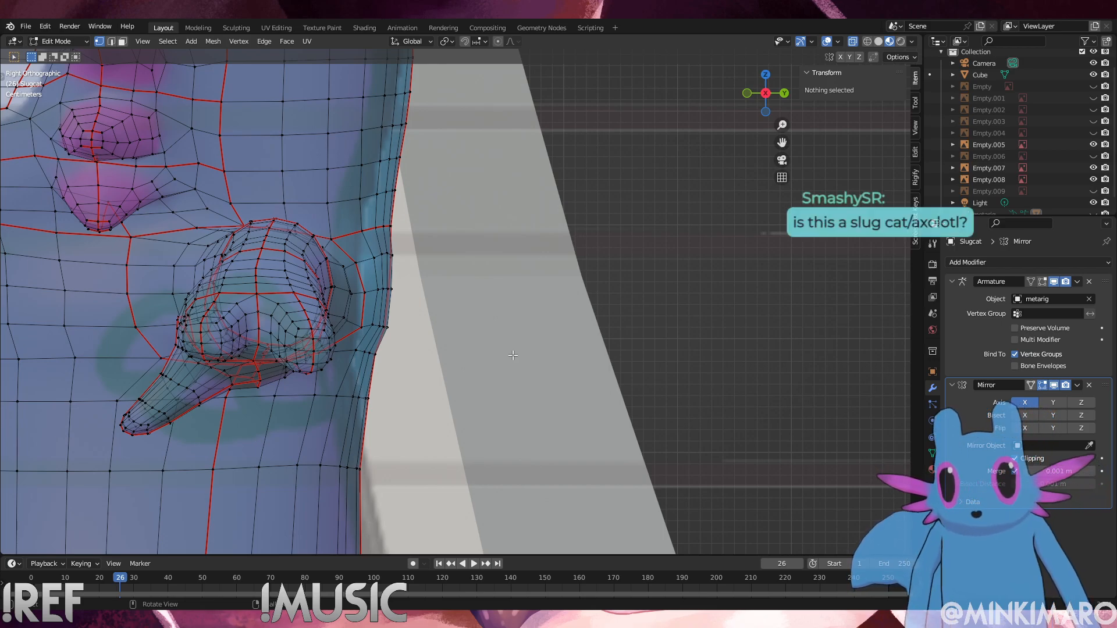
{"action": "middle_click_drag", "start_coordinate": [496, 352], "coordinate": [466, 357]}
{"action": "scroll", "coordinate": [464, 356], "scroll_direction": "down", "scroll_amount": 10}
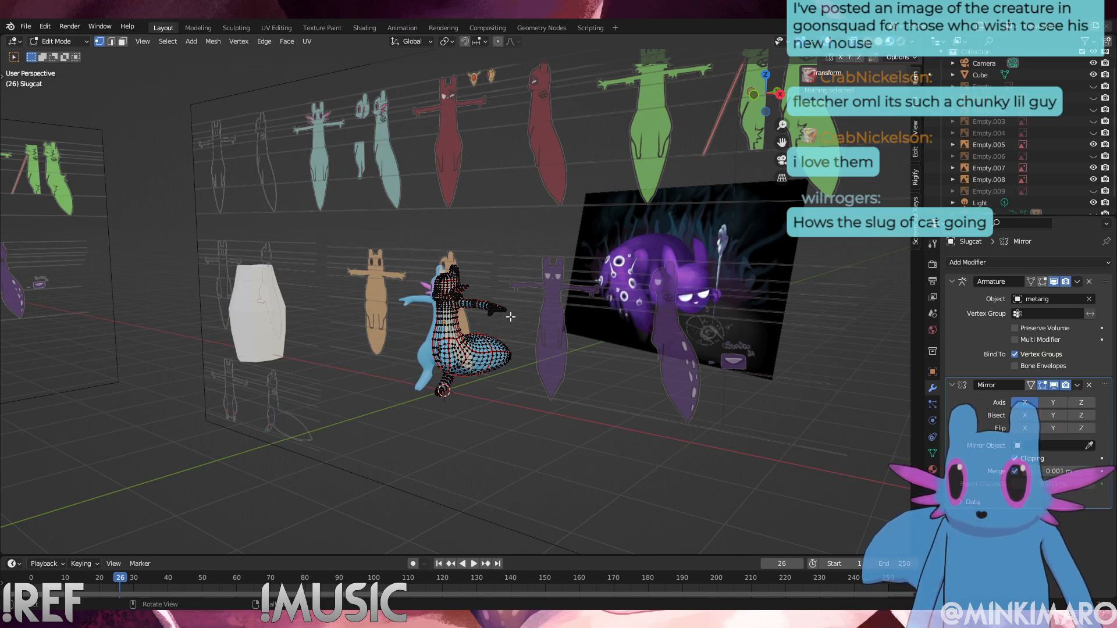
{"action": "middle_click_drag", "start_coordinate": [542, 164], "coordinate": [411, 160]}
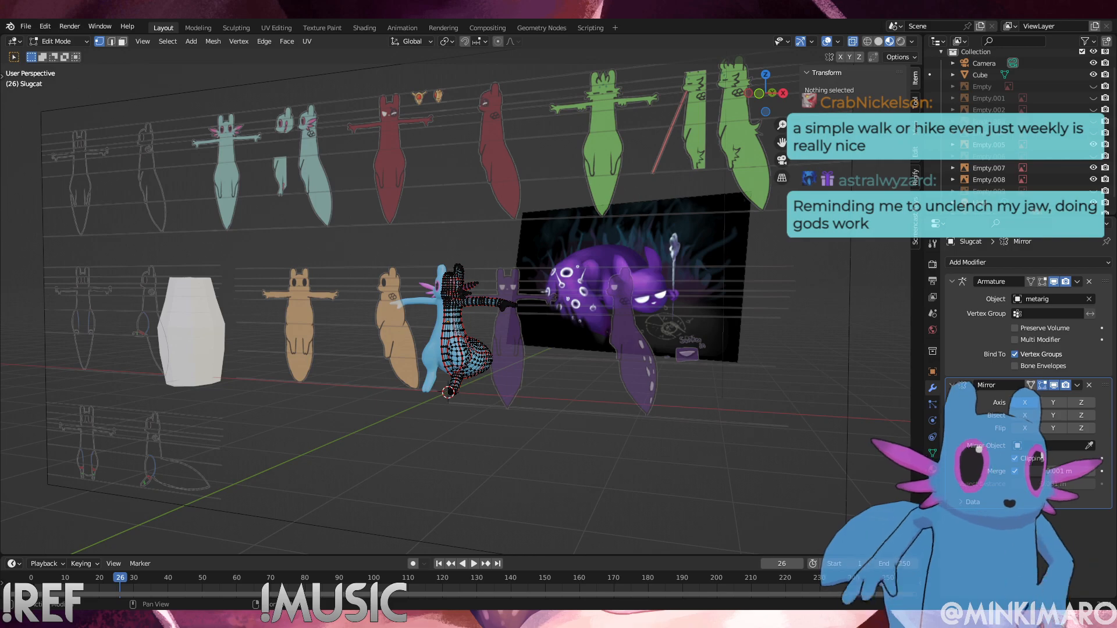
{"action": "key", "text": "Right"}
{"action": "key", "text": "KP_3"}
{"action": "scroll", "coordinate": [568, 357], "scroll_direction": "up", "scroll_amount": 5}
{"action": "middle_click_drag", "start_coordinate": [543, 360], "coordinate": [528, 220], "text": "shift"}
{"action": "scroll", "coordinate": [583, 374], "scroll_direction": "down", "scroll_amount": 1}
{"action": "scroll", "coordinate": [583, 374], "scroll_direction": "down", "scroll_amount": 3}
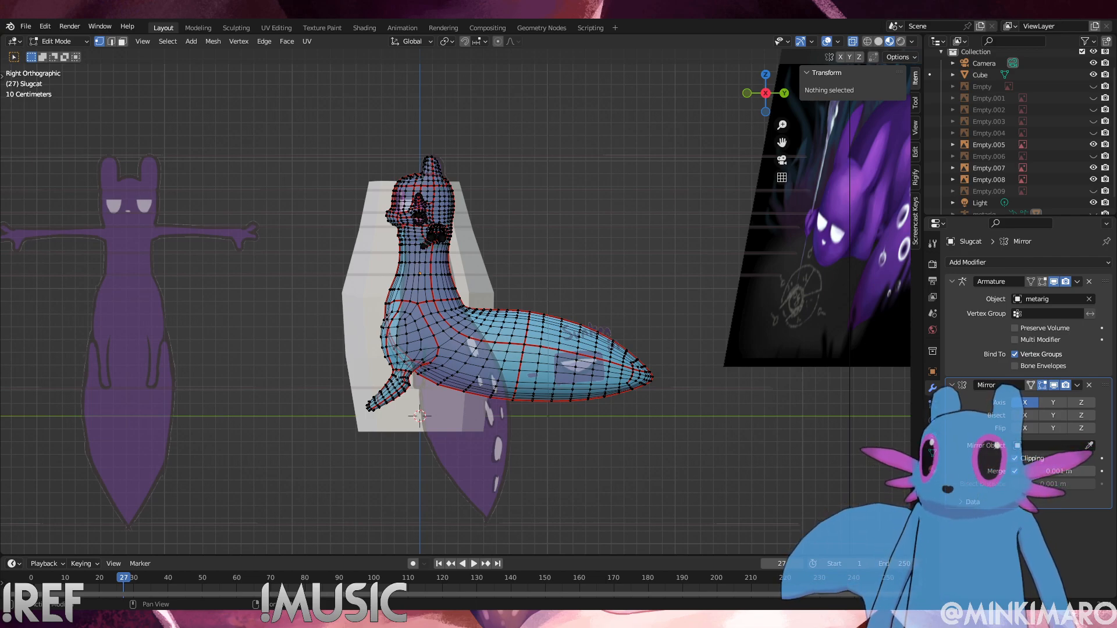
Set the animation timeline back to frame 0
{"action": "key", "text": "Left"}
{"action": "key", "text": "Left"}
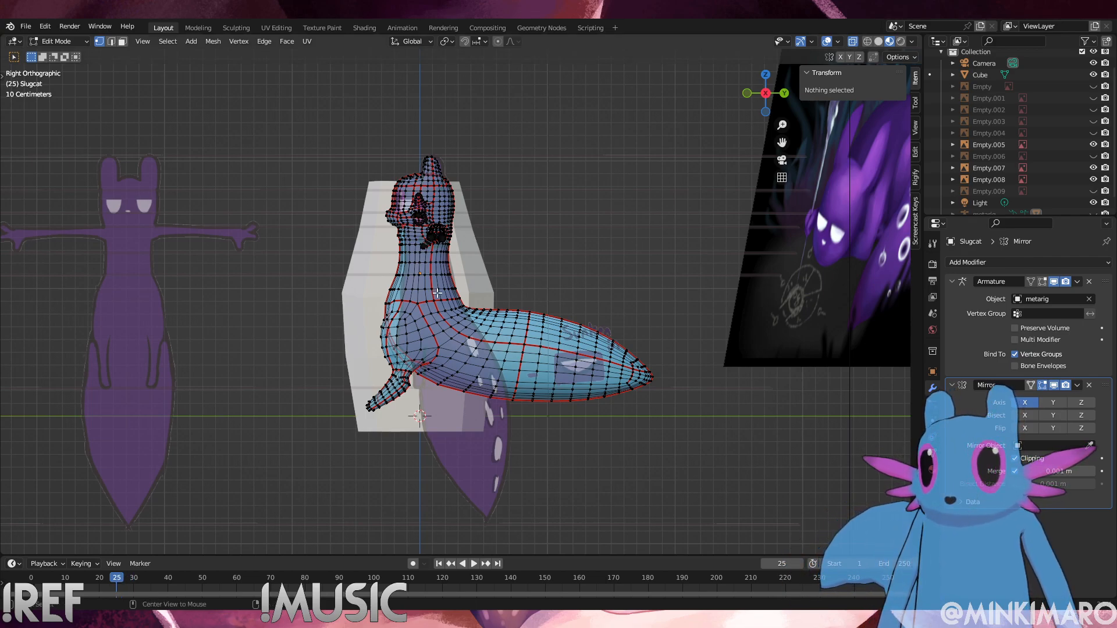
{"action": "key", "text": "Left"}
{"action": "key", "text": "Left"}
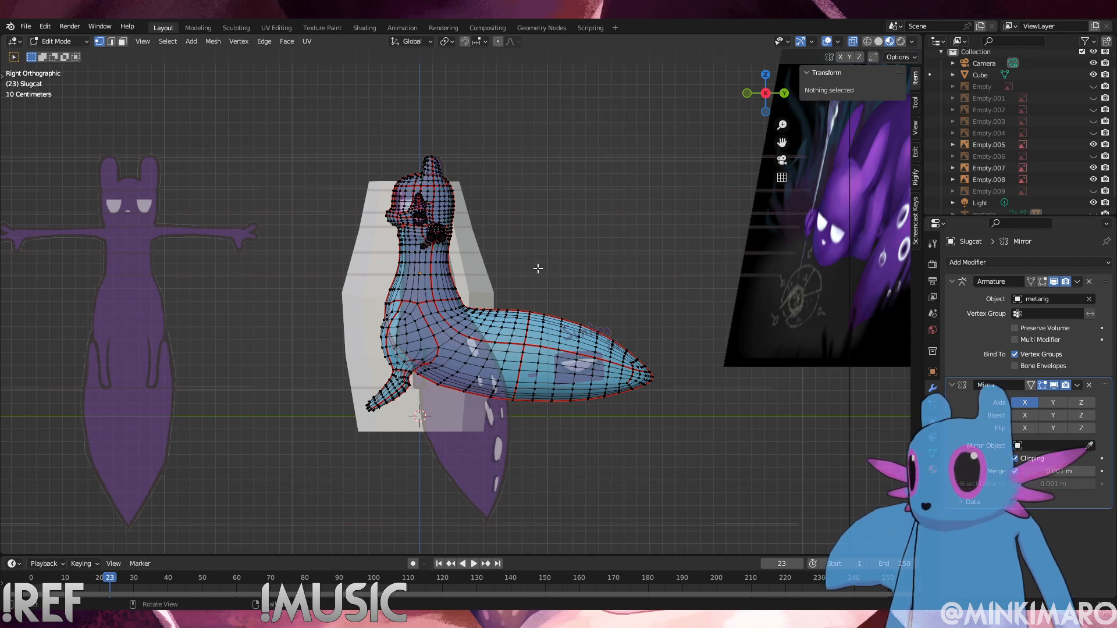
{"action": "left_click_drag", "start_coordinate": [108, 583], "coordinate": [31, 583]}
Pull the front half of the neck's edge loop at arm height inward about 0.05 m with Shrink/Fatten, leaving the rear part unselected, and deselect it
{"action": "scroll", "coordinate": [475, 336], "scroll_direction": "up", "scroll_amount": 3}
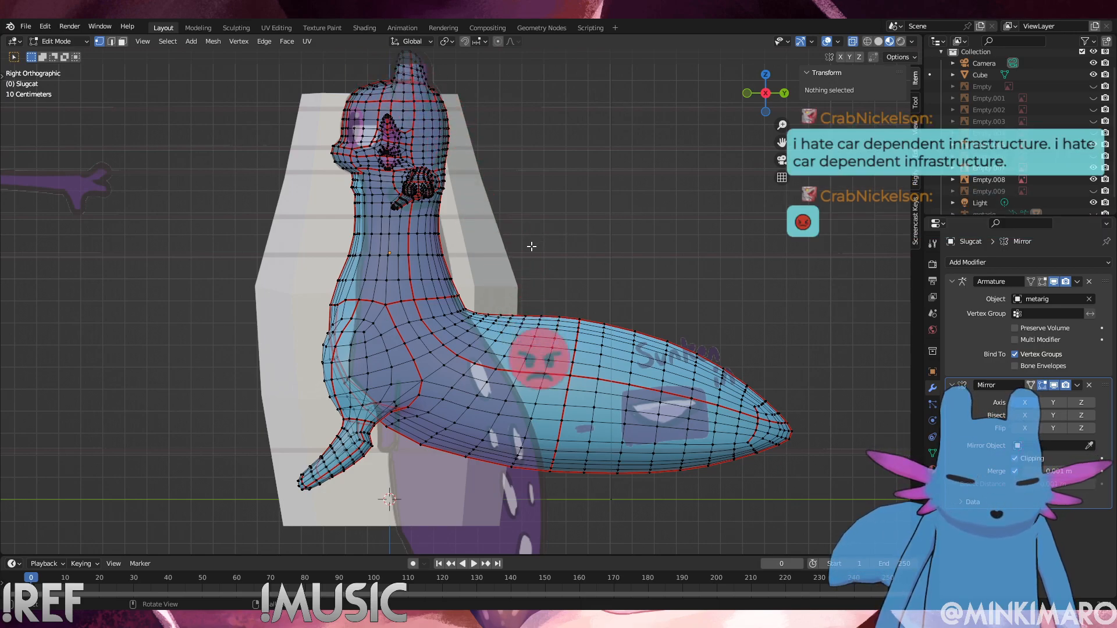
{"action": "scroll", "coordinate": [457, 303], "scroll_direction": "up", "scroll_amount": 3}
{"action": "middle_click_drag", "start_coordinate": [457, 302], "coordinate": [456, 371], "text": "shift"}
{"action": "scroll", "coordinate": [326, 221], "scroll_direction": "up", "scroll_amount": 4}
{"action": "middle_click_drag", "start_coordinate": [320, 216], "coordinate": [428, 391], "text": "shift"}
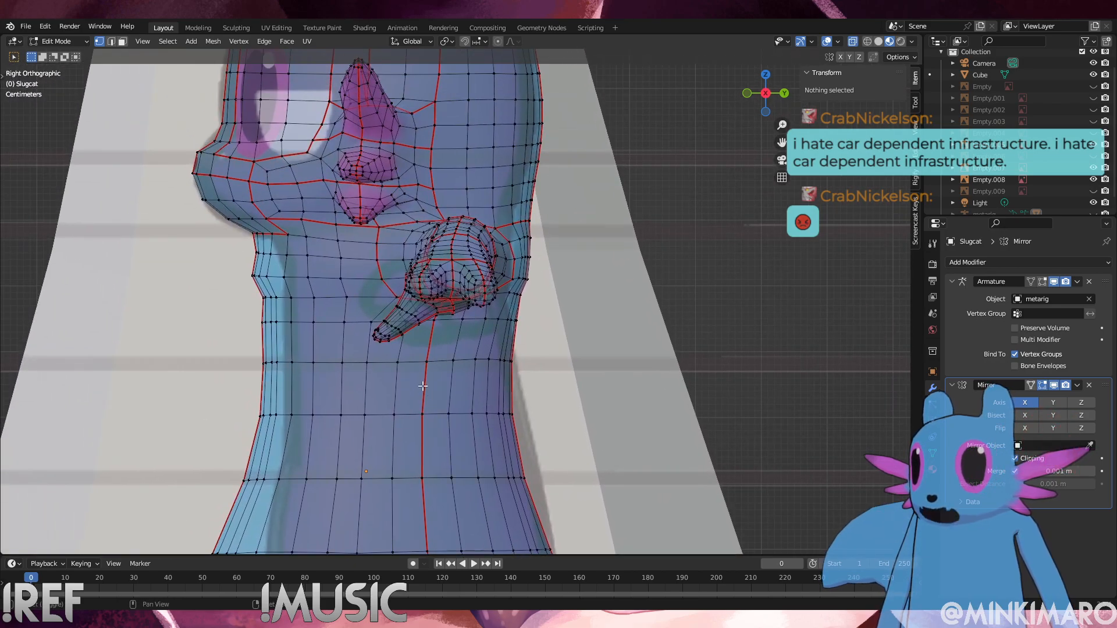
{"action": "left_click", "coordinate": [300, 279], "text": "alt"}
{"action": "left_click_drag", "start_coordinate": [611, 357], "coordinate": [397, 236]}
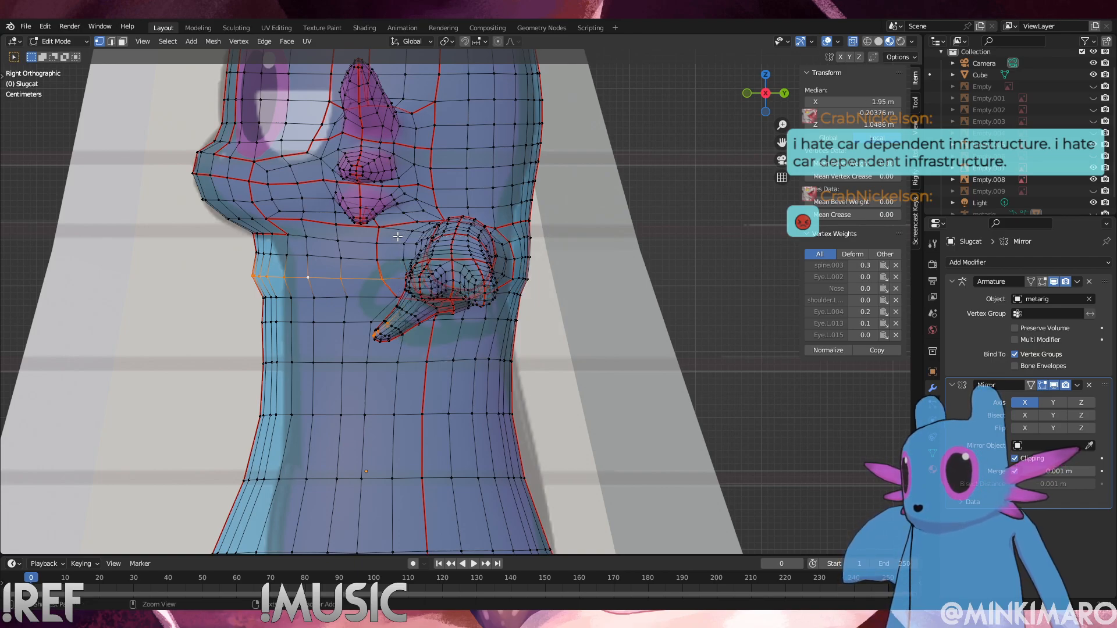
{"action": "left_click_drag", "start_coordinate": [428, 319], "coordinate": [380, 261], "text": "ctrl"}
{"action": "left_click", "coordinate": [381, 279], "text": "shift"}
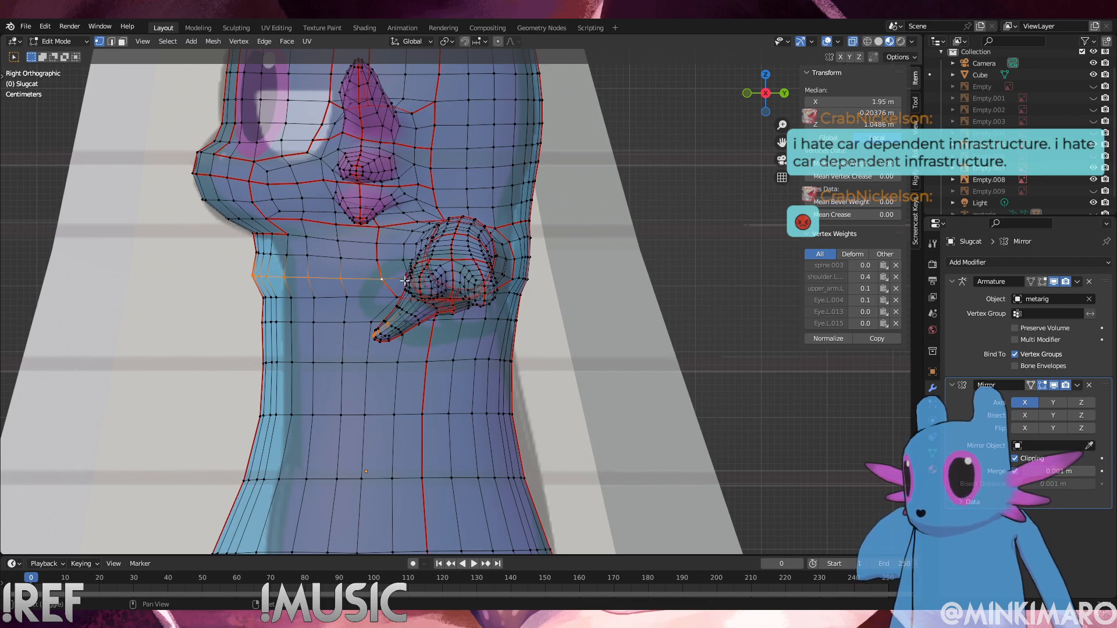
{"action": "key", "text": "alt+s"}
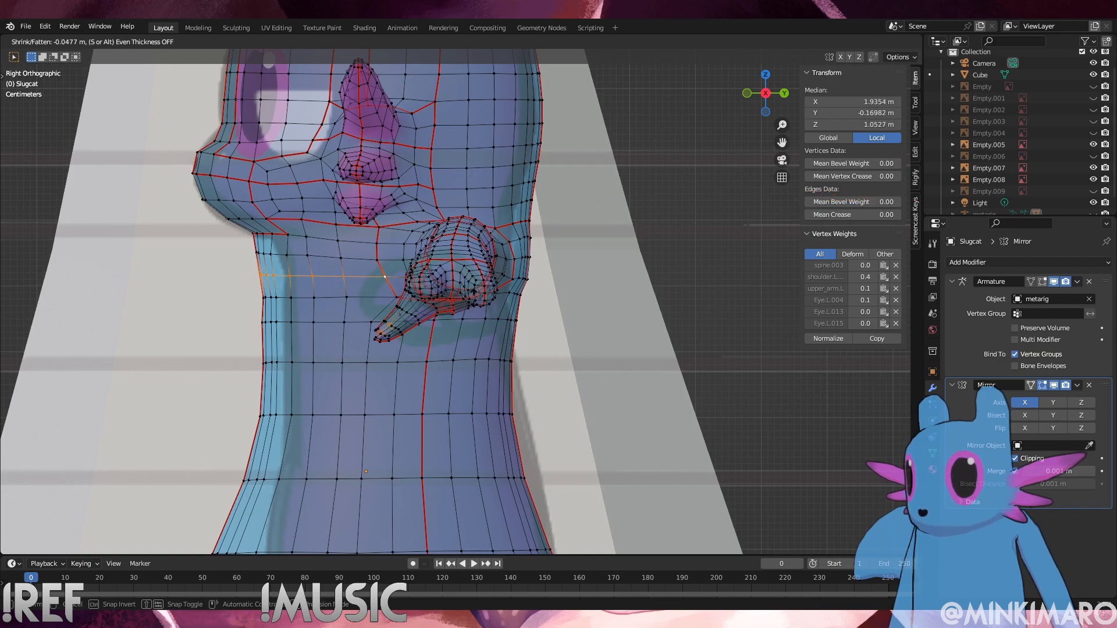
{"action": "mouse_move", "coordinate": [426, 299]}
{"action": "middle_mouse_down"}
{"action": "mouse_move", "coordinate": [522, 297]}
{"action": "mouse_move", "coordinate": [340, 311]}
{"action": "mouse_move", "coordinate": [431, 302]}
{"action": "middle_mouse_up"}
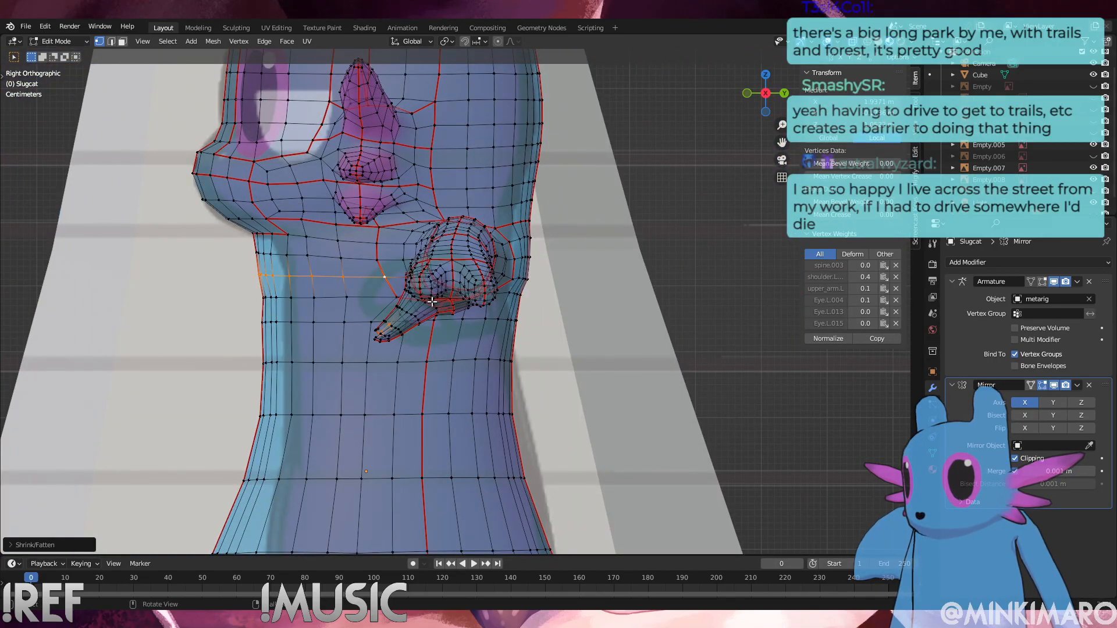
{"action": "left_click", "coordinate": [677, 298]}
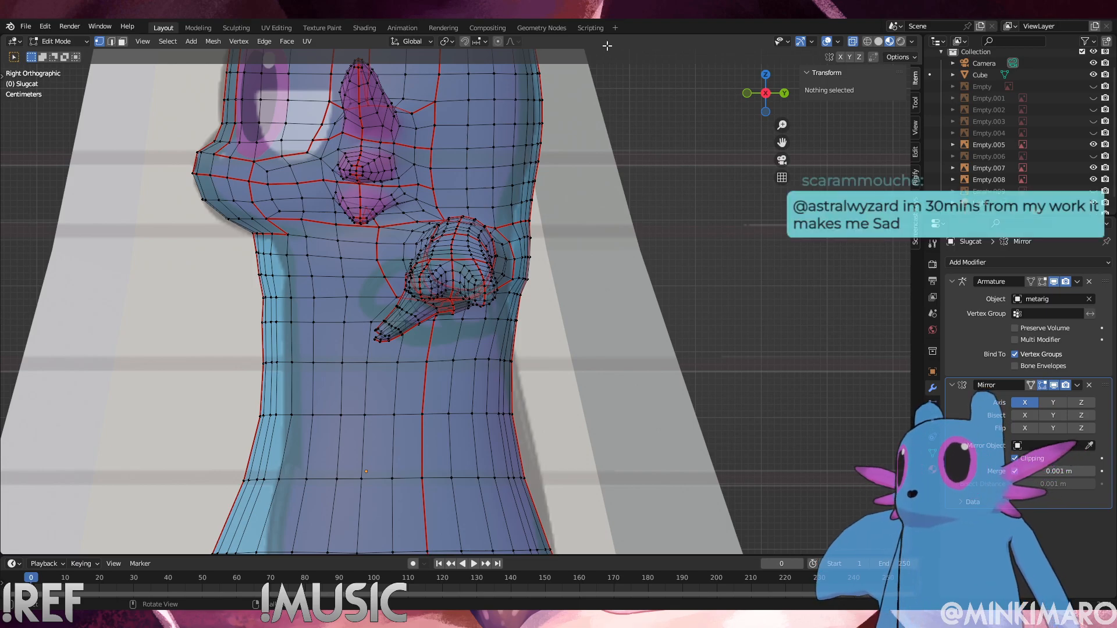
Move the single vertex on the throat's front centerline forward about 0.013 m along Y in the side view
{"action": "left_click", "coordinate": [263, 298]}
{"action": "scroll", "coordinate": [339, 291], "scroll_direction": "up", "scroll_amount": 3}
{"action": "middle_click_drag", "start_coordinate": [339, 291], "coordinate": [421, 336], "text": "shift"}
{"action": "key", "text": "g"}
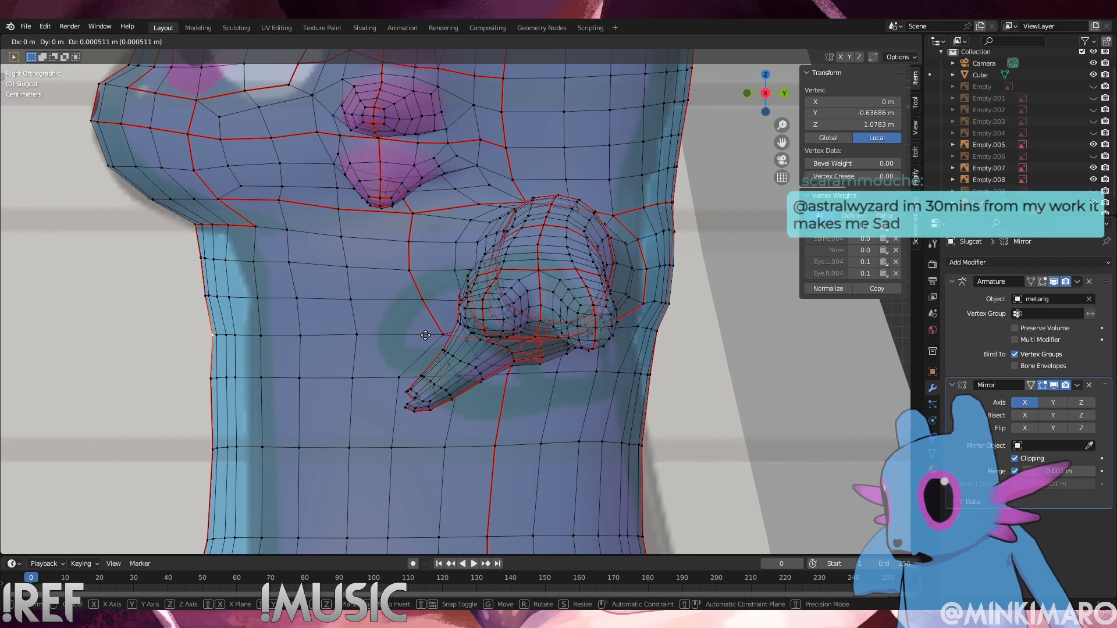
{"action": "left_click", "coordinate": [390, 335]}
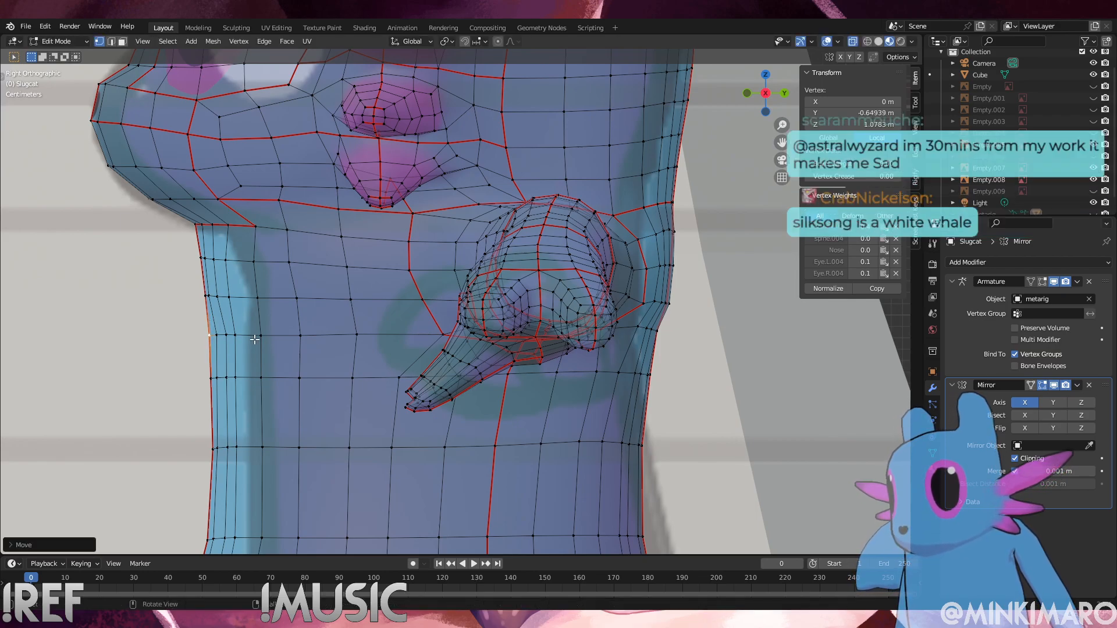
Apply Smooth Vertices to the block of vertices on the front of the throat, and deselect them
{"action": "middle_click_drag", "start_coordinate": [272, 347], "coordinate": [361, 341]}
{"action": "left_click_drag", "start_coordinate": [348, 427], "coordinate": [142, 301]}
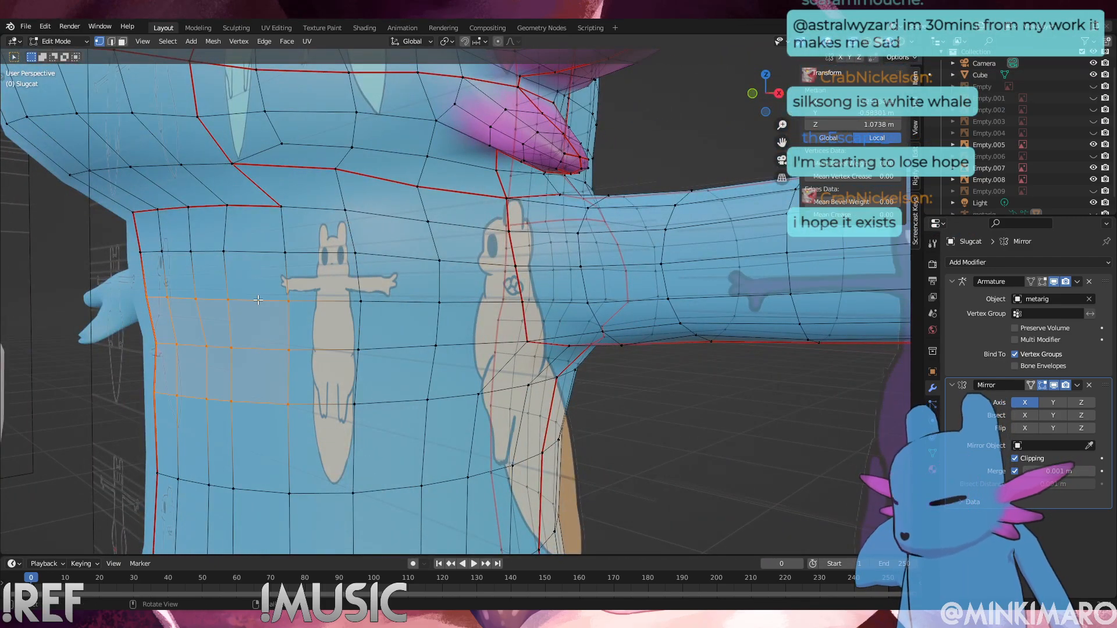
{"action": "right_click", "coordinate": [257, 299]}
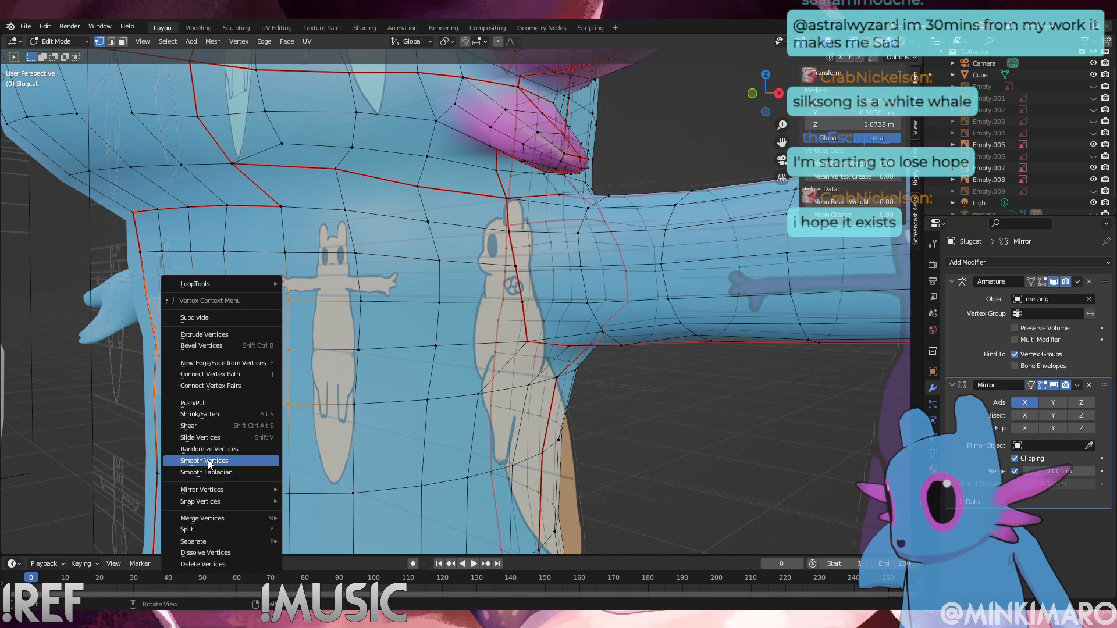
{"action": "key", "text": "alt+a"}
{"action": "middle_click_drag", "start_coordinate": [397, 389], "coordinate": [426, 379], "text": "alt"}
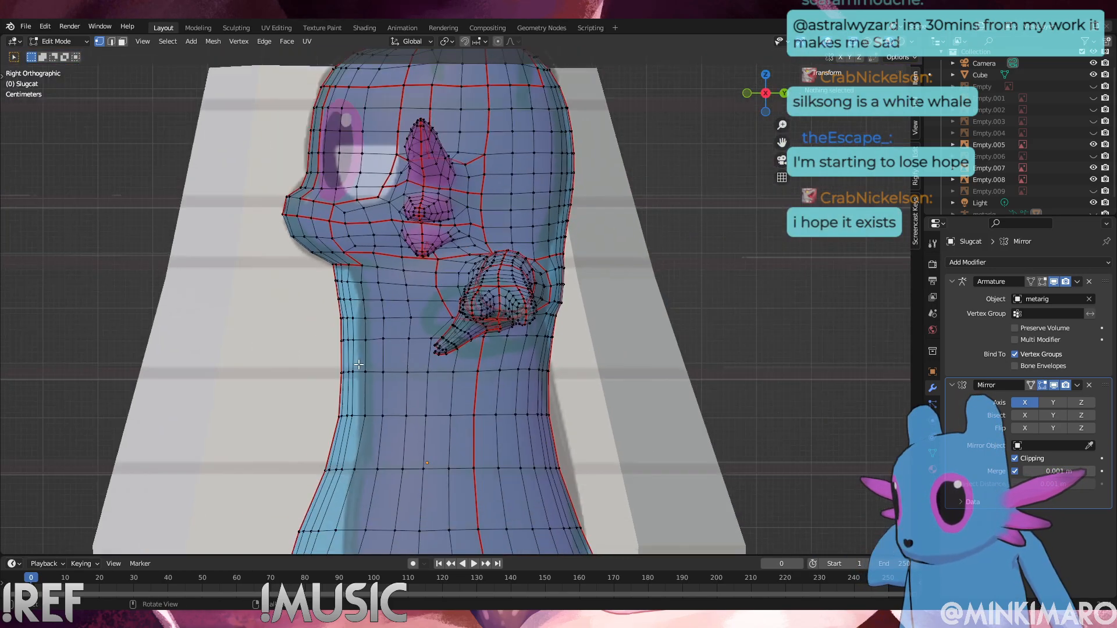
Move the single vertex under the jaw inward about 0.01 m along the global X axis
{"action": "middle_click_drag", "start_coordinate": [358, 364], "coordinate": [469, 372]}
{"action": "left_click", "coordinate": [389, 307]}
{"action": "key", "text": "g"}
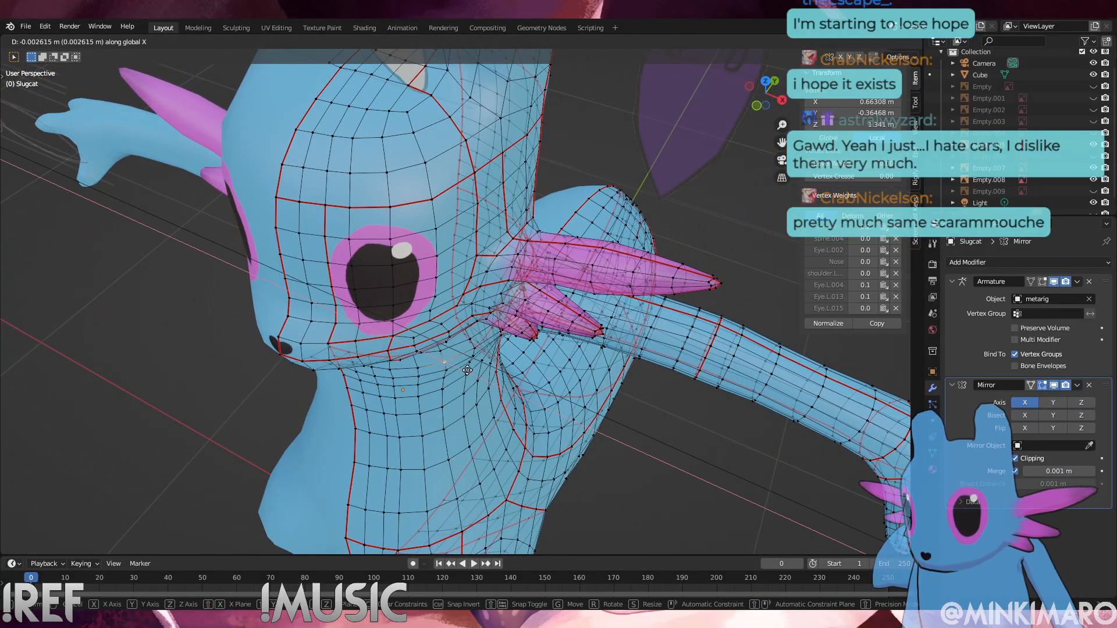
{"action": "left_click", "coordinate": [465, 369]}
{"action": "key", "text": "g"}
{"action": "key", "text": "x"}
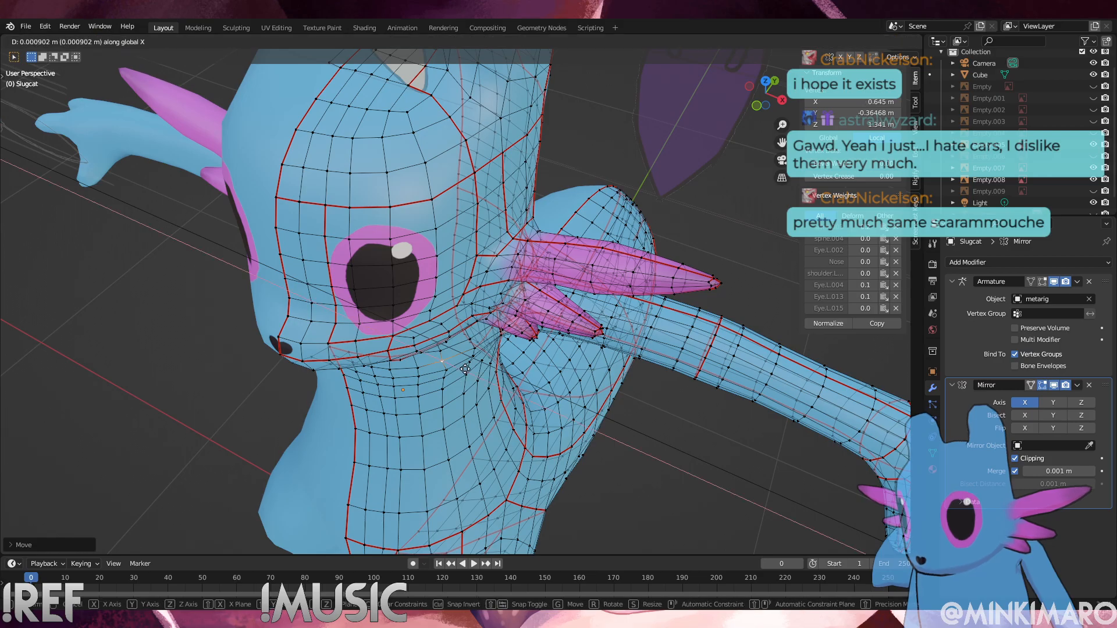
{"action": "left_click", "coordinate": [467, 371]}
Add the neighboring vertices along the underside of the jaw to the selection and pull them in about 0.015 m with Shrink/Fatten
{"action": "middle_click_drag", "start_coordinate": [467, 371], "coordinate": [402, 227]}
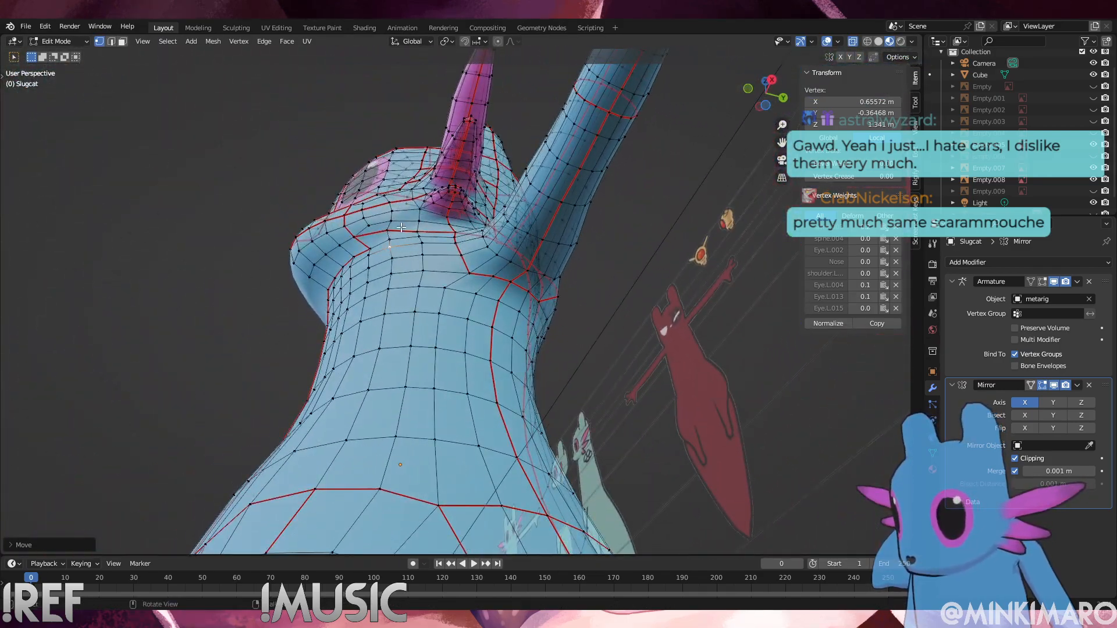
{"action": "left_click", "coordinate": [368, 255], "text": "shift"}
{"action": "left_click", "coordinate": [350, 268], "text": "shift"}
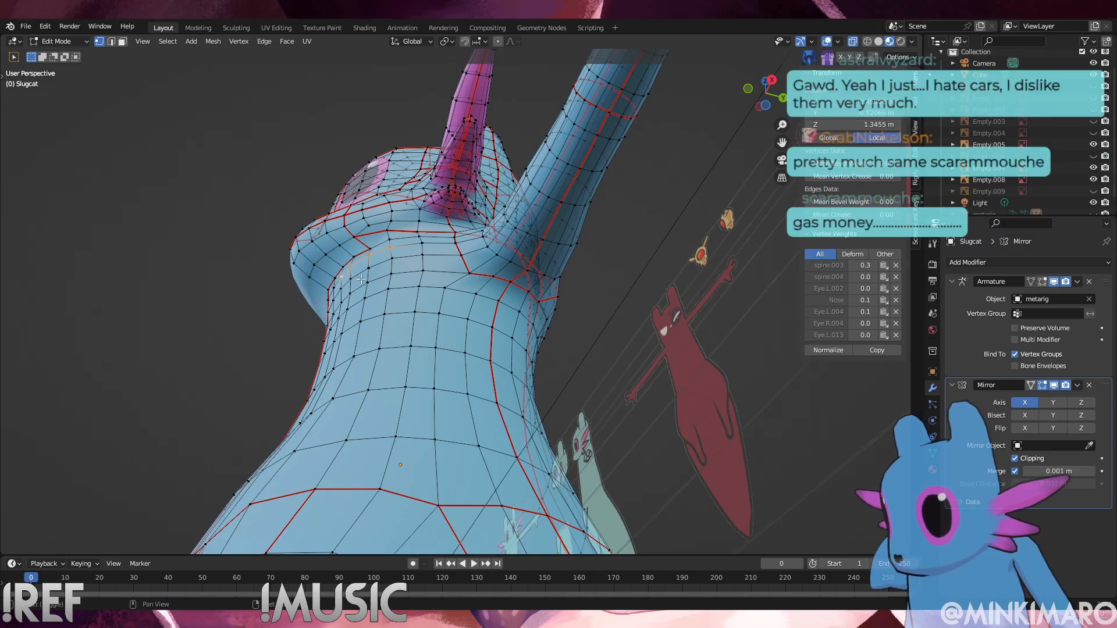
{"action": "left_click", "coordinate": [334, 288], "text": "shift"}
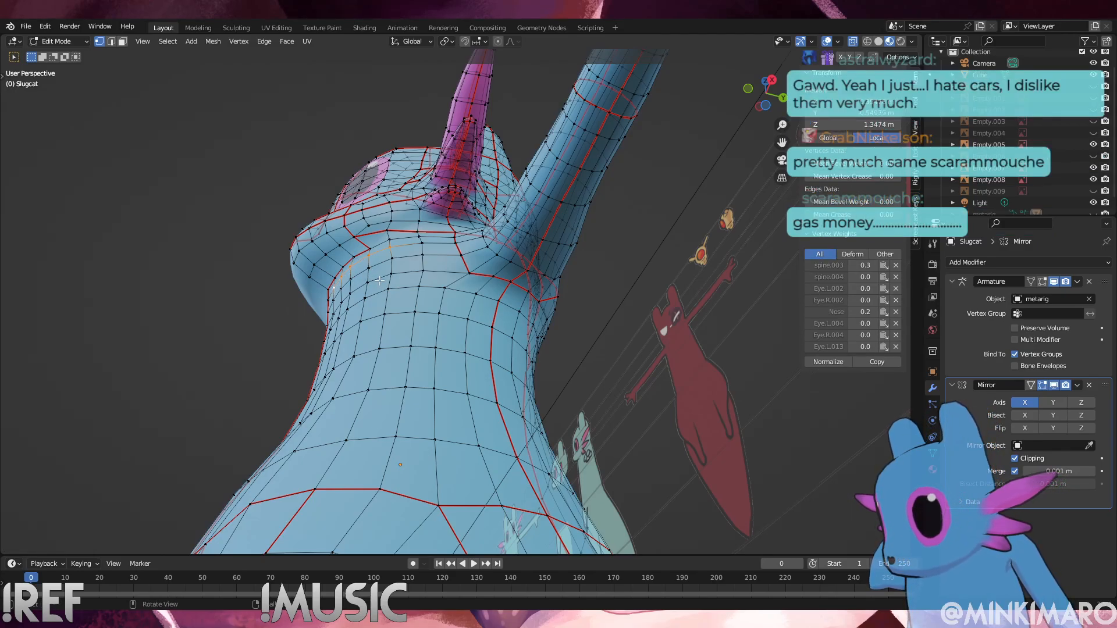
{"action": "key", "text": "alt+s"}
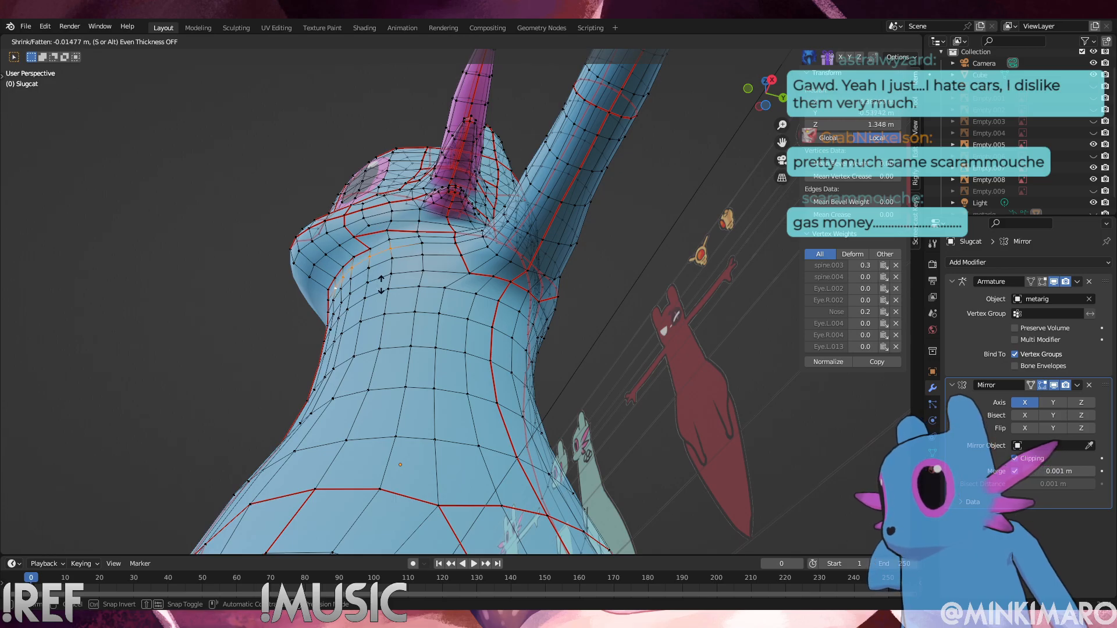
{"action": "left_click", "coordinate": [381, 285]}
Pull the single neck vertex beneath the lower gill, in front of the arm joint, inward about 0.008 m with Shrink/Fatten
{"action": "middle_click_drag", "start_coordinate": [381, 285], "coordinate": [466, 342]}
{"action": "left_click", "coordinate": [472, 323]}
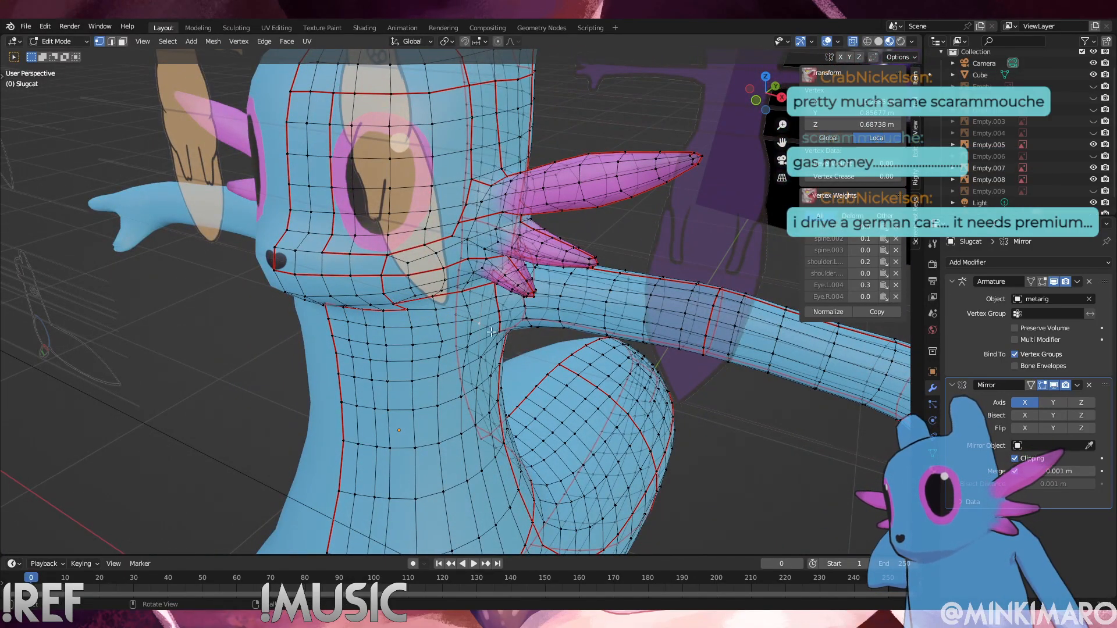
{"action": "left_click", "coordinate": [471, 319]}
{"action": "key", "text": "alt+s"}
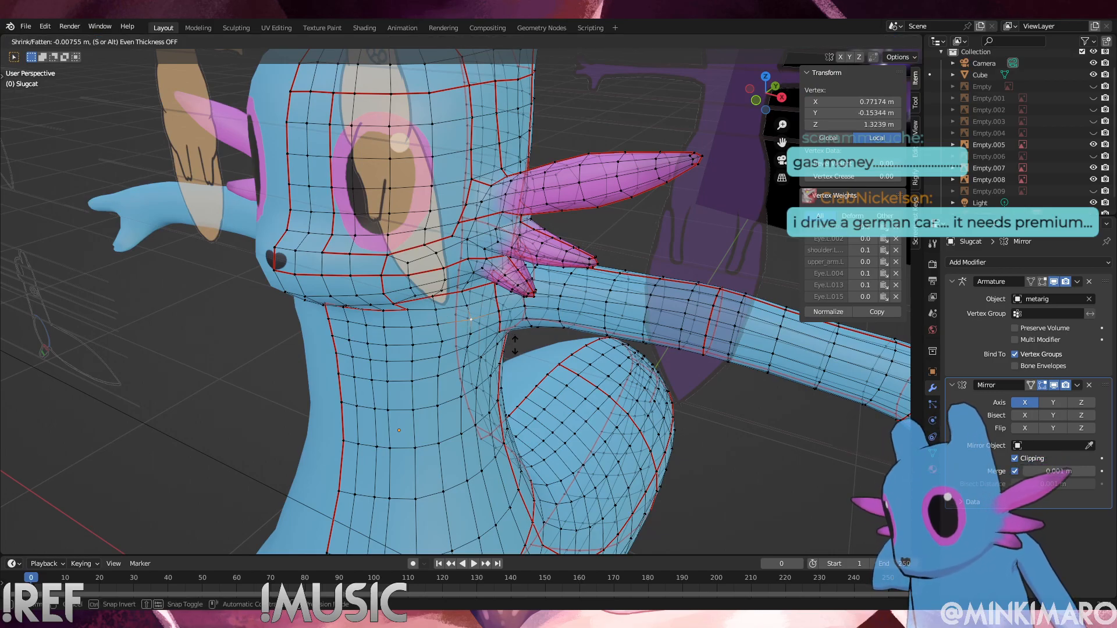
{"action": "left_click", "coordinate": [516, 346]}
Examine the reshaped neck and the whole Slugcat model in front, perspective and side views
{"action": "middle_click_drag", "start_coordinate": [515, 347], "coordinate": [489, 300]}
{"action": "key", "text": "KP_1"}
{"action": "scroll", "coordinate": [533, 341], "scroll_direction": "down", "scroll_amount": 6}
{"action": "middle_click_drag", "start_coordinate": [534, 341], "coordinate": [421, 367]}
{"action": "left_click", "coordinate": [633, 458]}
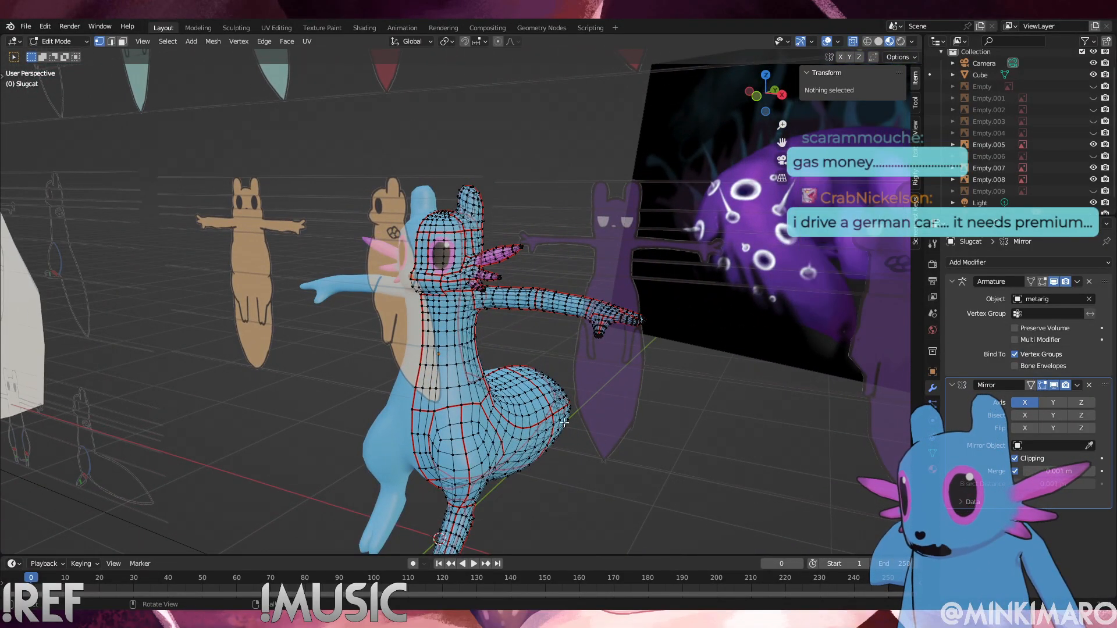
{"action": "middle_click_drag", "start_coordinate": [641, 327], "coordinate": [625, 333]}
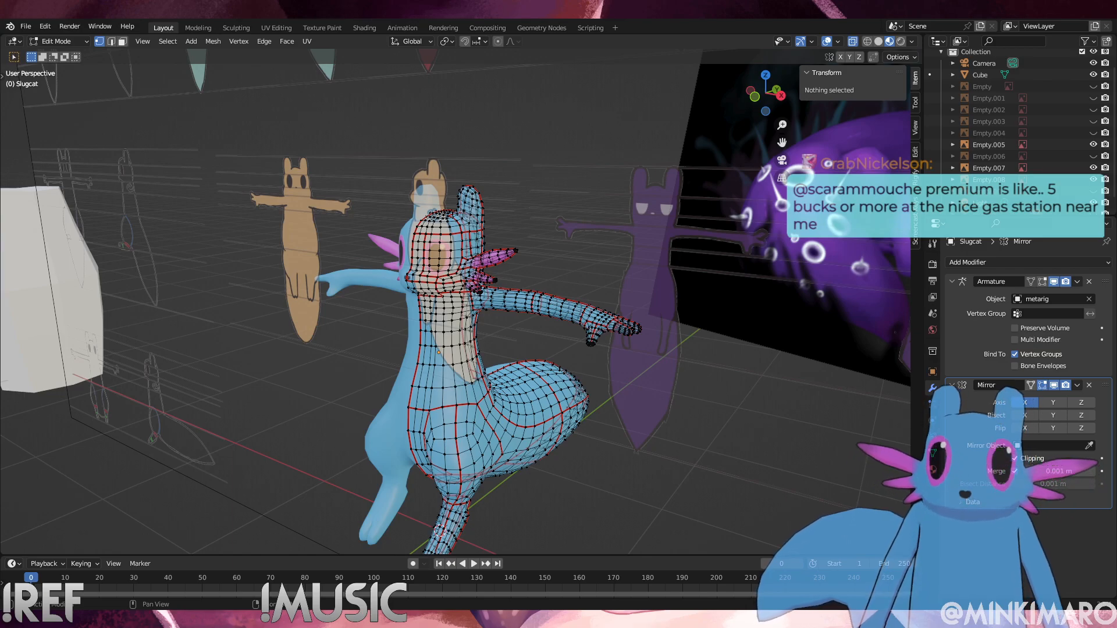
{"action": "left_click", "coordinate": [562, 483]}
{"action": "middle_click_drag", "start_coordinate": [626, 456], "coordinate": [362, 367], "text": "alt"}
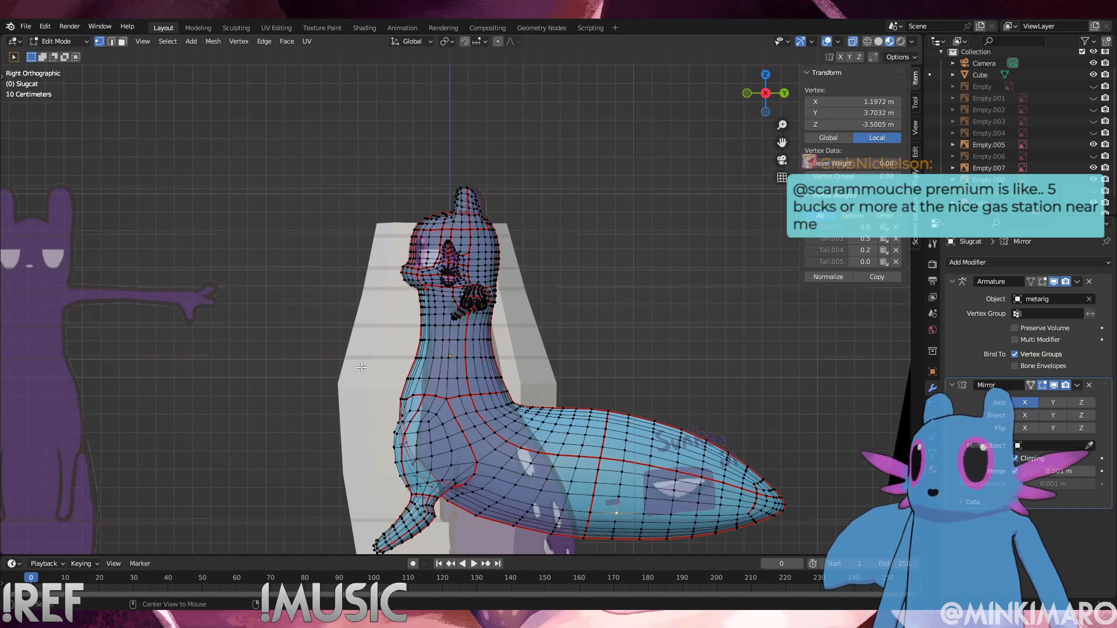
{"action": "scroll", "coordinate": [481, 311], "scroll_direction": "up", "scroll_amount": 7}
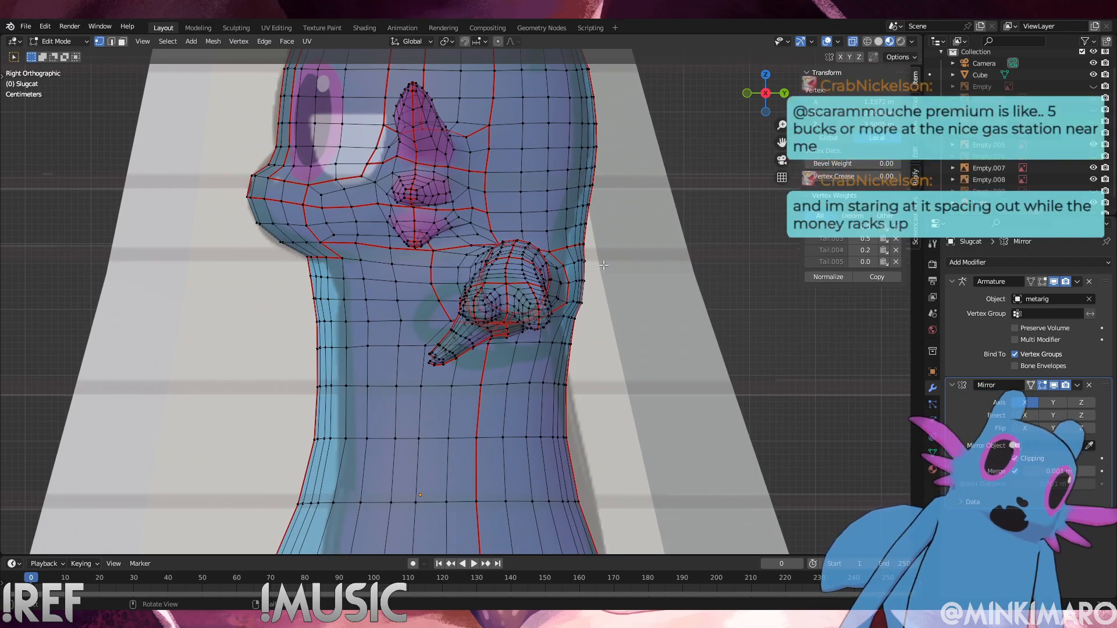
{"action": "left_click_drag", "start_coordinate": [597, 315], "coordinate": [575, 238]}
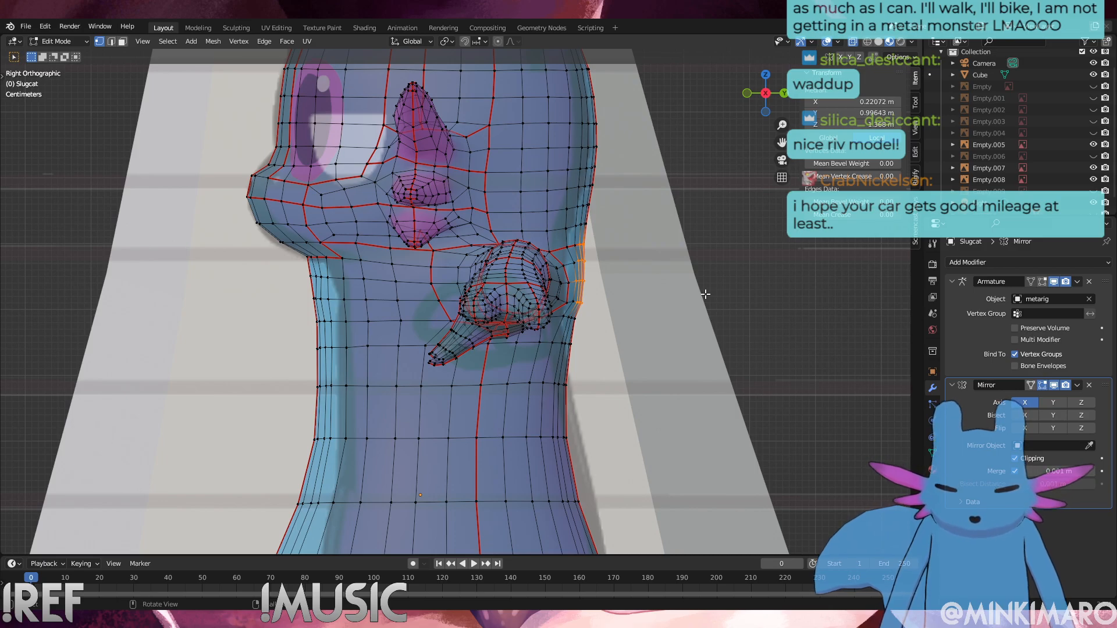
{"action": "scroll", "coordinate": [595, 406], "scroll_direction": "down", "scroll_amount": 2}
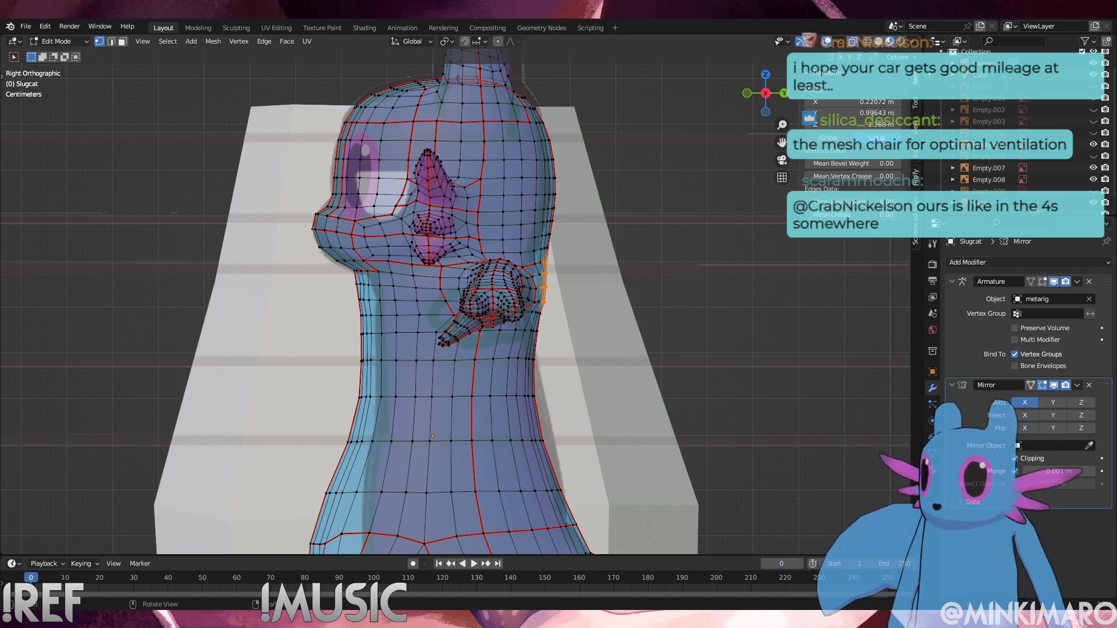
{"action": "left_click_drag", "start_coordinate": [360, 281], "coordinate": [384, 401]}
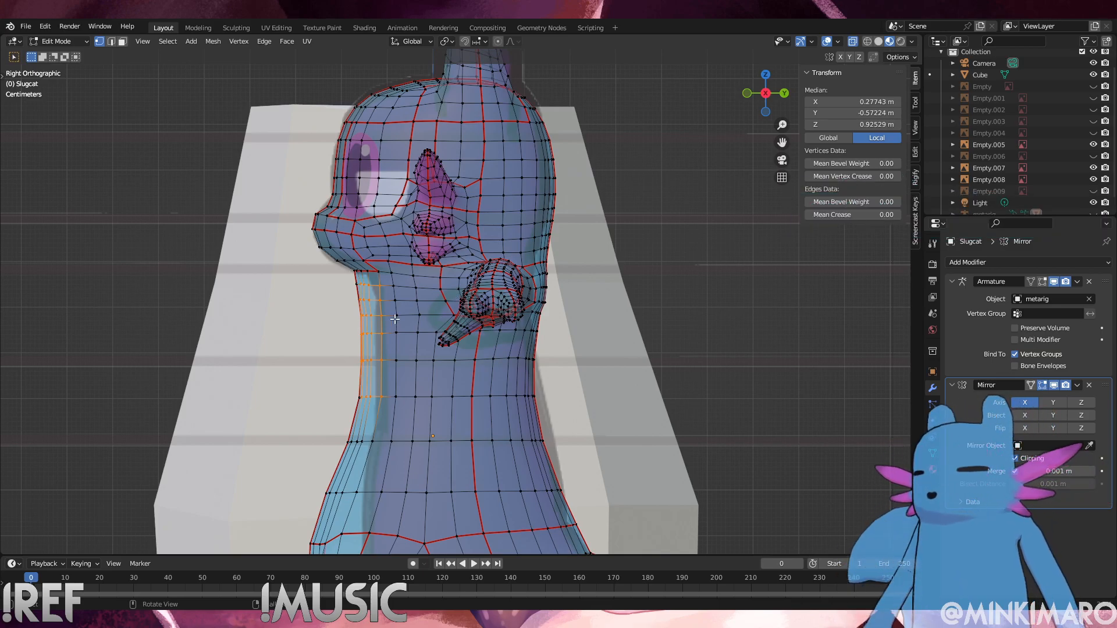
Select the vertices along the front of the neck below the jaw and move them back about 0.02 m along global Y
{"action": "left_click_drag", "start_coordinate": [351, 269], "coordinate": [429, 464]}
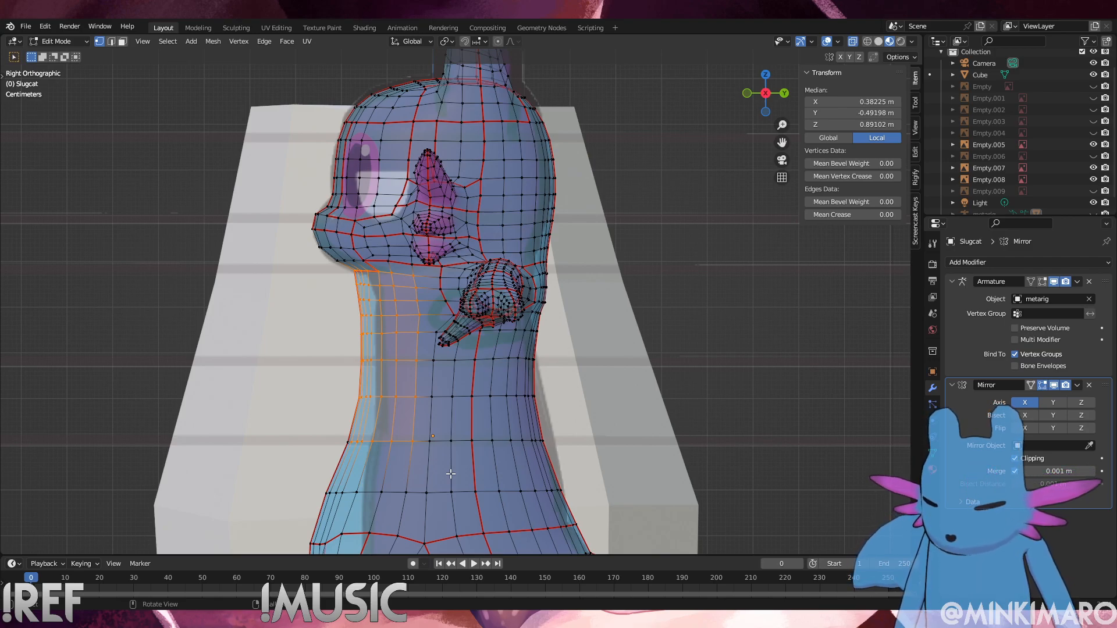
{"action": "key", "text": "g"}
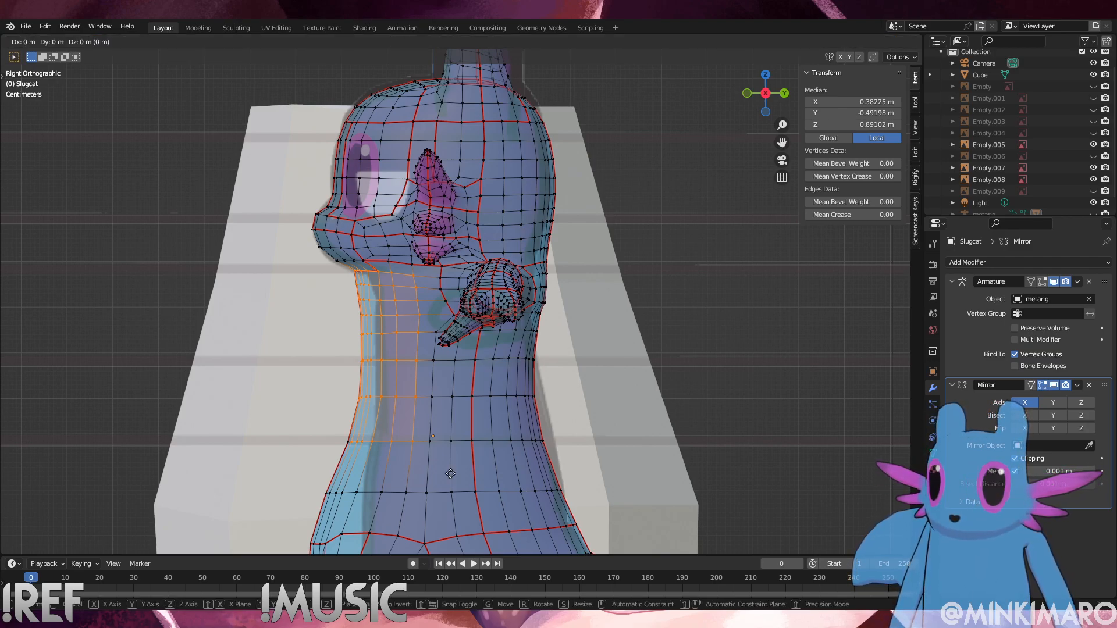
{"action": "left_click", "coordinate": [450, 473]}
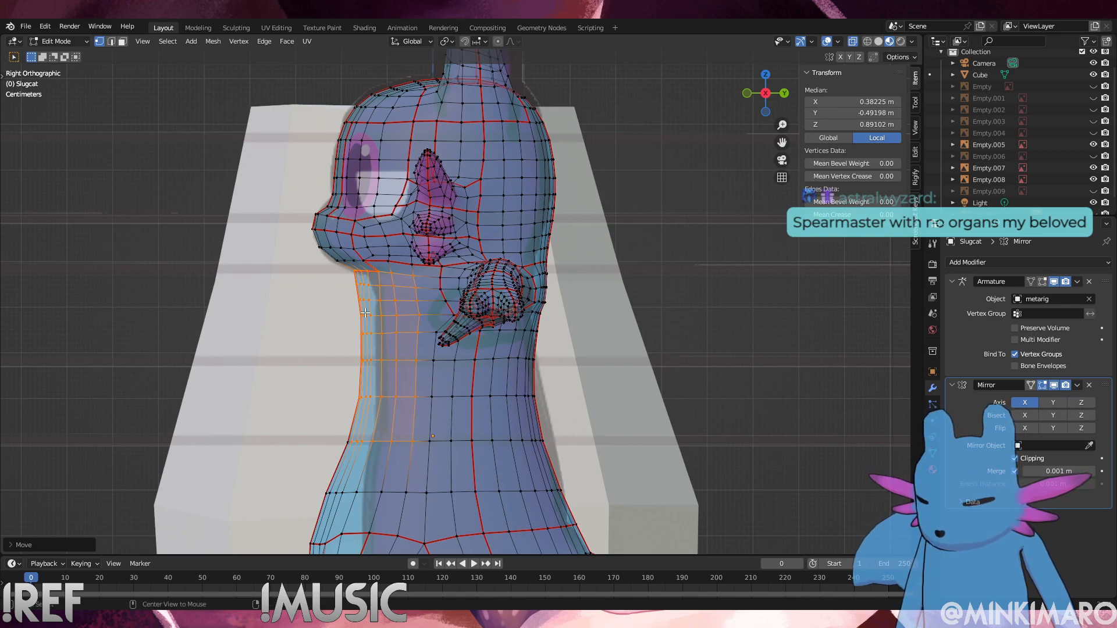
{"action": "key", "text": "alt+s"}
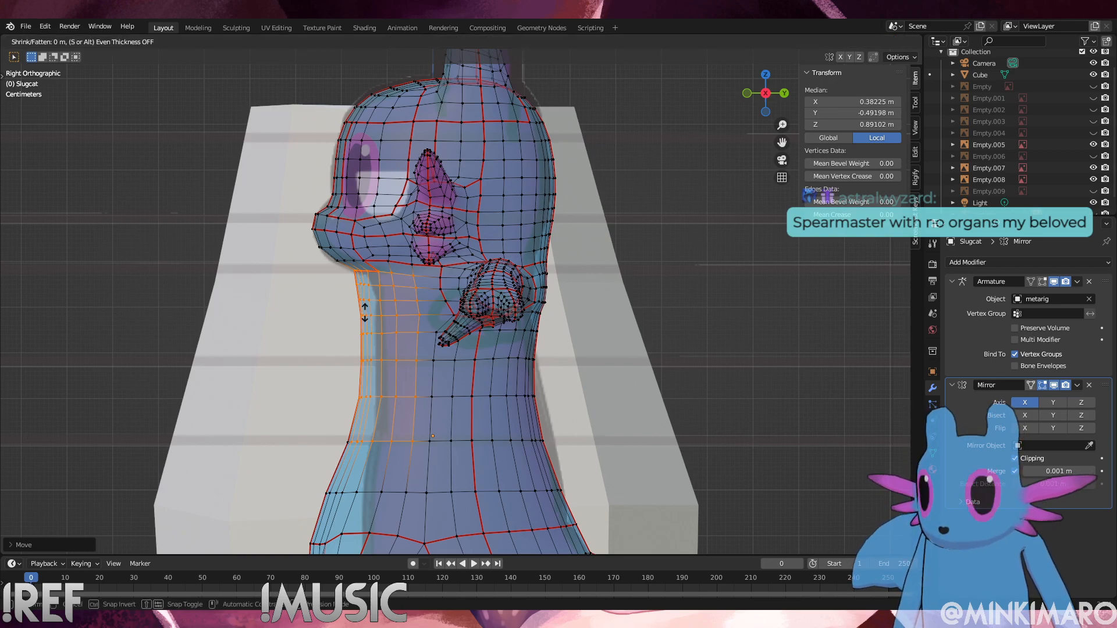
{"action": "left_click", "coordinate": [365, 312]}
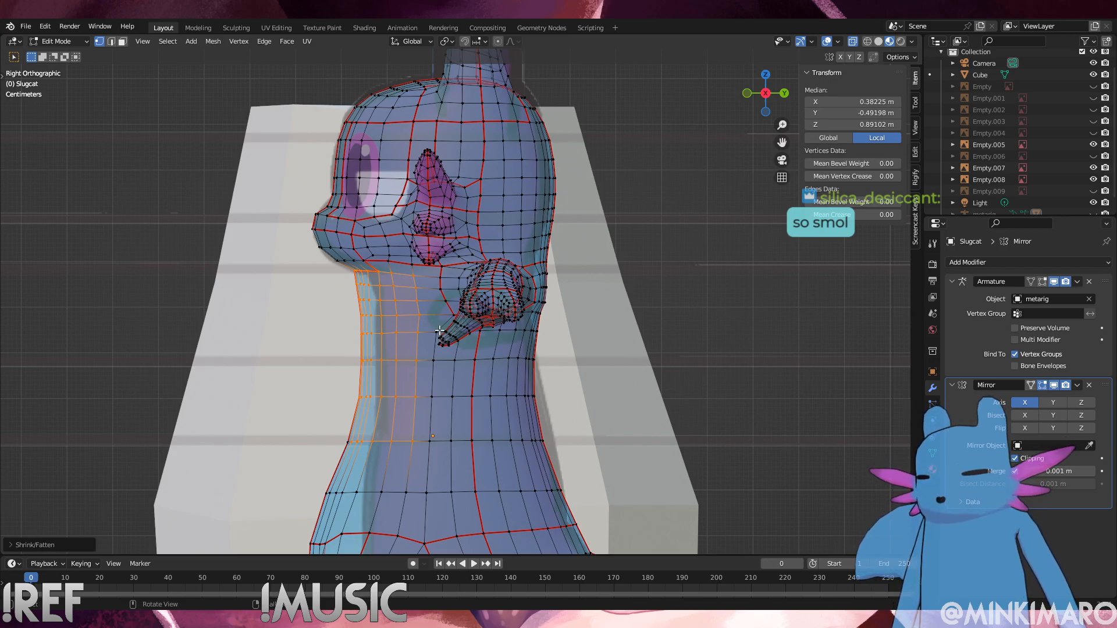
{"action": "key", "text": "g"}
{"action": "key", "text": "x"}
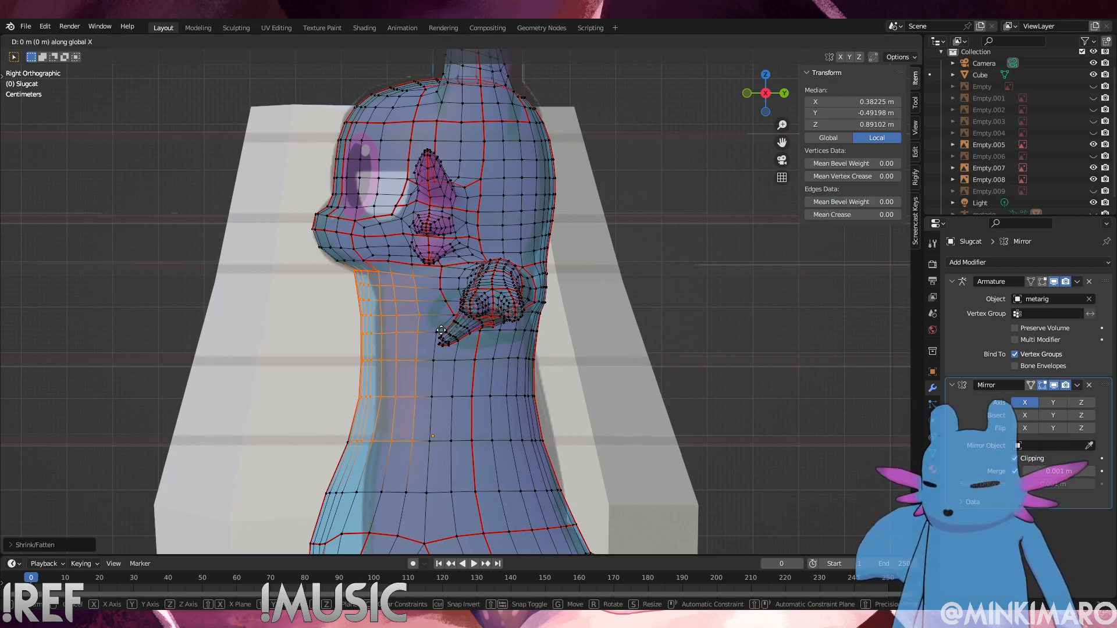
{"action": "key", "text": "y"}
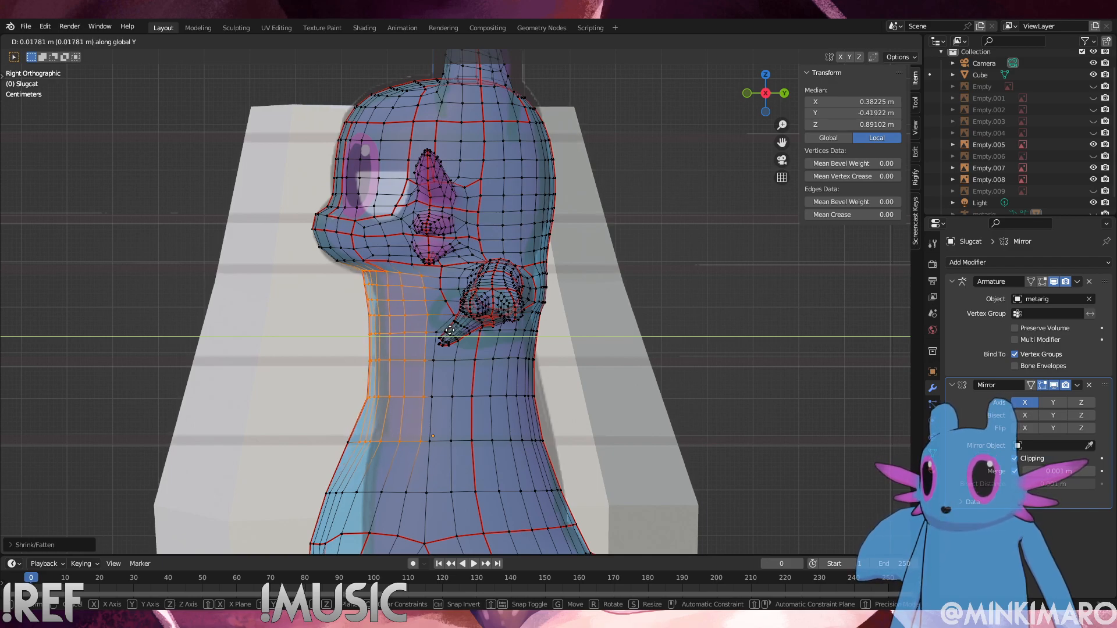
{"action": "left_click", "coordinate": [452, 330]}
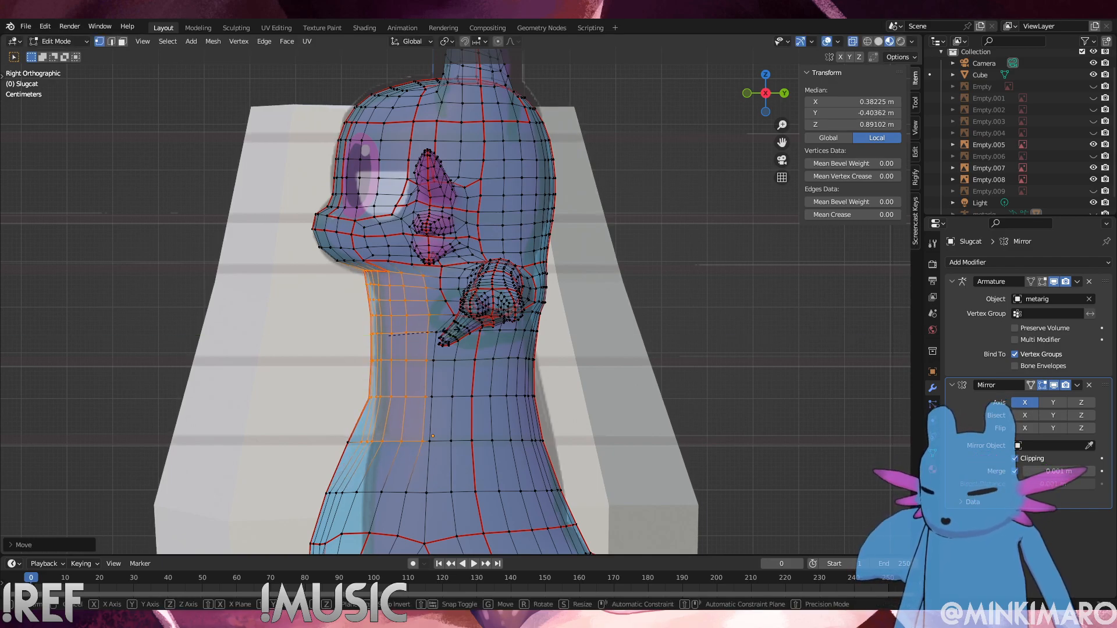
Scale the selected throat vertices to about 0.83 along global Y and shift them forward about 0.01 m on the same axis
{"action": "key", "text": "s"}
{"action": "key", "text": "x"}
{"action": "key", "text": "y"}
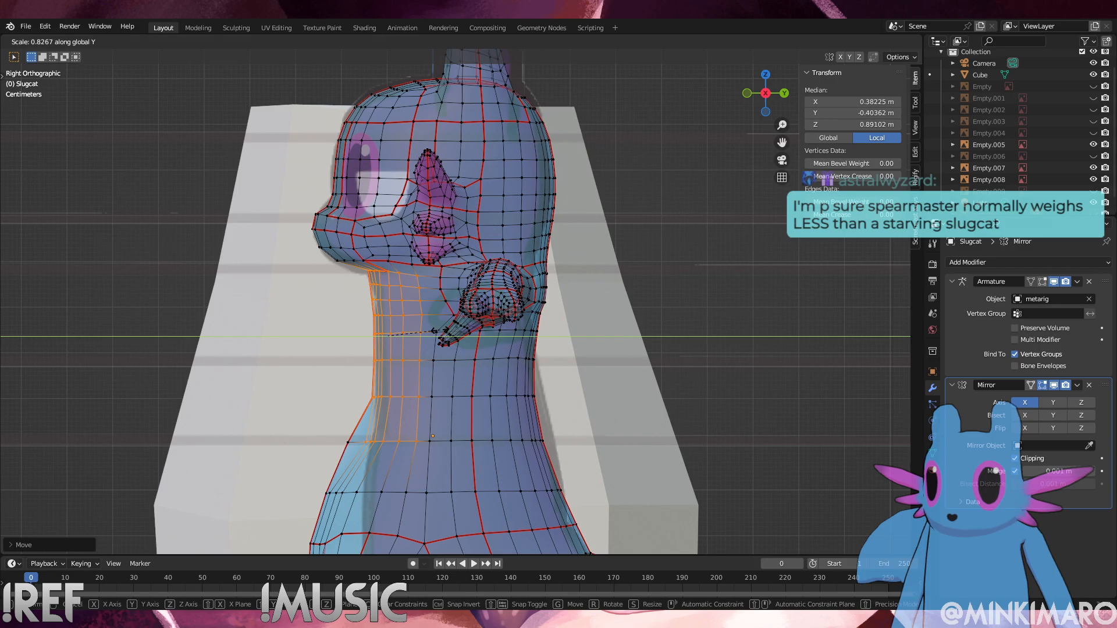
{"action": "left_click", "coordinate": [440, 331]}
{"action": "key", "text": "g"}
{"action": "key", "text": "x"}
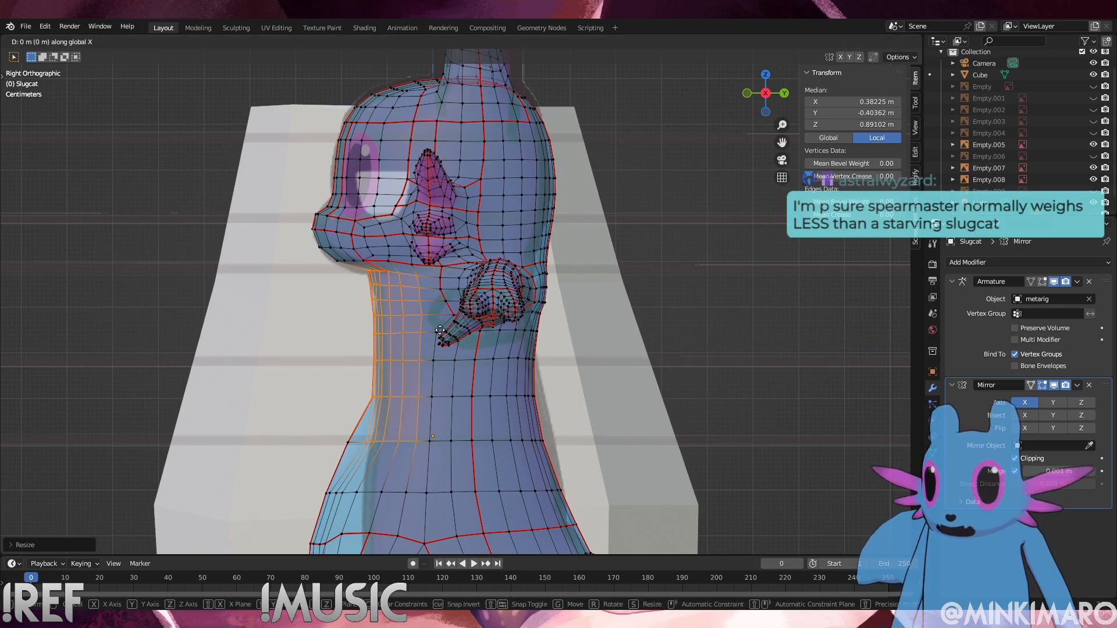
{"action": "key", "text": "y"}
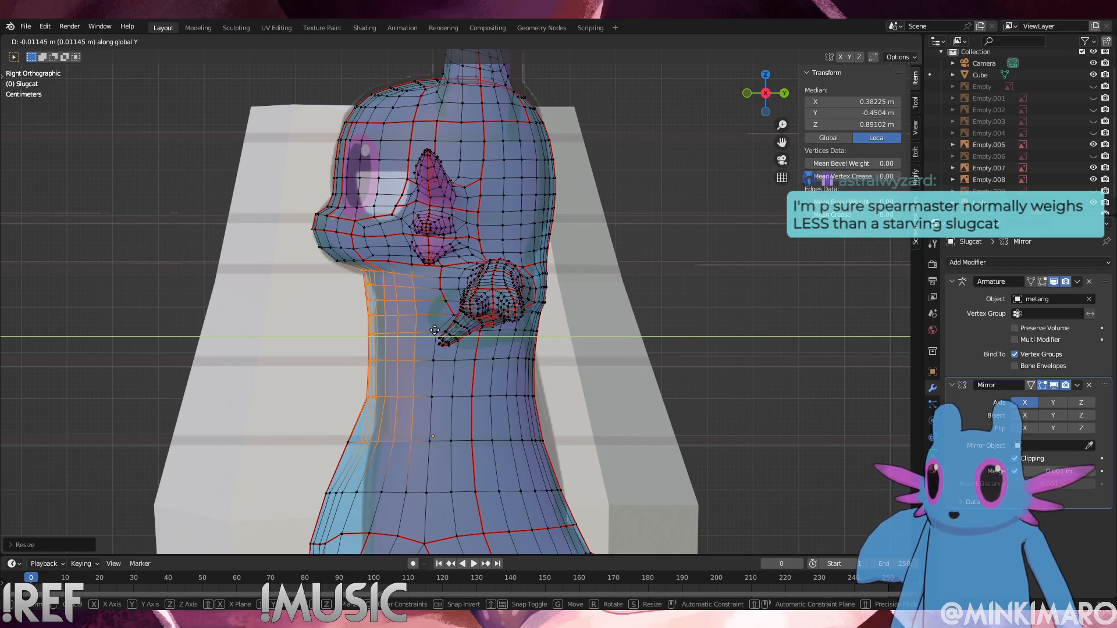
{"action": "left_click", "coordinate": [435, 329]}
Move the front centerline vertex at the base of the throat back about 0.024 m along global Y
{"action": "left_click", "coordinate": [342, 440]}
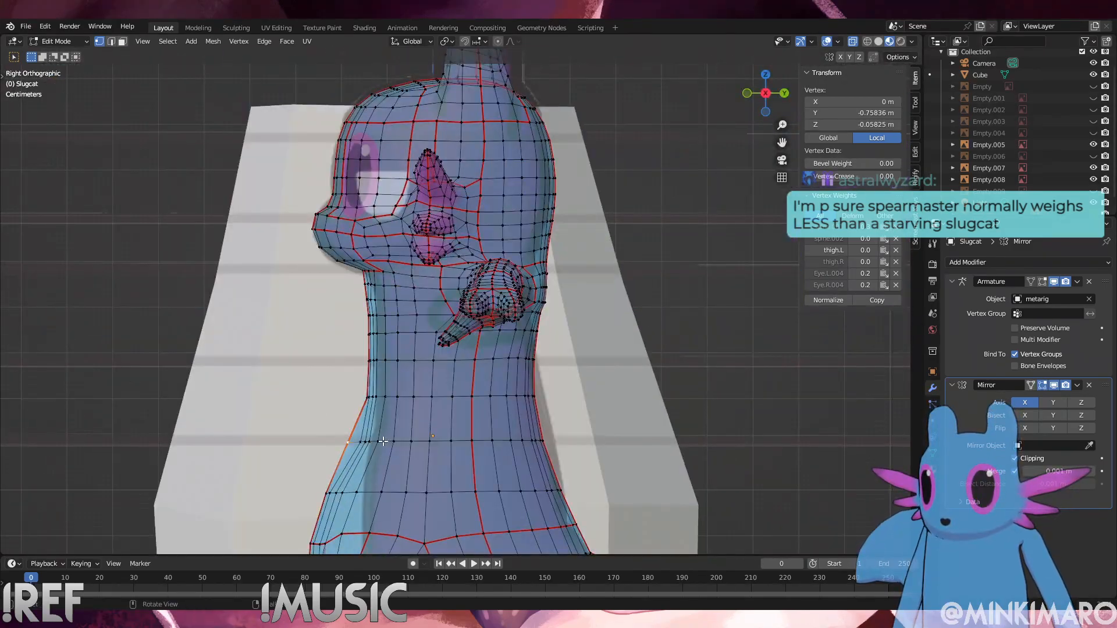
{"action": "key", "text": "g"}
{"action": "key", "text": "y"}
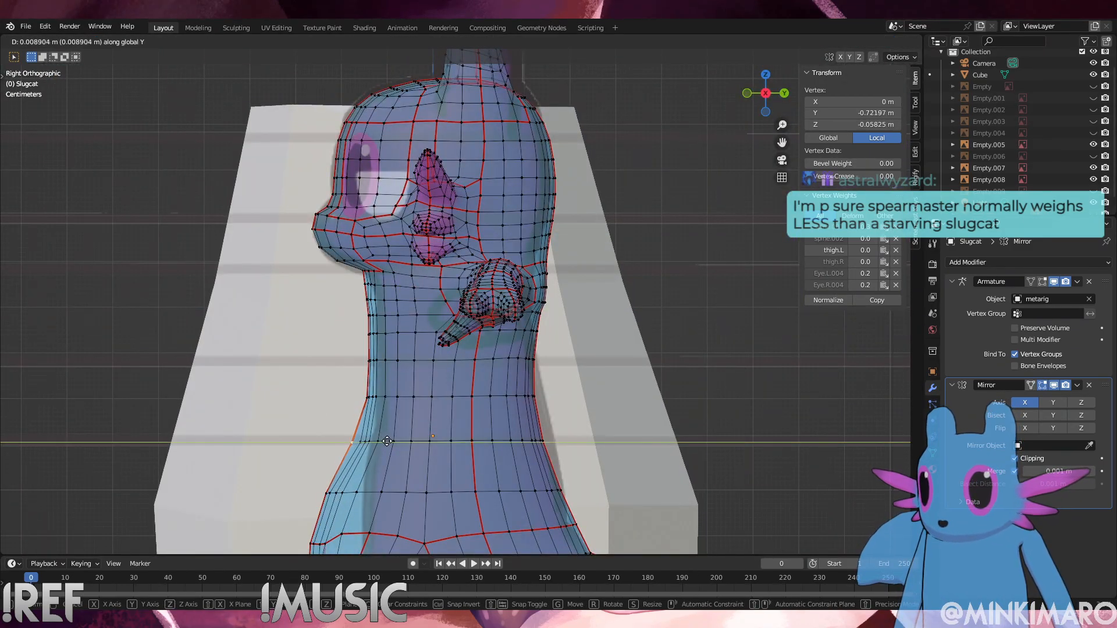
{"action": "left_click", "coordinate": [395, 441]}
Edge-slide the vertical column of vertices on the side of the neck below the gill toward the back
{"action": "scroll", "coordinate": [639, 427], "scroll_direction": "down", "scroll_amount": 3}
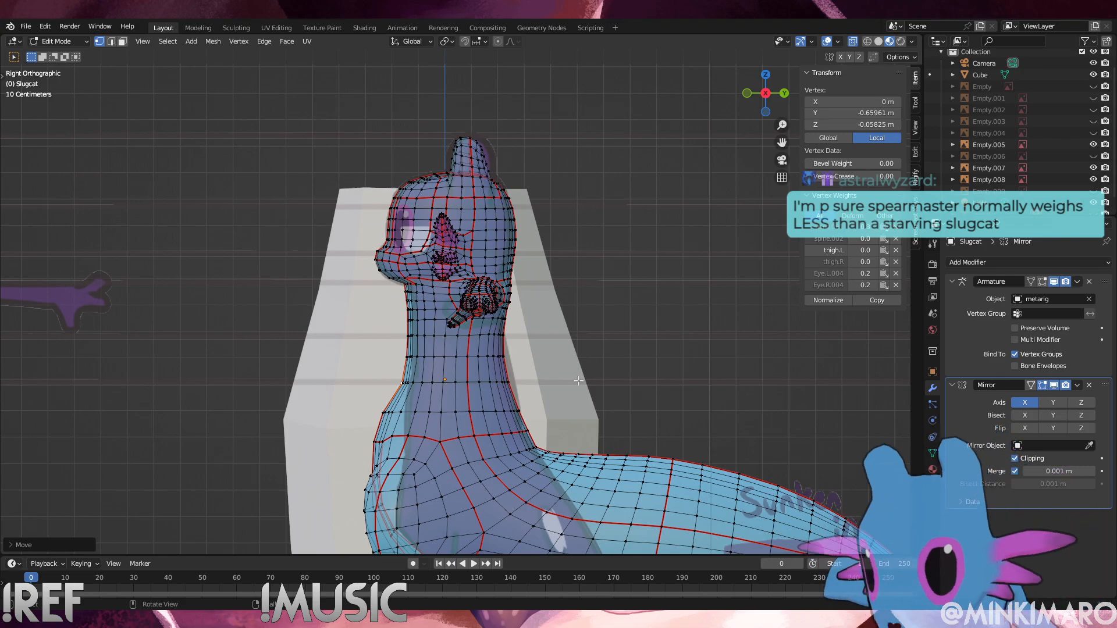
{"action": "scroll", "coordinate": [453, 321], "scroll_direction": "down", "scroll_amount": 5}
{"action": "scroll", "coordinate": [453, 322], "scroll_direction": "up", "scroll_amount": 7}
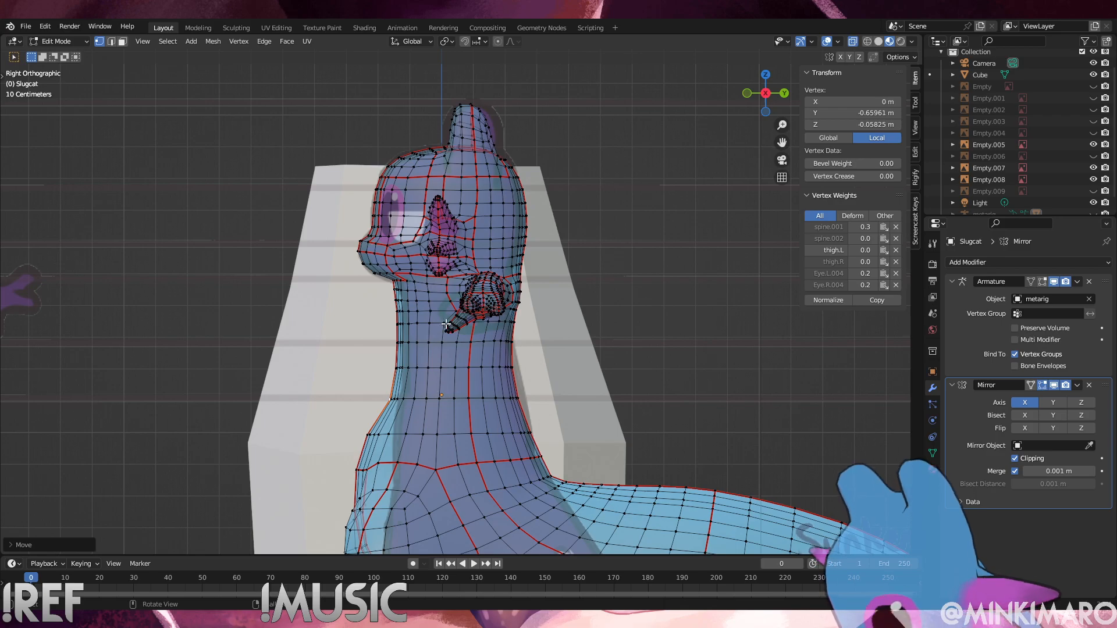
{"action": "scroll", "coordinate": [433, 302], "scroll_direction": "up", "scroll_amount": 3}
{"action": "left_click_drag", "start_coordinate": [399, 271], "coordinate": [409, 542]}
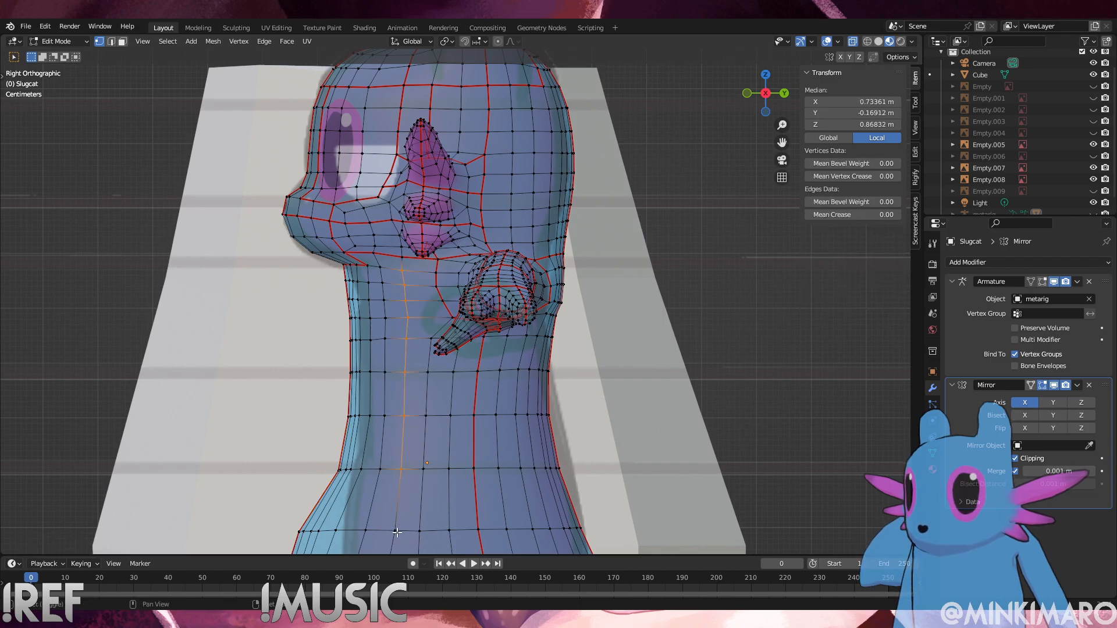
{"action": "key", "text": "g"}
{"action": "key", "text": "g"}
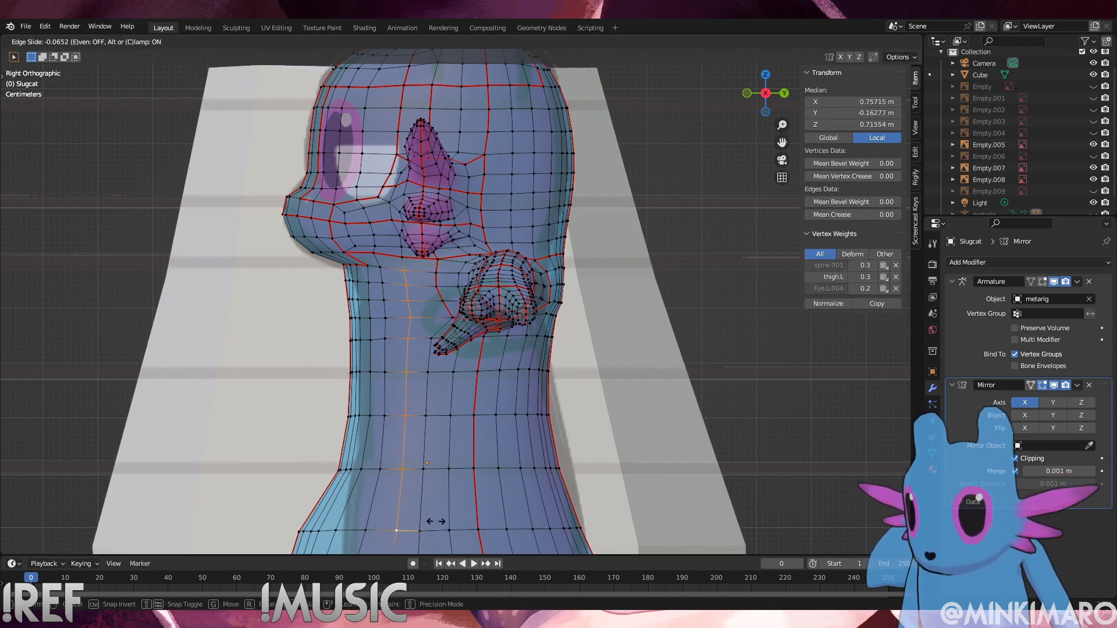
{"action": "left_click", "coordinate": [437, 519]}
{"action": "key", "text": "g"}
{"action": "key", "text": "g"}
{"action": "left_click", "coordinate": [458, 407]}
{"action": "scroll", "coordinate": [408, 482], "scroll_direction": "down", "scroll_amount": 1}
{"action": "middle_click_drag", "start_coordinate": [409, 482], "coordinate": [418, 459], "text": "shift"}
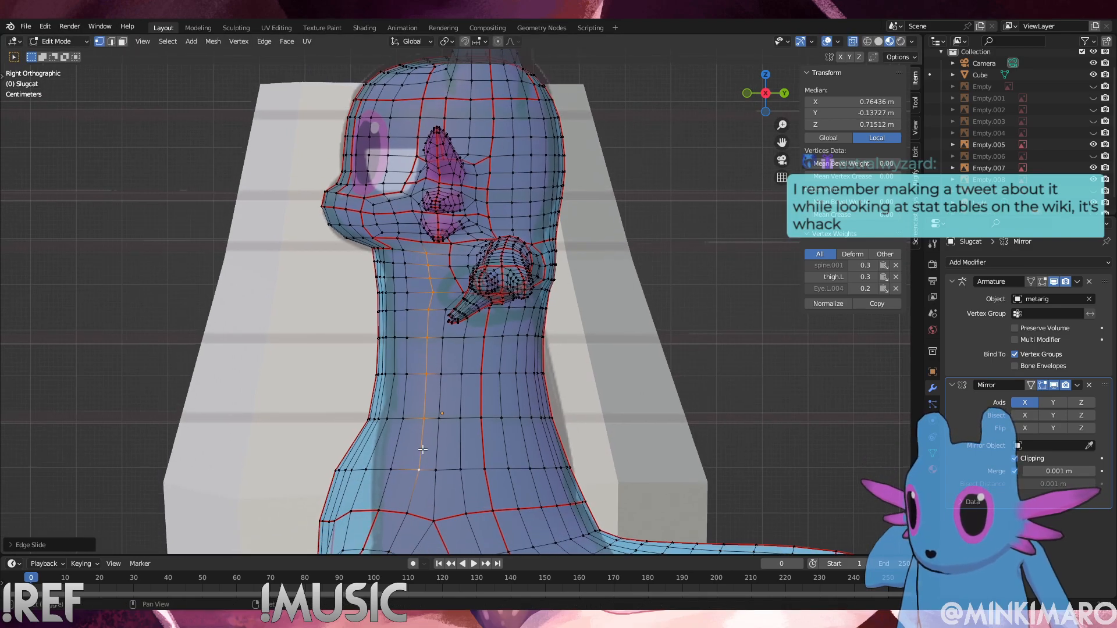
Select the adjacent vertical vertex column nearer the throat, from chest to jaw, and edge-slide it by about -0.19
{"action": "left_click", "coordinate": [393, 468]}
{"action": "left_click", "coordinate": [409, 251], "text": "ctrl"}
{"action": "key", "text": "g"}
{"action": "key", "text": "g"}
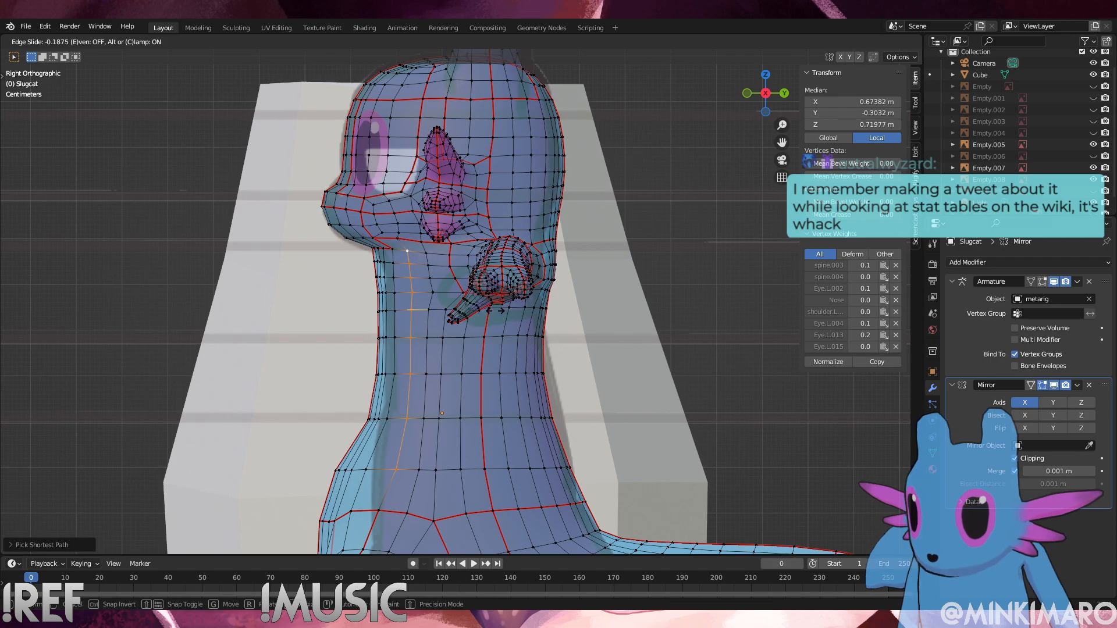
{"action": "left_click", "coordinate": [496, 310]}
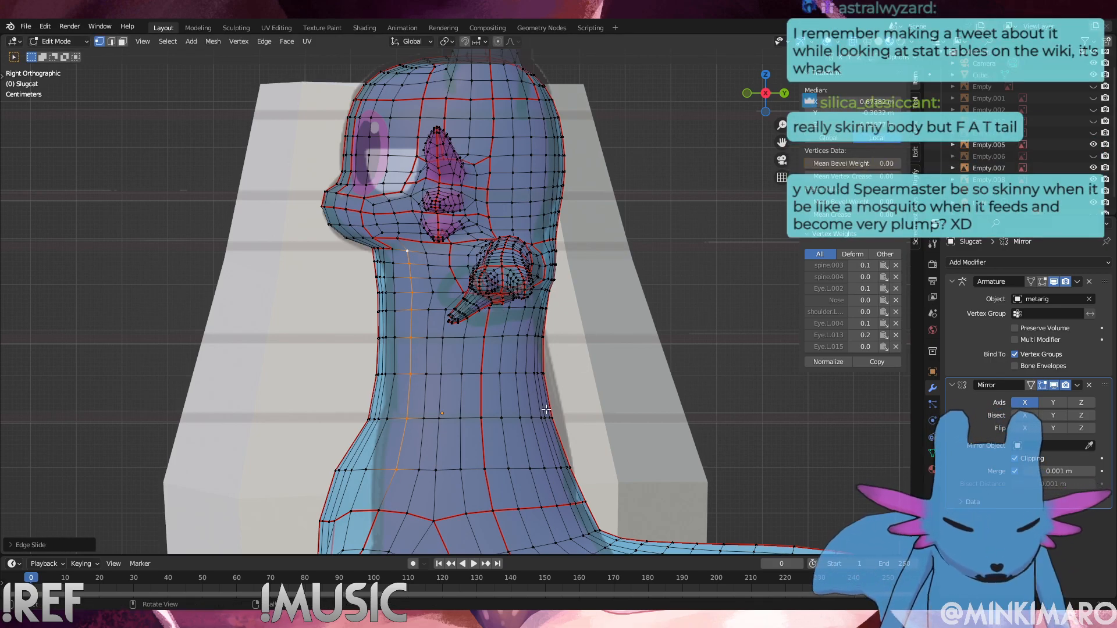
Examine the neck, body and tail proportions of the whole model in side view against the reference
{"action": "left_click", "coordinate": [544, 416]}
{"action": "left_click", "coordinate": [362, 478]}
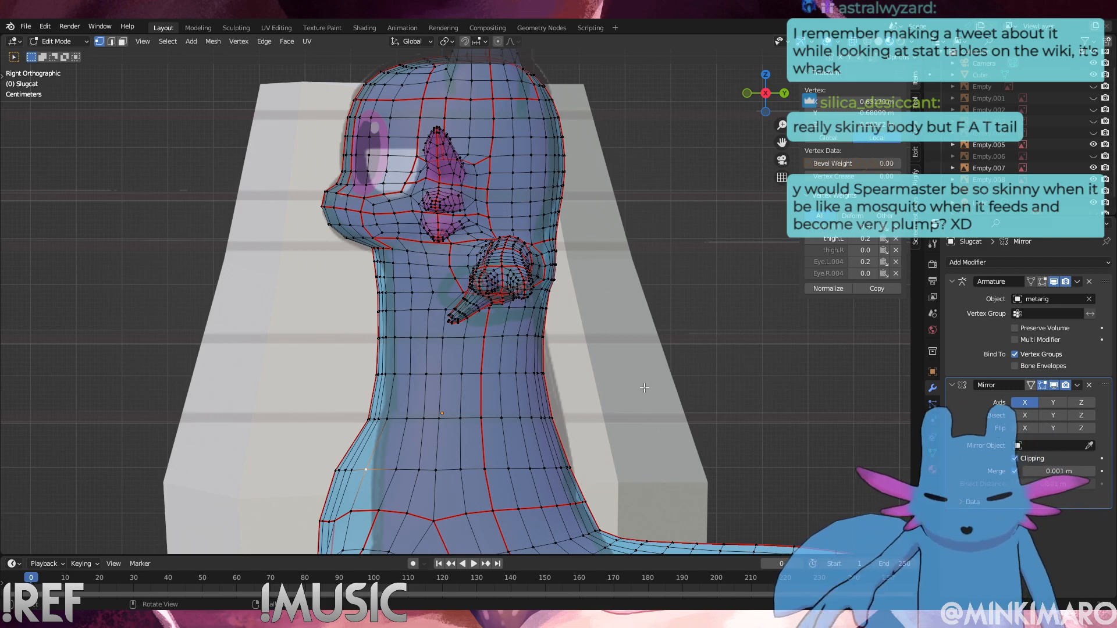
{"action": "scroll", "coordinate": [634, 396], "scroll_direction": "down", "scroll_amount": 3}
{"action": "middle_click_drag", "start_coordinate": [635, 395], "coordinate": [638, 315], "text": "shift"}
{"action": "scroll", "coordinate": [639, 315], "scroll_direction": "down", "scroll_amount": 2}
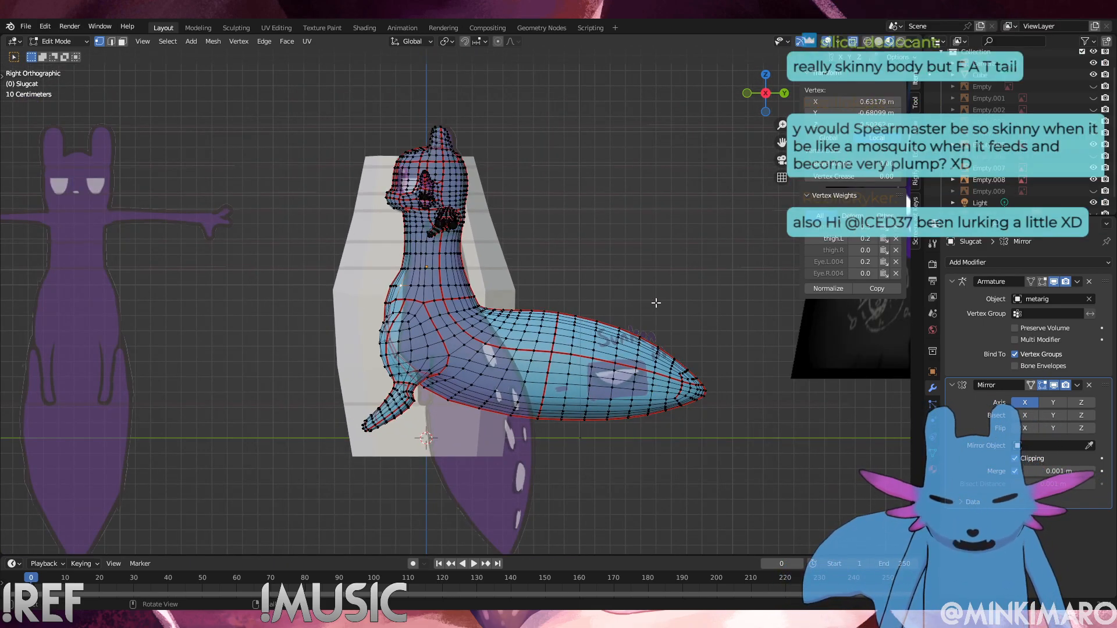
{"action": "scroll", "coordinate": [589, 396], "scroll_direction": "down", "scroll_amount": 1}
{"action": "left_click_drag", "start_coordinate": [541, 504], "coordinate": [397, 316]}
{"action": "left_click_drag", "start_coordinate": [543, 478], "coordinate": [440, 323]}
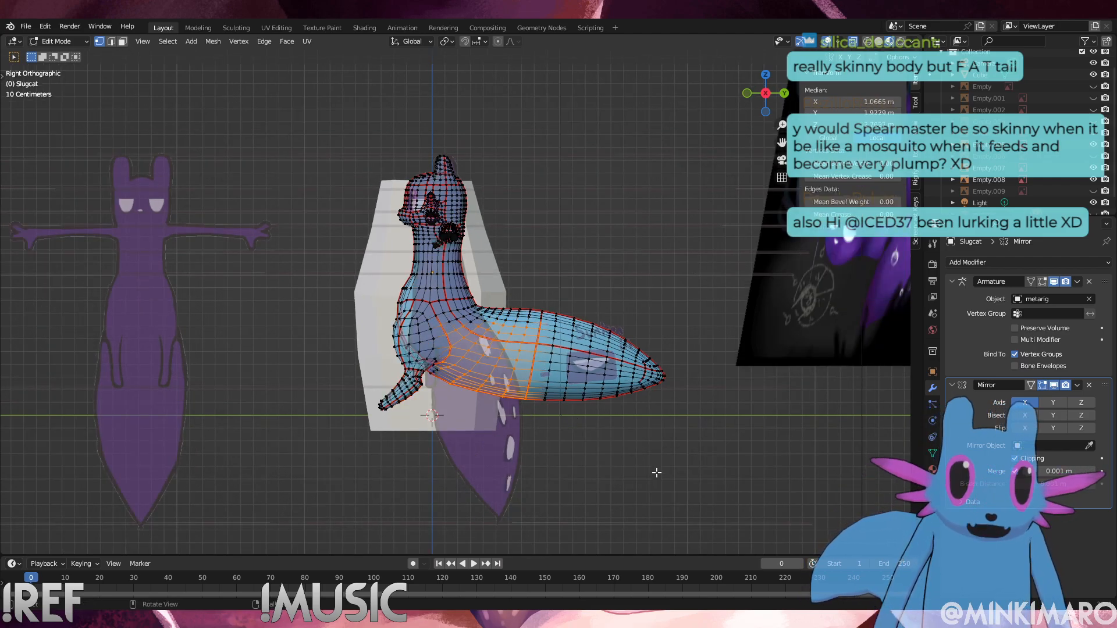
{"action": "left_click", "coordinate": [650, 455]}
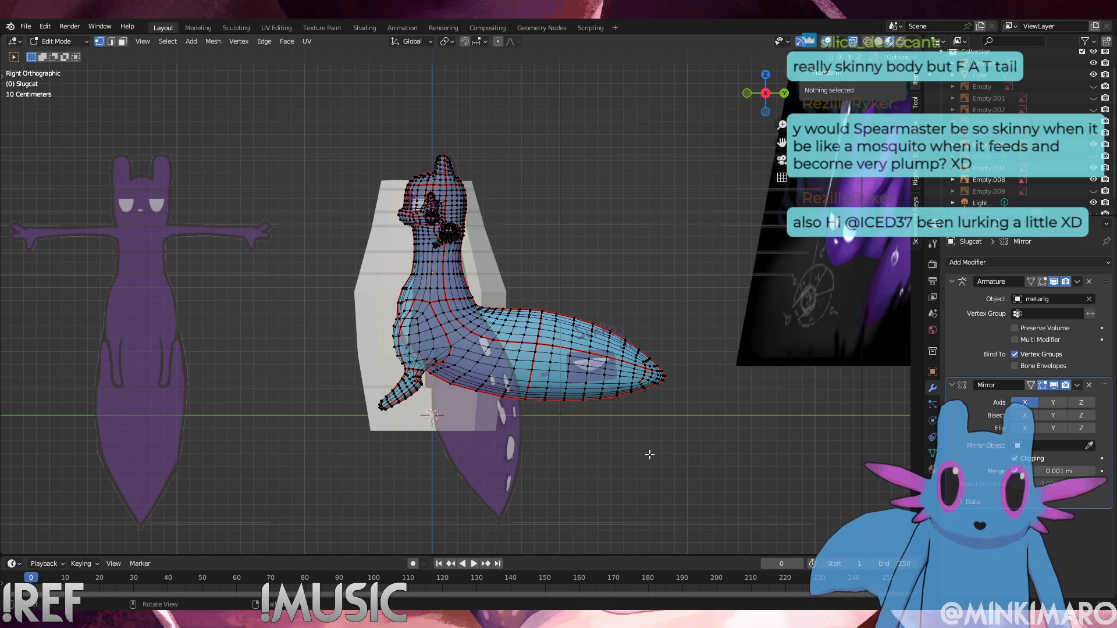
{"action": "scroll", "coordinate": [594, 414], "scroll_direction": "up", "scroll_amount": 1}
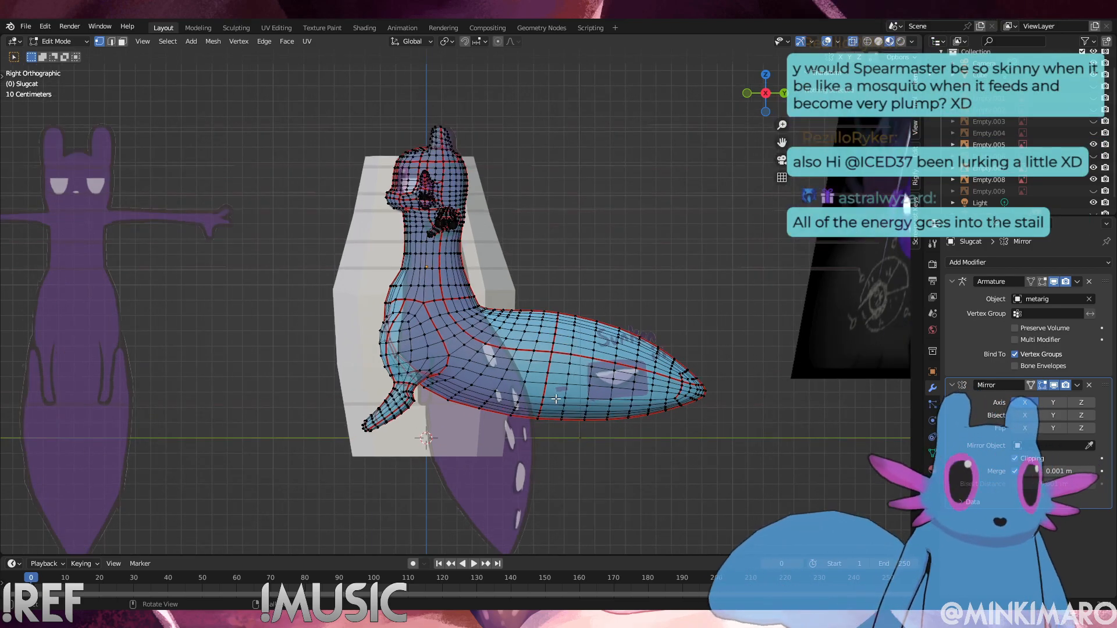
{"action": "scroll", "coordinate": [556, 399], "scroll_direction": "up", "scroll_amount": 2}
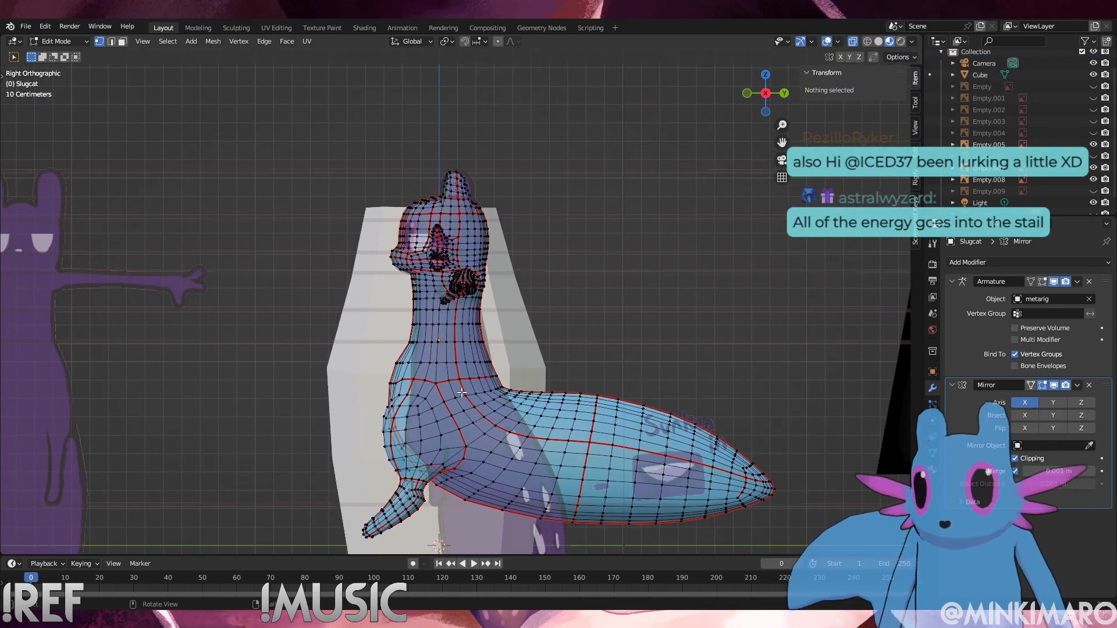
Select the horizontal row of front vertices on the upper chest, just below the base of the neck
{"action": "scroll", "coordinate": [461, 395], "scroll_direction": "up", "scroll_amount": 3}
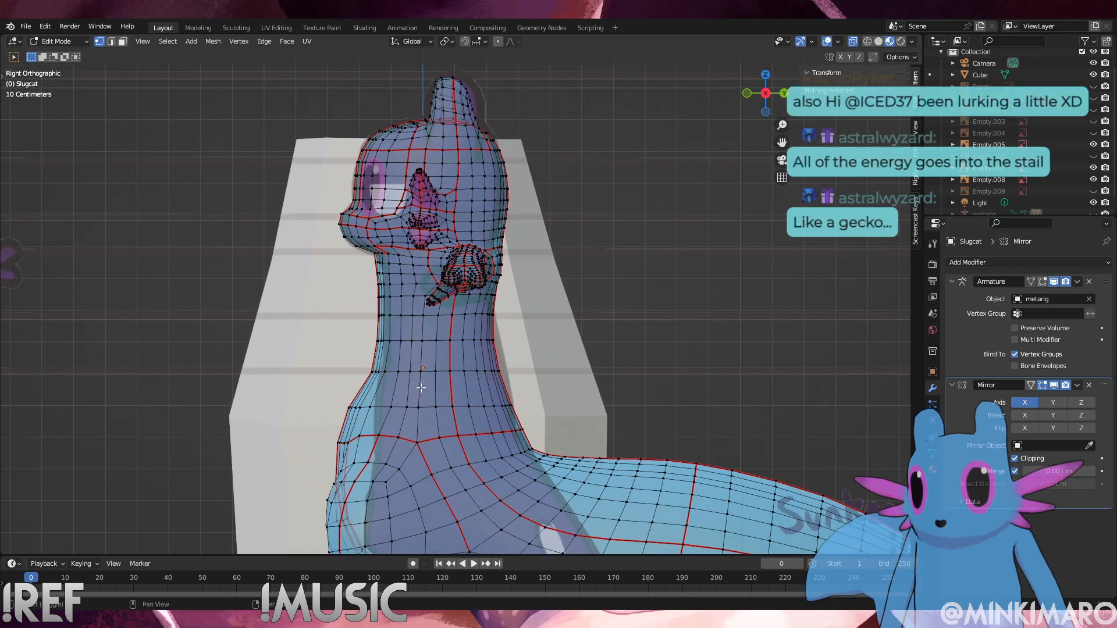
{"action": "middle_click_drag", "start_coordinate": [415, 390], "coordinate": [479, 369], "text": "shift"}
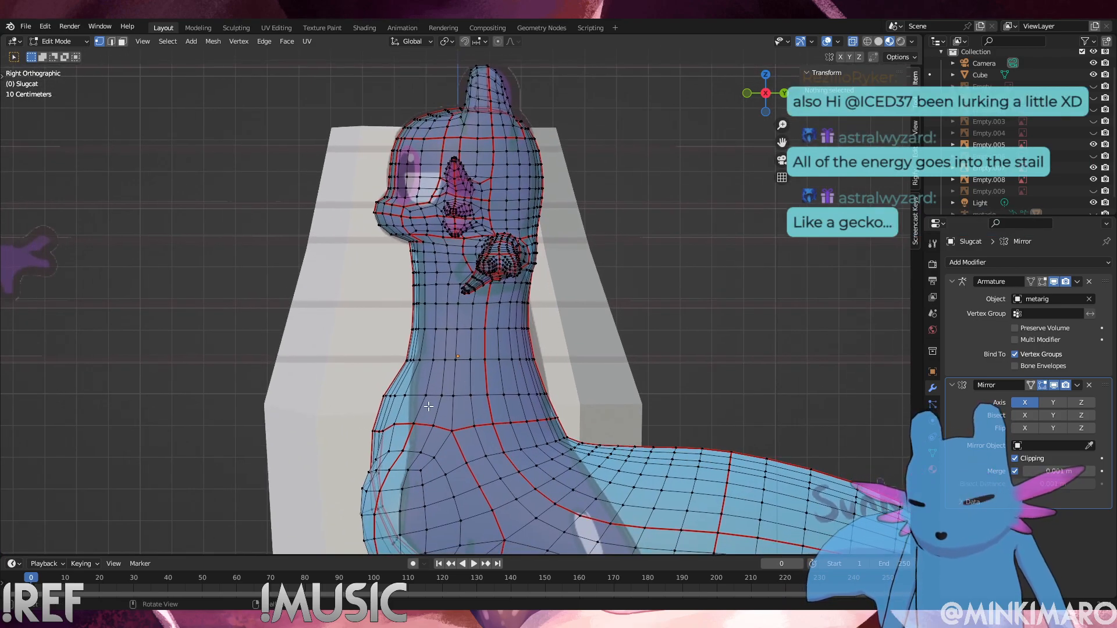
{"action": "scroll", "coordinate": [431, 407], "scroll_direction": "up", "scroll_amount": 2}
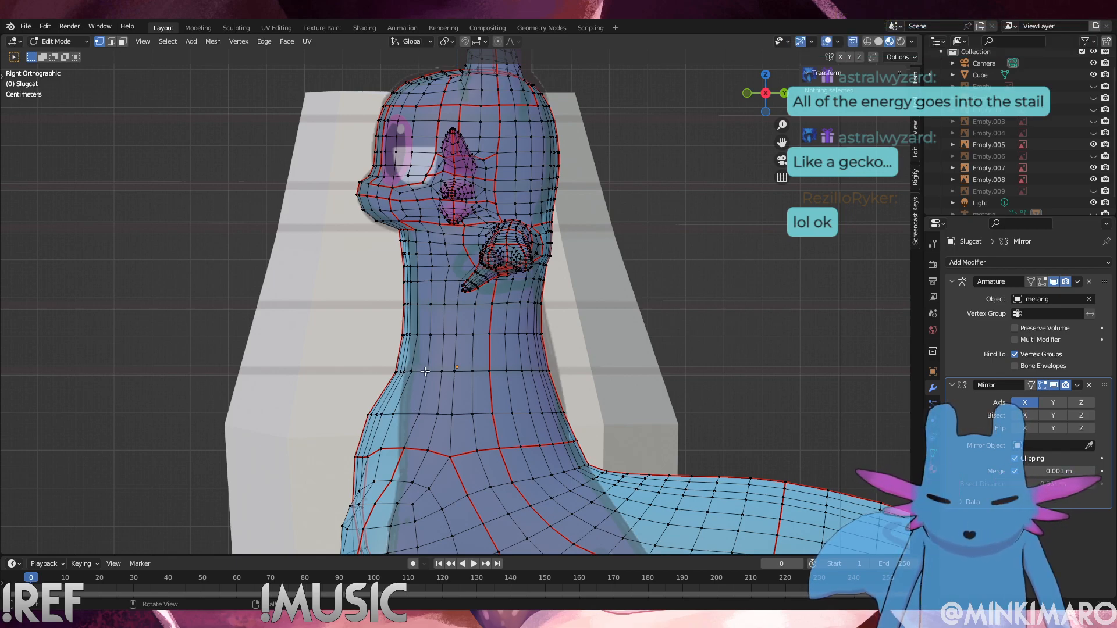
{"action": "left_click", "coordinate": [402, 419], "text": "alt"}
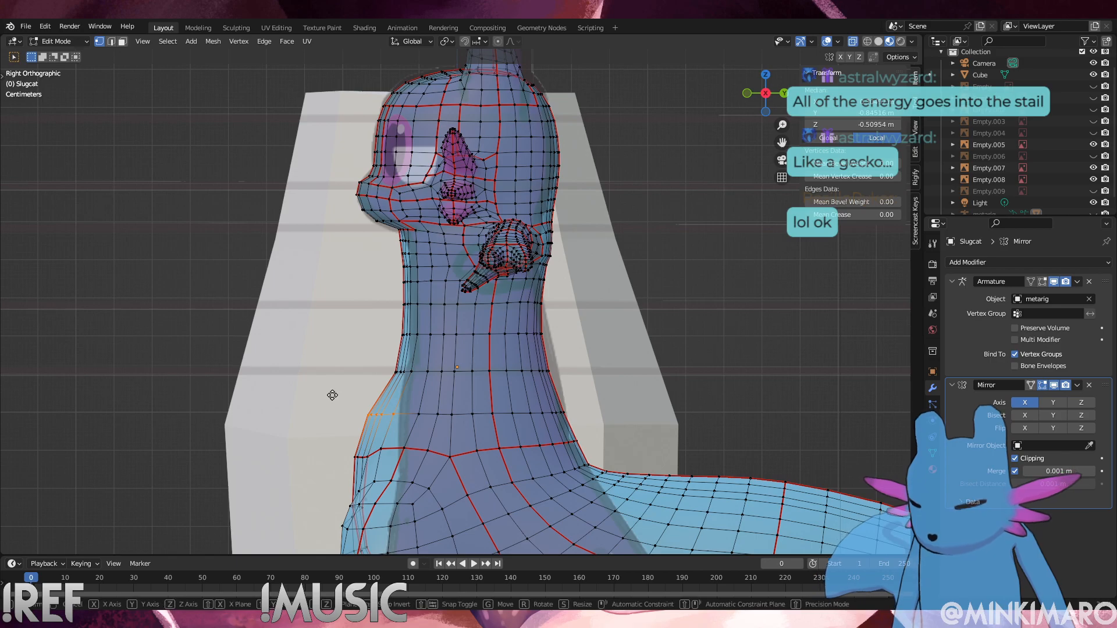
Try moving the selected chest row back about 0.08 m along global Y, and undo the move
{"action": "key", "text": "g"}
{"action": "key", "text": "y"}
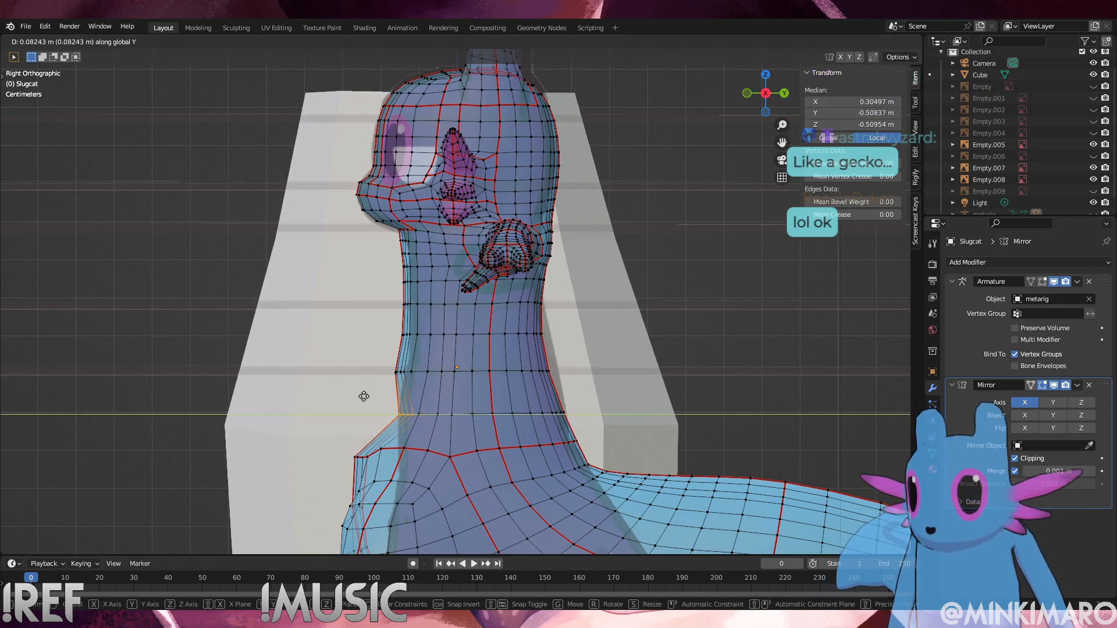
{"action": "left_click", "coordinate": [367, 394]}
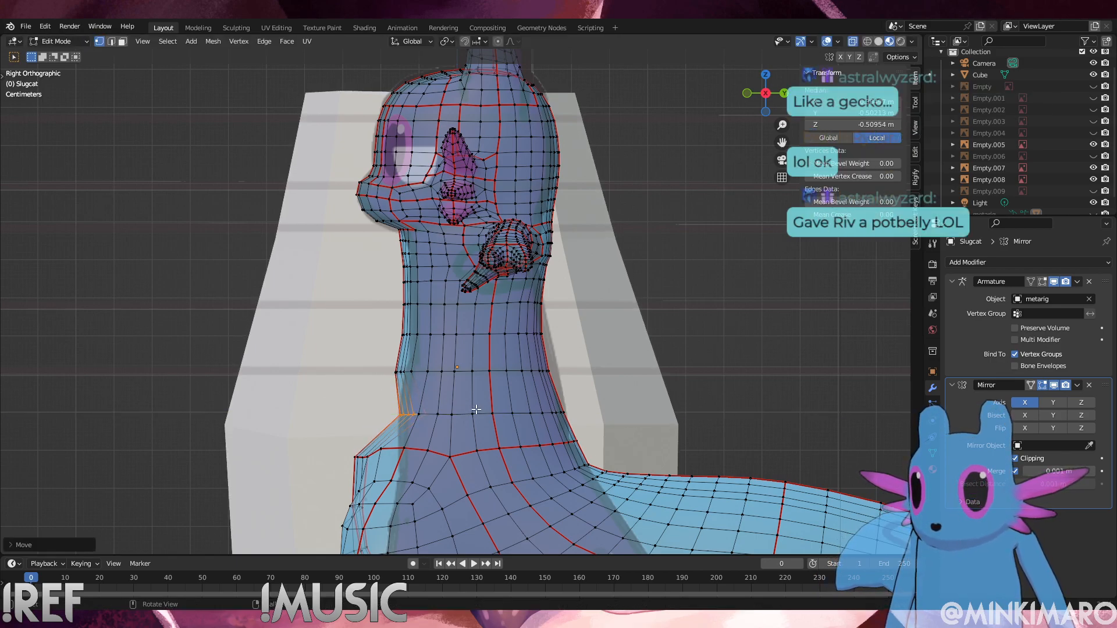
{"action": "key", "text": "ctrl+z"}
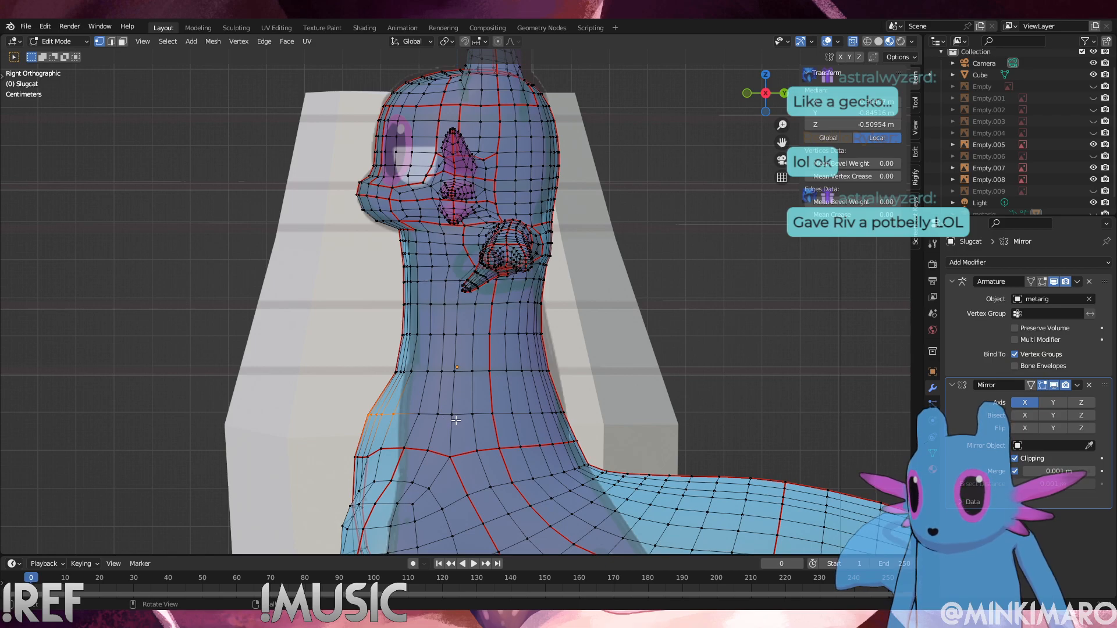
Move the selected upper chest row back along global Y and scale it to about 0.57 along Y
{"action": "key", "text": "g"}
{"action": "key", "text": "x"}
{"action": "key", "text": "y"}
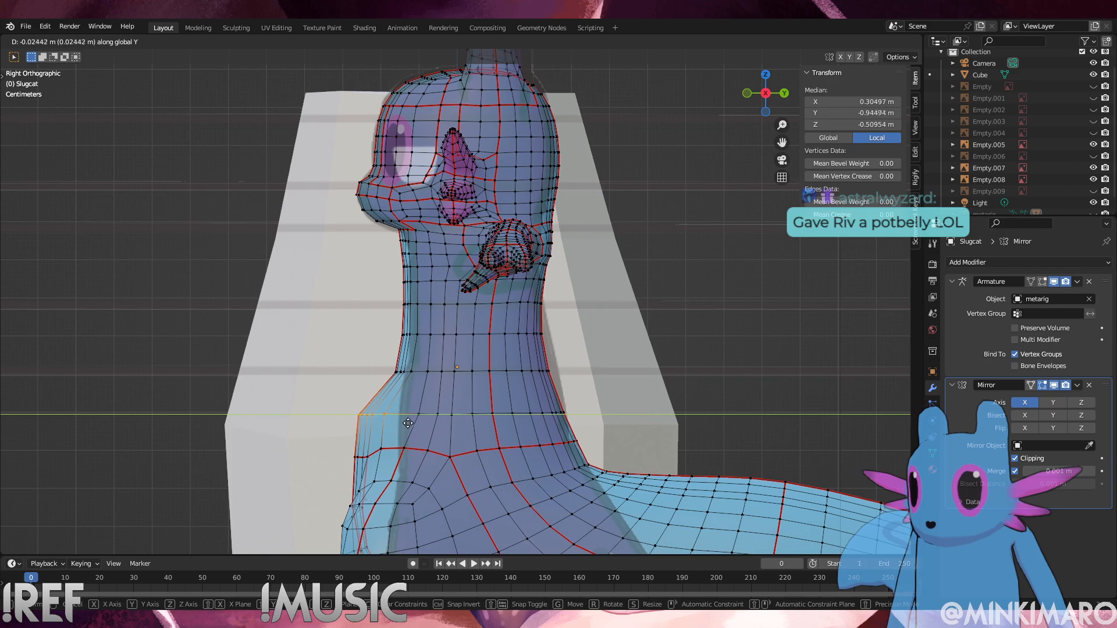
{"action": "left_click", "coordinate": [427, 424]}
{"action": "key", "text": "s"}
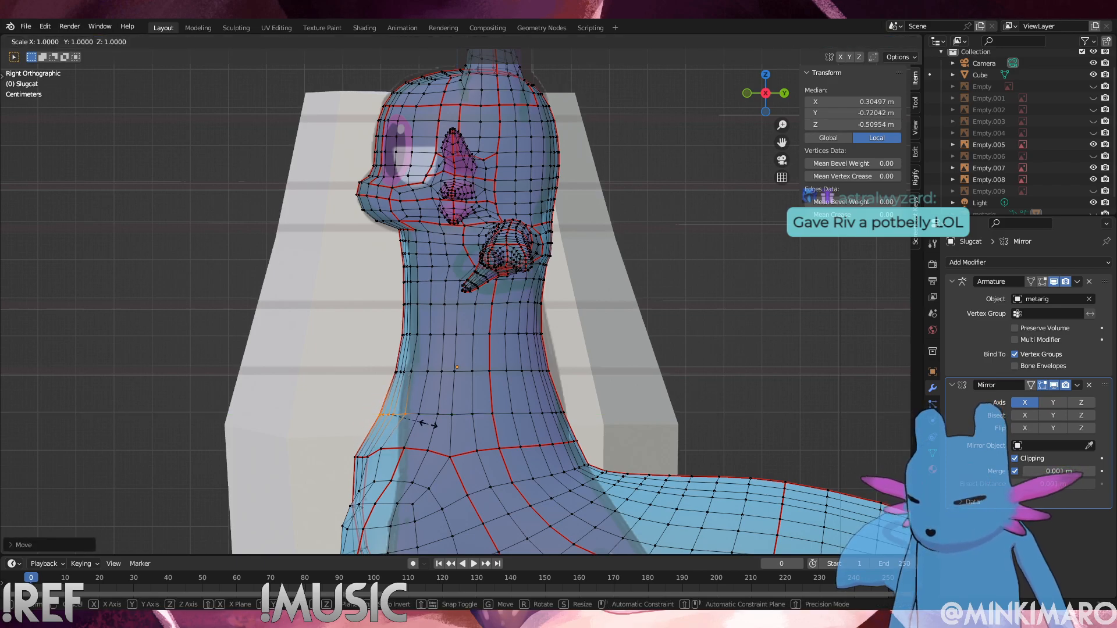
{"action": "key", "text": "y"}
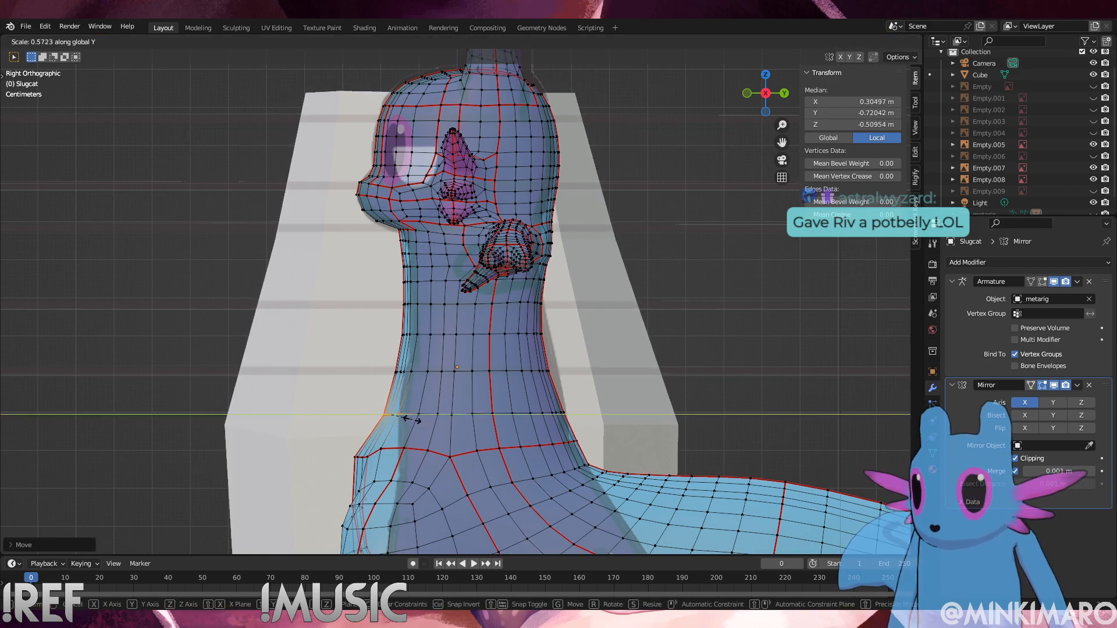
{"action": "left_click", "coordinate": [407, 418]}
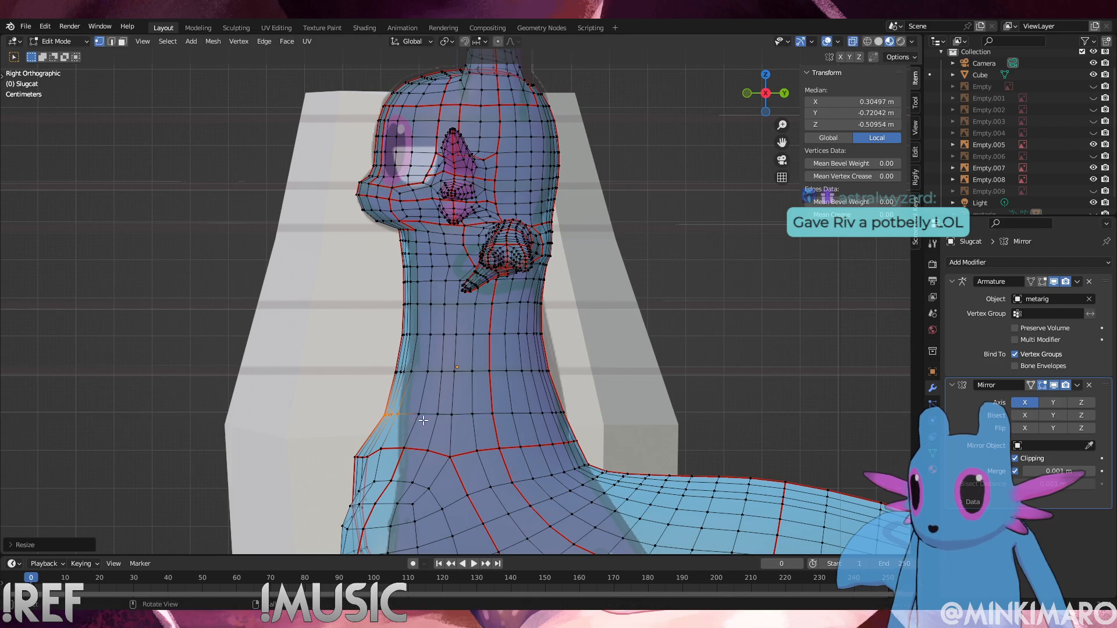
Select the front half of the upper chest row, shrink it slightly and shift it back along global Y toward the reference throat line
{"action": "left_click_drag", "start_coordinate": [462, 421], "coordinate": [361, 401]}
{"action": "key", "text": "g"}
{"action": "key", "text": "y"}
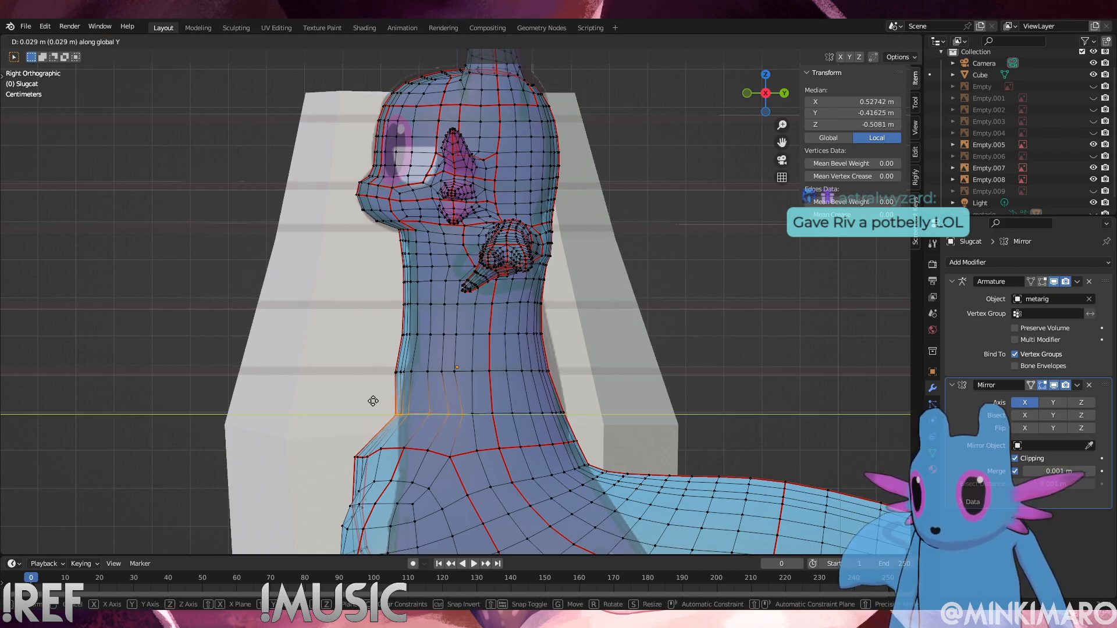
{"action": "left_click", "coordinate": [378, 401]}
{"action": "key", "text": "s"}
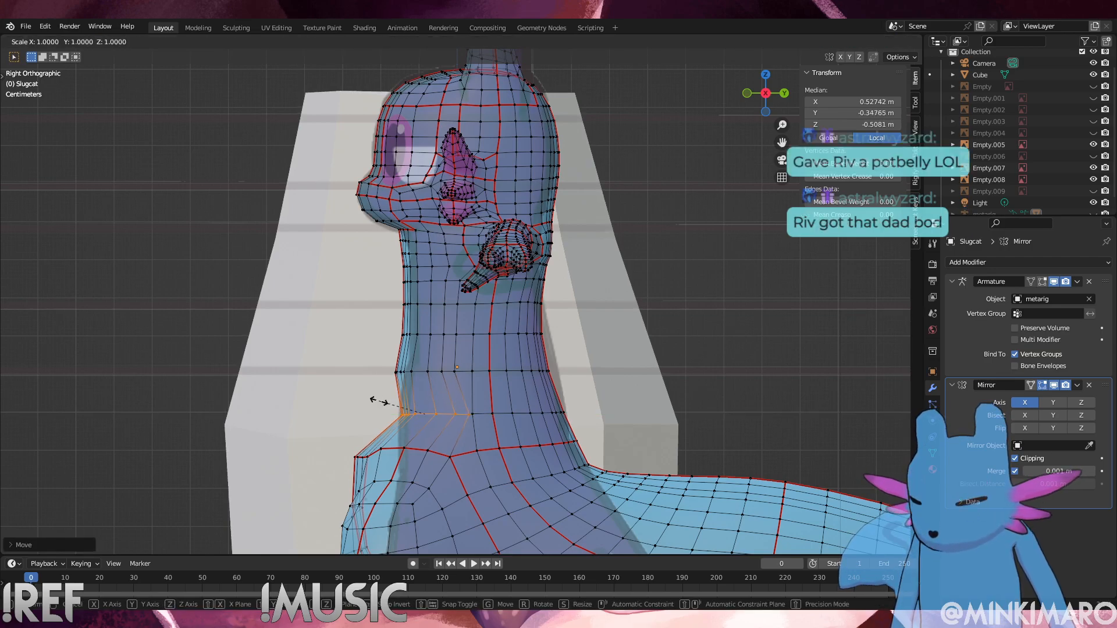
{"action": "left_click", "coordinate": [397, 404]}
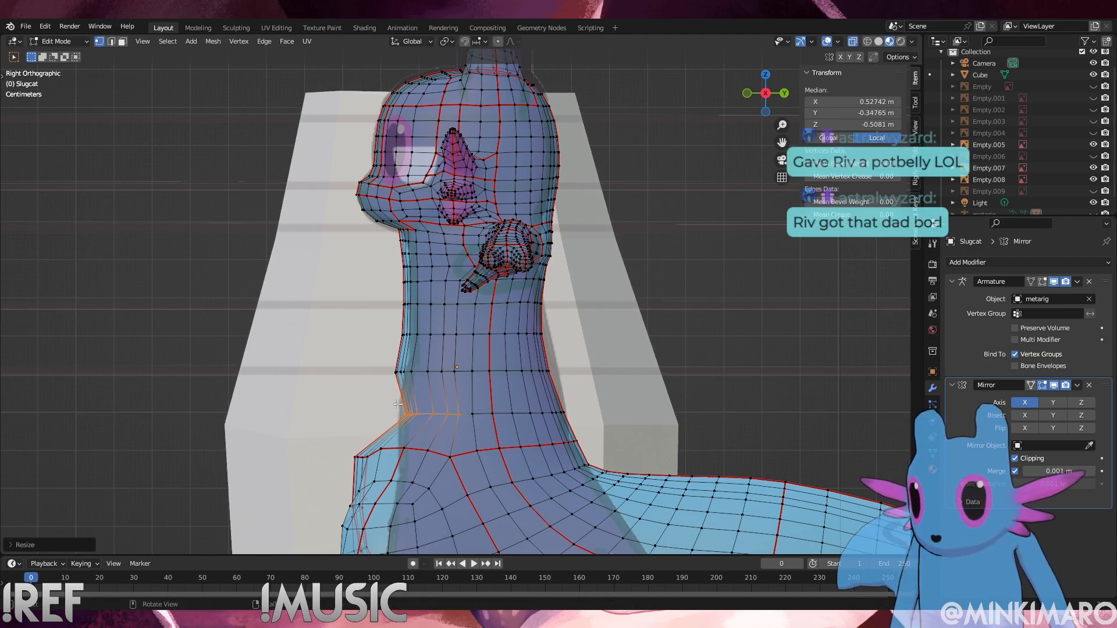
{"action": "key", "text": "g"}
{"action": "key", "text": "y"}
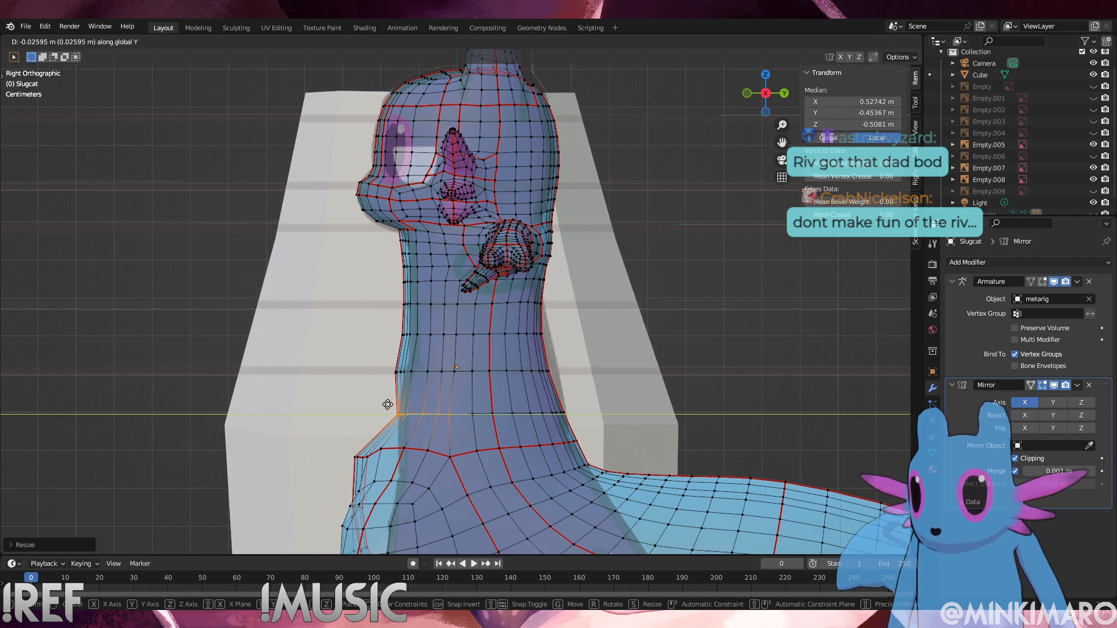
{"action": "left_click", "coordinate": [381, 431]}
Move the single vertex just behind the front outline on the upper chest row back about 0.006 m along global Y
{"action": "left_click", "coordinate": [411, 419]}
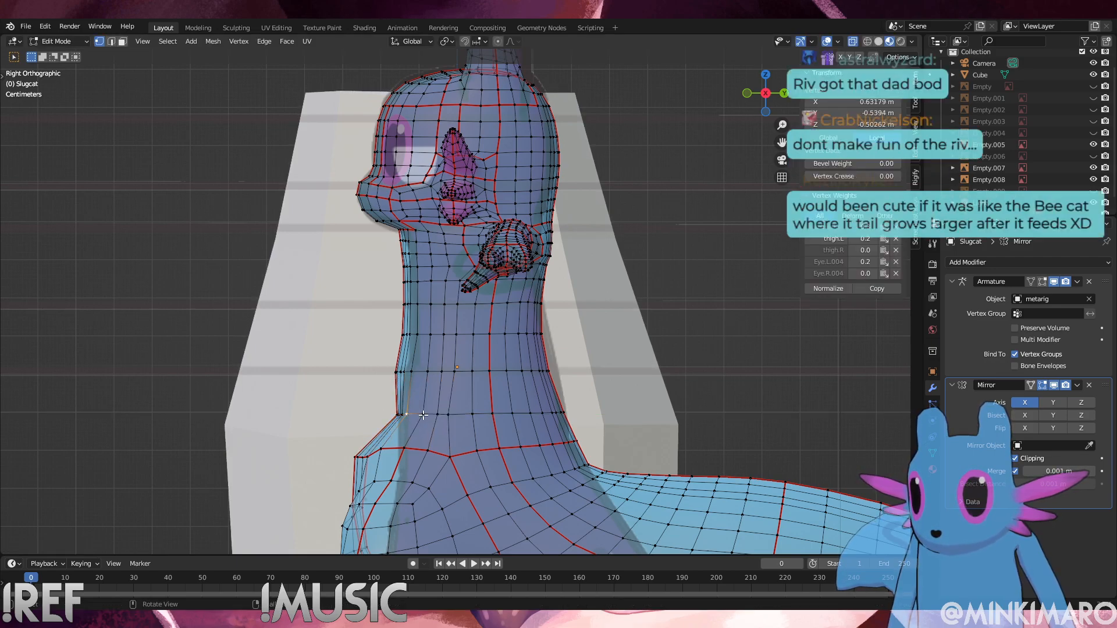
{"action": "key", "text": "g"}
{"action": "key", "text": "y"}
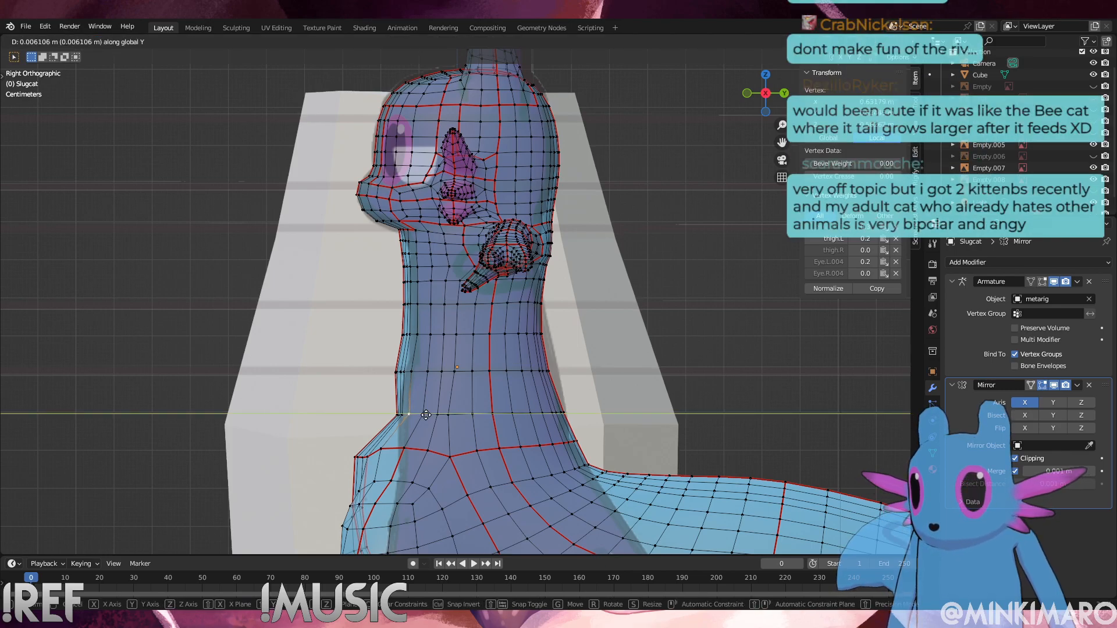
{"action": "left_click", "coordinate": [426, 414]}
Vertex-slide the mid-side vertex on the upper chest row and the one directly above it to even out the vertical column
{"action": "left_click", "coordinate": [456, 416]}
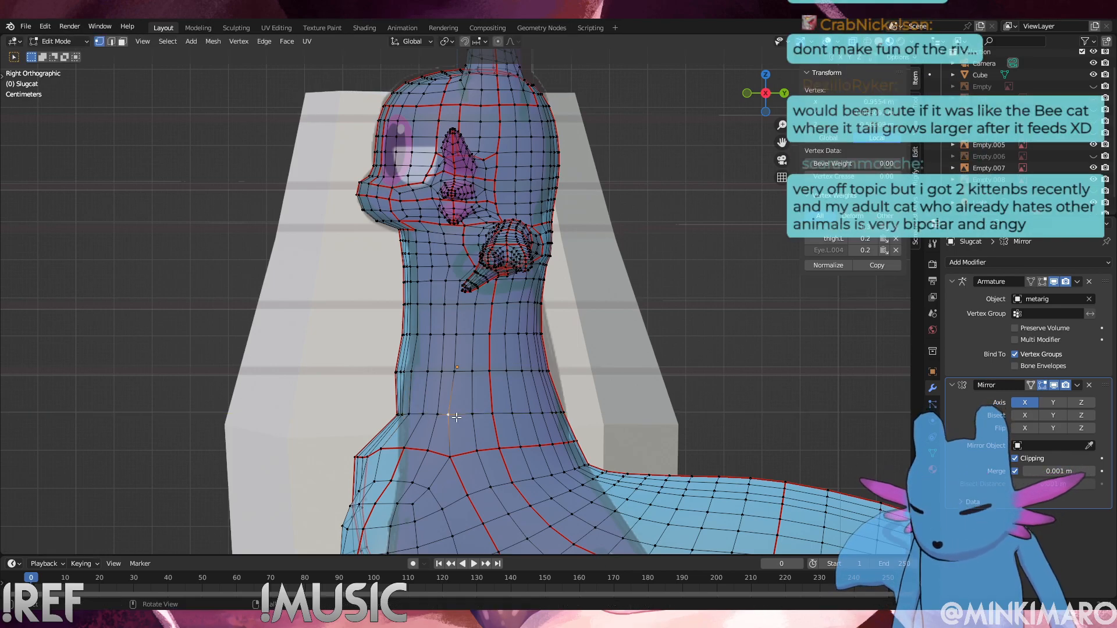
{"action": "key", "text": "g"}
{"action": "key", "text": "g"}
{"action": "left_click", "coordinate": [456, 417]}
{"action": "left_click", "coordinate": [459, 377]}
{"action": "key", "text": "g"}
{"action": "key", "text": "g"}
{"action": "left_click", "coordinate": [461, 377]}
Select the short vertical run of vertices in the middle of the neck side, vertex-slide it, and clear the selection
{"action": "left_click", "coordinate": [455, 342]}
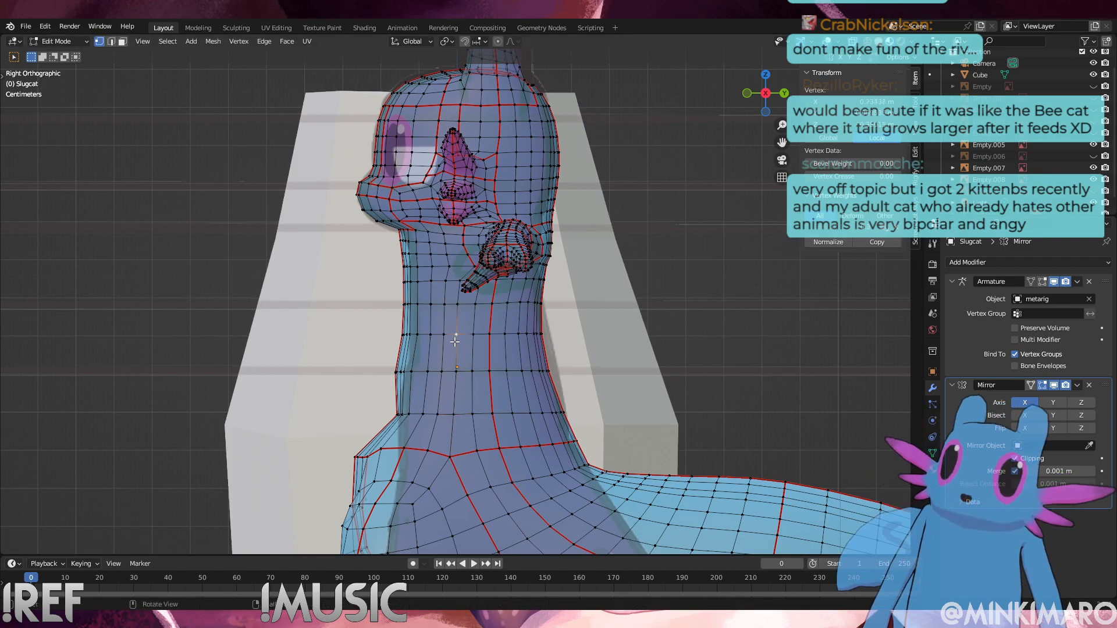
{"action": "left_click", "coordinate": [459, 282], "text": "ctrl"}
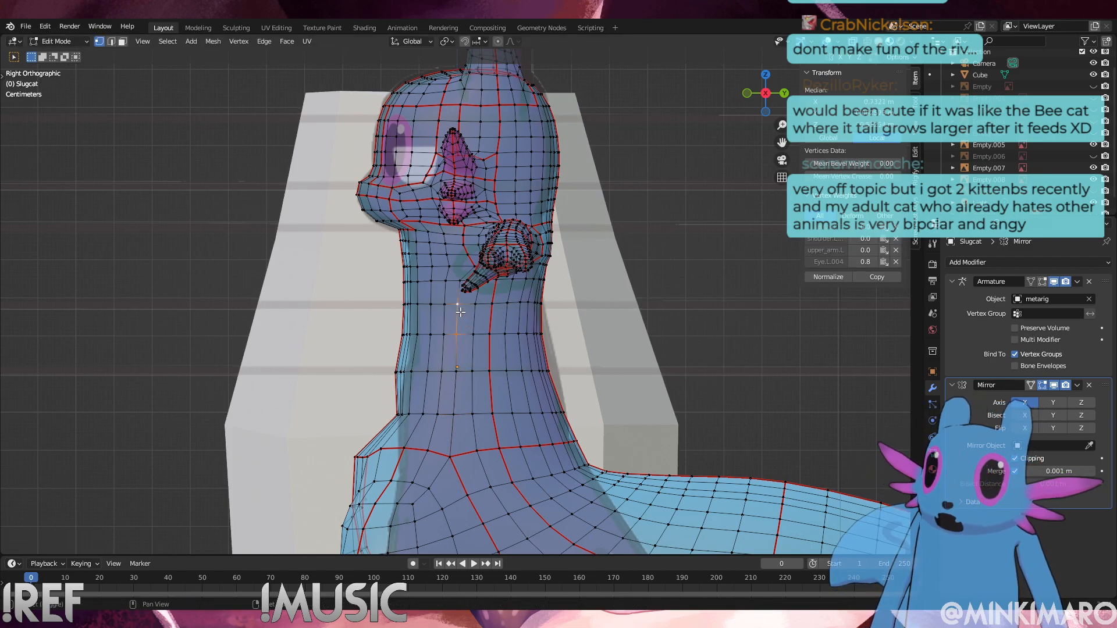
{"action": "key", "text": "g"}
{"action": "key", "text": "g"}
{"action": "left_click", "coordinate": [509, 330]}
{"action": "left_click", "coordinate": [639, 332]}
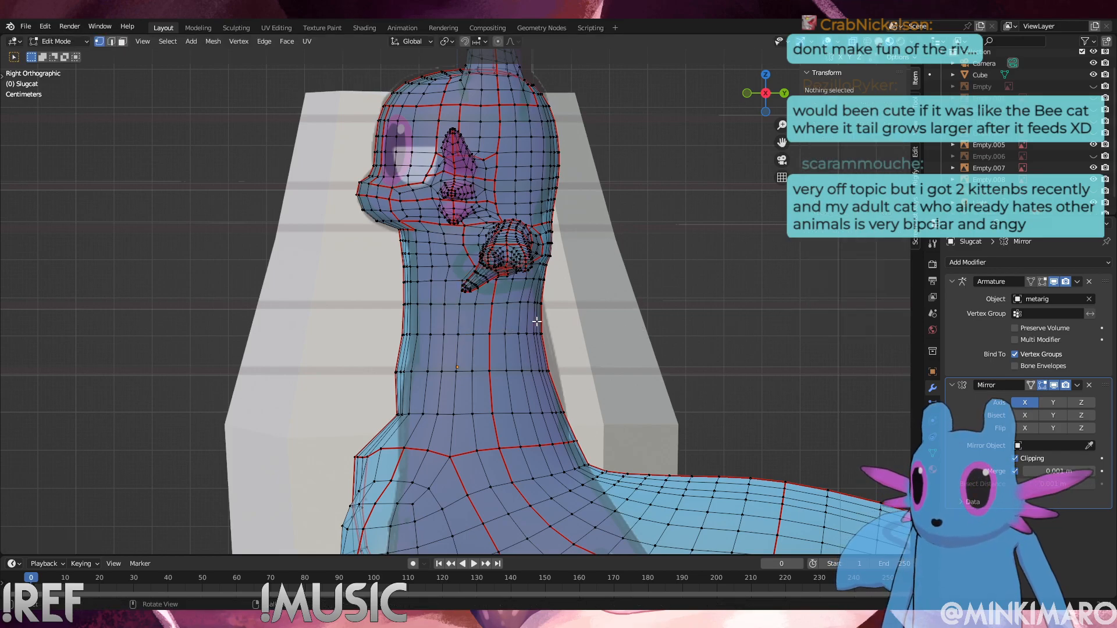
Vertex-slide the upper neck vertex just in front of the lower gill by about 0.03, and clear the selection
{"action": "left_click", "coordinate": [449, 282]}
{"action": "key", "text": "g"}
{"action": "key", "text": "g"}
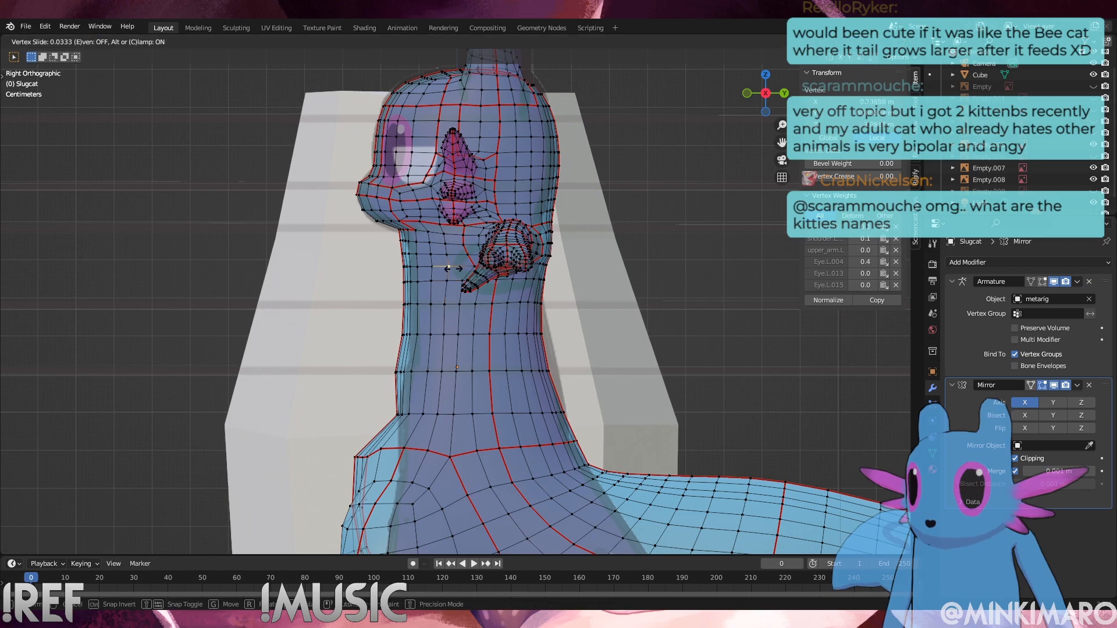
{"action": "left_click", "coordinate": [449, 269]}
{"action": "left_click", "coordinate": [610, 384]}
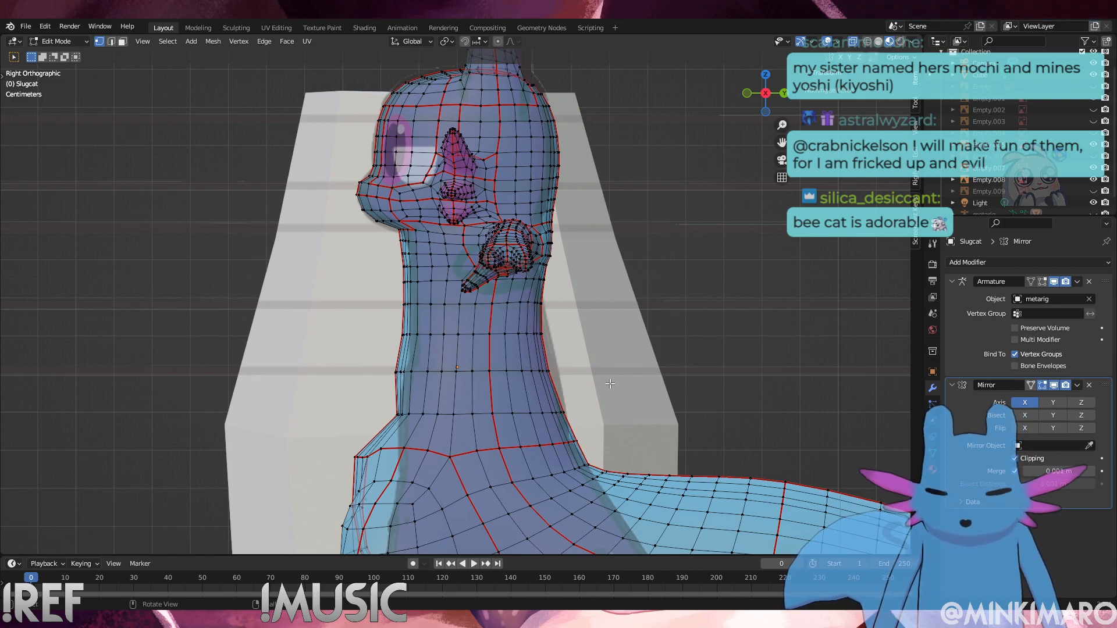
Select the front vertices of the lower neck row and move them back about 0.012 m along global Y
{"action": "left_click", "coordinate": [404, 372]}
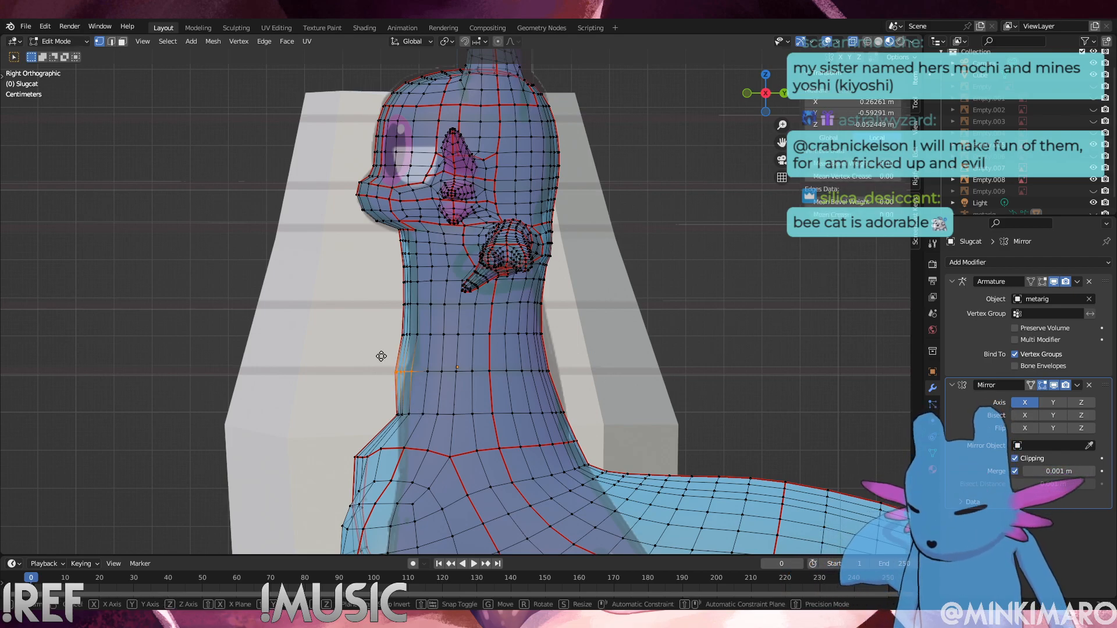
{"action": "key", "text": "g"}
{"action": "key", "text": "y"}
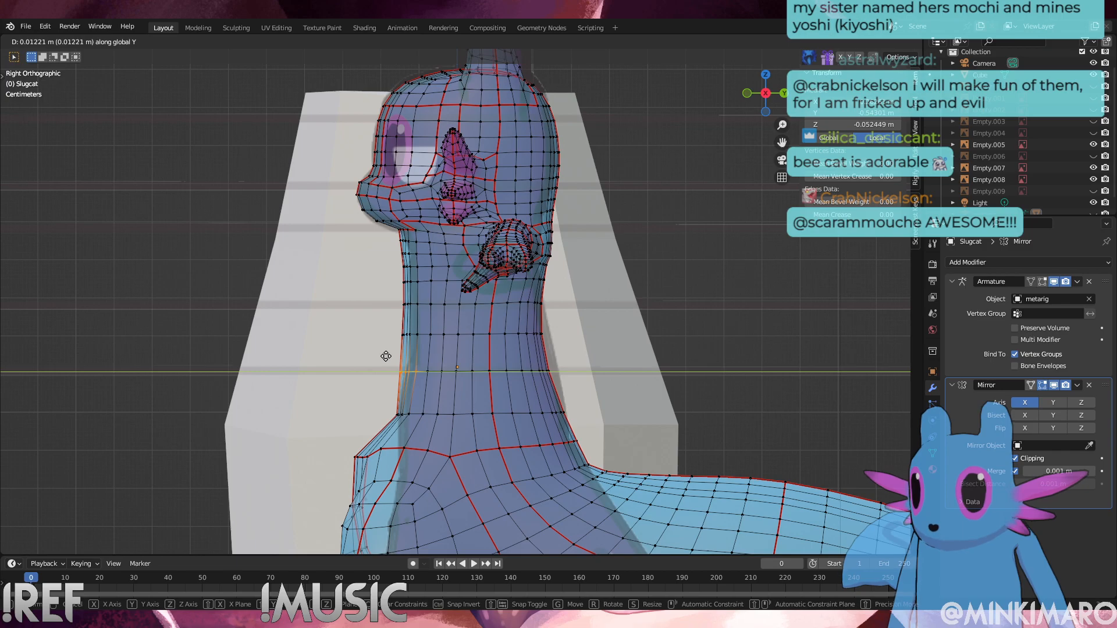
{"action": "left_click", "coordinate": [386, 356]}
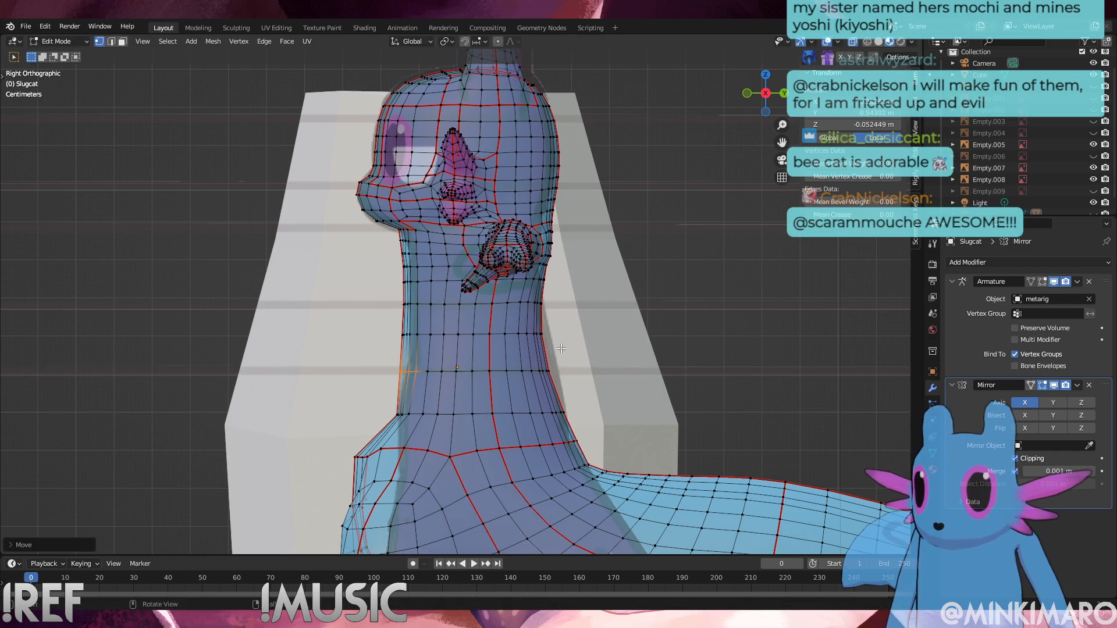
Narrow the whole mid-neck vertex row slightly along global Y and move it back about 0.009 m
{"action": "left_click_drag", "start_coordinate": [565, 350], "coordinate": [359, 312]}
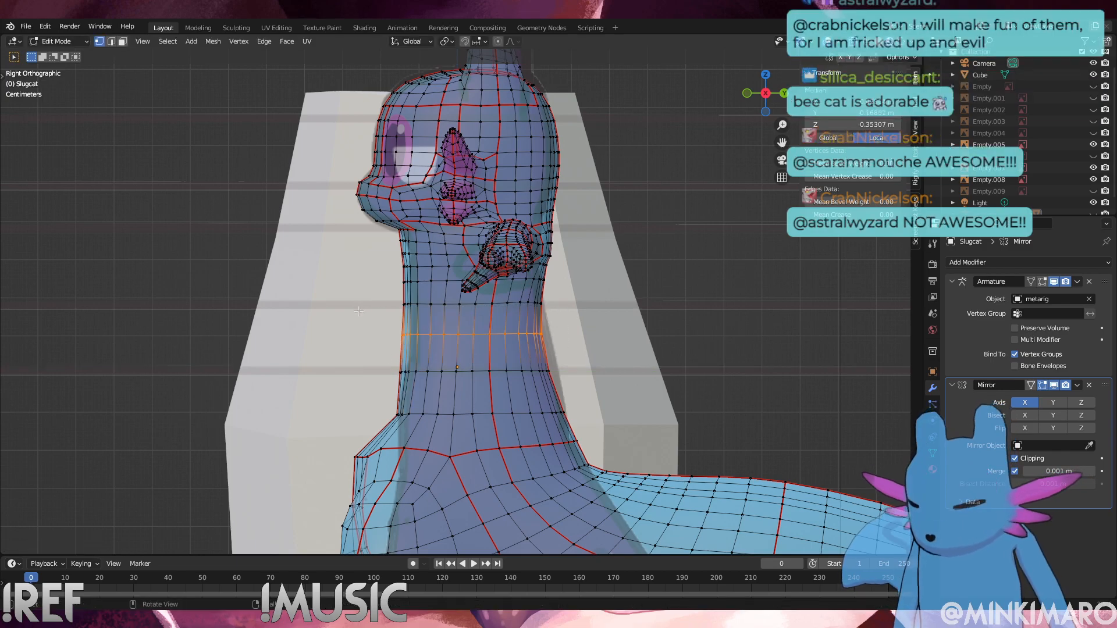
{"action": "key", "text": "s"}
{"action": "key", "text": "y"}
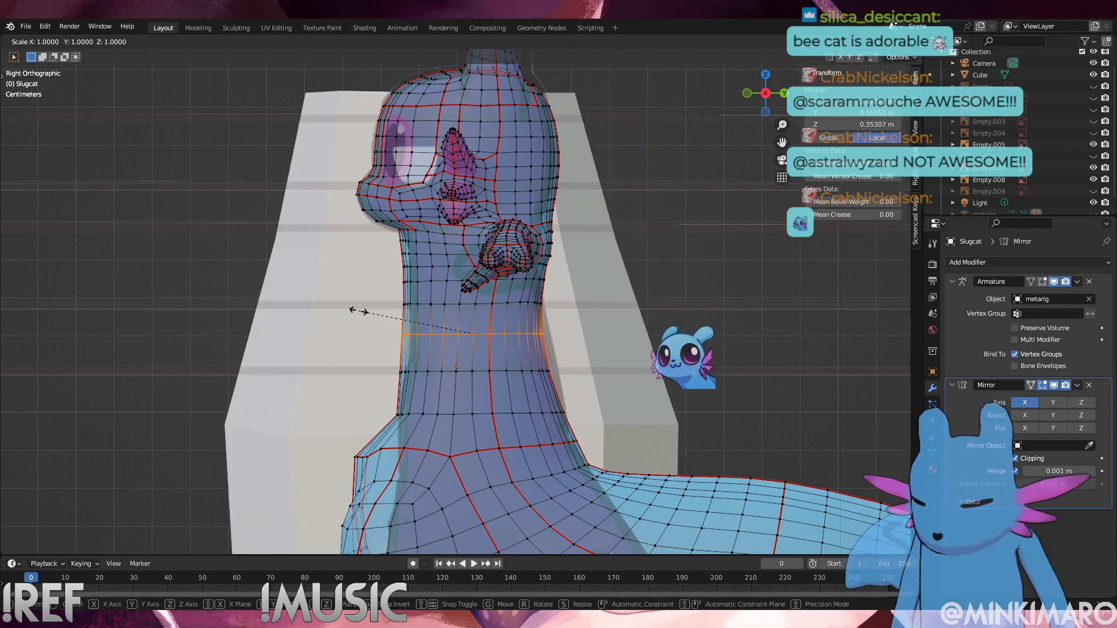
{"action": "key", "text": "Escape"}
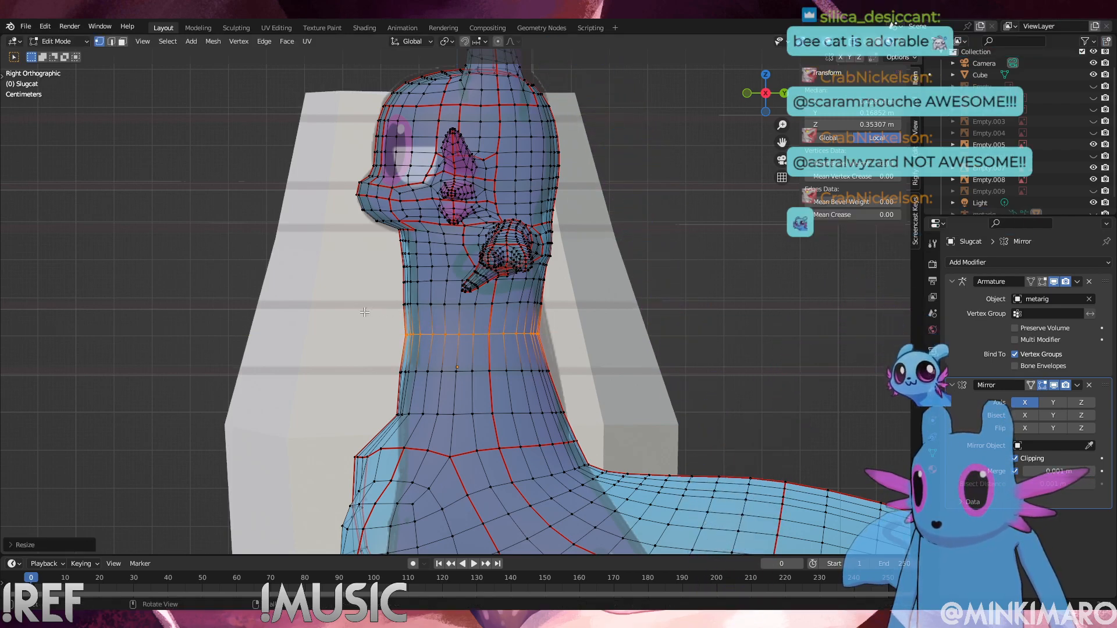
{"action": "key", "text": "h"}
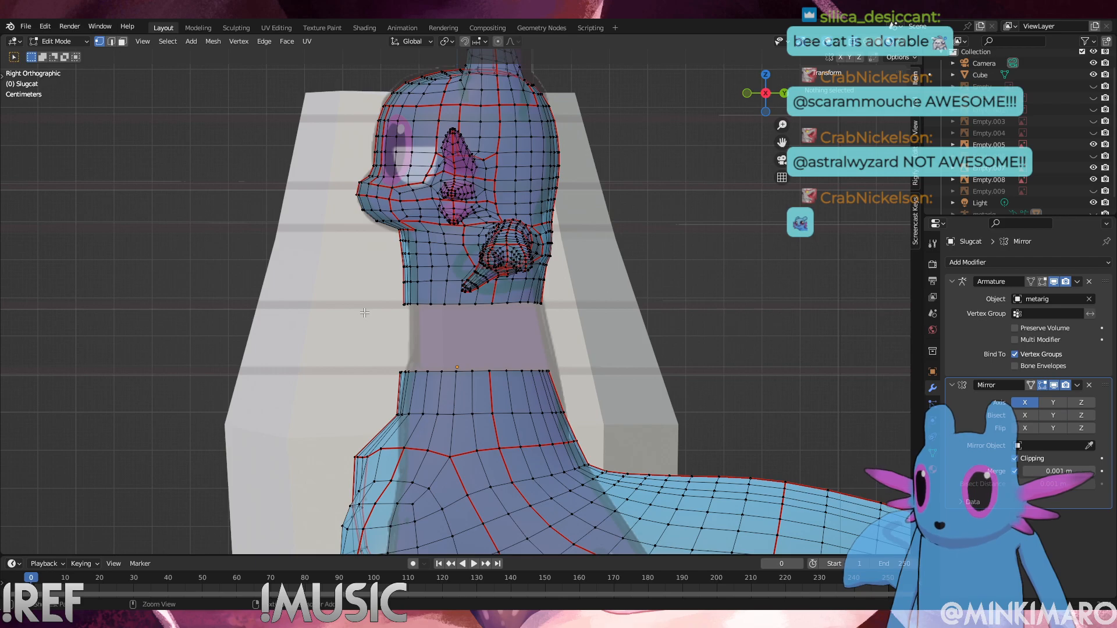
{"action": "key", "text": "alt+h"}
{"action": "key", "text": "g"}
{"action": "key", "text": "x"}
{"action": "key", "text": "y"}
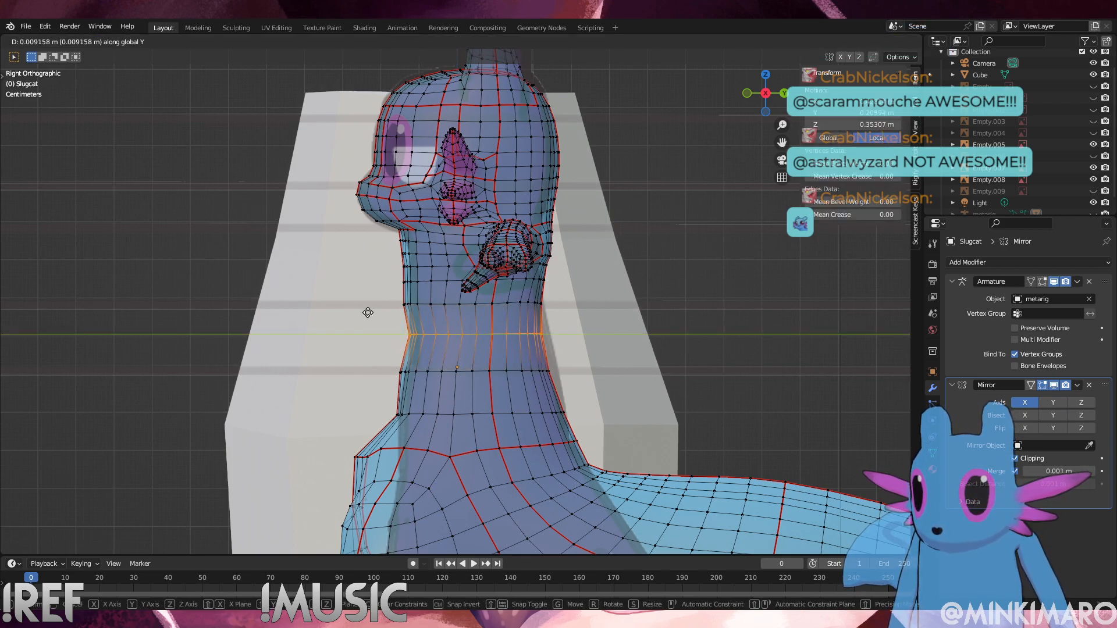
{"action": "left_click", "coordinate": [368, 312]}
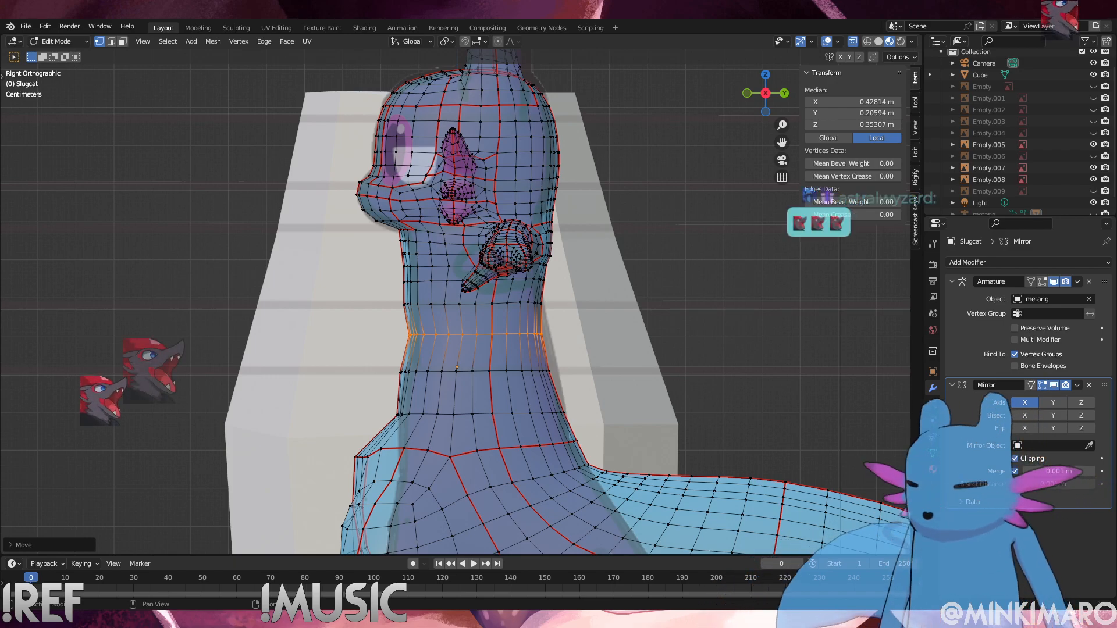
{"action": "key", "text": "alt+a"}
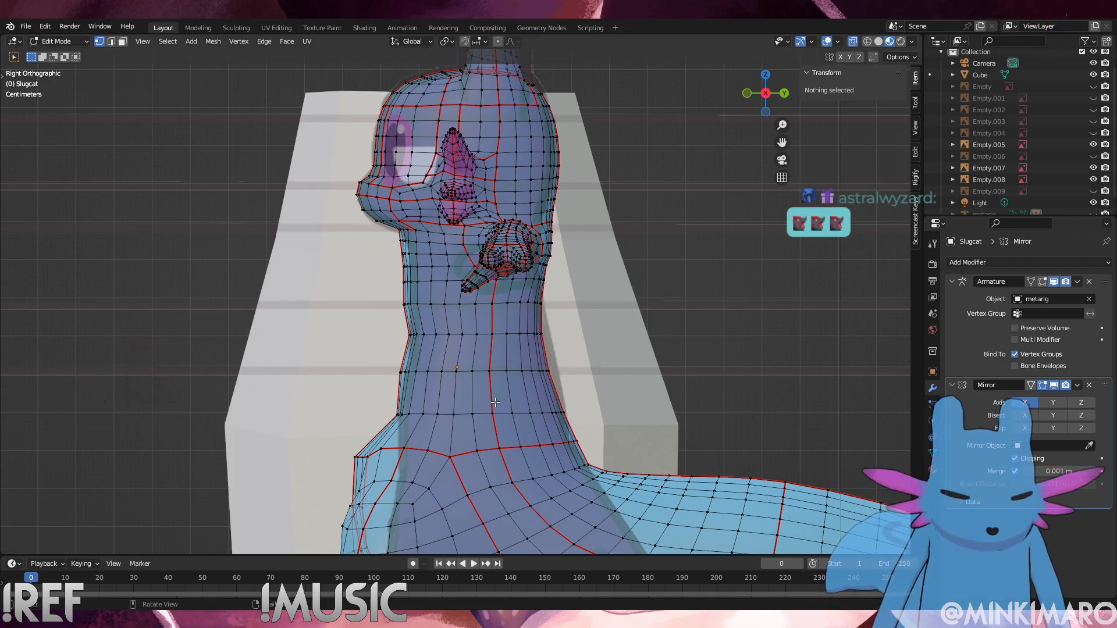
Scale the next neck row up, just below the gill tip, to about 0.97 along global Y and move it back about 0.007 m
{"action": "scroll", "coordinate": [486, 408], "scroll_direction": "up", "scroll_amount": 2}
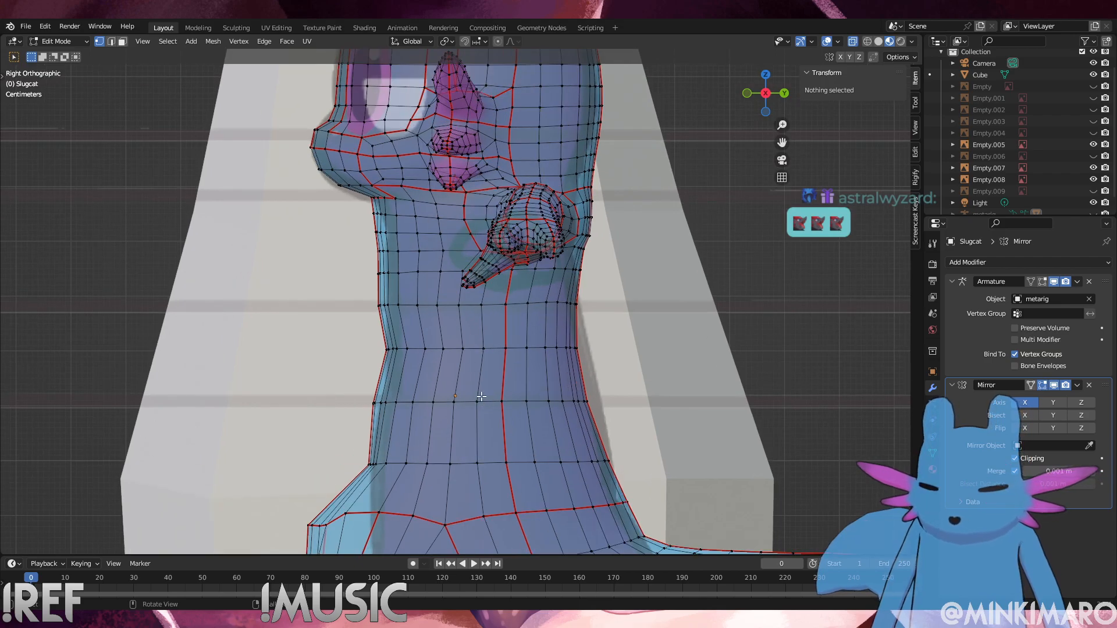
{"action": "left_click_drag", "start_coordinate": [602, 320], "coordinate": [342, 294]}
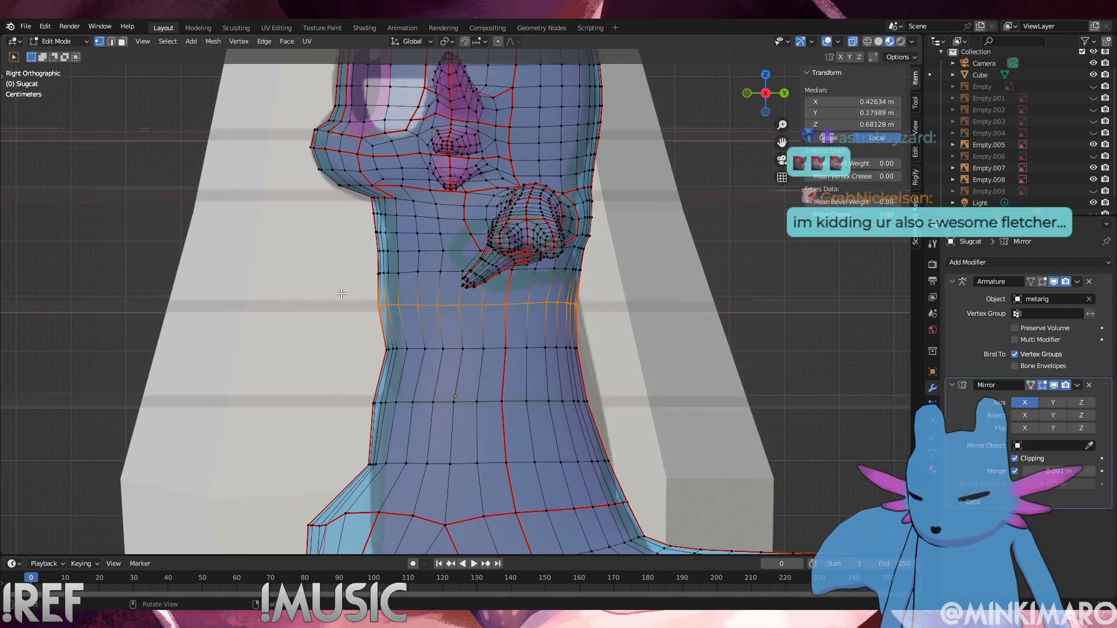
{"action": "key", "text": "s"}
{"action": "key", "text": "y"}
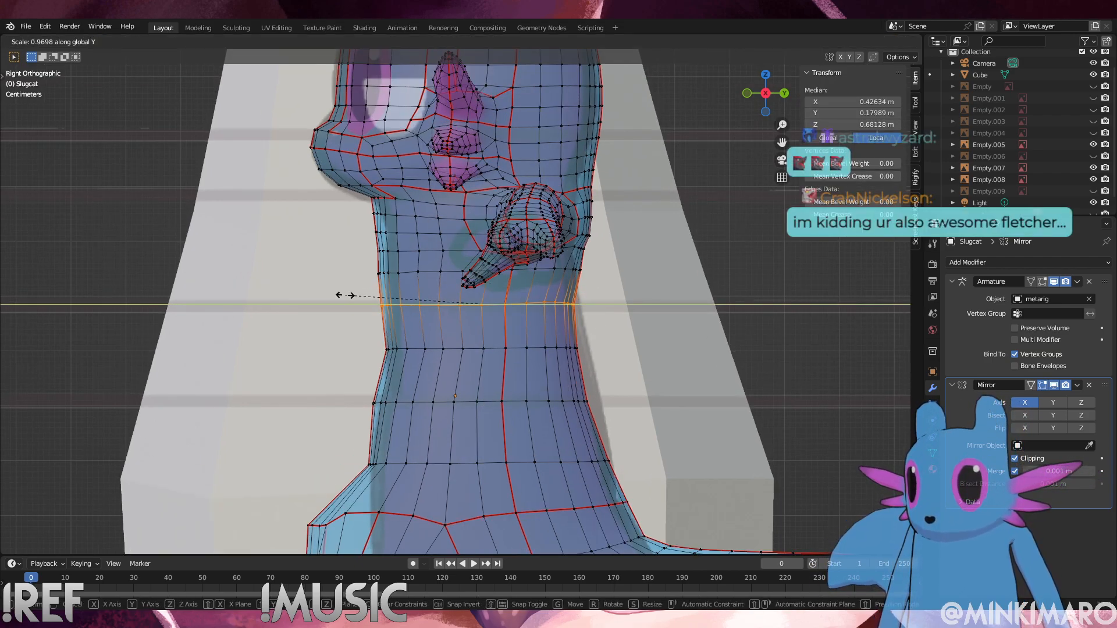
{"action": "left_click", "coordinate": [346, 296]}
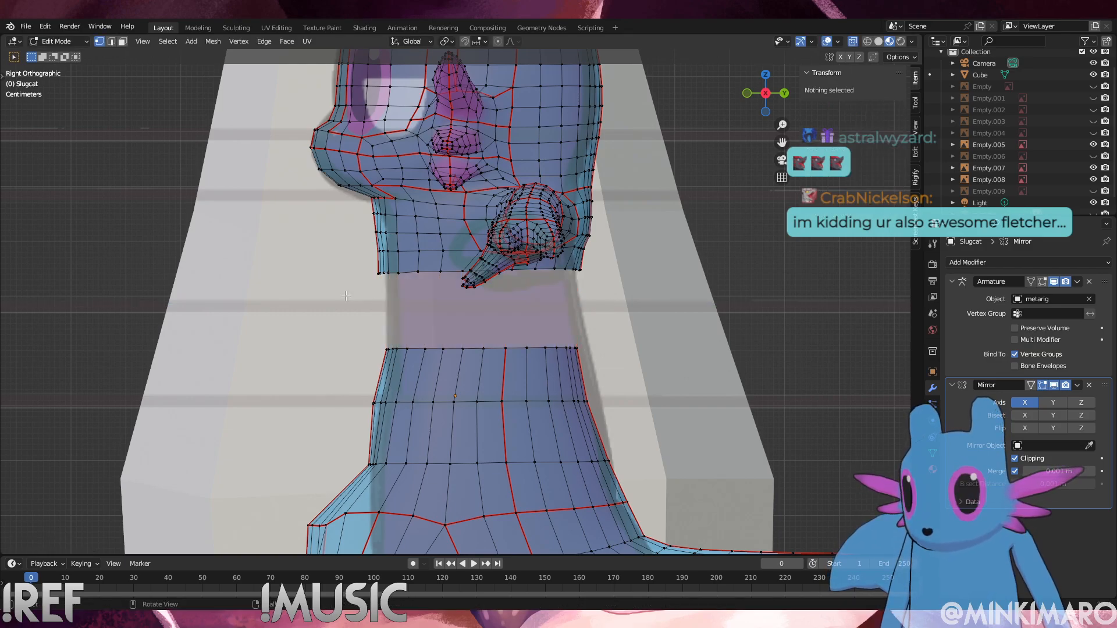
{"action": "key", "text": "g"}
{"action": "key", "text": "y"}
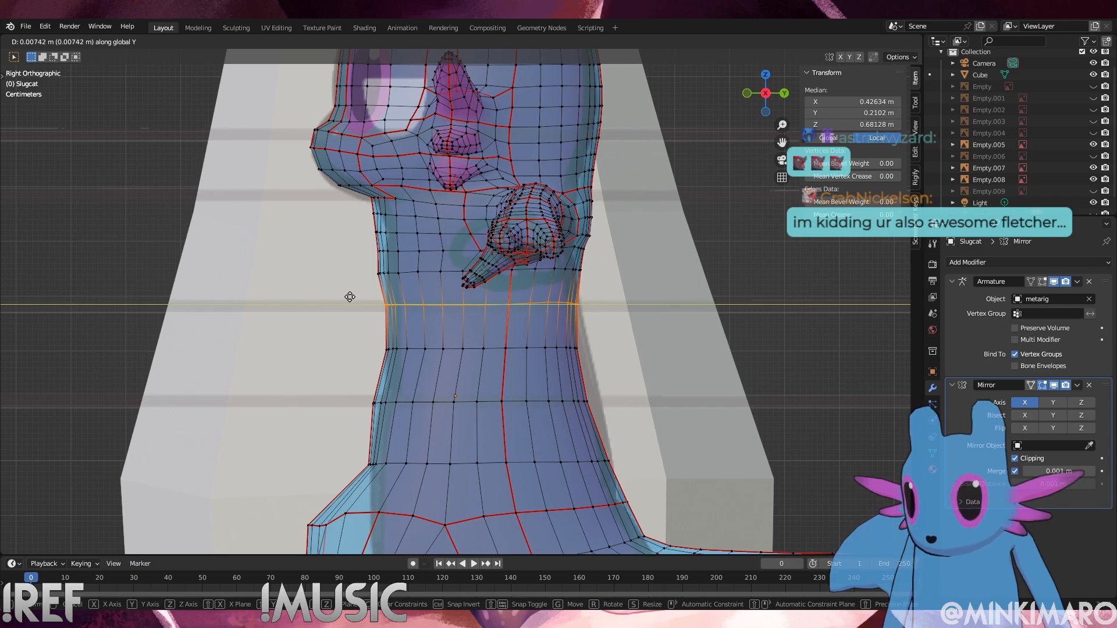
{"action": "left_click", "coordinate": [350, 297]}
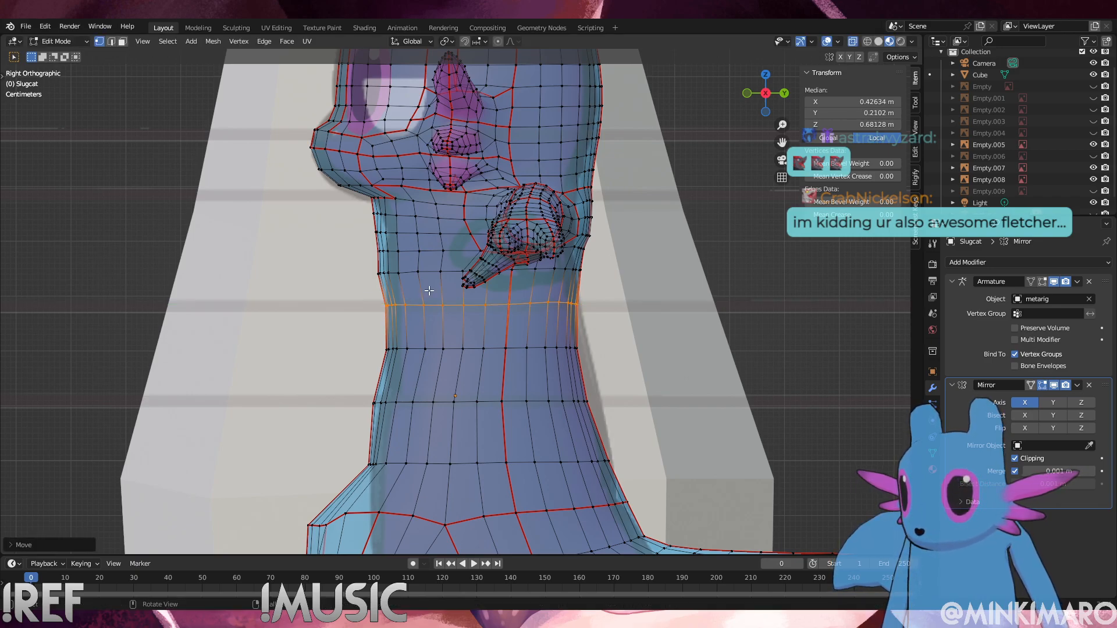
Scale the neck vertex row level with the lower gill tip to about 0.97 along global Y and move it back about 0.005 m
{"action": "left_click", "coordinate": [556, 271], "text": "alt"}
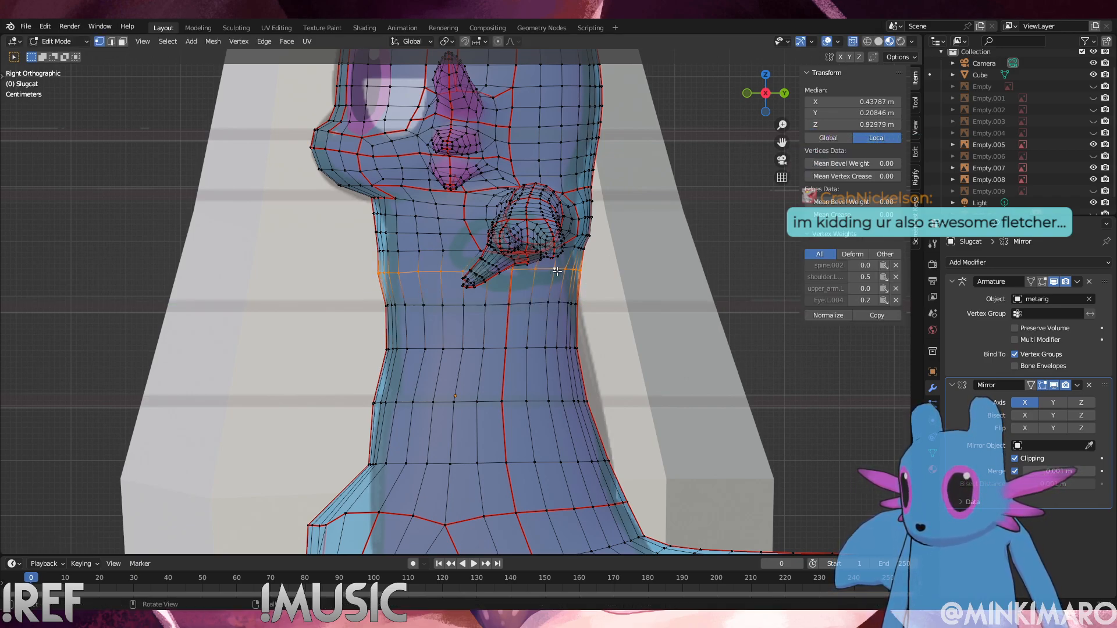
{"action": "key", "text": "s"}
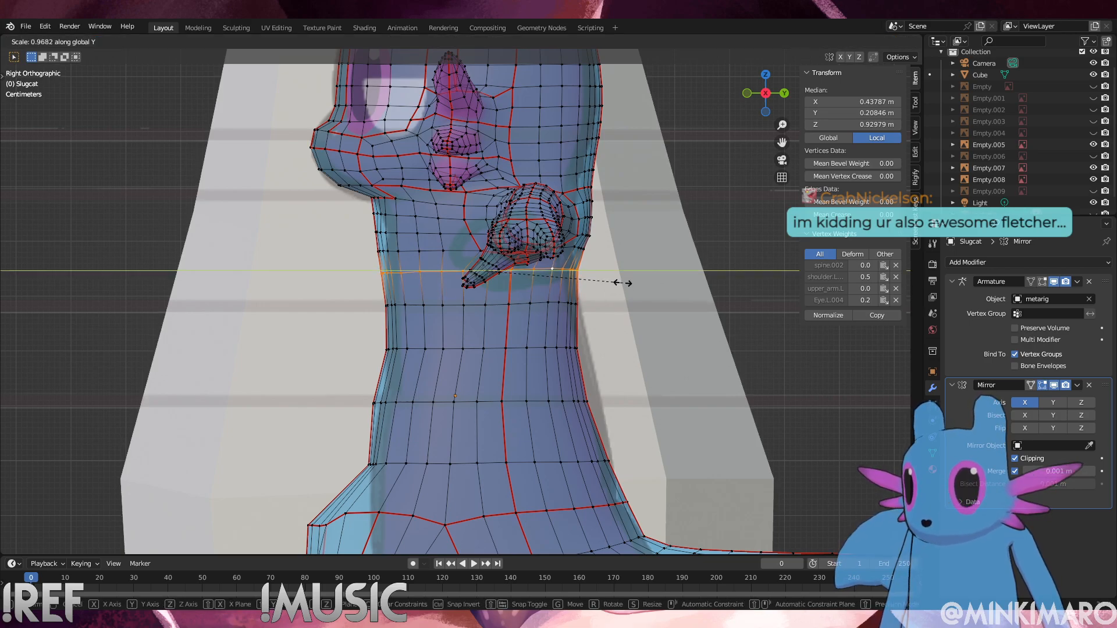
{"action": "left_click", "coordinate": [622, 283]}
{"action": "key", "text": "g"}
{"action": "key", "text": "y"}
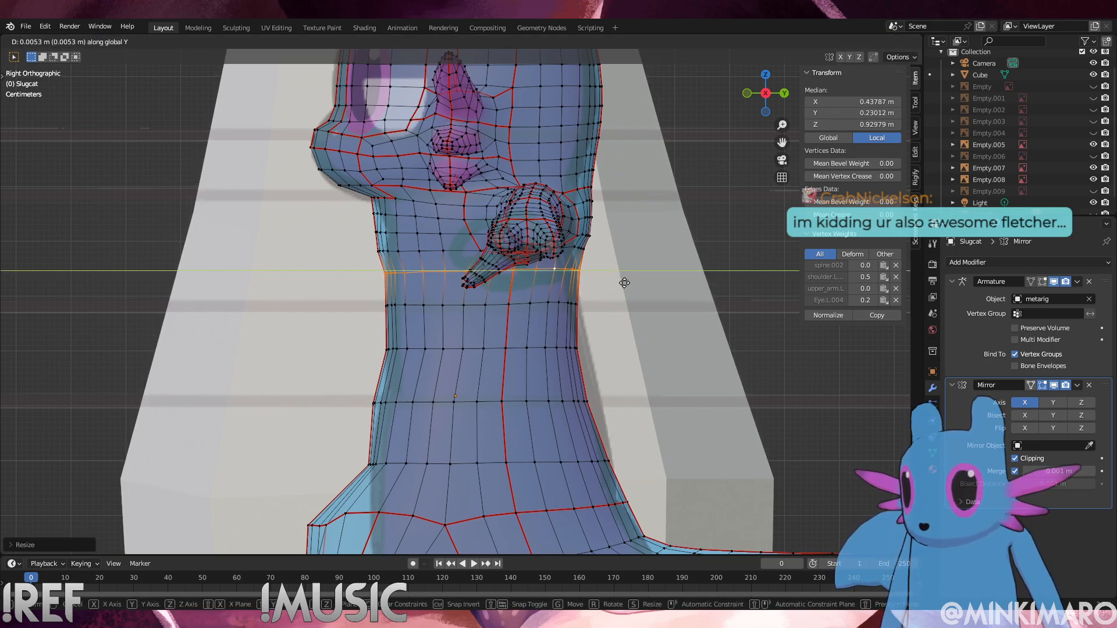
{"action": "left_click", "coordinate": [626, 284]}
Move the front throat vertices below the chin back about 0.012 m along global Y, and the patch just behind them about 0.006 m
{"action": "left_click_drag", "start_coordinate": [407, 253], "coordinate": [359, 206]}
{"action": "key", "text": "g"}
{"action": "key", "text": "y"}
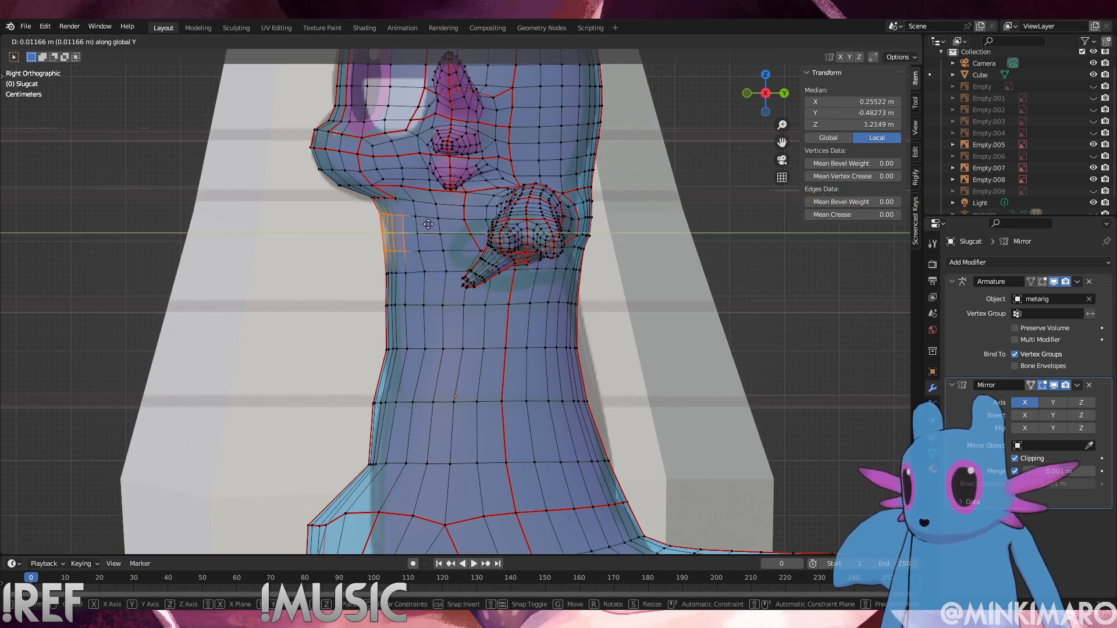
{"action": "left_click", "coordinate": [428, 224]}
{"action": "left_click_drag", "start_coordinate": [459, 254], "coordinate": [410, 211]}
{"action": "key", "text": "g"}
{"action": "key", "text": "y"}
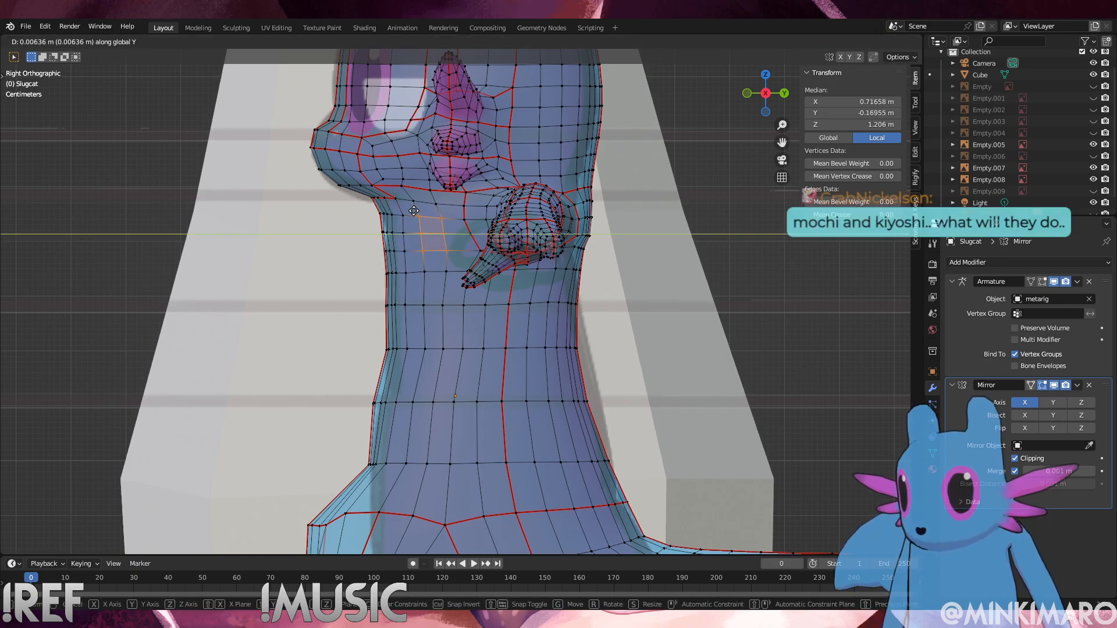
{"action": "left_click", "coordinate": [413, 211]}
Slide two neighbouring vertices of the mid-neck row and one in the row above it slightly along their edges to even the spacing
{"action": "left_click", "coordinate": [428, 349]}
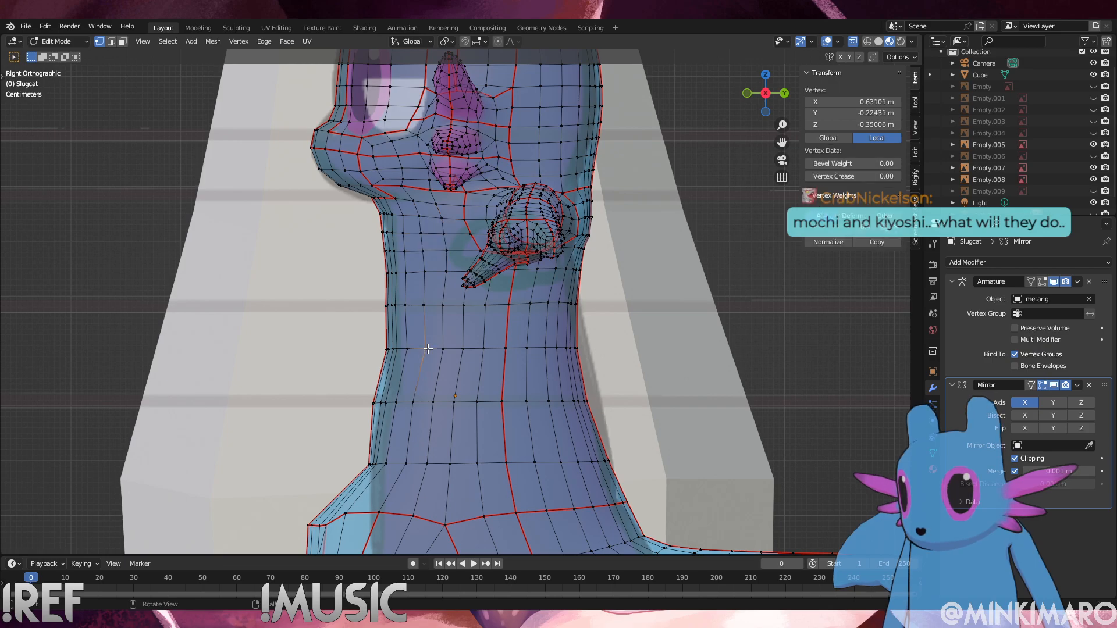
{"action": "key", "text": "g"}
{"action": "key", "text": "g"}
{"action": "left_click", "coordinate": [425, 349]}
{"action": "left_click", "coordinate": [440, 350]}
{"action": "key", "text": "g"}
{"action": "key", "text": "g"}
{"action": "left_click", "coordinate": [436, 350]}
{"action": "left_click", "coordinate": [445, 310]}
{"action": "key", "text": "g"}
{"action": "key", "text": "g"}
{"action": "left_click", "coordinate": [443, 309]}
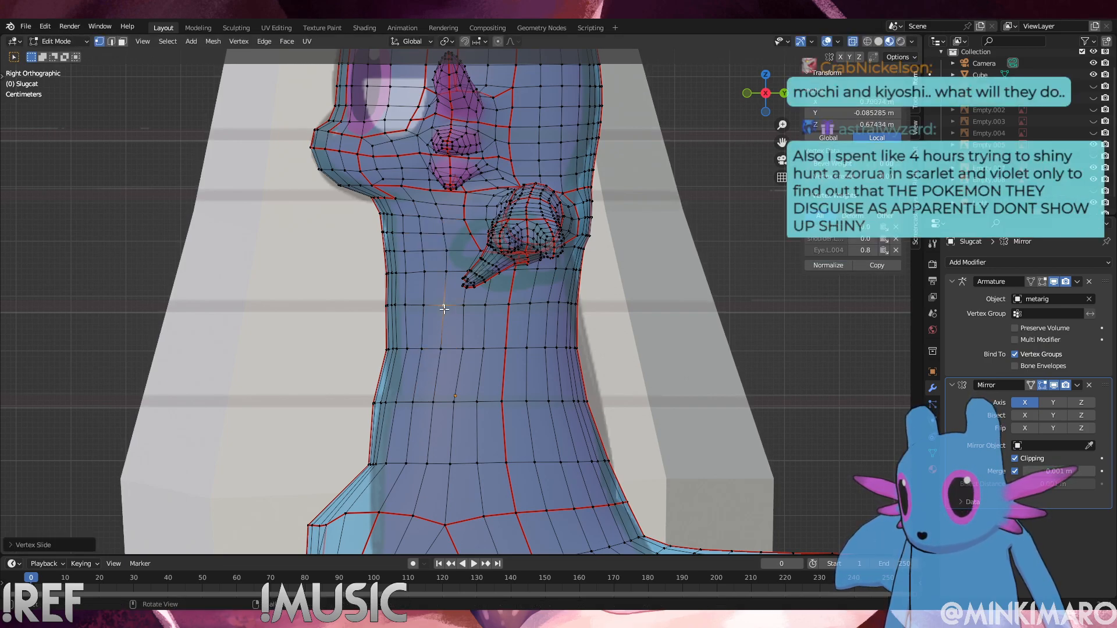
Adjust the front vertices of the top throat row one at a time along global Y, moving the foremost forward about 0.004 m
{"action": "scroll", "coordinate": [457, 250], "scroll_direction": "up", "scroll_amount": 2}
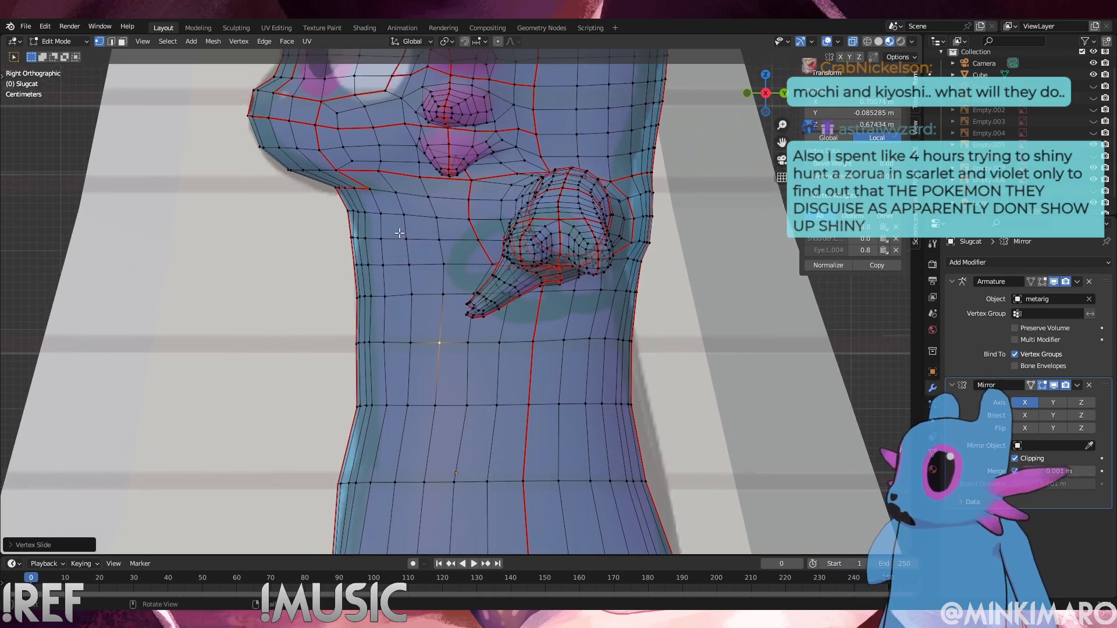
{"action": "left_click", "coordinate": [348, 211]}
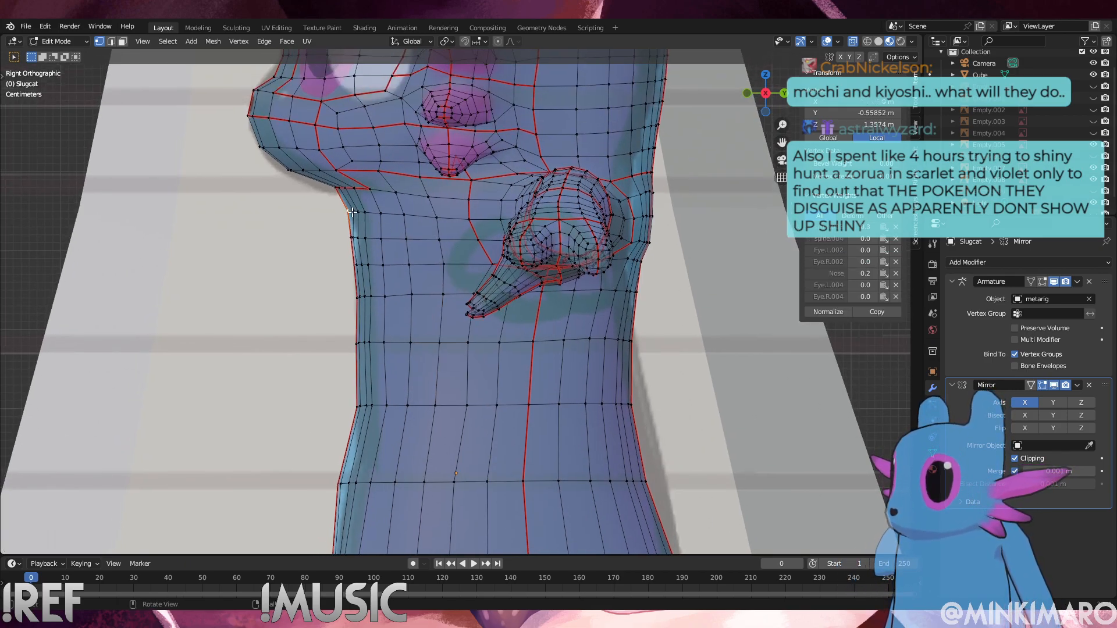
{"action": "key", "text": "g"}
{"action": "key", "text": "y"}
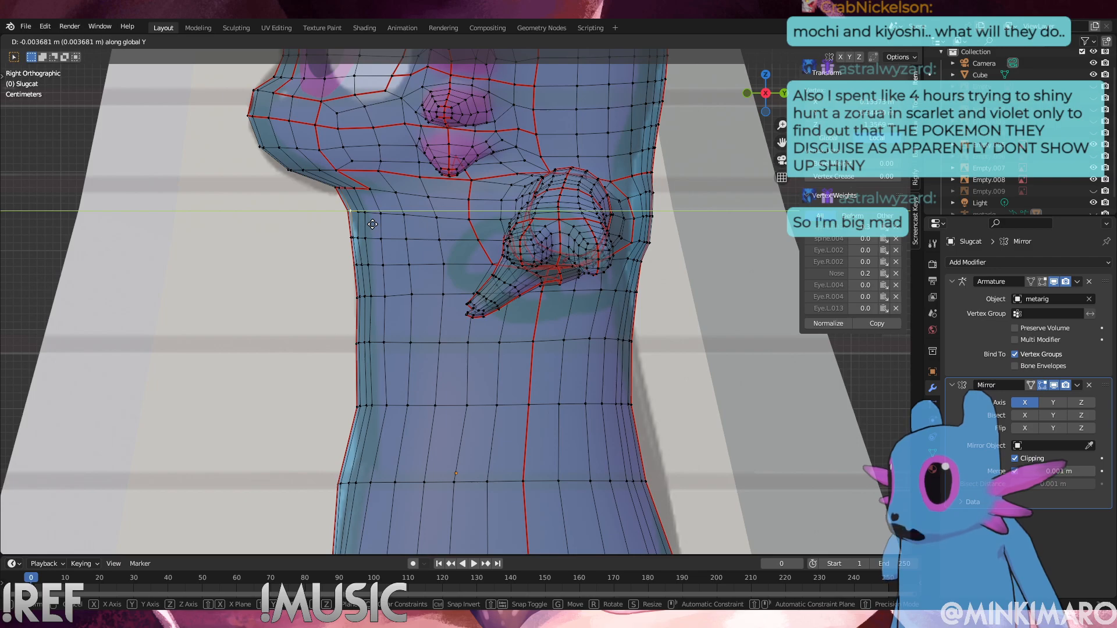
{"action": "left_click", "coordinate": [373, 225]}
{"action": "left_click", "coordinate": [367, 218]}
{"action": "left_click", "coordinate": [361, 217]}
{"action": "key", "text": "g"}
{"action": "key", "text": "y"}
{"action": "left_click", "coordinate": [366, 219]}
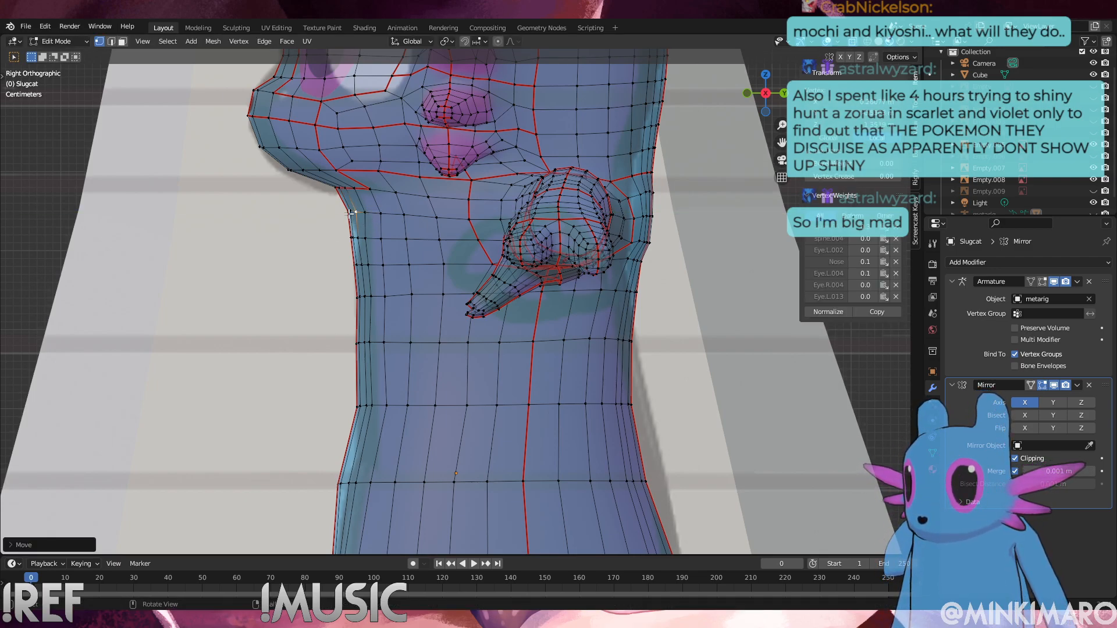
Nudge the front vertex of the top throat row slightly along global Z
{"action": "left_click", "coordinate": [356, 216]}
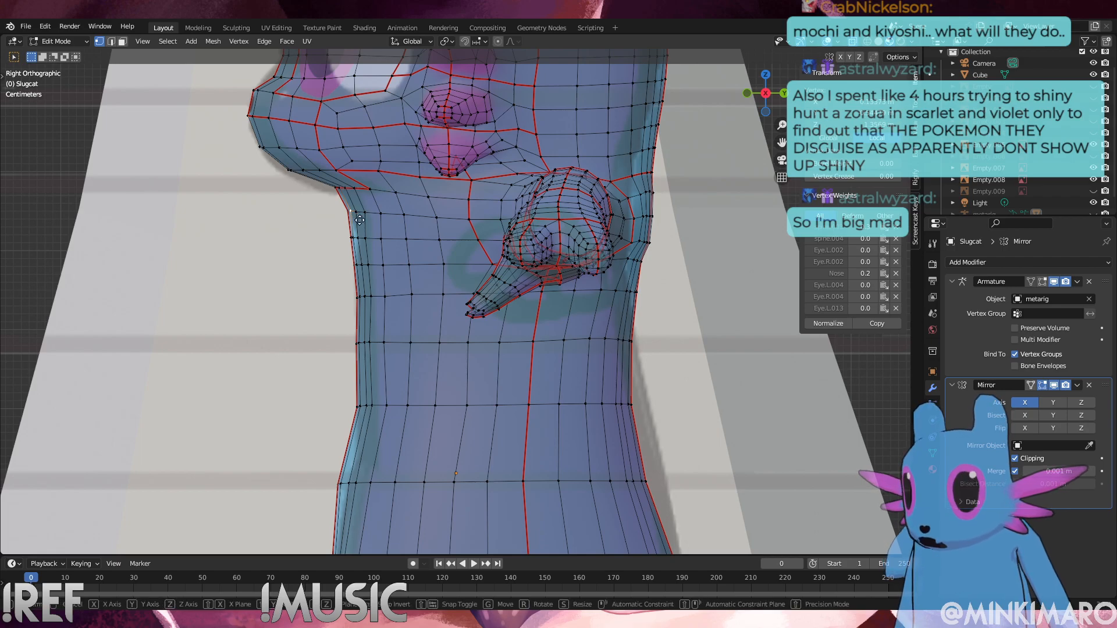
{"action": "key", "text": "g"}
{"action": "key", "text": "z"}
{"action": "left_click", "coordinate": [360, 220]}
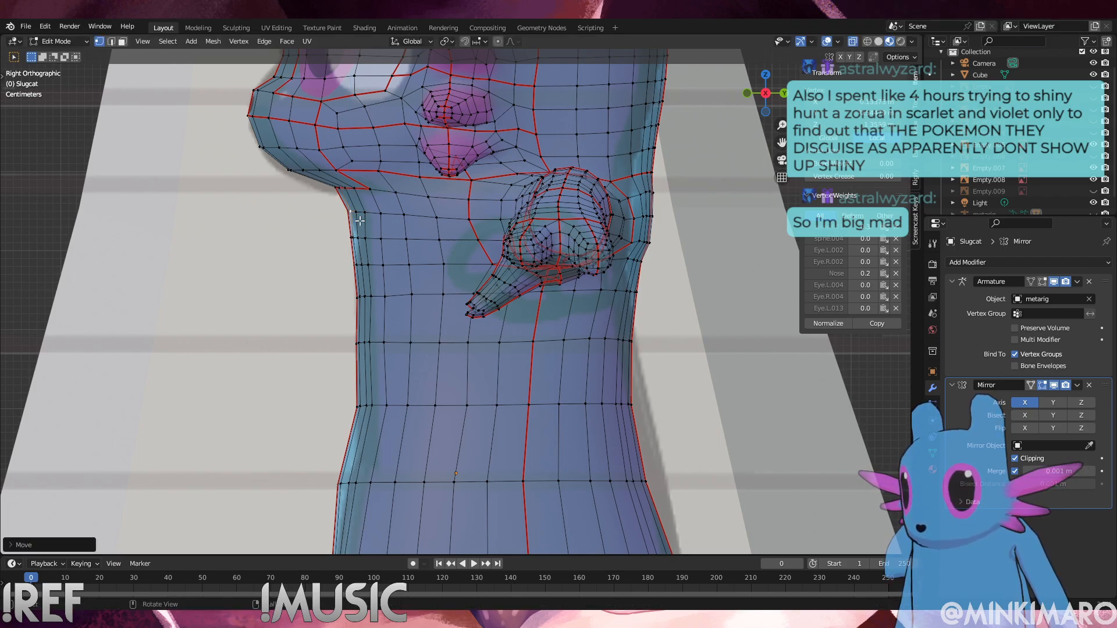
Select the front throat patch between the chin and the gill tip, apply Smooth Vertices once, and clear the selection
{"action": "left_click", "coordinate": [310, 242]}
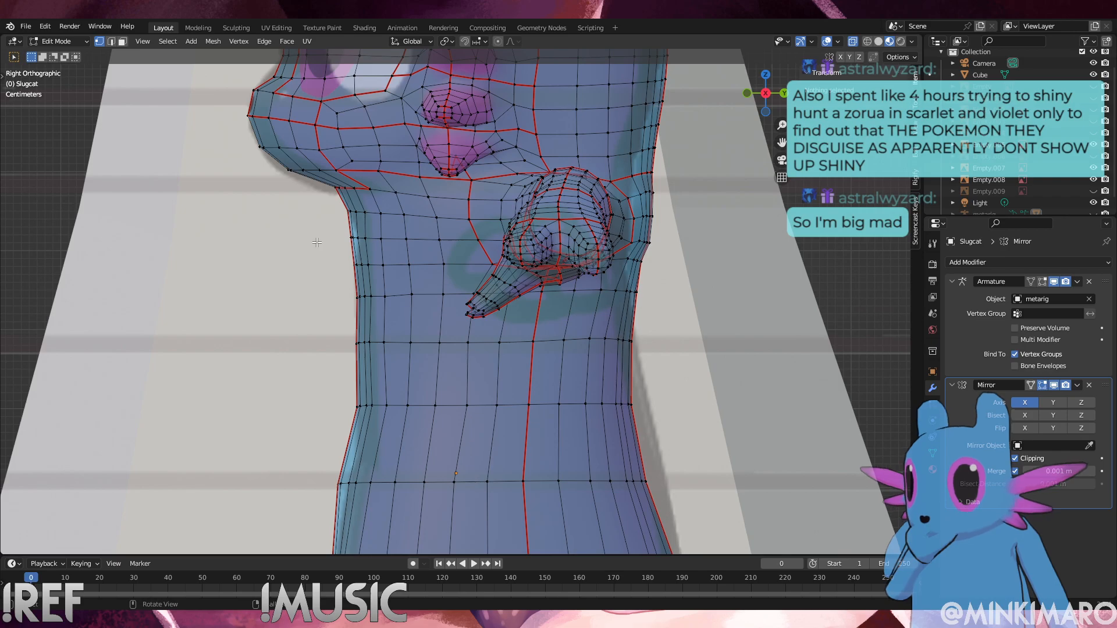
{"action": "left_click_drag", "start_coordinate": [348, 206], "coordinate": [457, 332]}
{"action": "right_click", "coordinate": [301, 320]}
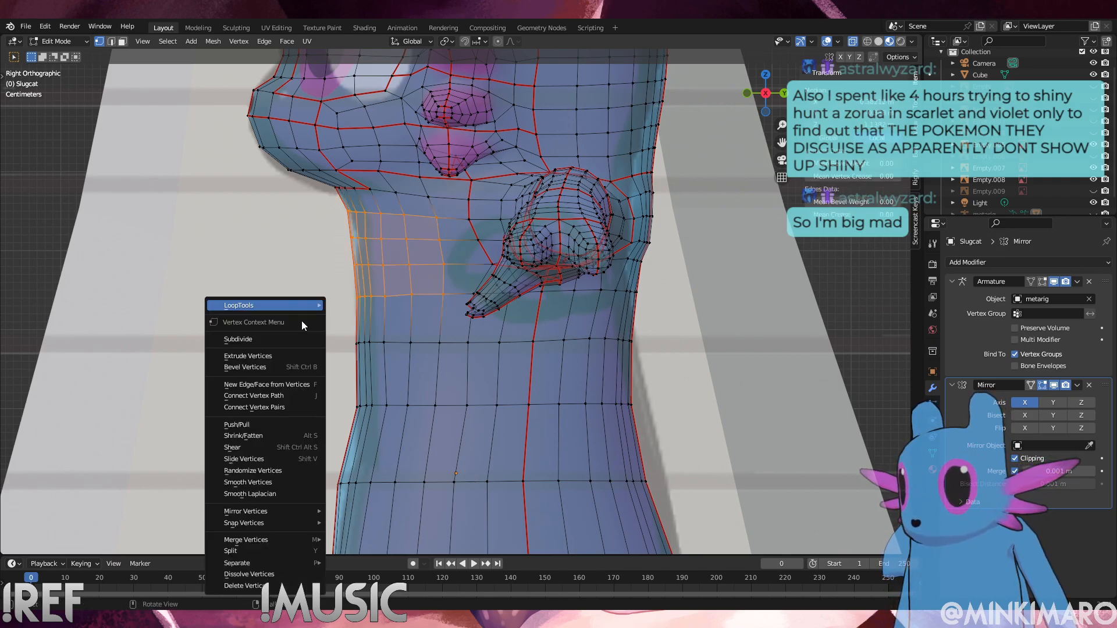
{"action": "left_click", "coordinate": [262, 481]}
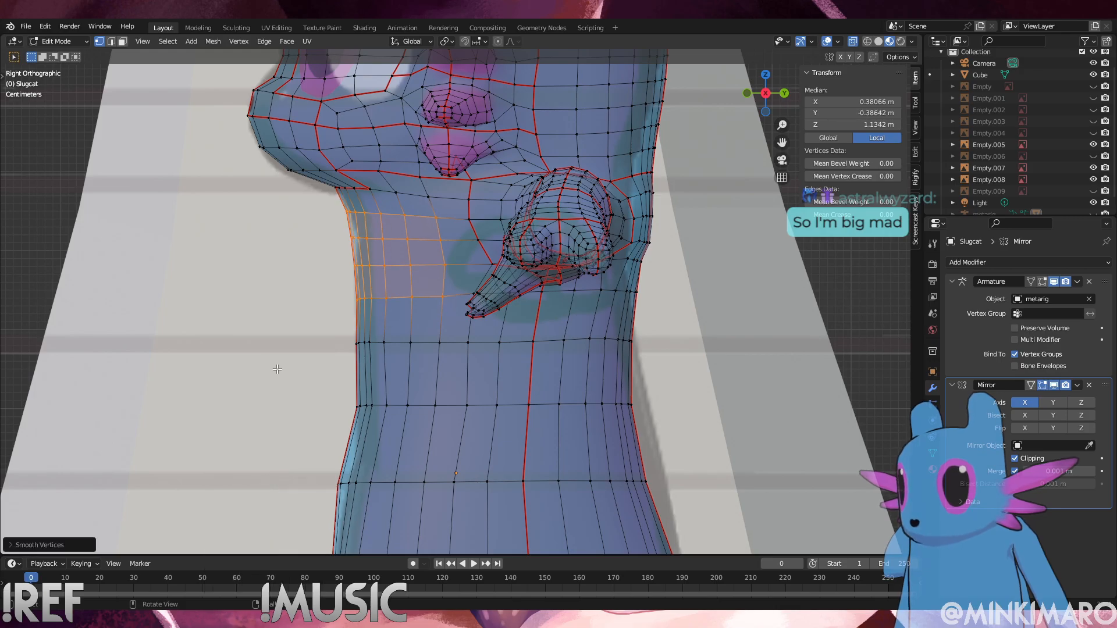
{"action": "left_click", "coordinate": [317, 354]}
{"action": "middle_click_drag", "start_coordinate": [427, 318], "coordinate": [491, 327]}
{"action": "key", "text": "KP_1"}
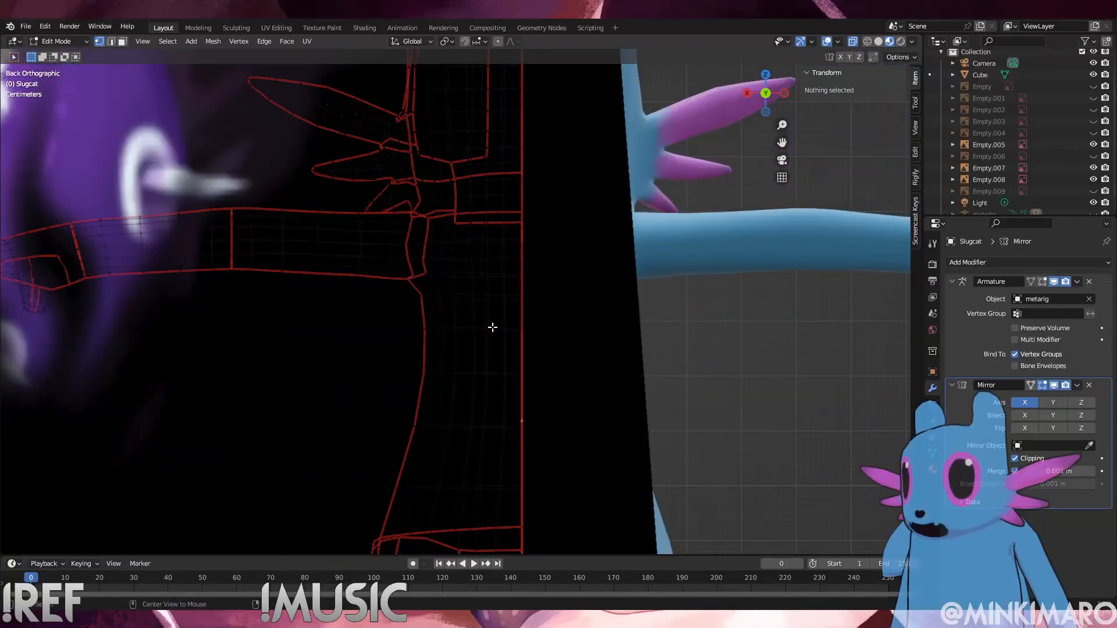
{"action": "key", "text": "KP_3"}
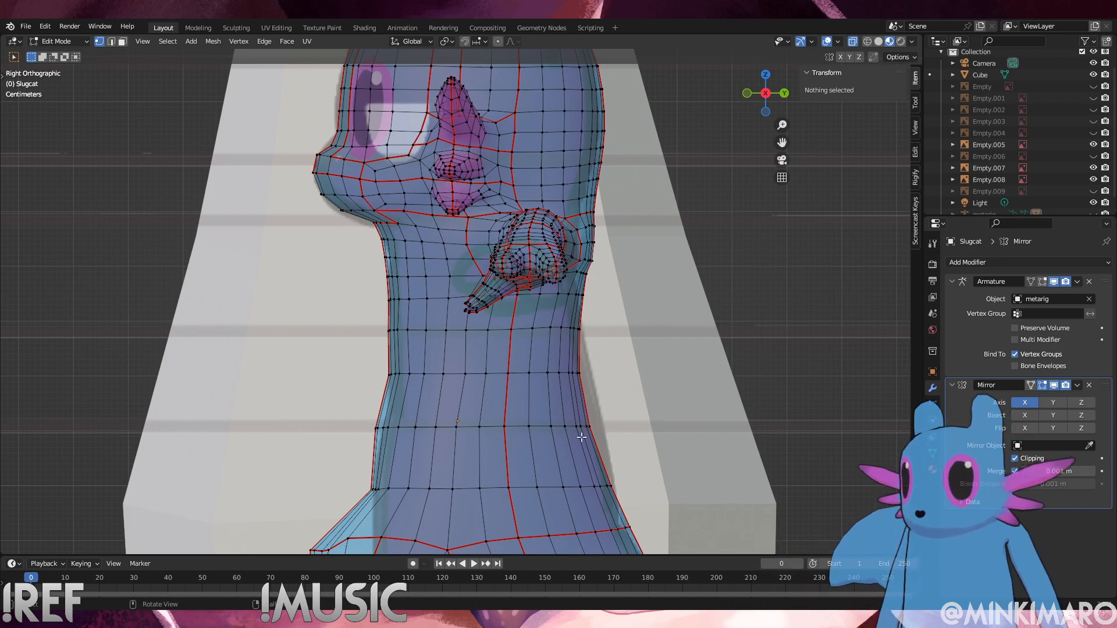
Narrow the lower-neck vertex row, two rows above the chest seam, slightly along global Y and move it back about 0.006 m
{"action": "left_click", "coordinate": [543, 428], "text": "alt"}
{"action": "key", "text": "s"}
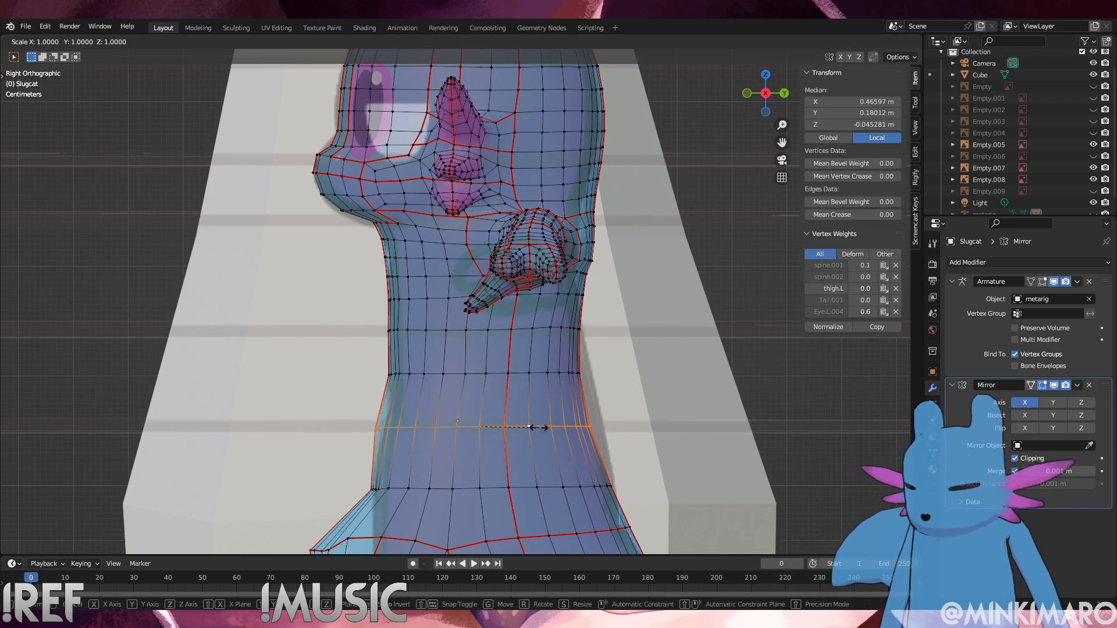
{"action": "key", "text": "Escape"}
{"action": "key", "text": "h"}
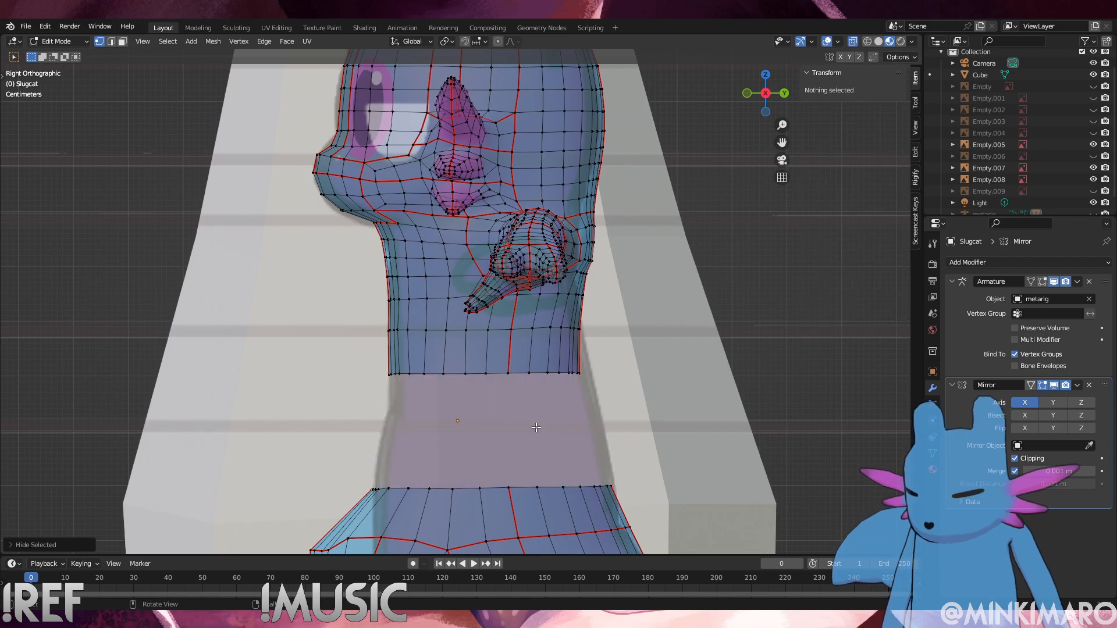
{"action": "key", "text": "alt+h"}
{"action": "key", "text": "g"}
{"action": "key", "text": "y"}
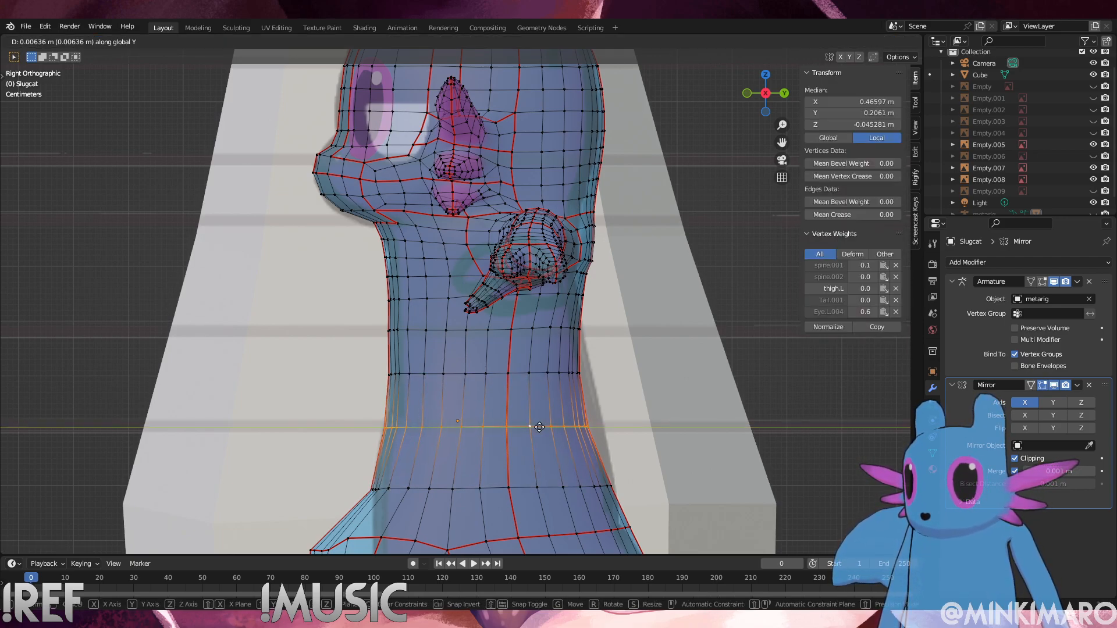
{"action": "left_click", "coordinate": [540, 427]}
{"action": "left_click", "coordinate": [699, 363]}
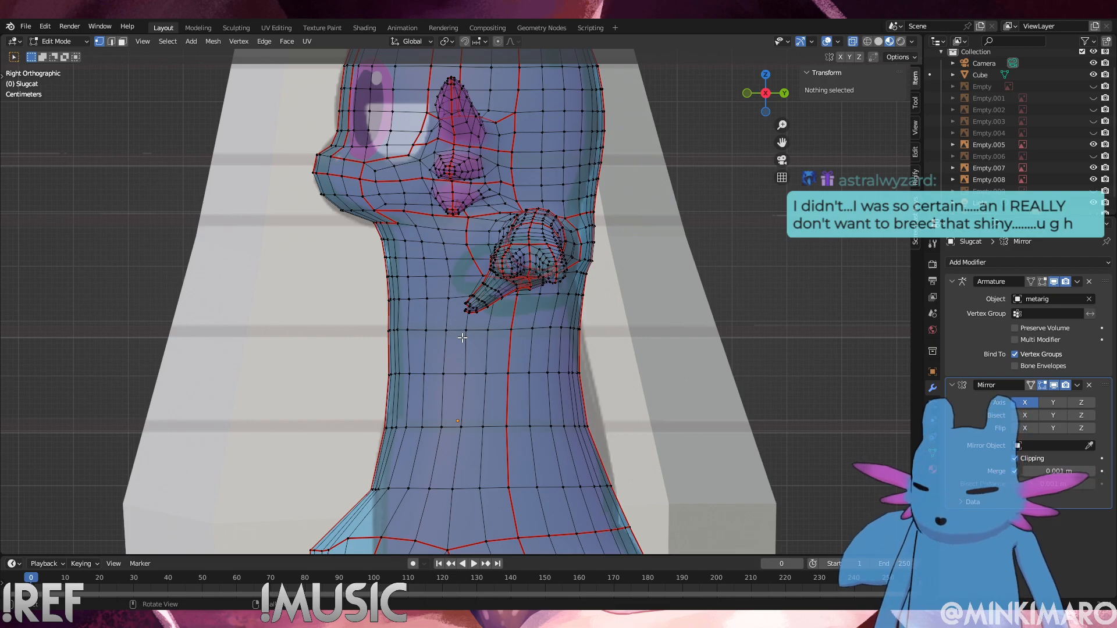
Vertex-slide the vertex near the front of the neck row just below the gill tip by about 0.06, and clear the selection
{"action": "left_click", "coordinate": [412, 335]}
{"action": "key", "text": "h"}
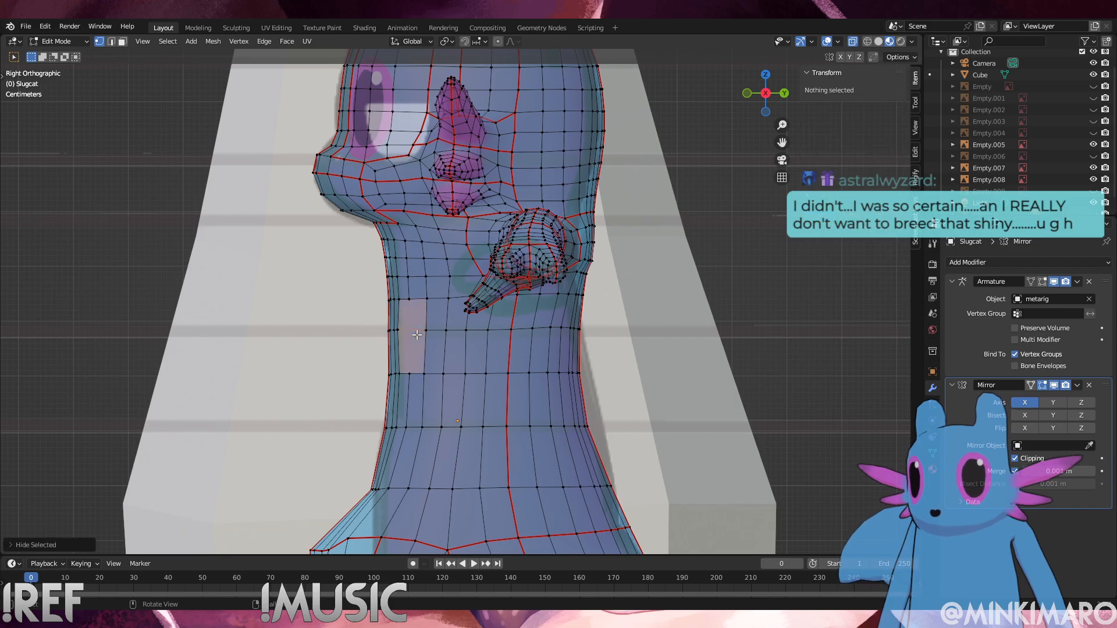
{"action": "left_click", "coordinate": [416, 336]}
{"action": "key", "text": "ctrl+z"}
{"action": "key", "text": "ctrl+z"}
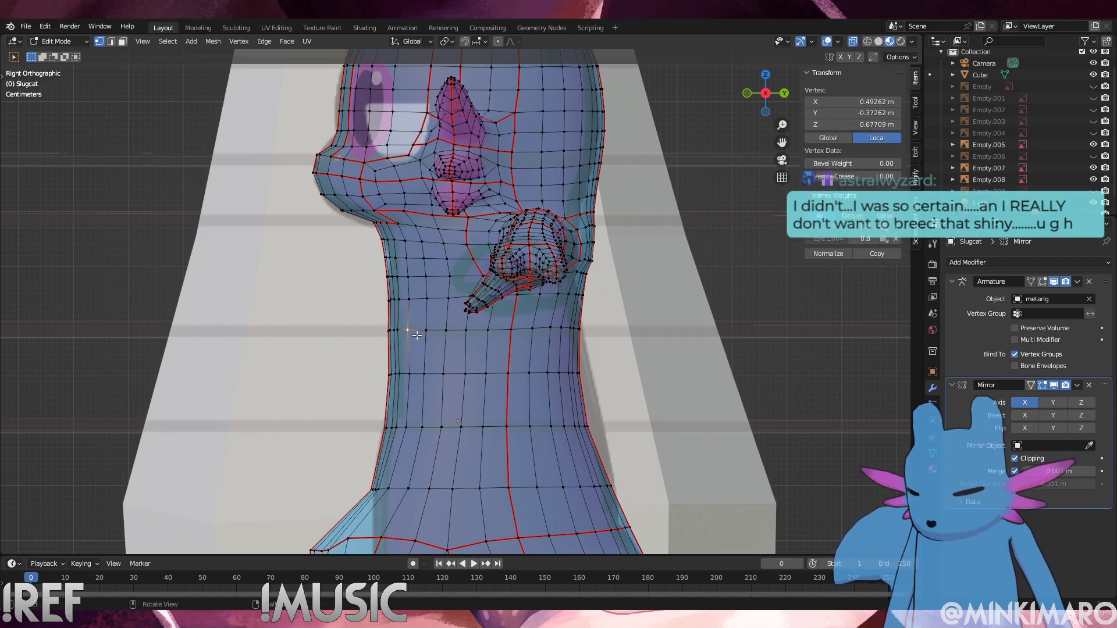
{"action": "key", "text": "shift+v"}
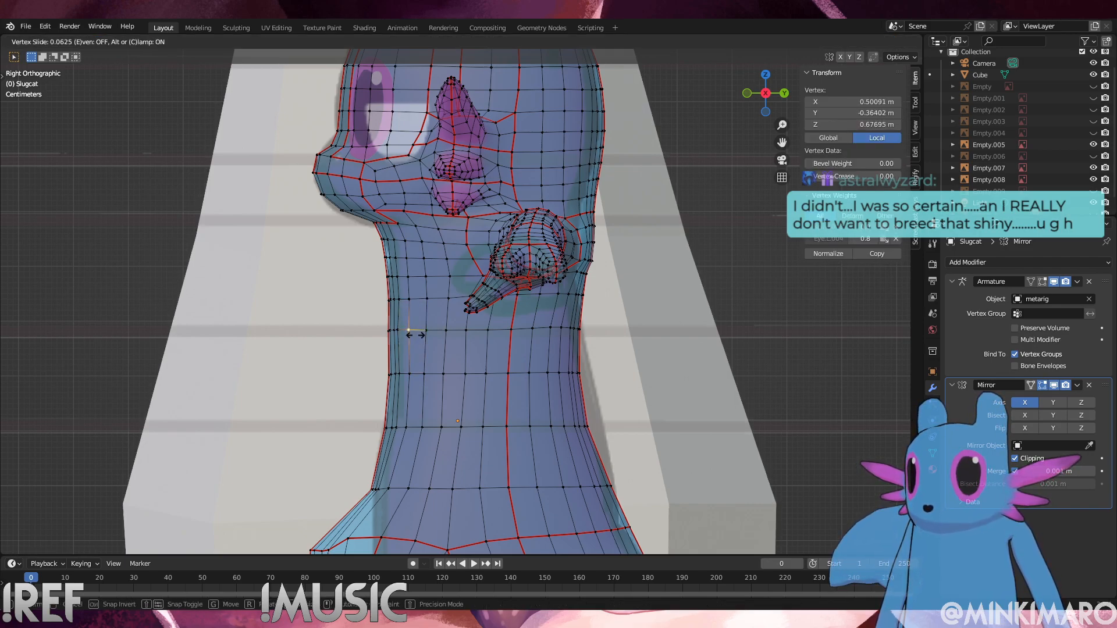
{"action": "left_click", "coordinate": [415, 335]}
{"action": "left_click", "coordinate": [616, 351]}
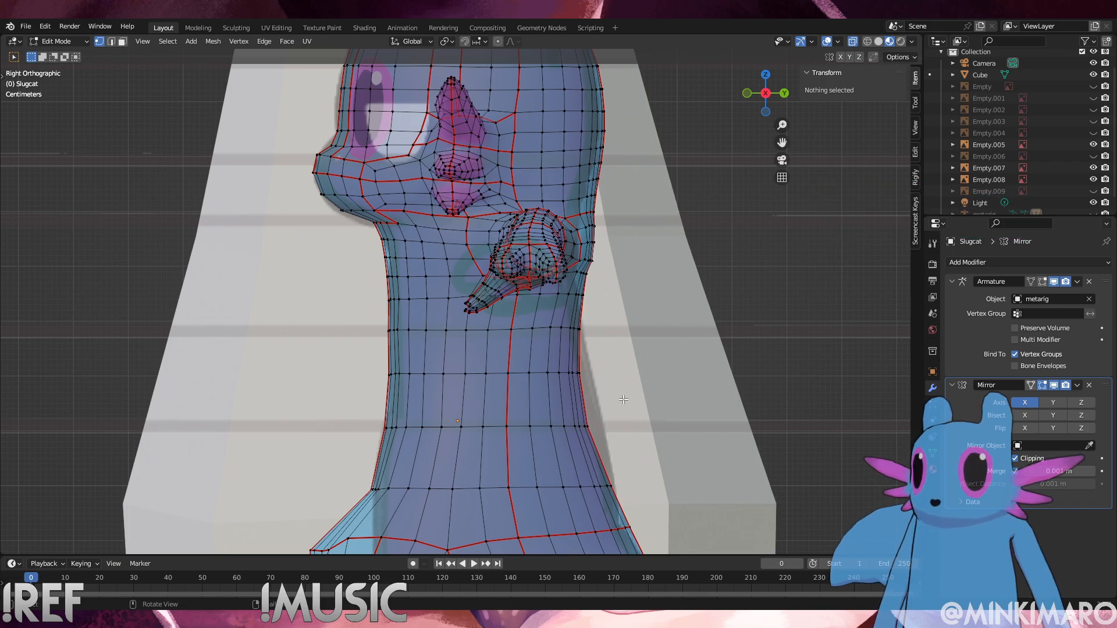
Vertex-slide the middle vertex of the next neck row down by about 0.05, and clear the selection
{"action": "left_click", "coordinate": [448, 374]}
{"action": "key", "text": "shift+v"}
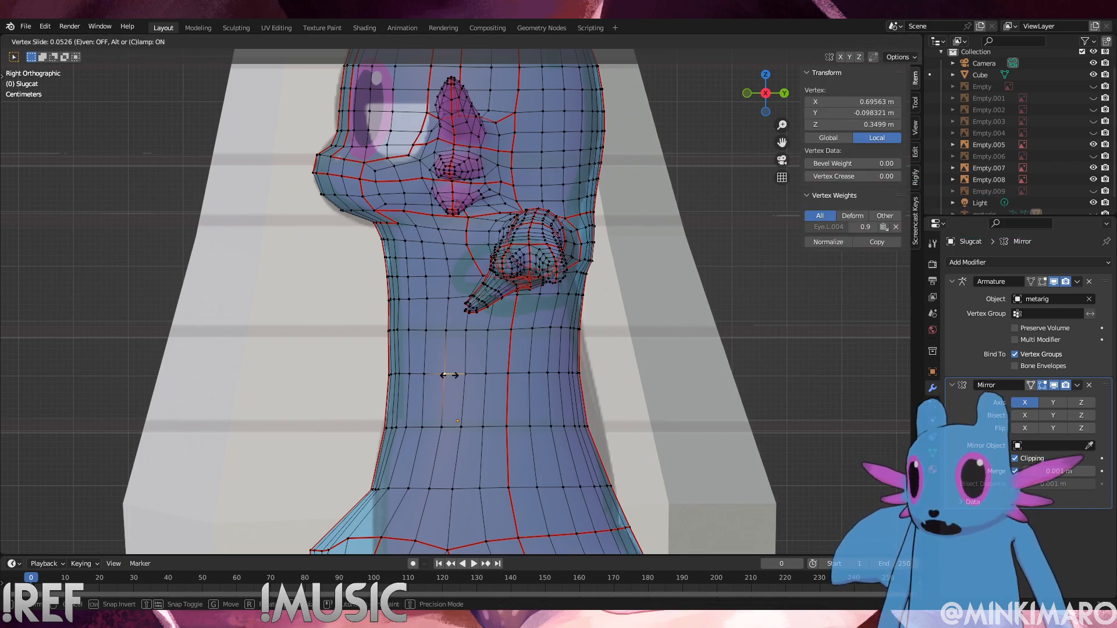
{"action": "left_click", "coordinate": [449, 375]}
{"action": "left_click", "coordinate": [670, 365]}
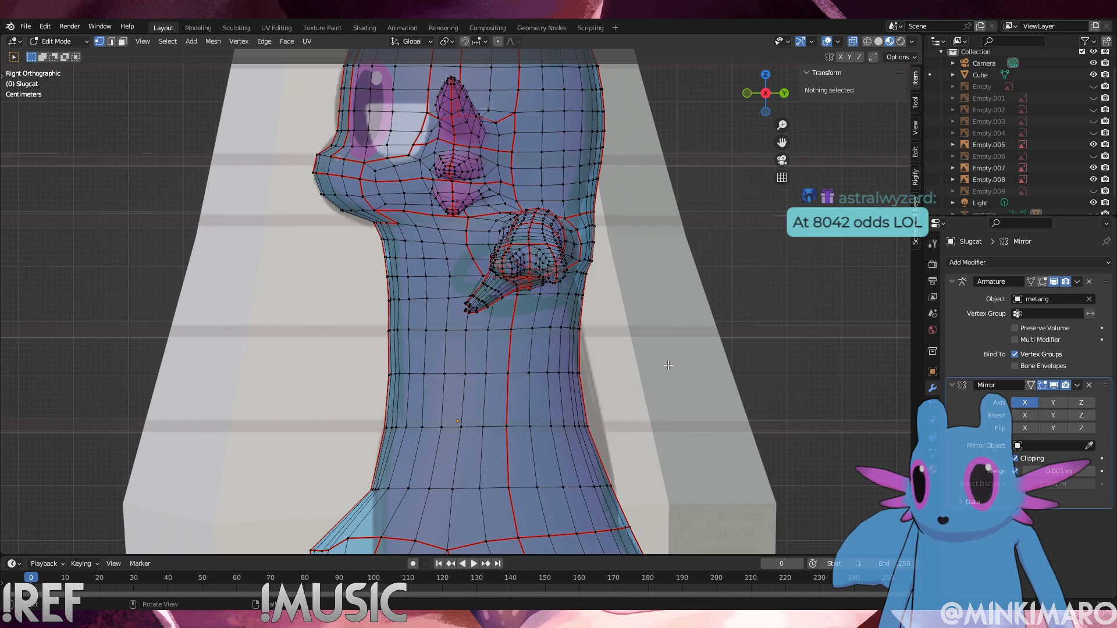
Select the chest and shoulder patch below the neck seam, without the arm and belly vertices, and move it back along global Y
{"action": "middle_click_drag", "start_coordinate": [605, 434], "coordinate": [607, 361], "text": "shift"}
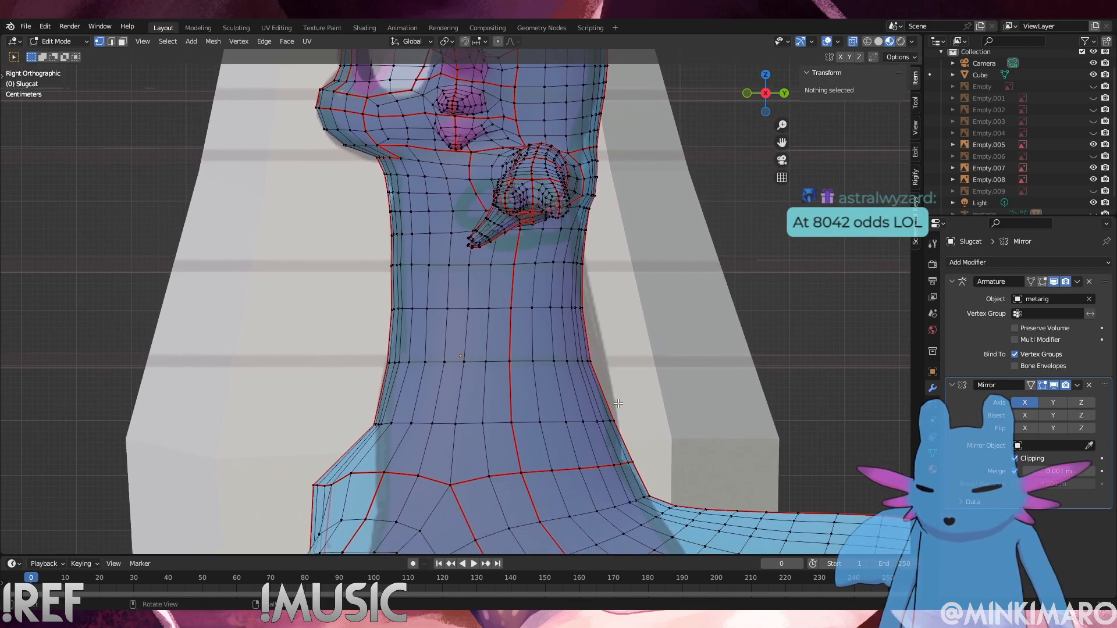
{"action": "middle_click_drag", "start_coordinate": [582, 429], "coordinate": [555, 360], "text": "shift"}
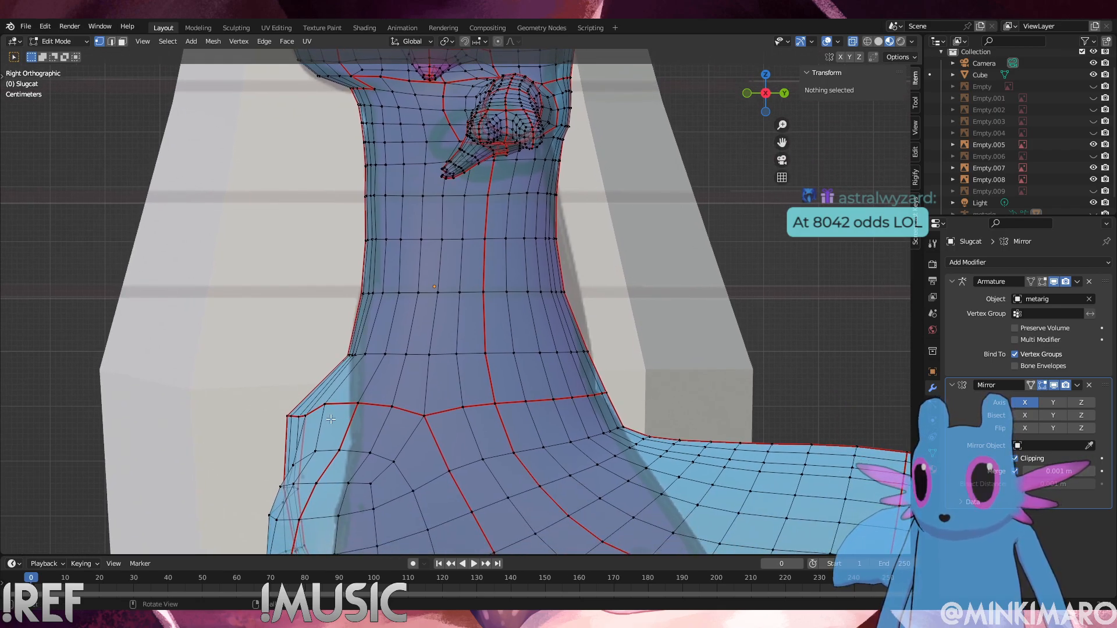
{"action": "scroll", "coordinate": [442, 429], "scroll_direction": "down", "scroll_amount": 3}
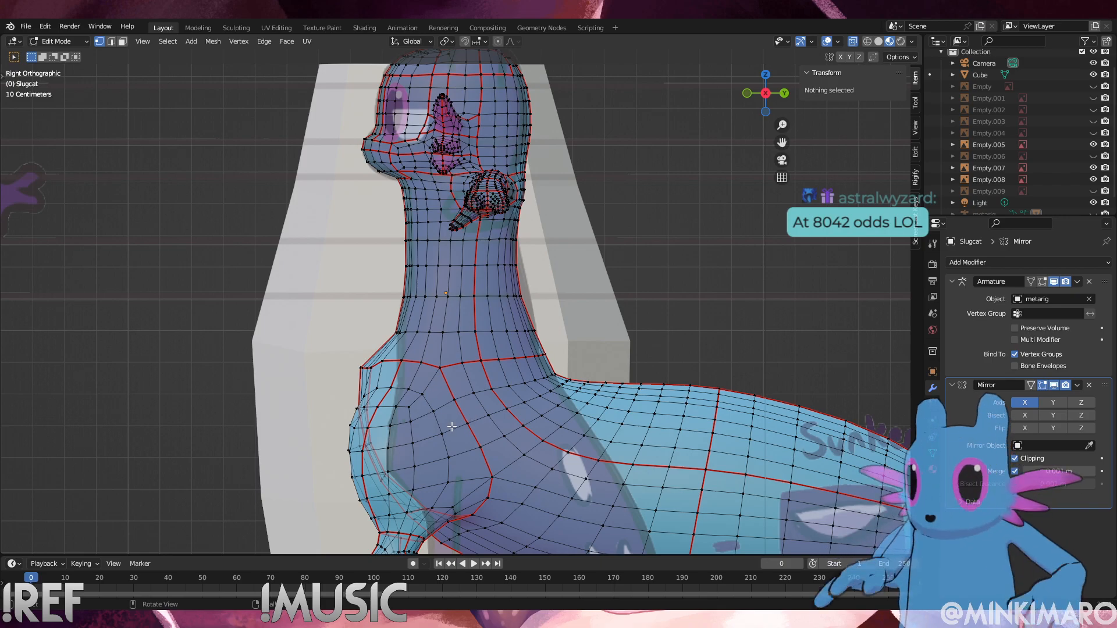
{"action": "scroll", "coordinate": [468, 416], "scroll_direction": "down", "scroll_amount": 2}
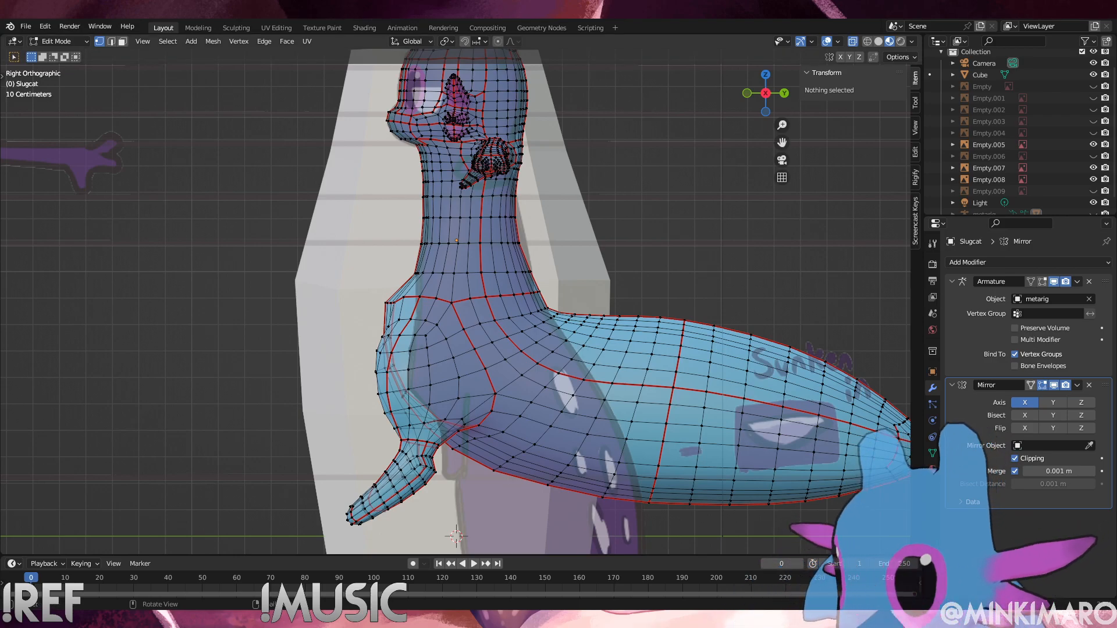
{"action": "left_click_drag", "start_coordinate": [365, 288], "coordinate": [496, 528]}
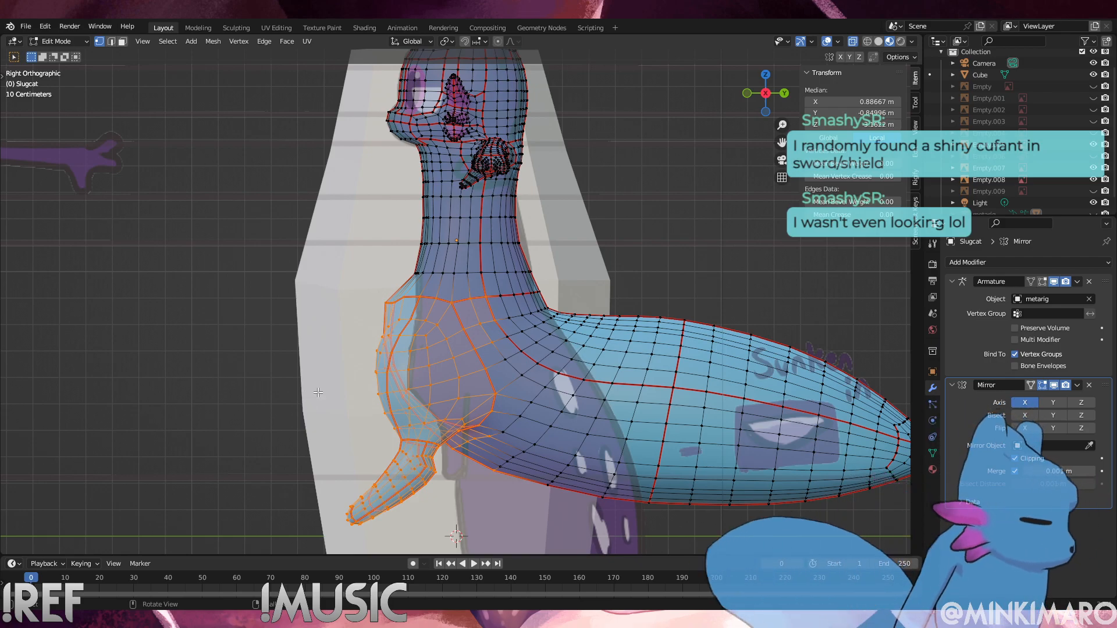
{"action": "key", "text": "alt+a"}
{"action": "left_click_drag", "start_coordinate": [371, 285], "coordinate": [494, 458]}
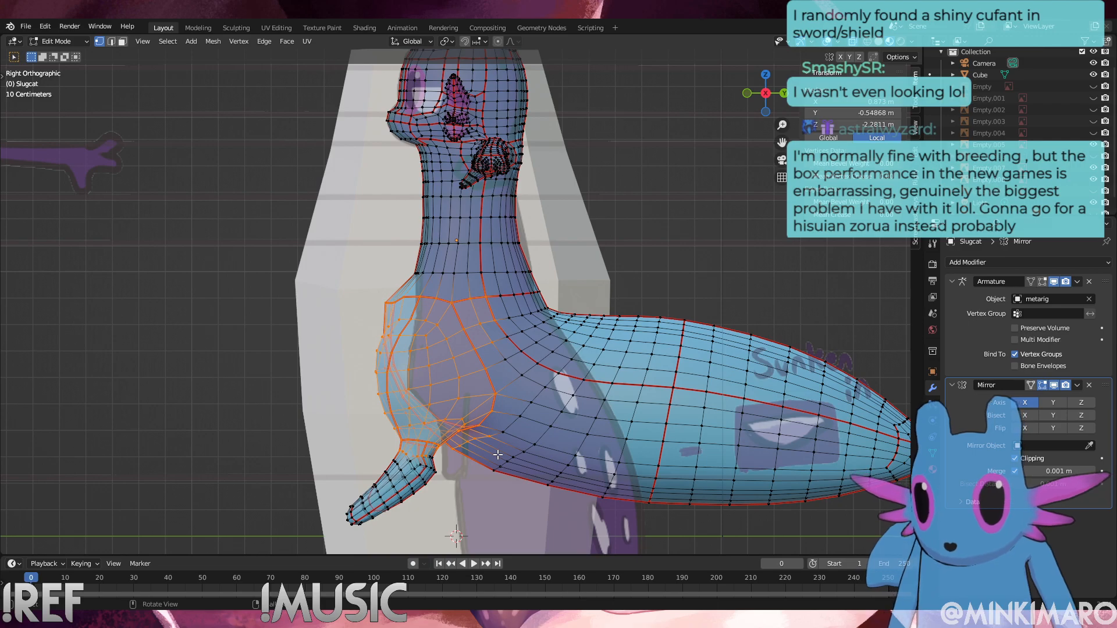
{"action": "left_click_drag", "start_coordinate": [498, 319], "coordinate": [465, 288]}
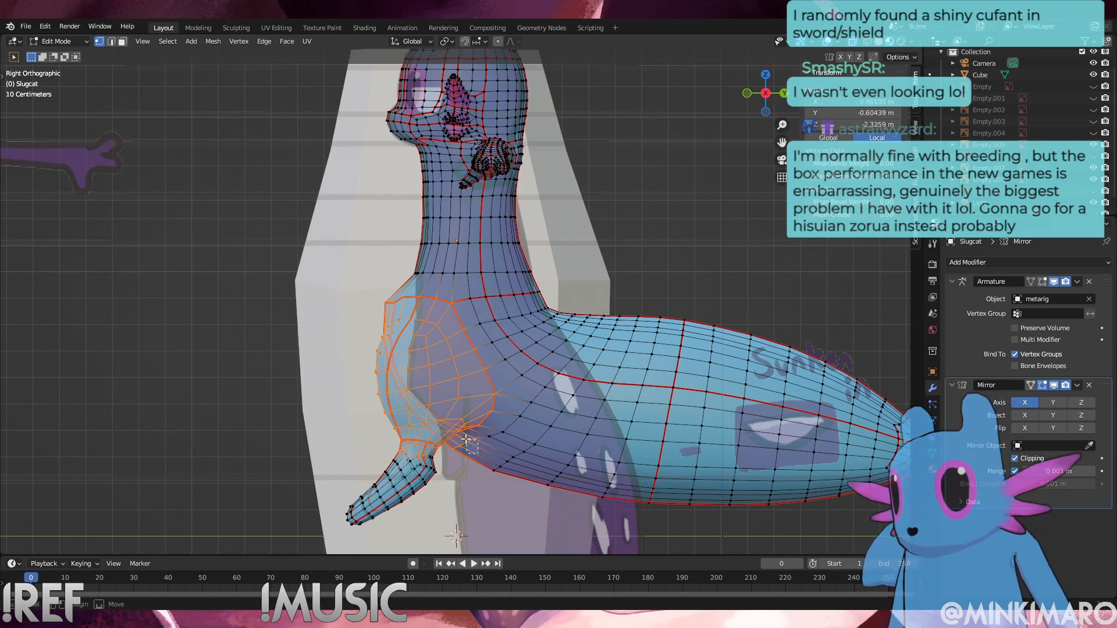
{"action": "left_click_drag", "start_coordinate": [473, 458], "coordinate": [394, 451], "text": "ctrl"}
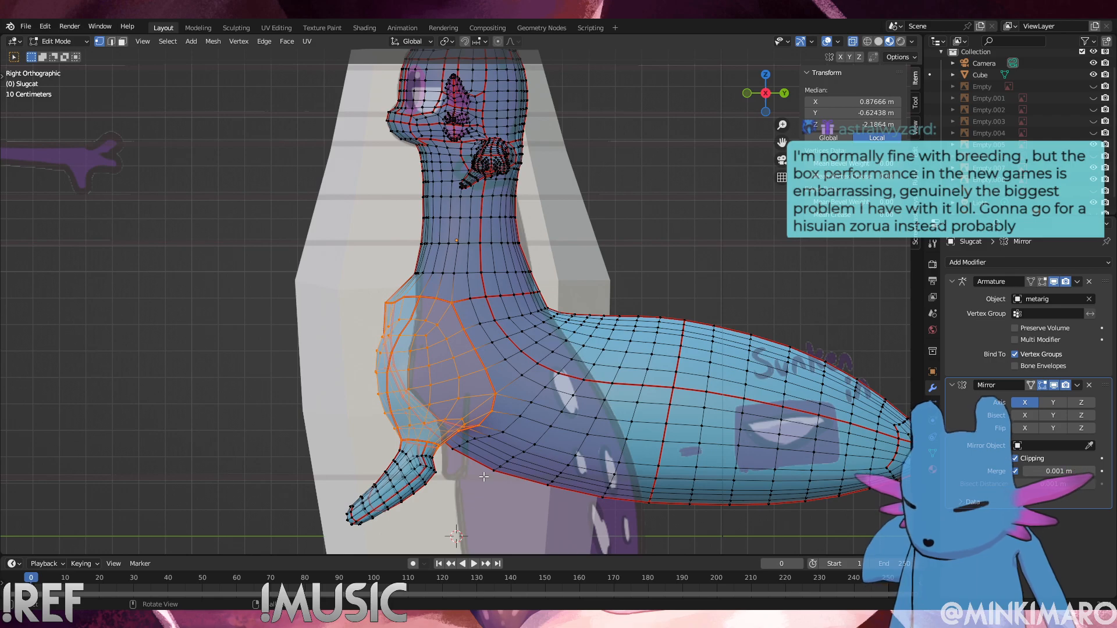
{"action": "key", "text": "g"}
{"action": "key", "text": "y"}
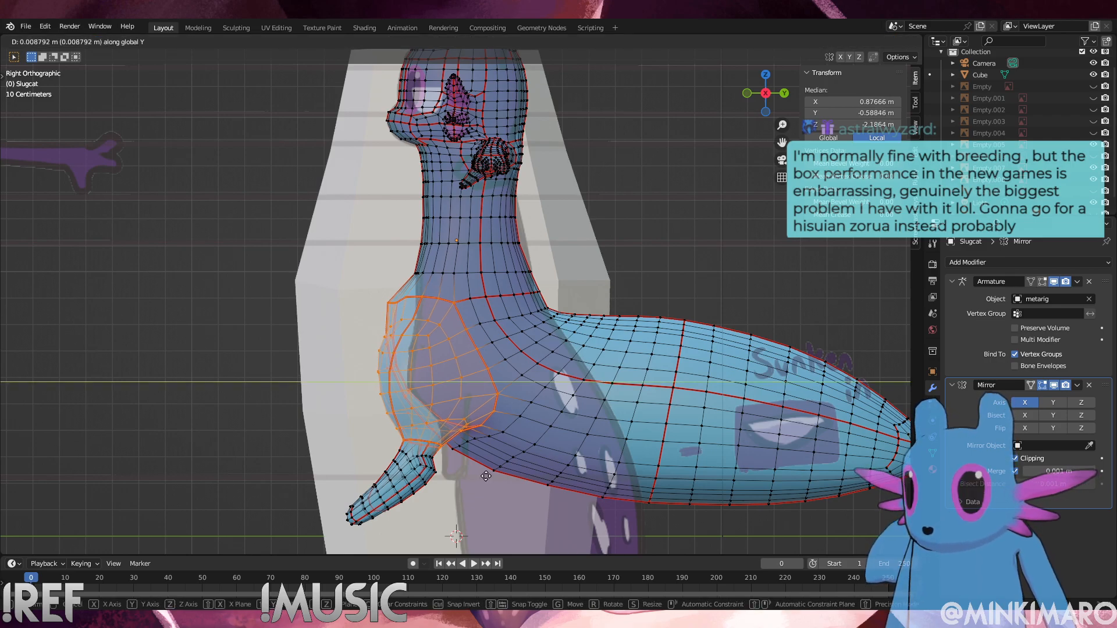
{"action": "left_click", "coordinate": [493, 477]}
Scale the chest and shoulder patch to about 0.81 along global Y and move it back about 0.029 m
{"action": "key", "text": "s"}
{"action": "key", "text": "y"}
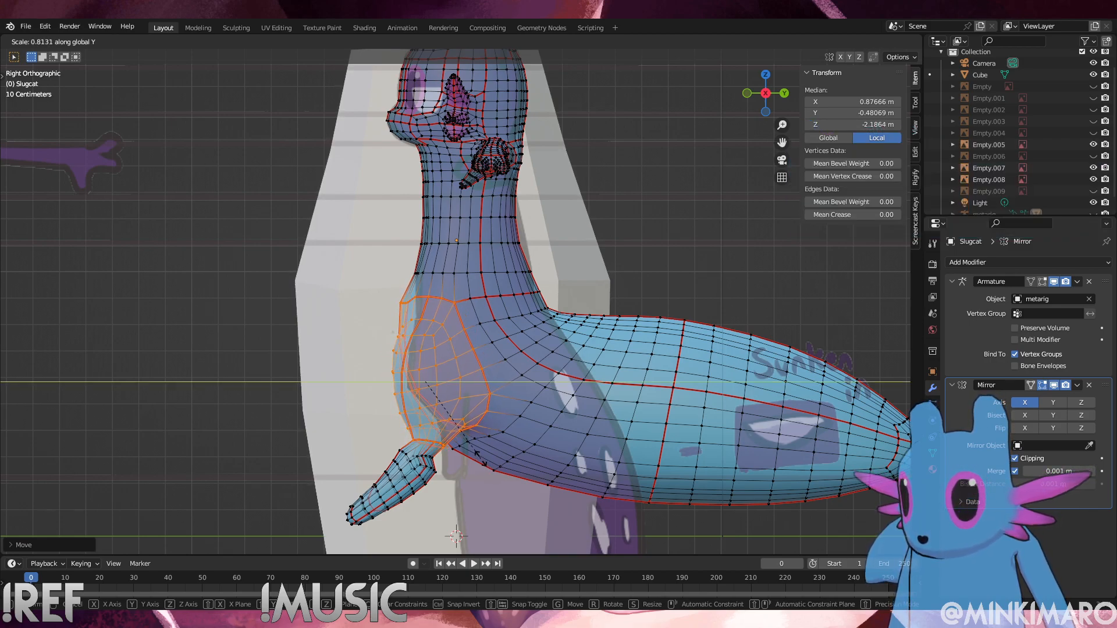
{"action": "left_click", "coordinate": [483, 464]}
{"action": "key", "text": "g"}
{"action": "key", "text": "y"}
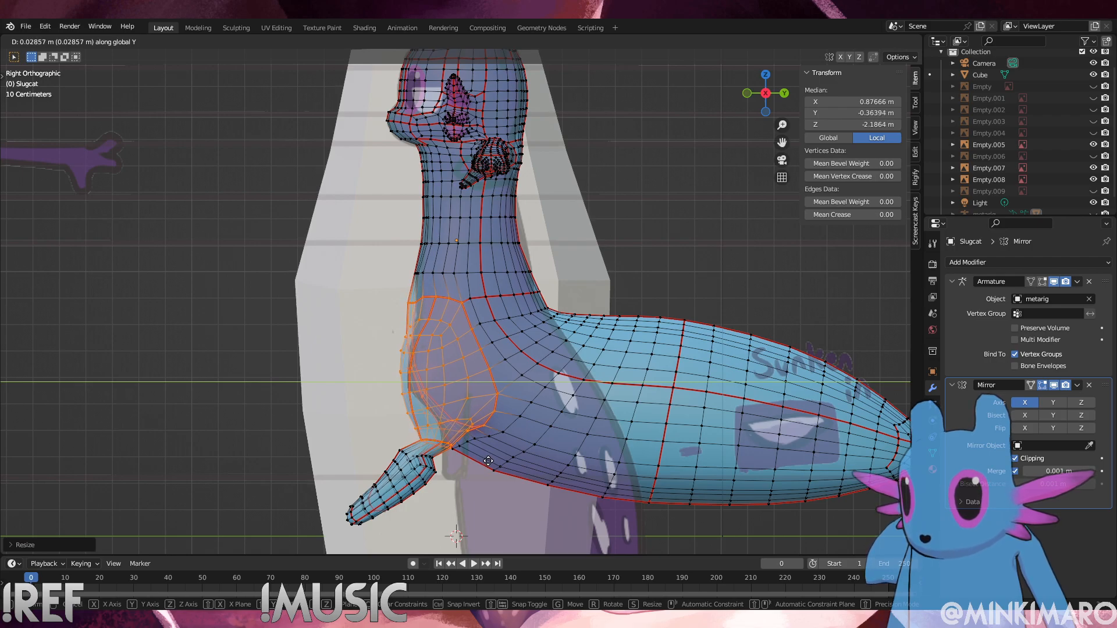
{"action": "left_click", "coordinate": [488, 461]}
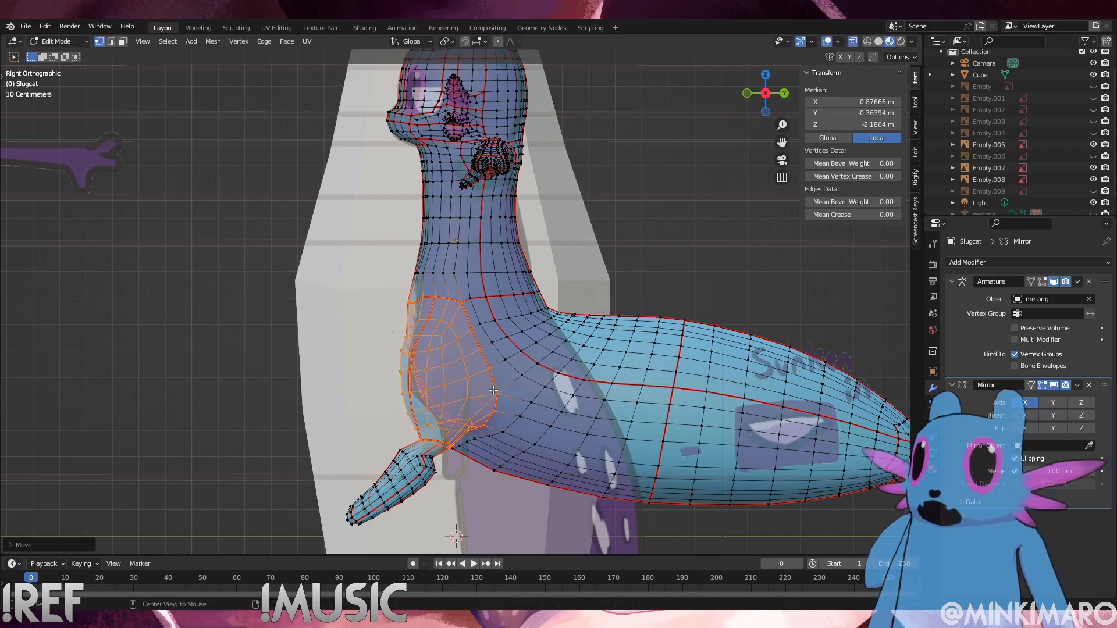
{"action": "key", "text": "KP_1"}
{"action": "key", "text": "KP_3"}
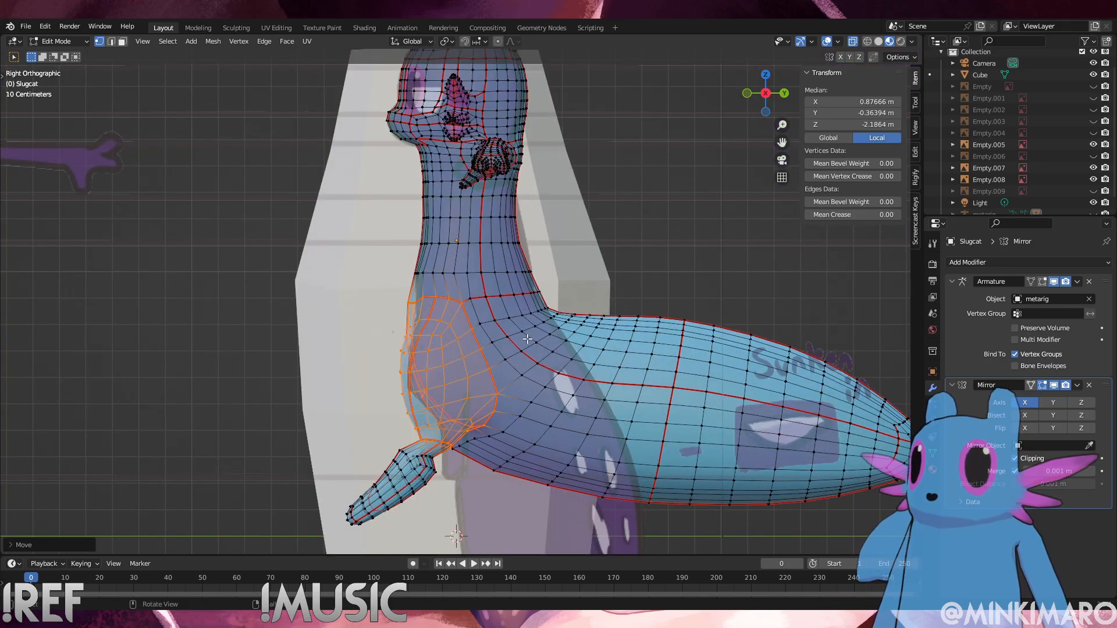
{"action": "middle_click_drag", "start_coordinate": [514, 339], "coordinate": [531, 381]}
{"action": "key", "text": "KP_3"}
Edge-slide the upper part of the vertex path running from the chest seam down behind the shoulder by about 0.18 toward the back
{"action": "scroll", "coordinate": [495, 343], "scroll_direction": "up", "scroll_amount": 5}
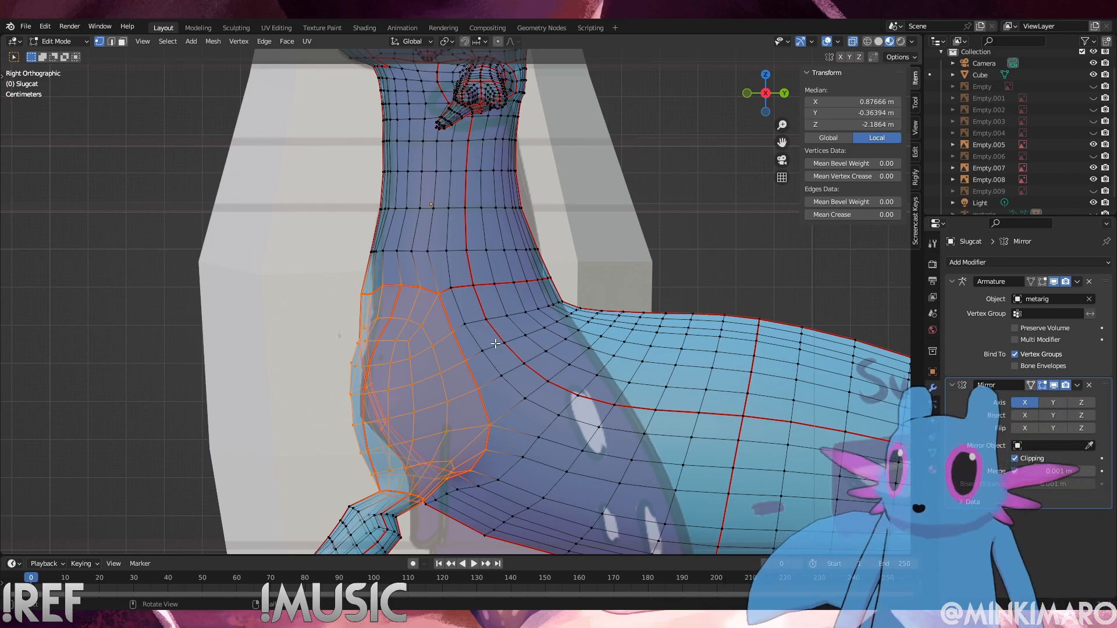
{"action": "left_click", "coordinate": [456, 290]}
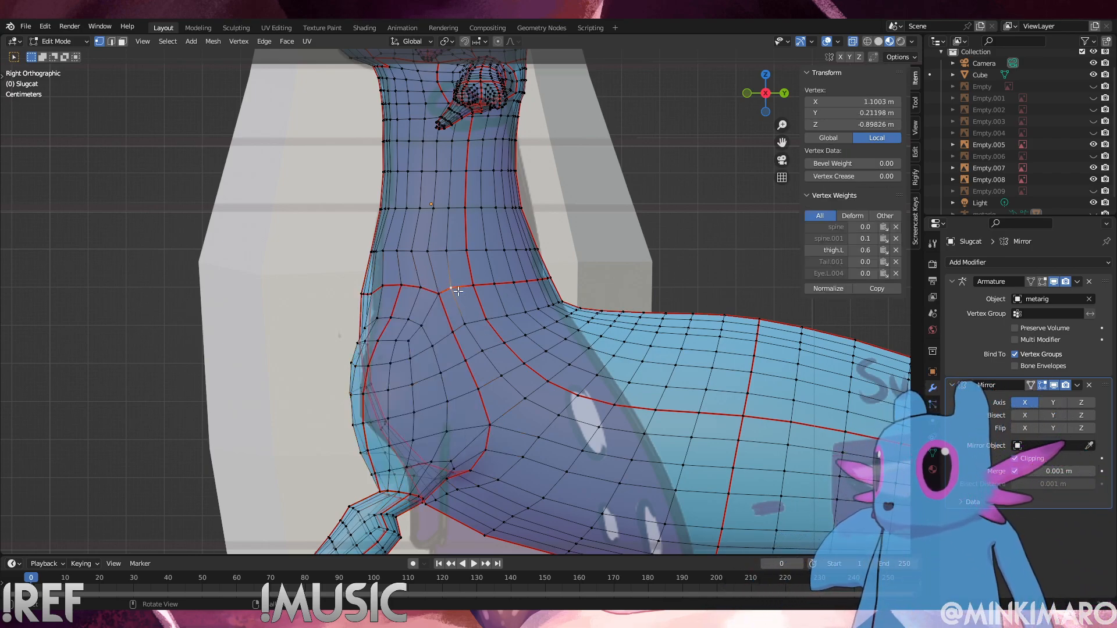
{"action": "left_click", "coordinate": [560, 412], "text": "ctrl"}
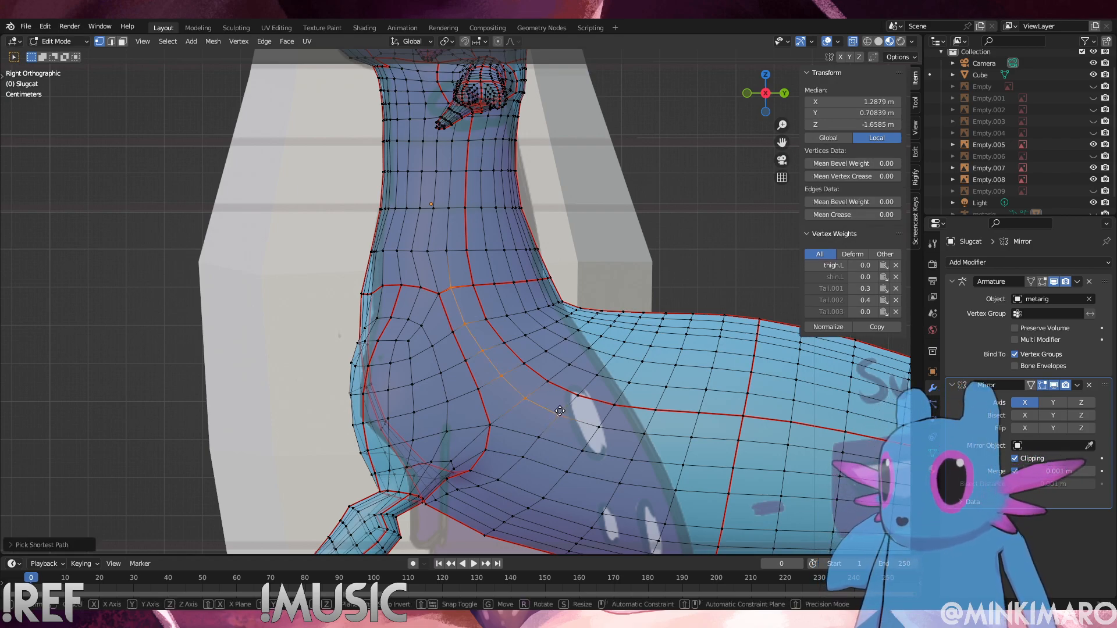
{"action": "key", "text": "g"}
{"action": "key", "text": "g"}
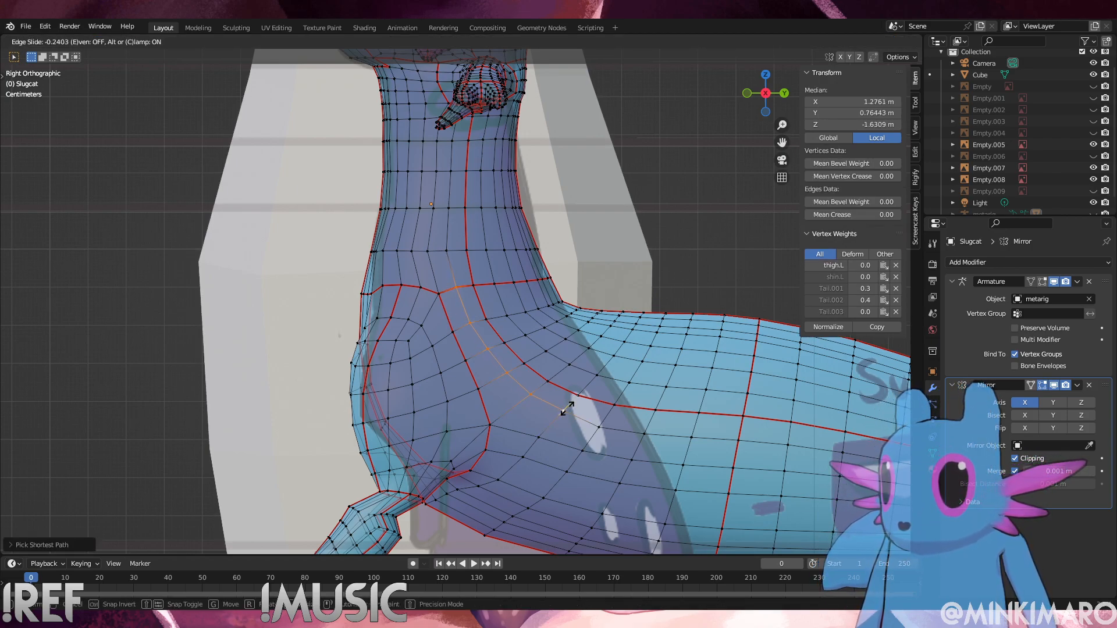
{"action": "left_click", "coordinate": [569, 410]}
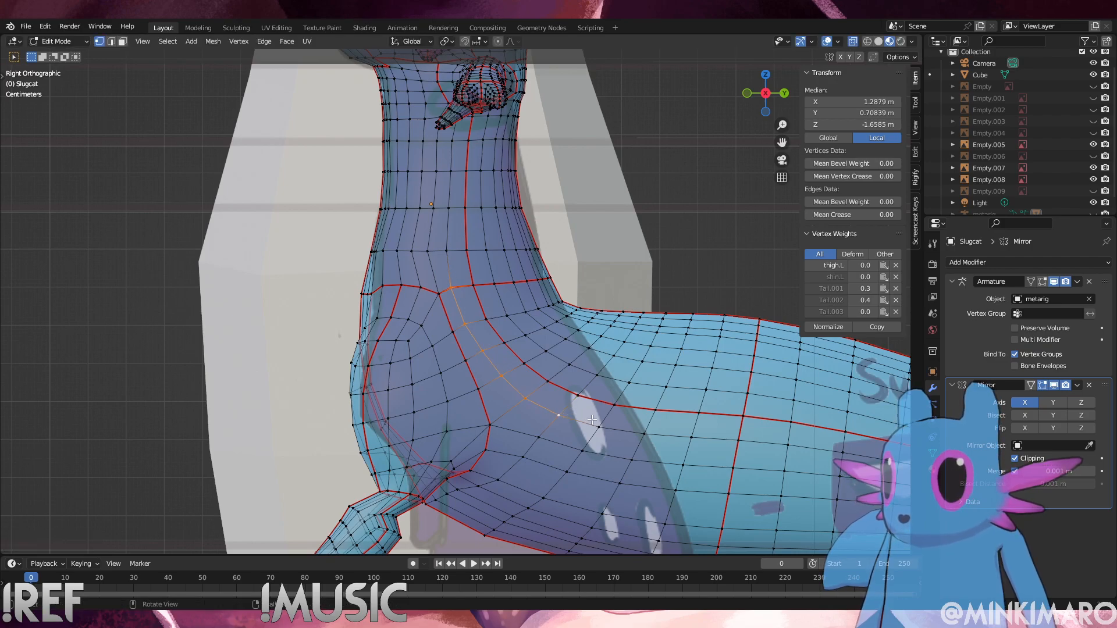
{"action": "left_click_drag", "start_coordinate": [569, 425], "coordinate": [515, 391], "text": "ctrl"}
{"action": "key", "text": "g"}
{"action": "key", "text": "g"}
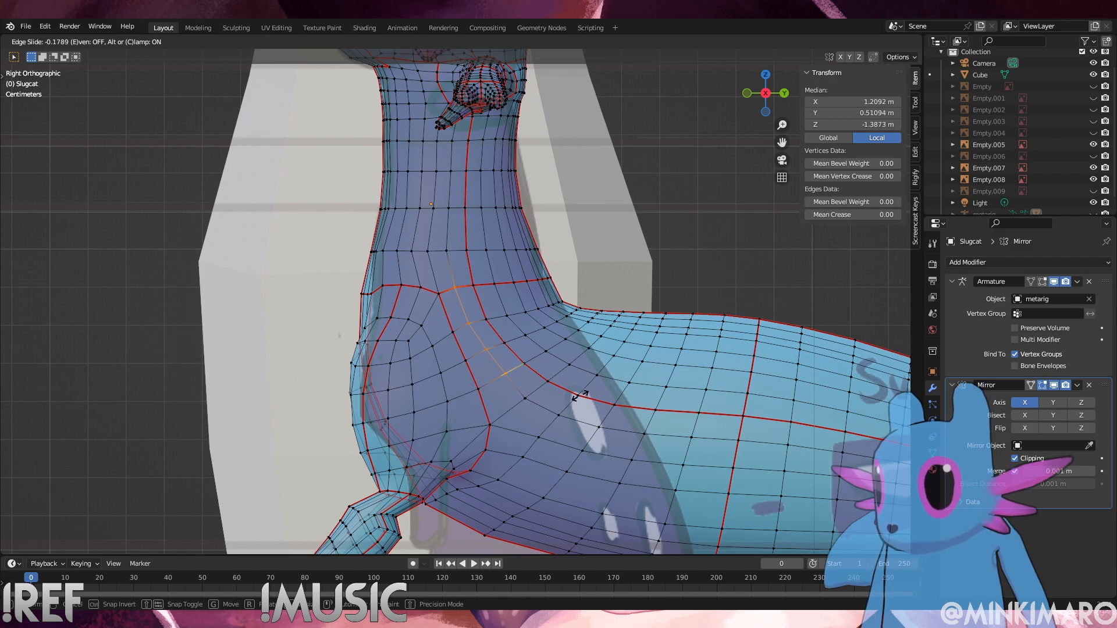
{"action": "left_click", "coordinate": [581, 396]}
Move the path's top vertex on the chest seam about 0.007 m down and slightly back, and clear the selection
{"action": "left_click", "coordinate": [455, 290]}
{"action": "key", "text": "g"}
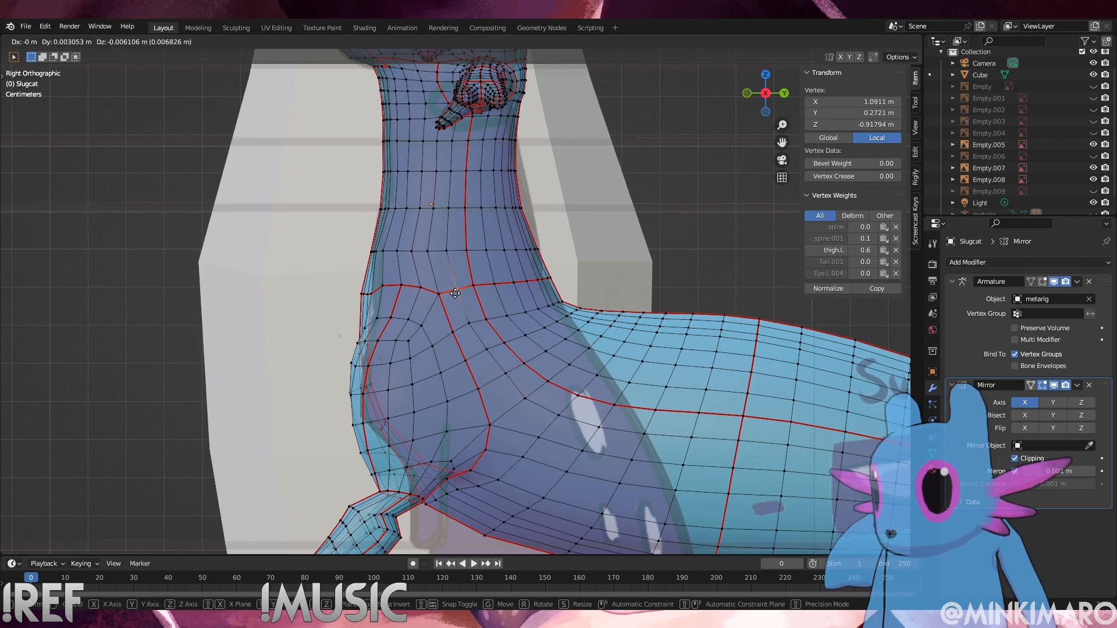
{"action": "left_click", "coordinate": [455, 293]}
{"action": "left_click", "coordinate": [593, 266]}
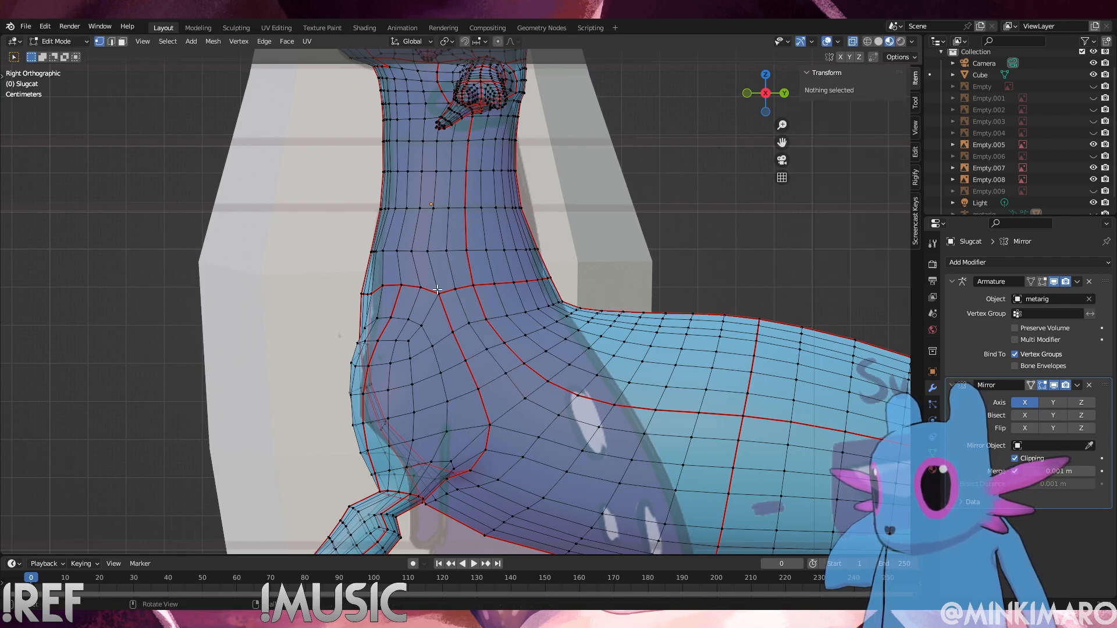
Move the vertex near the front of the neck row just above the chest seam slightly back
{"action": "left_click", "coordinate": [383, 254]}
{"action": "scroll", "coordinate": [407, 273], "scroll_direction": "up", "scroll_amount": 4}
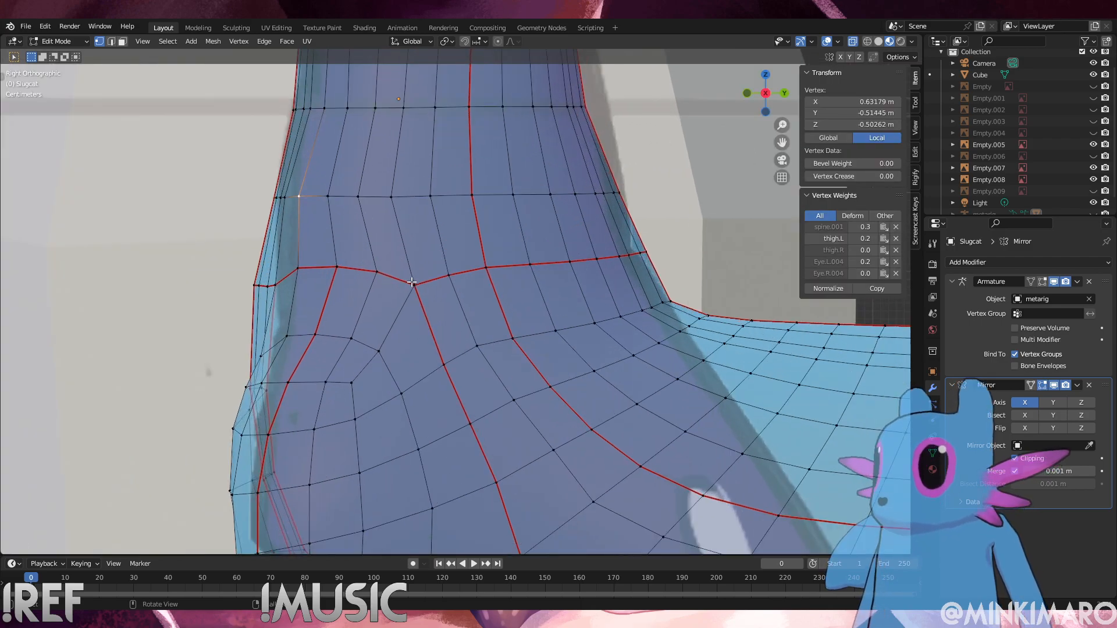
{"action": "key", "text": "g"}
{"action": "left_click", "coordinate": [420, 281]}
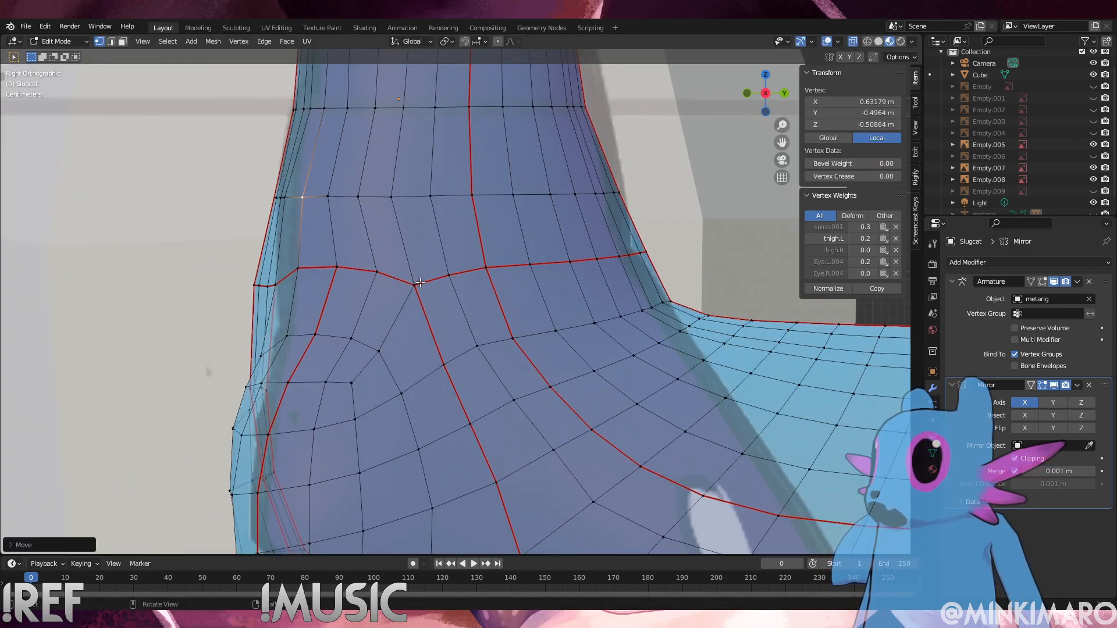
Select the front end of the chest seam and edge-slide it up to line up with the neighbouring seam vertices
{"action": "left_click", "coordinate": [288, 201]}
{"action": "left_click_drag", "start_coordinate": [290, 296], "coordinate": [214, 266]}
{"action": "key", "text": "g"}
{"action": "left_click", "coordinate": [213, 257]}
{"action": "key", "text": "g"}
{"action": "key", "text": "g"}
{"action": "left_click", "coordinate": [212, 249]}
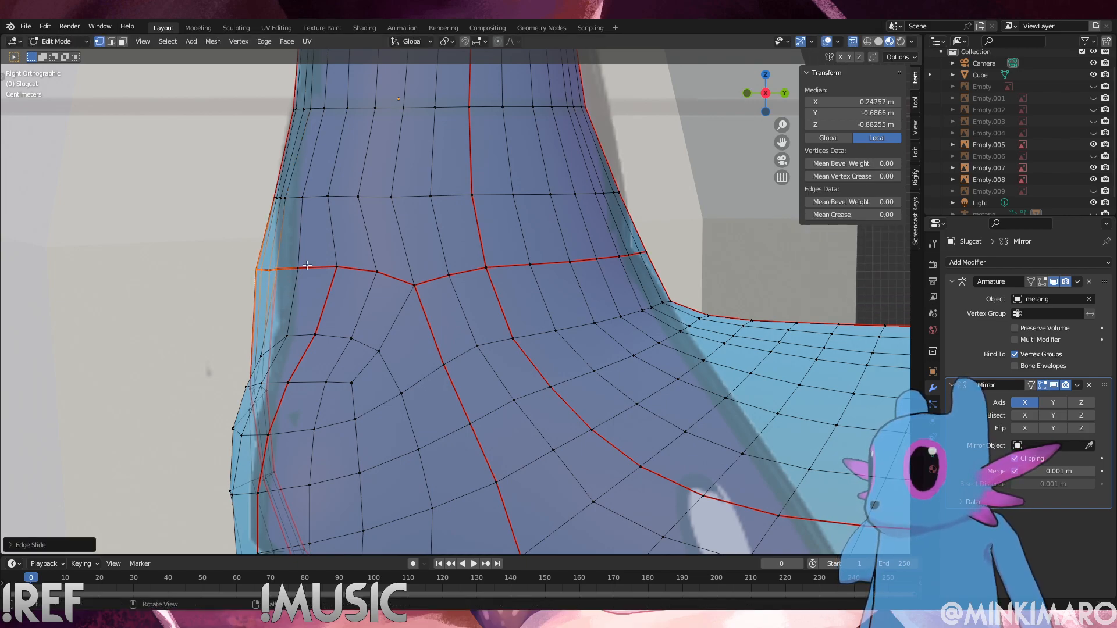
{"action": "middle_click_drag", "start_coordinate": [216, 249], "coordinate": [364, 286]}
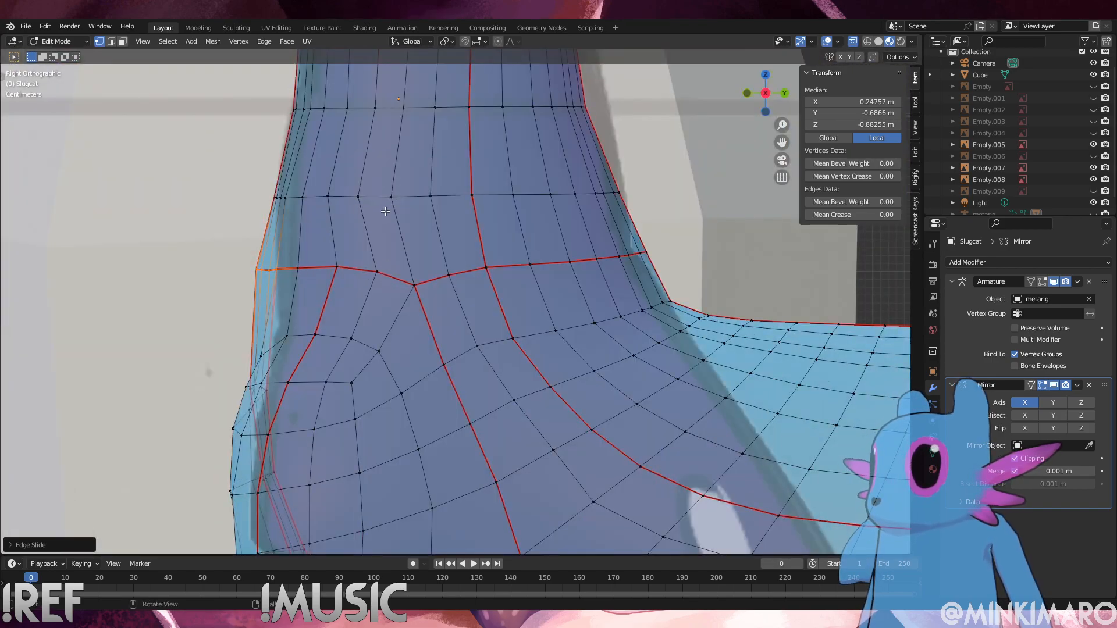
Vertex-slide the vertex above the front part of the chest seam slightly along the neck row just above it
{"action": "left_click", "coordinate": [364, 207]}
{"action": "key", "text": "g"}
{"action": "key", "text": "g"}
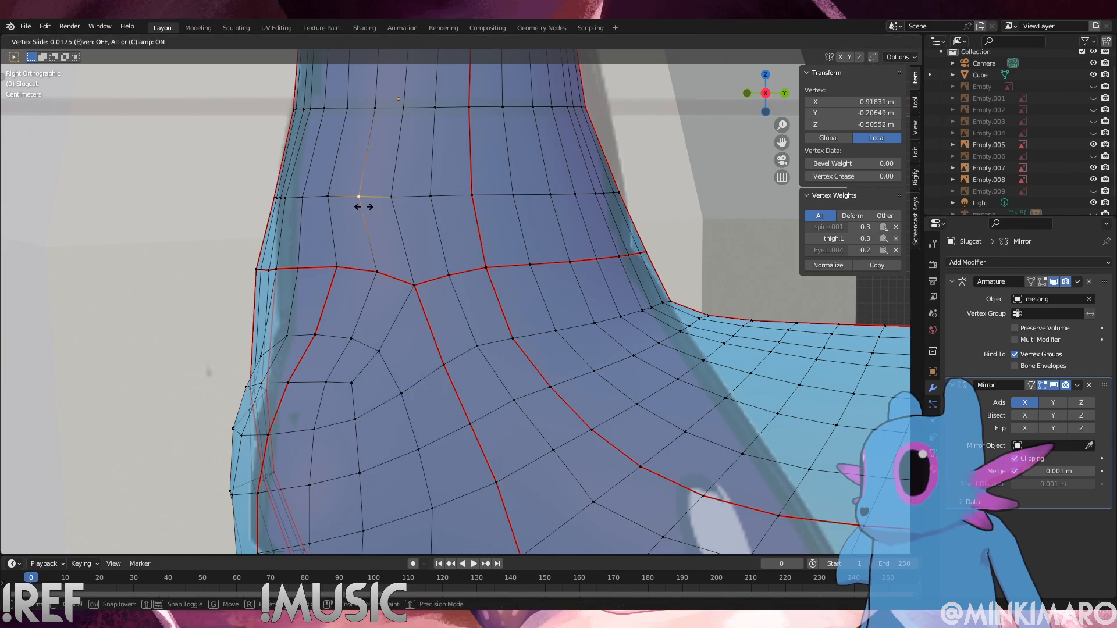
{"action": "left_click", "coordinate": [339, 203]}
Vertex-slide three neighbouring chest-seam vertices, ending with the corner where the shoulder seam branches off, toward the front
{"action": "left_click", "coordinate": [340, 270]}
{"action": "key", "text": "g"}
{"action": "key", "text": "g"}
{"action": "left_click", "coordinate": [327, 269]}
{"action": "left_click", "coordinate": [374, 278]}
{"action": "key", "text": "g"}
{"action": "key", "text": "g"}
{"action": "left_click", "coordinate": [360, 277]}
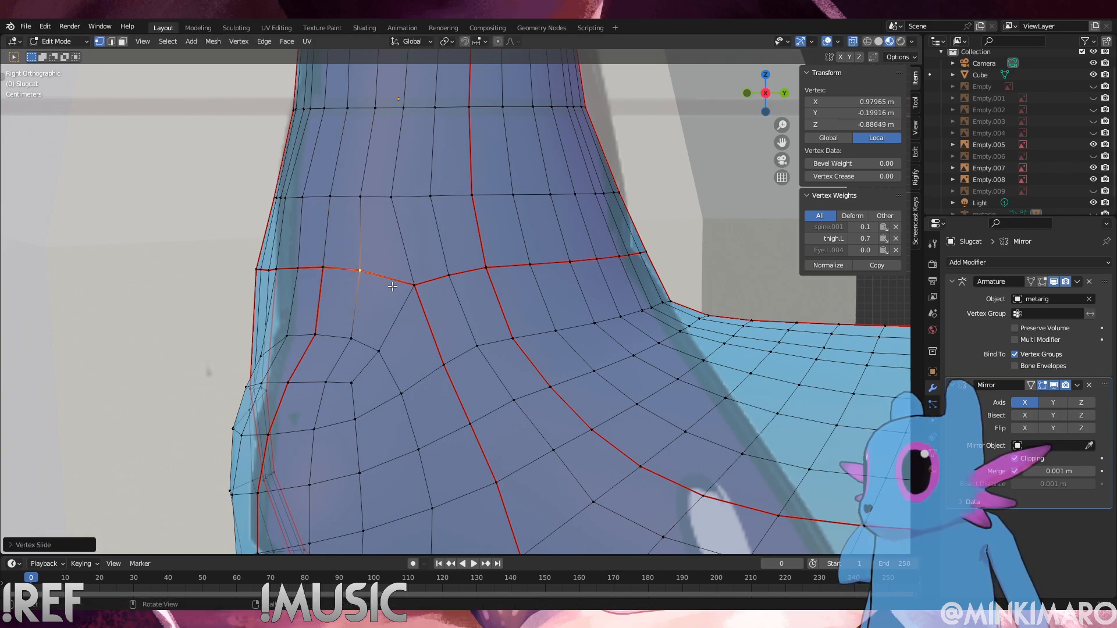
{"action": "left_click", "coordinate": [415, 285]}
{"action": "key", "text": "g"}
{"action": "key", "text": "g"}
{"action": "left_click", "coordinate": [407, 285]}
Vertex-slide the vertex above the shoulder seam corner toward the back along the first neck row
{"action": "left_click", "coordinate": [391, 197]}
{"action": "key", "text": "g"}
{"action": "key", "text": "g"}
{"action": "left_click", "coordinate": [399, 196]}
Vertex-slide the two neighbouring middle vertices of the second neck row above the chest seam slightly to even their spacing
{"action": "left_click", "coordinate": [374, 107]}
{"action": "key", "text": "g"}
{"action": "key", "text": "g"}
{"action": "left_click", "coordinate": [401, 116]}
{"action": "key", "text": "g"}
{"action": "key", "text": "g"}
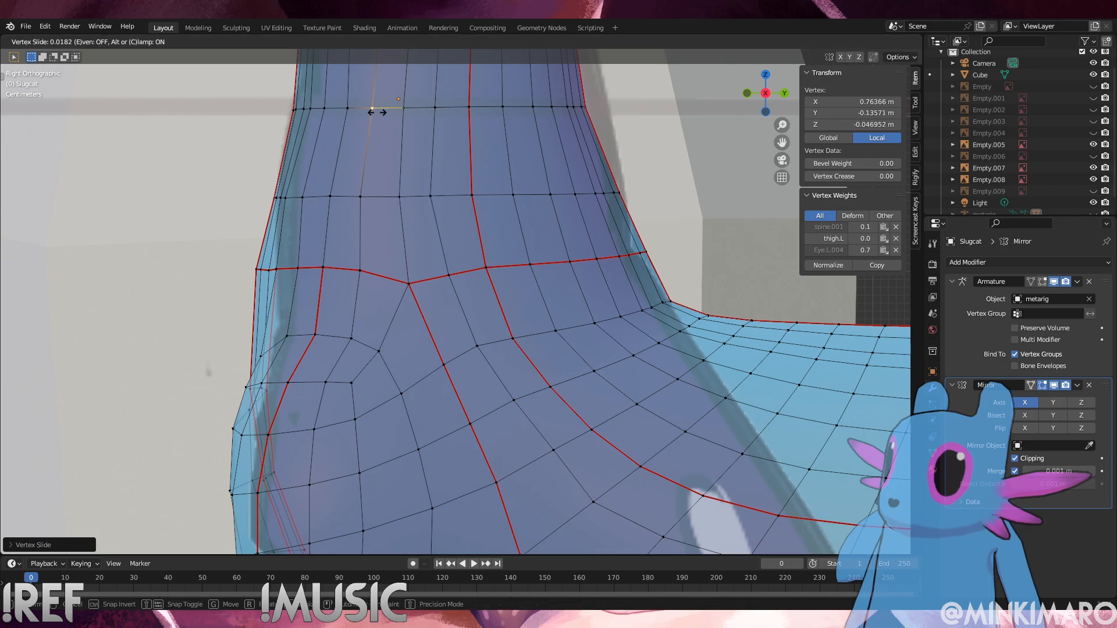
{"action": "left_click", "coordinate": [380, 111]}
Vertex-slide the vertex just in front of the side seam on the first neck row by about 0.17 toward the back
{"action": "left_click", "coordinate": [434, 198]}
{"action": "key", "text": "g"}
{"action": "key", "text": "g"}
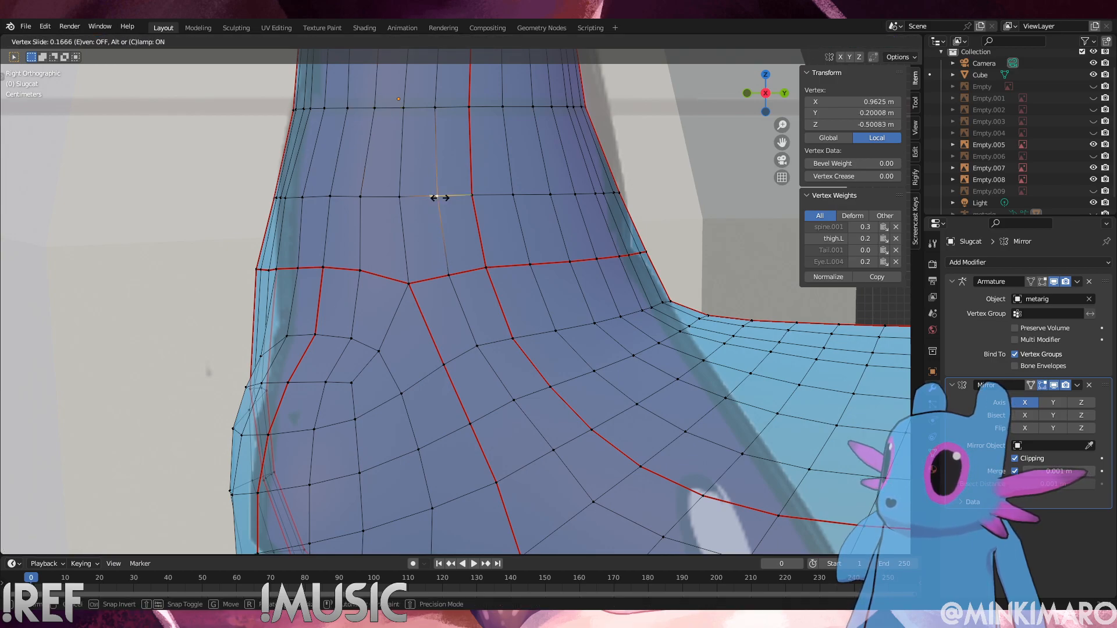
{"action": "left_click", "coordinate": [438, 196]}
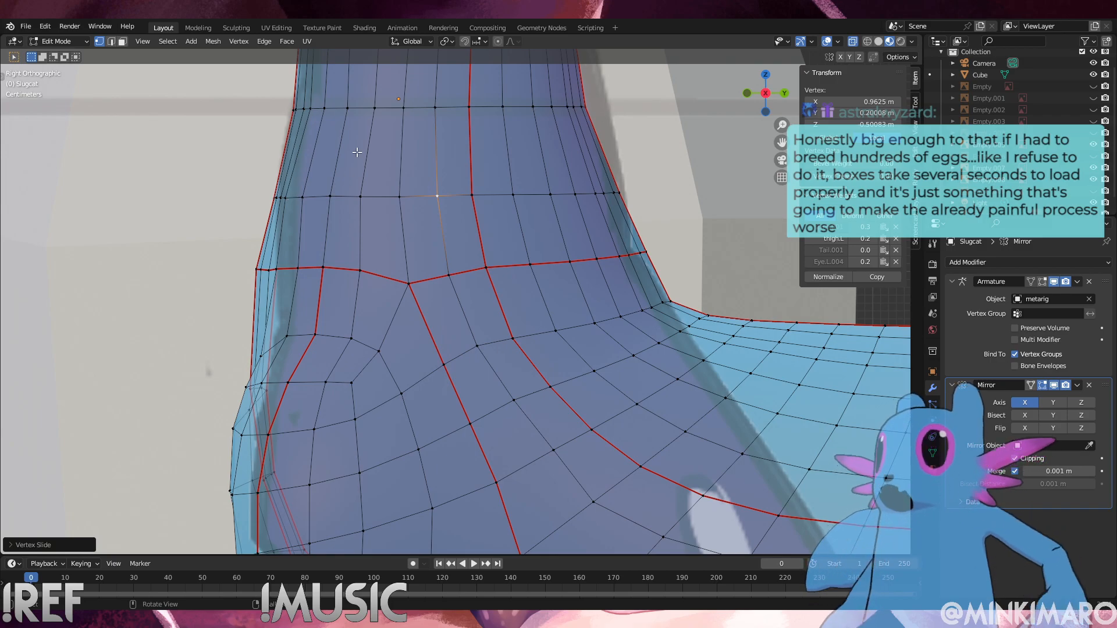
Pull the rear half of the chest seam inward with Shrink/Fatten, move it slightly up and forward, and select its rearmost vertex
{"action": "scroll", "coordinate": [606, 329], "scroll_direction": "down", "scroll_amount": 2}
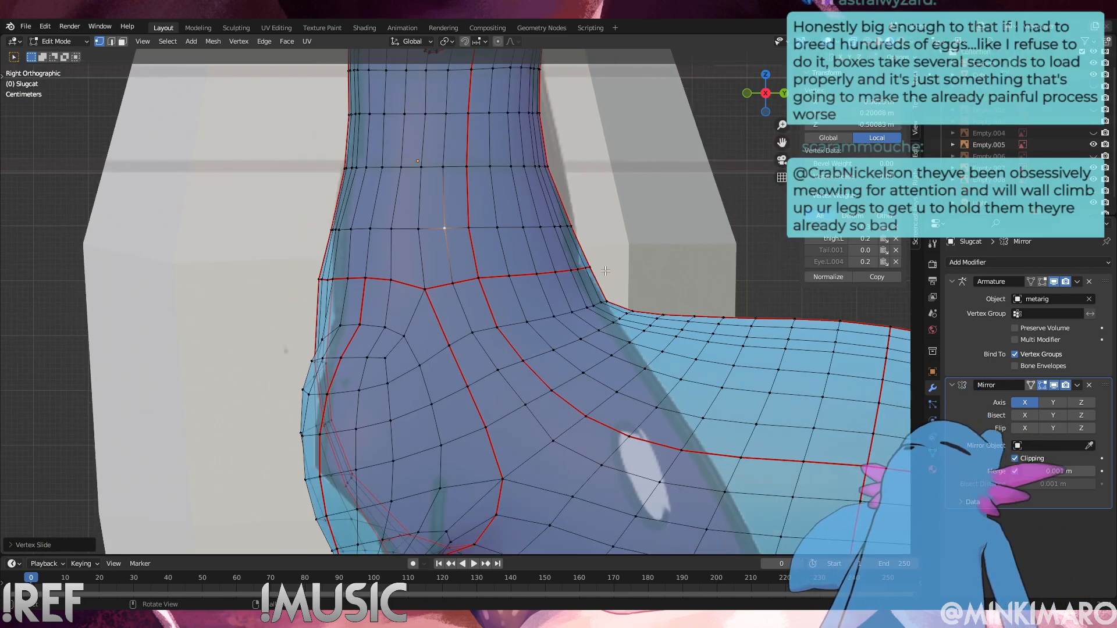
{"action": "left_click", "coordinate": [544, 274], "text": "alt"}
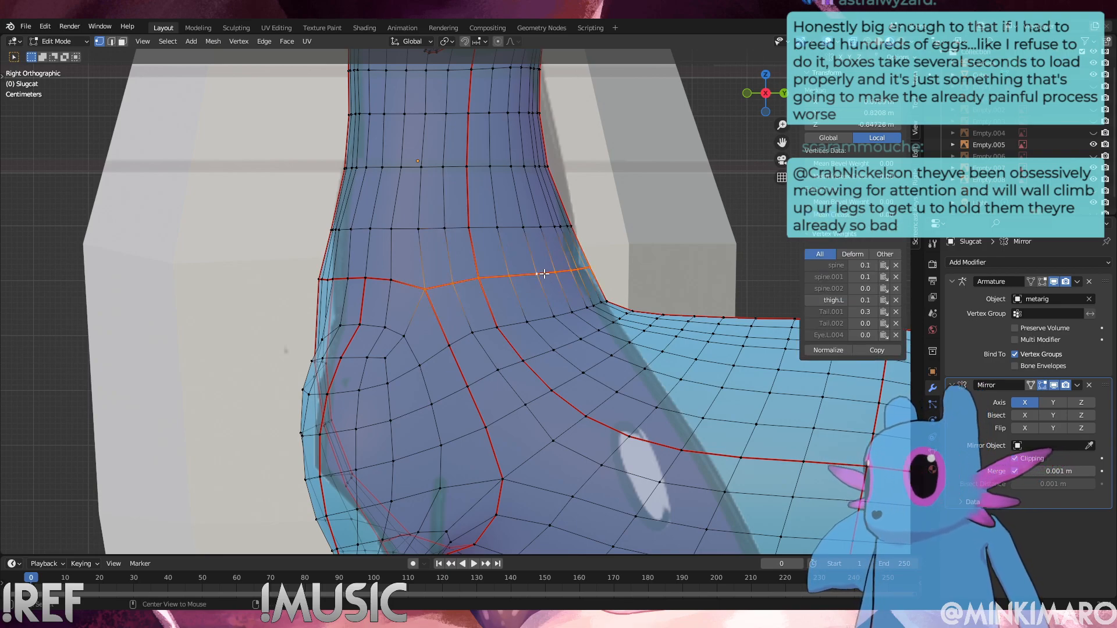
{"action": "key", "text": "alt+s"}
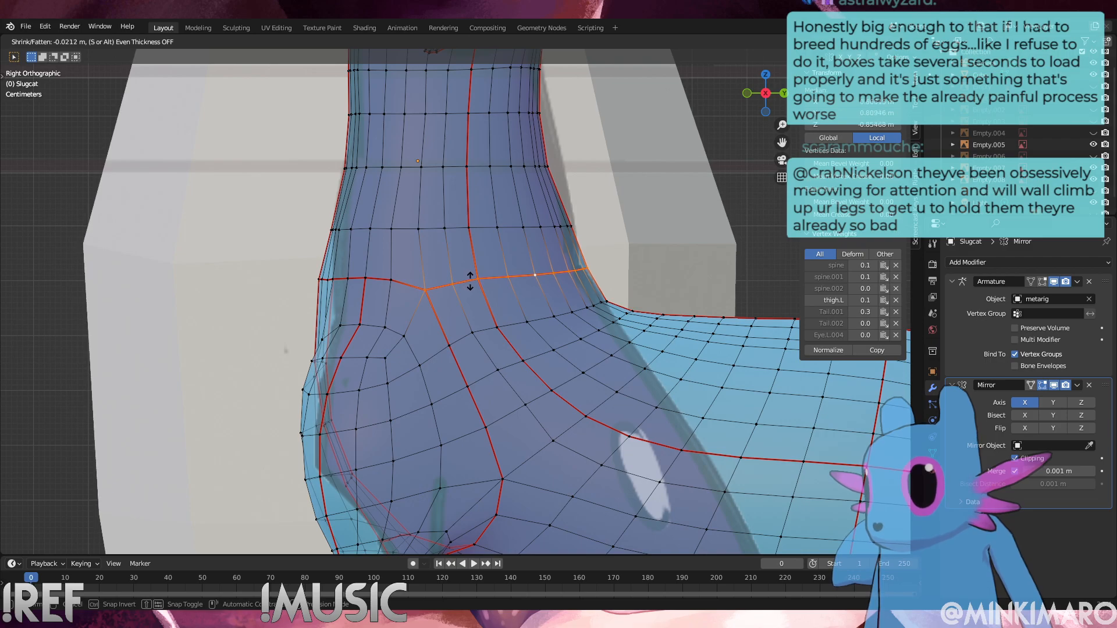
{"action": "left_click", "coordinate": [482, 287]}
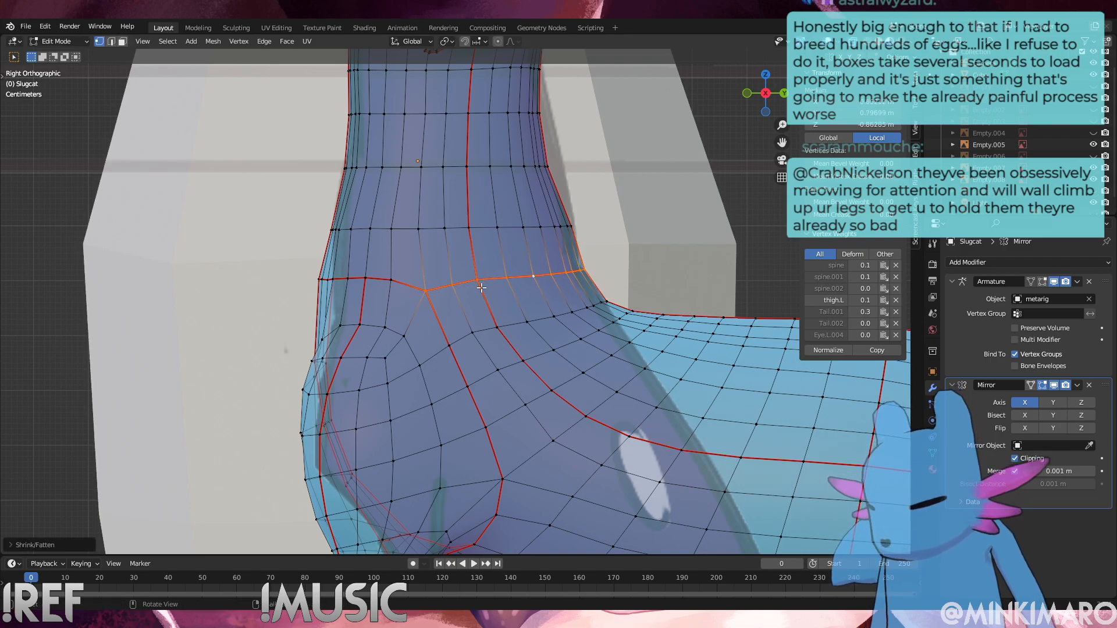
{"action": "key", "text": "g"}
{"action": "left_click", "coordinate": [576, 264]}
{"action": "left_click", "coordinate": [577, 265]}
{"action": "middle_click_drag", "start_coordinate": [577, 266], "coordinate": [597, 310]}
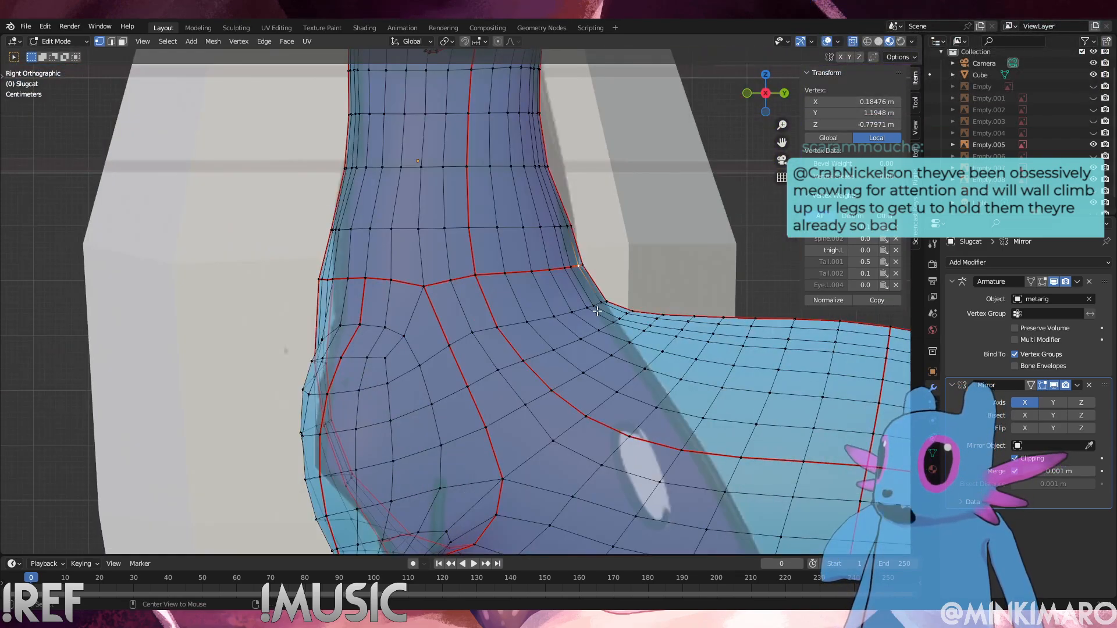
Select the foot and lower leg below the ankle seam, rotate it by about 11° and move it slightly back and up
{"action": "scroll", "coordinate": [358, 397], "scroll_direction": "down", "scroll_amount": 5}
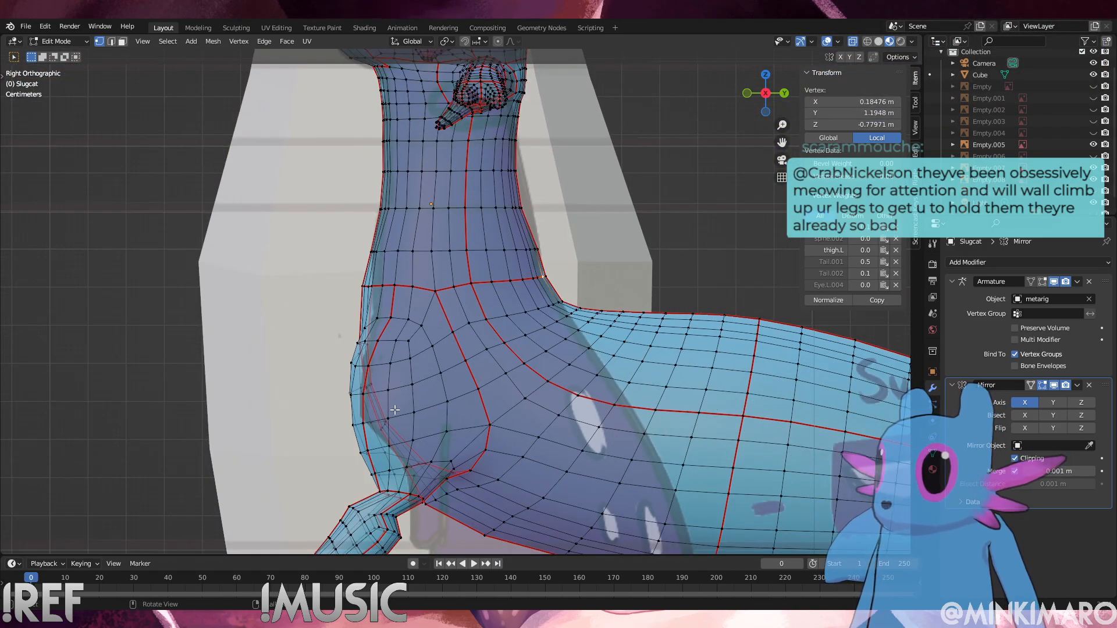
{"action": "scroll", "coordinate": [402, 461], "scroll_direction": "up", "scroll_amount": 4}
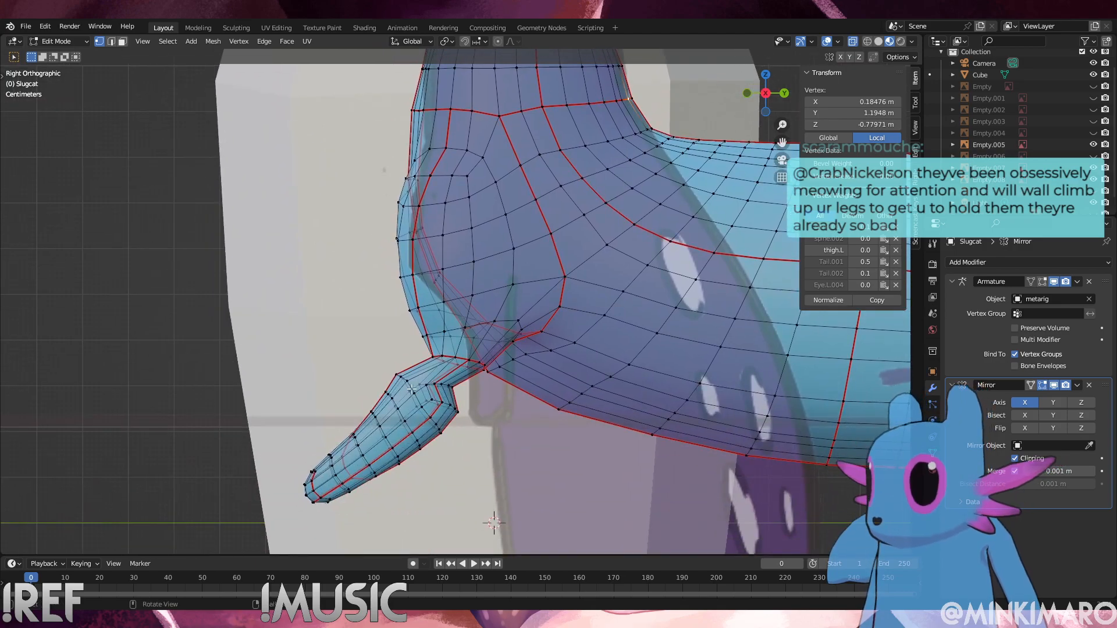
{"action": "left_click_drag", "start_coordinate": [464, 513], "coordinate": [262, 410]}
{"action": "left_click_drag", "start_coordinate": [528, 472], "coordinate": [344, 381]}
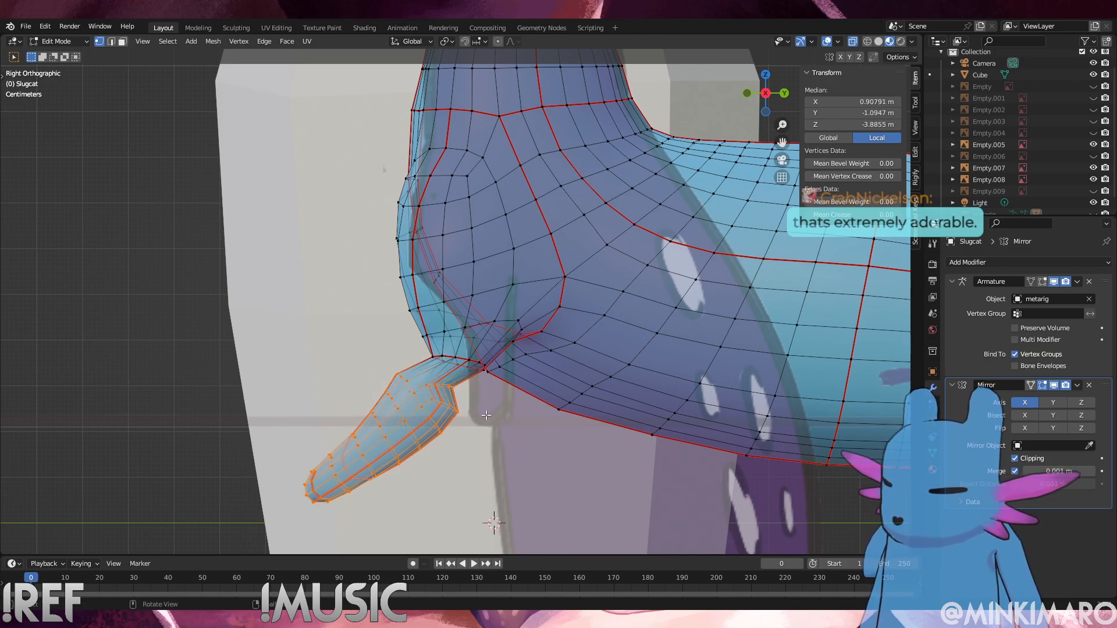
{"action": "key", "text": "r"}
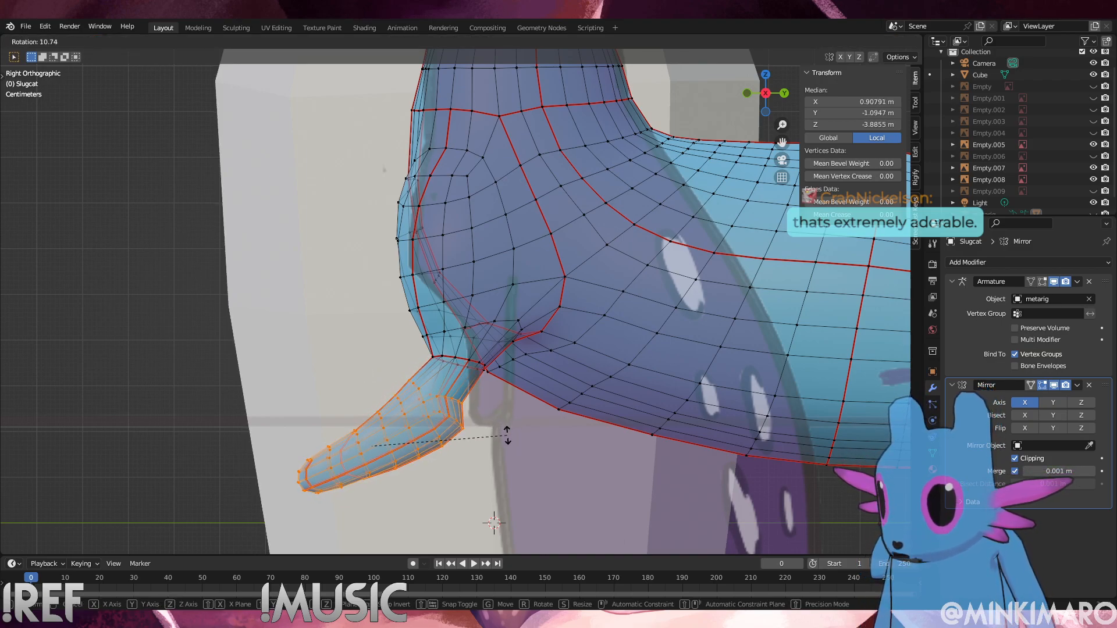
{"action": "left_click", "coordinate": [510, 434]}
{"action": "key", "text": "g"}
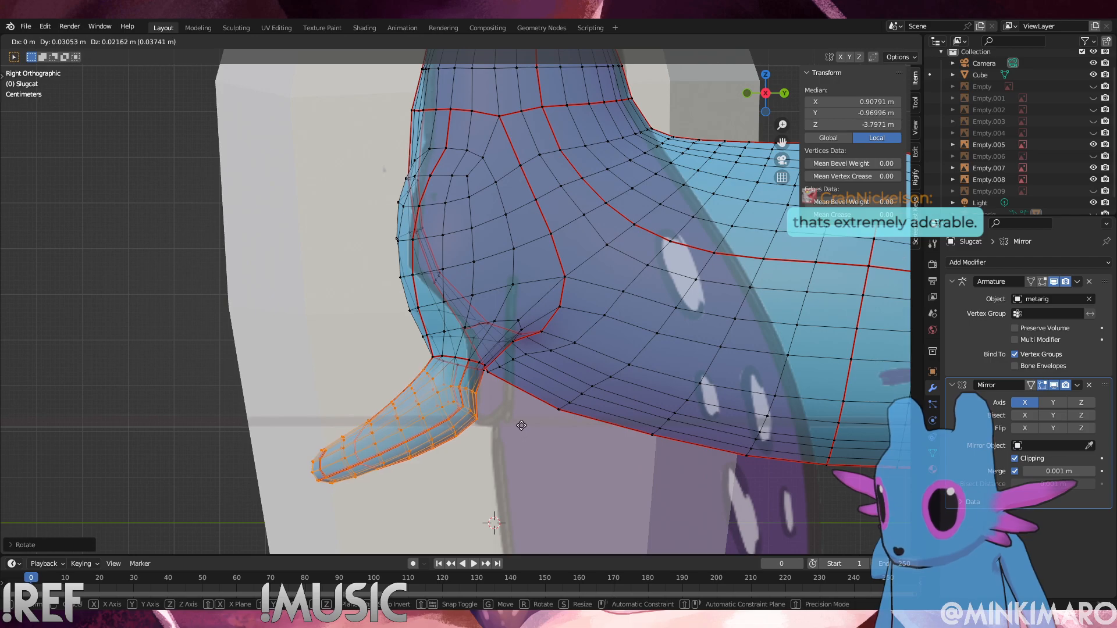
{"action": "left_click", "coordinate": [521, 429]}
Compare the body and leg proportions with the front and side reference drawings, including the other slugcat variants
{"action": "key", "text": "KP_1"}
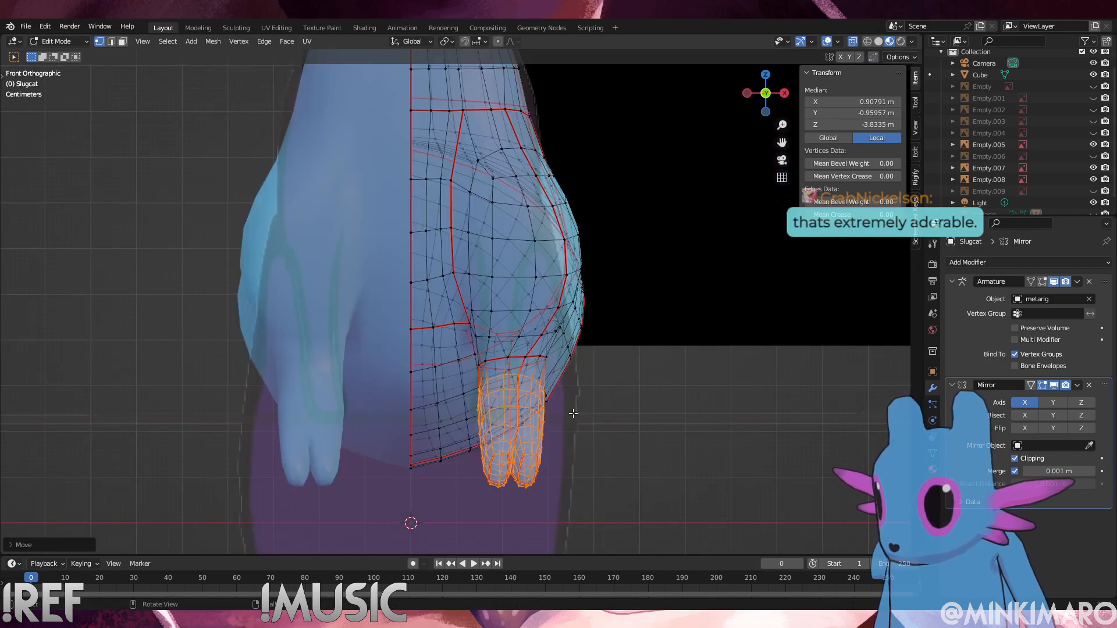
{"action": "middle_click_drag", "start_coordinate": [574, 414], "coordinate": [622, 397], "text": "alt"}
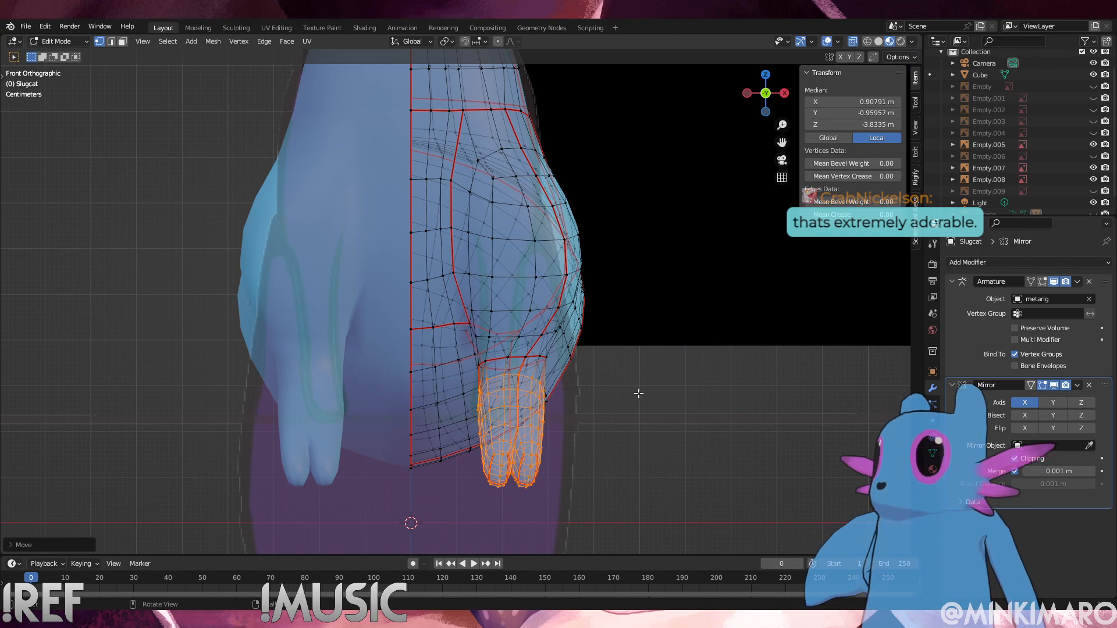
{"action": "middle_click_drag", "start_coordinate": [514, 380], "coordinate": [492, 371], "text": "alt"}
{"action": "scroll", "coordinate": [492, 372], "scroll_direction": "down", "scroll_amount": 4}
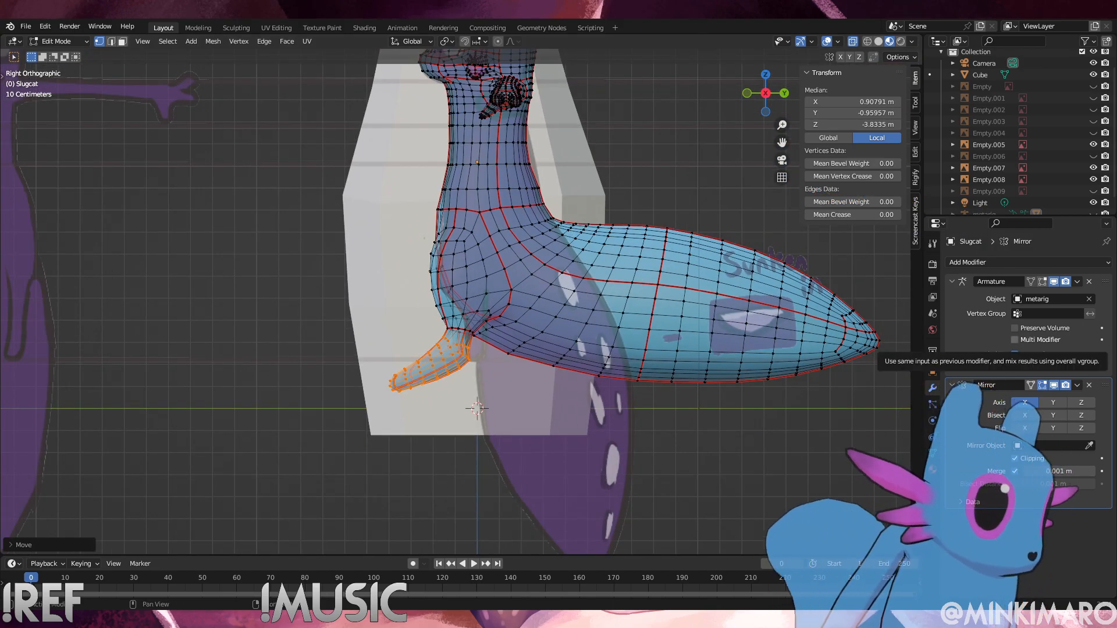
{"action": "key", "text": "KP_1"}
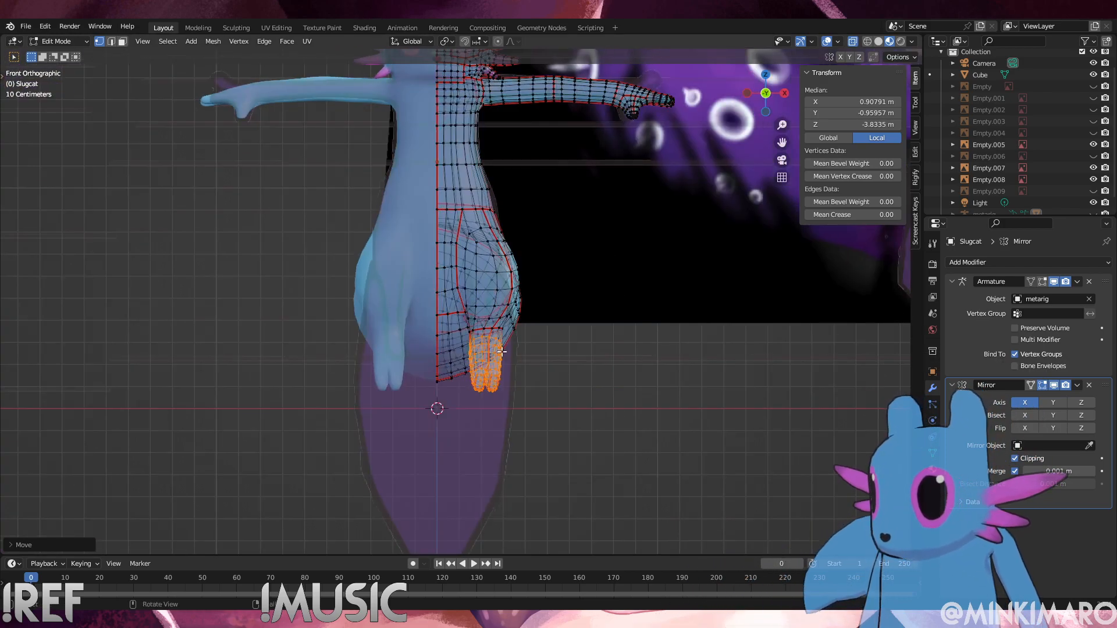
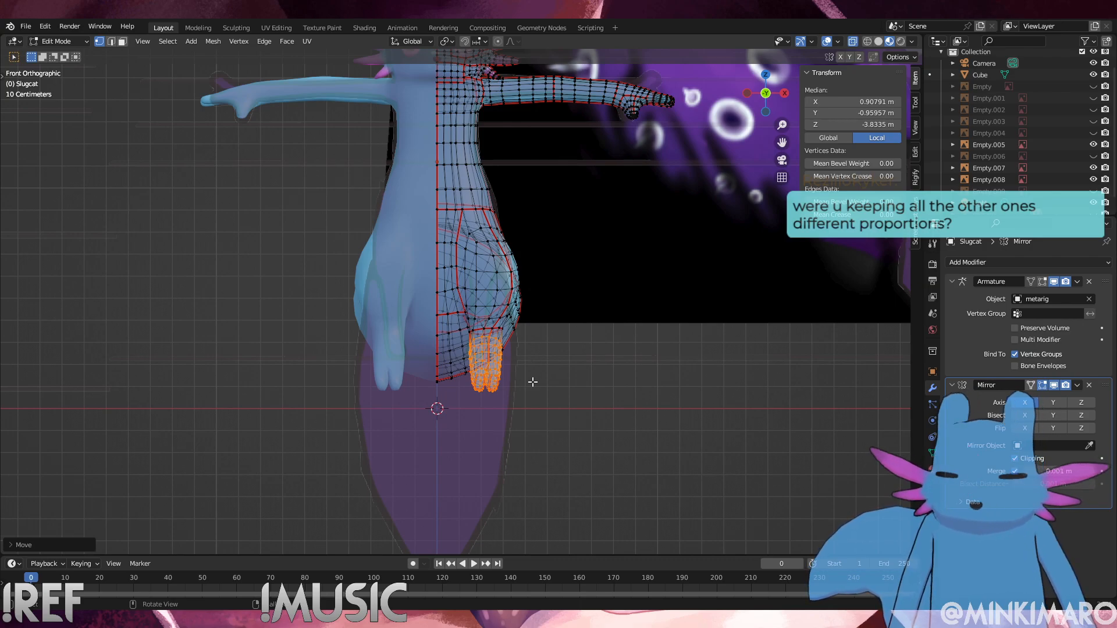
{"action": "scroll", "coordinate": [530, 381], "scroll_direction": "down", "scroll_amount": 7}
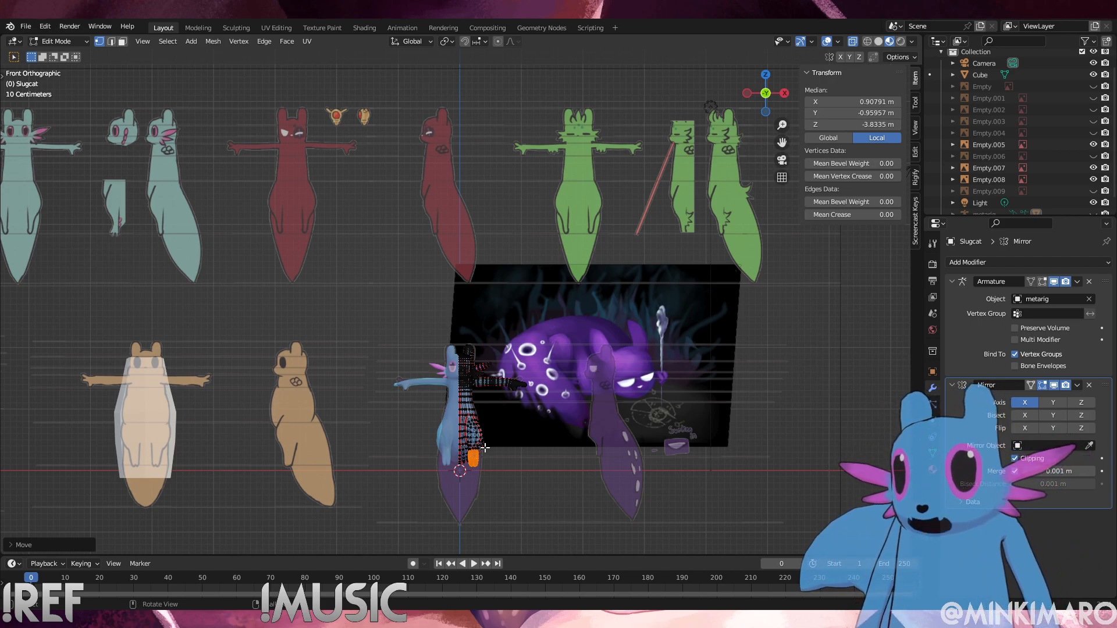
{"action": "scroll", "coordinate": [484, 447], "scroll_direction": "up", "scroll_amount": 6}
{"action": "scroll", "coordinate": [589, 345], "scroll_direction": "up", "scroll_amount": 2}
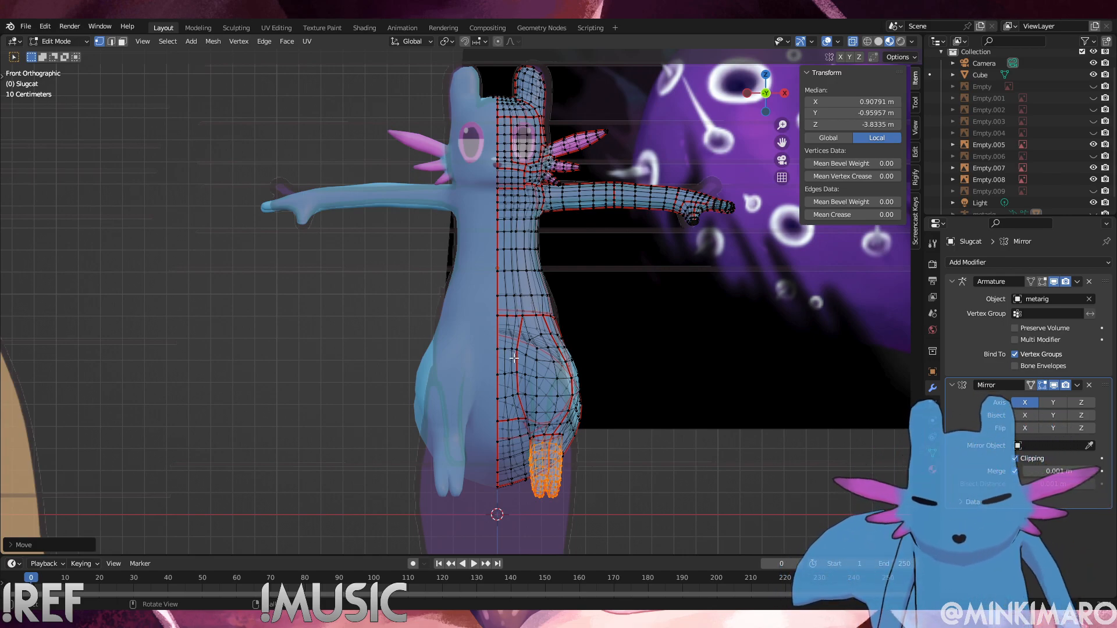
{"action": "scroll", "coordinate": [514, 357], "scroll_direction": "up", "scroll_amount": 3}
{"action": "middle_click_drag", "start_coordinate": [514, 358], "coordinate": [710, 294]}
Select the vertices assigned to the Body material, then deselect everything above the chest seam and view the remaining legs from the front
{"action": "key", "text": "alt+a"}
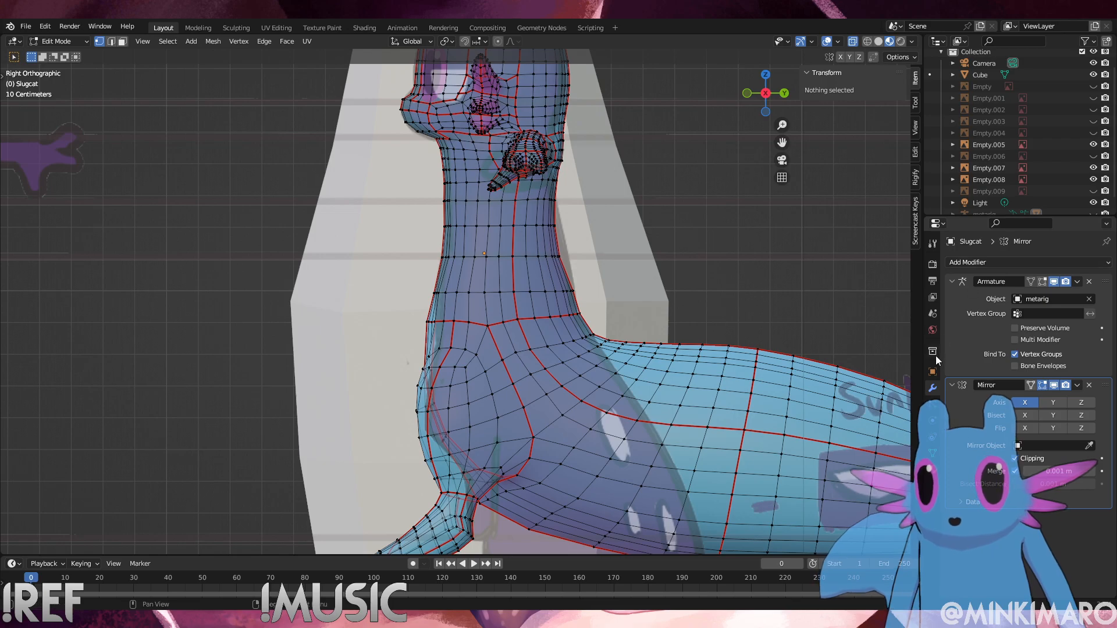
{"action": "left_click", "coordinate": [933, 469]}
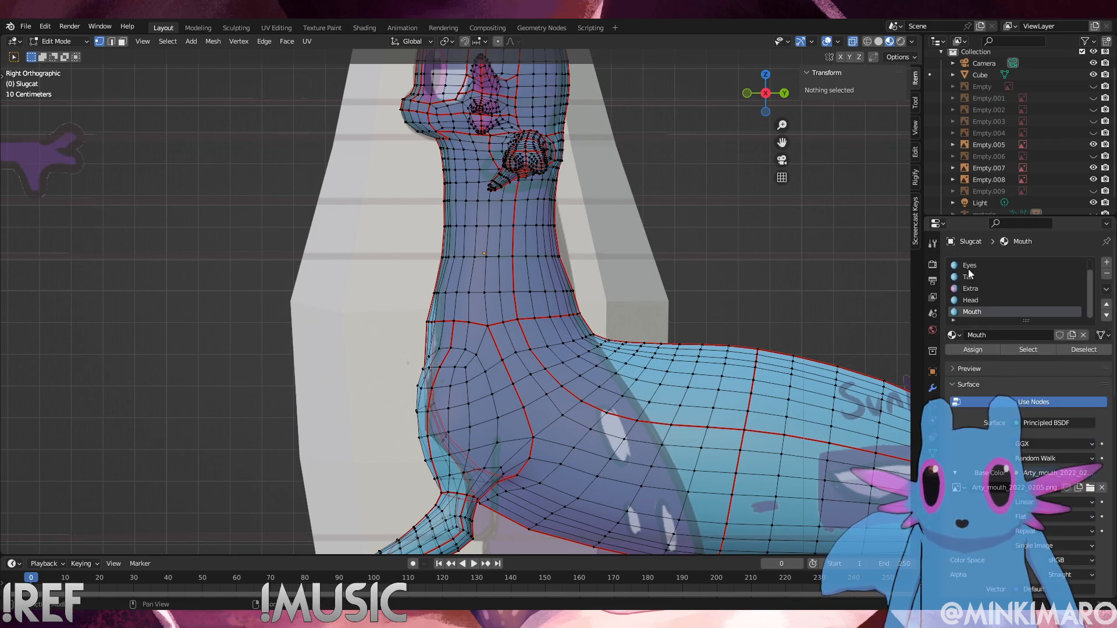
{"action": "scroll", "coordinate": [973, 297], "scroll_direction": "up", "scroll_amount": 1}
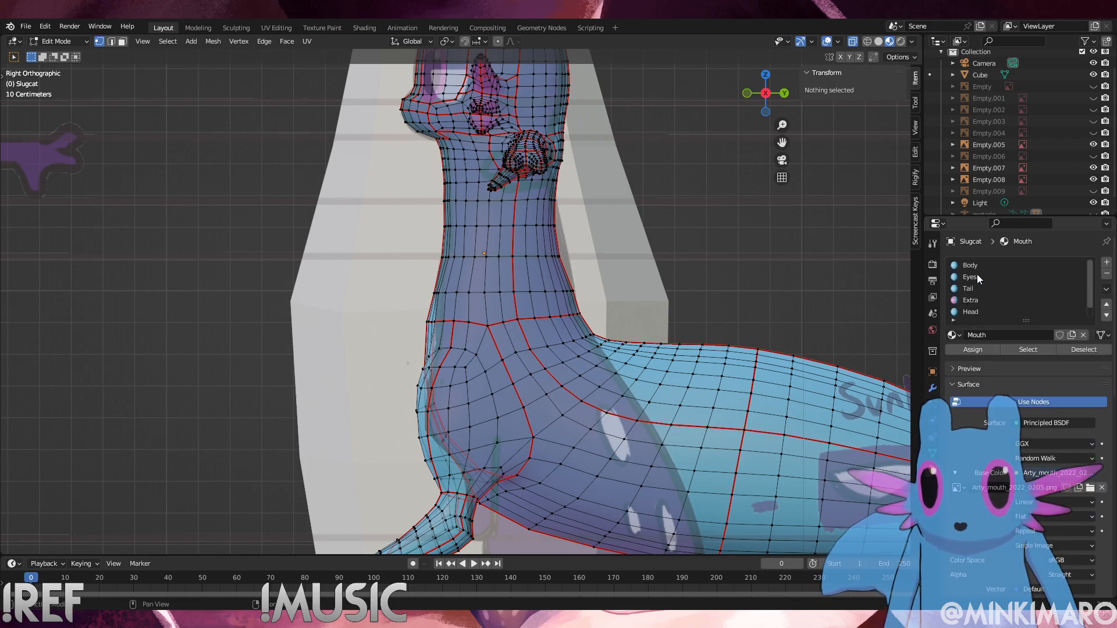
{"action": "left_click", "coordinate": [974, 265]}
{"action": "left_click", "coordinate": [1024, 349]}
{"action": "scroll", "coordinate": [495, 262], "scroll_direction": "down", "scroll_amount": 1}
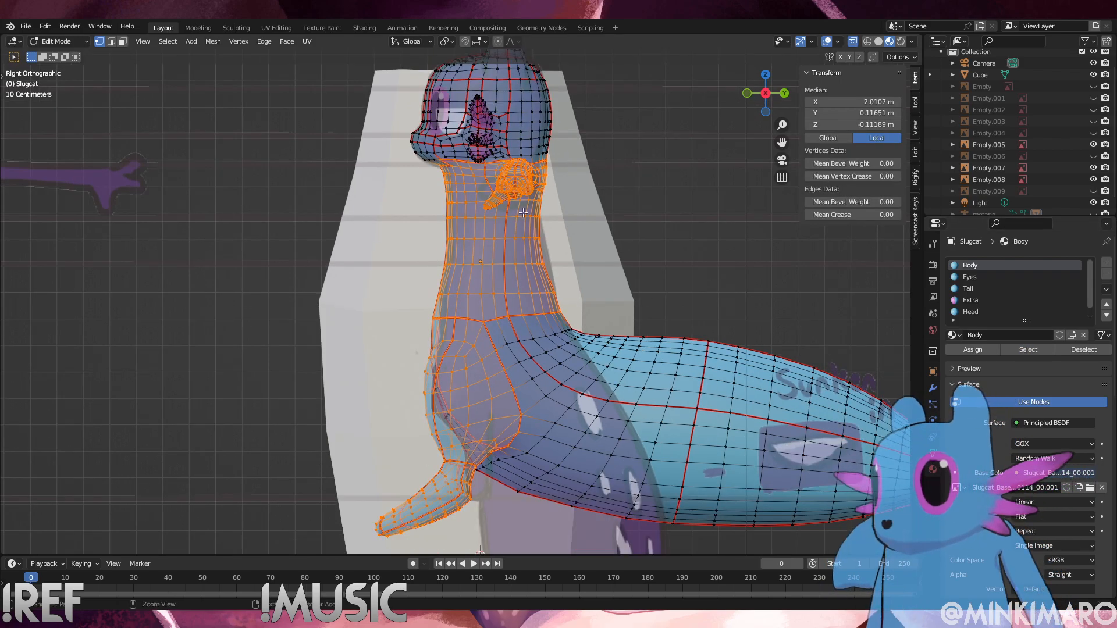
{"action": "left_click_drag", "start_coordinate": [413, 123], "coordinate": [630, 305]}
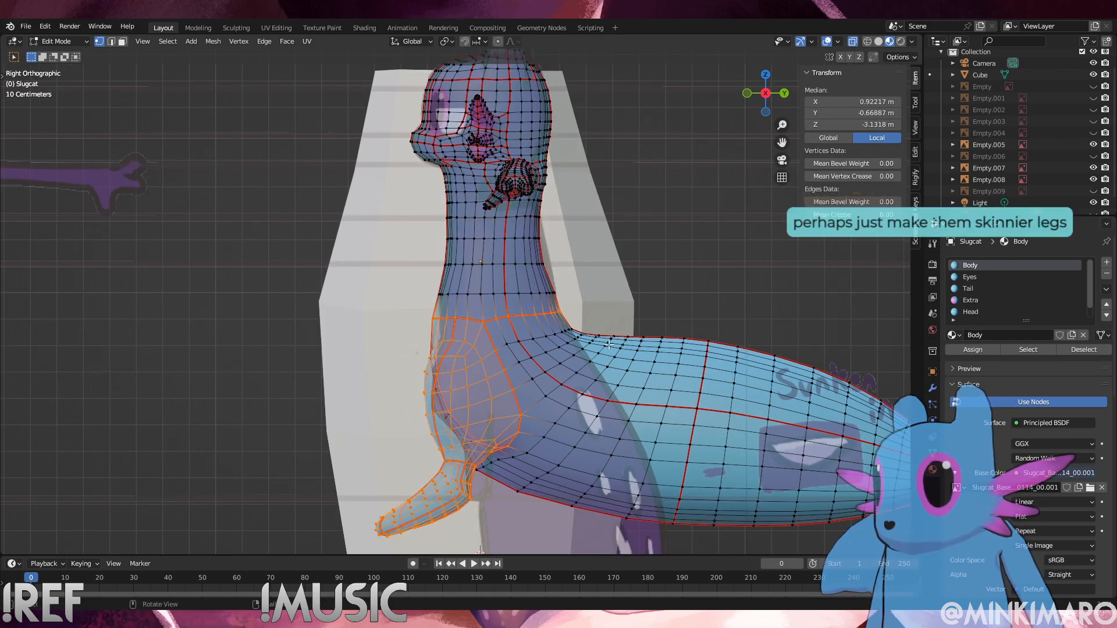
{"action": "key", "text": "KP_1"}
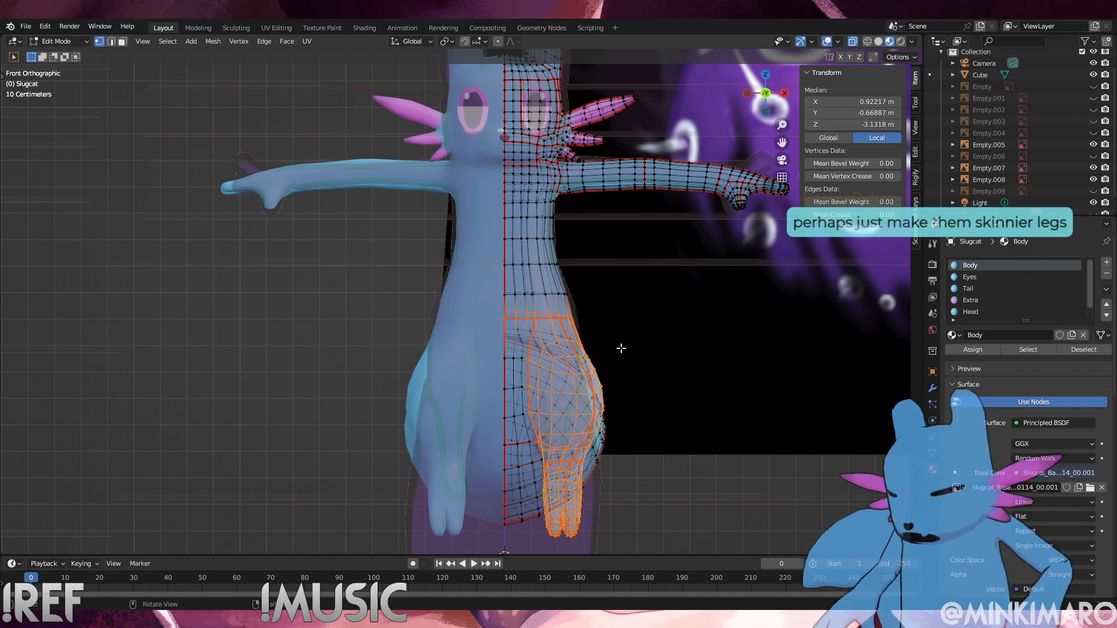
{"action": "key", "text": "g"}
{"action": "key", "text": "z"}
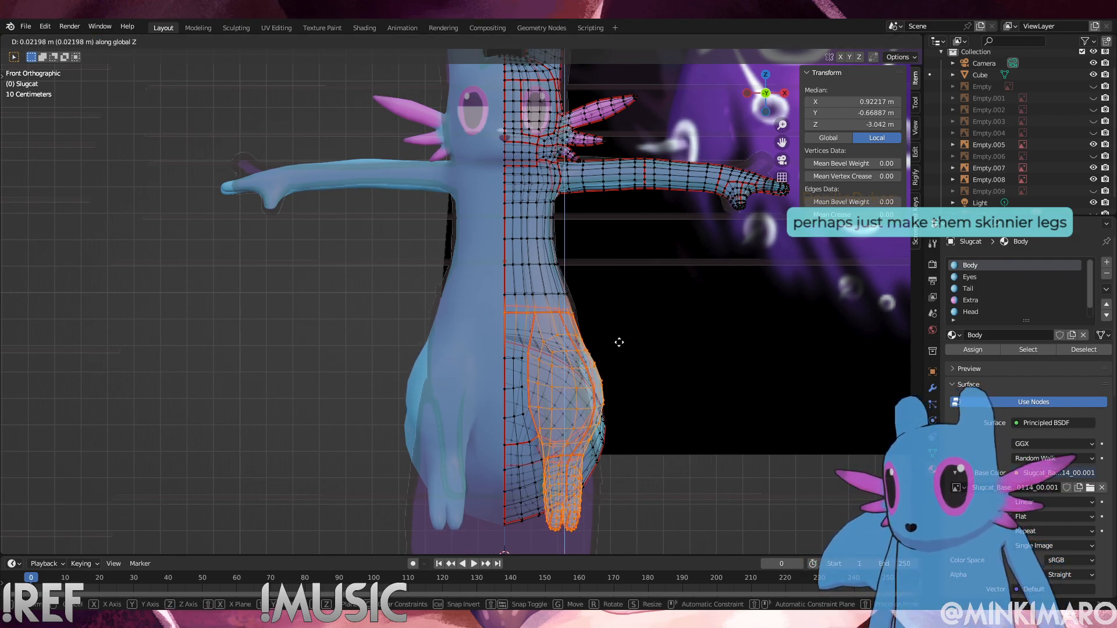
{"action": "left_click", "coordinate": [614, 338]}
{"action": "key", "text": "ctrl+z"}
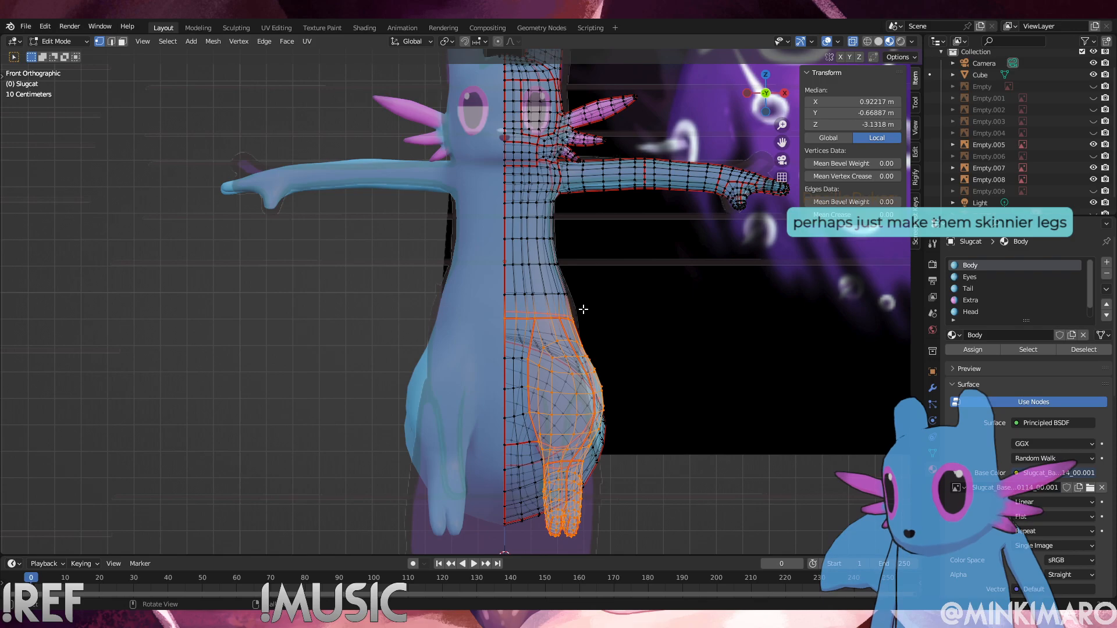
Raise the selected legs slightly along Z, then add the torso row above the chest seam and raise everything about 0.02 m
{"action": "key", "text": "g"}
{"action": "key", "text": "z"}
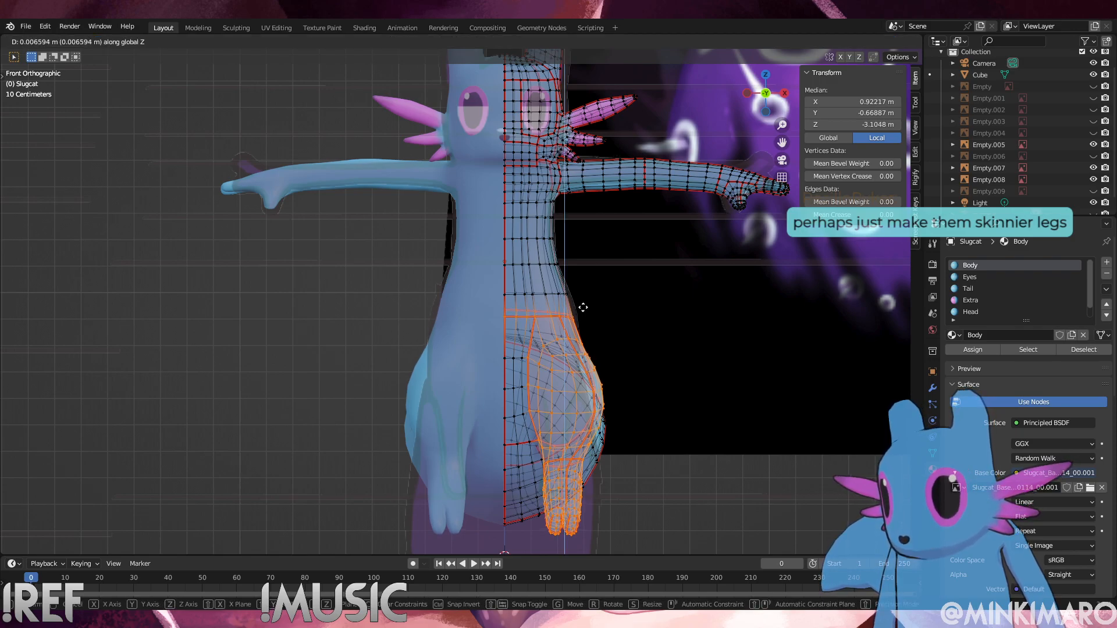
{"action": "left_click", "coordinate": [583, 307]}
{"action": "left_click_drag", "start_coordinate": [602, 305], "coordinate": [485, 281], "text": "shift"}
{"action": "key", "text": "g"}
{"action": "key", "text": "z"}
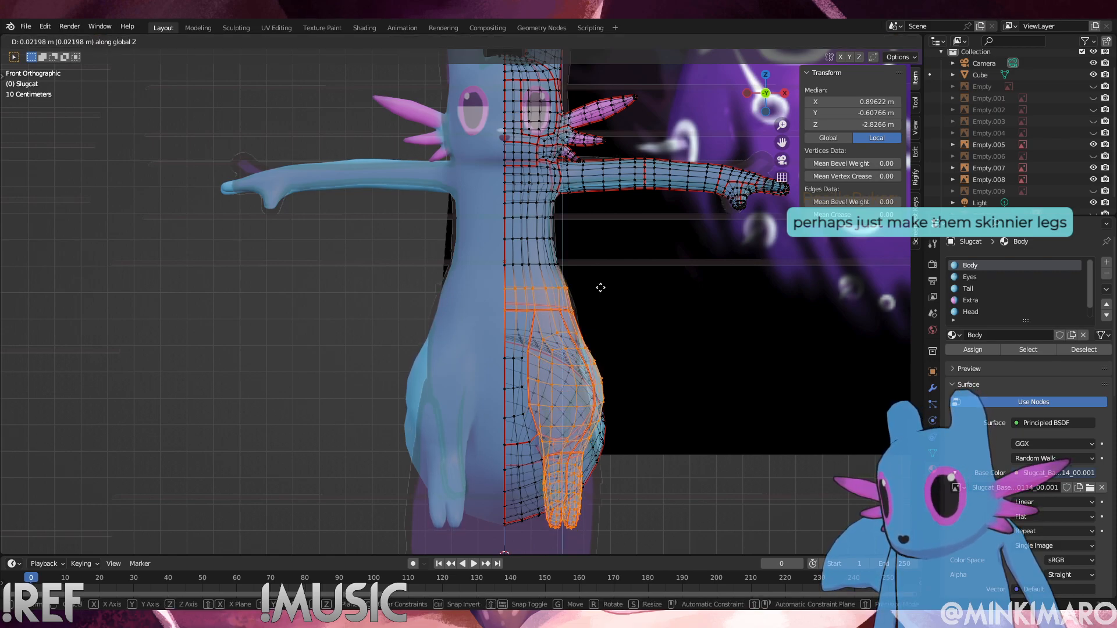
{"action": "left_click", "coordinate": [601, 288]}
Add the next torso row up to the selection and raise it all slightly along Z
{"action": "left_click_drag", "start_coordinate": [579, 276], "coordinate": [496, 246], "text": "shift"}
{"action": "key", "text": "g"}
{"action": "key", "text": "z"}
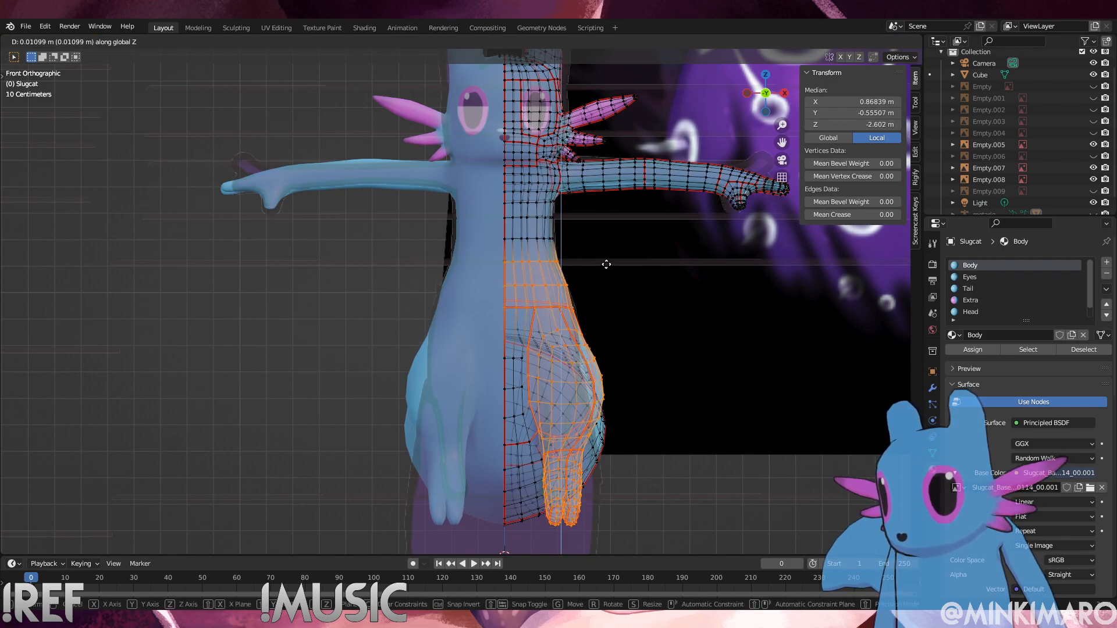
{"action": "left_click", "coordinate": [606, 263]}
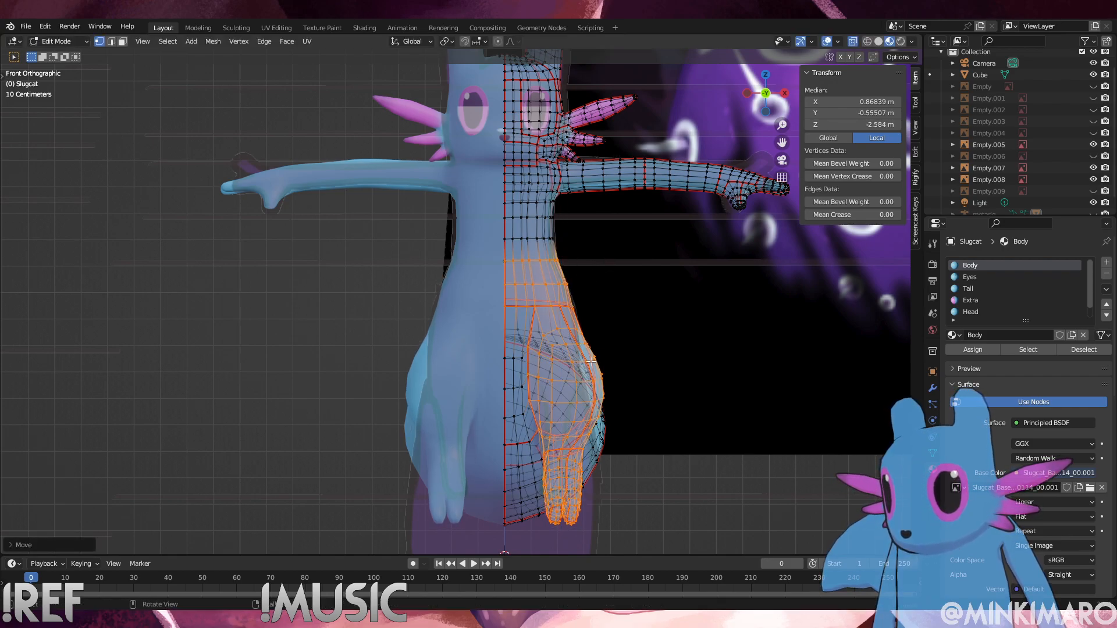
Edge-slide the rear part of the first row below the chest seam up toward the seam, leaving the front vertices out
{"action": "key", "text": "alt+a"}
{"action": "middle_click_drag", "start_coordinate": [575, 367], "coordinate": [500, 366]}
{"action": "scroll", "coordinate": [558, 360], "scroll_direction": "up", "scroll_amount": 5}
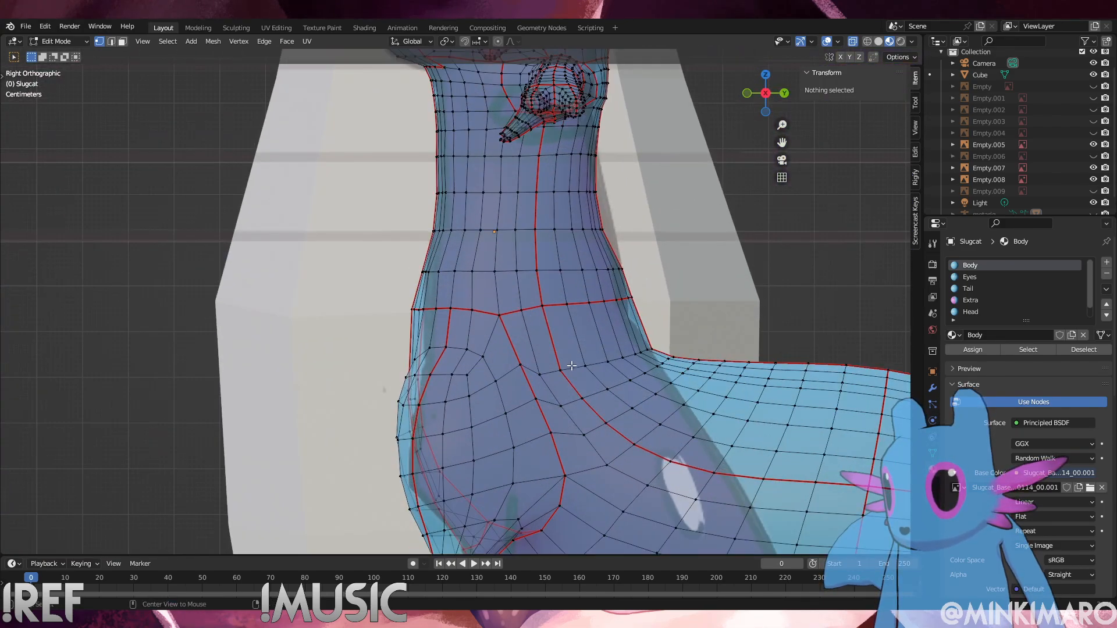
{"action": "left_click", "coordinate": [575, 365], "text": "alt"}
{"action": "left_click_drag", "start_coordinate": [523, 393], "coordinate": [461, 332], "text": "ctrl"}
{"action": "left_click_drag", "start_coordinate": [494, 421], "coordinate": [284, 293], "text": "ctrl"}
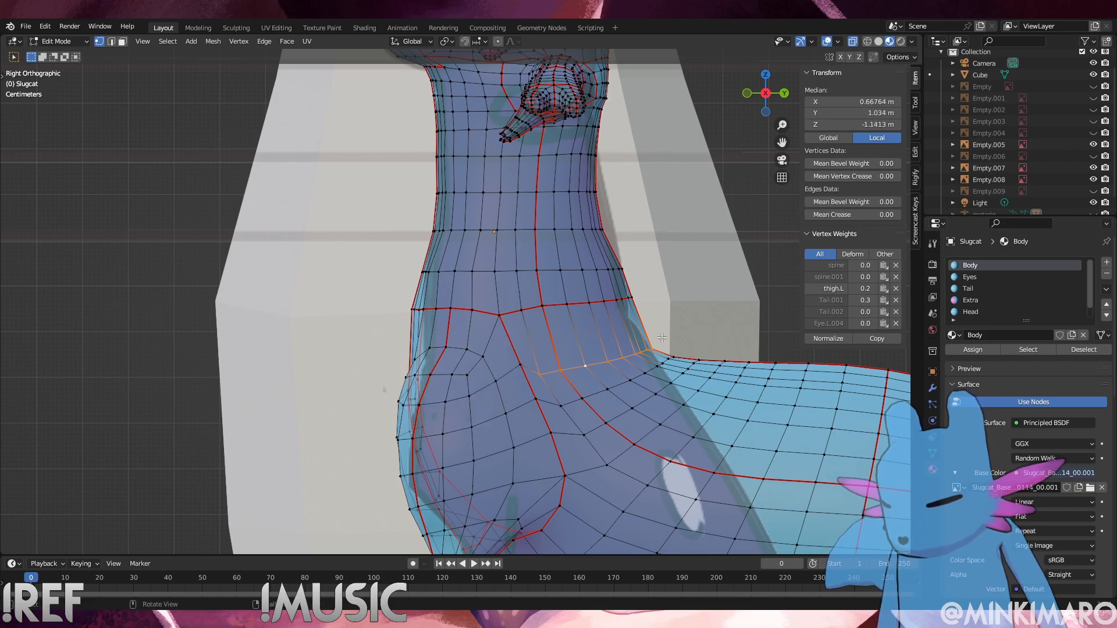
{"action": "key", "text": "g"}
{"action": "key", "text": "g"}
{"action": "left_click", "coordinate": [657, 327]}
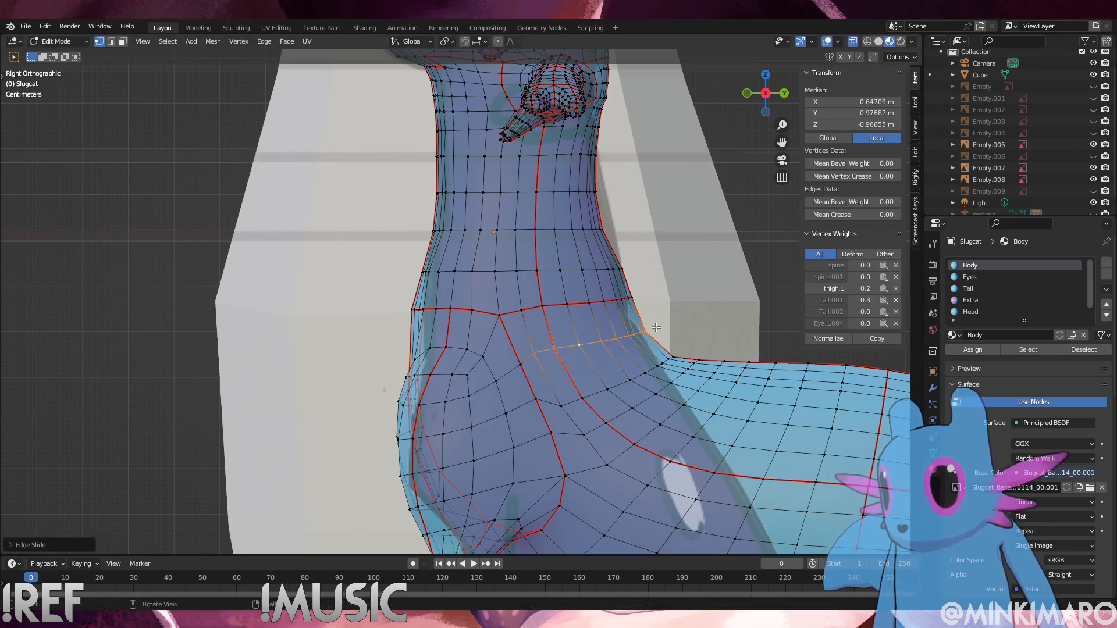
Edge-slide the rear part of the second row below the chest seam upward, with its front part deselected
{"action": "left_click", "coordinate": [576, 401], "text": "alt"}
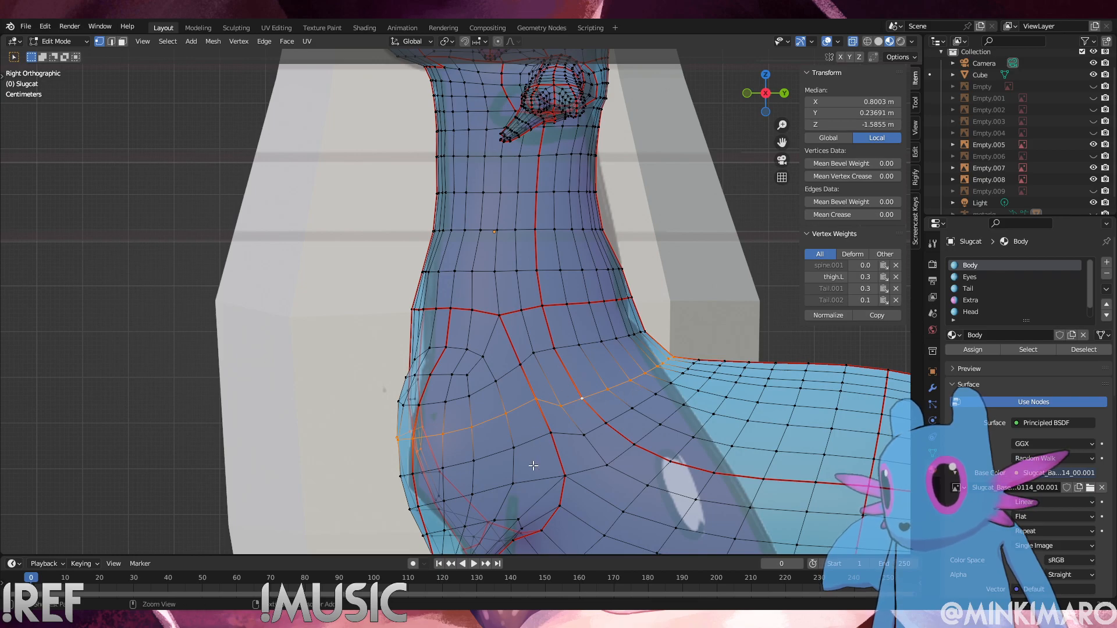
{"action": "key", "text": "g"}
{"action": "key", "text": "g"}
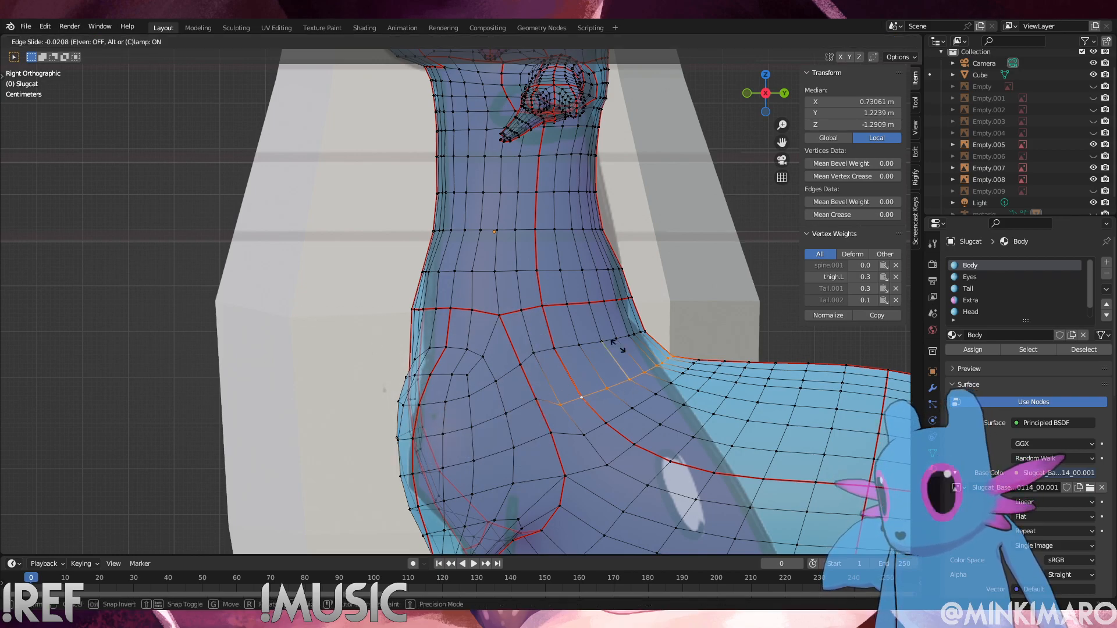
{"action": "left_click", "coordinate": [615, 335]}
Vertex-slide the vertex just in front of the side seam on the first row below the chest seam slightly
{"action": "left_click", "coordinate": [533, 356]}
{"action": "key", "text": "g"}
{"action": "key", "text": "g"}
{"action": "left_click", "coordinate": [534, 356]}
Edge-slide the first row's vertices from the side seam to the back slightly upward, then again without the side-seam vertex
{"action": "left_click_drag", "start_coordinate": [656, 339], "coordinate": [547, 337]}
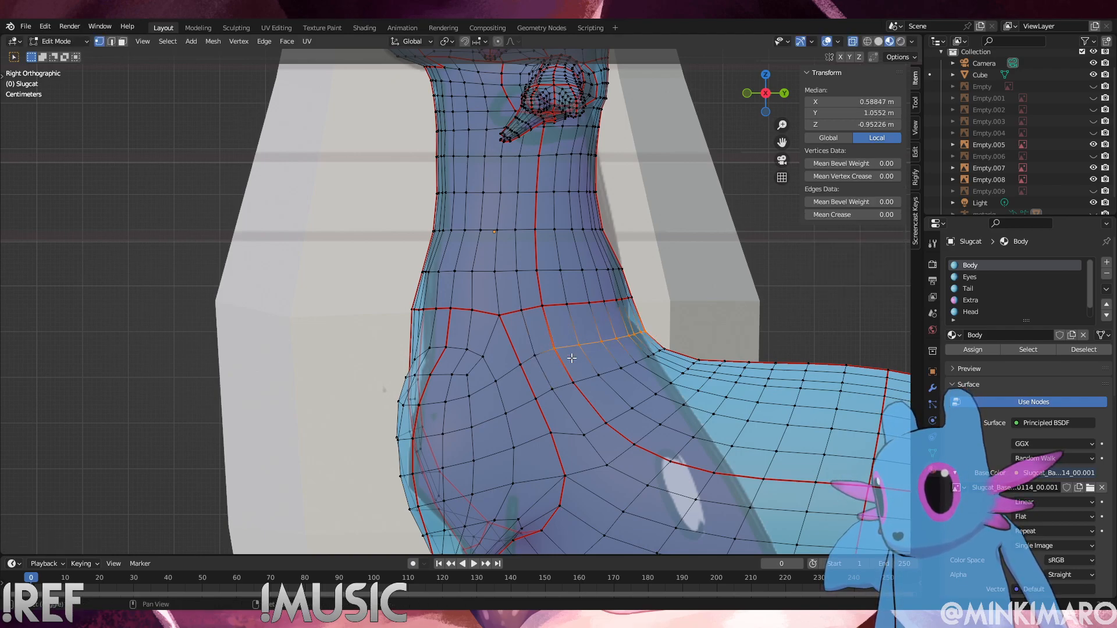
{"action": "key", "text": "g"}
{"action": "key", "text": "g"}
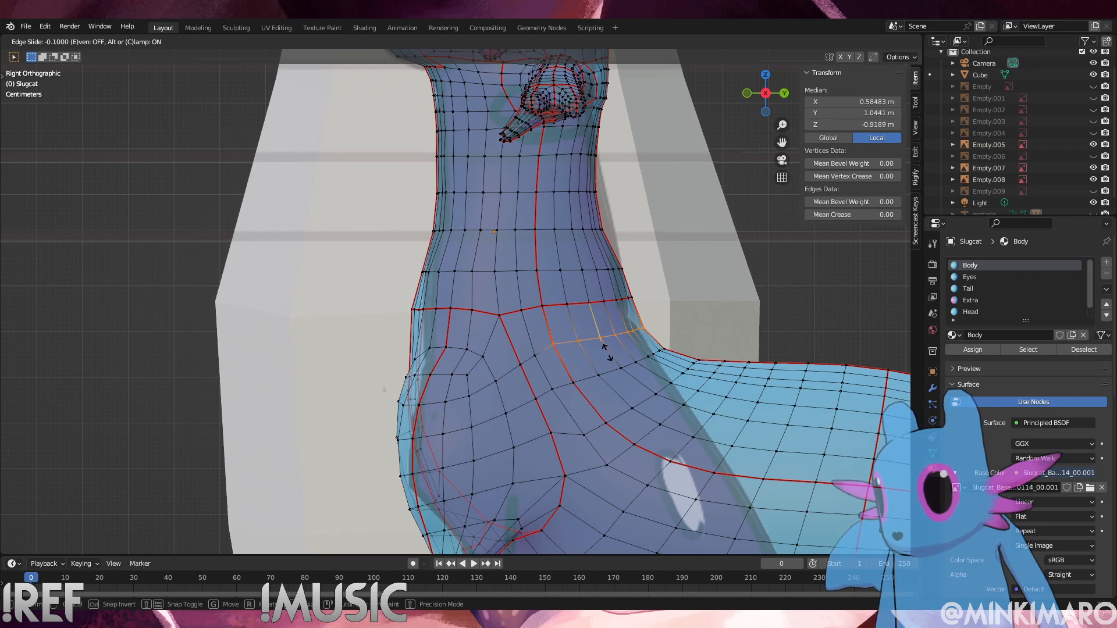
{"action": "left_click", "coordinate": [593, 348]}
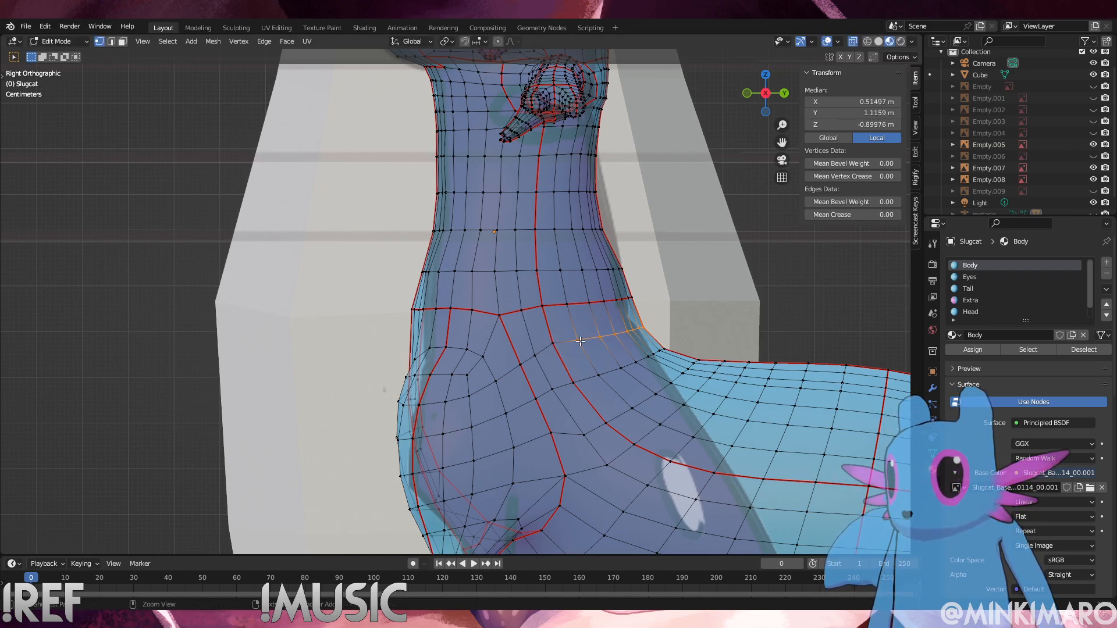
{"action": "key", "text": "g"}
{"action": "key", "text": "g"}
{"action": "left_click", "coordinate": [643, 345]}
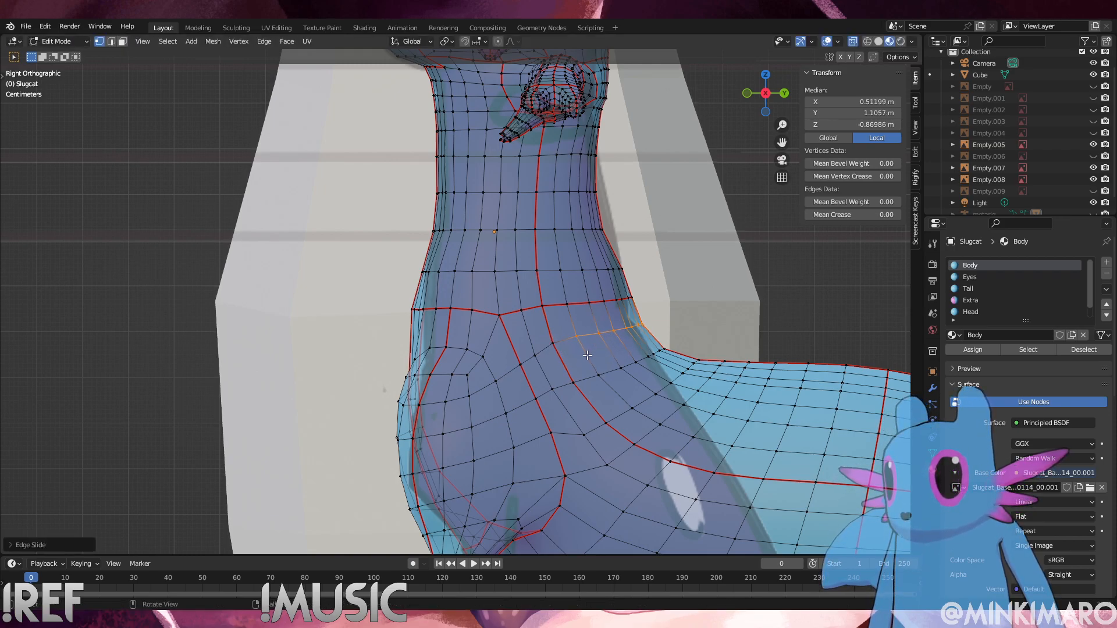
Vertex-slide the first row's side-seam vertex slightly, and select the vertex in front of the side seam one row below
{"action": "left_click", "coordinate": [555, 348]}
{"action": "key", "text": "g"}
{"action": "key", "text": "g"}
{"action": "left_click", "coordinate": [556, 349]}
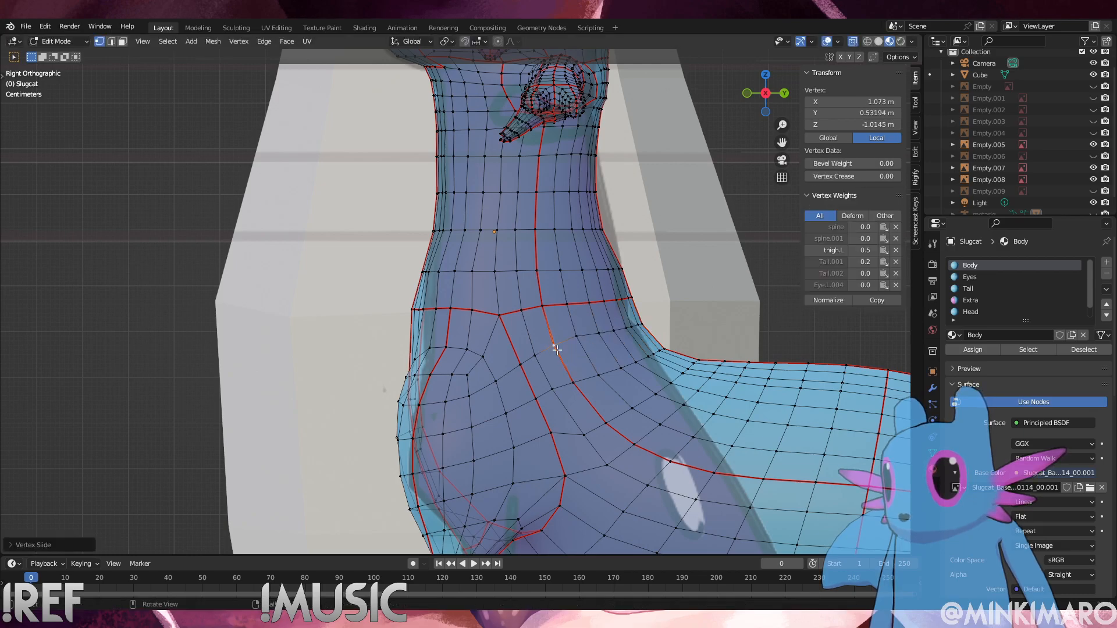
{"action": "left_click", "coordinate": [559, 396]}
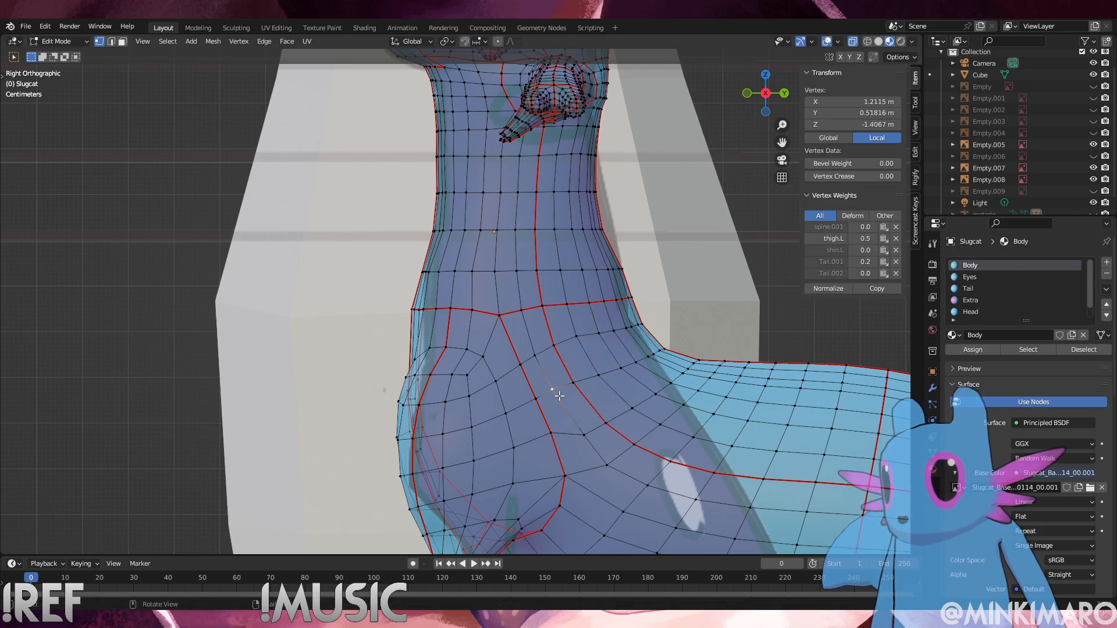
Select the row of vertices crossing the side seam up to the tail's upper base and edge-slide it slightly toward the chest
{"action": "left_click", "coordinate": [585, 440]}
{"action": "left_click_drag", "start_coordinate": [623, 425], "coordinate": [598, 410], "text": "shift"}
{"action": "left_click_drag", "start_coordinate": [643, 416], "coordinate": [626, 392], "text": "shift"}
{"action": "mouse_move", "coordinate": [678, 403]}
{"action": "left_mouse_down", "text": "shift"}
{"action": "mouse_move", "coordinate": [652, 380]}
{"action": "mouse_move", "coordinate": [684, 356]}
{"action": "left_mouse_up", "text": "shift"}
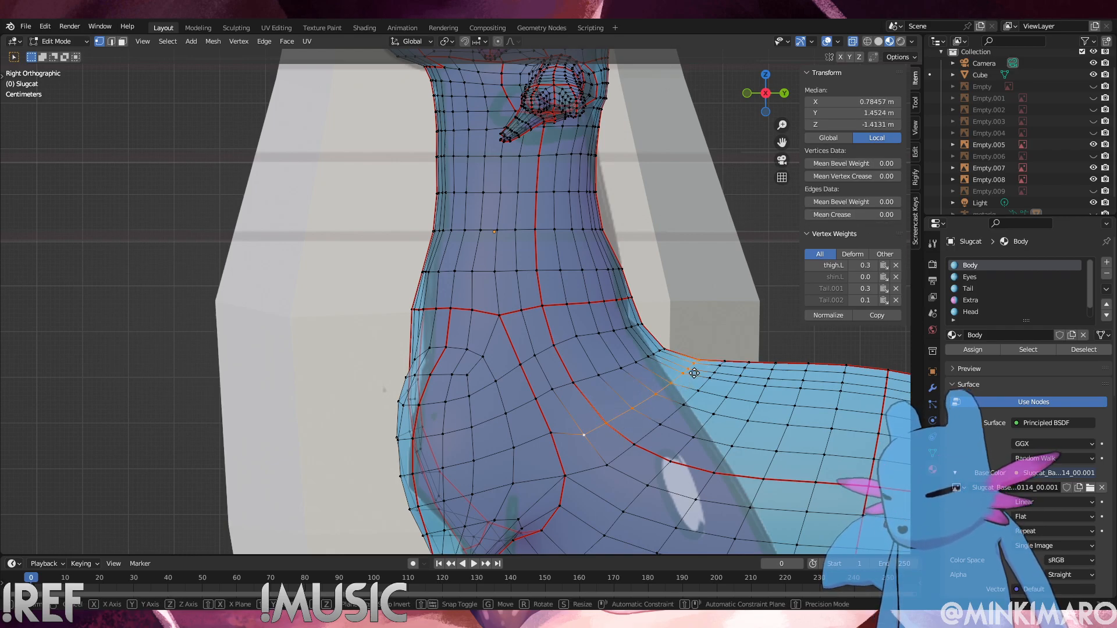
{"action": "key", "text": "g"}
{"action": "key", "text": "g"}
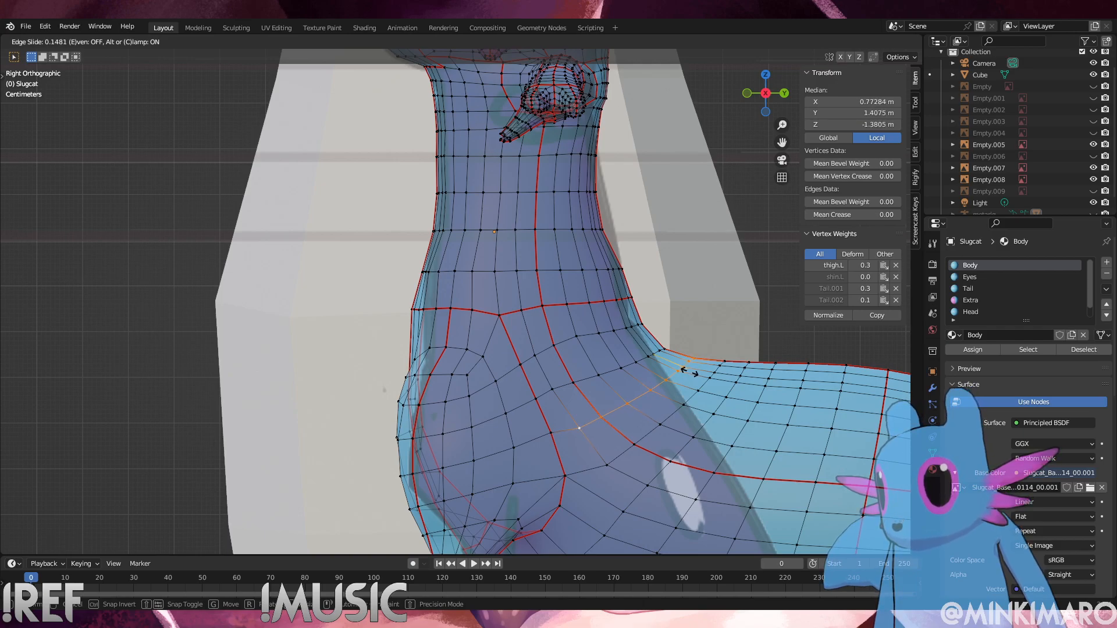
{"action": "left_click", "coordinate": [681, 372]}
Shrink/Fatten the two neighbouring vertices in front of the side seam below the chest seam outward
{"action": "left_click", "coordinate": [610, 414]}
{"action": "middle_click_drag", "start_coordinate": [609, 414], "coordinate": [642, 409]}
{"action": "left_click", "coordinate": [626, 408]}
{"action": "left_click", "coordinate": [604, 378]}
{"action": "key", "text": "alt+s"}
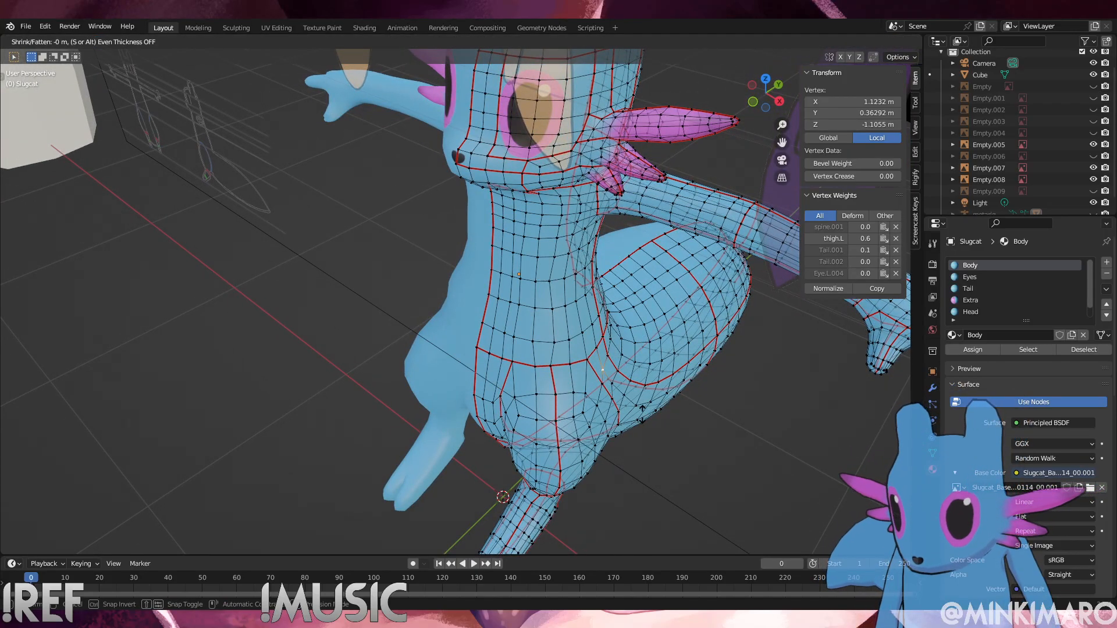
{"action": "key", "text": "Escape"}
{"action": "left_click", "coordinate": [610, 383], "text": "shift"}
{"action": "key", "text": "alt+s"}
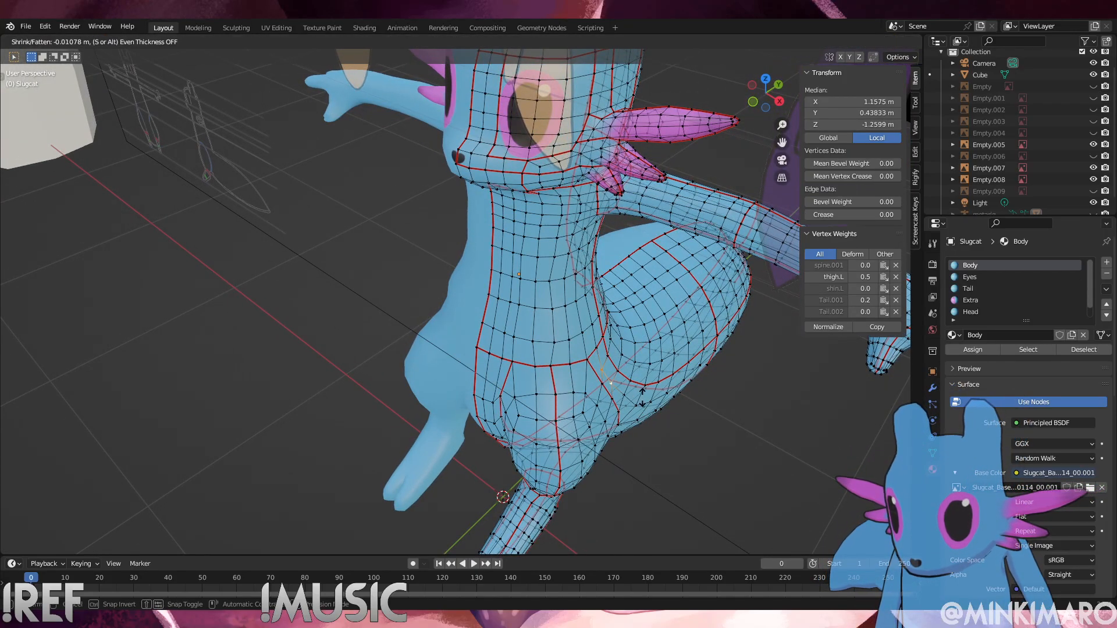
{"action": "left_click", "coordinate": [627, 396]}
{"action": "middle_click_drag", "start_coordinate": [628, 396], "coordinate": [637, 325]}
{"action": "key", "text": "KP_3"}
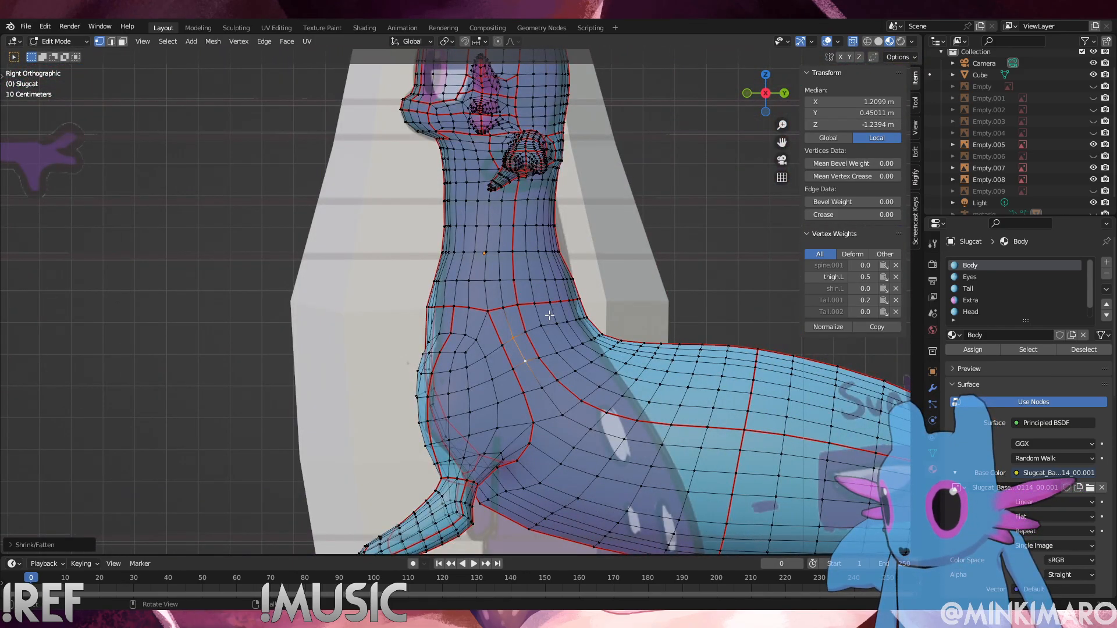
{"action": "scroll", "coordinate": [599, 274], "scroll_direction": "up", "scroll_amount": 2}
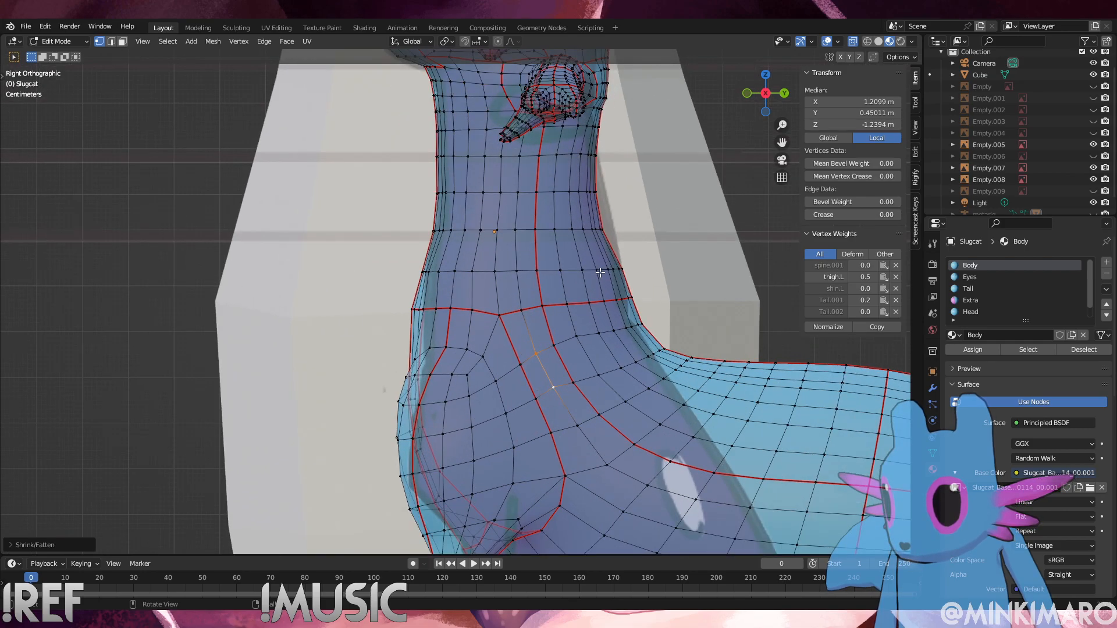
Shrink the edge loop above the chest seam inward about 0.023 m with Shrink/Fatten, and edge-slide it slightly upward
{"action": "left_click", "coordinate": [531, 291], "text": "alt"}
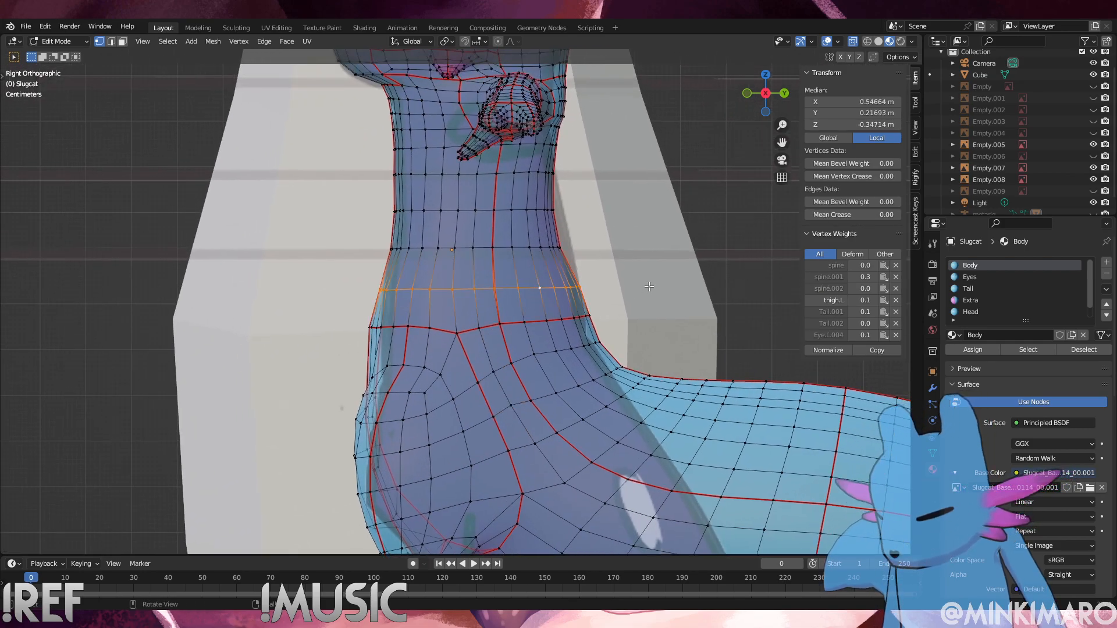
{"action": "key", "text": "alt+s"}
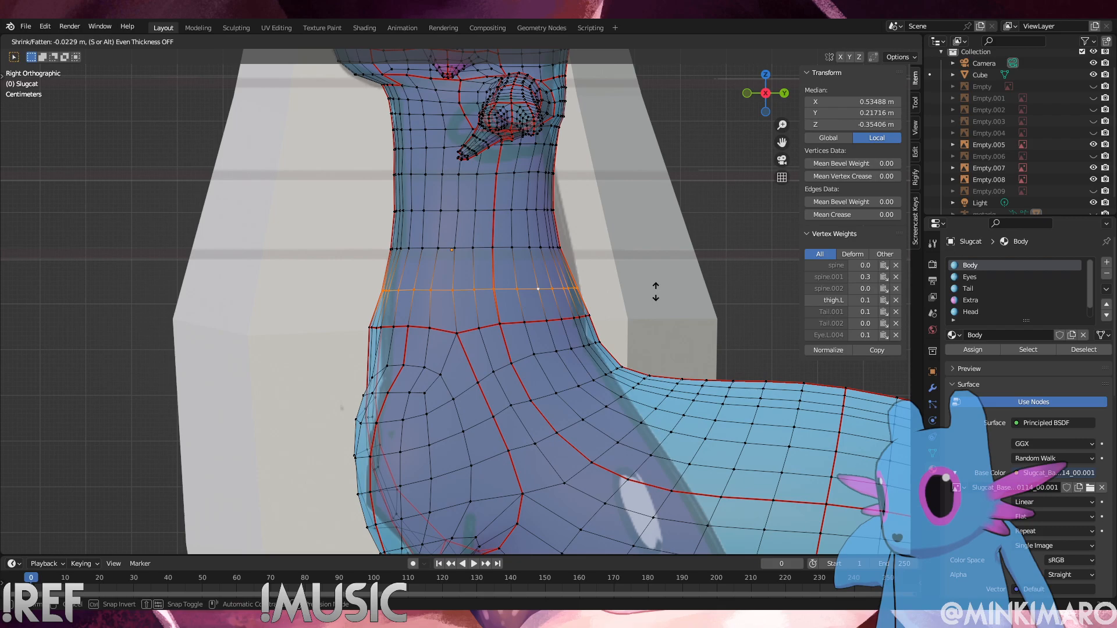
{"action": "left_click", "coordinate": [656, 291]}
{"action": "key", "text": "g"}
{"action": "key", "text": "g"}
{"action": "left_click", "coordinate": [651, 288]}
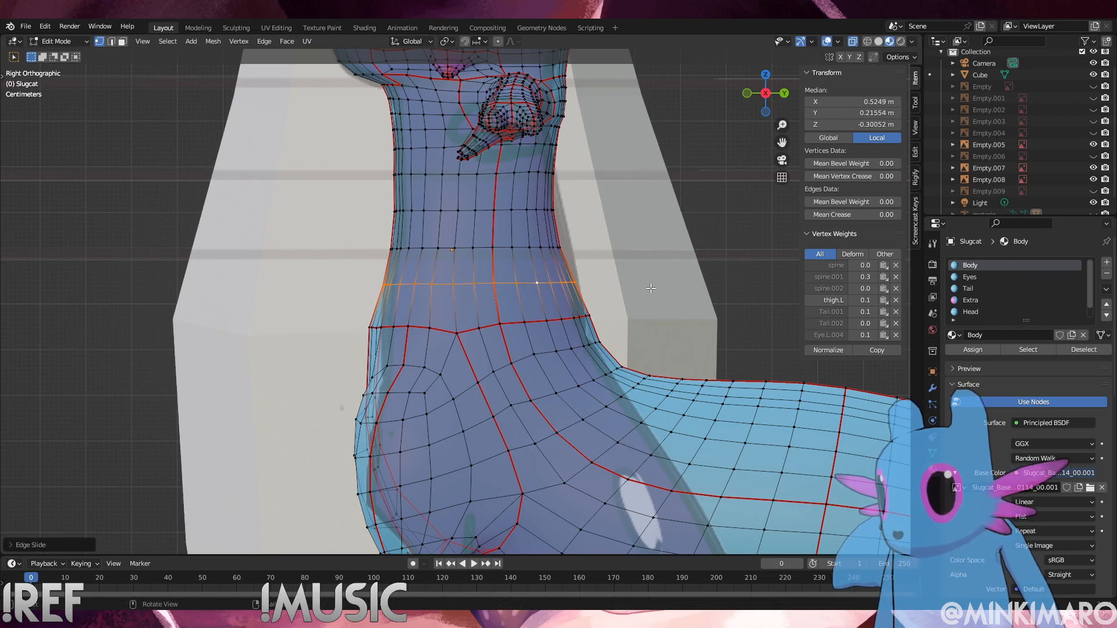
Move the front vertices of the chest seam about 0.008 m backward along Y
{"action": "left_click", "coordinate": [663, 325]}
{"action": "left_click_drag", "start_coordinate": [360, 320], "coordinate": [384, 338]}
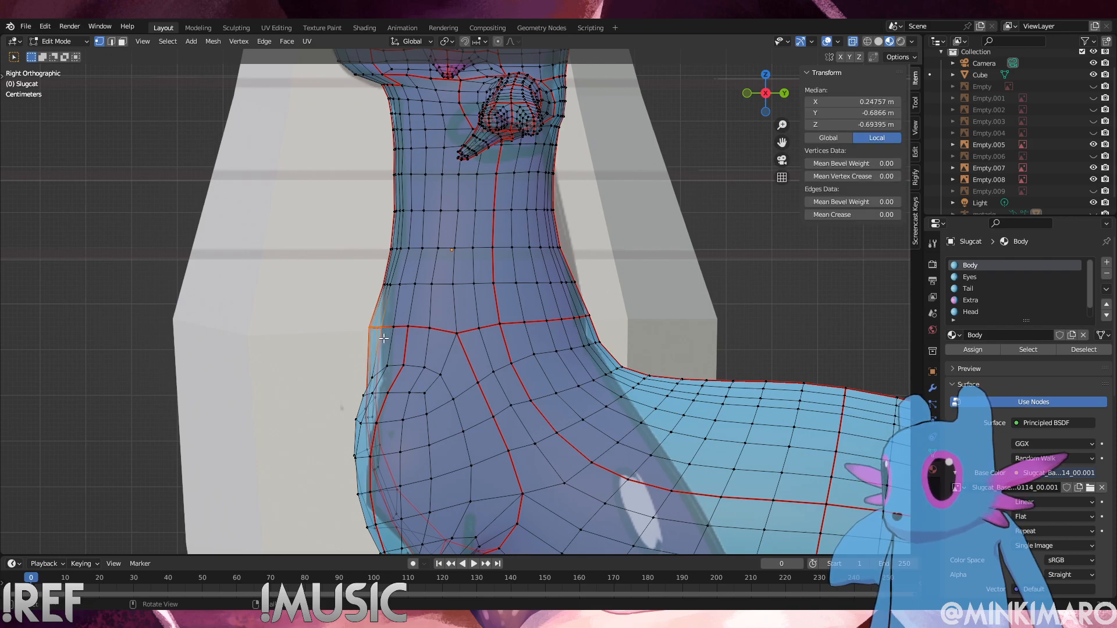
{"action": "key", "text": "g"}
{"action": "key", "text": "y"}
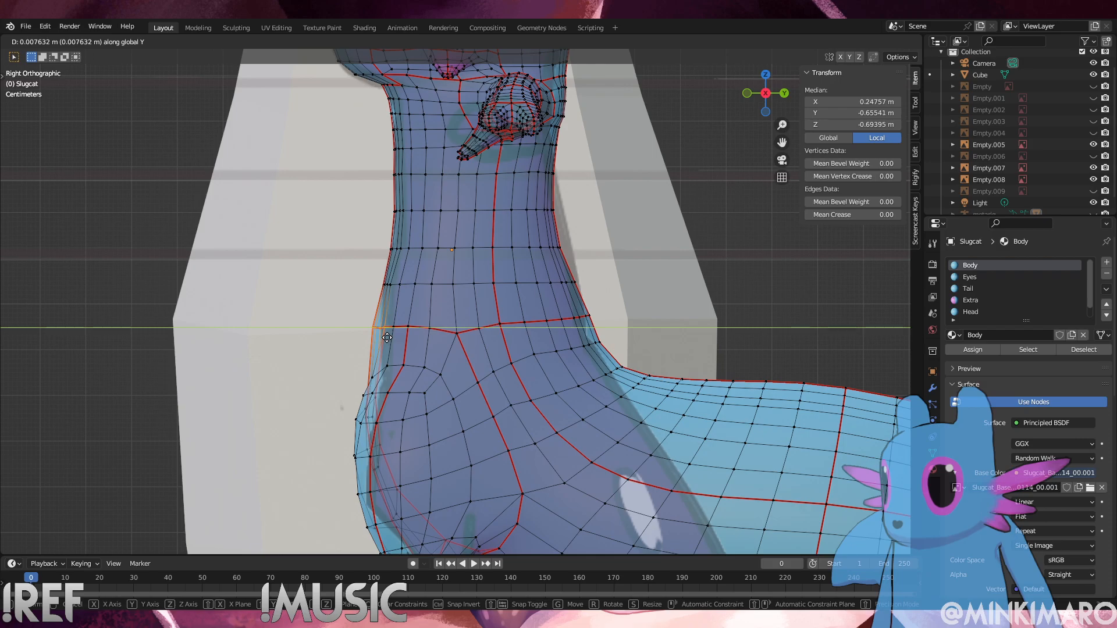
{"action": "left_click", "coordinate": [387, 338]}
Move the two frontmost chest-seam vertices slightly backward, and with the neighbouring vertex added move them about 0.002 m along Y
{"action": "left_click", "coordinate": [379, 334]}
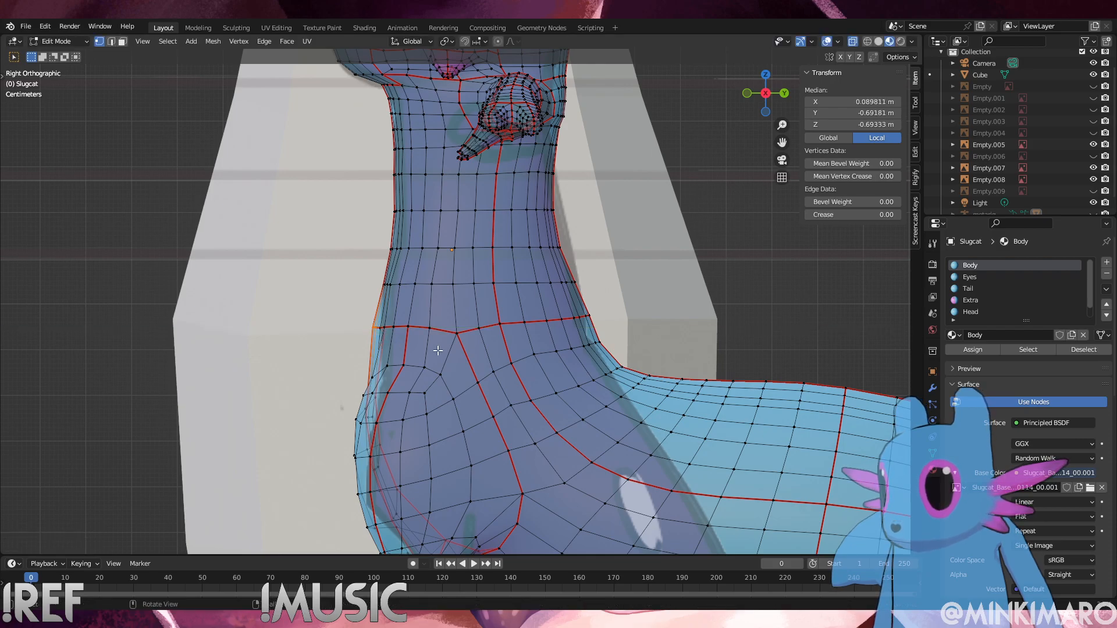
{"action": "scroll", "coordinate": [438, 350], "scroll_direction": "up", "scroll_amount": 5}
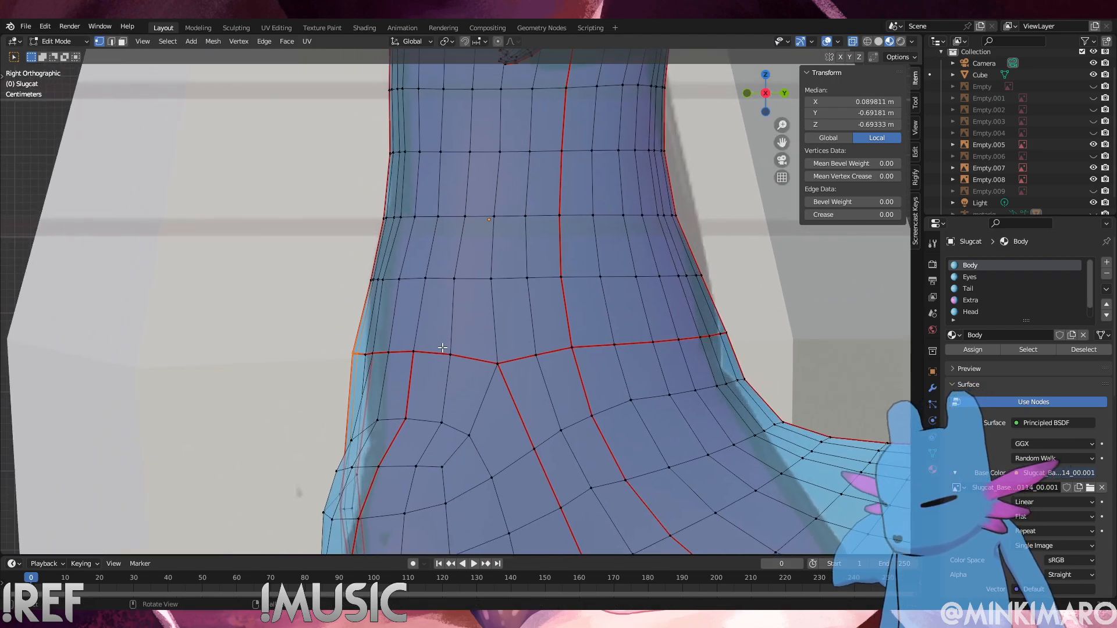
{"action": "key", "text": "g"}
{"action": "left_click", "coordinate": [406, 355]}
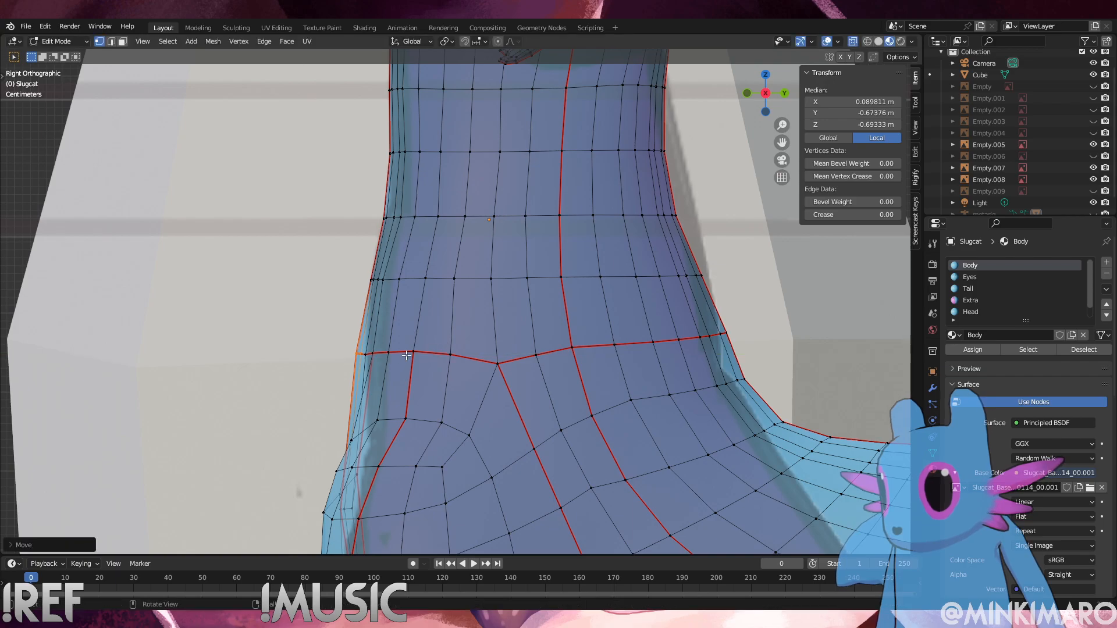
{"action": "left_click", "coordinate": [364, 358], "text": "shift"}
{"action": "key", "text": "g"}
{"action": "key", "text": "y"}
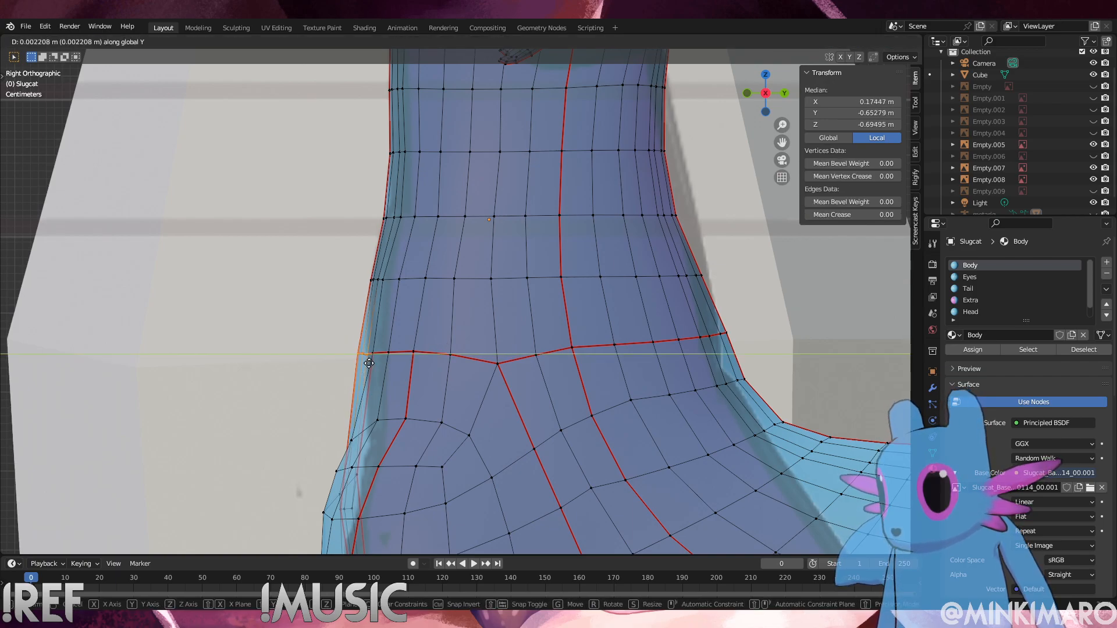
{"action": "left_click", "coordinate": [370, 362]}
Move only the chest seam's front centre-line vertex about 0.0007 m backward along Y
{"action": "left_click", "coordinate": [352, 340]}
{"action": "key", "text": "b"}
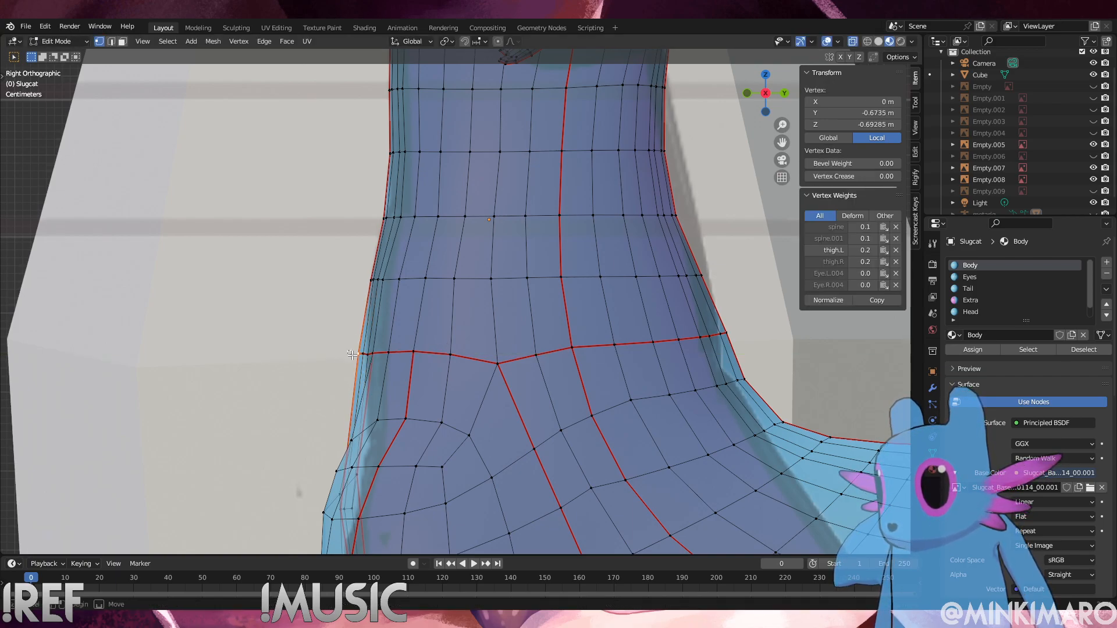
{"action": "left_click_drag", "start_coordinate": [359, 363], "coordinate": [359, 363]}
{"action": "key", "text": "g"}
{"action": "key", "text": "y"}
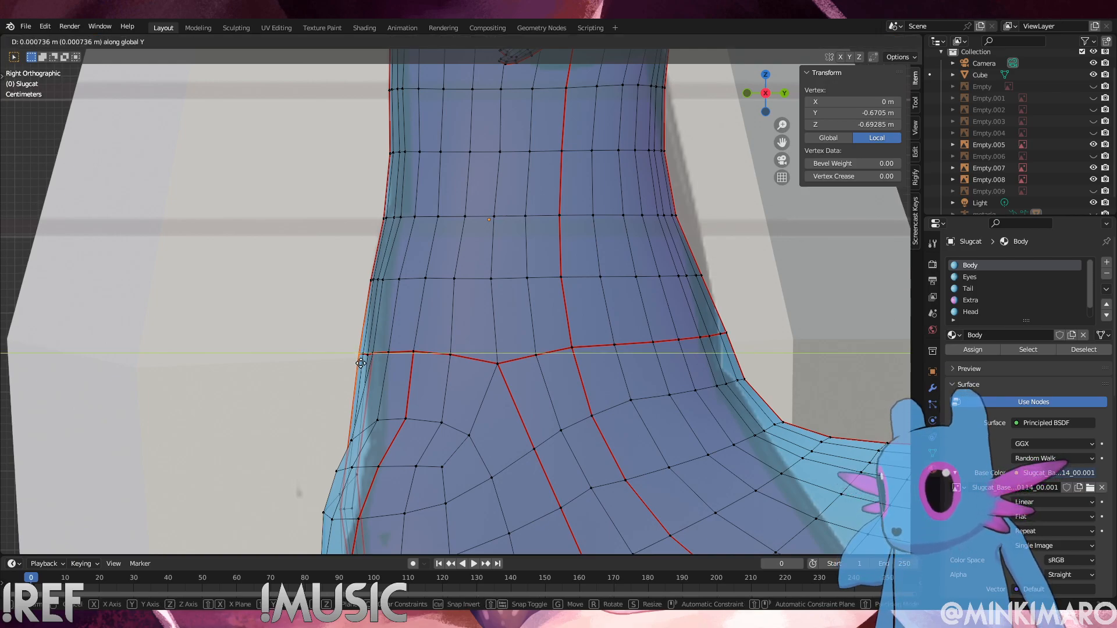
{"action": "left_click", "coordinate": [361, 363]}
Move the front centre-line vertex one row above the chest seam about 0.0015 m backward along Y
{"action": "left_click", "coordinate": [371, 280]}
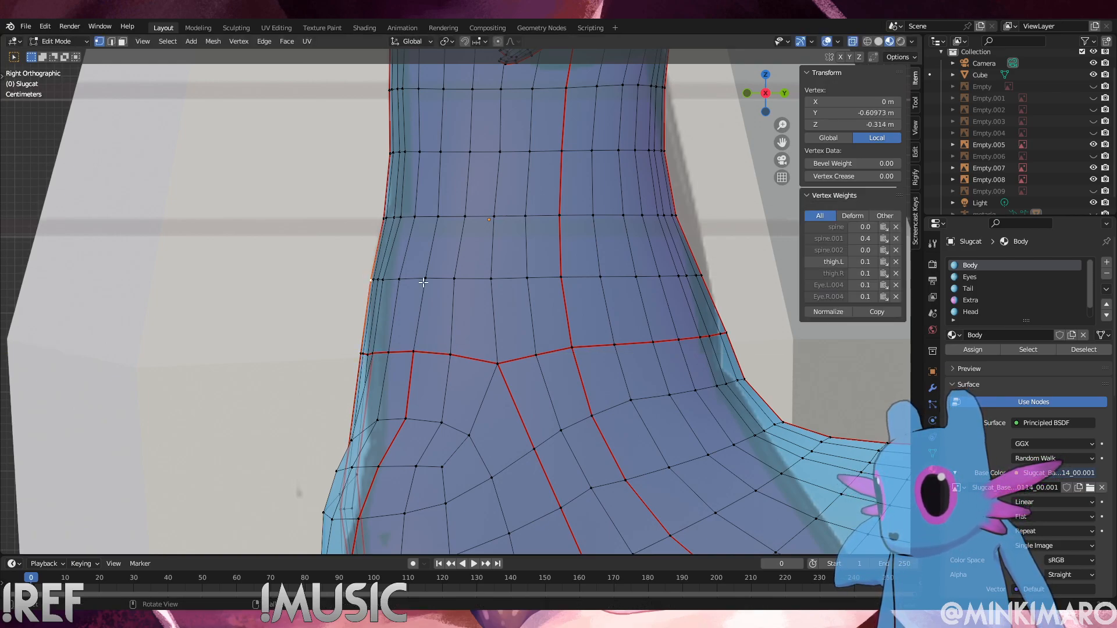
{"action": "key", "text": "g"}
{"action": "key", "text": "y"}
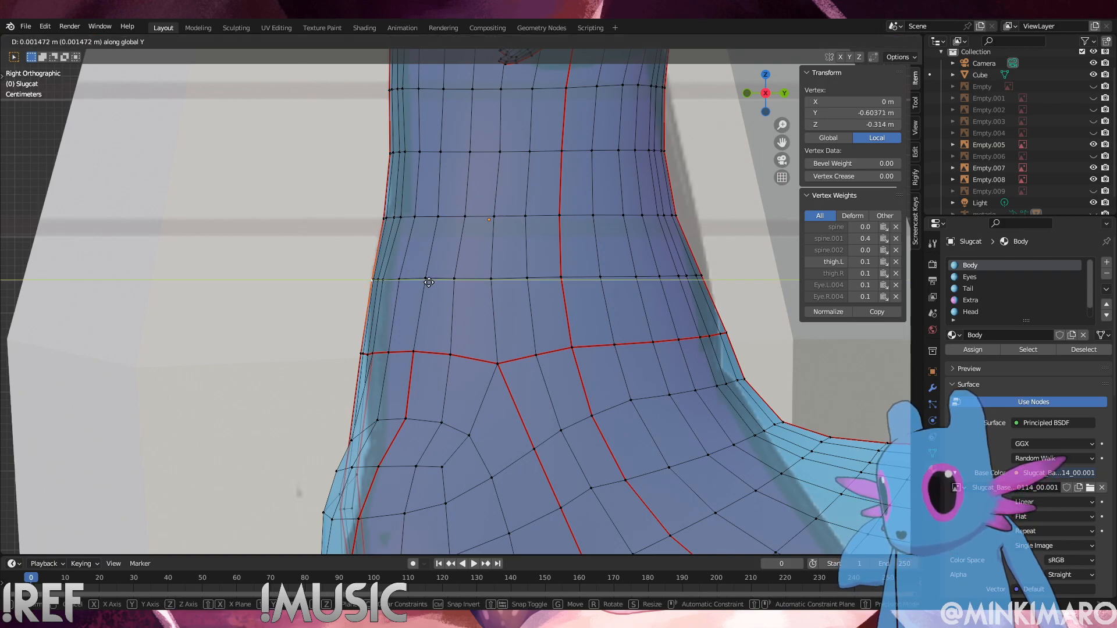
{"action": "left_click", "coordinate": [429, 282]}
Edge-slide the first belly row between the legs upward by a factor of about 0.24, and slide the row below it upward
{"action": "left_click", "coordinate": [733, 292]}
{"action": "middle_click_drag", "start_coordinate": [733, 293], "coordinate": [439, 373]}
{"action": "left_click", "coordinate": [437, 382]}
{"action": "left_click", "coordinate": [435, 381], "text": "alt"}
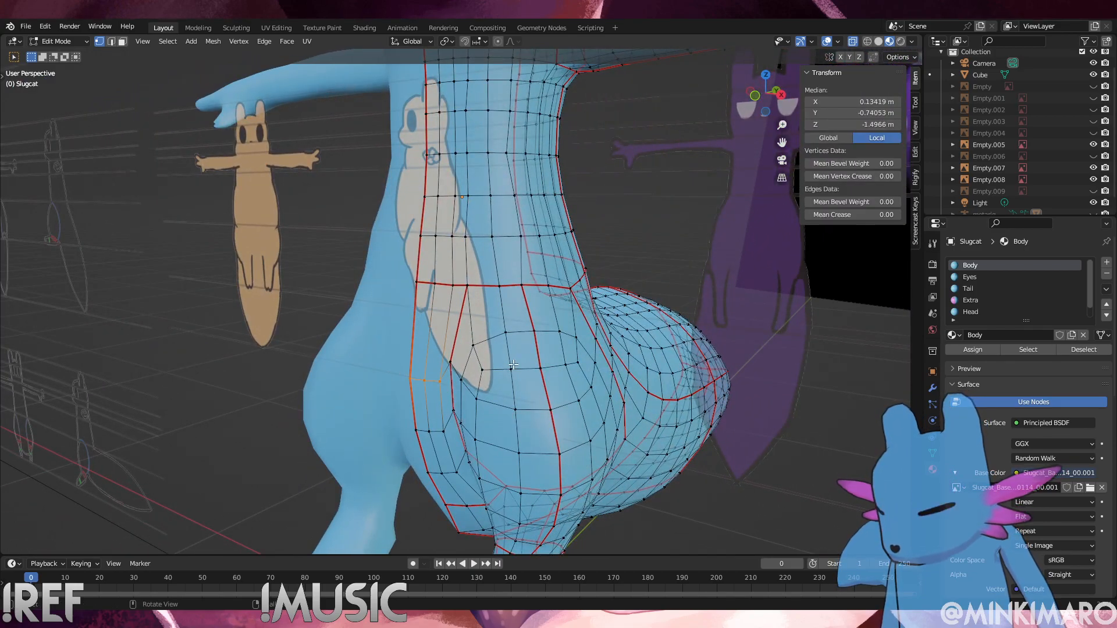
{"action": "key", "text": "g"}
{"action": "key", "text": "g"}
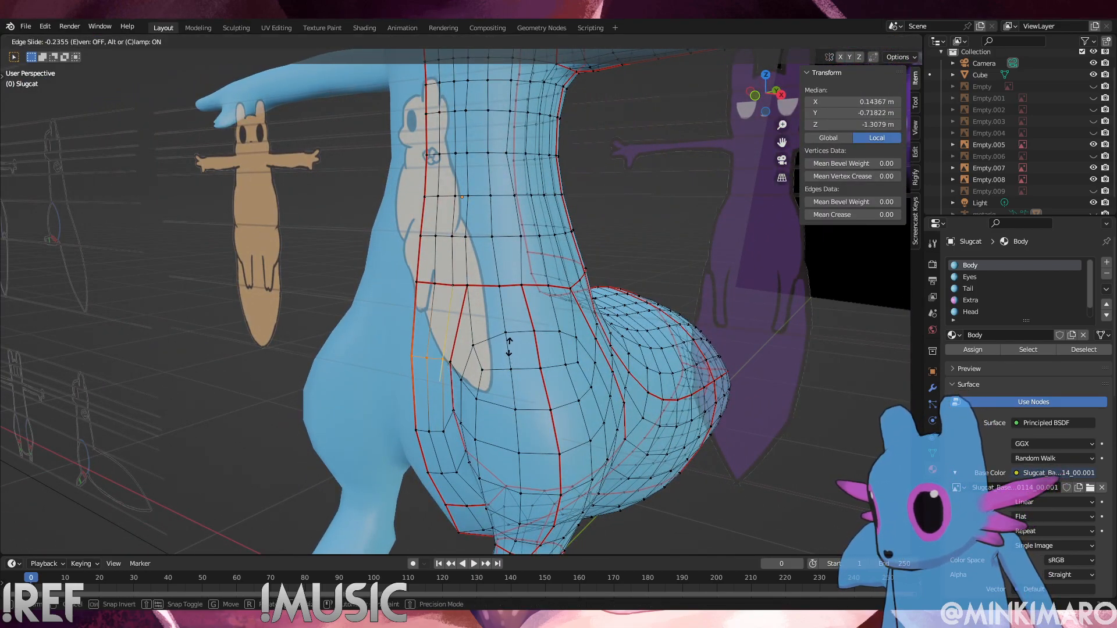
{"action": "left_click", "coordinate": [509, 347]}
{"action": "left_click", "coordinate": [439, 432], "text": "alt"}
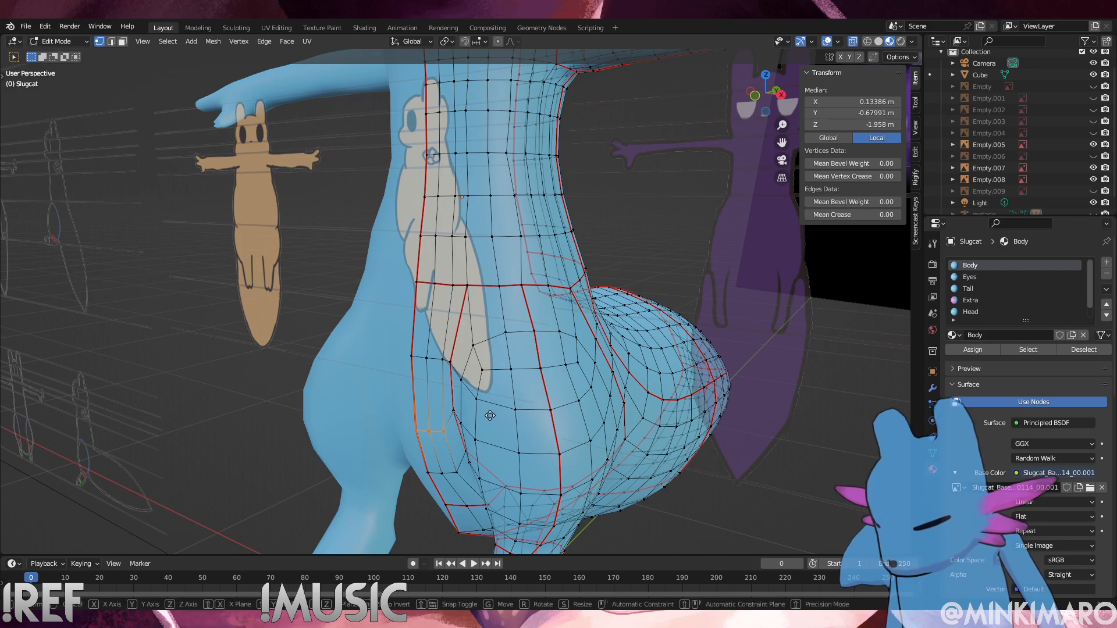
{"action": "left_click", "coordinate": [454, 473]}
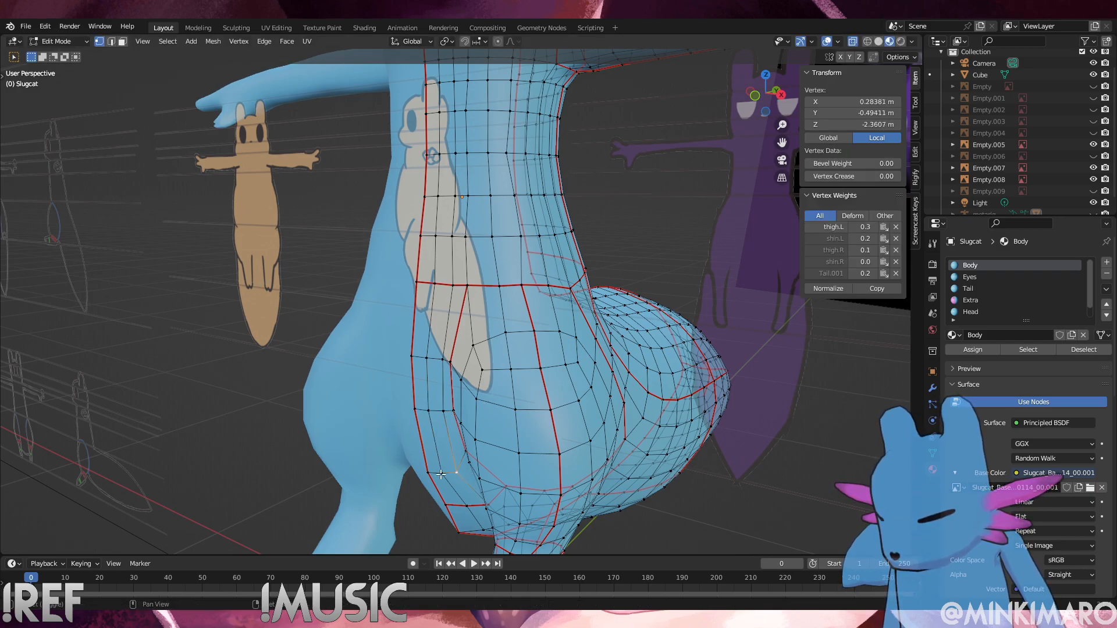
Edge-slide the third belly row between the legs upward, and save the file
{"action": "left_click", "coordinate": [441, 474], "text": "alt"}
{"action": "key", "text": "g"}
{"action": "key", "text": "g"}
{"action": "left_click", "coordinate": [443, 449]}
{"action": "mouse_move", "coordinate": [443, 449]}
{"action": "middle_mouse_down"}
{"action": "mouse_move", "coordinate": [470, 377]}
{"action": "mouse_move", "coordinate": [450, 429]}
{"action": "middle_mouse_up"}
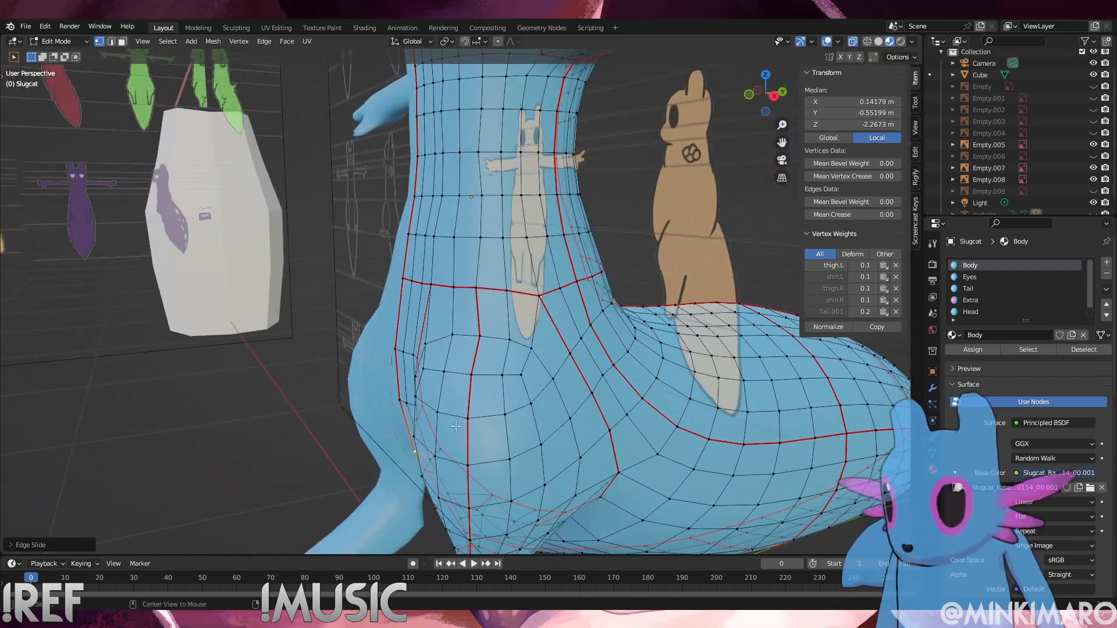
{"action": "left_click", "coordinate": [25, 26]}
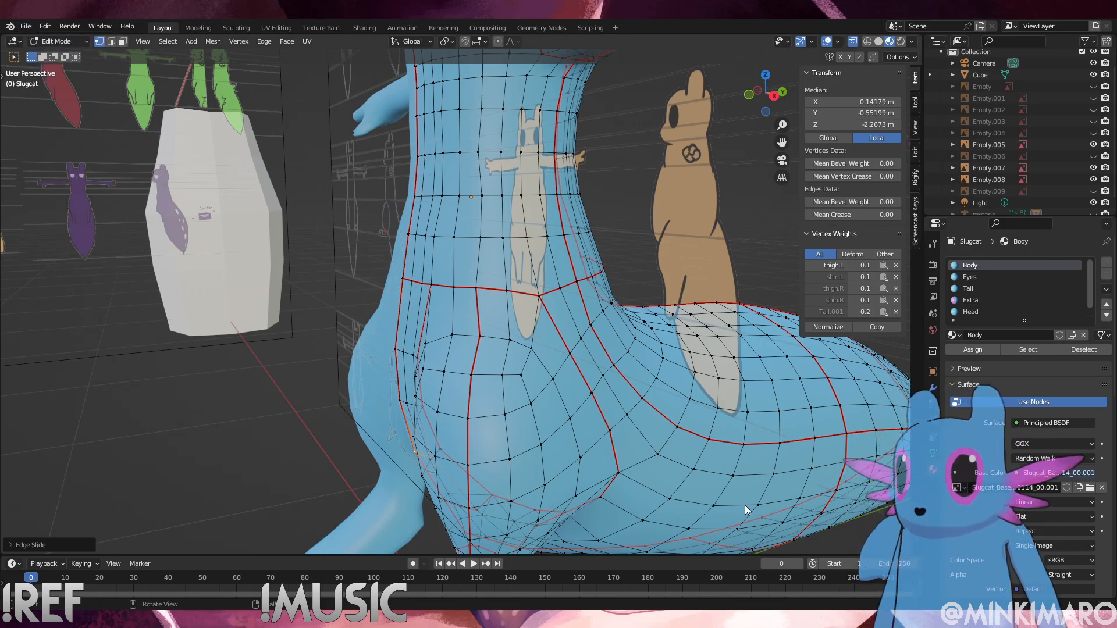
{"action": "key", "text": "ctrl+s"}
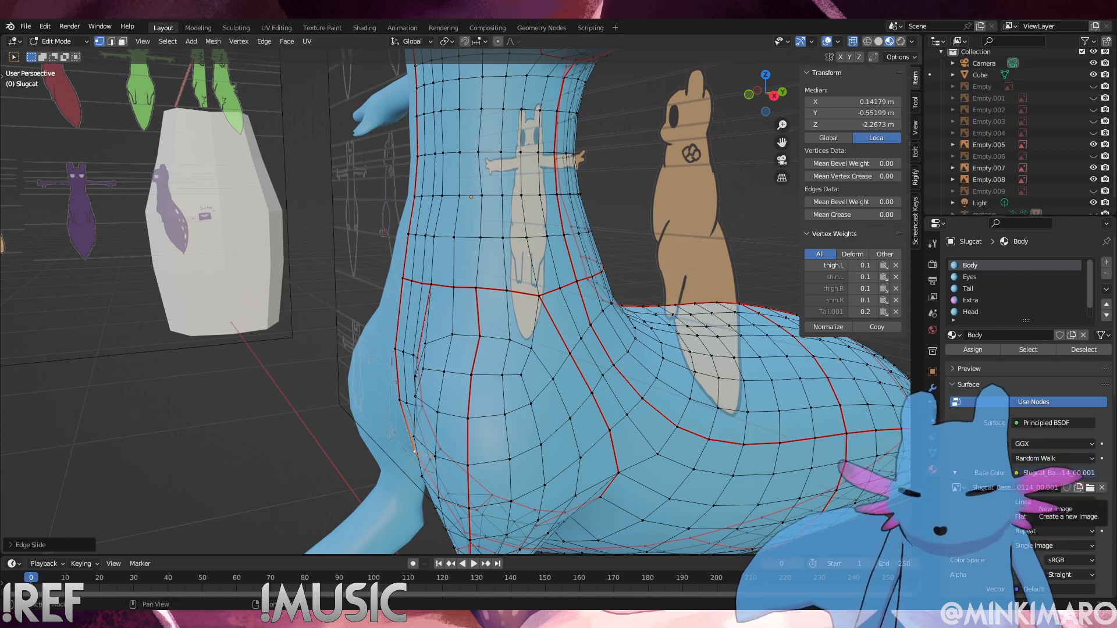
Clear the selection and select all geometry assigned to the Extra material
{"action": "scroll", "coordinate": [634, 361], "scroll_direction": "down", "scroll_amount": 5}
{"action": "middle_click_drag", "start_coordinate": [541, 356], "coordinate": [464, 353]}
{"action": "scroll", "coordinate": [464, 353], "scroll_direction": "up", "scroll_amount": 2}
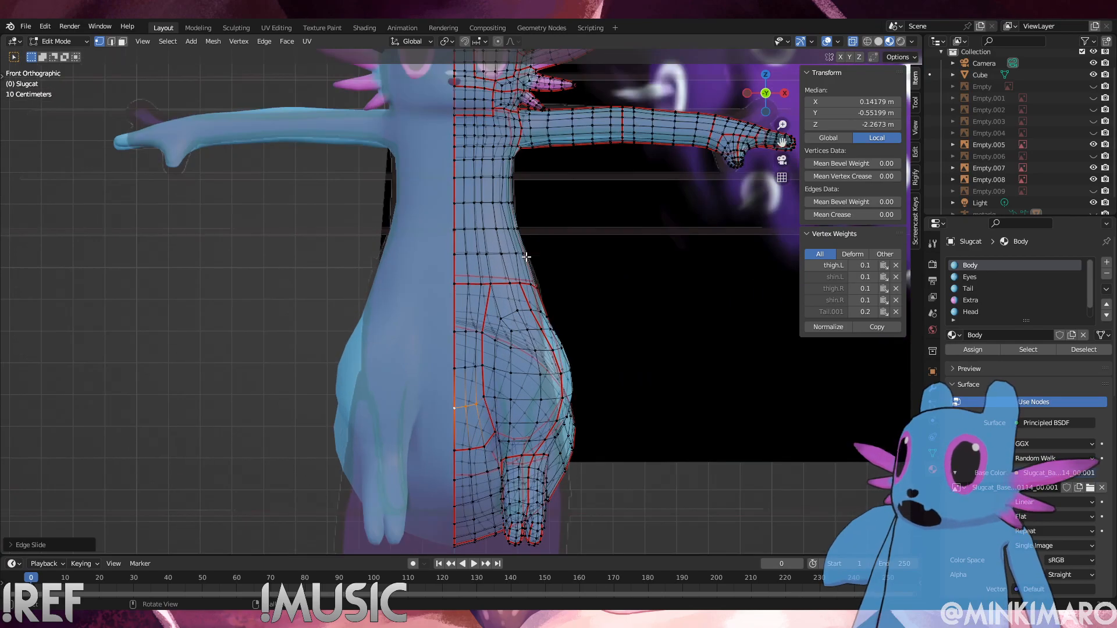
{"action": "middle_click_drag", "start_coordinate": [523, 230], "coordinate": [424, 494], "text": "shift"}
{"action": "scroll", "coordinate": [509, 326], "scroll_direction": "up", "scroll_amount": 2}
{"action": "scroll", "coordinate": [508, 326], "scroll_direction": "up", "scroll_amount": 1}
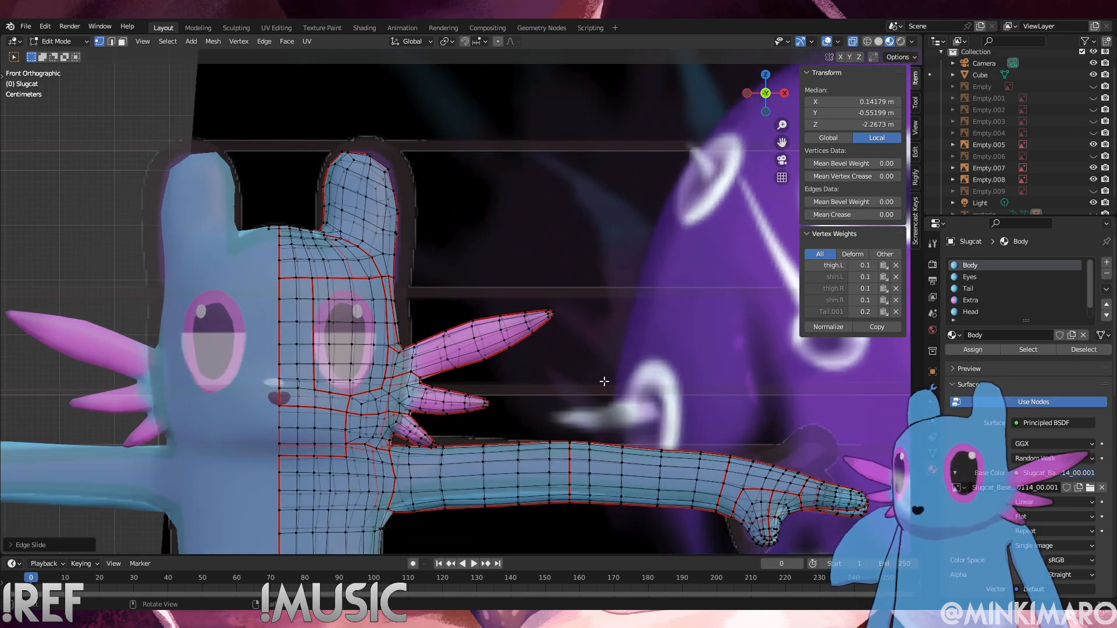
{"action": "scroll", "coordinate": [603, 381], "scroll_direction": "down", "scroll_amount": 4}
{"action": "key", "text": "alt+a"}
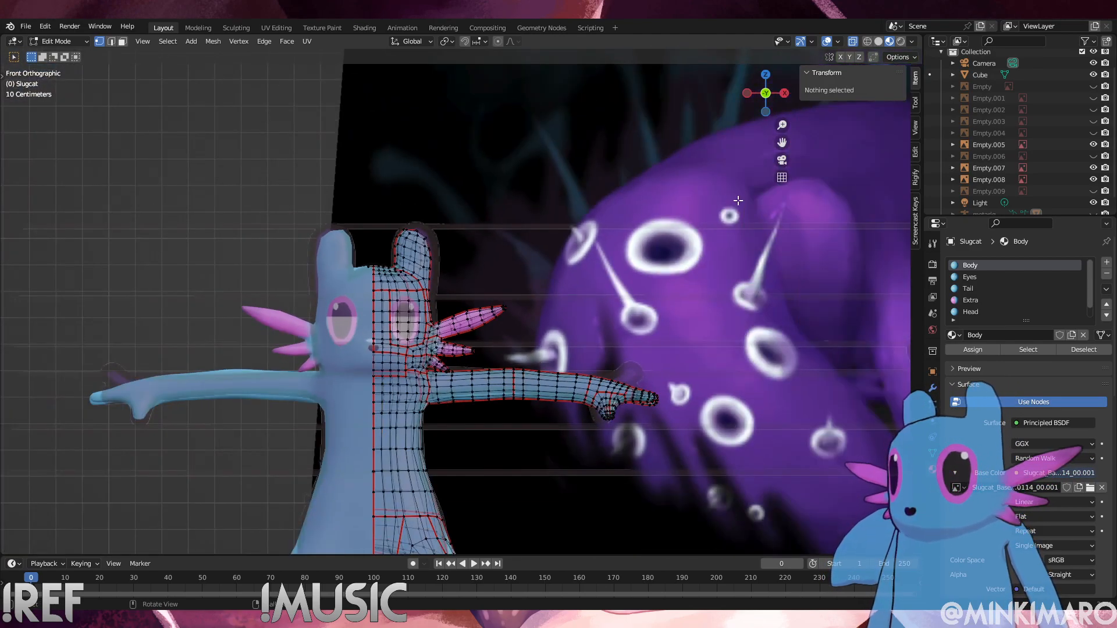
{"action": "left_click", "coordinate": [971, 300]}
{"action": "left_click", "coordinate": [1026, 349]}
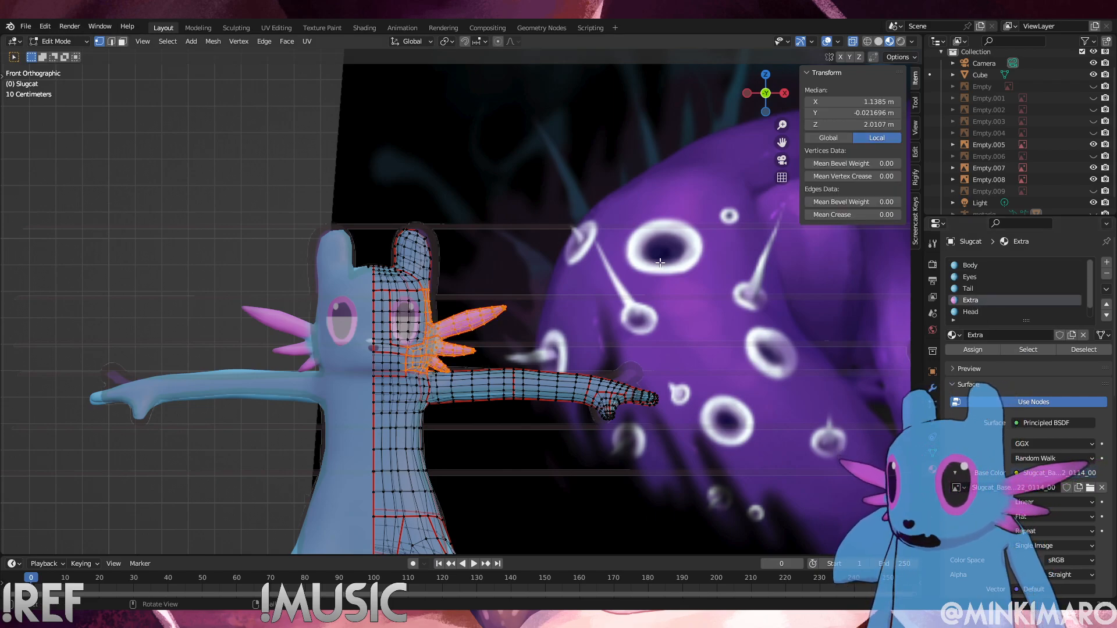
Hide the selected Extra geometry to inspect the head and neck around it, and reveal it again
{"action": "key", "text": "x"}
{"action": "left_click", "coordinate": [608, 246]}
{"action": "middle_click_drag", "start_coordinate": [543, 291], "coordinate": [364, 298]}
{"action": "scroll", "coordinate": [419, 285], "scroll_direction": "up", "scroll_amount": 5}
{"action": "middle_click_drag", "start_coordinate": [483, 279], "coordinate": [492, 305]}
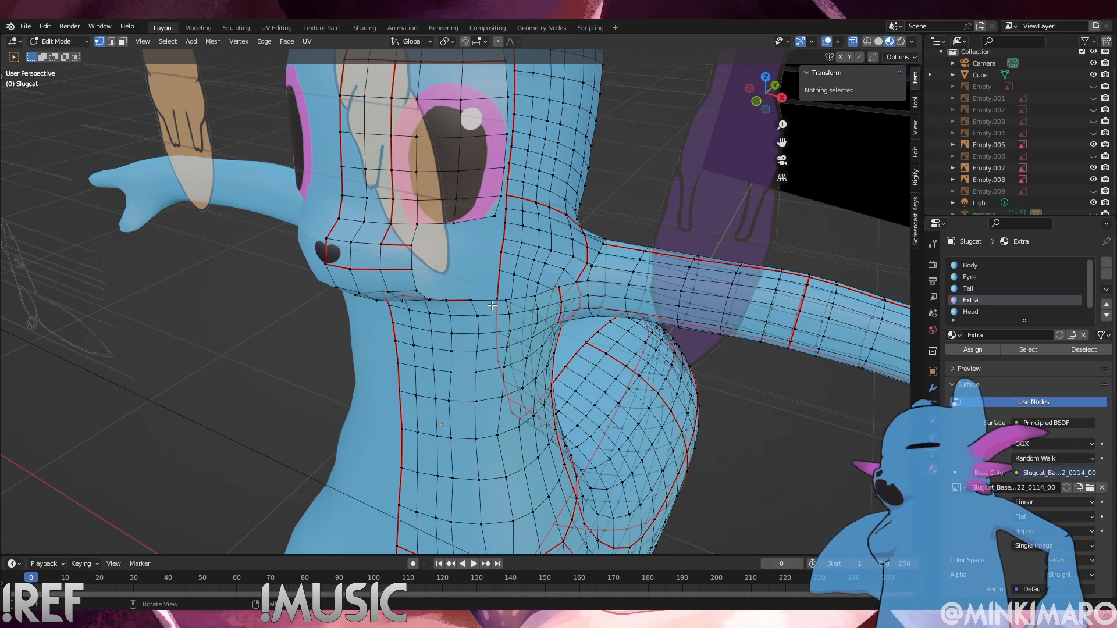
{"action": "key", "text": "alt+h"}
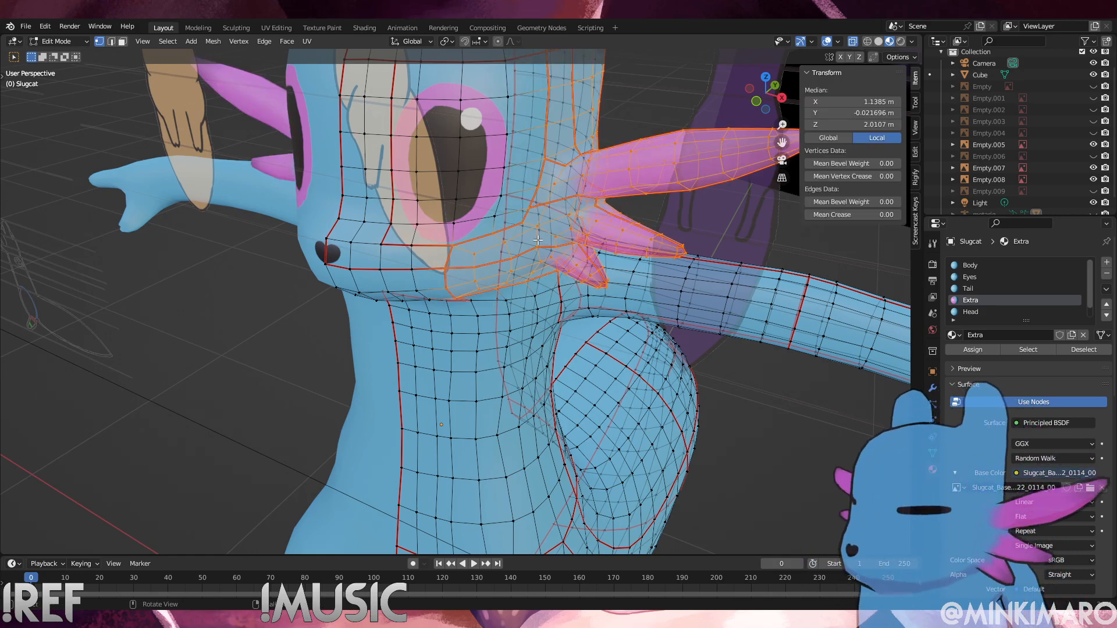
{"action": "middle_click_drag", "start_coordinate": [538, 240], "coordinate": [448, 235]}
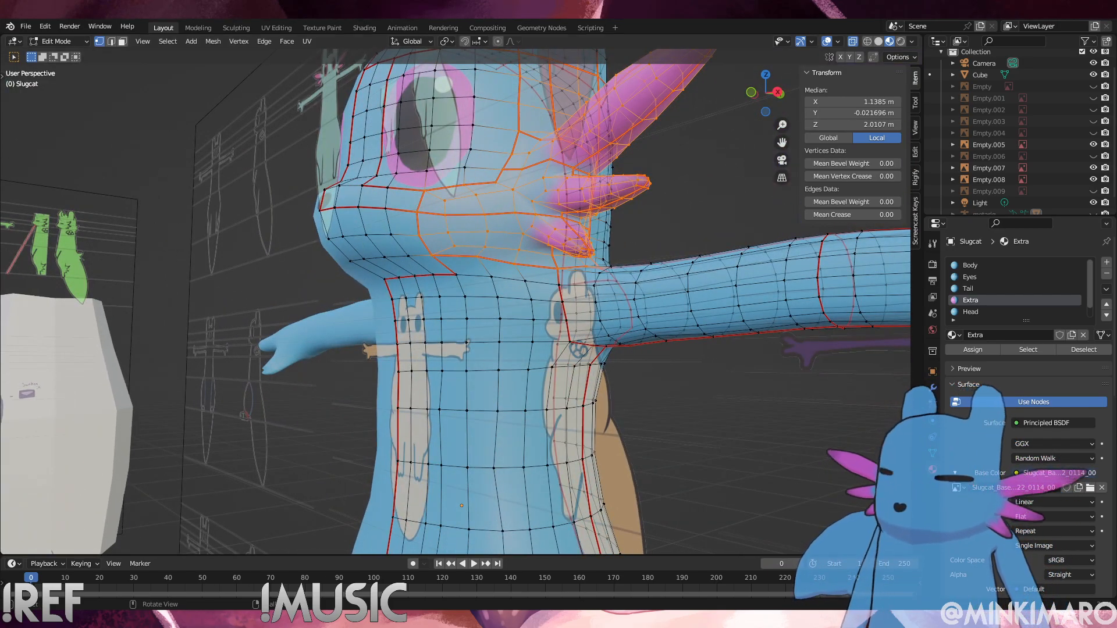
Remove the front and upper border vertices beside the face from the Extra-material selection
{"action": "left_click", "coordinate": [853, 42]}
{"action": "middle_click_drag", "start_coordinate": [517, 228], "coordinate": [486, 231]}
{"action": "left_click_drag", "start_coordinate": [533, 262], "coordinate": [531, 263], "text": "shift"}
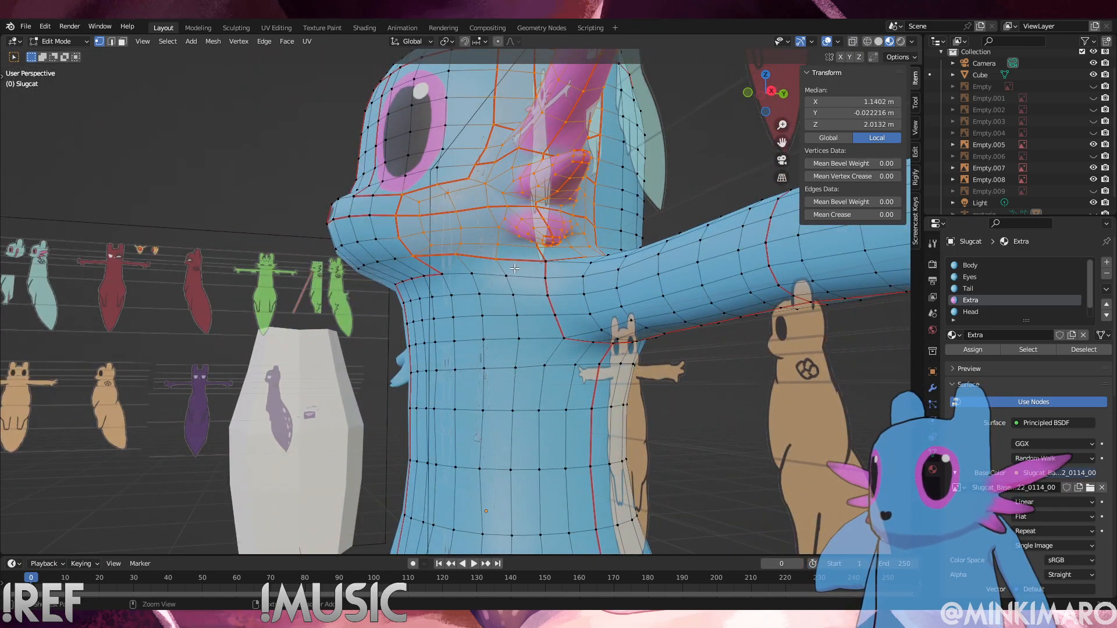
{"action": "left_click_drag", "start_coordinate": [395, 249], "coordinate": [394, 249], "text": "shift"}
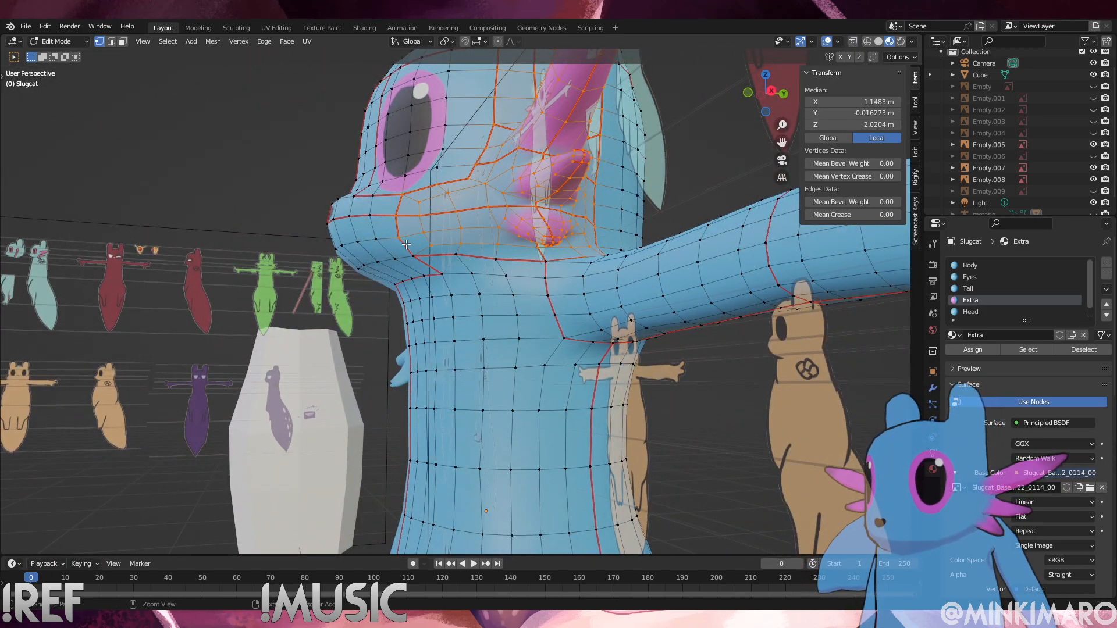
{"action": "left_click_drag", "start_coordinate": [474, 183], "coordinate": [463, 161], "text": "ctrl"}
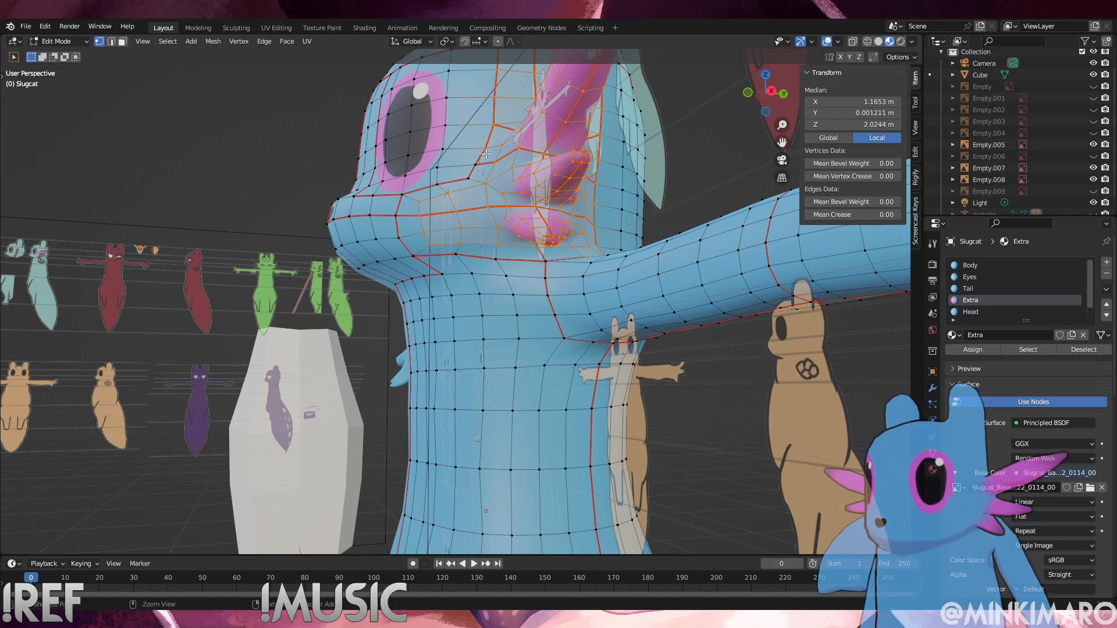
{"action": "left_click_drag", "start_coordinate": [471, 121], "coordinate": [475, 90], "text": "ctrl"}
{"action": "middle_click_drag", "start_coordinate": [475, 90], "coordinate": [481, 184]}
{"action": "left_click_drag", "start_coordinate": [472, 103], "coordinate": [472, 101], "text": "ctrl"}
{"action": "left_click_drag", "start_coordinate": [575, 139], "coordinate": [509, 116], "text": "ctrl"}
Deselect the remaining border vertices toward the back of the head, and delete the selected gill geometry
{"action": "middle_click_drag", "start_coordinate": [625, 205], "coordinate": [586, 208]}
{"action": "left_click_drag", "start_coordinate": [543, 139], "coordinate": [544, 139], "text": "ctrl"}
{"action": "middle_click_drag", "start_coordinate": [569, 210], "coordinate": [572, 271]}
{"action": "left_click_drag", "start_coordinate": [590, 263], "coordinate": [554, 280], "text": "ctrl"}
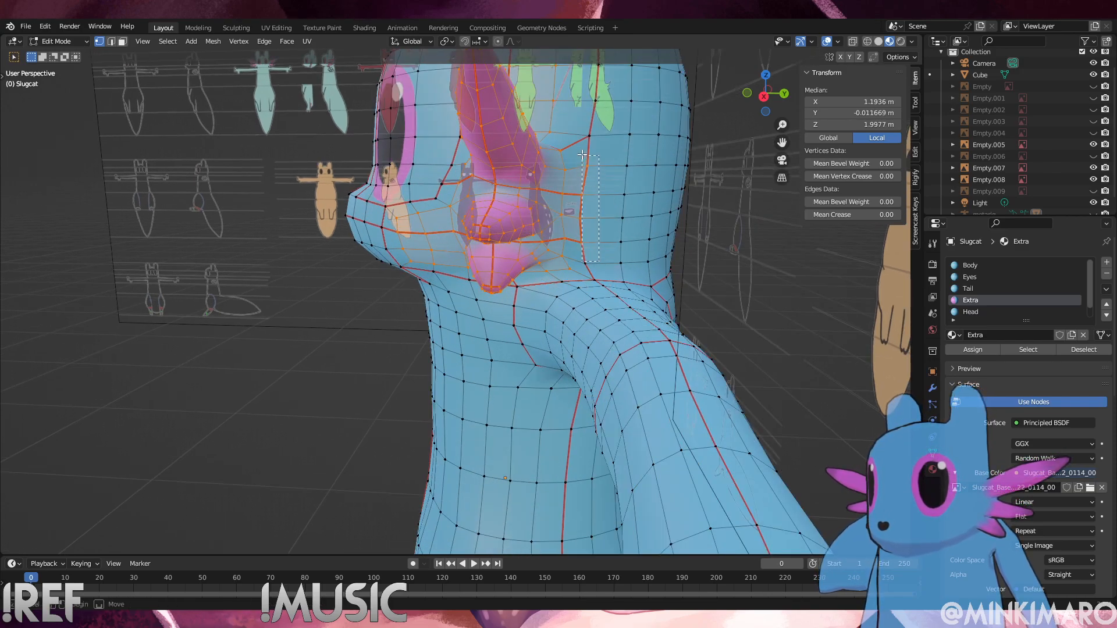
{"action": "left_click_drag", "start_coordinate": [579, 146], "coordinate": [579, 146], "text": "ctrl"}
{"action": "middle_click_drag", "start_coordinate": [585, 225], "coordinate": [592, 254]}
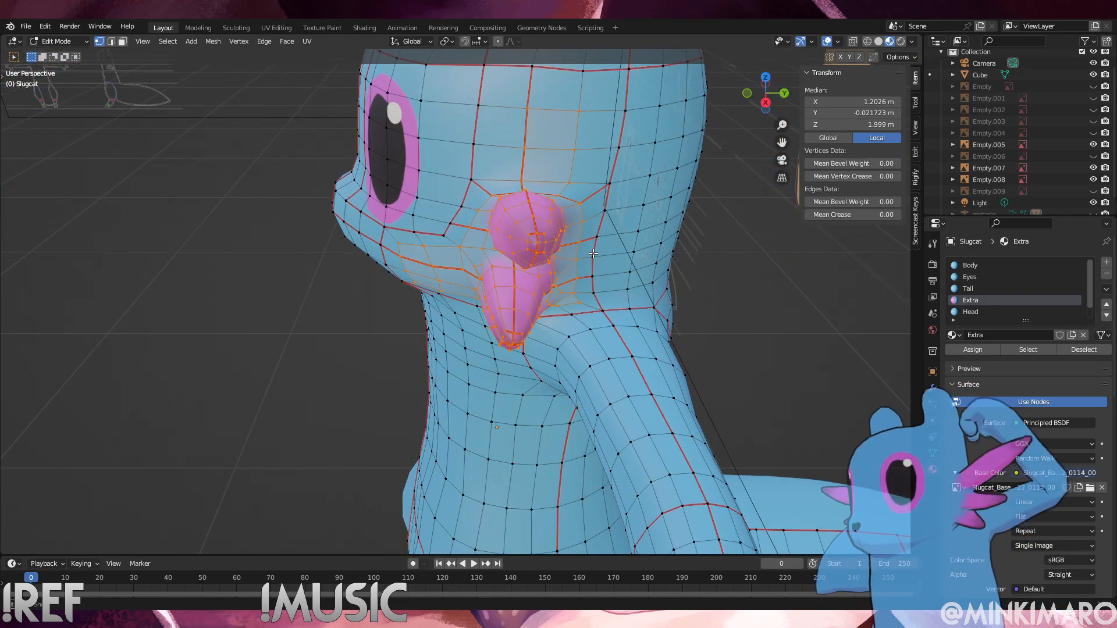
{"action": "middle_click_drag", "start_coordinate": [593, 254], "coordinate": [608, 219]}
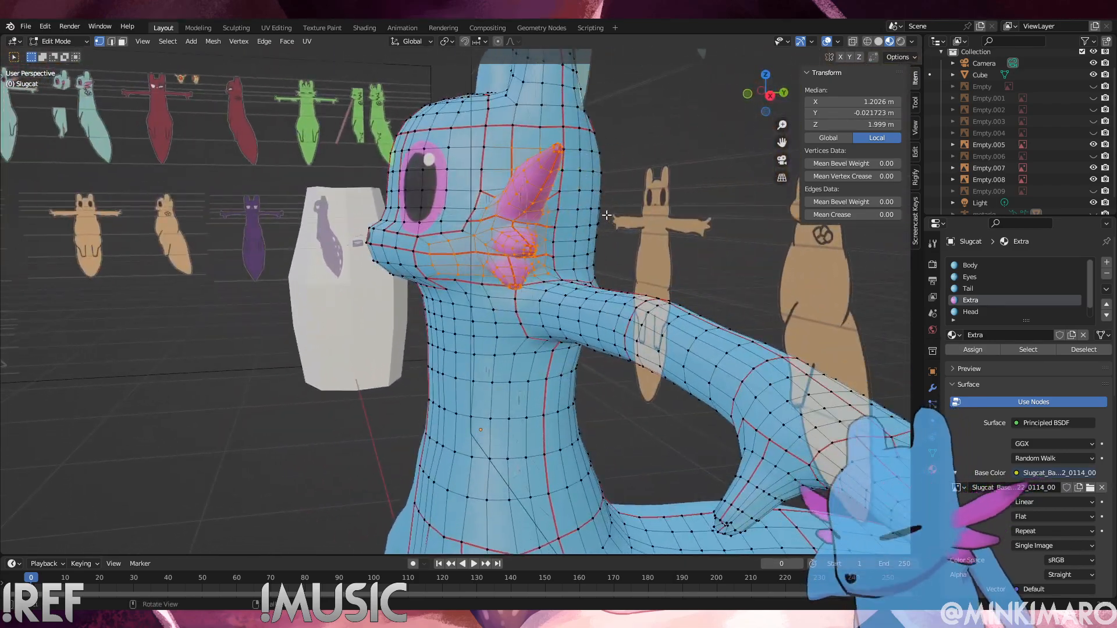
{"action": "key", "text": "x"}
{"action": "left_click", "coordinate": [608, 217]}
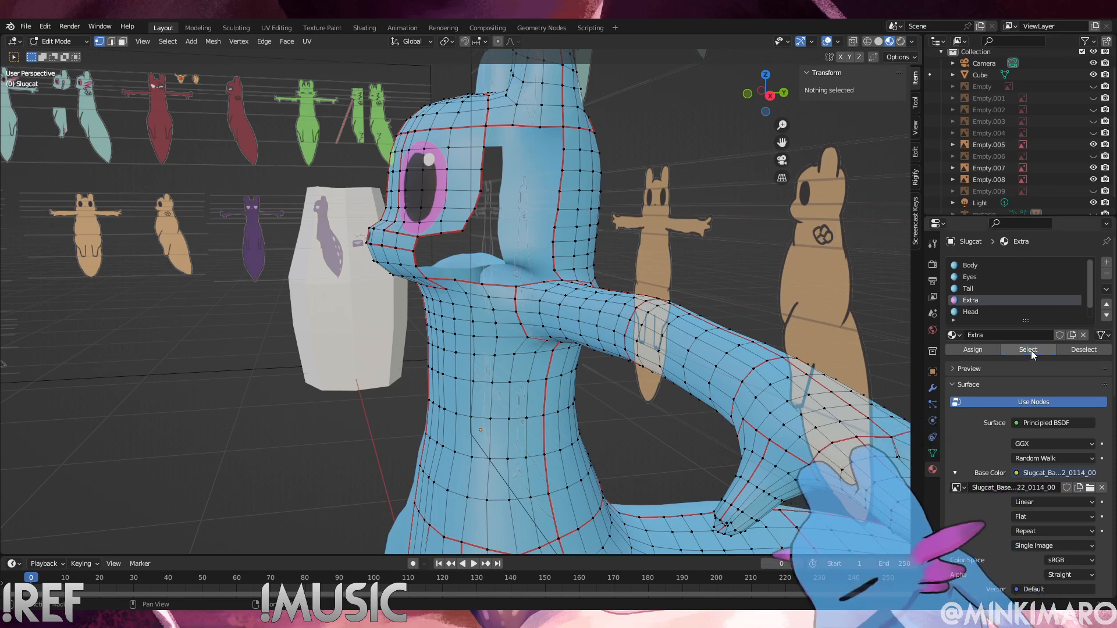
Save the file with Save As, and save it again
{"action": "middle_click_drag", "start_coordinate": [431, 345], "coordinate": [252, 190]}
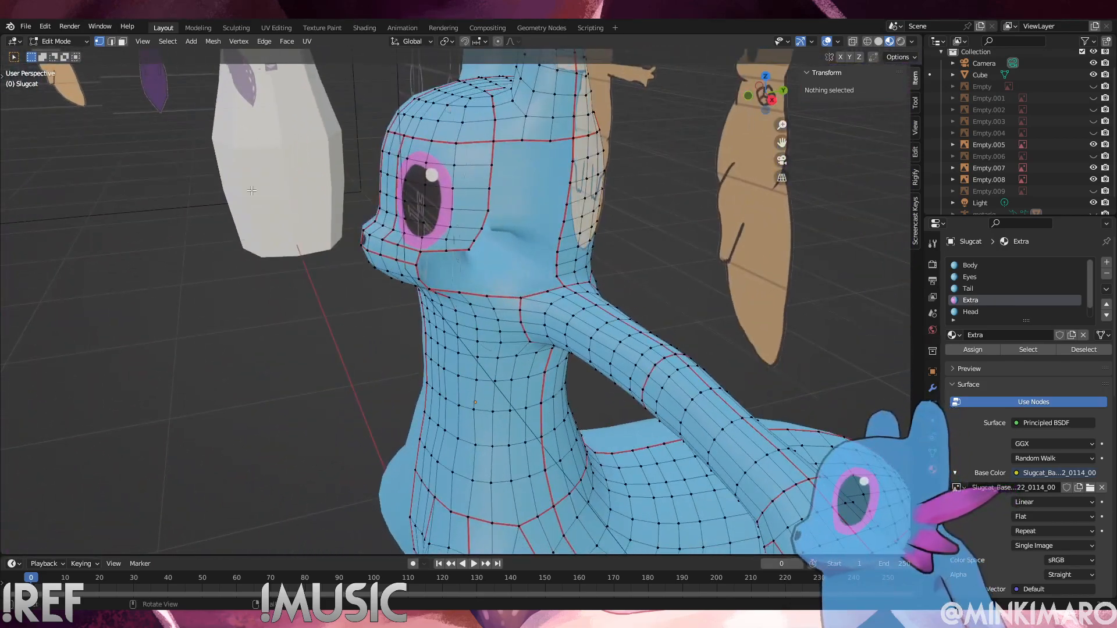
{"action": "left_click", "coordinate": [32, 24]}
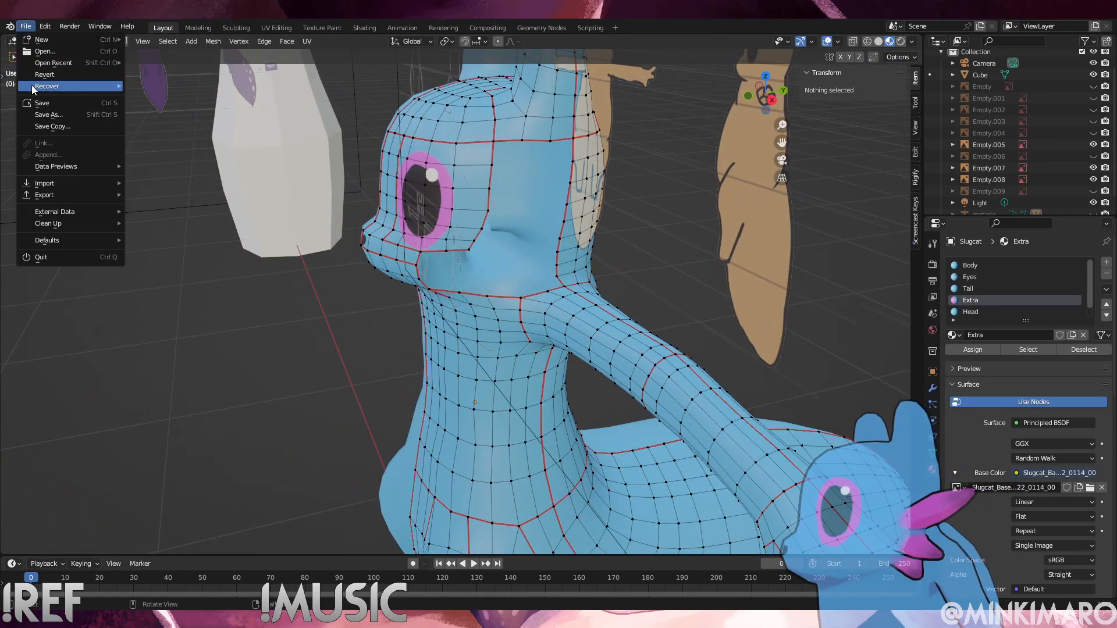
{"action": "left_click", "coordinate": [40, 118]}
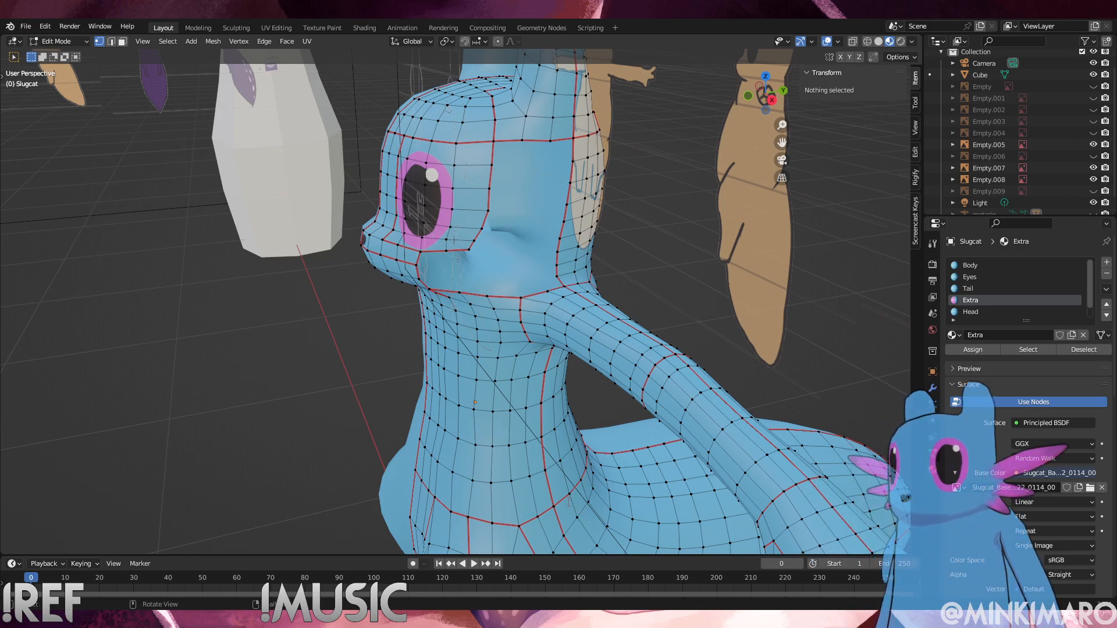
{"action": "key", "text": "ctrl+s"}
Extrude the vertical cheek edge behind the snout backward into the head opening, and scale the new edge up slightly
{"action": "middle_click_drag", "start_coordinate": [570, 281], "coordinate": [372, 270]}
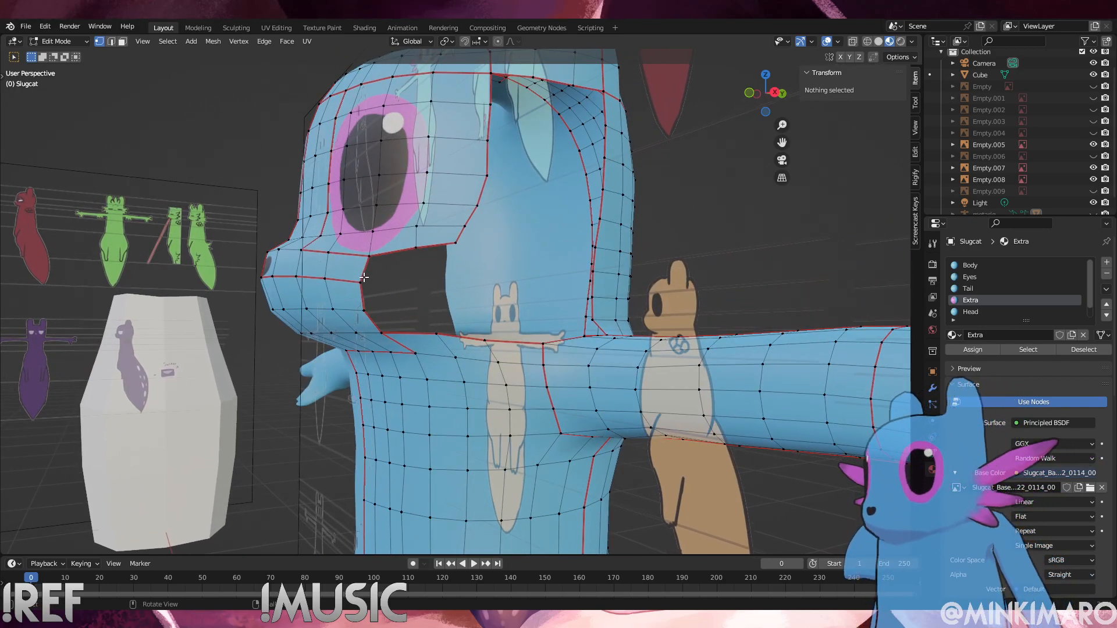
{"action": "left_click", "coordinate": [363, 306]}
{"action": "middle_click_drag", "start_coordinate": [429, 291], "coordinate": [483, 273]}
{"action": "key", "text": "g"}
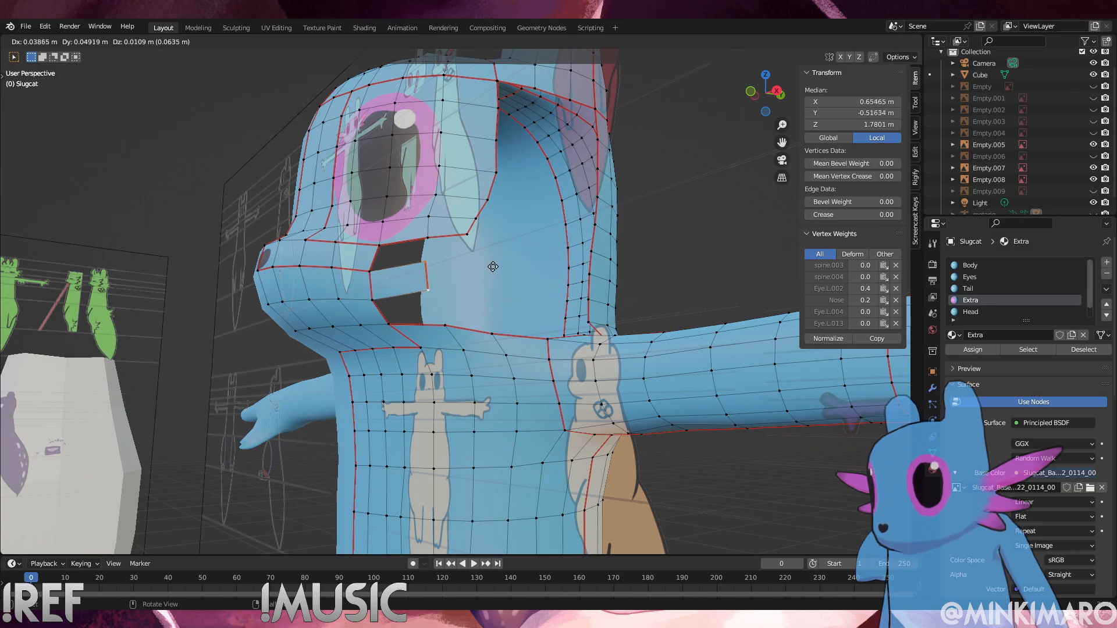
{"action": "left_click", "coordinate": [496, 271]}
{"action": "key", "text": "s"}
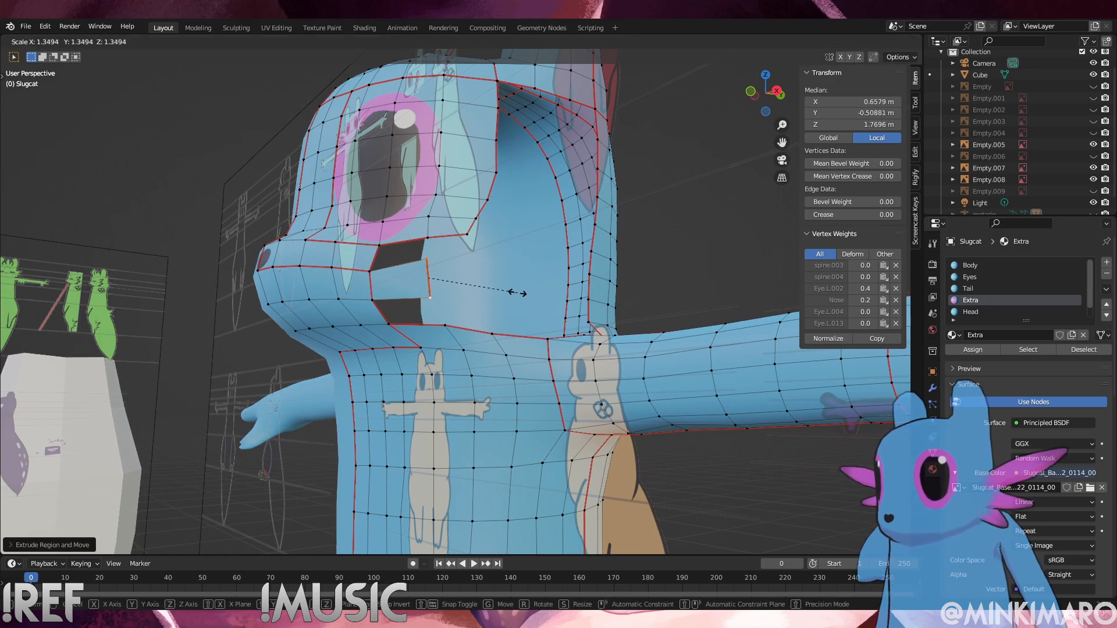
{"action": "left_click", "coordinate": [513, 289]}
Extrude the cheek strip backward in three more segments across the opening, scaling and positioning its end edge
{"action": "key", "text": "e"}
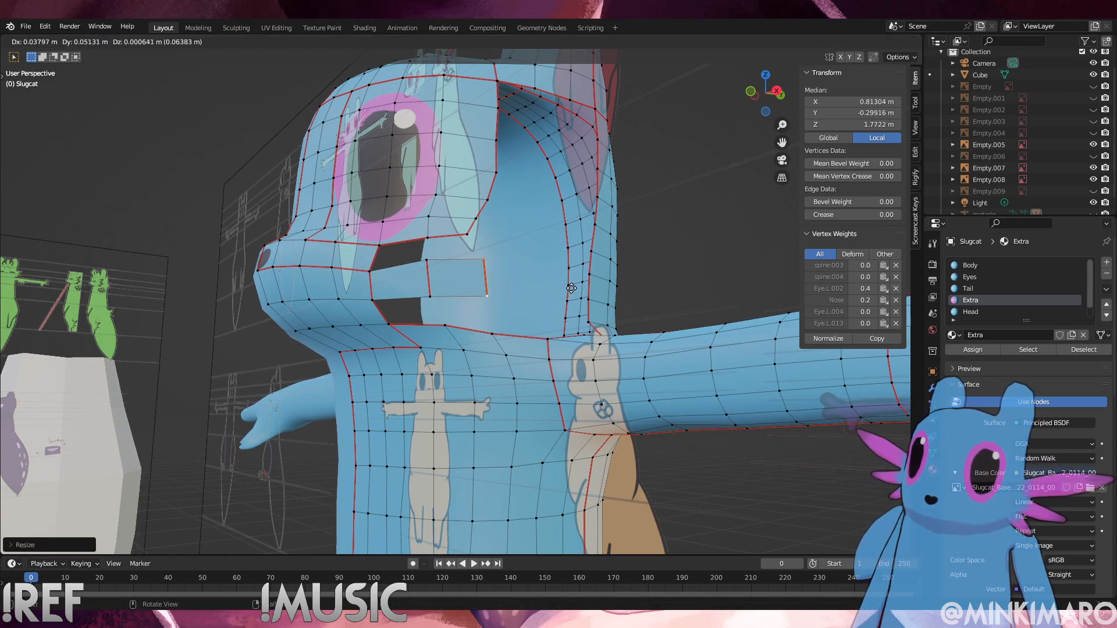
{"action": "left_click", "coordinate": [572, 292]}
{"action": "key", "text": "s"}
{"action": "left_click", "coordinate": [581, 309]}
{"action": "middle_click_drag", "start_coordinate": [568, 294], "coordinate": [594, 298]}
{"action": "key", "text": "g"}
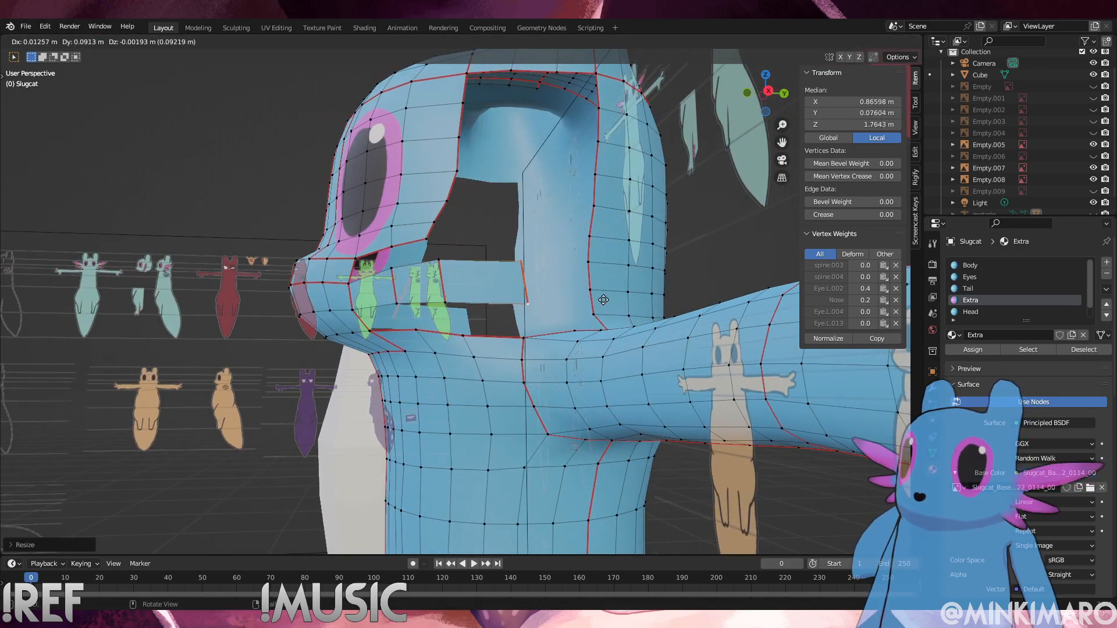
{"action": "left_click", "coordinate": [608, 299]}
{"action": "key", "text": "e"}
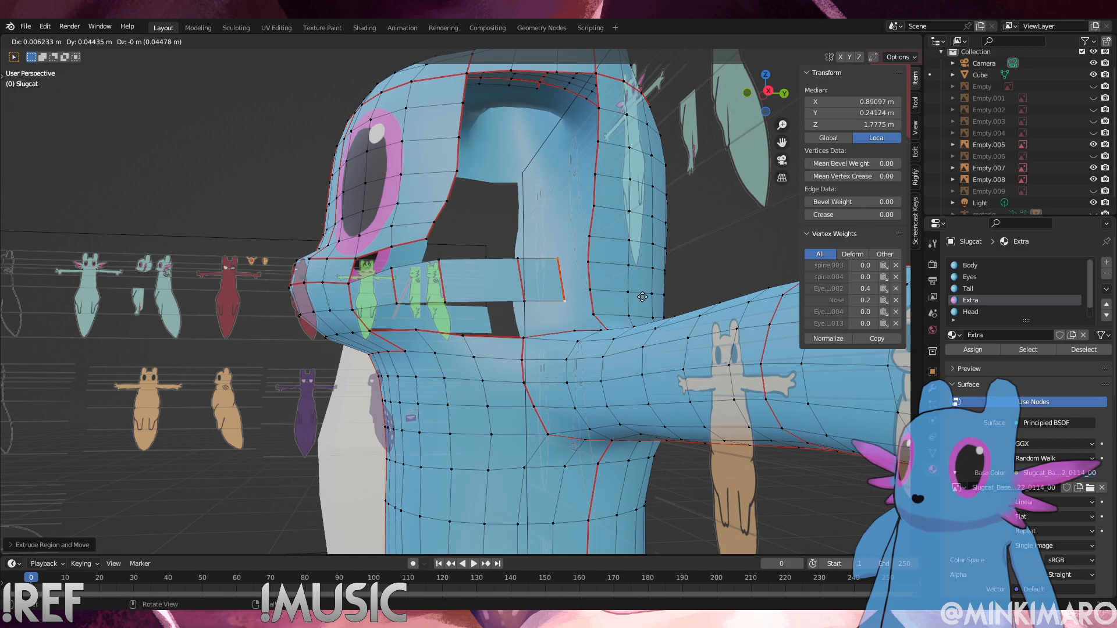
{"action": "left_click", "coordinate": [649, 297]}
Select the edges of the new cheek strip, clear their seams, and deselect everything
{"action": "middle_click_drag", "start_coordinate": [649, 297], "coordinate": [591, 338]}
{"action": "left_click", "coordinate": [515, 320], "text": "shift"}
{"action": "left_click", "coordinate": [393, 326], "text": "shift"}
{"action": "left_click", "coordinate": [437, 310], "text": "shift"}
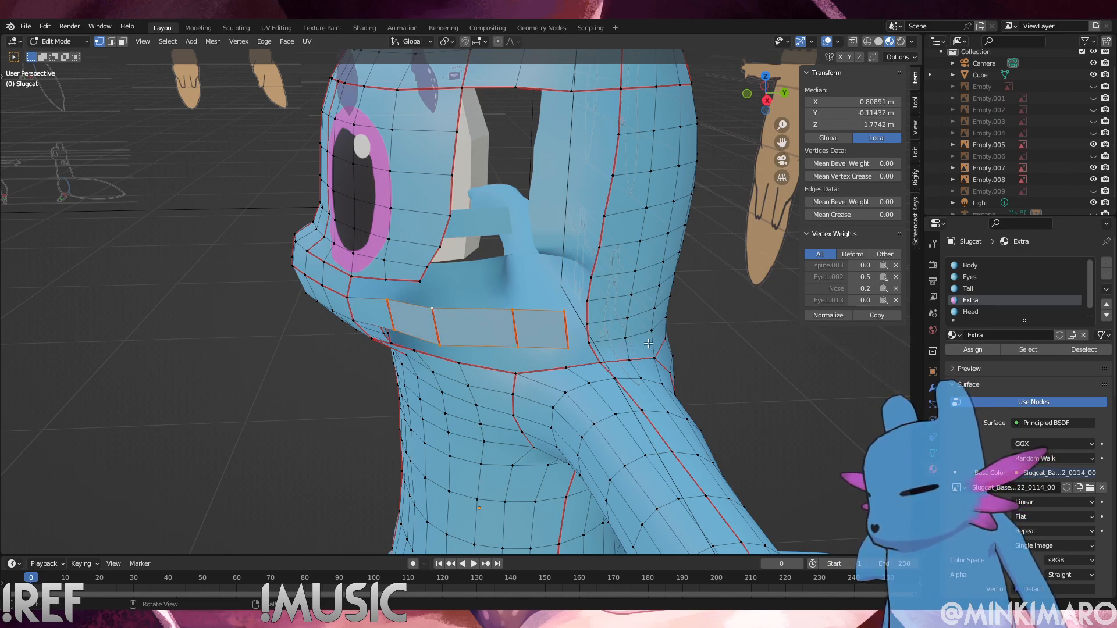
{"action": "key", "text": "ctrl+e"}
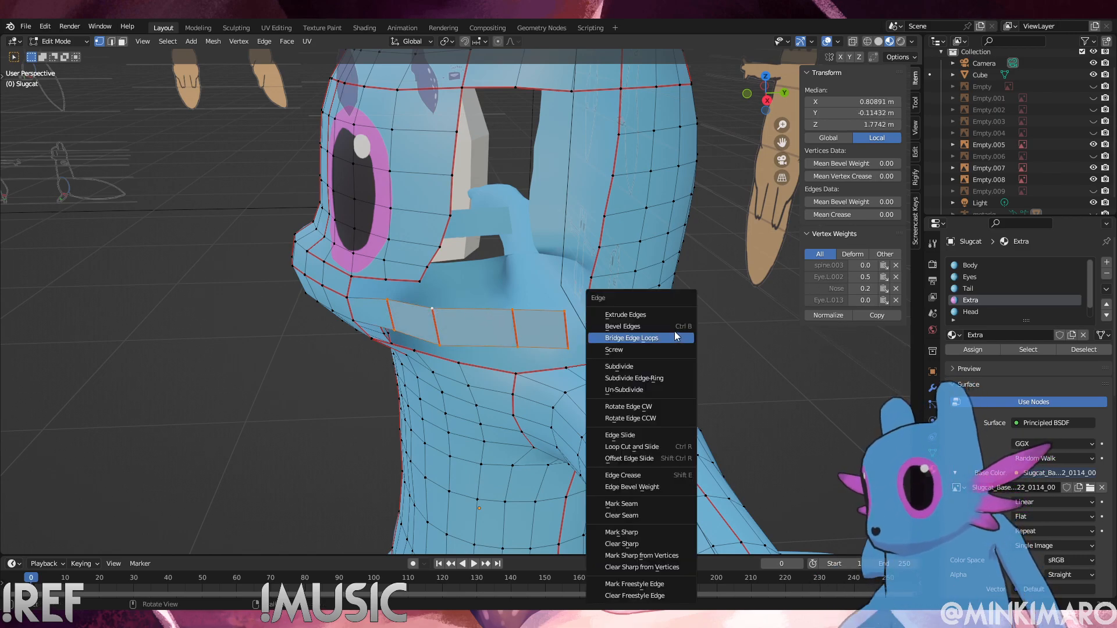
{"action": "left_click", "coordinate": [640, 515]}
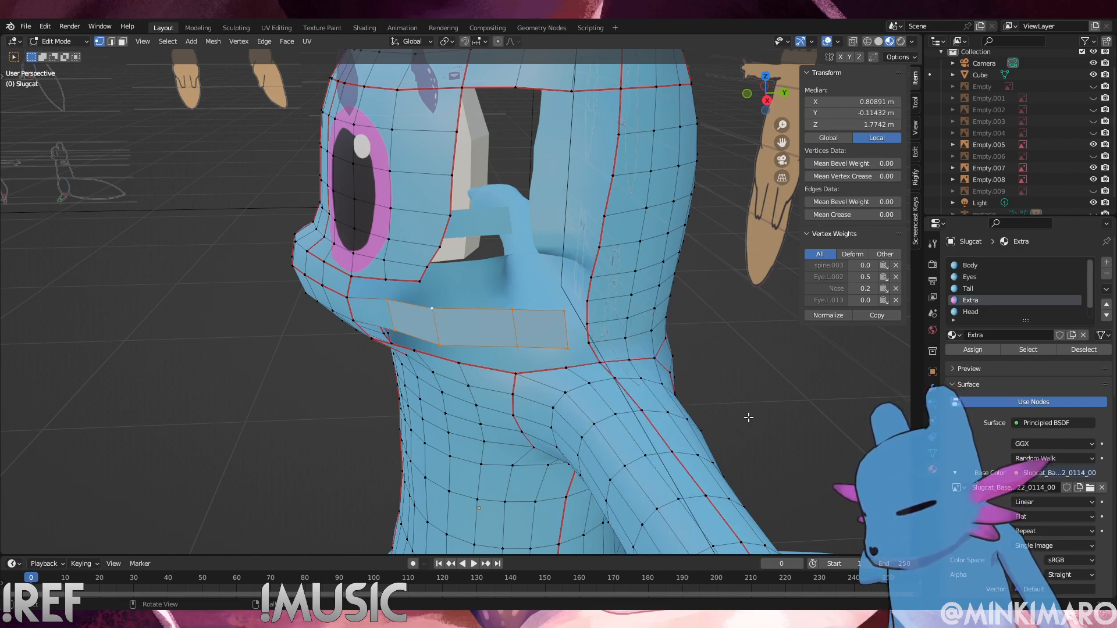
{"action": "key", "text": "alt+a"}
Fill the gap between the front of the cheek strip and the neck seam with a row of faces
{"action": "middle_click_drag", "start_coordinate": [673, 337], "coordinate": [363, 336]}
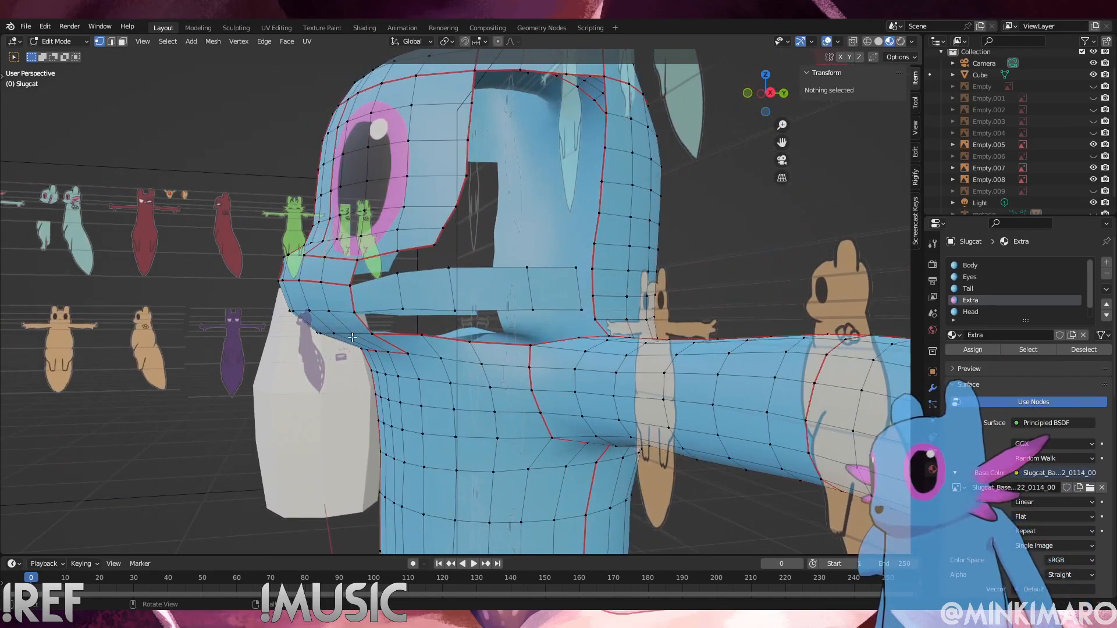
{"action": "left_click", "coordinate": [355, 313], "text": "shift"}
{"action": "left_click", "coordinate": [370, 333], "text": "shift"}
{"action": "key", "text": "f"}
{"action": "key", "text": "f"}
{"action": "key", "text": "f"}
{"action": "key", "text": "f"}
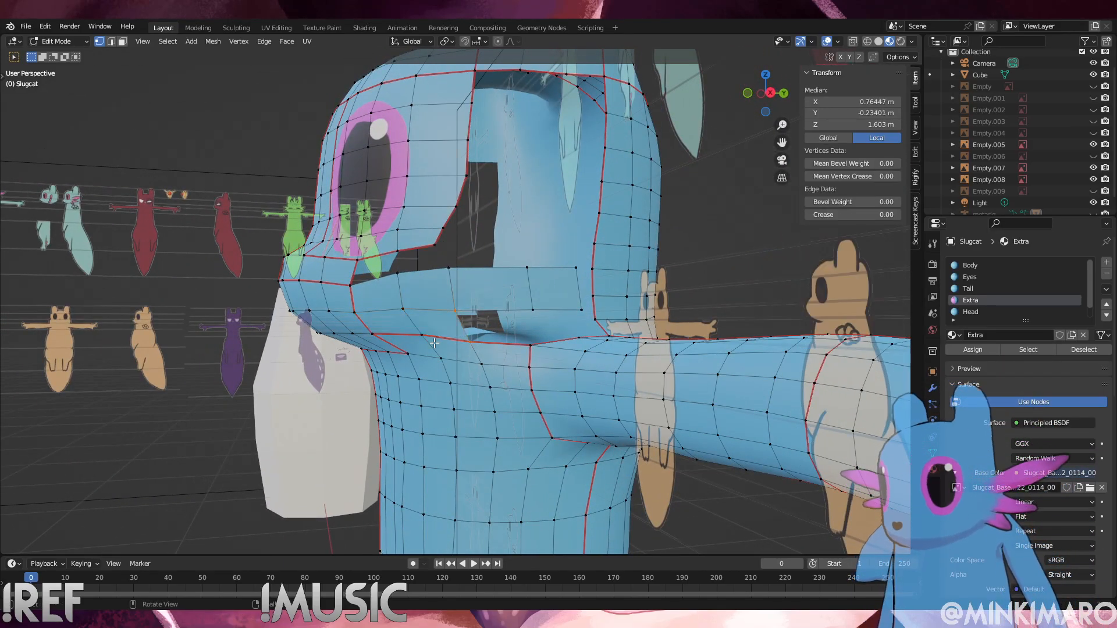
Fill the faces joining the back end of the cheek strip to the rear edge of the head opening
{"action": "middle_click_drag", "start_coordinate": [434, 343], "coordinate": [548, 367]}
{"action": "left_click", "coordinate": [550, 381]}
{"action": "left_click", "coordinate": [526, 382], "text": "shift"}
{"action": "key", "text": "f"}
{"action": "key", "text": "f"}
{"action": "key", "text": "f"}
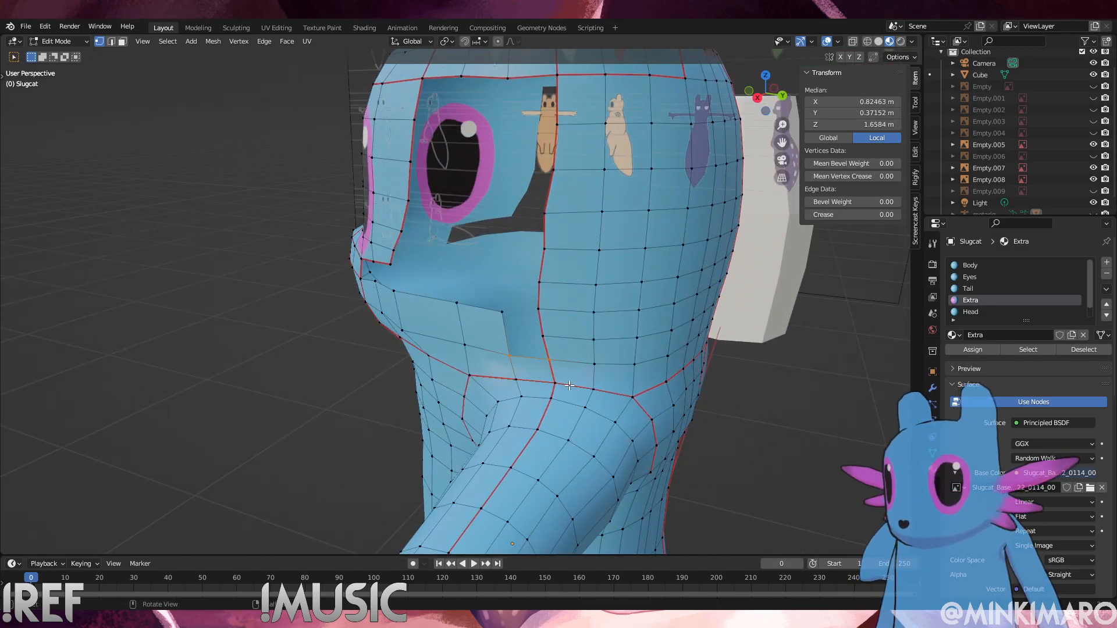
{"action": "middle_click_drag", "start_coordinate": [573, 369], "coordinate": [593, 358]}
{"action": "key", "text": "f"}
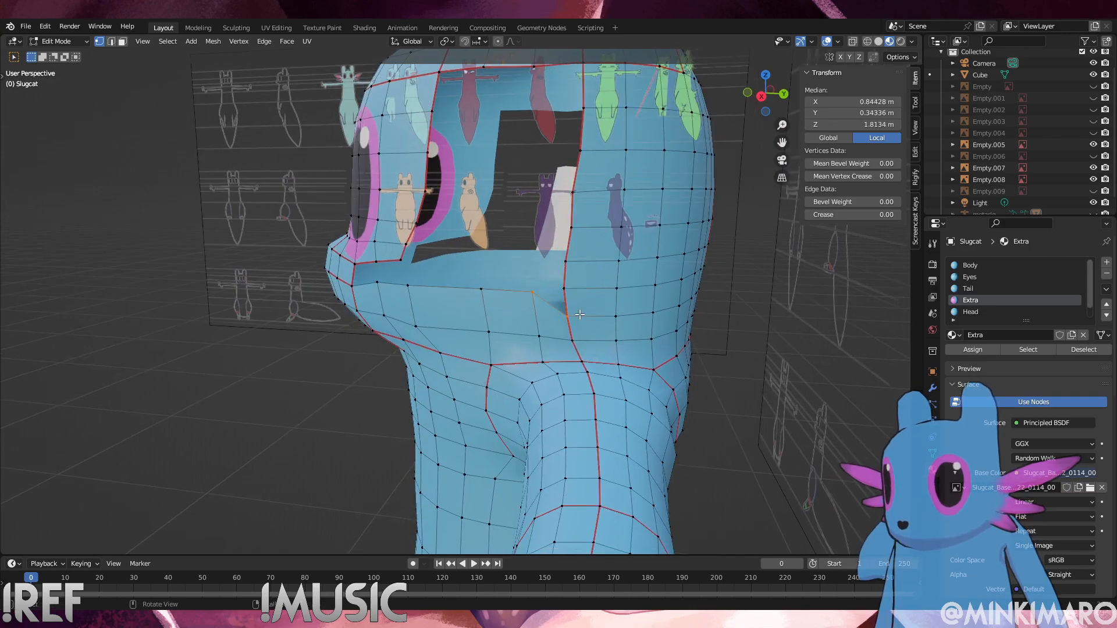
Vertex-slide the two rear vertices on the upper border of the cheek patch downward
{"action": "left_click", "coordinate": [536, 300]}
{"action": "middle_click_drag", "start_coordinate": [536, 300], "coordinate": [551, 296]}
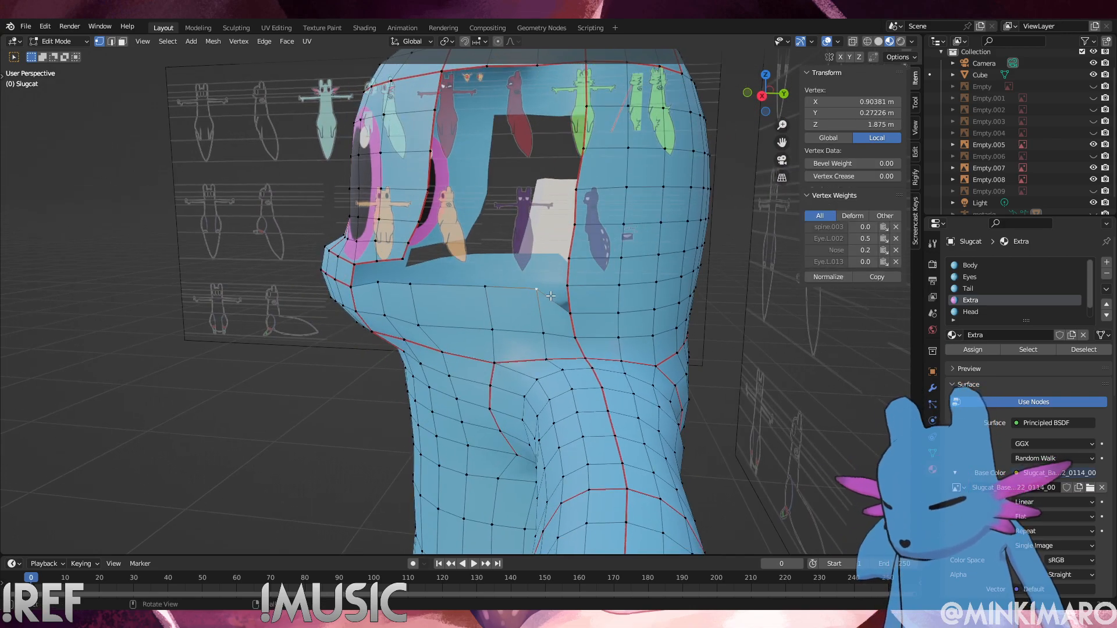
{"action": "key", "text": "g"}
{"action": "key", "text": "g"}
{"action": "left_click", "coordinate": [553, 314]}
{"action": "left_click", "coordinate": [490, 296]}
{"action": "key", "text": "g"}
{"action": "key", "text": "g"}
{"action": "left_click", "coordinate": [492, 315]}
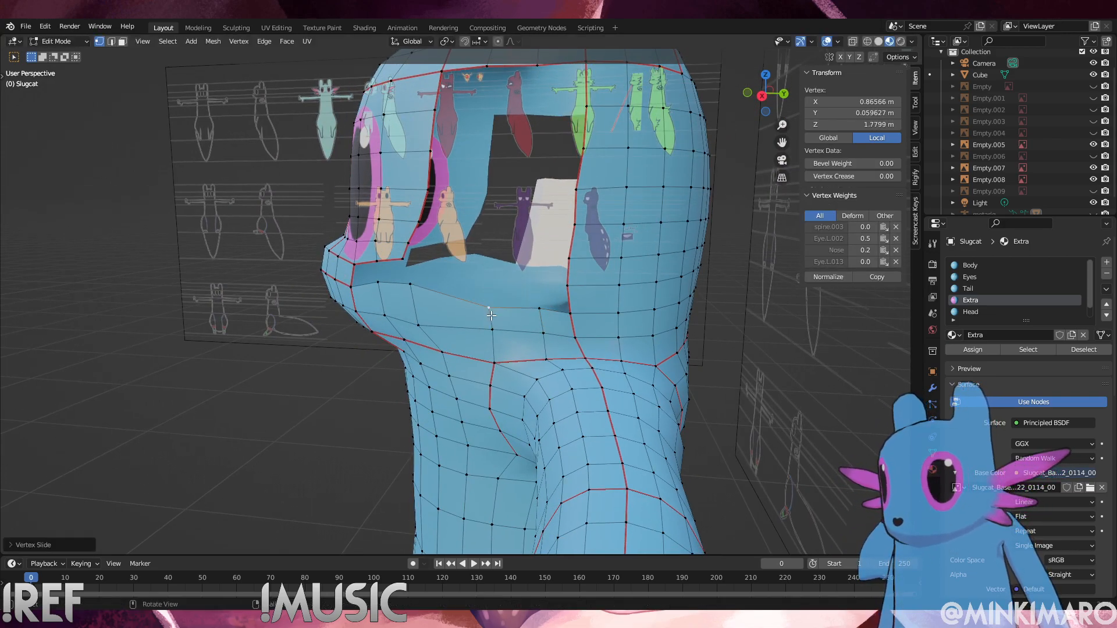
Vertex-slide the patch's front column vertices backward, and lower the upper border vertex nearest the snout slightly
{"action": "left_click", "coordinate": [420, 324]}
{"action": "key", "text": "g"}
{"action": "key", "text": "g"}
{"action": "left_click", "coordinate": [435, 324]}
{"action": "left_click", "coordinate": [415, 290]}
{"action": "key", "text": "g"}
{"action": "key", "text": "g"}
{"action": "left_click", "coordinate": [434, 296]}
{"action": "left_click", "coordinate": [381, 285]}
{"action": "key", "text": "g"}
{"action": "key", "text": "g"}
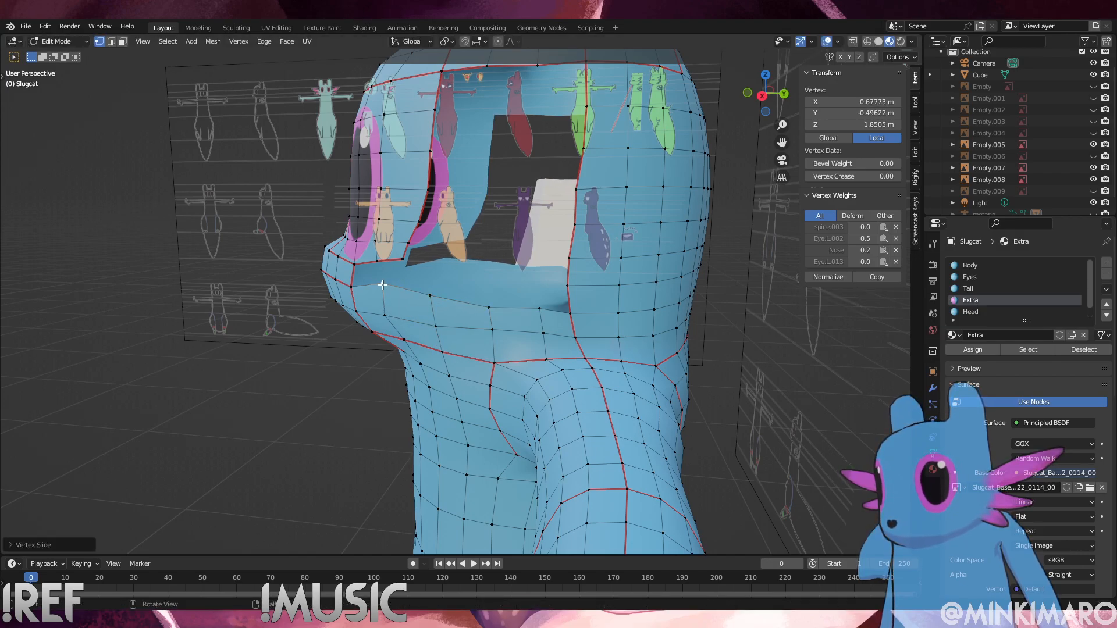
{"action": "left_click", "coordinate": [382, 290]}
Fill the gap between the front of the cheek patch and the seam below the eye with faces
{"action": "left_click", "coordinate": [356, 266]}
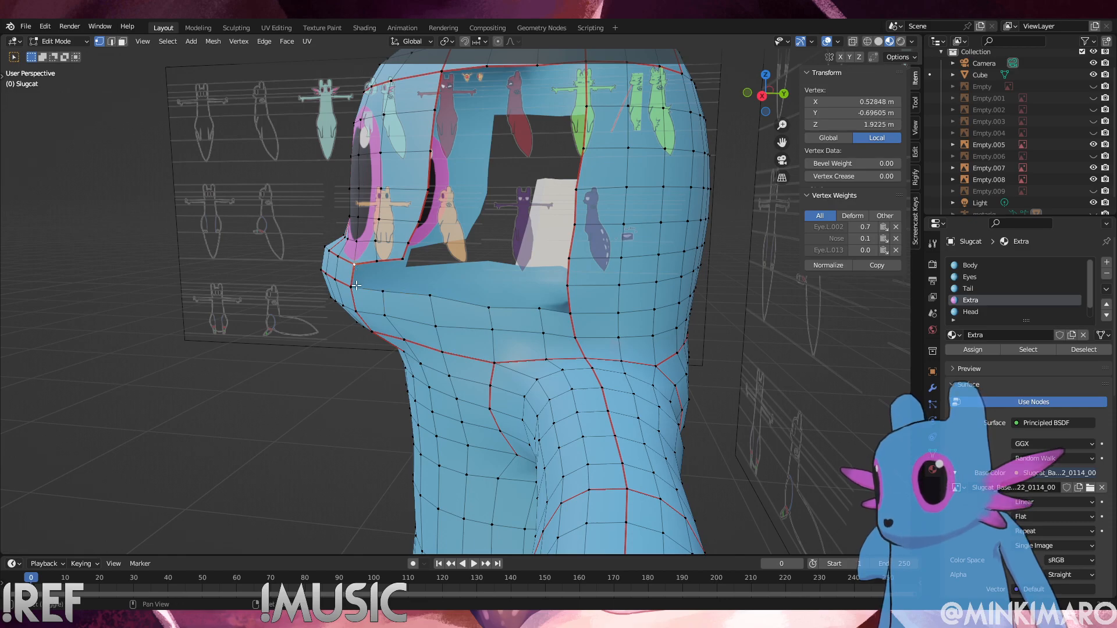
{"action": "left_click", "coordinate": [354, 288], "text": "shift"}
{"action": "key", "text": "f"}
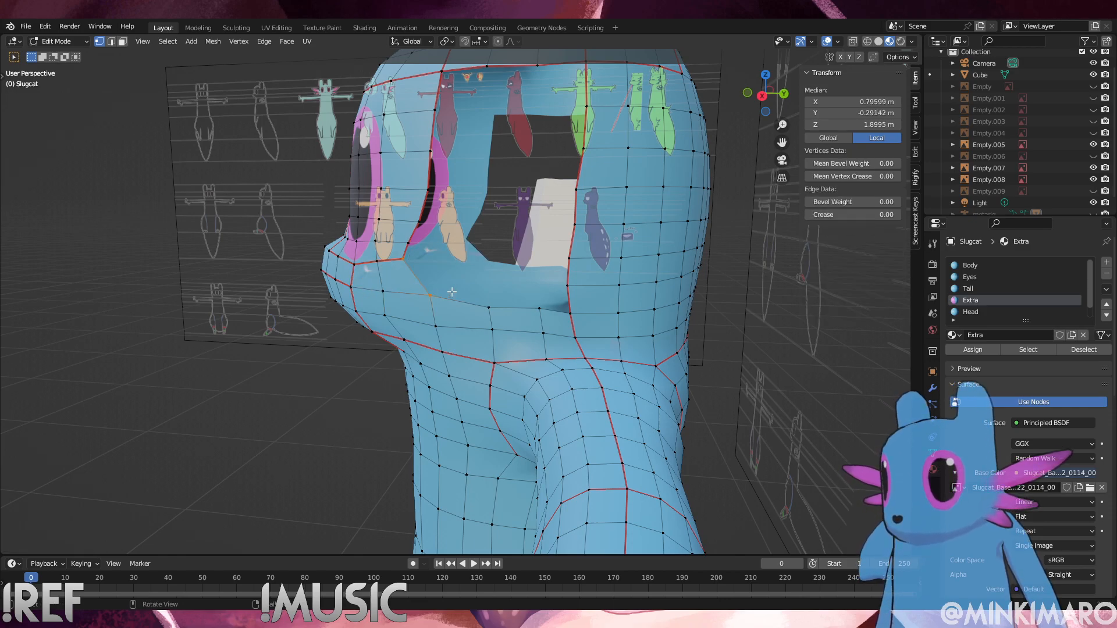
Move the front and middle vertices on the cheek patch's upper border up and forward to round out the cheek
{"action": "middle_click_drag", "start_coordinate": [435, 295], "coordinate": [516, 355]}
{"action": "left_click", "coordinate": [476, 355]}
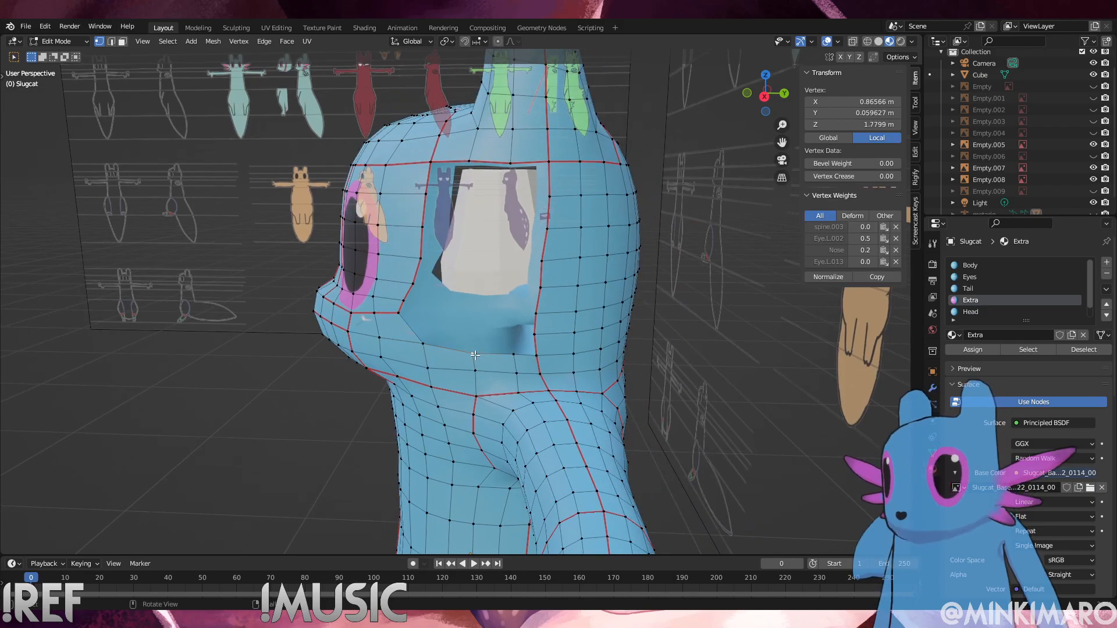
{"action": "key", "text": "g"}
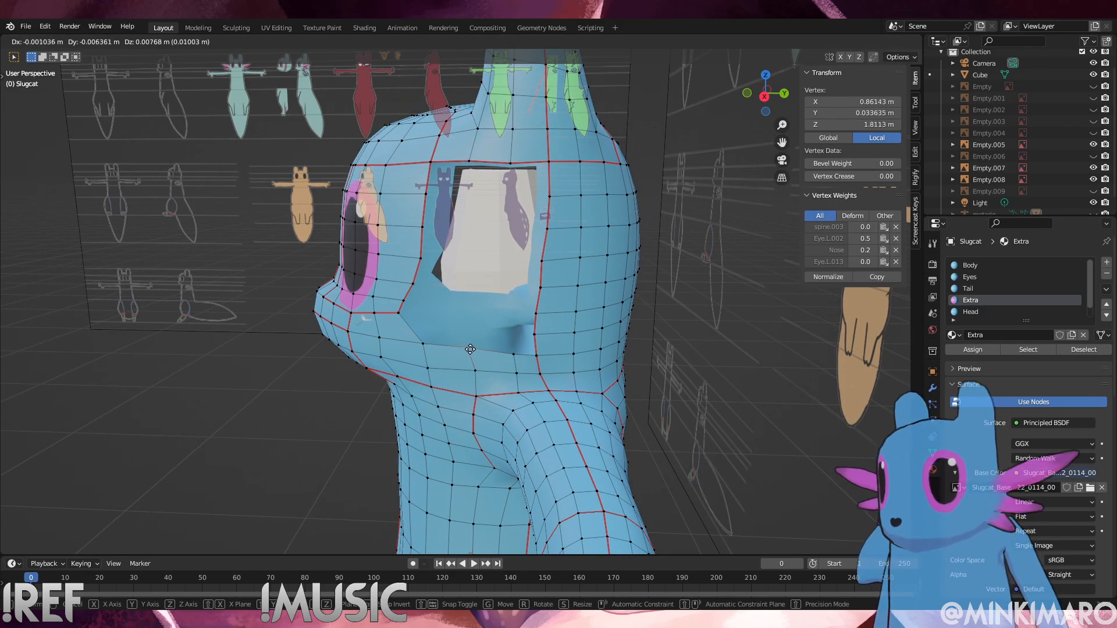
{"action": "left_click", "coordinate": [452, 340]}
{"action": "left_click", "coordinate": [420, 346]}
{"action": "key", "text": "g"}
{"action": "left_click", "coordinate": [412, 346]}
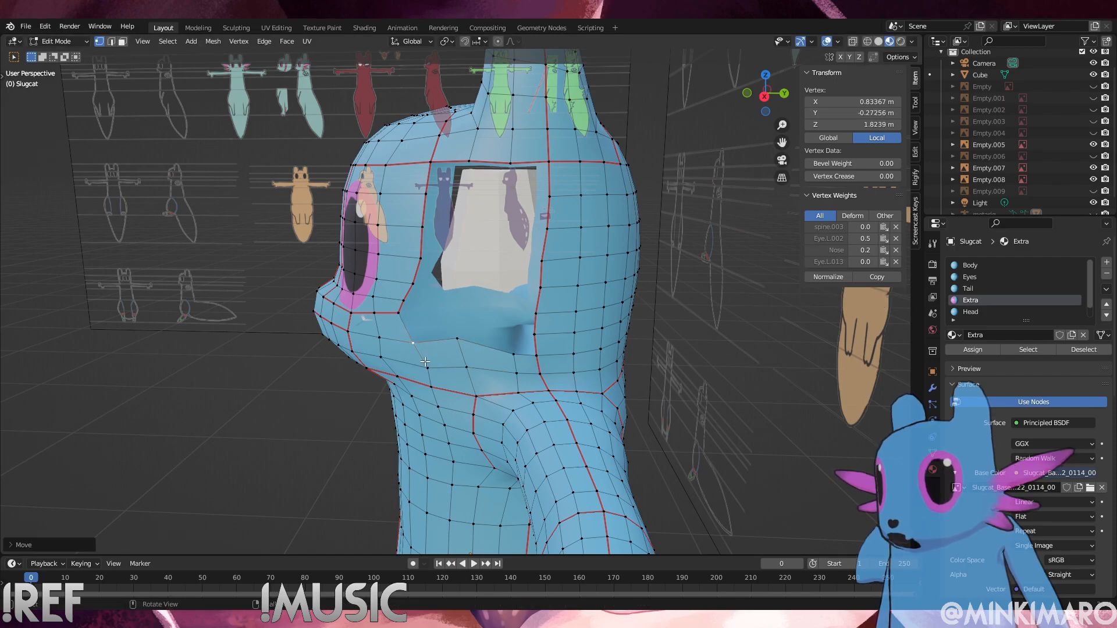
{"action": "key", "text": "g"}
{"action": "left_click", "coordinate": [462, 358]}
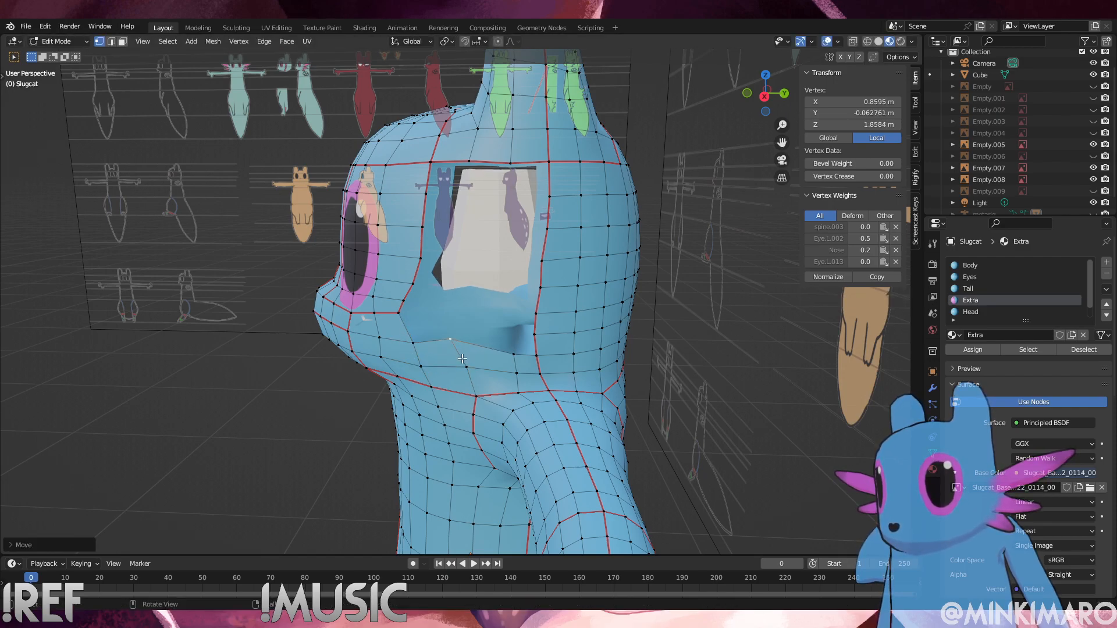
Vertex-slide the middle and rear column vertices of the cheek patch forward to even their spacing
{"action": "left_click", "coordinate": [465, 361]}
{"action": "key", "text": "g"}
{"action": "key", "text": "g"}
{"action": "left_click", "coordinate": [455, 360]}
{"action": "left_click", "coordinate": [510, 377]}
{"action": "key", "text": "g"}
{"action": "key", "text": "g"}
{"action": "left_click", "coordinate": [504, 376]}
{"action": "left_click", "coordinate": [518, 358]}
{"action": "key", "text": "g"}
{"action": "key", "text": "g"}
{"action": "left_click", "coordinate": [507, 356]}
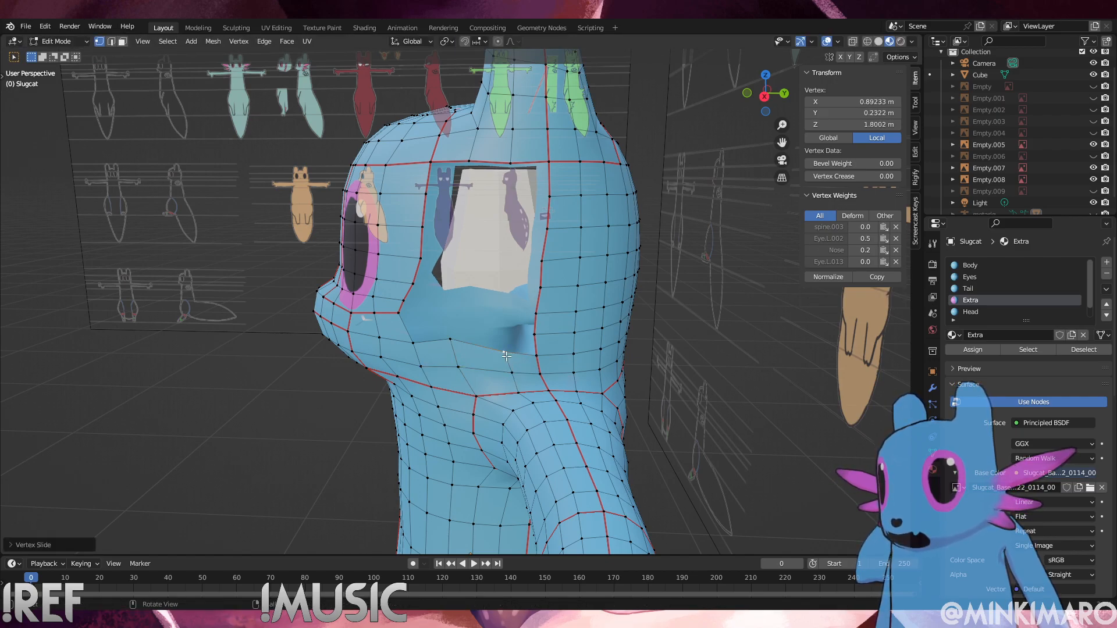
Extrude the middle edge of the cheek patch's upper border upward into the opening in four segments
{"action": "left_click", "coordinate": [452, 343], "text": "shift"}
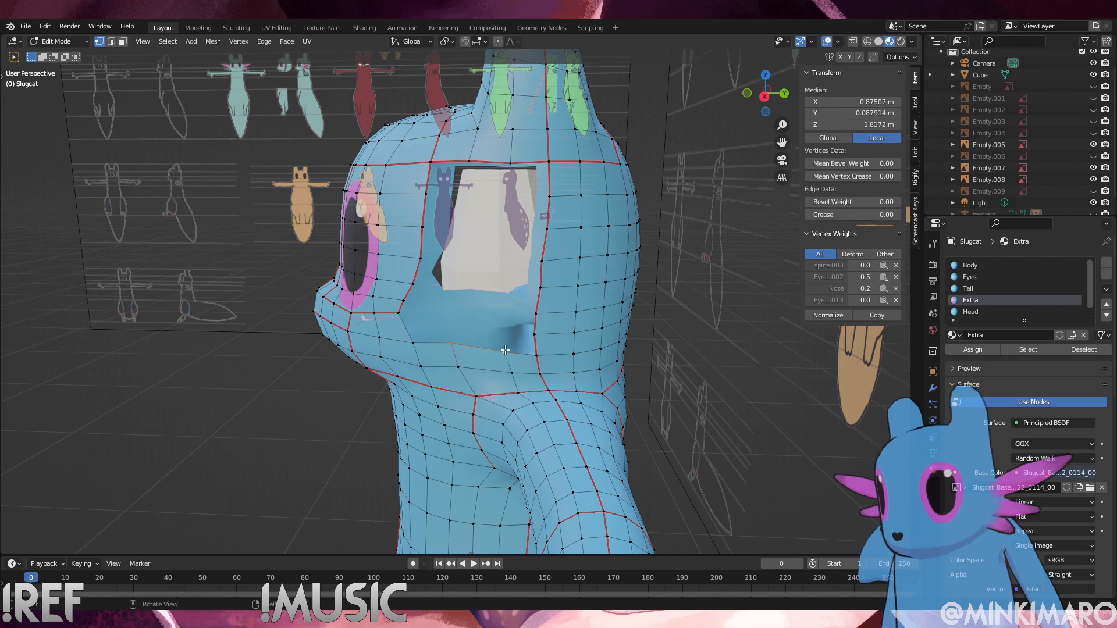
{"action": "key", "text": "e"}
{"action": "left_click", "coordinate": [501, 328]}
{"action": "key", "text": "e"}
{"action": "left_click", "coordinate": [502, 307]}
{"action": "key", "text": "e"}
{"action": "left_click", "coordinate": [503, 283]}
{"action": "key", "text": "e"}
{"action": "left_click", "coordinate": [508, 256]}
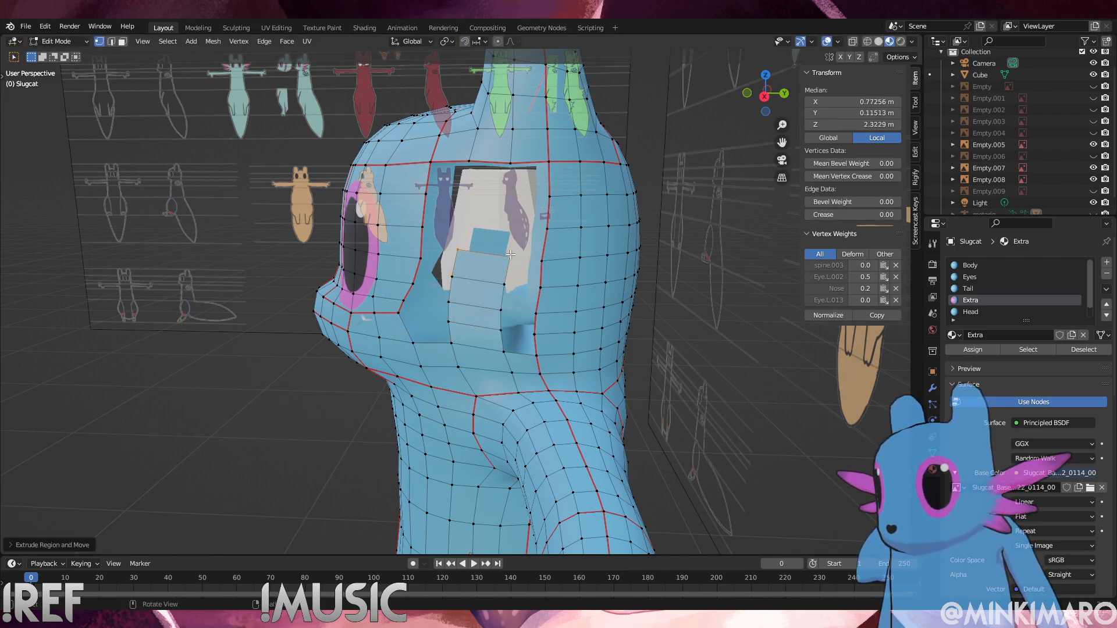
{"action": "key", "text": "e"}
{"action": "left_click", "coordinate": [517, 193]}
{"action": "middle_click_drag", "start_coordinate": [536, 199], "coordinate": [469, 244]}
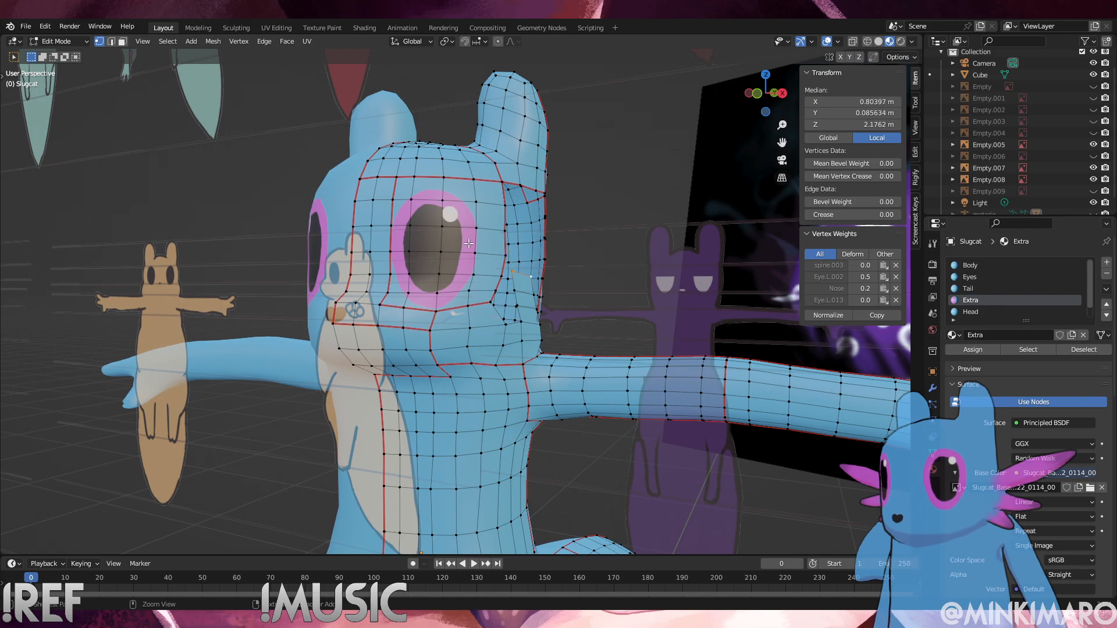
In front view, reposition the cheek strip's top edge and extrude it upward in four segments along the side outline of the head
{"action": "mouse_move", "coordinate": [538, 295]}
{"action": "middle_mouse_down", "text": "alt"}
{"action": "mouse_move", "coordinate": [559, 293]}
{"action": "mouse_move", "coordinate": [540, 298]}
{"action": "middle_mouse_up", "text": "alt"}
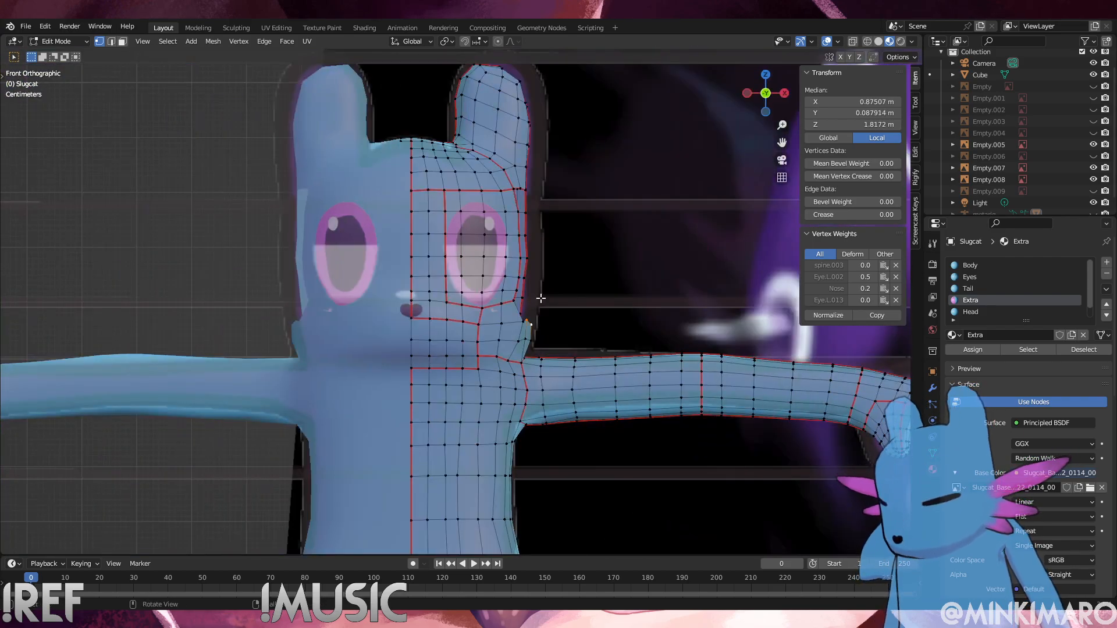
{"action": "key", "text": "g"}
{"action": "left_click", "coordinate": [542, 276]}
{"action": "key", "text": "e"}
{"action": "left_click", "coordinate": [543, 258]}
{"action": "key", "text": "e"}
{"action": "left_click", "coordinate": [545, 239]}
{"action": "key", "text": "e"}
{"action": "left_click", "coordinate": [546, 214]}
{"action": "key", "text": "e"}
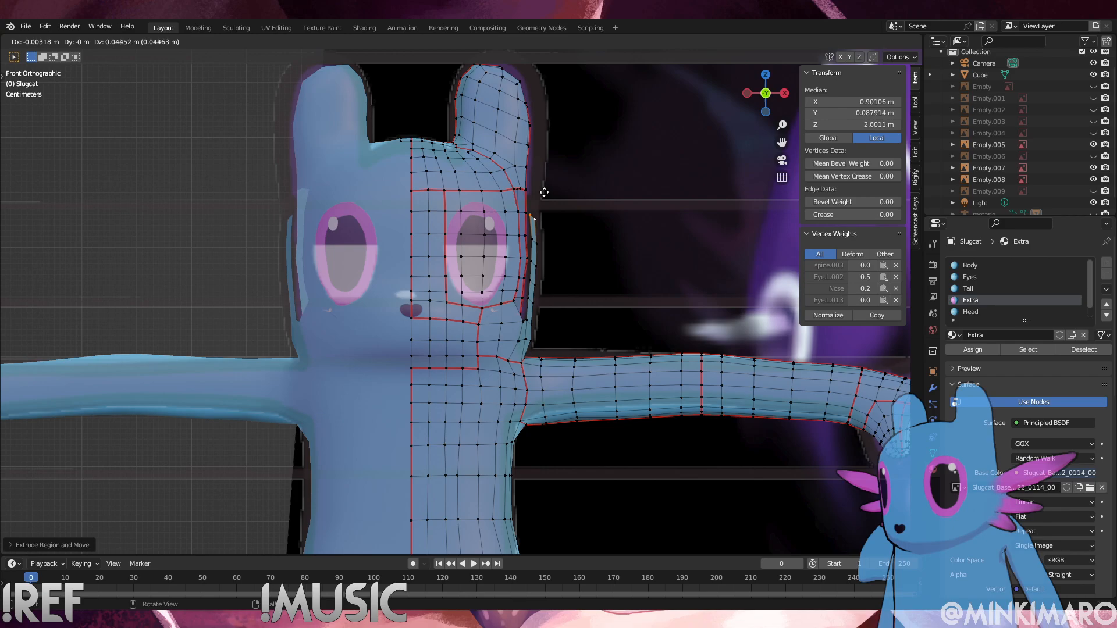
{"action": "left_click", "coordinate": [544, 190]}
Fill the gap between the rear side of the cheek strip and the rear head seam with a column of faces
{"action": "key", "text": "KP_3"}
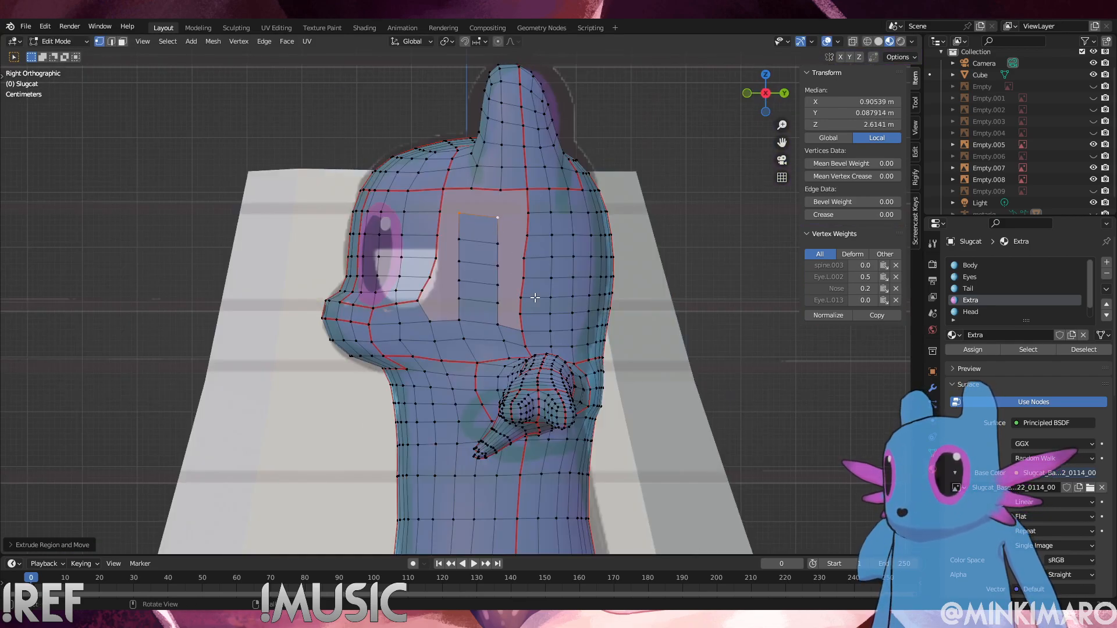
{"action": "scroll", "coordinate": [535, 297], "scroll_direction": "up", "scroll_amount": 5}
{"action": "left_click", "coordinate": [545, 347], "text": "shift"}
{"action": "left_click", "coordinate": [538, 344], "text": "shift"}
{"action": "key", "text": "f"}
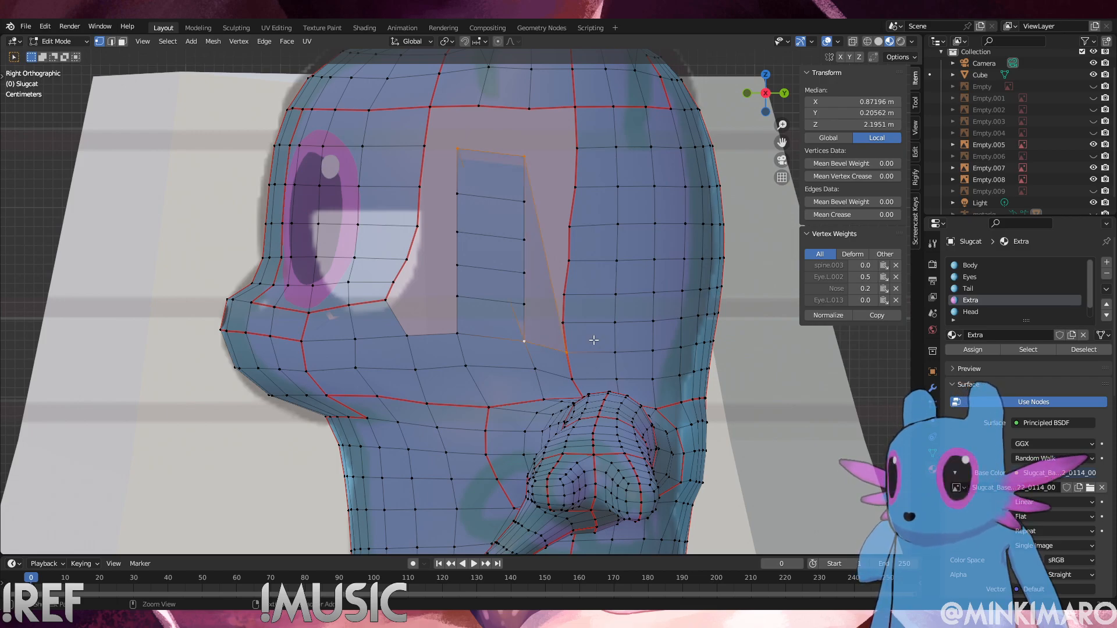
{"action": "key", "text": "ctrl+z"}
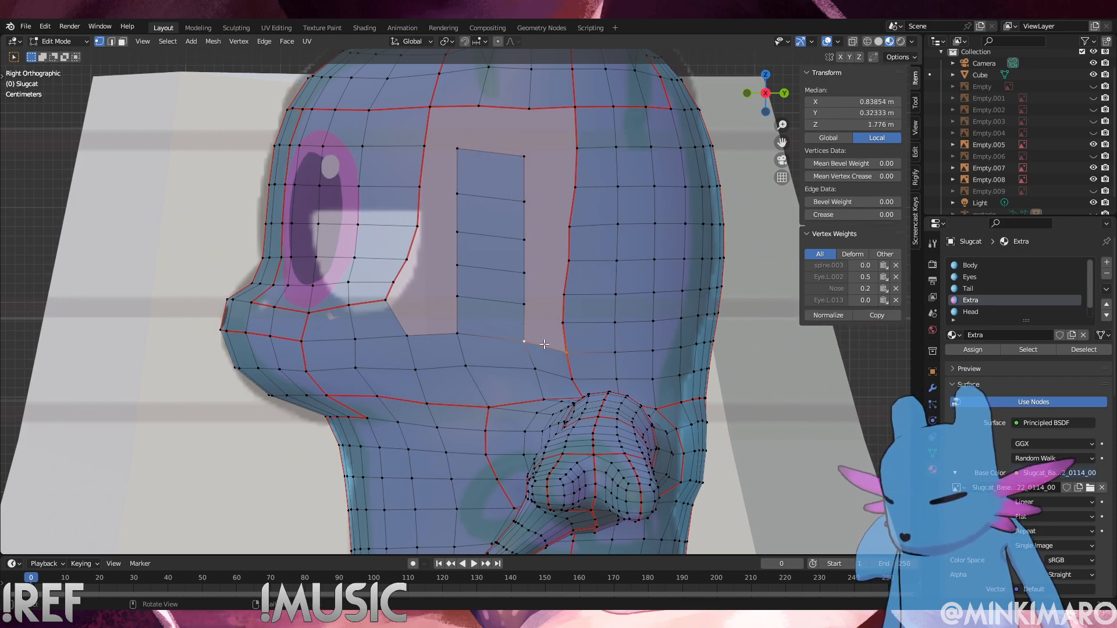
{"action": "key", "text": "f"}
{"action": "key", "text": "f"}
{"action": "key", "text": "f"}
{"action": "key", "text": "f"}
{"action": "key", "text": "f"}
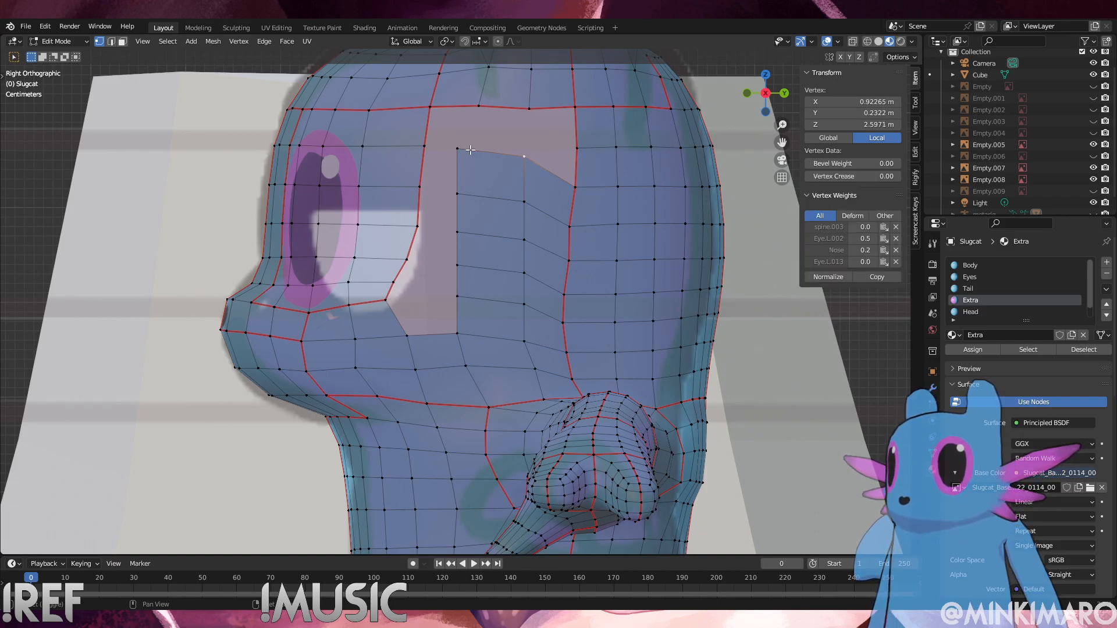
Extrude the strip's top edge up one more segment and fill the remaining gap between it and the rear seam
{"action": "left_click", "coordinate": [458, 149], "text": "shift"}
{"action": "key", "text": "e"}
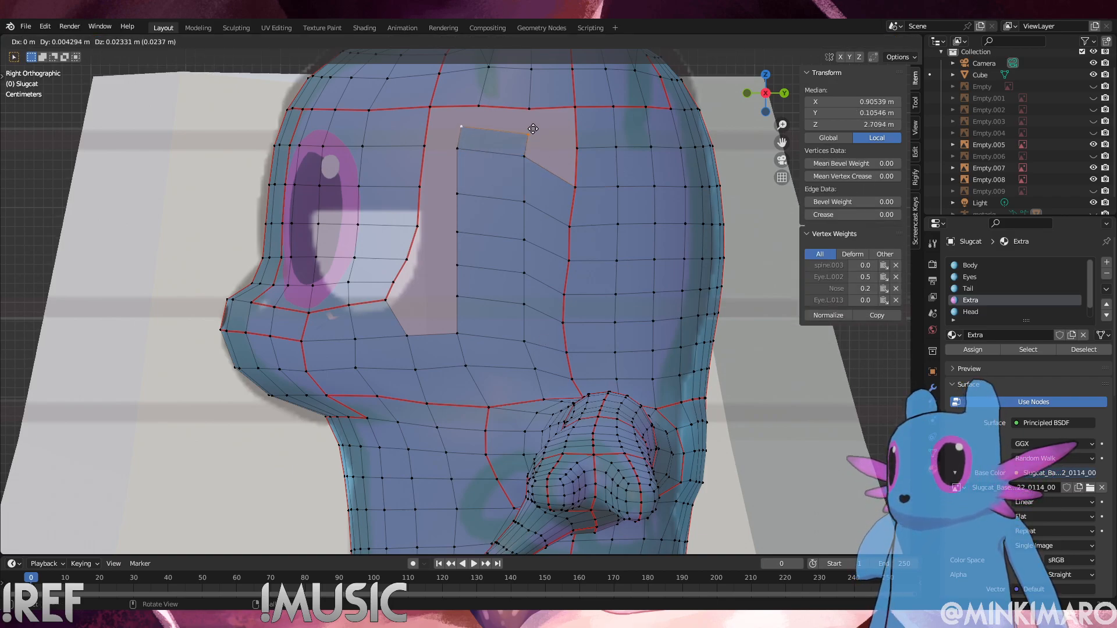
{"action": "left_click", "coordinate": [533, 127]}
{"action": "left_click", "coordinate": [573, 185]}
{"action": "left_click", "coordinate": [525, 157], "text": "shift"}
{"action": "middle_click_drag", "start_coordinate": [530, 160], "coordinate": [548, 180], "text": "alt"}
{"action": "key", "text": "e"}
{"action": "left_click", "coordinate": [565, 190]}
{"action": "key", "text": "ctrl+z"}
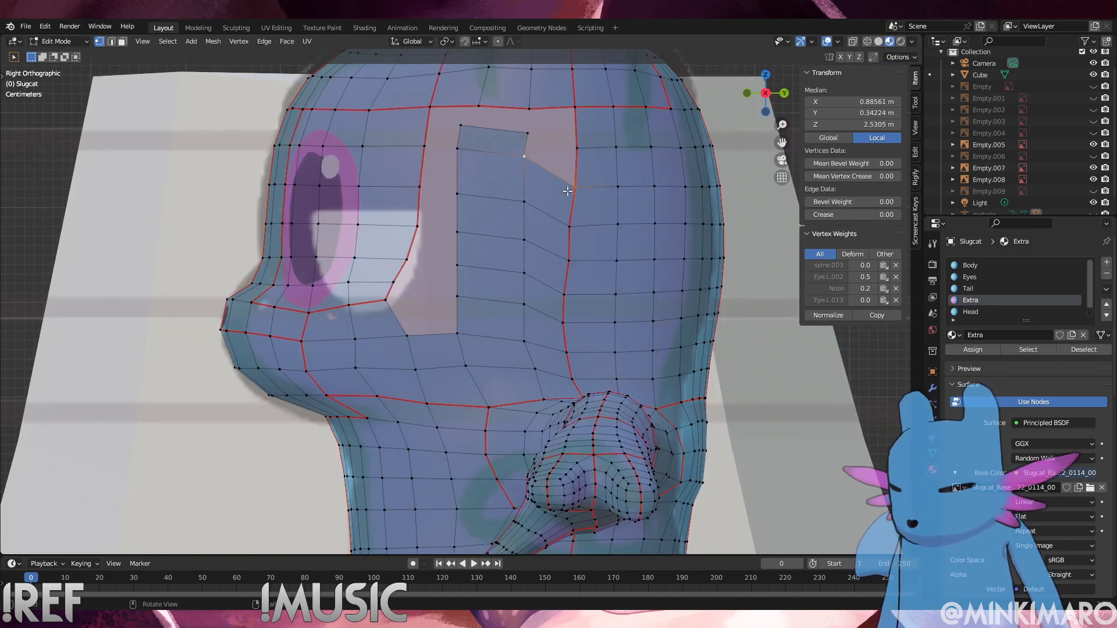
{"action": "key", "text": "f"}
{"action": "key", "text": "f"}
{"action": "key", "text": "ctrl+z"}
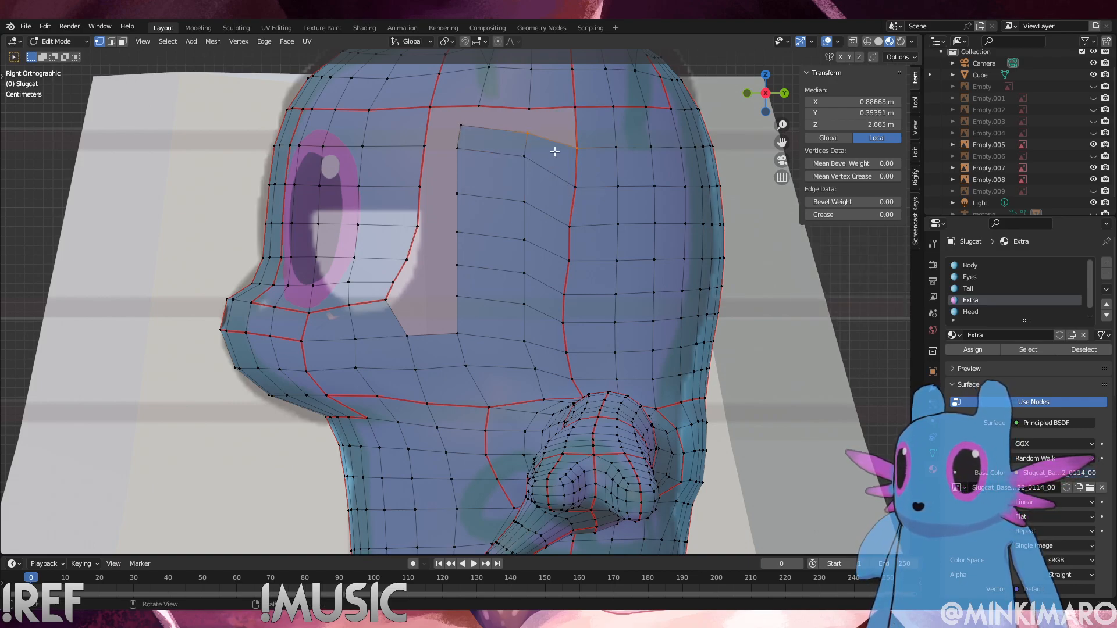
Fill the row between the top of the cheek patch and the upper head seam with faces
{"action": "left_click", "coordinate": [573, 110]}
{"action": "left_click", "coordinate": [579, 152], "text": "shift"}
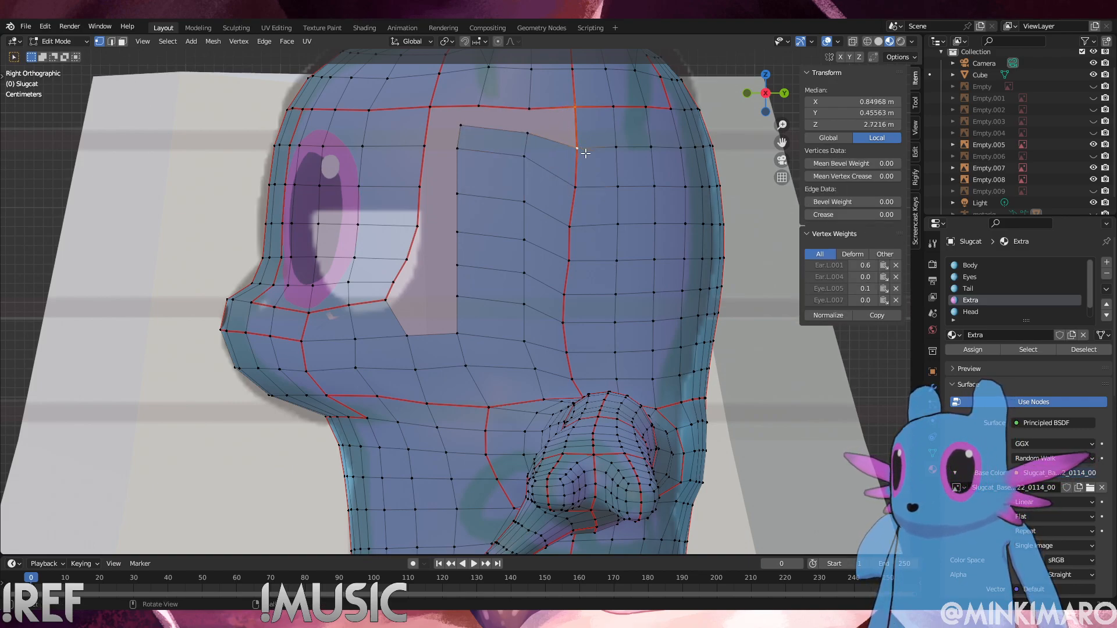
{"action": "key", "text": "f"}
{"action": "key", "text": "f"}
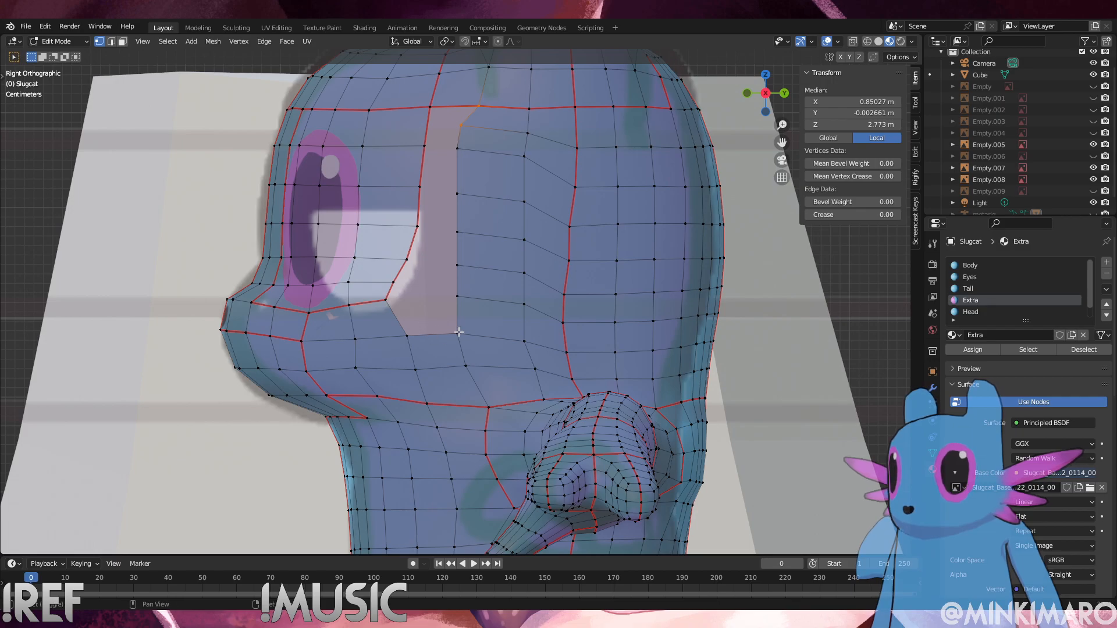
Fill the gap between the front side of the cheek strip and the seam behind the eye with faces
{"action": "left_click", "coordinate": [459, 332], "text": "shift"}
{"action": "left_click", "coordinate": [419, 332], "text": "shift"}
{"action": "key", "text": "f"}
{"action": "key", "text": "ctrl+z"}
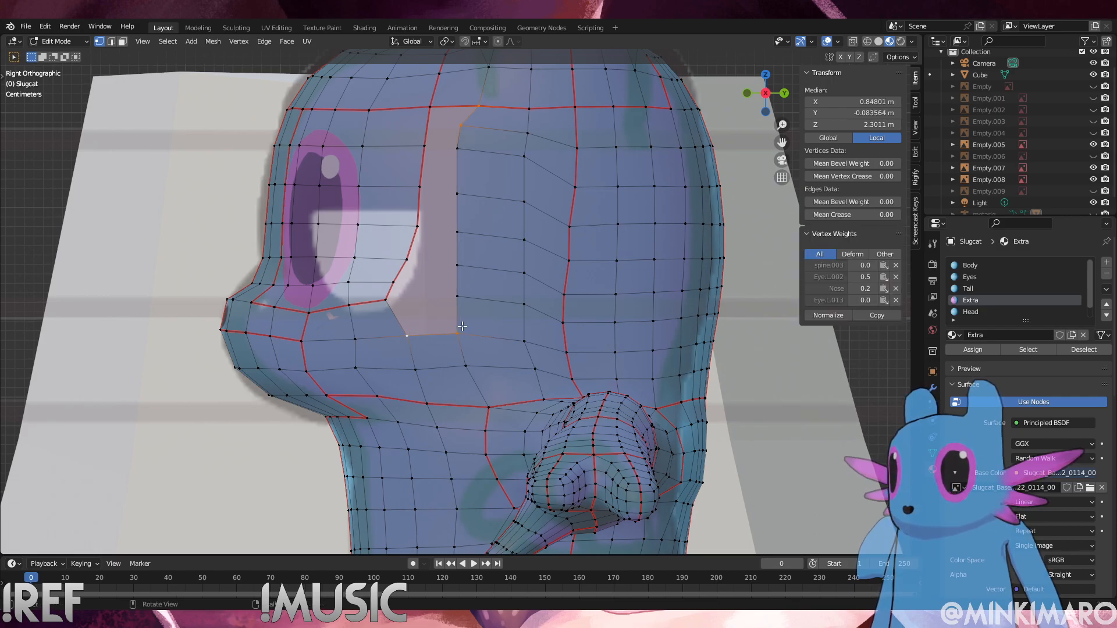
{"action": "left_click", "coordinate": [456, 332]}
{"action": "left_click", "coordinate": [417, 334], "text": "shift"}
{"action": "key", "text": "f"}
{"action": "key", "text": "f"}
{"action": "key", "text": "f"}
{"action": "key", "text": "f"}
{"action": "key", "text": "f"}
{"action": "key", "text": "f"}
{"action": "key", "text": "f"}
{"action": "middle_click_drag", "start_coordinate": [418, 333], "coordinate": [445, 316]}
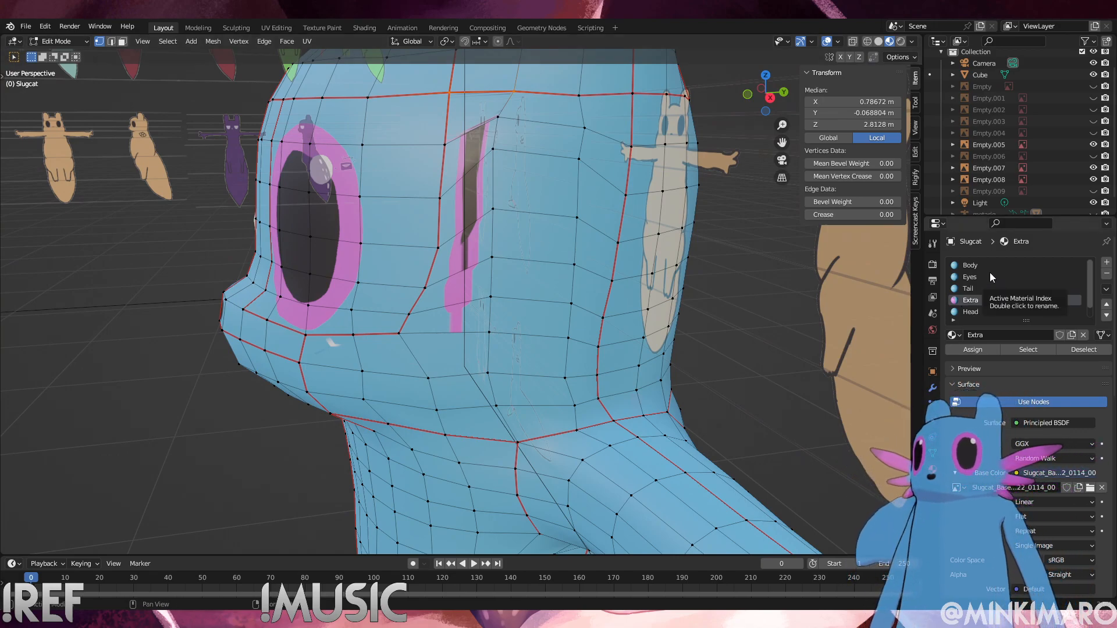
Select the faces using the Eyes material and reduce the selection to the cheek faces outside the eye area
{"action": "left_click", "coordinate": [970, 266]}
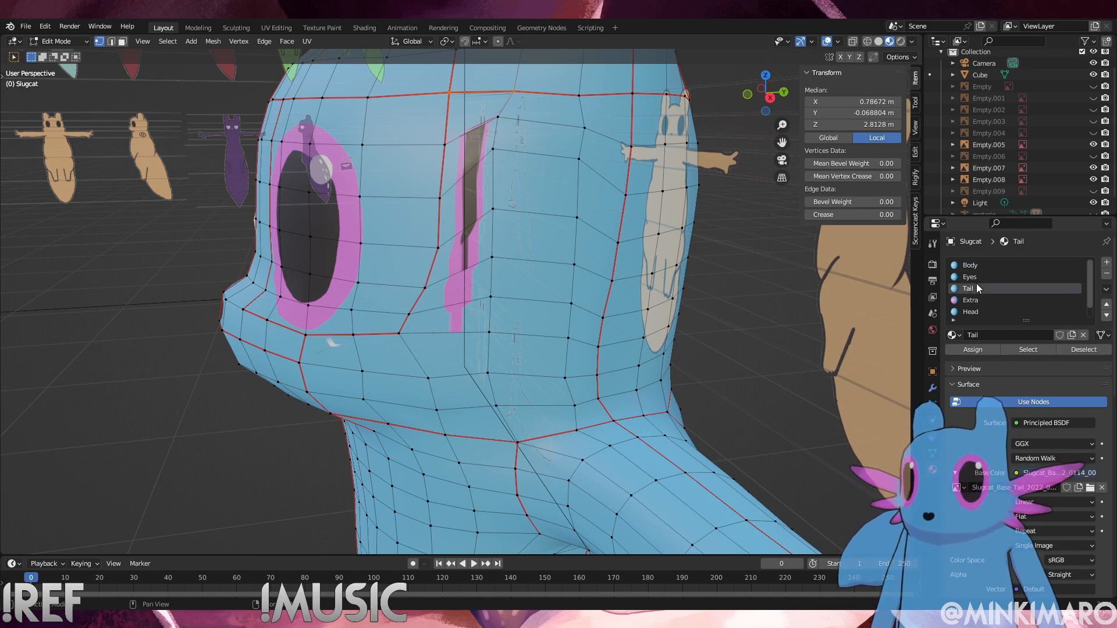
{"action": "left_click", "coordinate": [972, 278]}
{"action": "left_click", "coordinate": [1021, 346]}
{"action": "scroll", "coordinate": [699, 355], "scroll_direction": "down", "scroll_amount": 1}
{"action": "middle_click_drag", "start_coordinate": [438, 384], "coordinate": [467, 375]}
{"action": "left_click_drag", "start_coordinate": [497, 373], "coordinate": [395, 347], "text": "ctrl"}
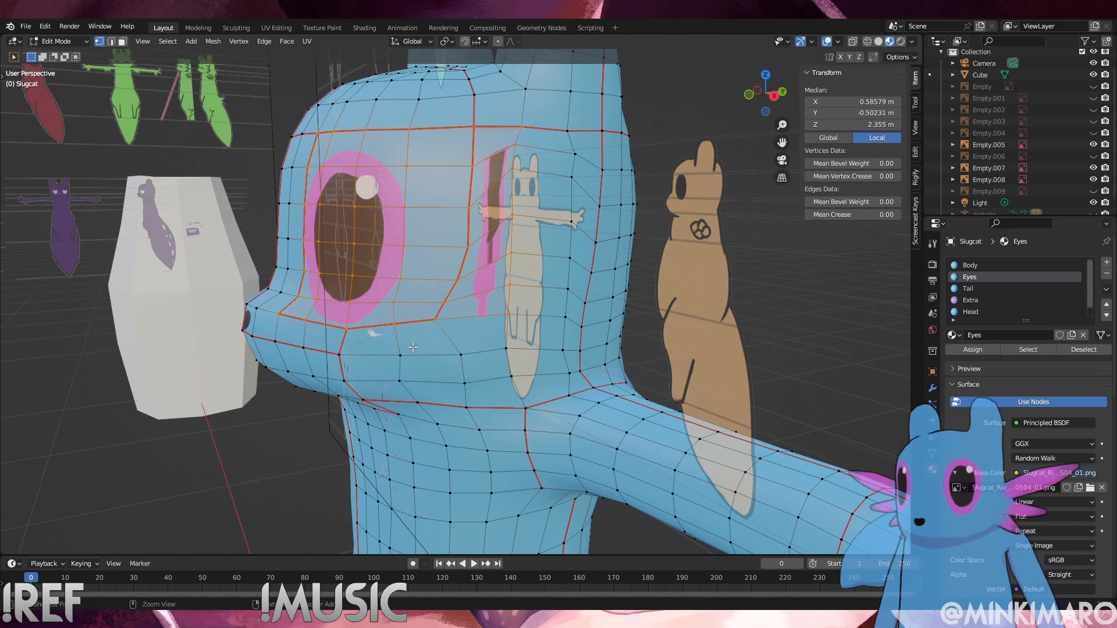
{"action": "middle_click_drag", "start_coordinate": [467, 347], "coordinate": [466, 349], "text": "ctrl"}
{"action": "key", "text": "ctrl+z"}
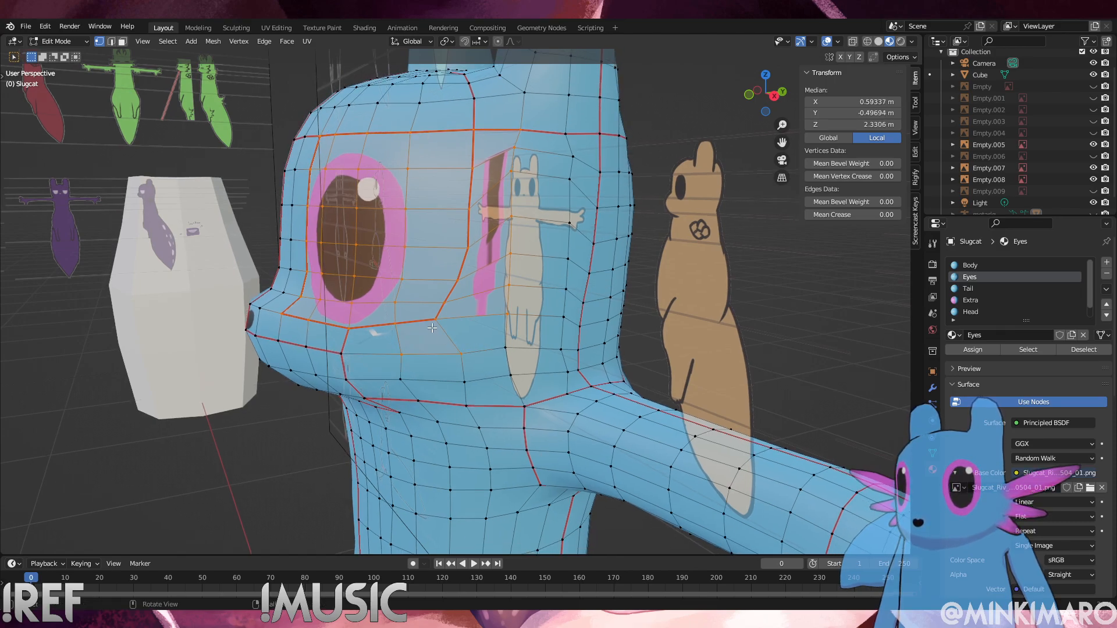
{"action": "left_click_drag", "start_coordinate": [370, 339], "coordinate": [206, 198]}
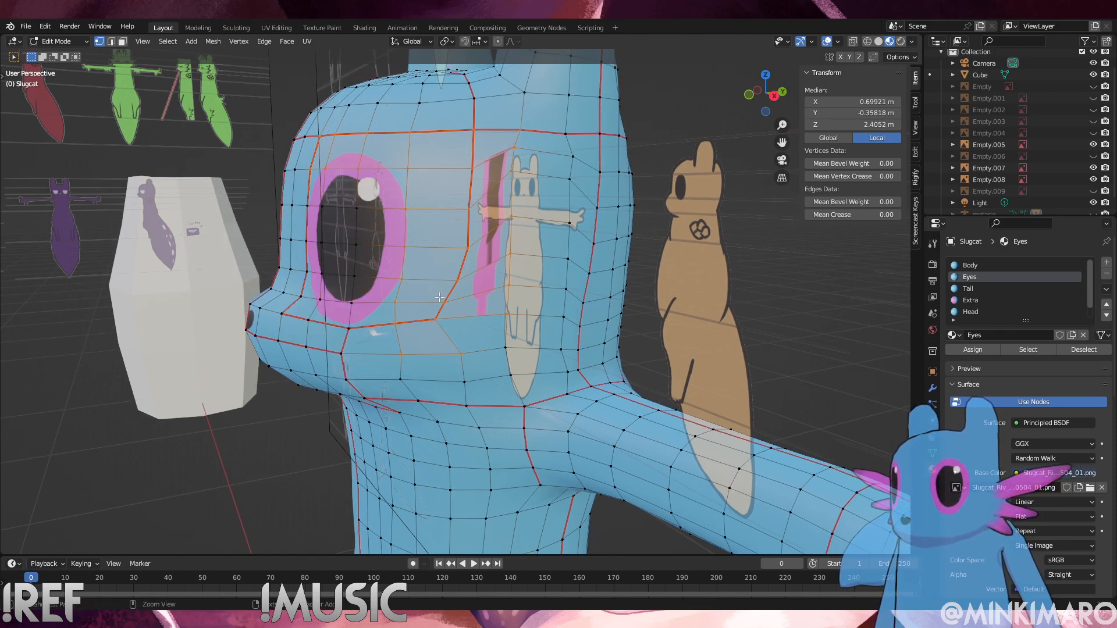
{"action": "left_click_drag", "start_coordinate": [423, 309], "coordinate": [350, 235], "text": "ctrl"}
{"action": "left_click_drag", "start_coordinate": [425, 222], "coordinate": [284, 113], "text": "ctrl"}
{"action": "middle_click_drag", "start_coordinate": [436, 152], "coordinate": [365, 336]}
{"action": "left_click", "coordinate": [361, 319], "text": "shift"}
{"action": "left_click", "coordinate": [358, 335], "text": "shift"}
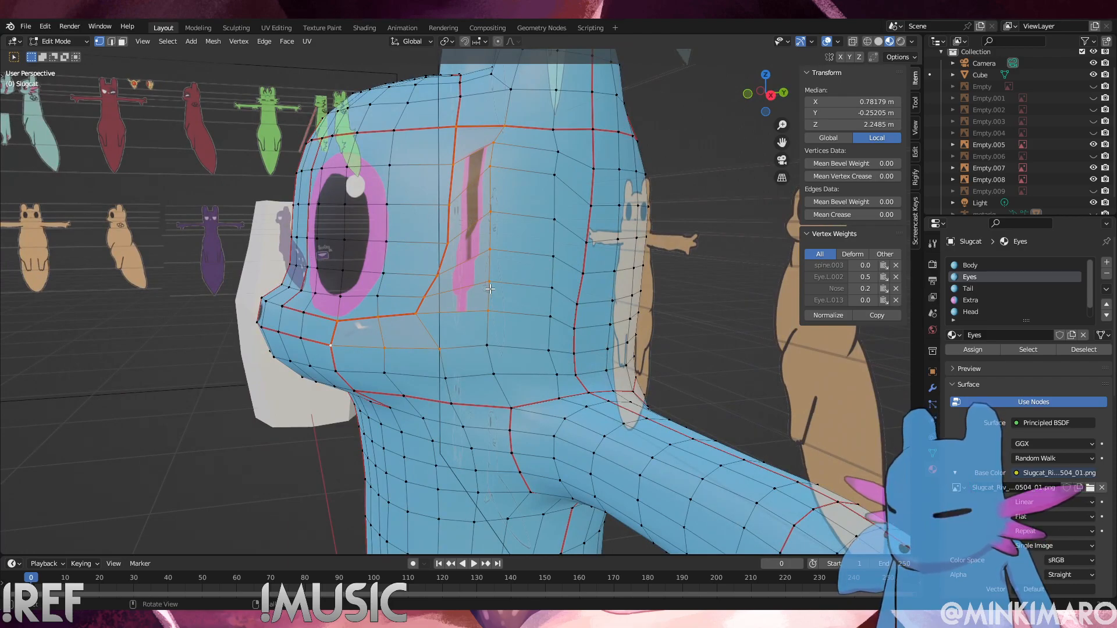
Assign the Body material to the selected cheek faces
{"action": "left_click", "coordinate": [976, 265]}
{"action": "left_click", "coordinate": [978, 351]}
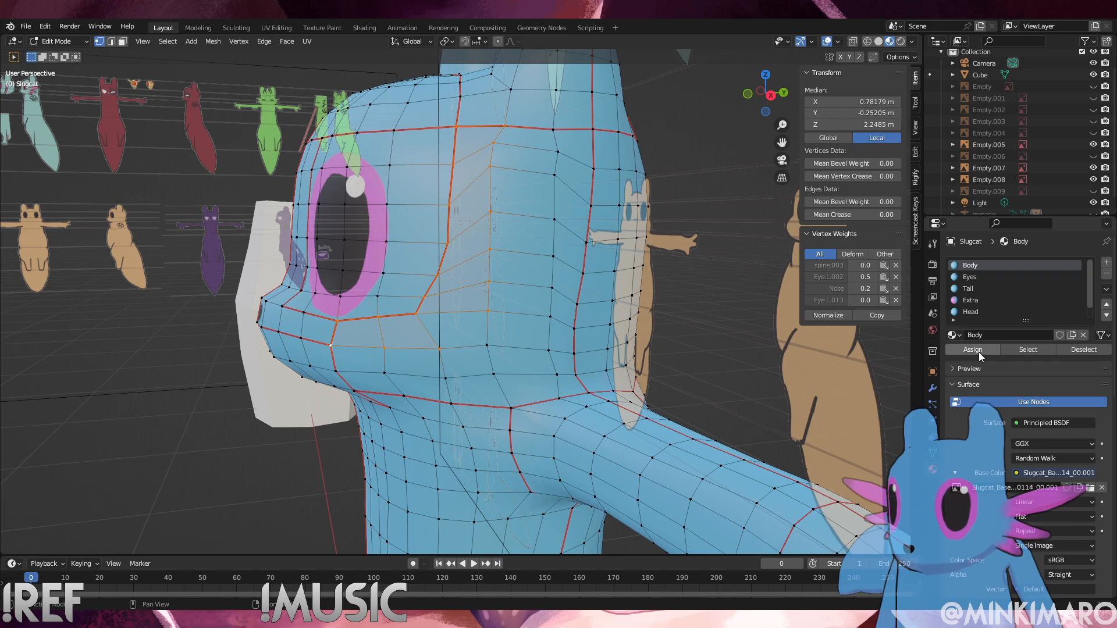
{"action": "middle_click_drag", "start_coordinate": [445, 277], "coordinate": [429, 279]}
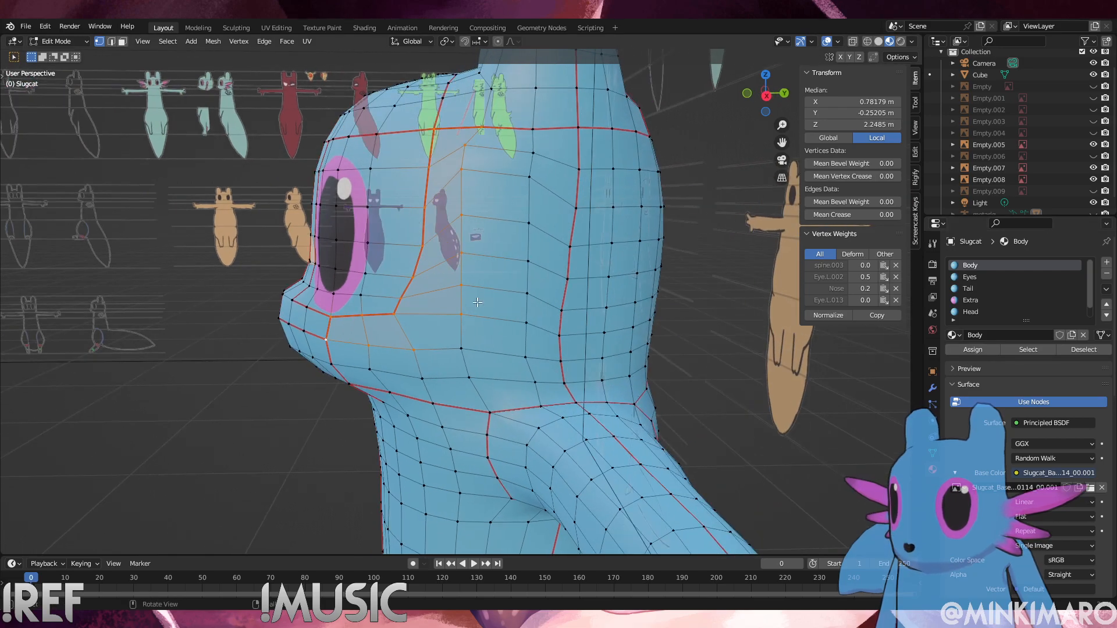
{"action": "left_click", "coordinate": [1018, 349]}
{"action": "middle_click_drag", "start_coordinate": [641, 347], "coordinate": [588, 314]}
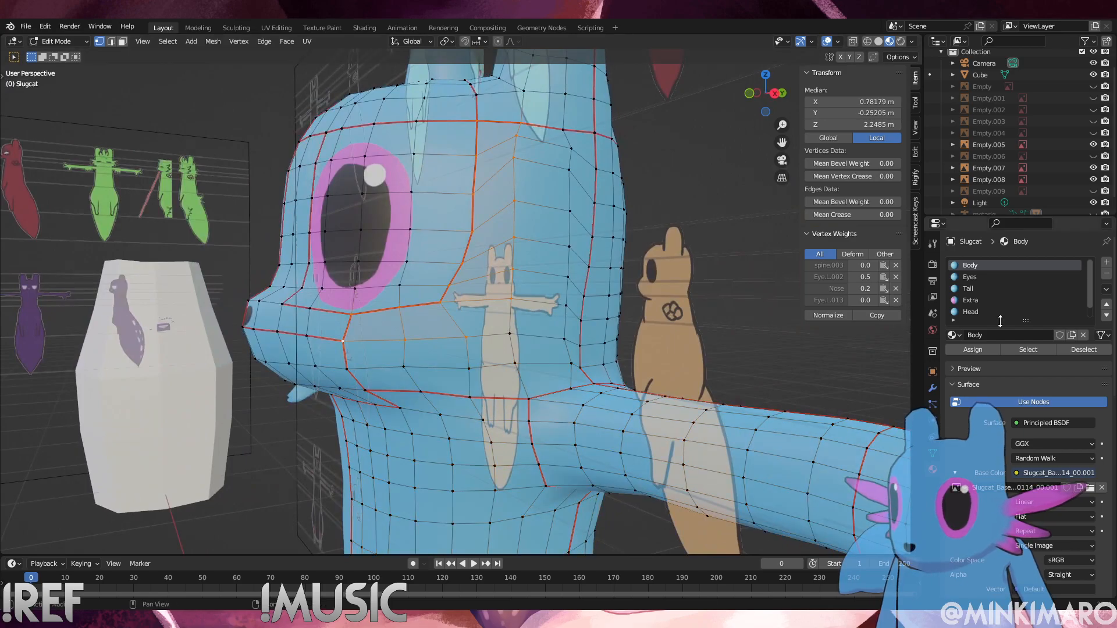
Add the Head-material faces and the rest of the lower cheek down to the neck seam to the selection, and assign the Head material
{"action": "left_click", "coordinate": [970, 312]}
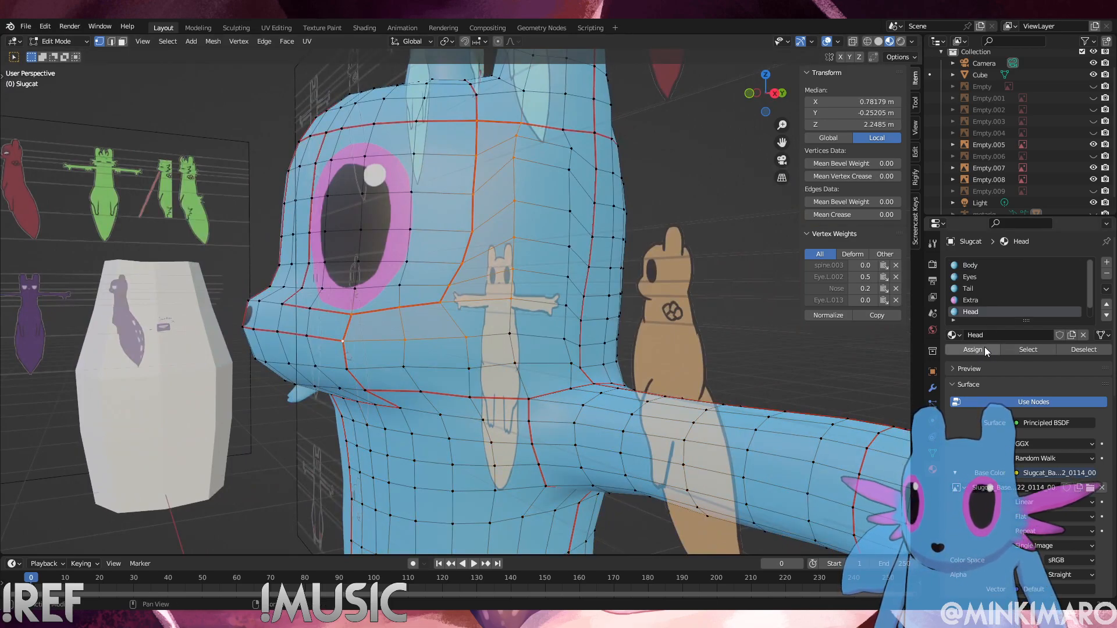
{"action": "left_click", "coordinate": [1036, 347]}
{"action": "middle_click_drag", "start_coordinate": [523, 312], "coordinate": [486, 308]}
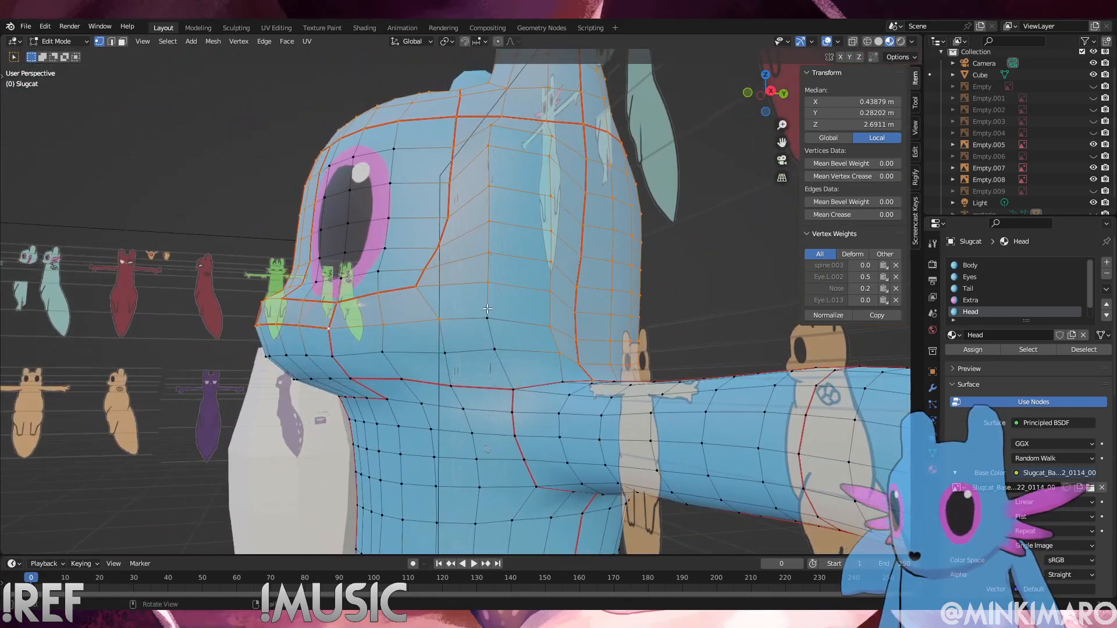
{"action": "left_click", "coordinate": [487, 321], "text": "shift"}
{"action": "left_click", "coordinate": [497, 349], "text": "shift"}
{"action": "left_click", "coordinate": [443, 353], "text": "shift"}
{"action": "left_click", "coordinate": [384, 353], "text": "shift"}
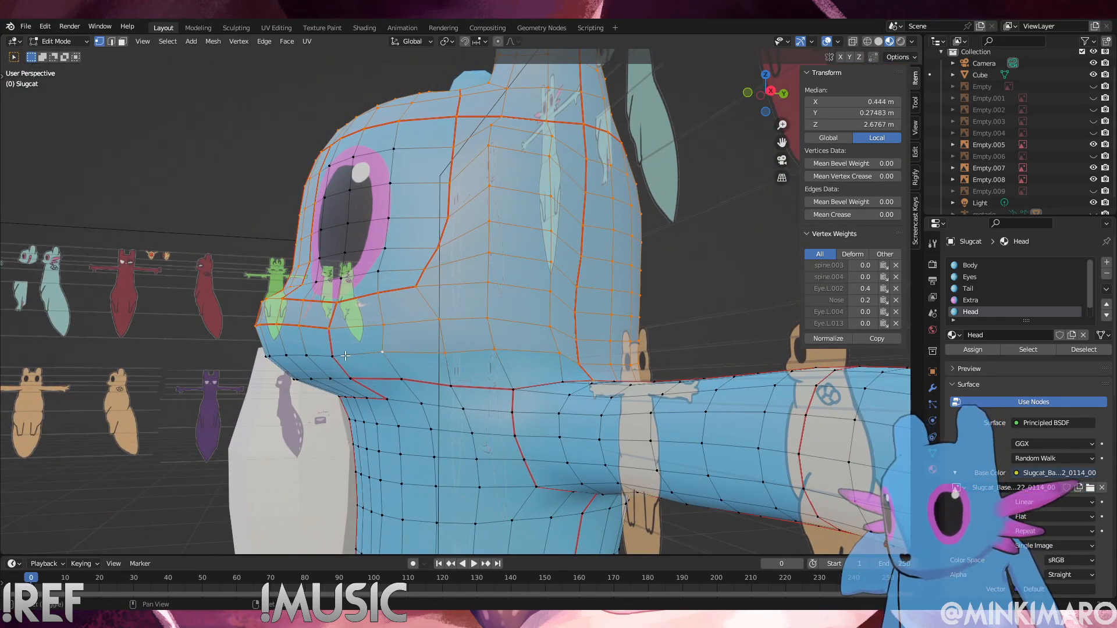
{"action": "left_click", "coordinate": [341, 356], "text": "shift"}
{"action": "left_click", "coordinate": [352, 379], "text": "shift"}
{"action": "left_click", "coordinate": [449, 386], "text": "shift"}
{"action": "left_click", "coordinate": [513, 386], "text": "shift"}
{"action": "middle_click_drag", "start_coordinate": [513, 385], "coordinate": [506, 397]}
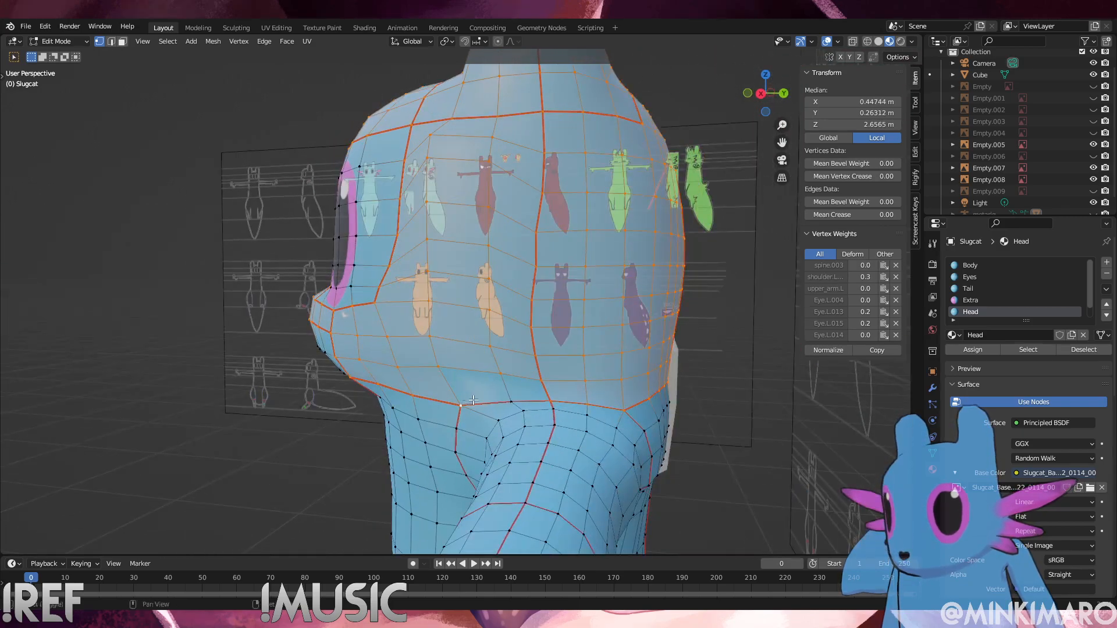
{"action": "left_click", "coordinate": [511, 402], "text": "shift"}
{"action": "left_click", "coordinate": [982, 350]}
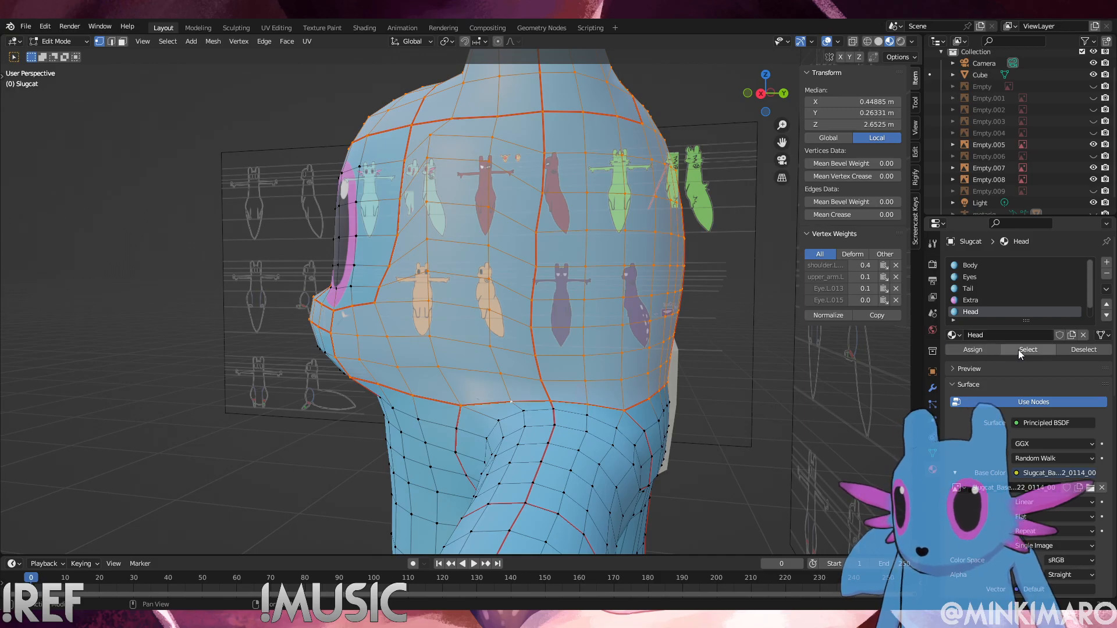
Clear the mesh selection to return to Object Mode, and save the file
{"action": "middle_click_drag", "start_coordinate": [520, 314], "coordinate": [637, 317]}
{"action": "scroll", "coordinate": [637, 317], "scroll_direction": "down", "scroll_amount": 6}
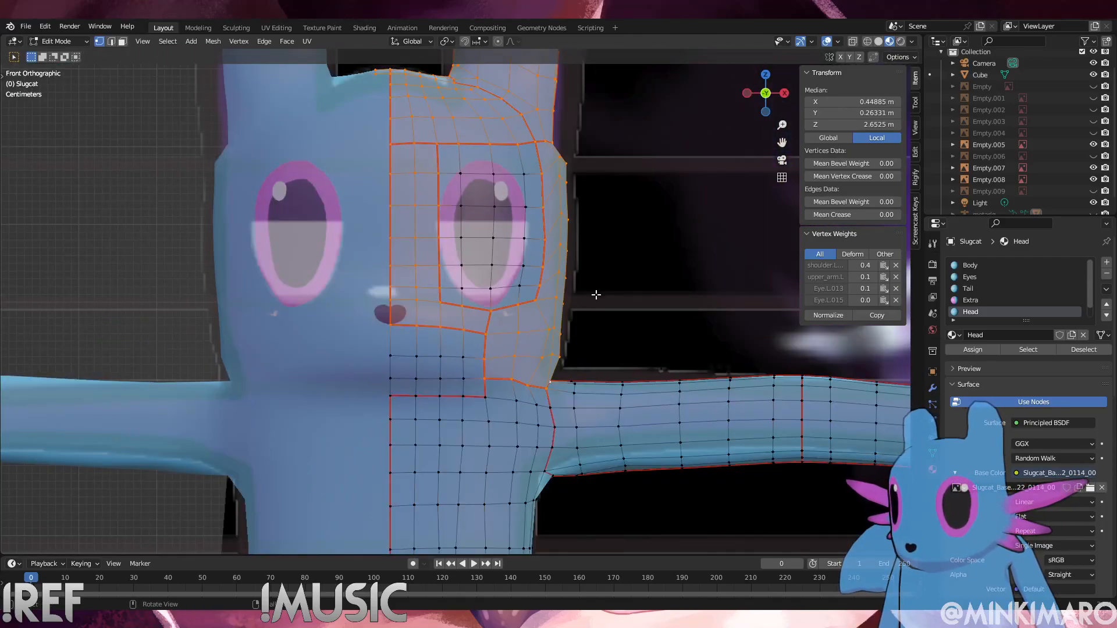
{"action": "key", "text": "alt+a"}
{"action": "middle_click_drag", "start_coordinate": [252, 242], "coordinate": [333, 290]}
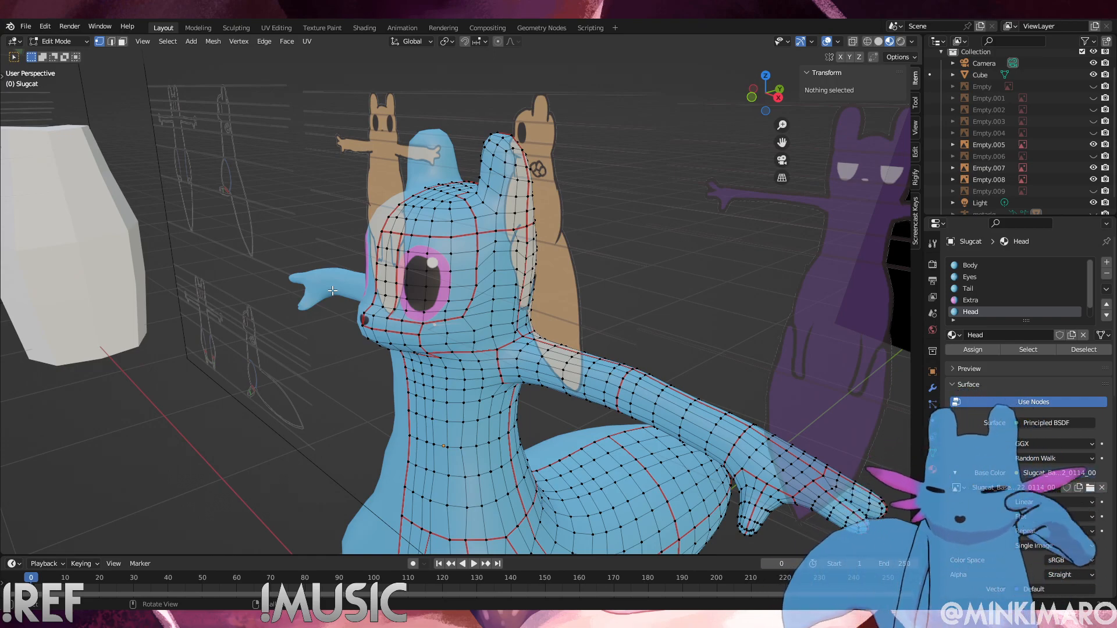
{"action": "left_click", "coordinate": [59, 39]}
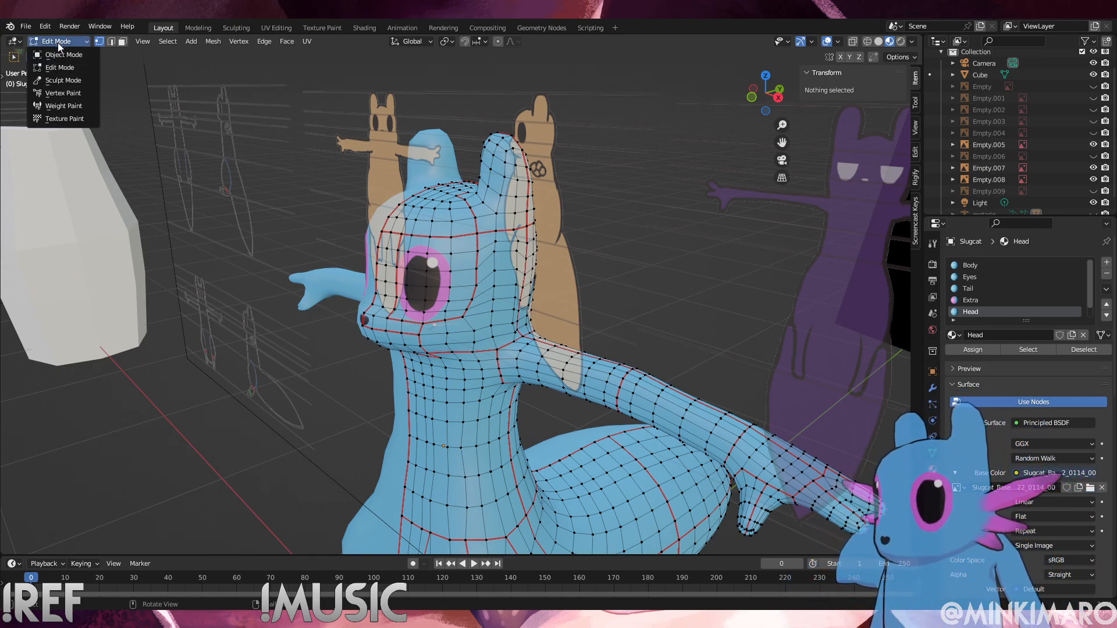
{"action": "left_click", "coordinate": [54, 51]}
{"action": "middle_click_drag", "start_coordinate": [386, 330], "coordinate": [428, 333]}
{"action": "scroll", "coordinate": [428, 333], "scroll_direction": "down", "scroll_amount": 5}
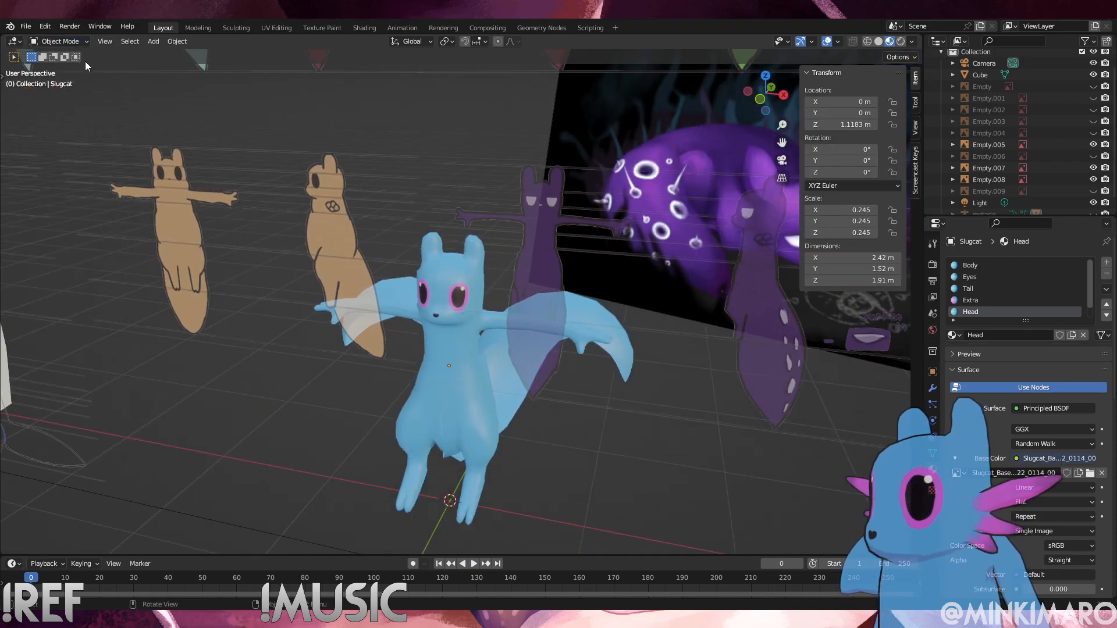
{"action": "left_click", "coordinate": [25, 27]}
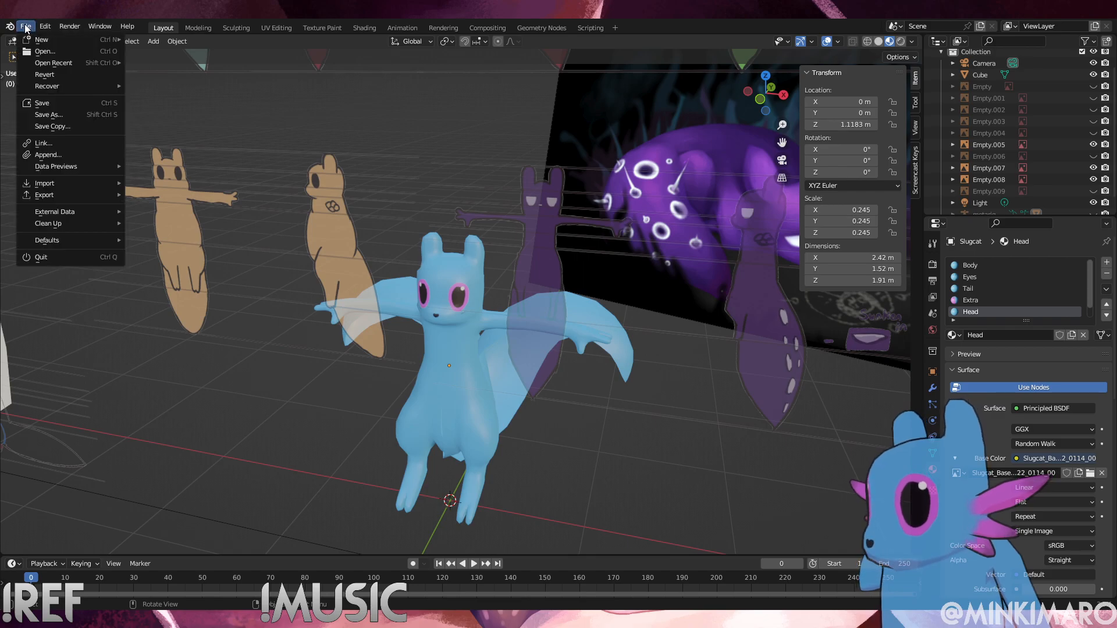
{"action": "left_click", "coordinate": [43, 100]}
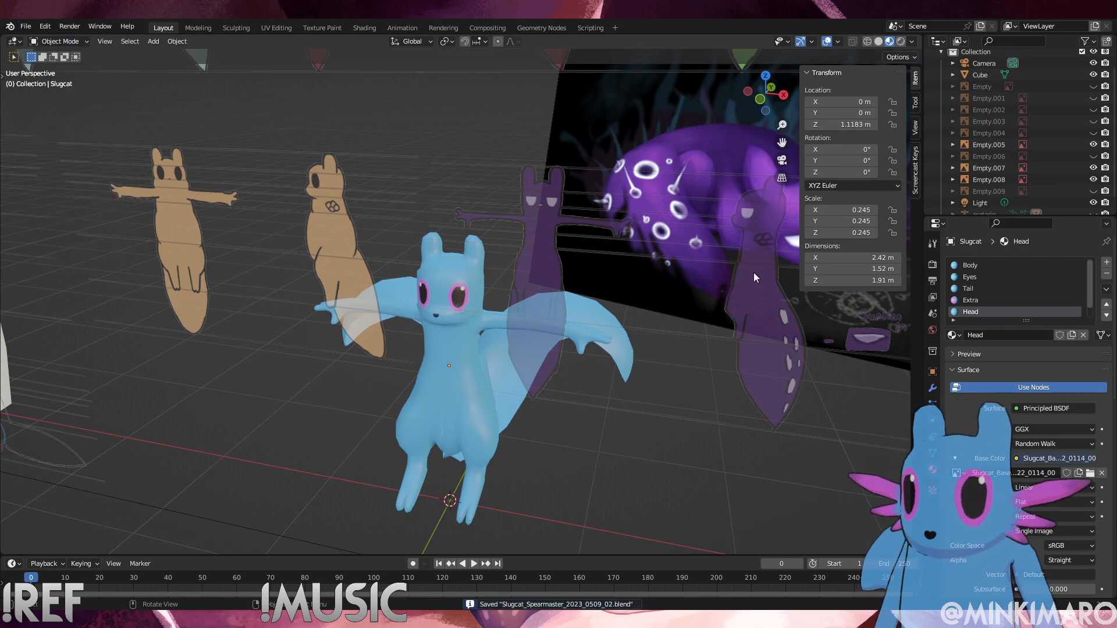